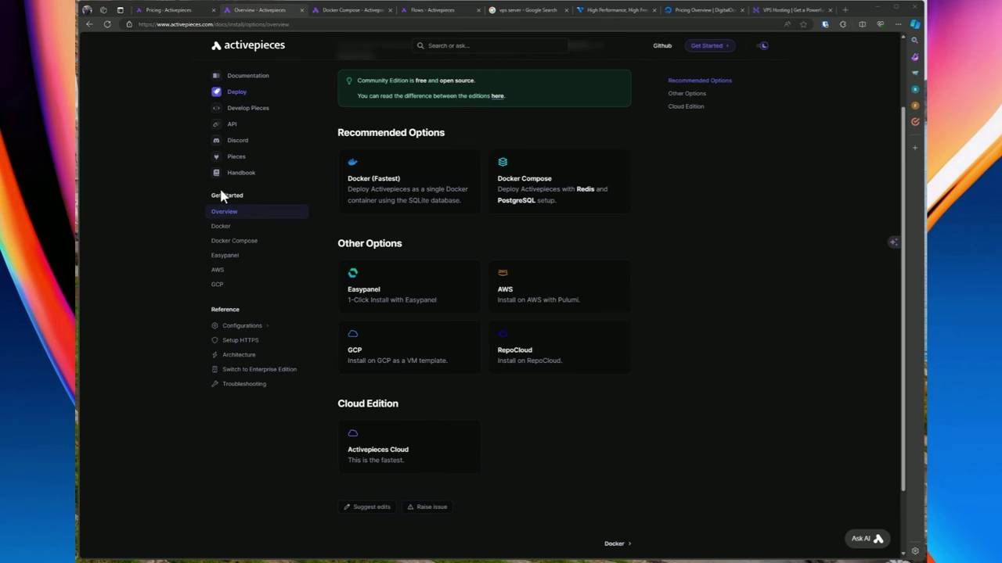
Highlight the Cloud Edition heading on the install-options docs page
left_click_drag(380, 404, 354, 405)
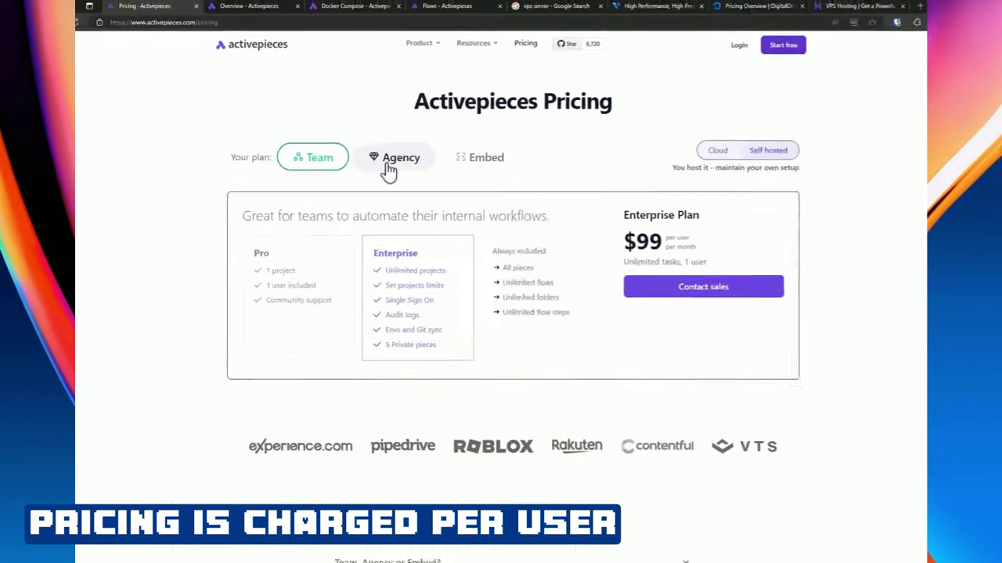
Compare Team and Agency plan pricing across the Cloud and Self hosted options
left_click(389, 161)
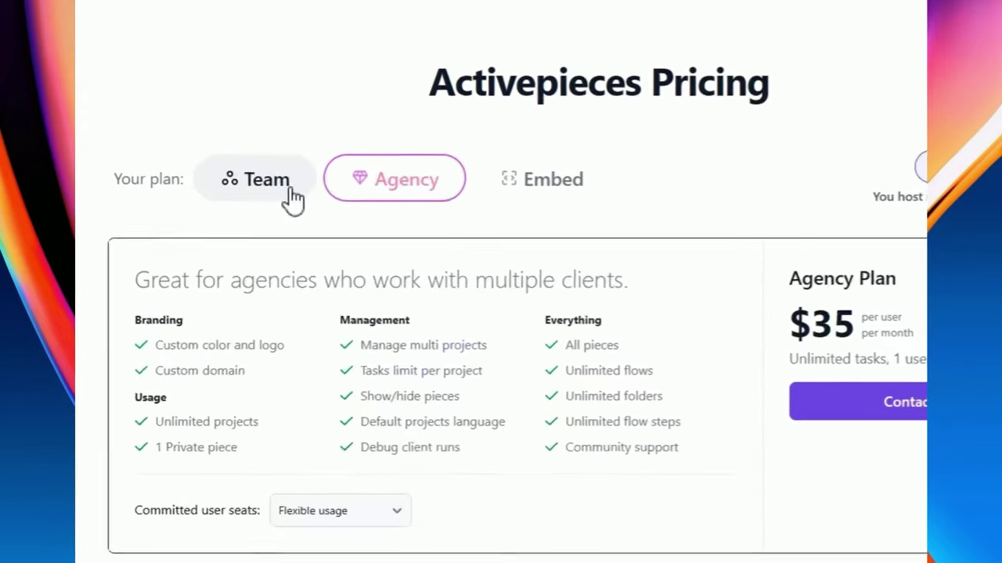
left_click(291, 199)
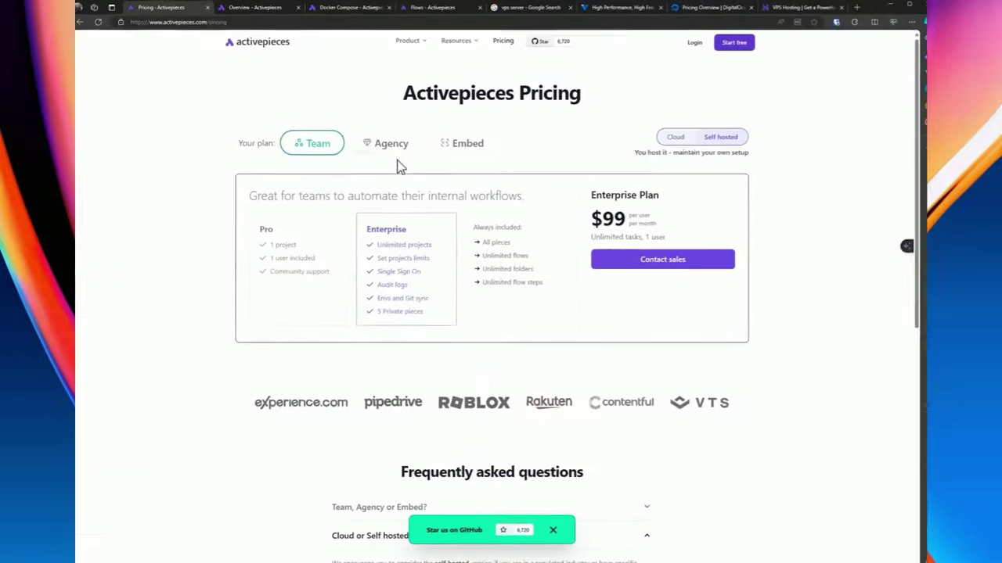
left_click(387, 147)
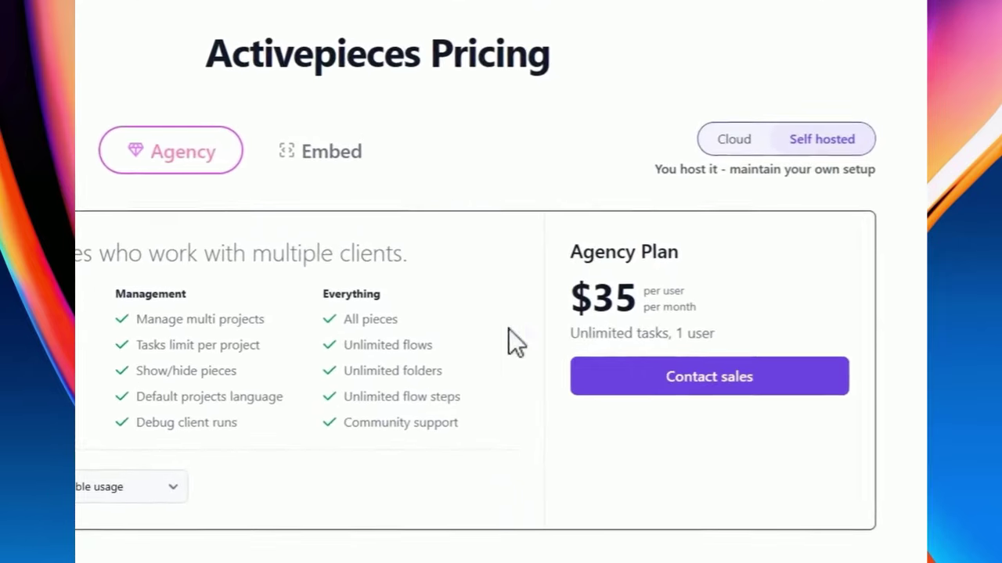
left_click(734, 146)
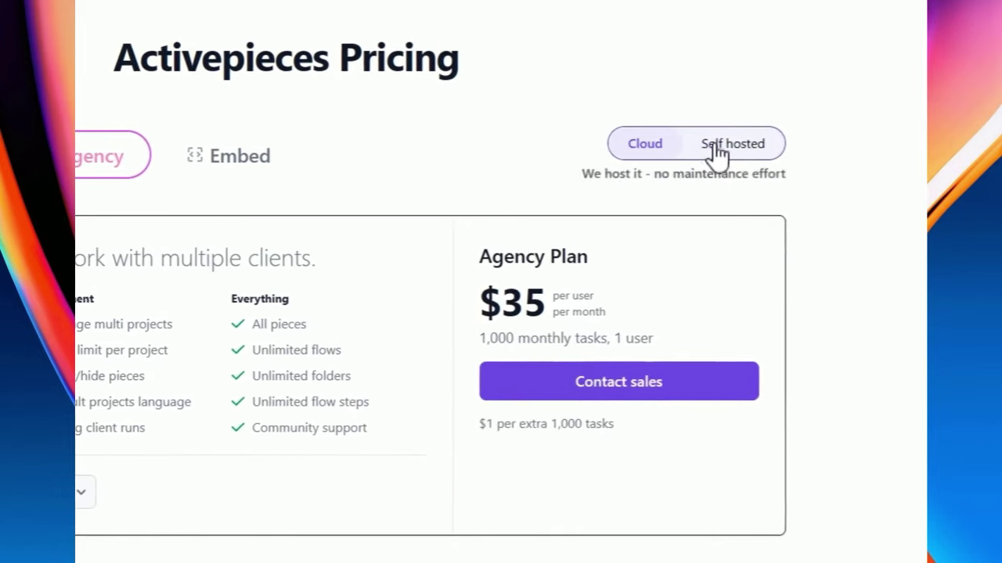
left_click(810, 145)
left_click(657, 145)
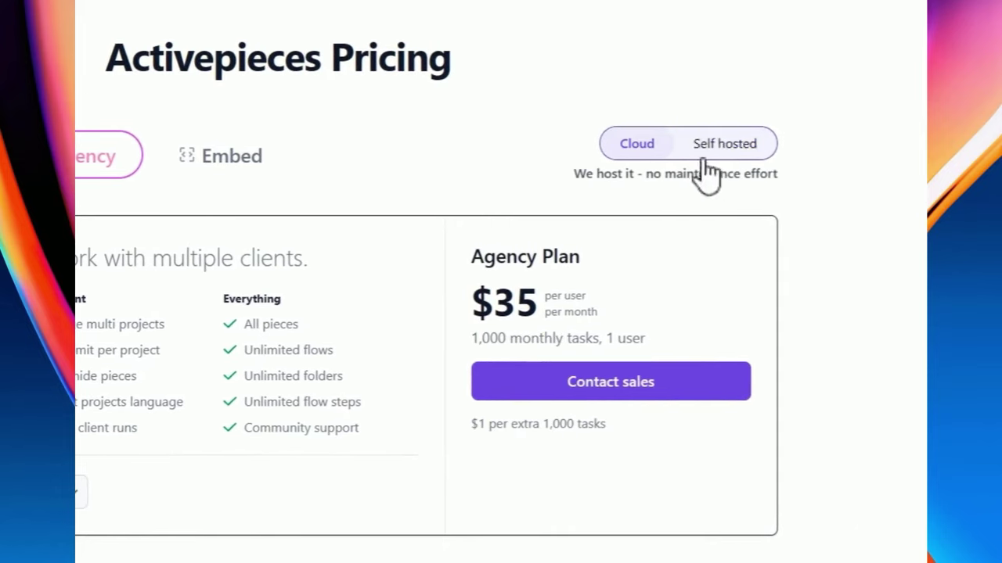
left_click(204, 155)
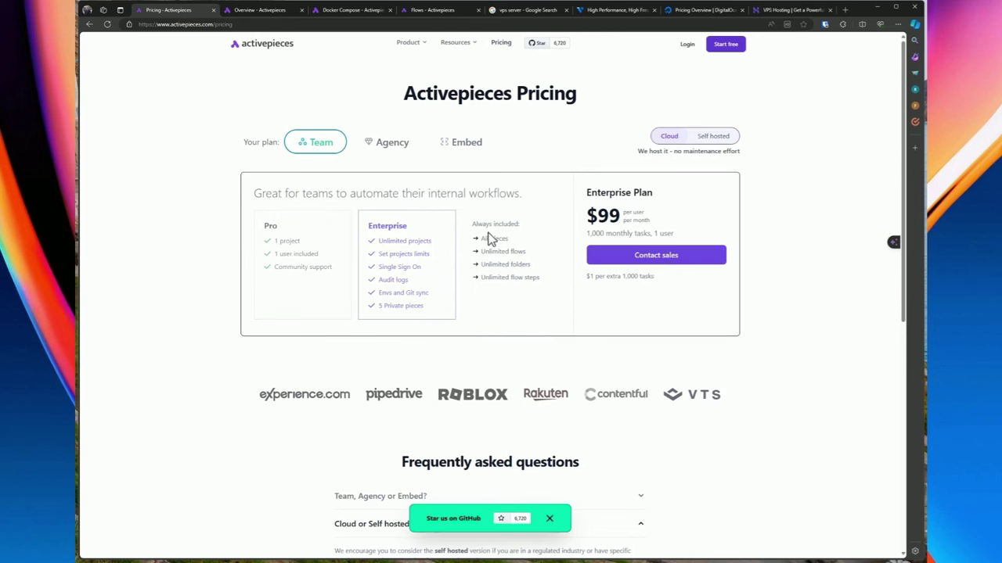
Highlight Team plan limits (unlimited folders, 1,000 tasks, 1 user, $99 Enterprise), then show Agency pricing
left_click_drag(484, 251, 517, 266)
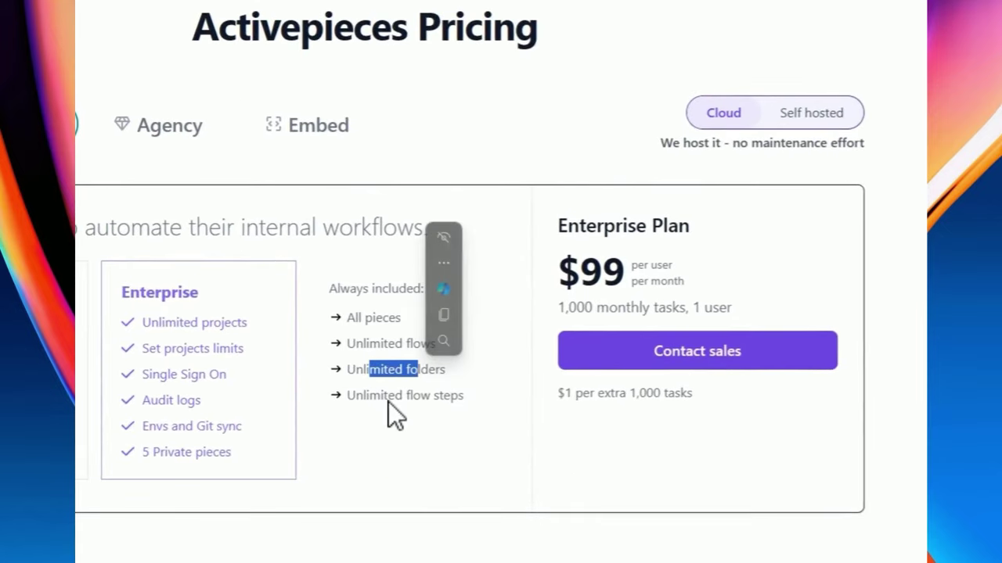
left_click(398, 409)
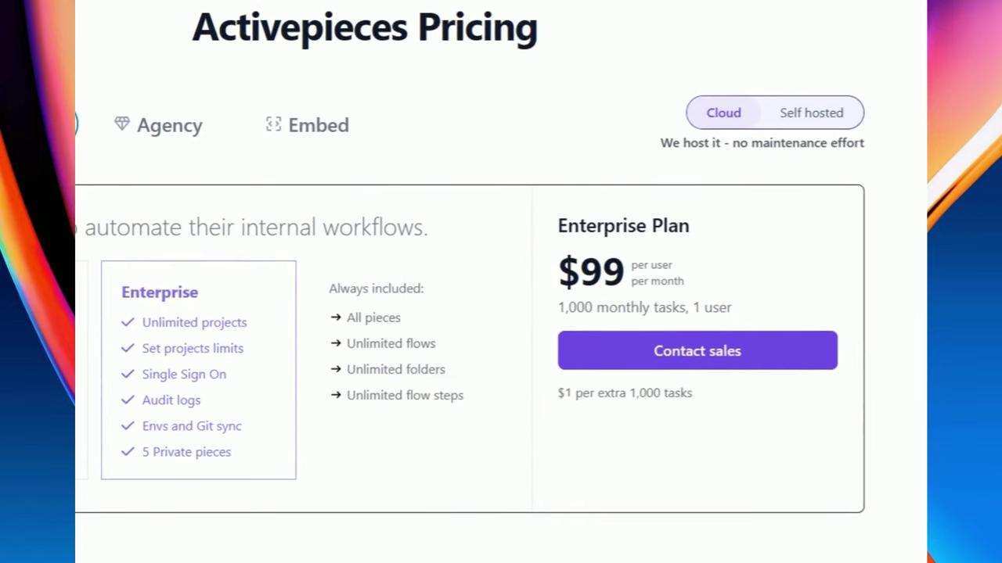
left_click_drag(565, 308, 640, 308)
left_click_drag(611, 392, 636, 393)
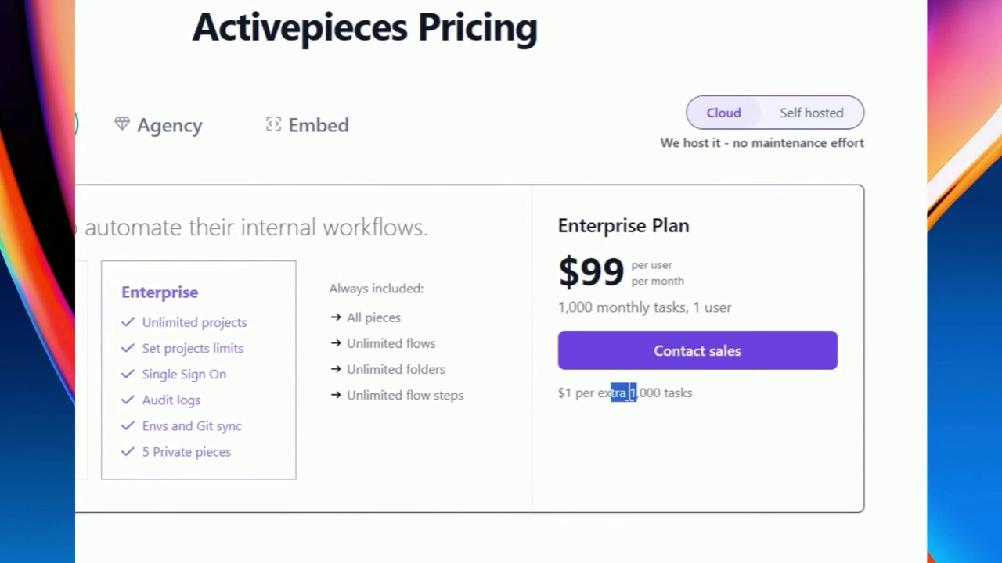
left_click(587, 403)
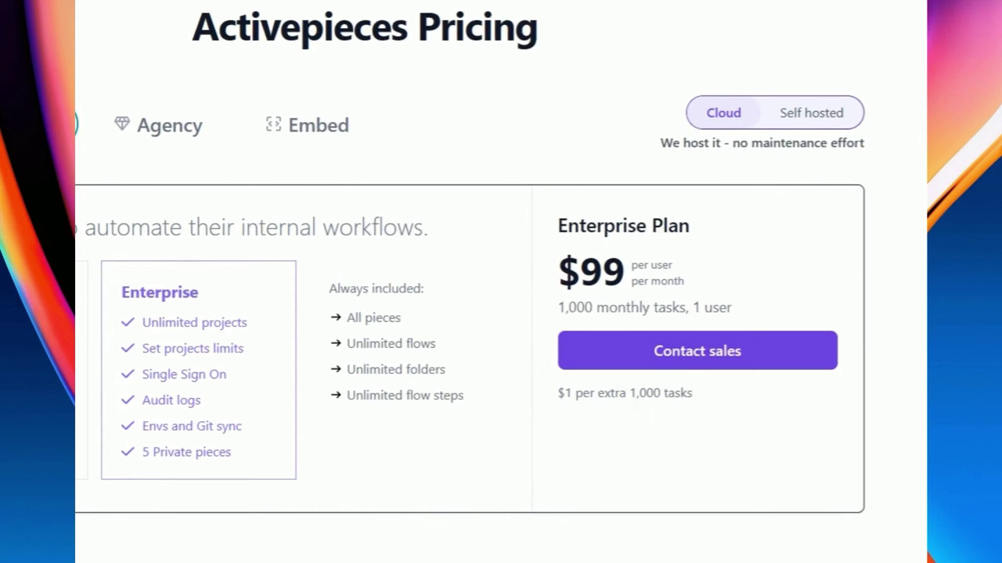
left_click_drag(692, 307, 718, 320)
left_click(704, 420)
double_click(637, 264)
left_click(568, 271)
left_click_drag(560, 272, 603, 273)
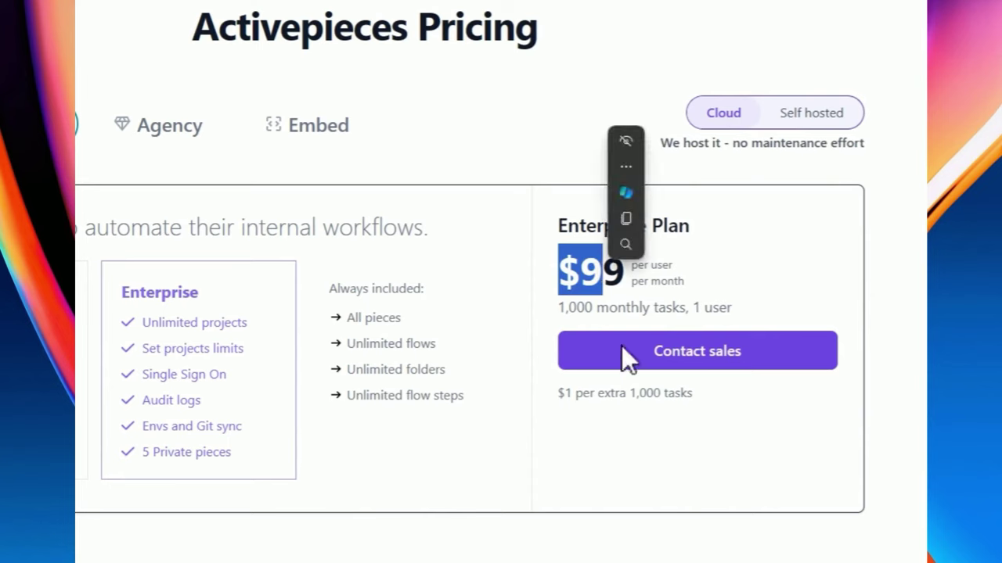
left_click(288, 131)
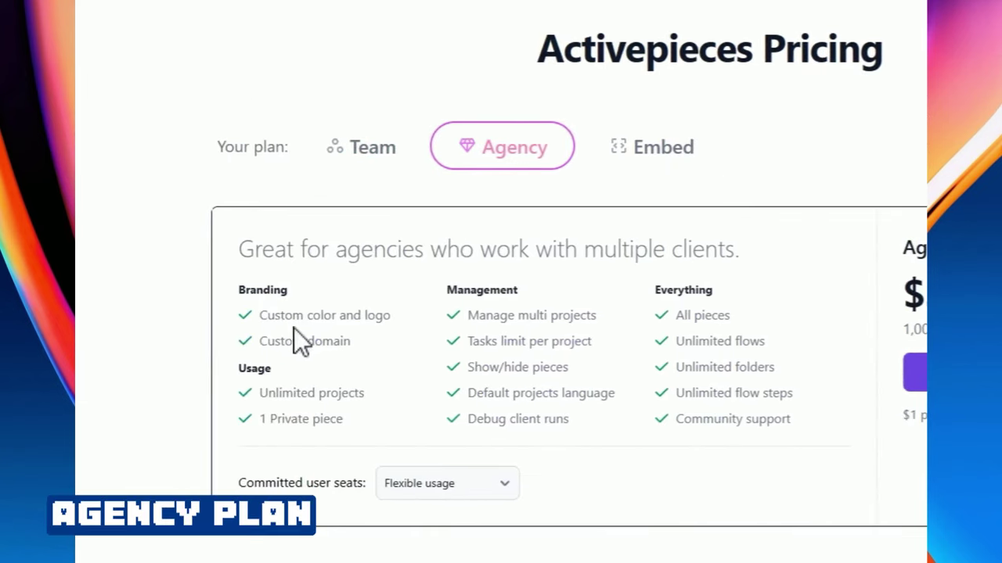
left_click_drag(255, 214, 269, 214)
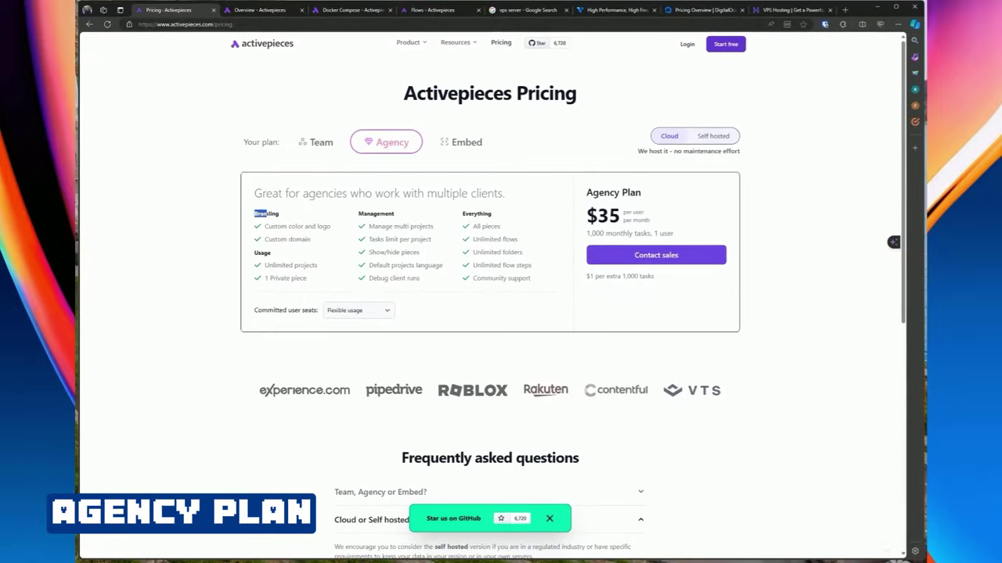
left_click(285, 233)
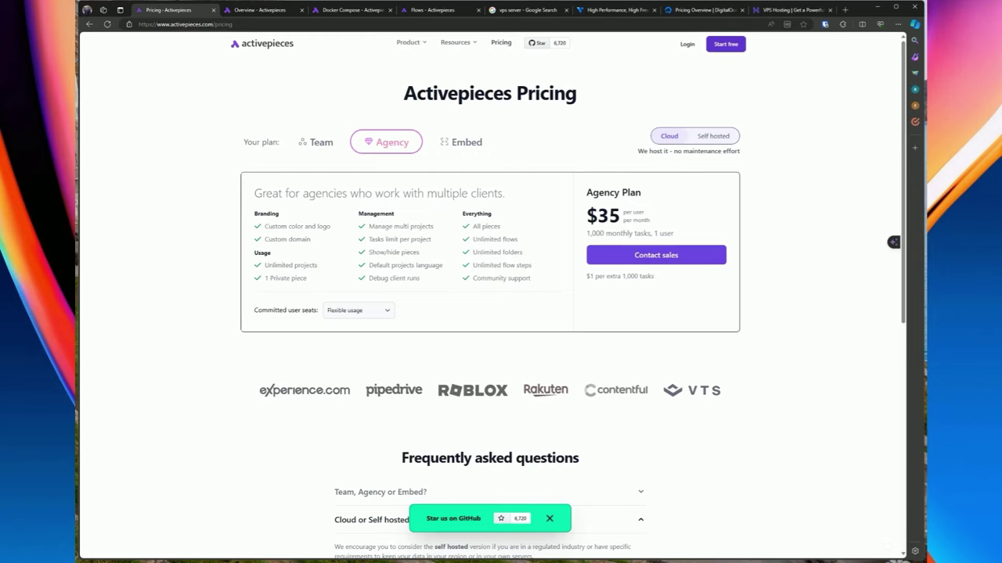
left_click_drag(472, 224, 516, 264)
left_click(485, 251)
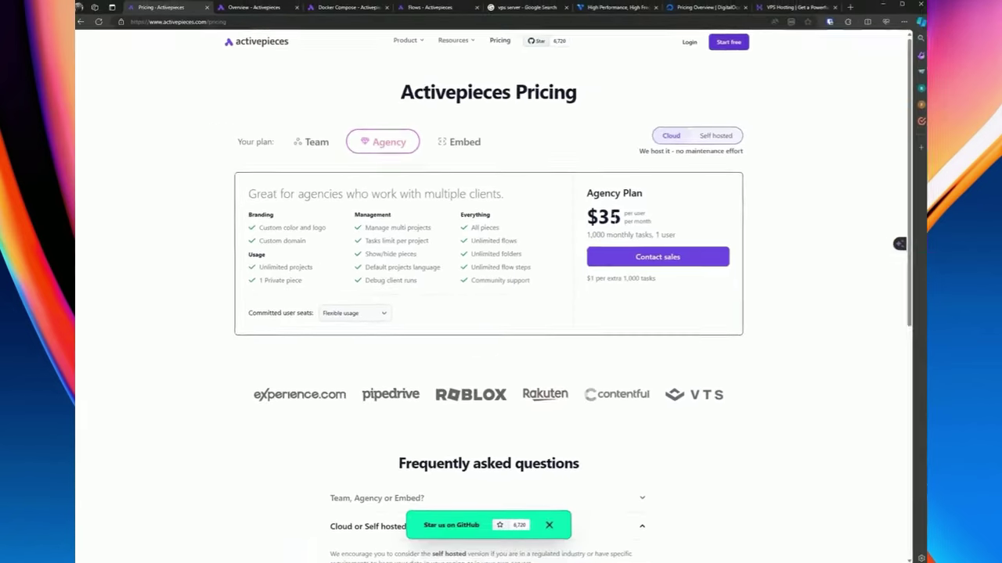
left_click_drag(621, 254, 599, 254)
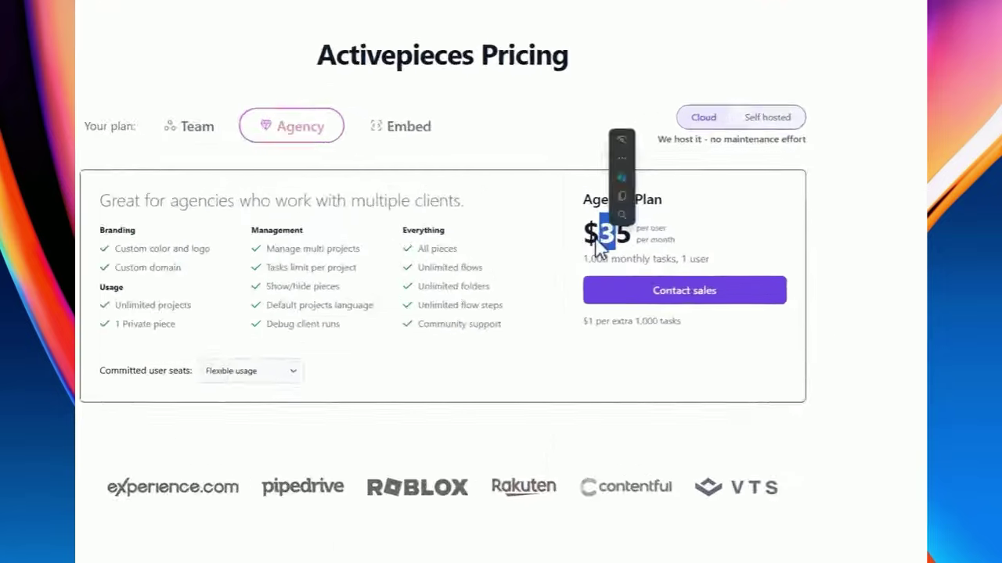
left_click_drag(583, 200, 661, 200)
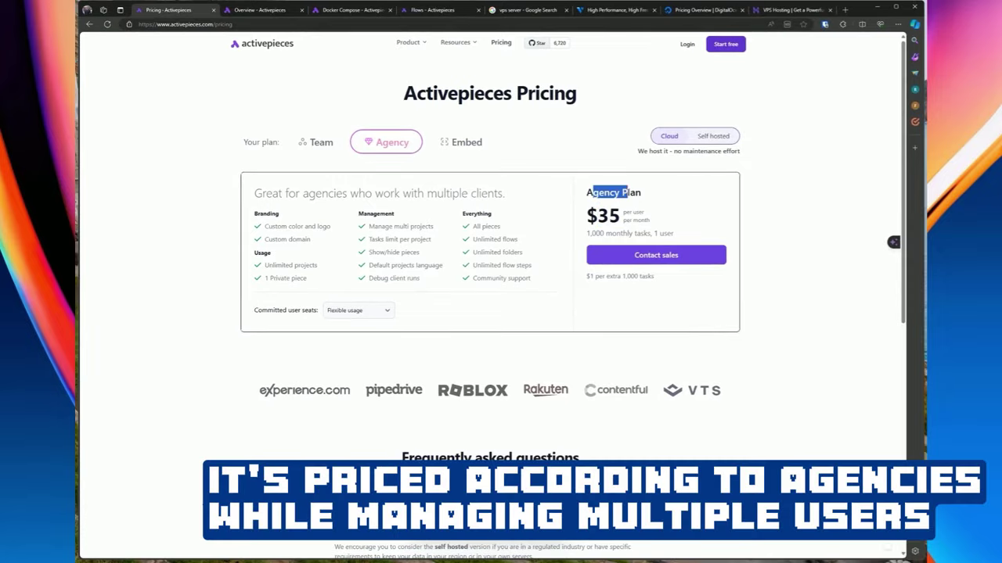
left_click_drag(468, 280, 517, 280)
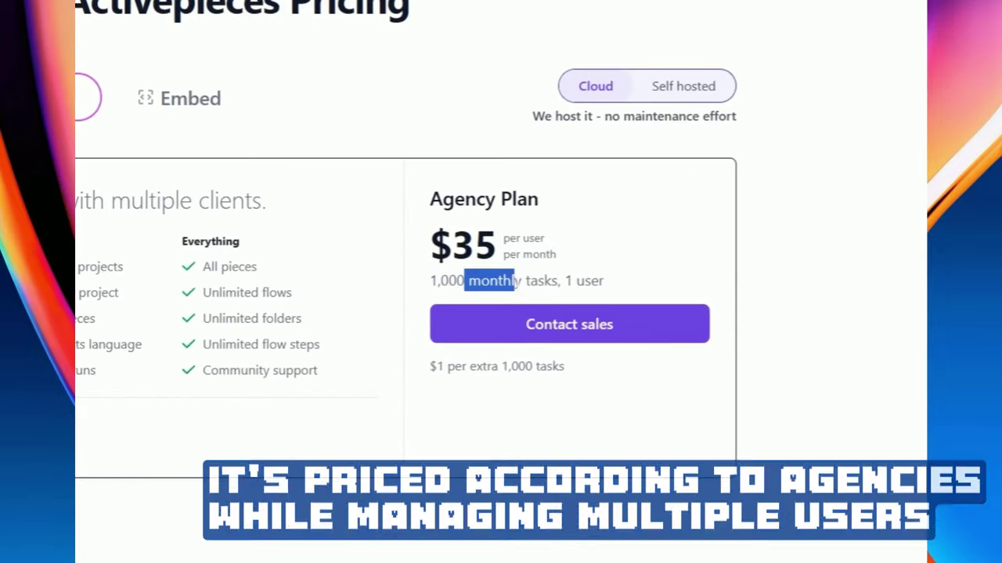
left_click(510, 299)
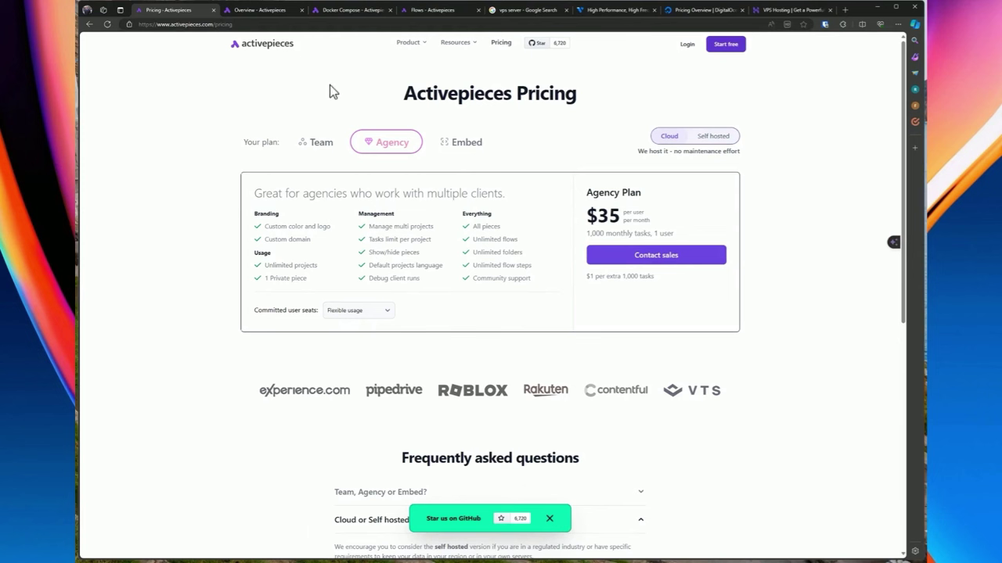
Switch to self-hosted pricing and highlight the free Pro Plan and its $10 extra-user charge
left_click(713, 135)
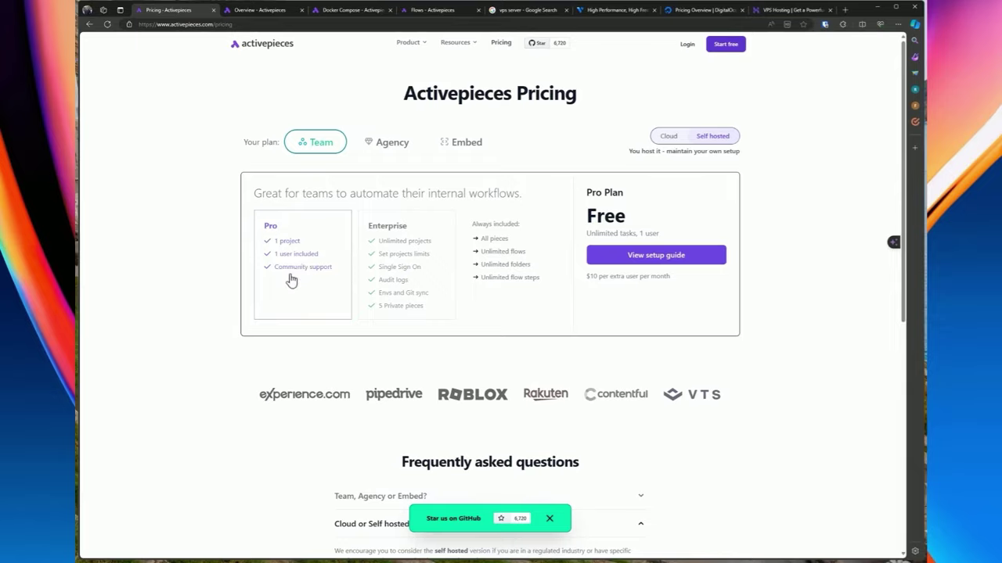
double_click(273, 227)
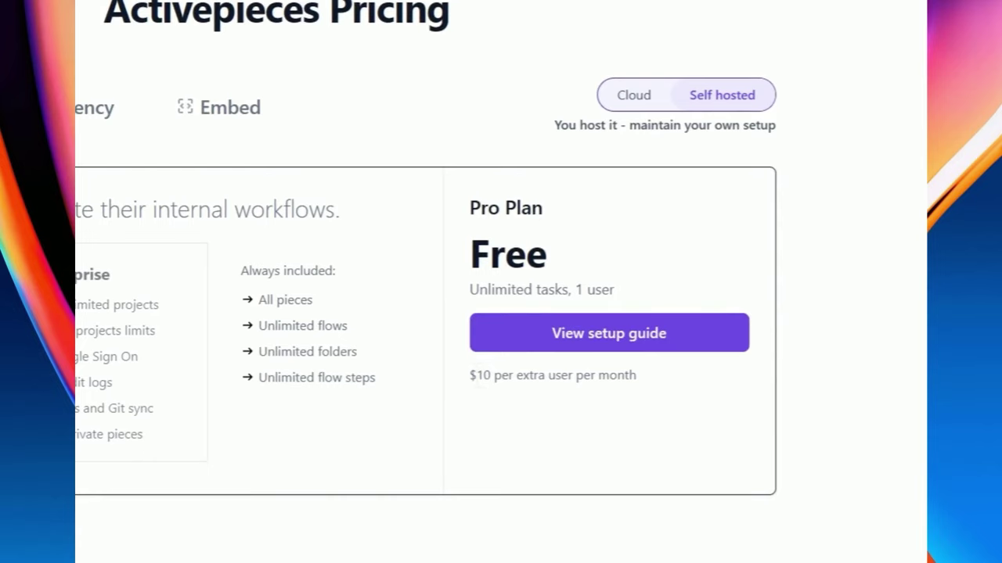
left_click_drag(469, 375, 502, 375)
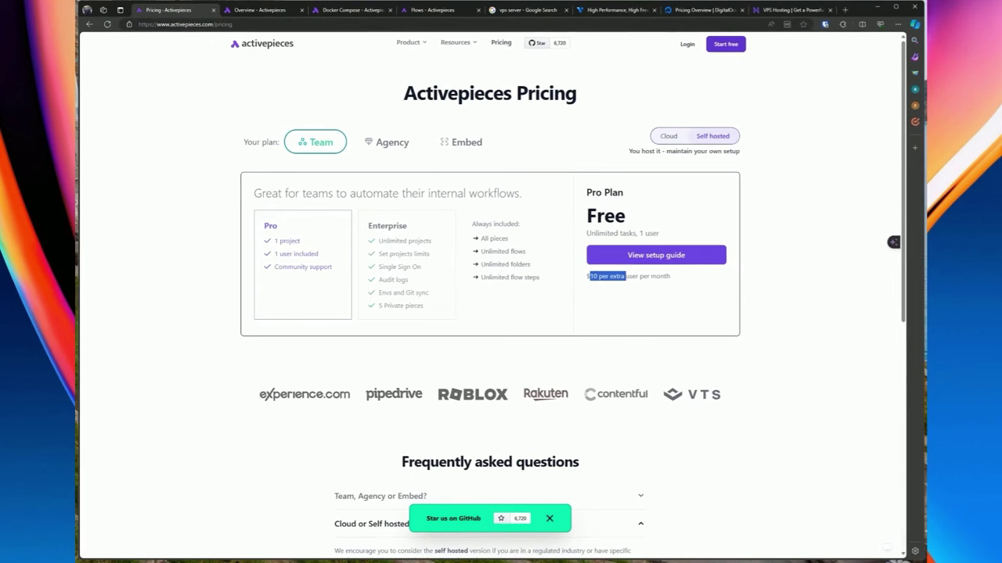
left_click(614, 242)
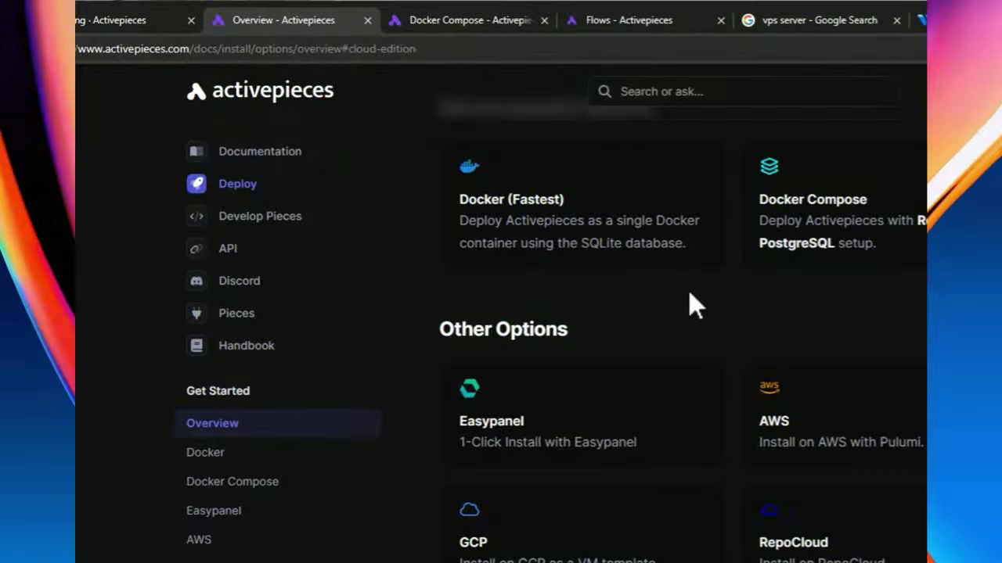
Scroll to the top of the docs Overview page listing Docker and Docker Compose
scroll(689, 302, "up", 3)
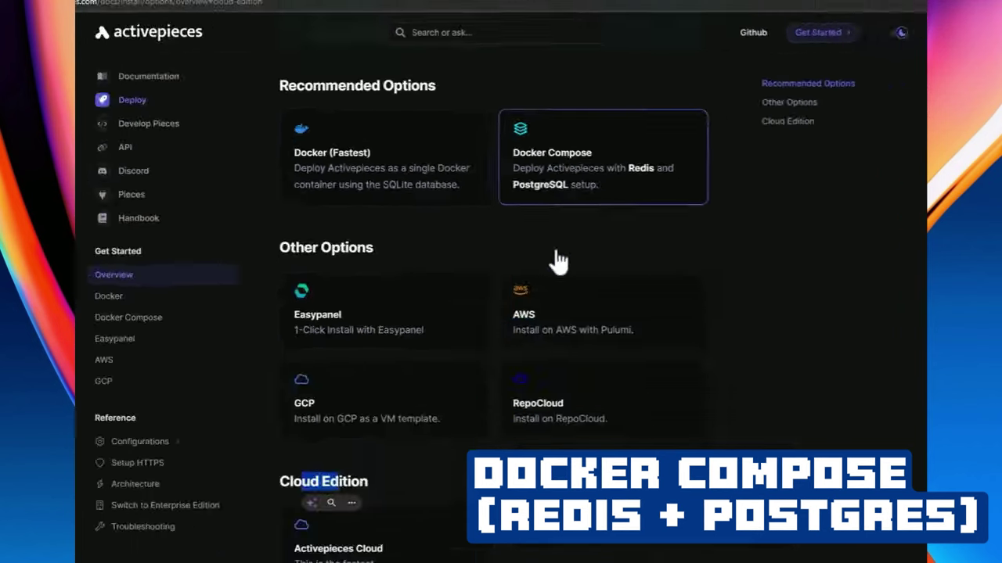
scroll(527, 235, "up", 1)
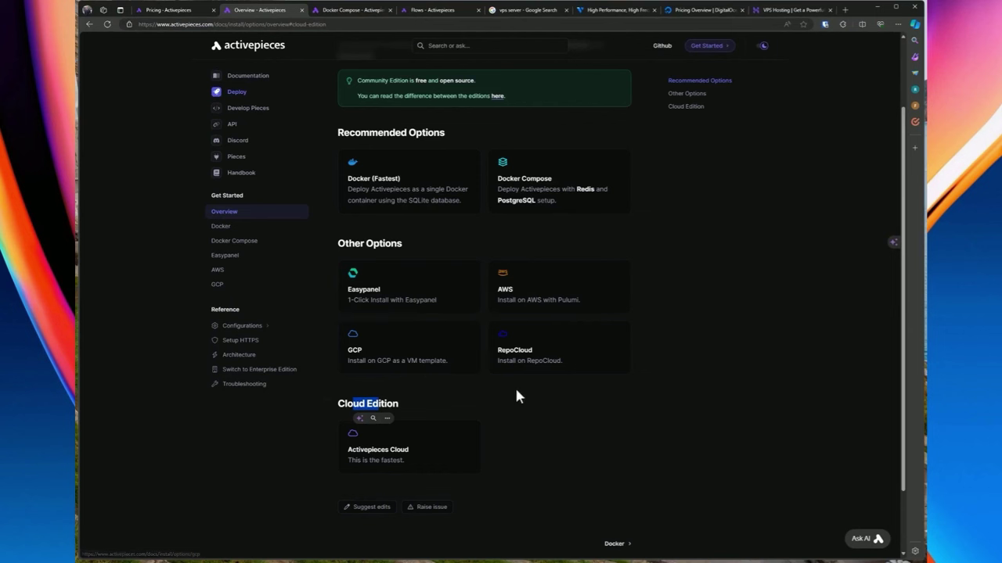
scroll(507, 360, "up", 1)
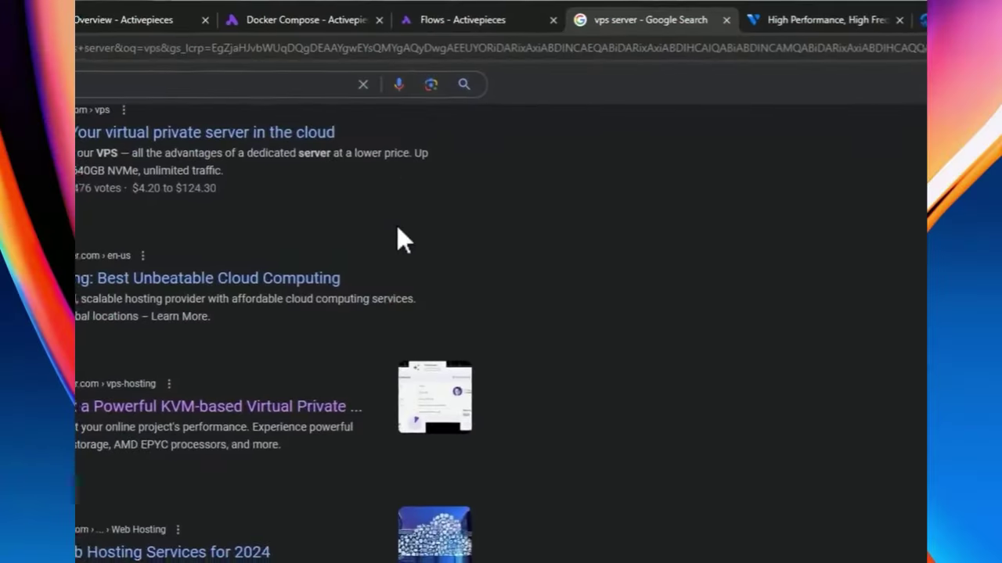
Browse the 'vps server' Google results, then bring up Vultr's pricing page
scroll(469, 235, "up", 5)
scroll(392, 270, "down", 5)
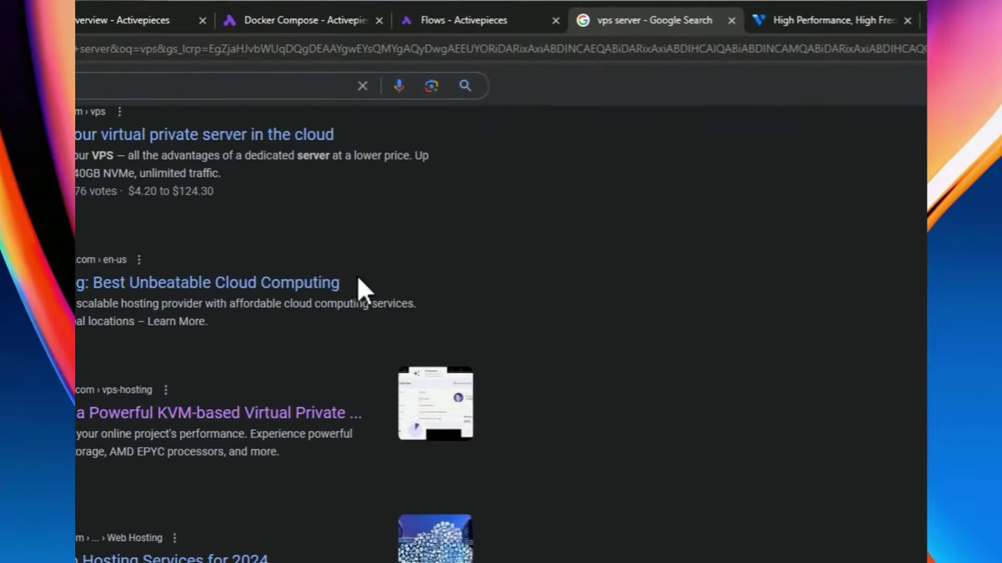
scroll(208, 298, "down", 2)
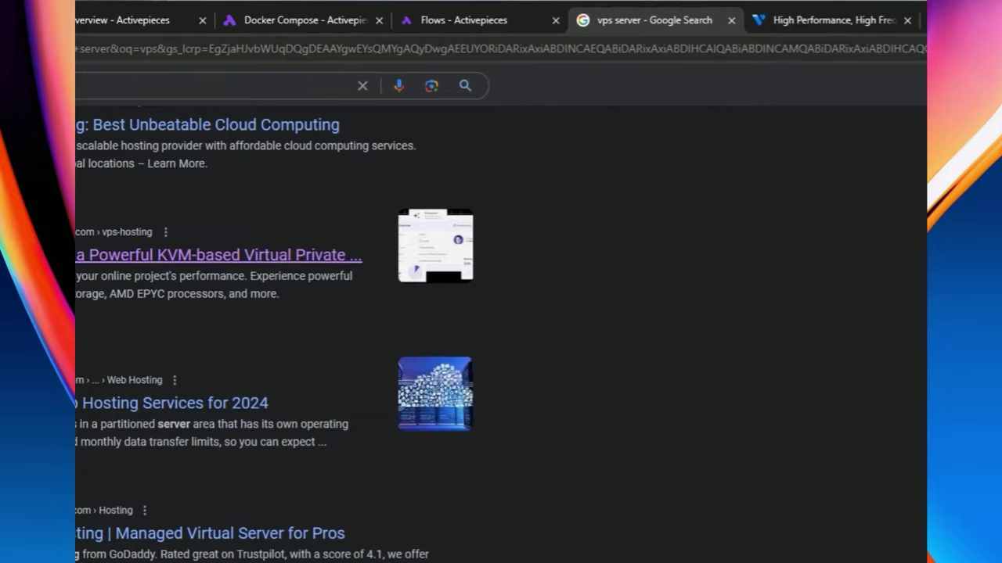
left_click(687, 14)
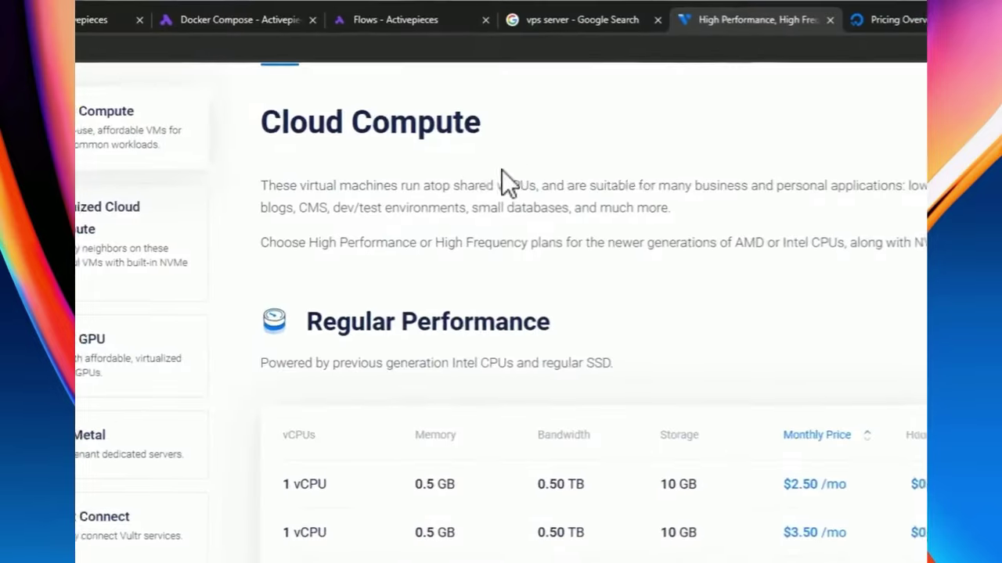
scroll(502, 170, "up", 6)
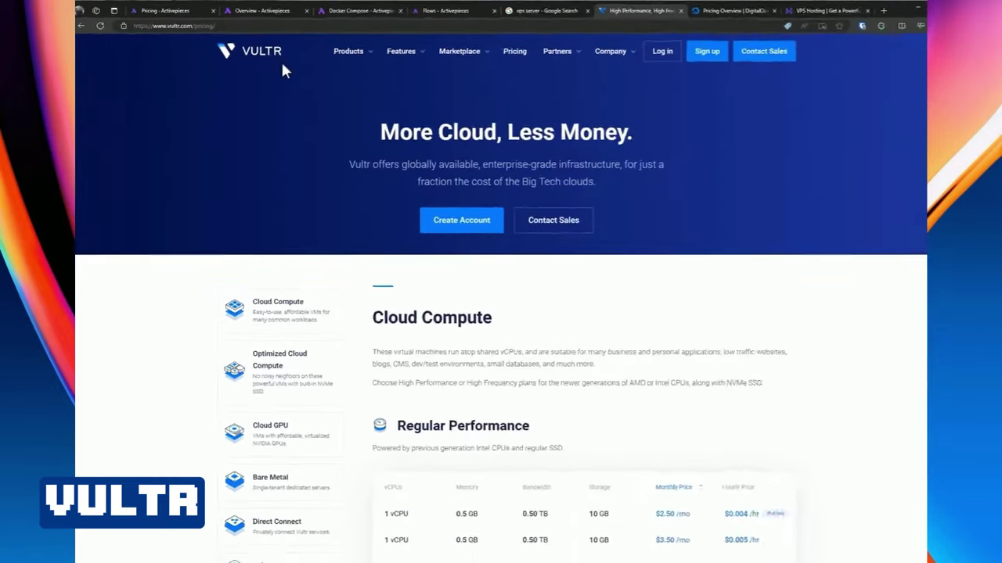
Find Vultr's Regular Performance plans and highlight the 2 vCPU, 4 GB, $20/mo row
scroll(454, 150, "down", 6)
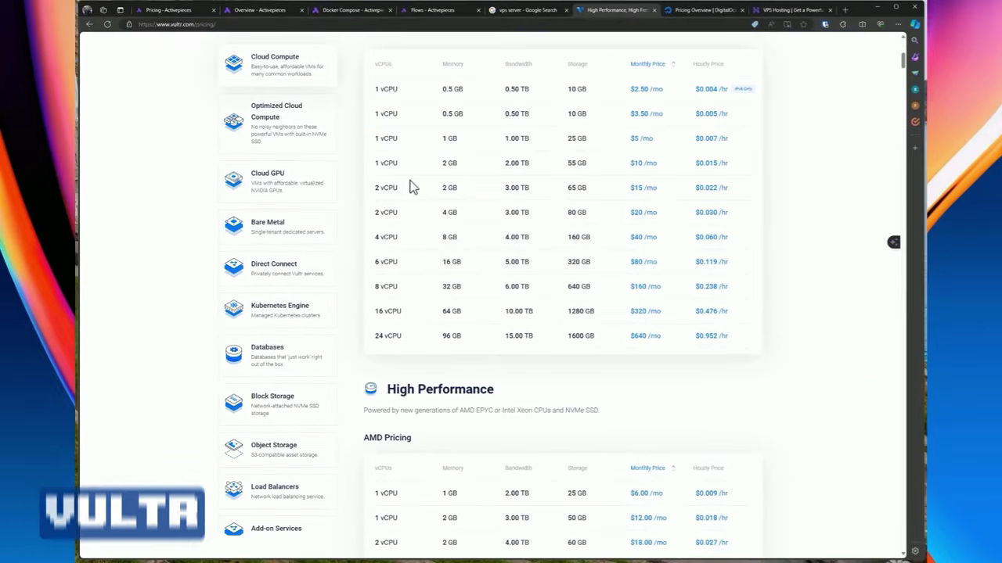
scroll(417, 230, "up", 1)
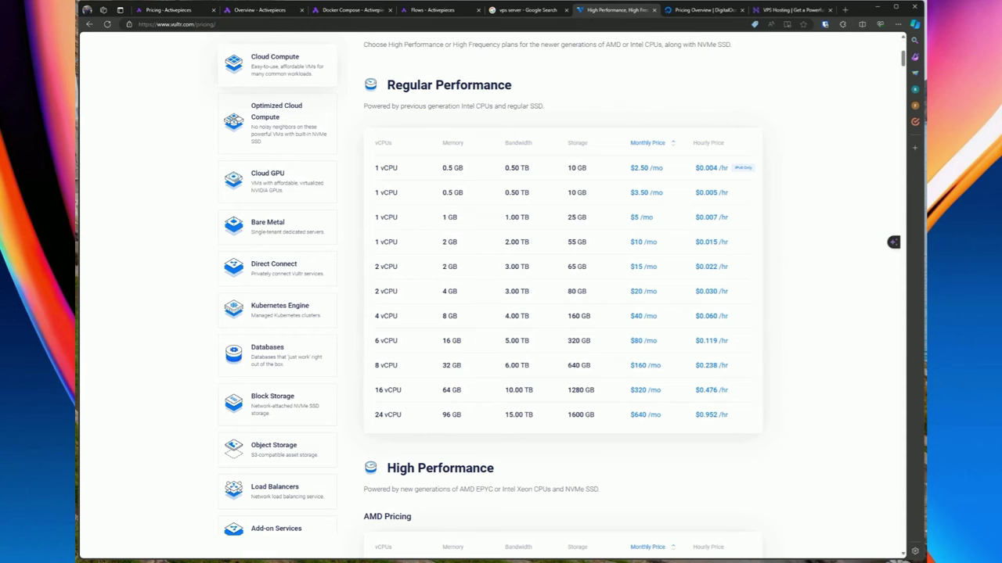
left_click_drag(626, 294, 373, 295)
left_click_drag(671, 396, 693, 408)
scroll(692, 408, "right", 10)
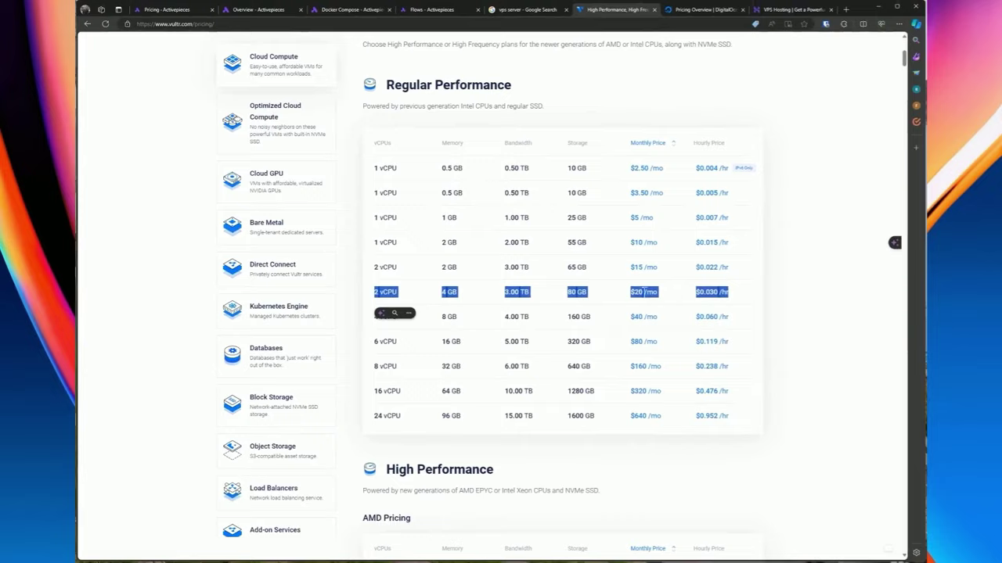
left_click(751, 297)
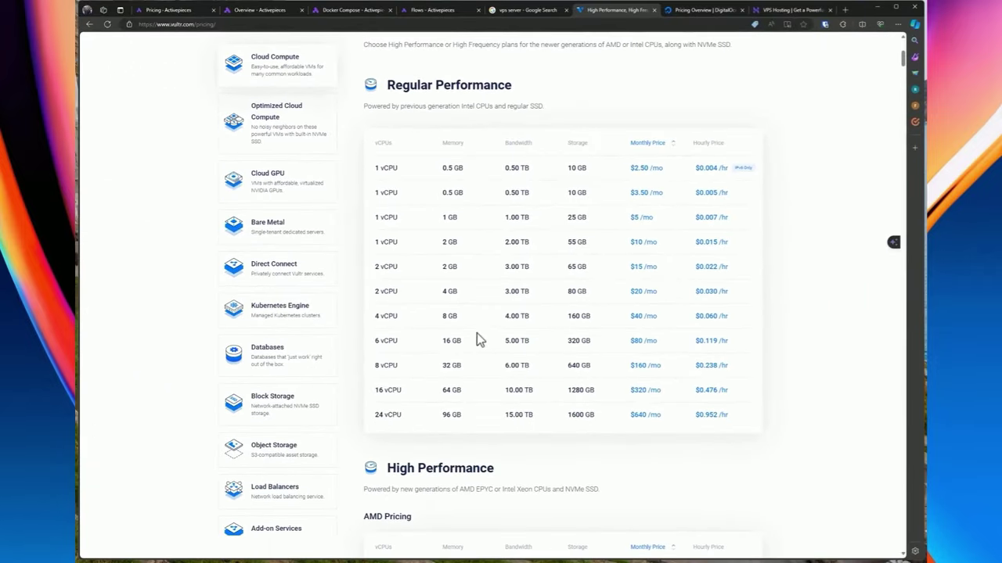
Bring up DigitalOcean's pricing page and browse its product overview
left_click(700, 10)
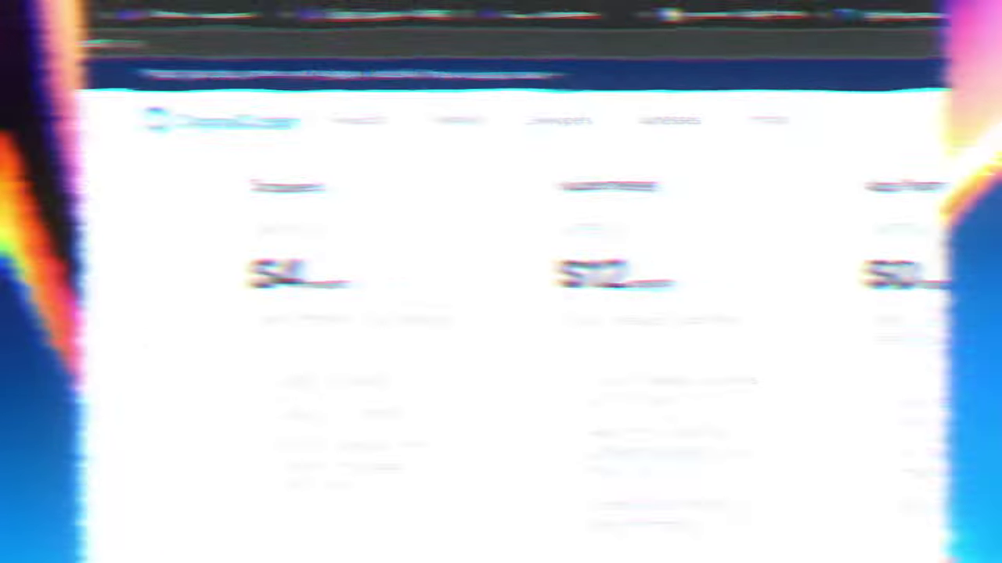
scroll(277, 313, "up", 2)
scroll(277, 313, "down", 2)
scroll(402, 357, "up", 2)
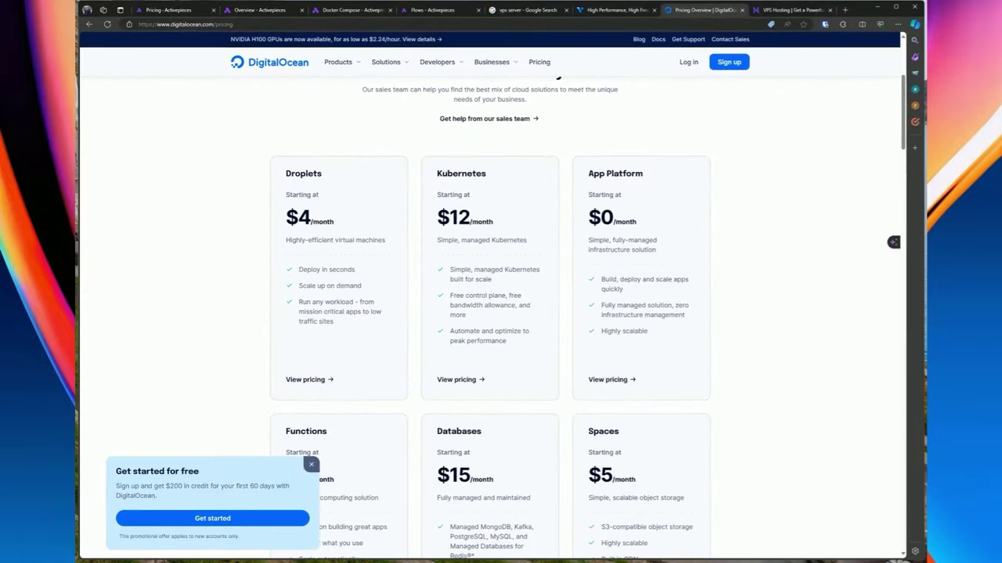
left_click_drag(304, 174, 293, 173)
scroll(325, 129, "down", 1)
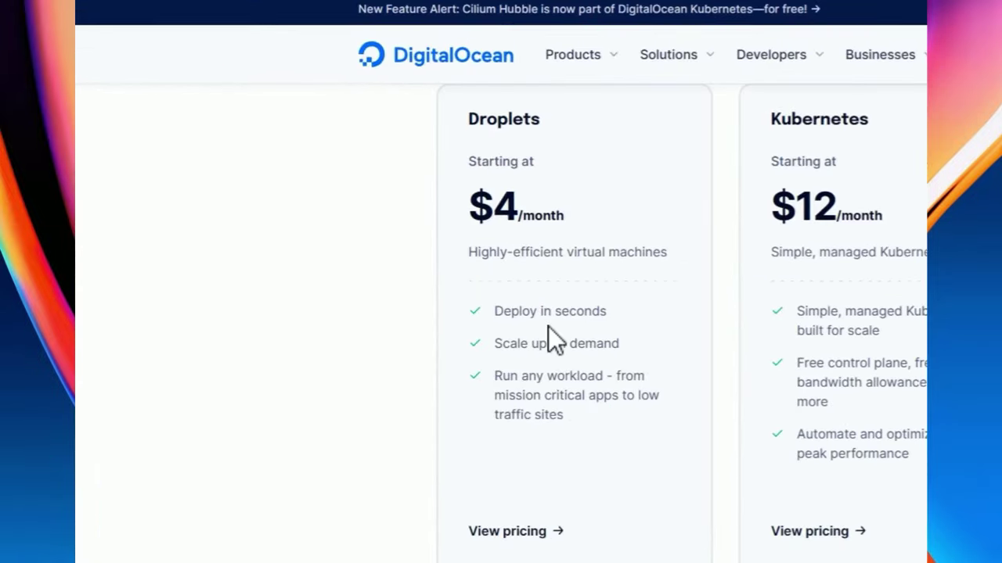
scroll(548, 326, "up", 1)
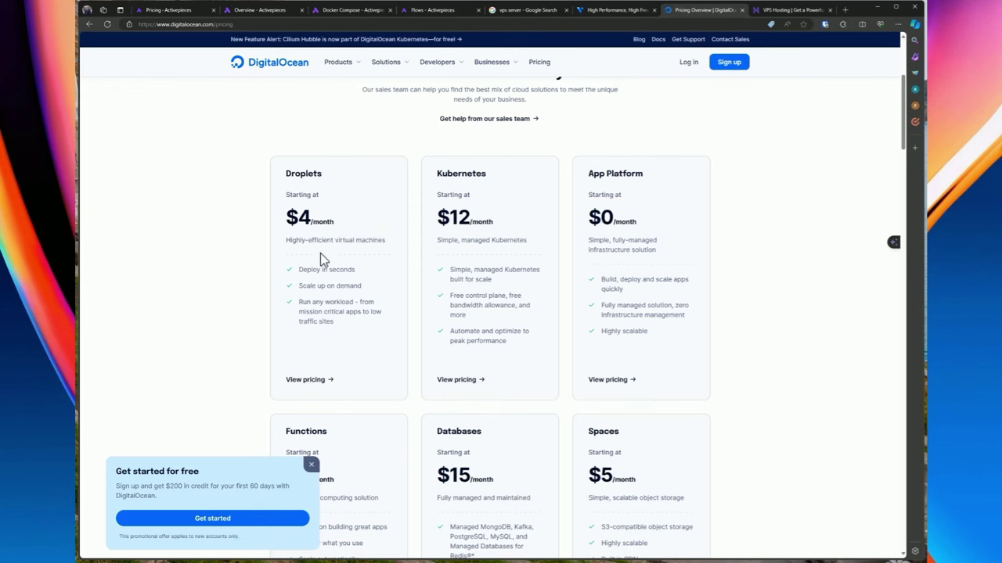
Open the detailed Droplets pricing and highlight the 4 GiB plan's figures
left_click(316, 381)
scroll(571, 180, "down", 5)
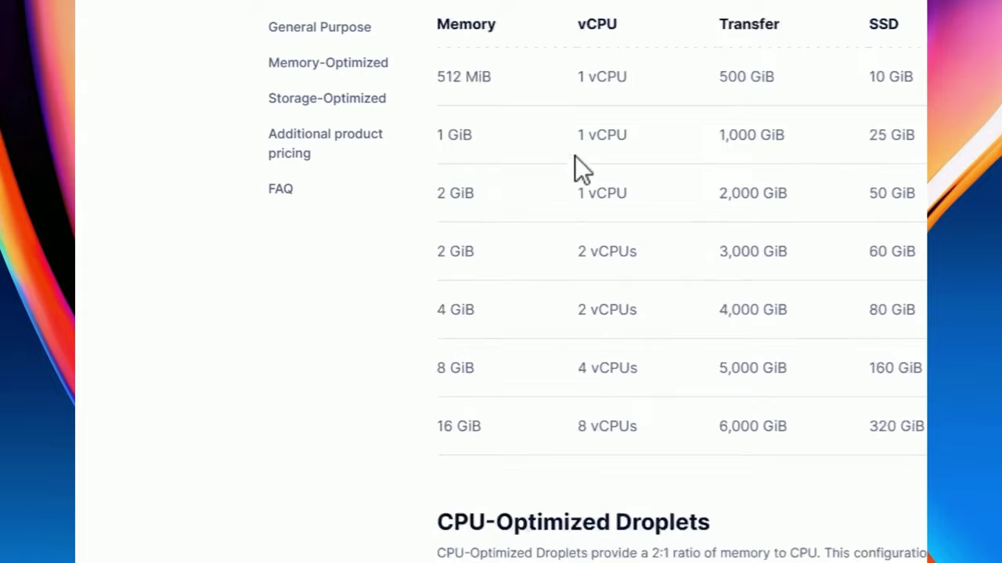
scroll(574, 164, "down", 3)
scroll(548, 195, "up", 7)
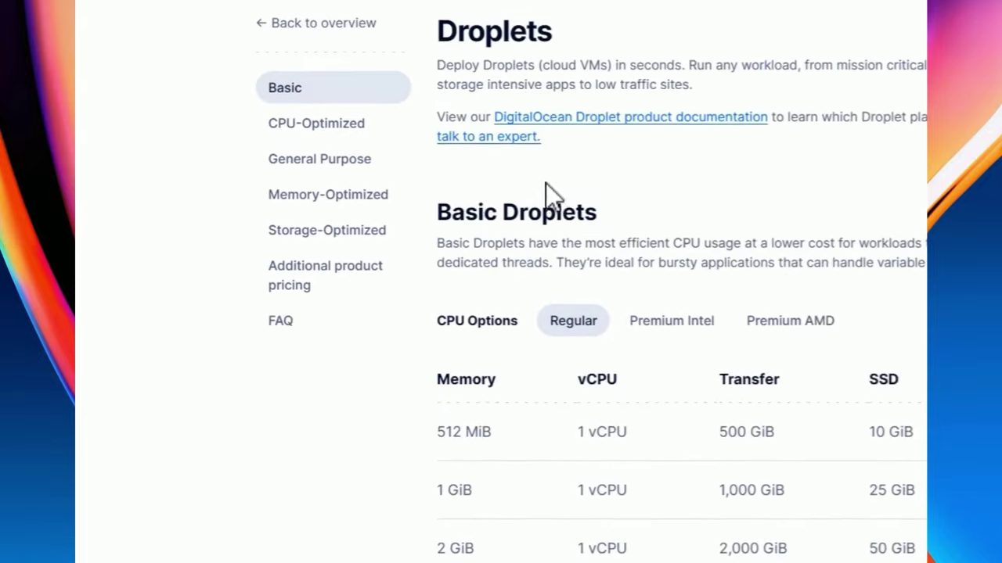
scroll(545, 196, "down", 2)
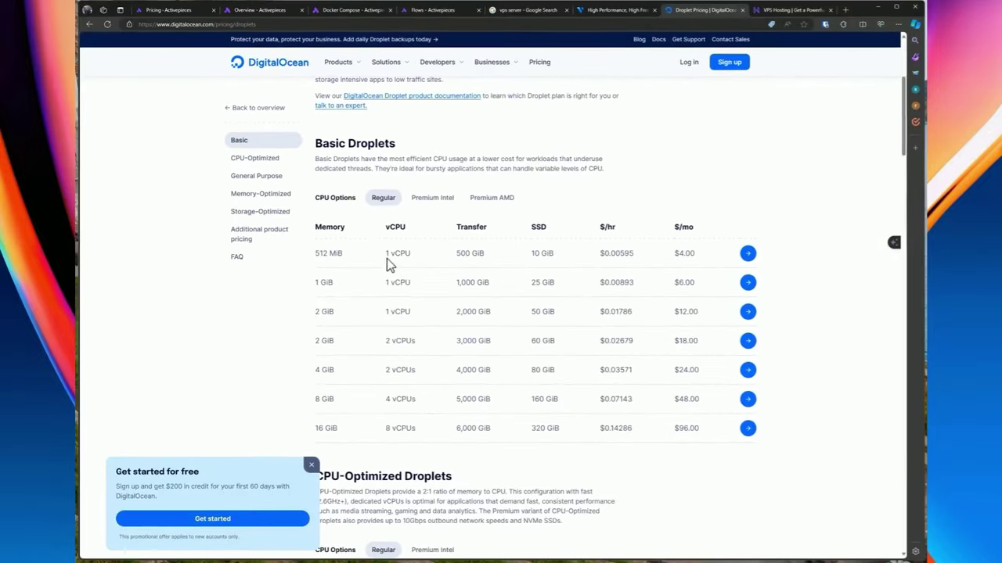
scroll(386, 258, "down", 1)
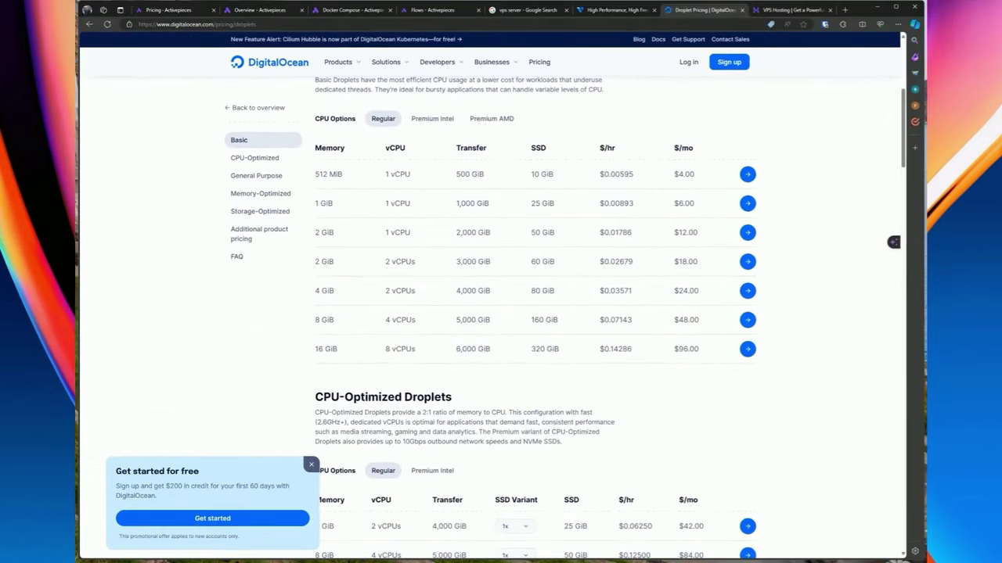
left_click_drag(320, 290, 335, 291)
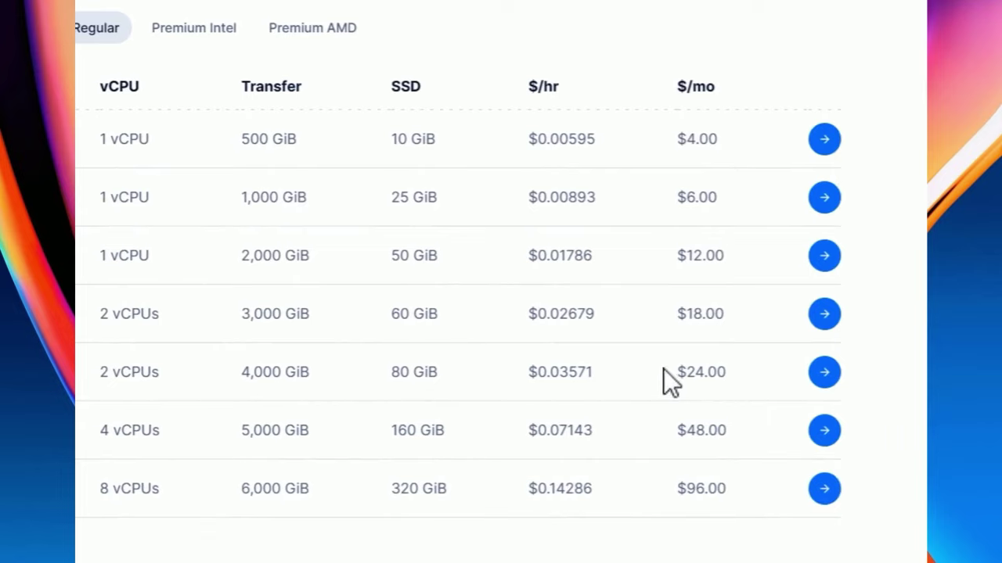
Show the Premium Intel prices for CPU-Optimized Droplets
scroll(273, 212, "up", 1)
scroll(292, 312, "down", 8)
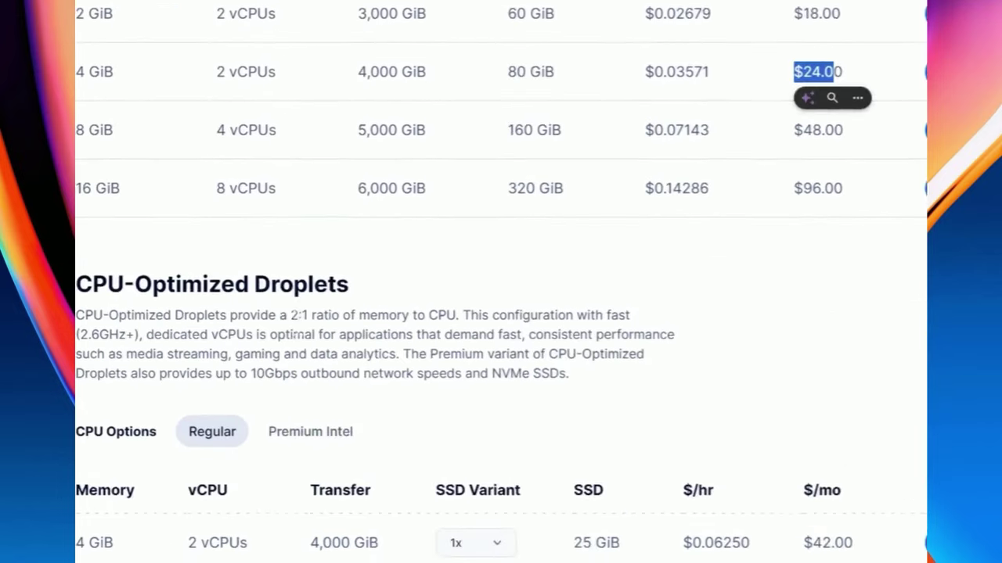
scroll(292, 311, "down", 1)
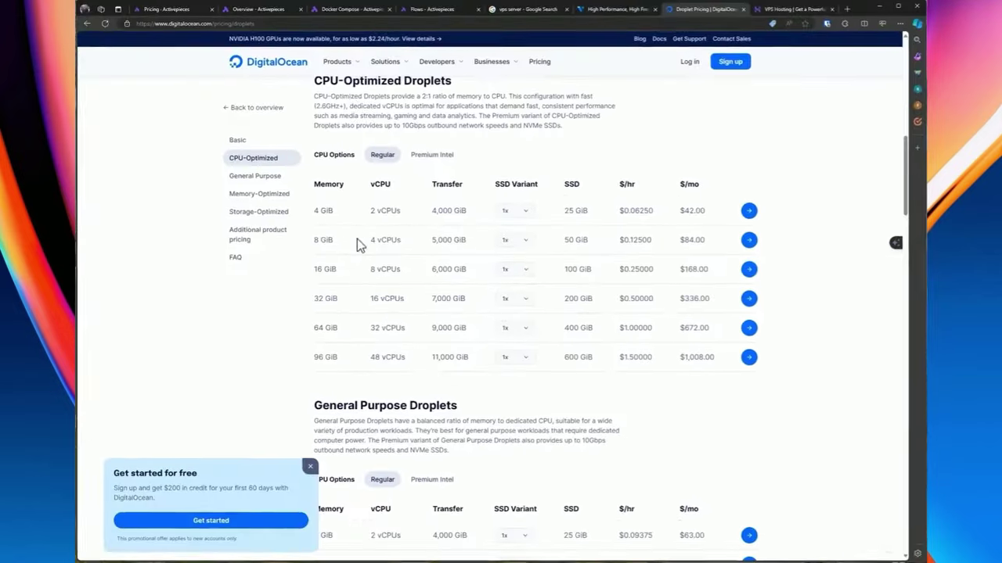
scroll(438, 235, "down", 3)
scroll(438, 235, "up", 3)
left_click(432, 154)
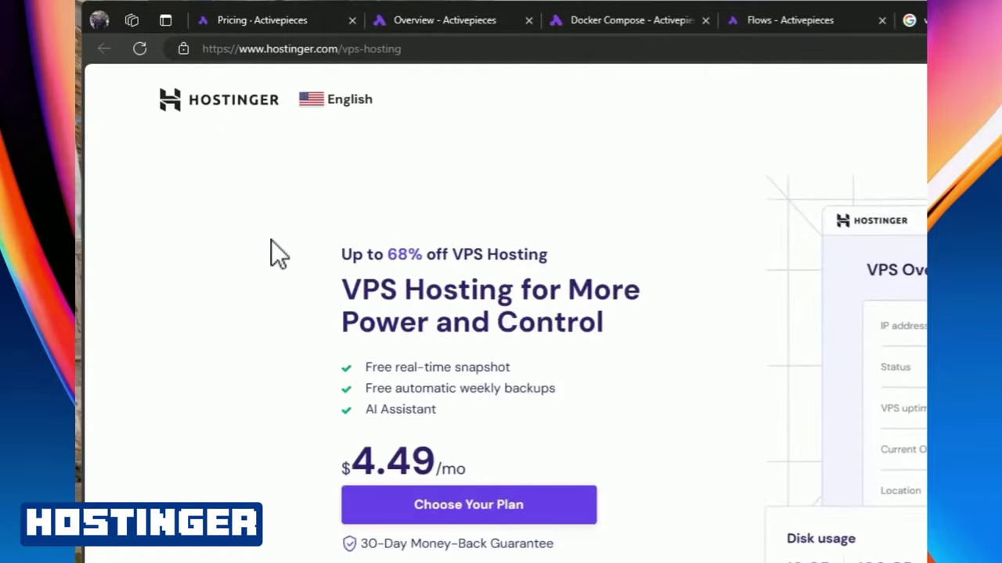
Compare Hostinger's KVM VPS plans, highlighting the $4.49/mo price and KVM 2's 100 GB disk
scroll(159, 90, "down", 3)
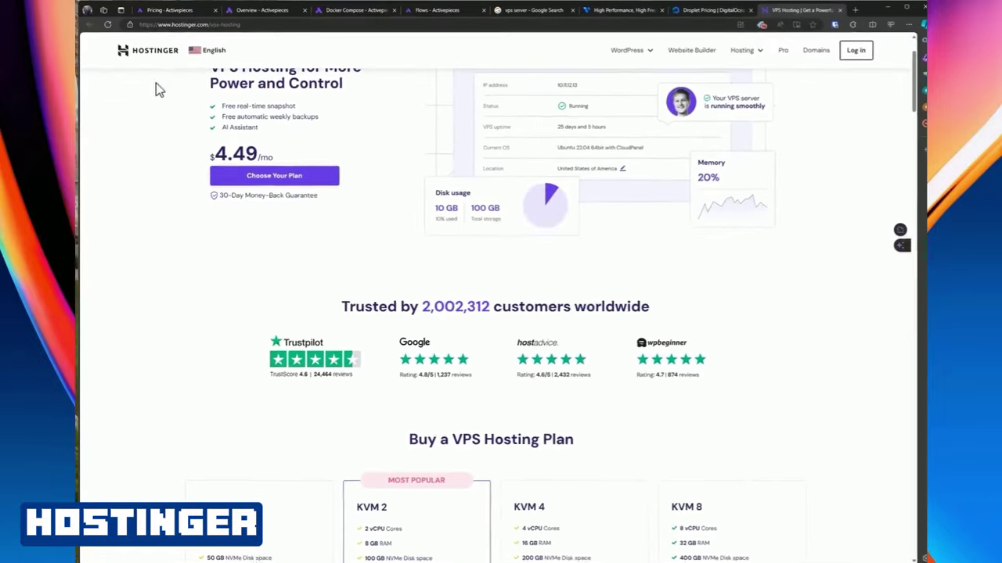
scroll(159, 90, "up", 2)
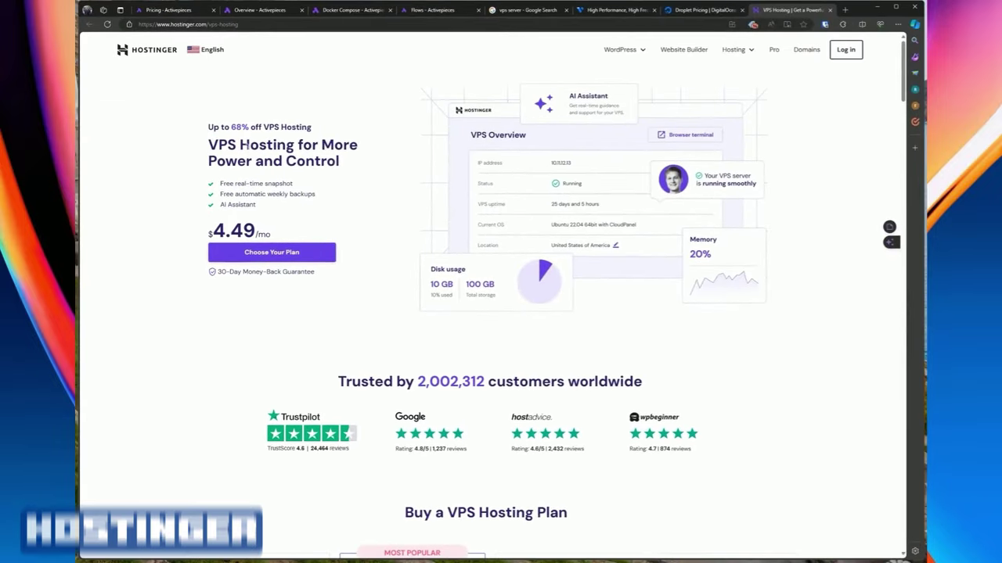
scroll(250, 172, "down", 1)
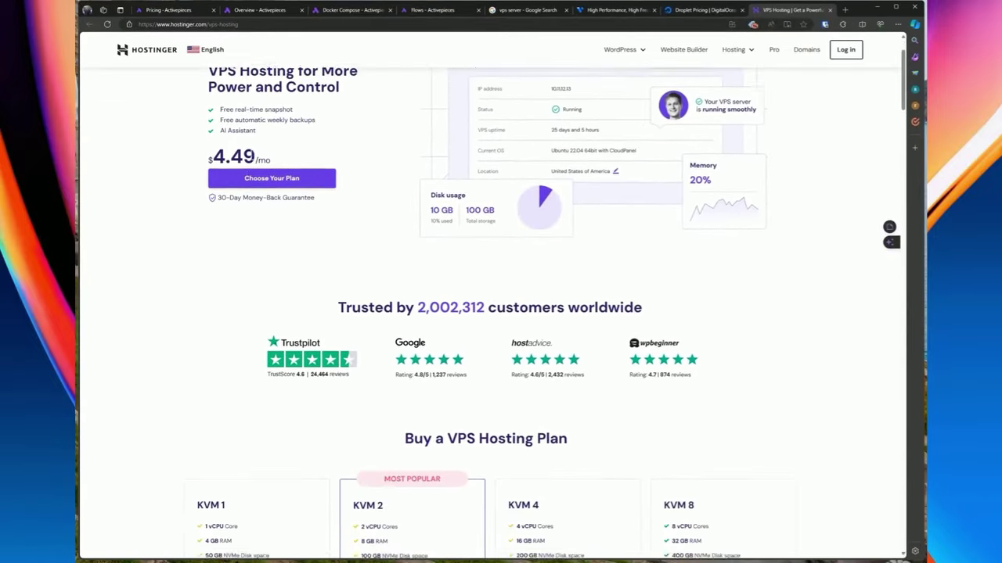
left_click_drag(276, 157, 175, 167)
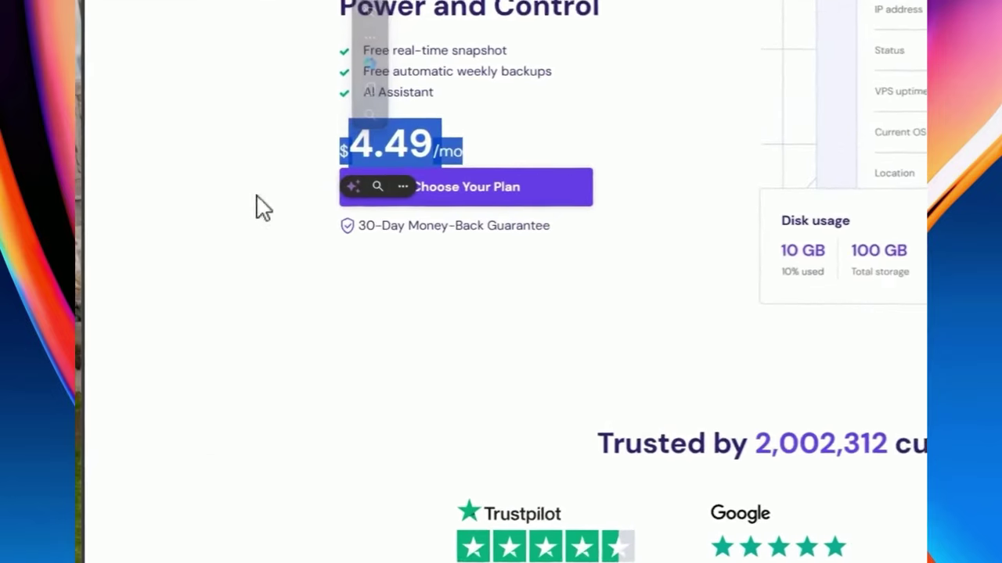
left_click(255, 211)
scroll(420, 234, "down", 8)
scroll(334, 373, "up", 3)
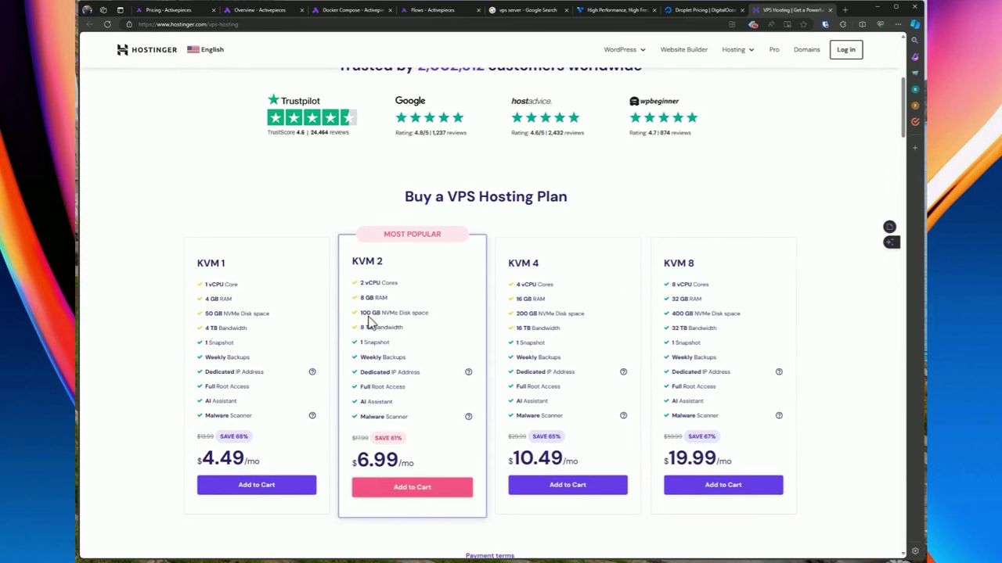
left_click_drag(359, 313, 429, 318)
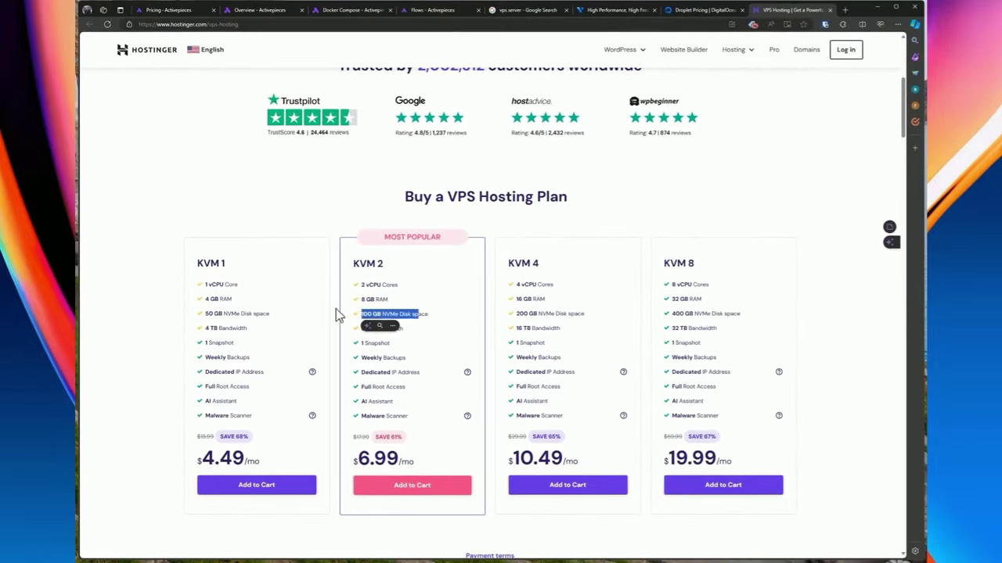
left_click(338, 315)
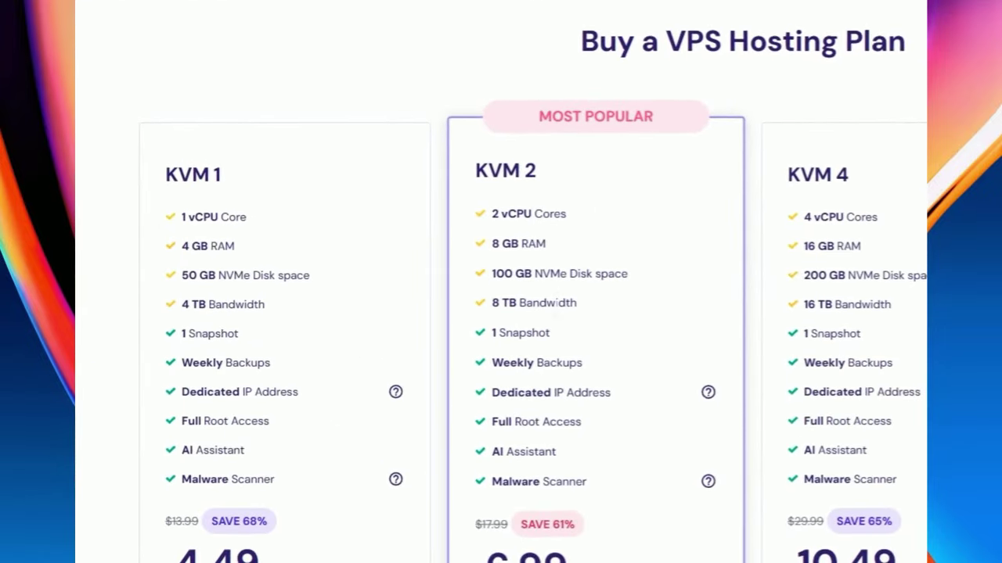
scroll(554, 301, "down", 2)
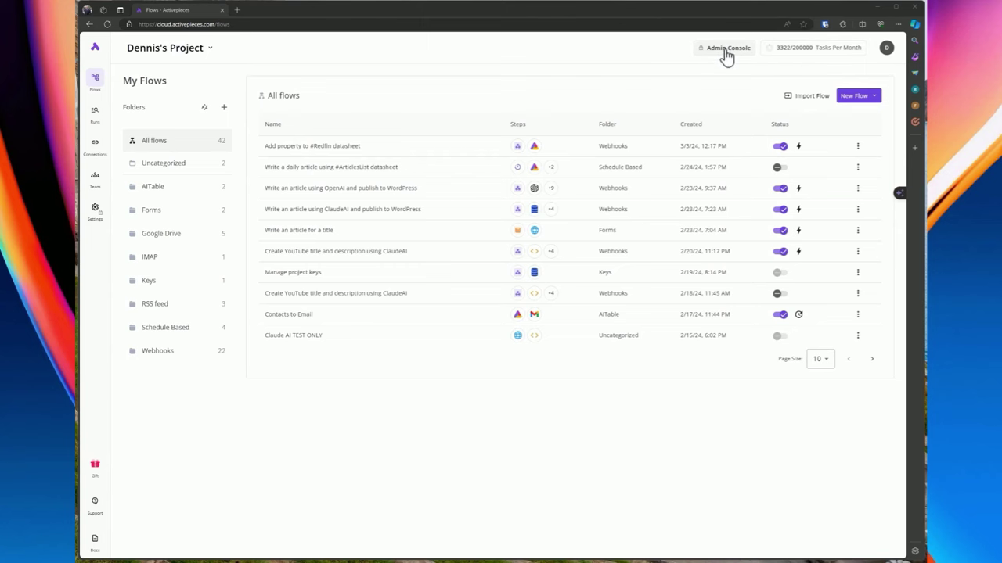
Visit the Admin Console and the empty My Pieces page, ending on the flows list
left_click(725, 49)
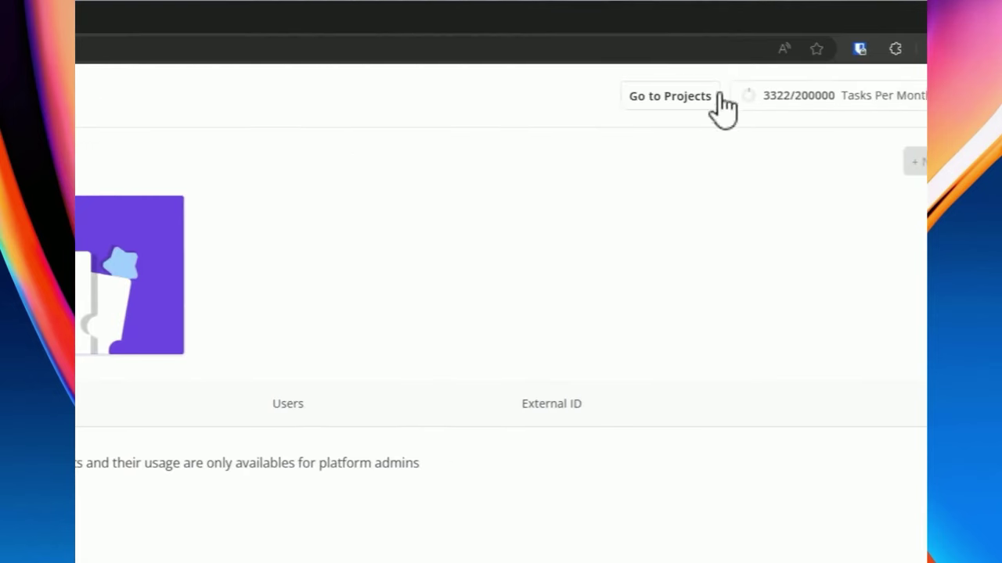
left_click(716, 96)
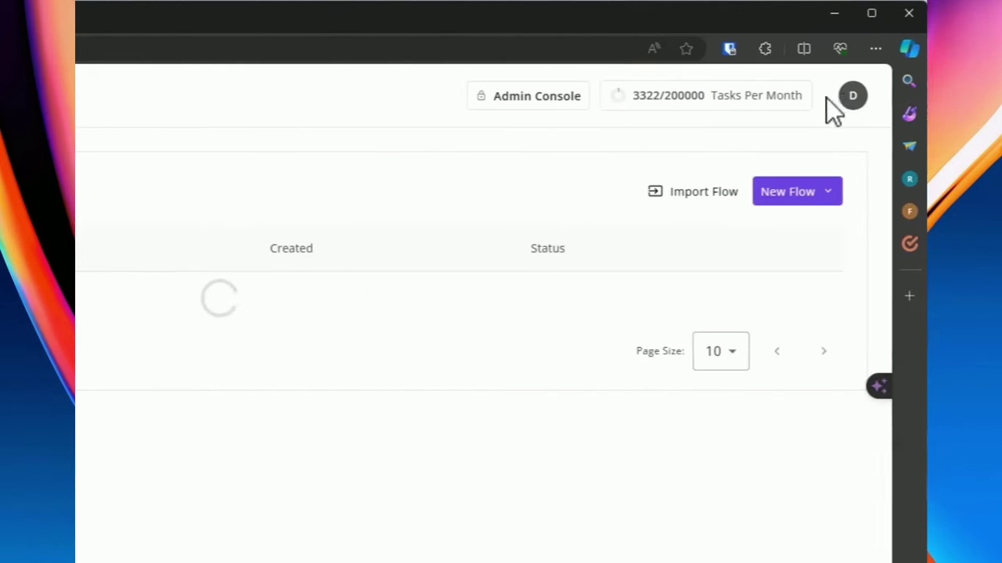
left_click(843, 100)
mouse_move(834, 113)
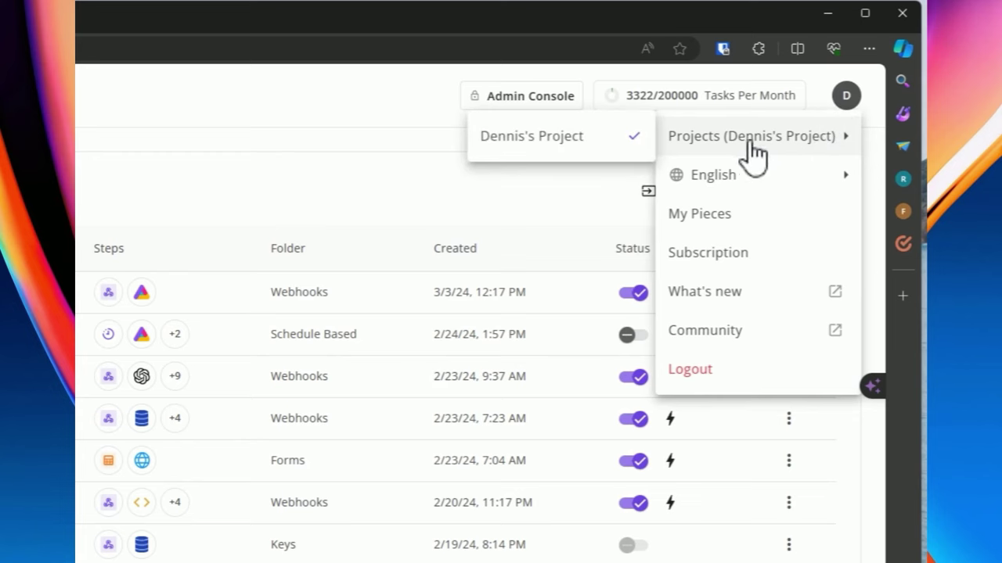
mouse_move(682, 188)
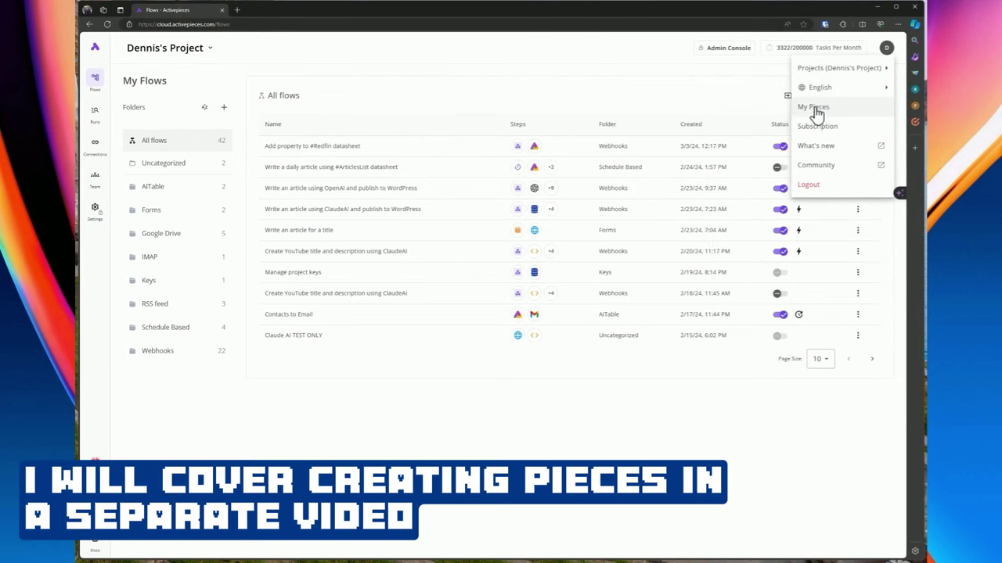
left_click(815, 108)
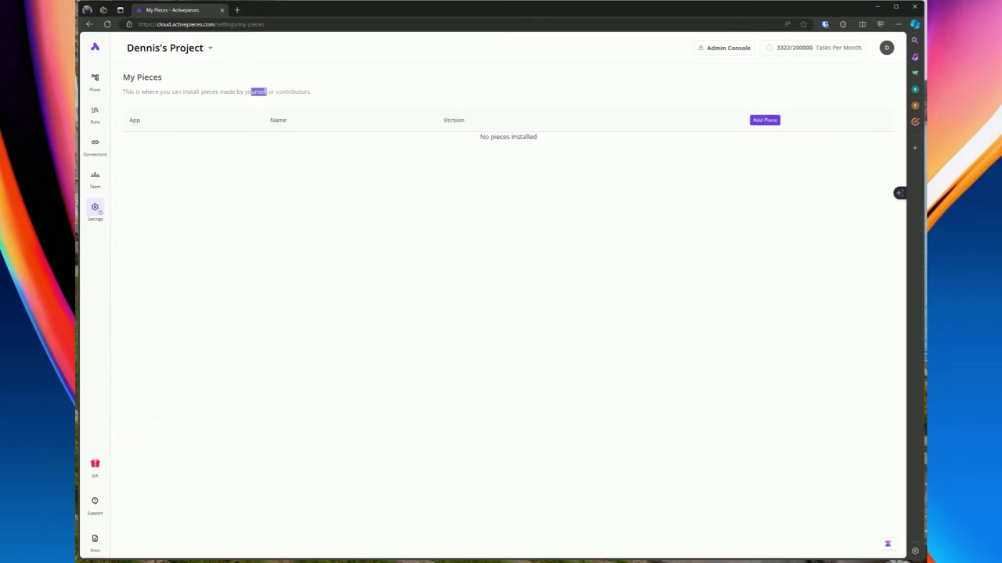
left_click(189, 141)
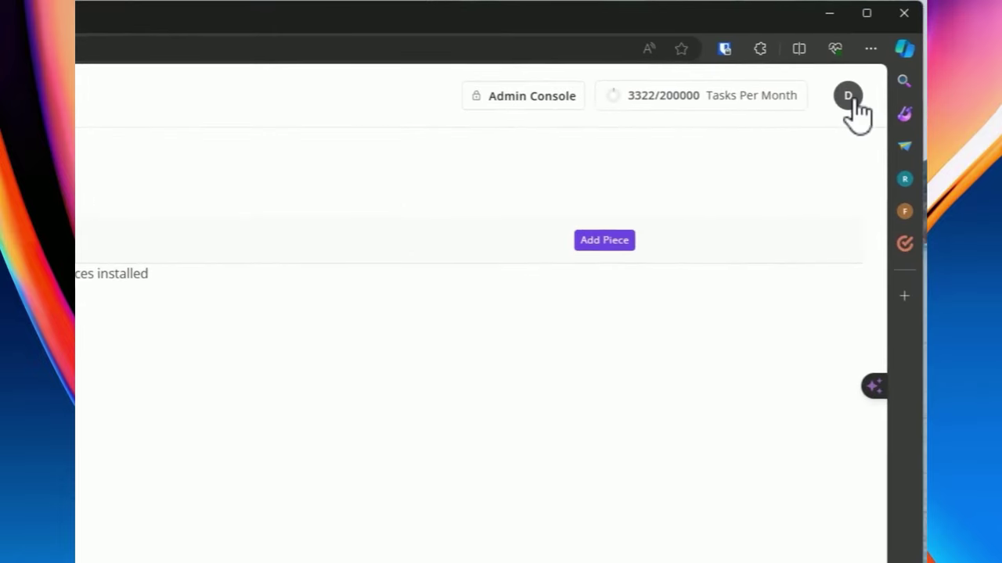
left_click(849, 97)
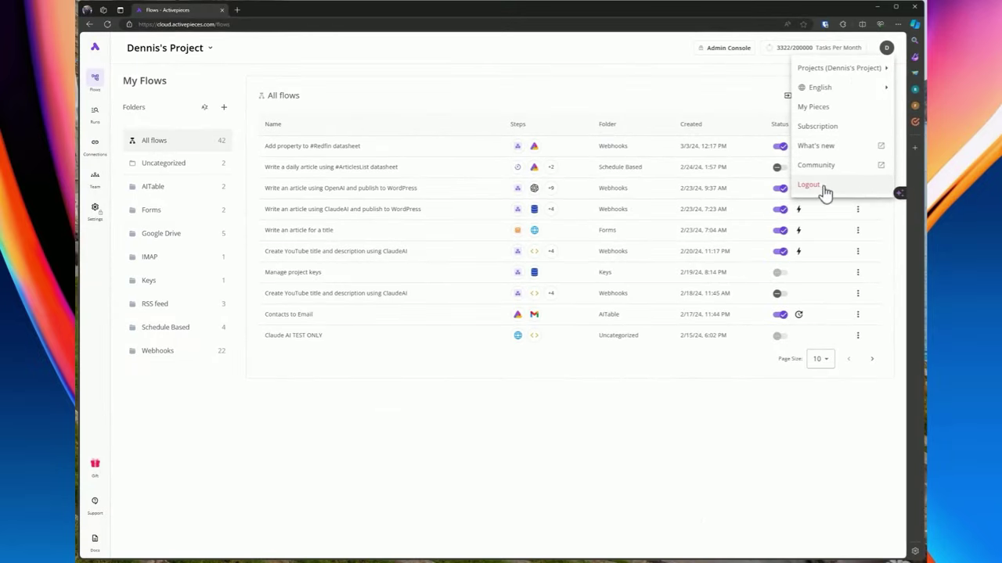
left_click(429, 67)
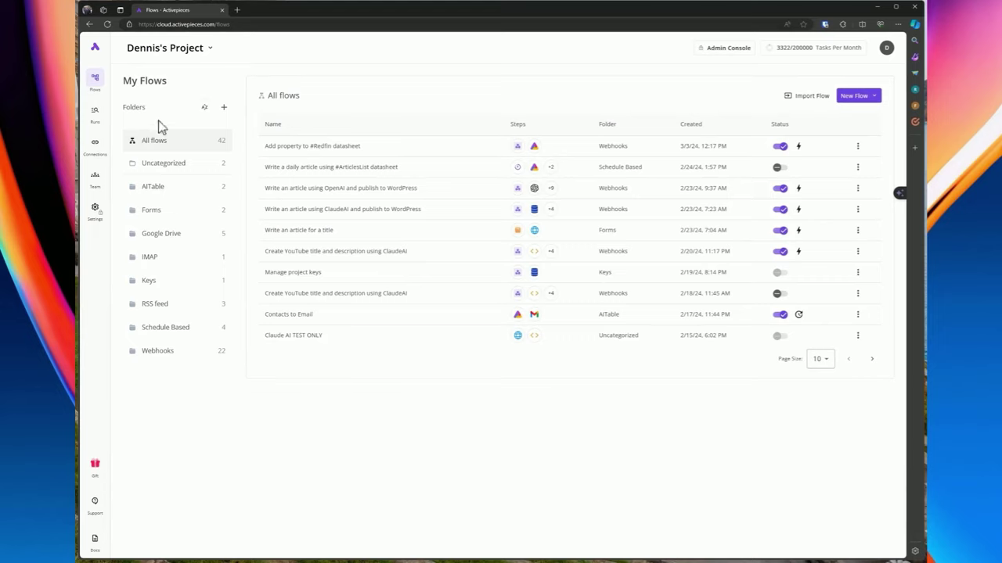
left_click(222, 109)
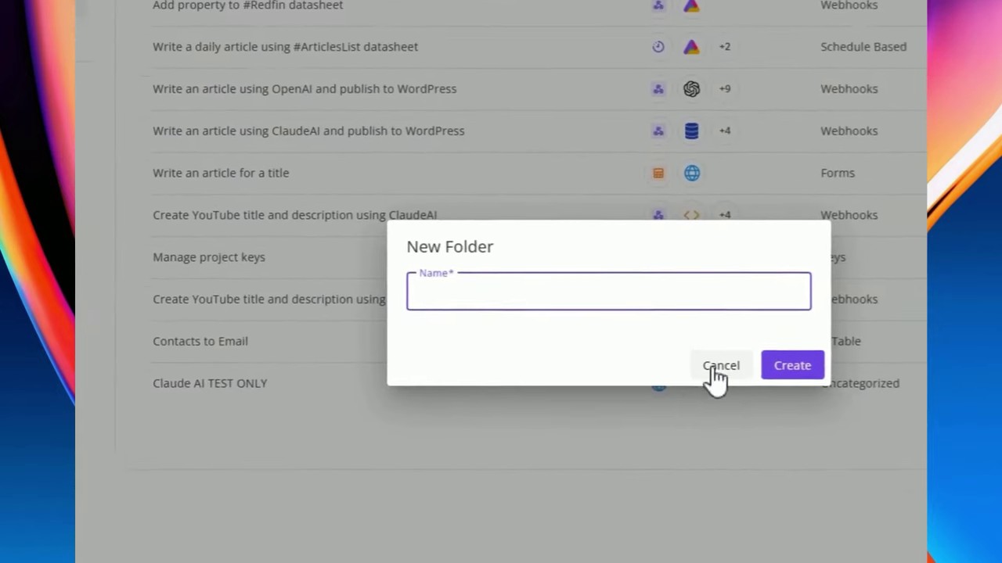
left_click(547, 325)
left_click(858, 146)
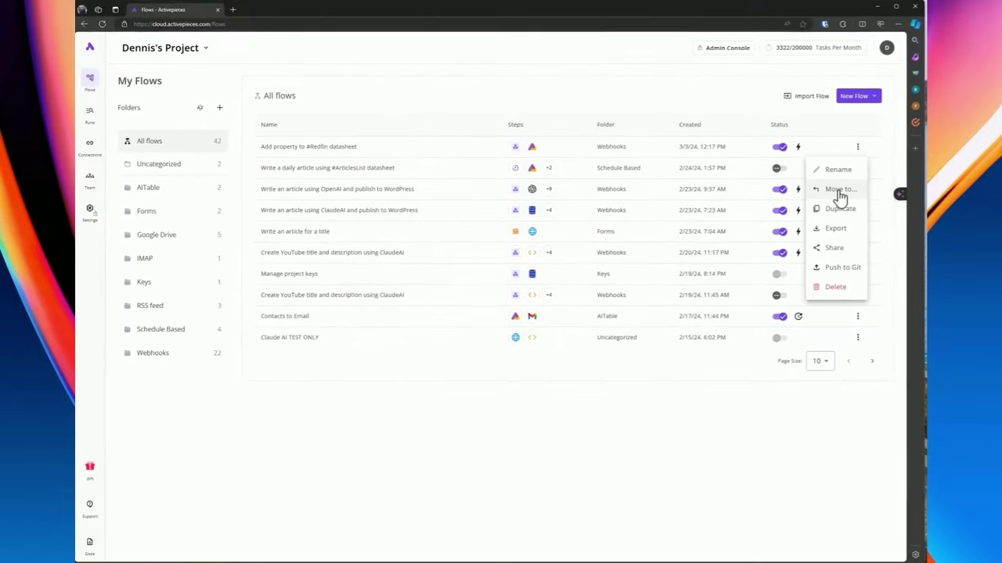
left_click(834, 246)
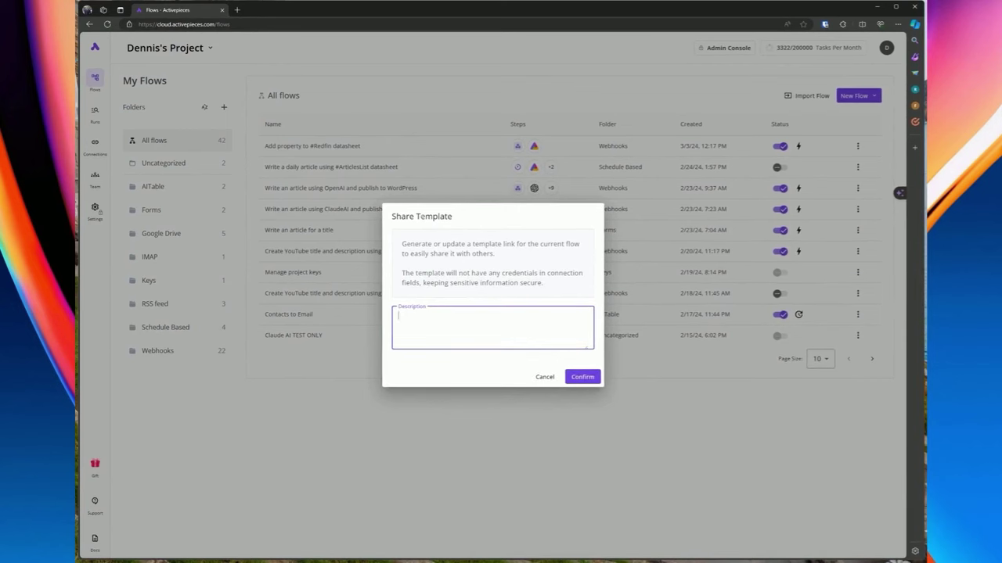
double_click(437, 216)
left_click(421, 233)
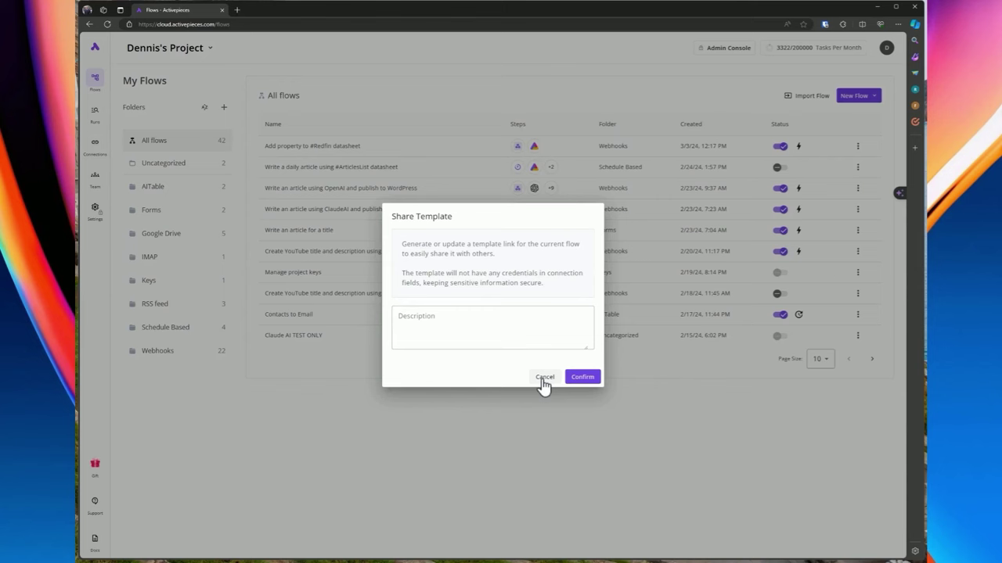
left_click(544, 378)
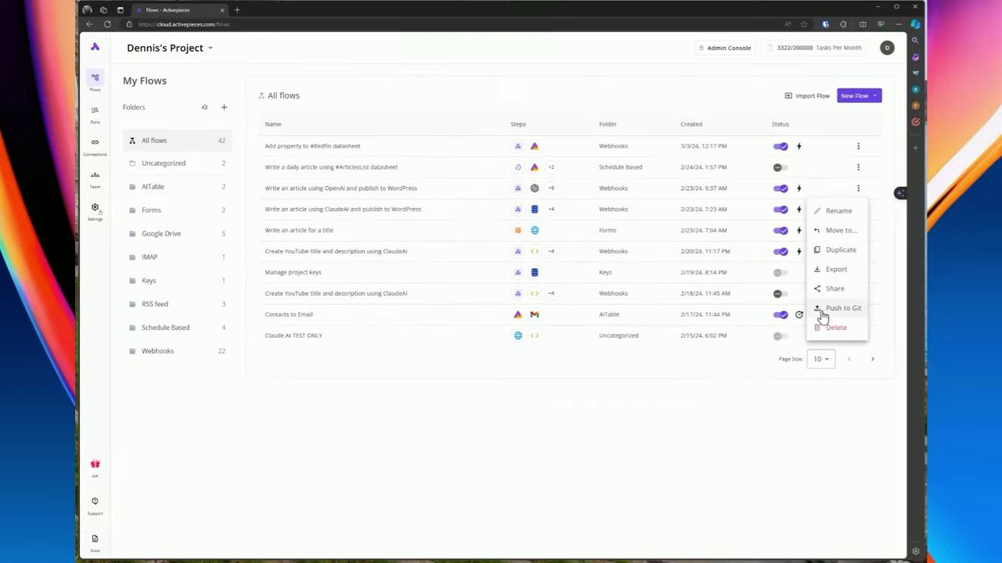
left_click(822, 312)
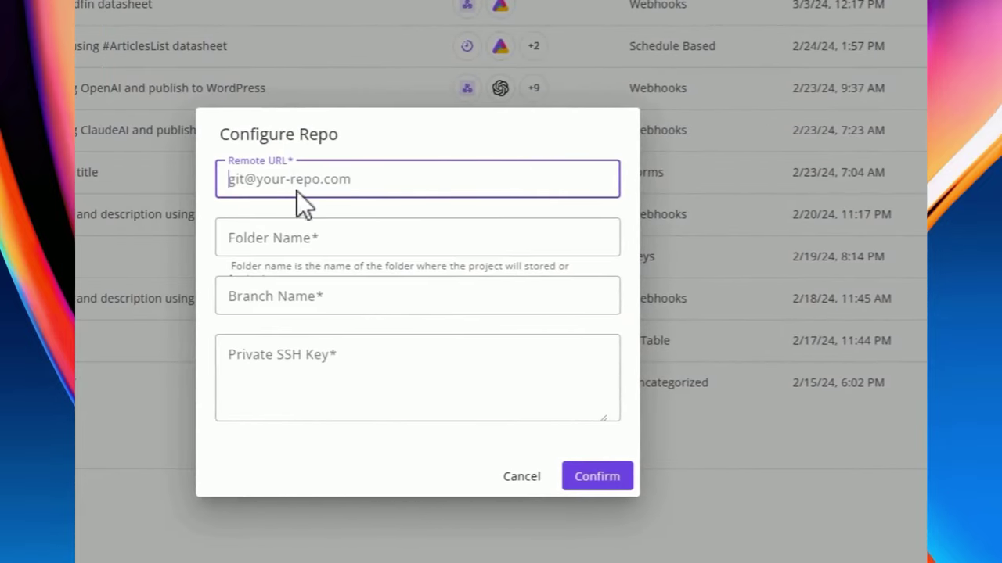
left_click(305, 247)
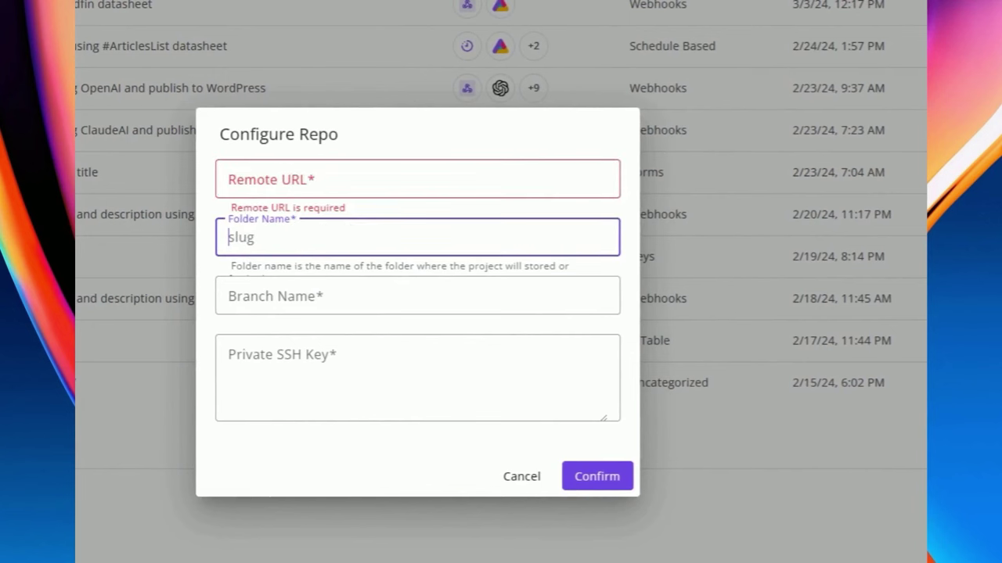
left_click(402, 273)
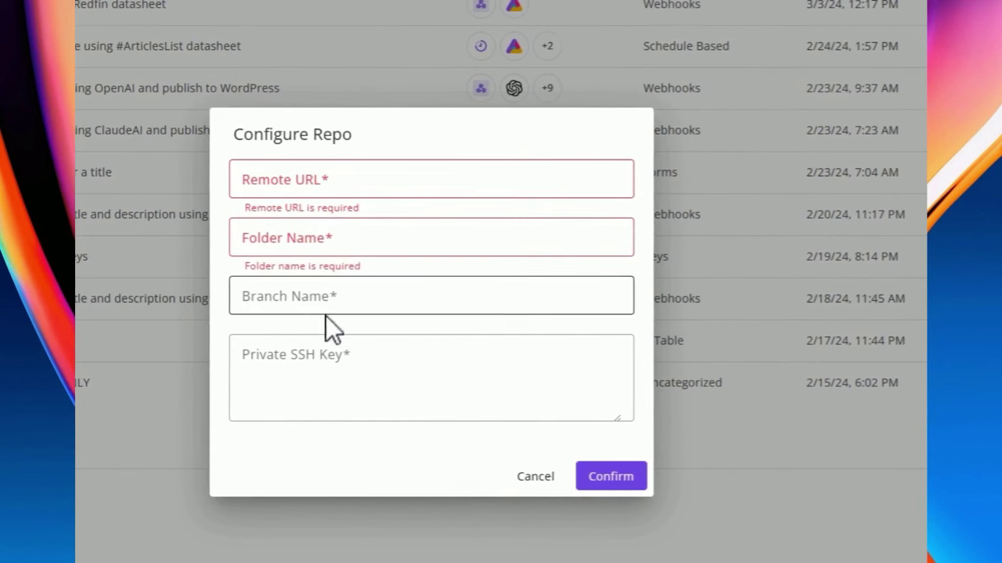
left_click(296, 296)
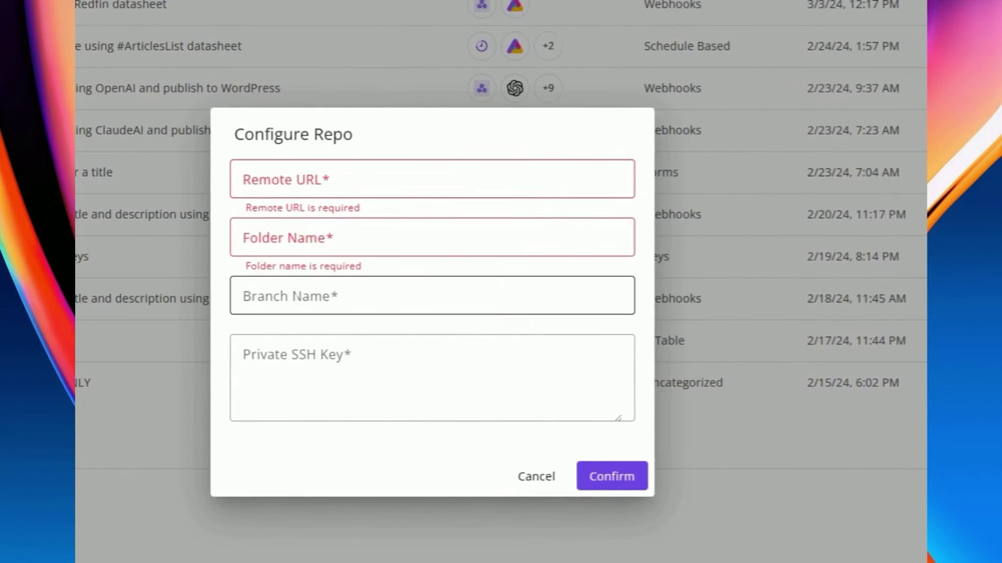
left_click(320, 308)
left_click(301, 324)
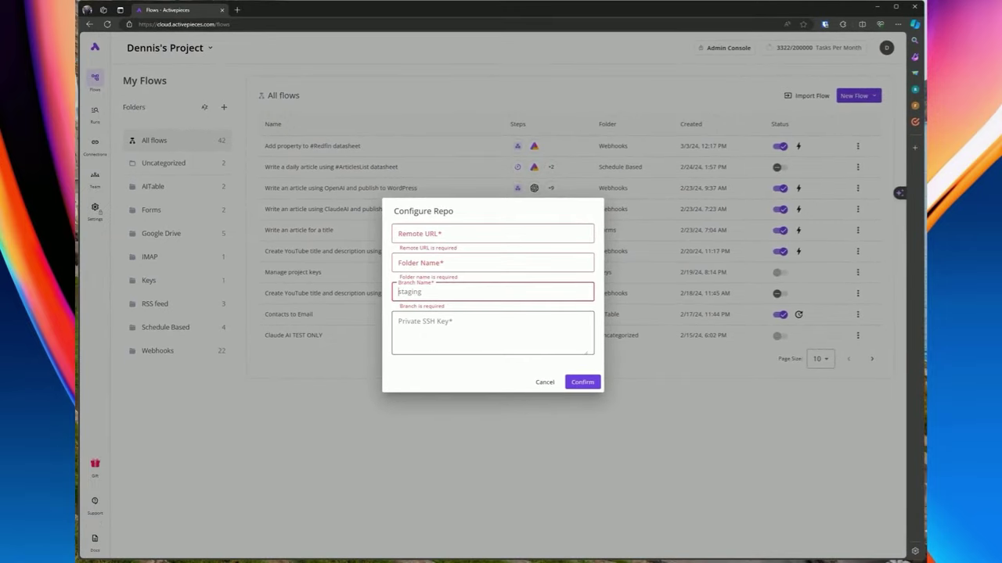
left_click(545, 382)
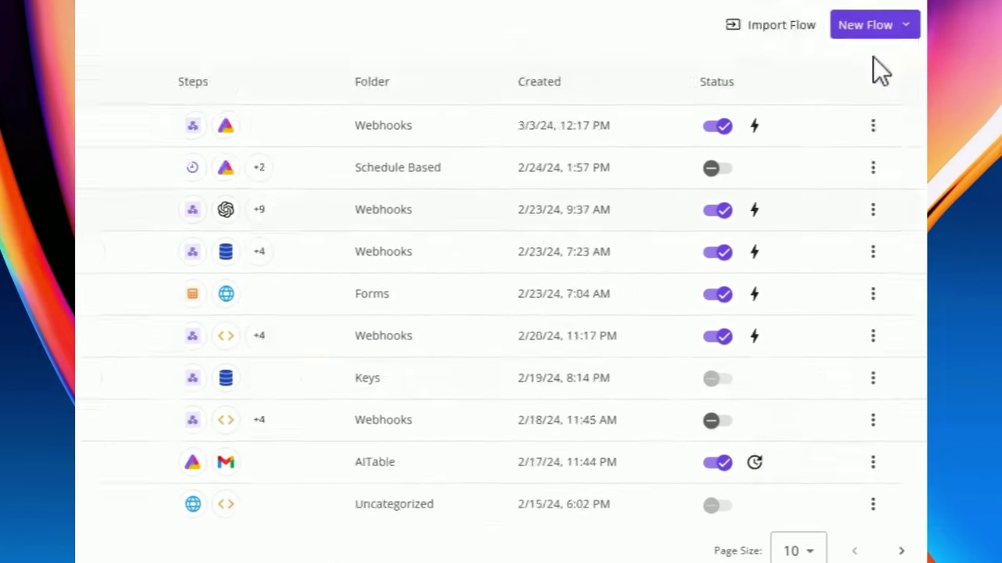
Open the Runs list and try its page size, status and flow filters
left_click(873, 125)
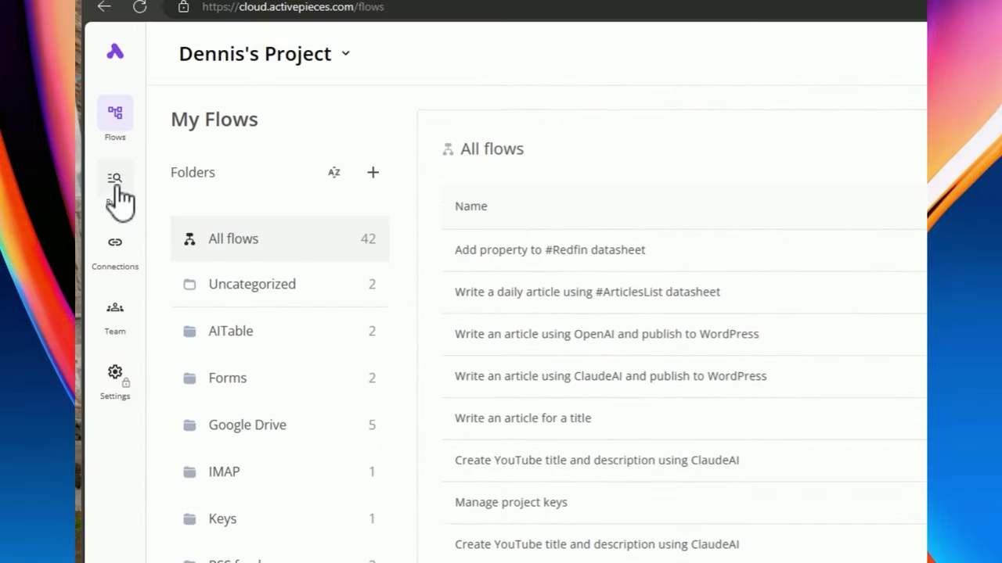
left_click(118, 188)
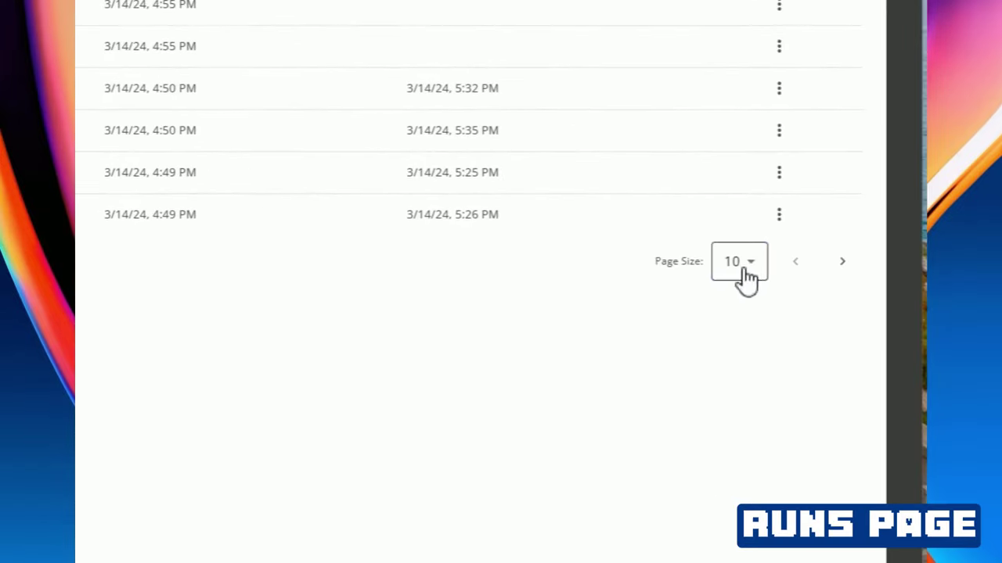
left_click(747, 278)
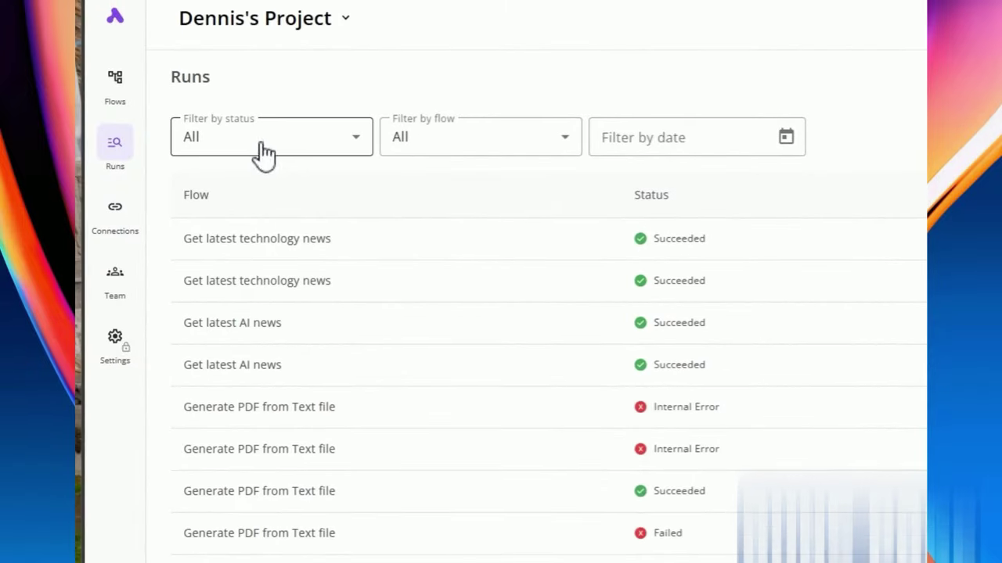
left_click(264, 152)
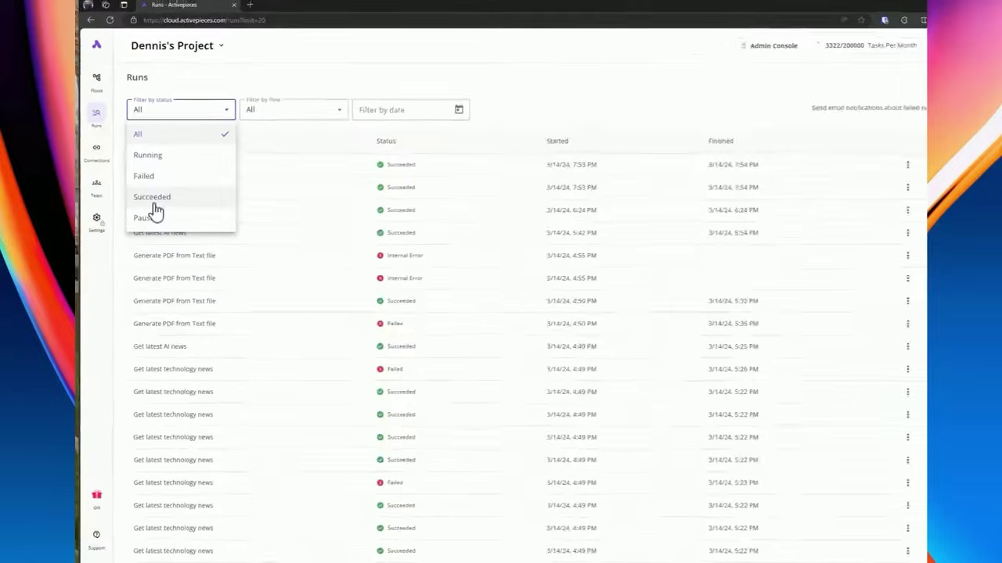
left_click(259, 110)
left_click(259, 111)
scroll(259, 188, "down", 3)
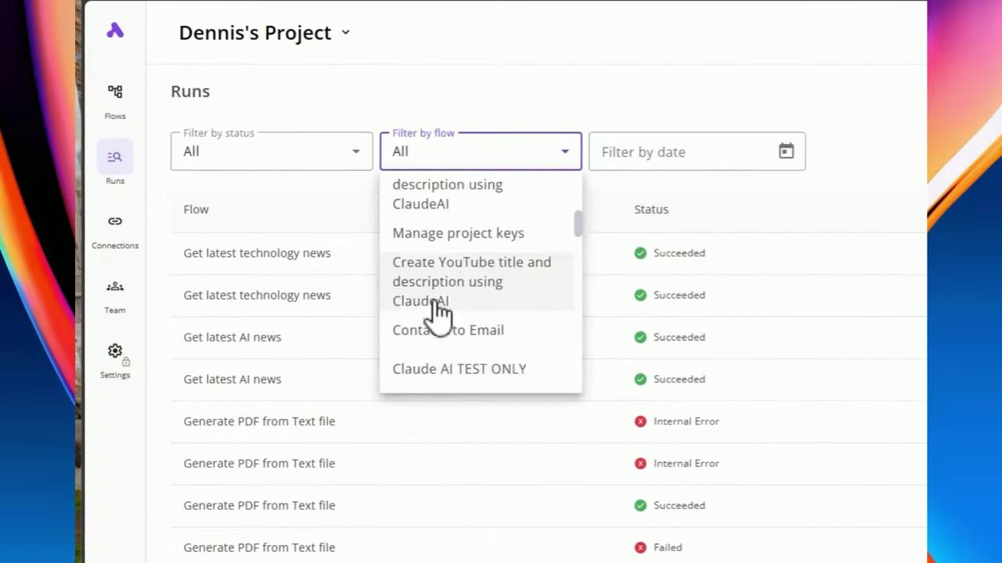
scroll(438, 313, "down", 5)
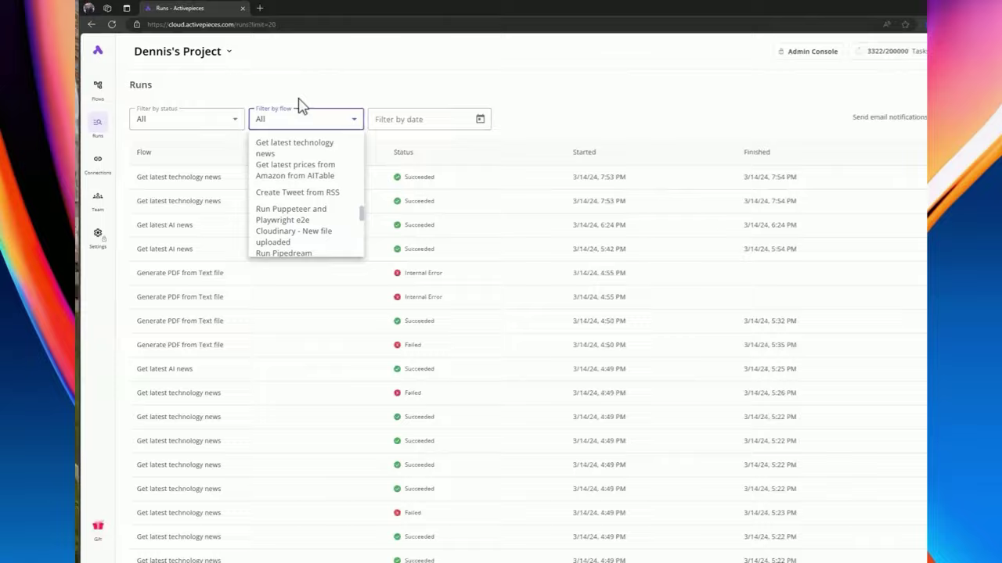
Filter runs to 3/13/2024–3/29/2024, toggle failed-run email alerts, and go to Connections
left_click(411, 120)
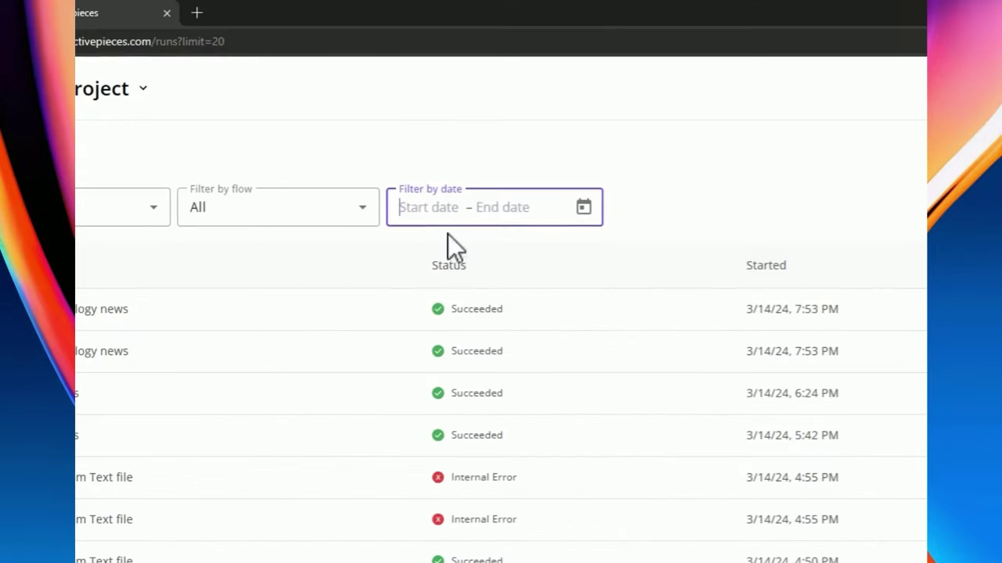
left_click(583, 208)
left_click(506, 395)
left_click(571, 460)
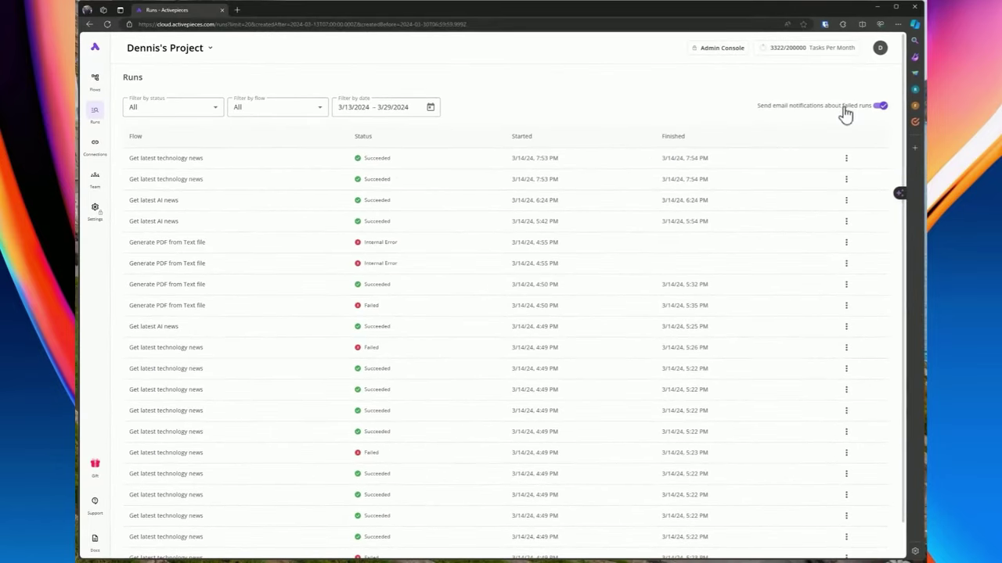
left_click(880, 108)
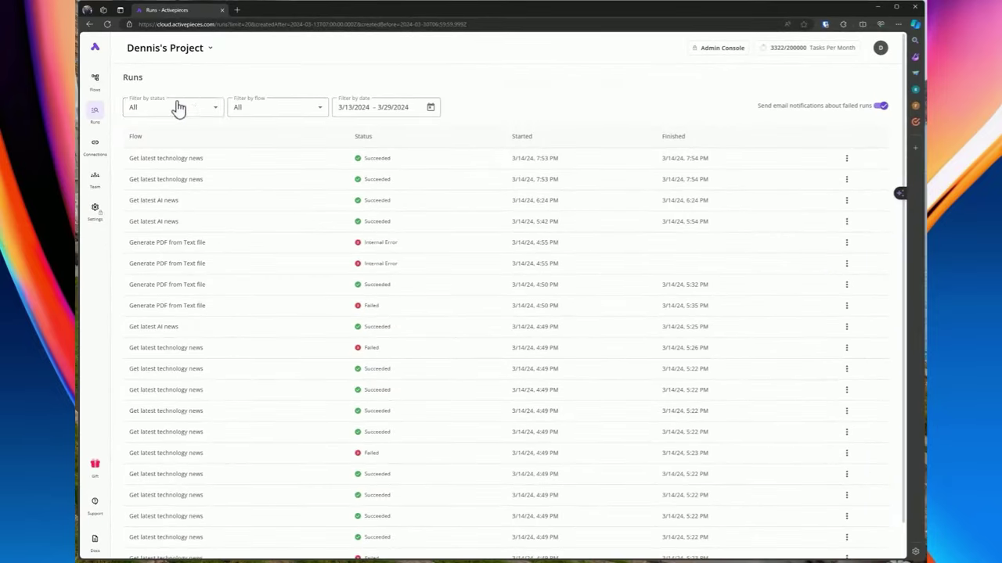
left_click(99, 150)
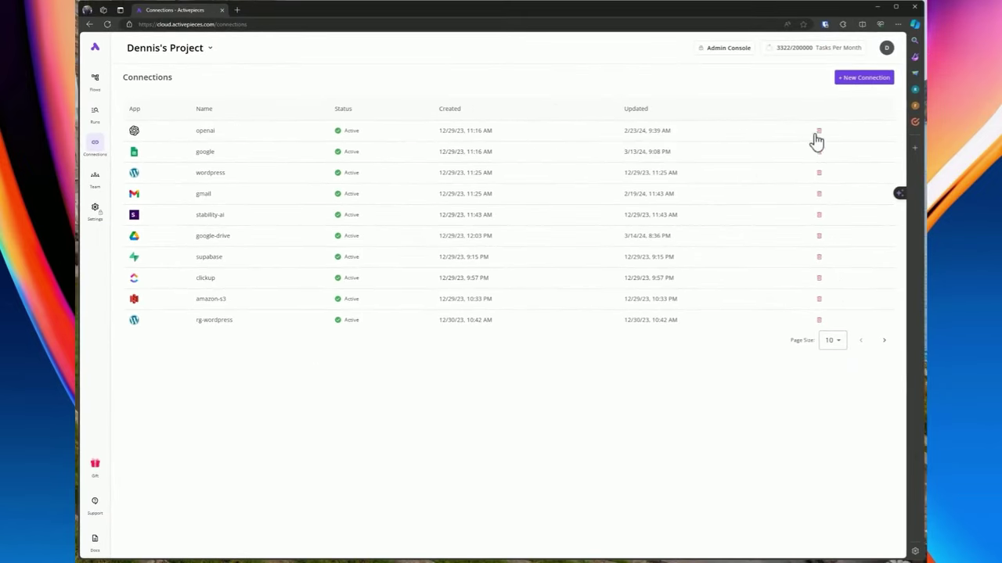
Search the new app connection picker for 'goog', then close it
left_click(863, 77)
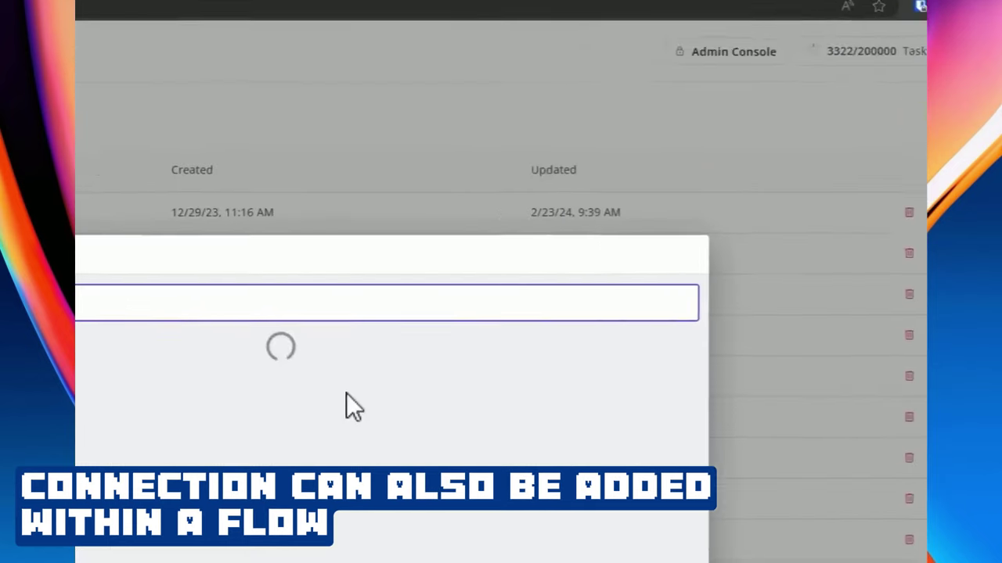
scroll(114, 458, "down", 5)
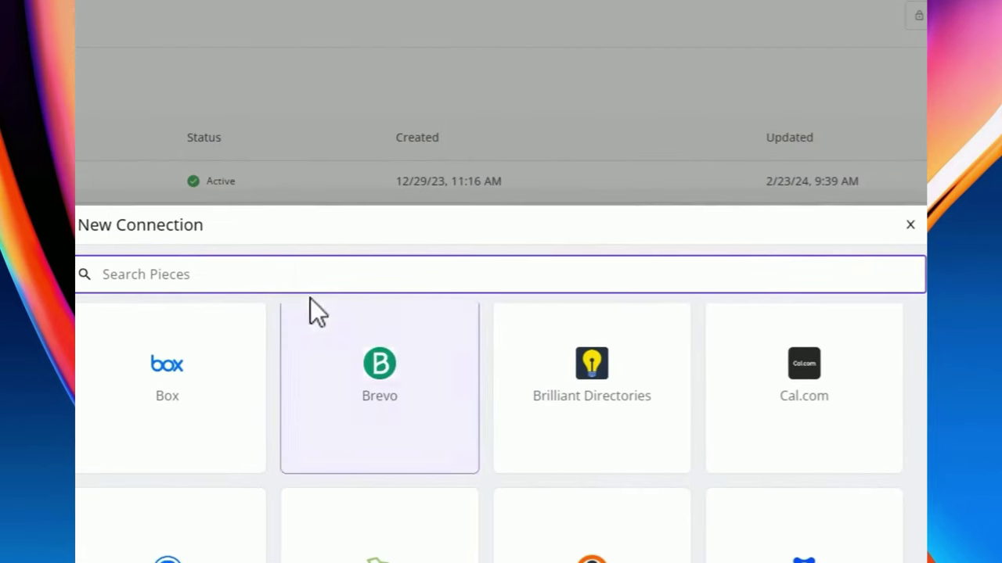
type("goog")
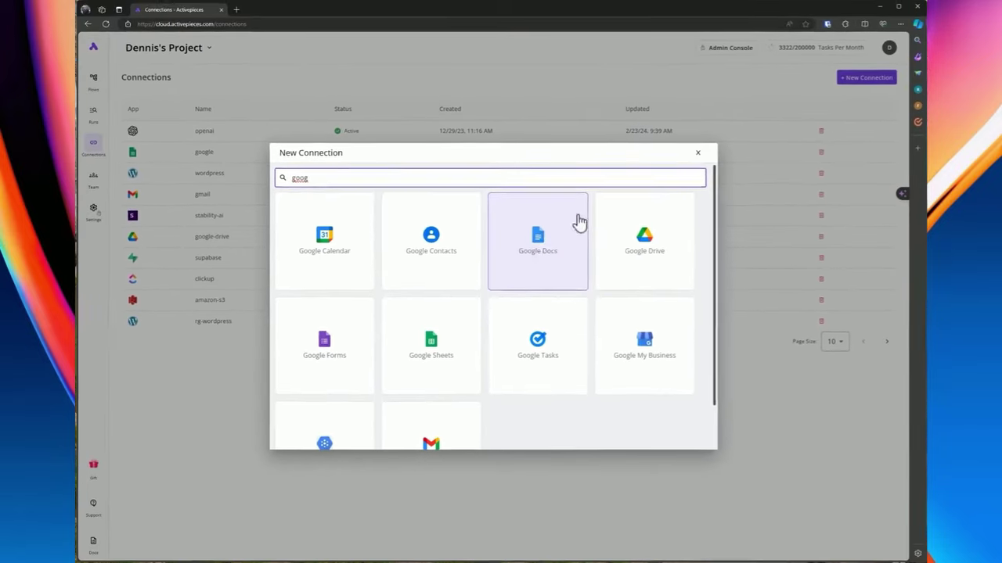
key("BackSpace")
key("BackSpace")
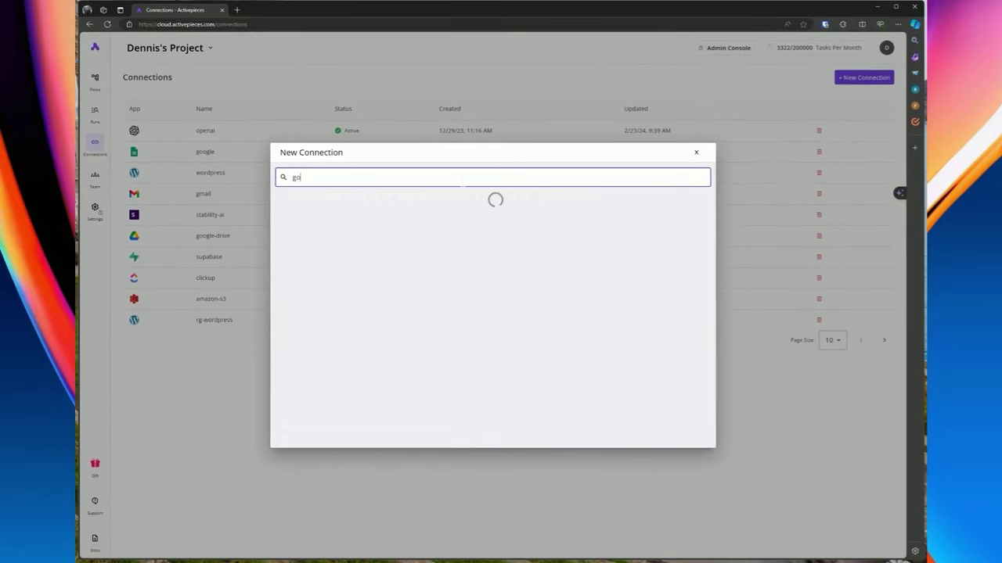
left_click(695, 152)
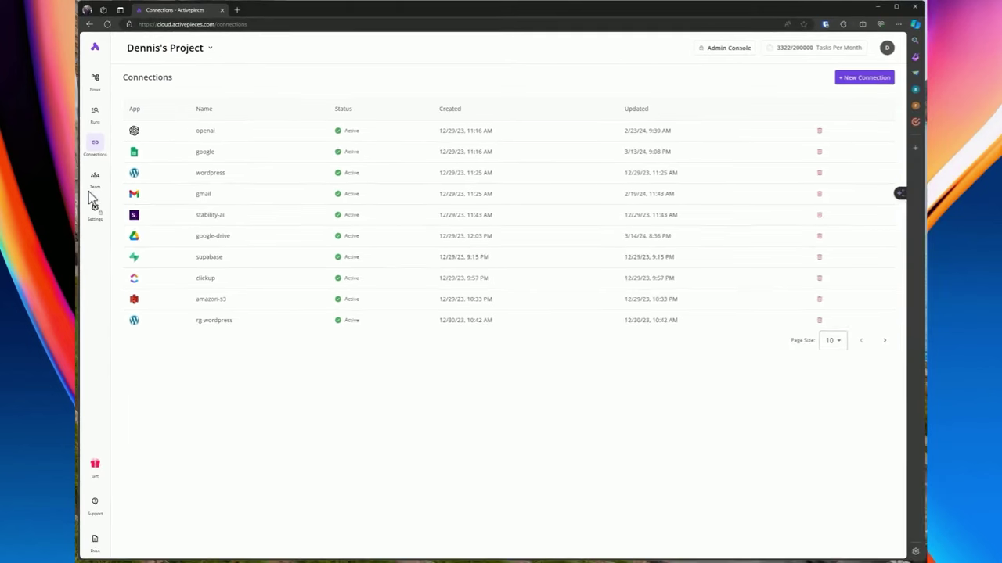
Review the project members page, then look at the project settings
left_click(95, 177)
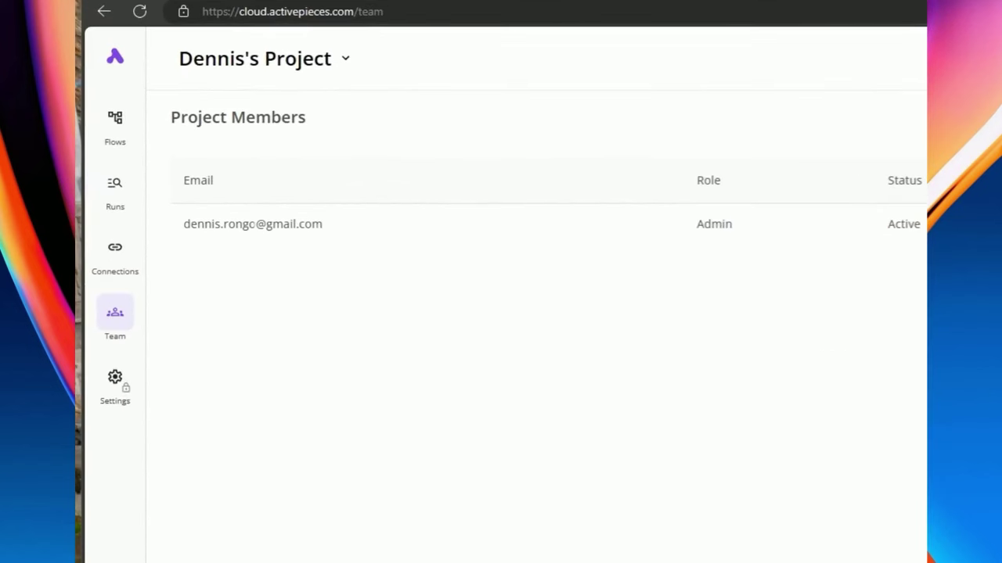
left_click_drag(226, 224, 325, 225)
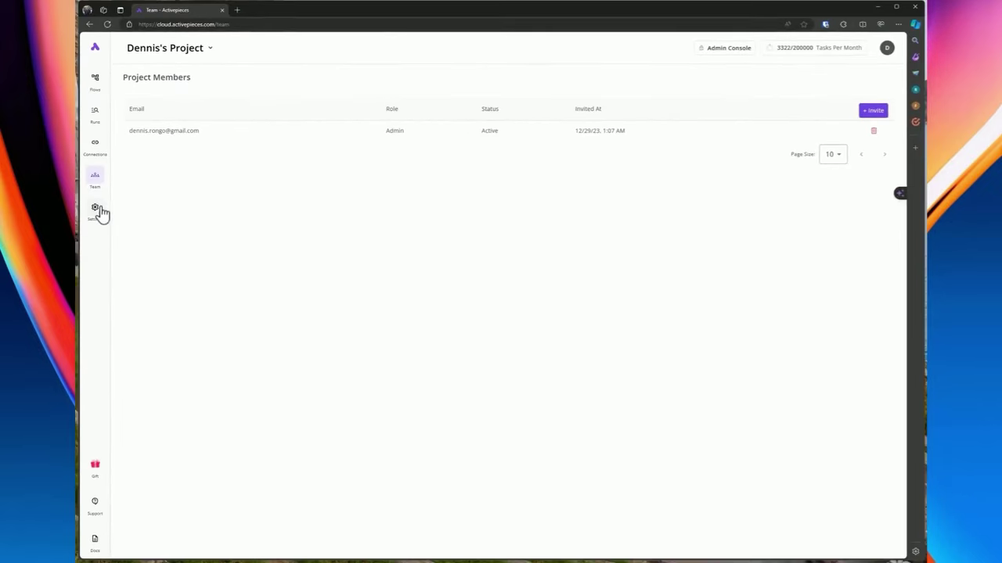
left_click(101, 214)
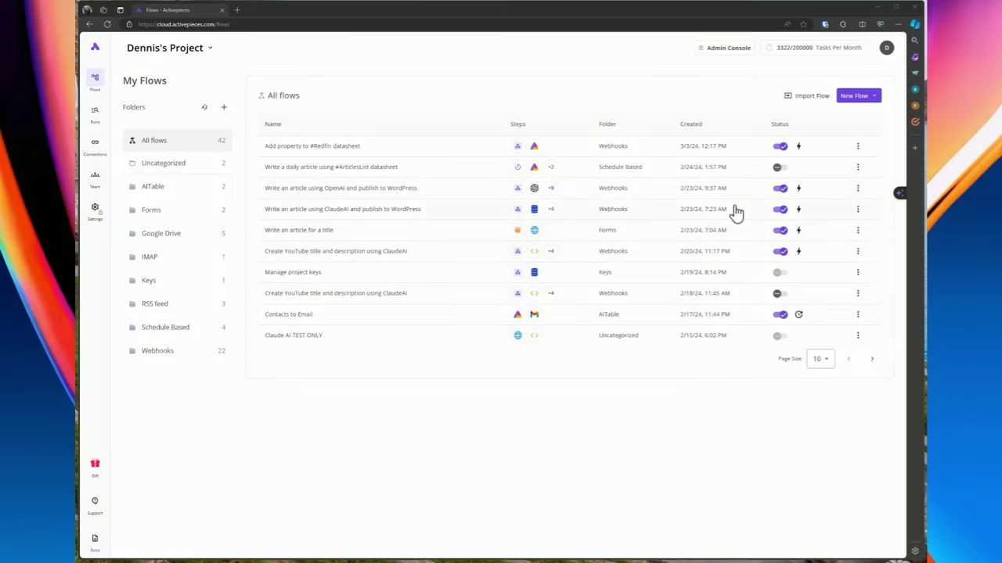
Create a blank Untitled flow from scratch and open its Select Trigger node
left_click(847, 96)
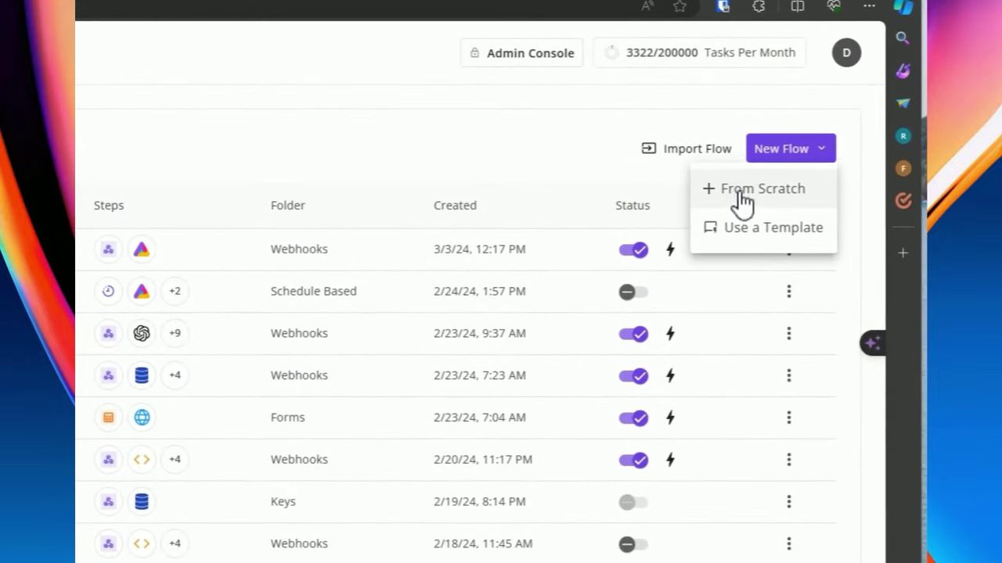
left_click(742, 202)
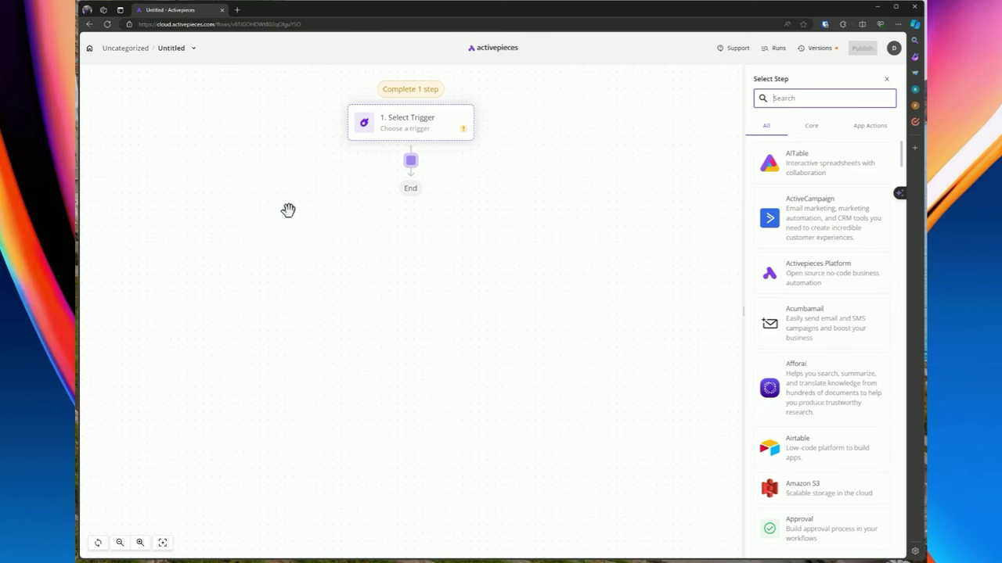
left_click(399, 125)
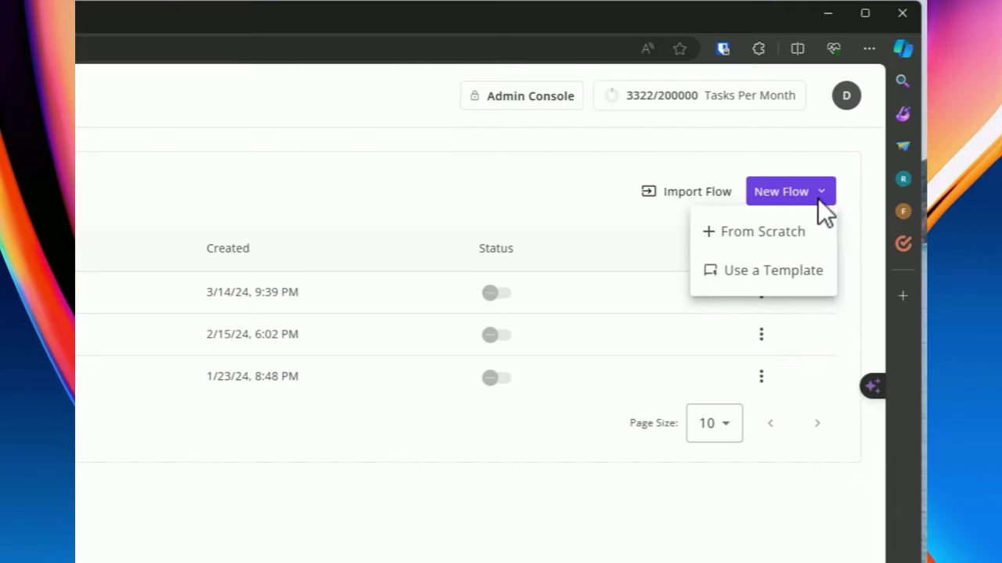
left_click(759, 270)
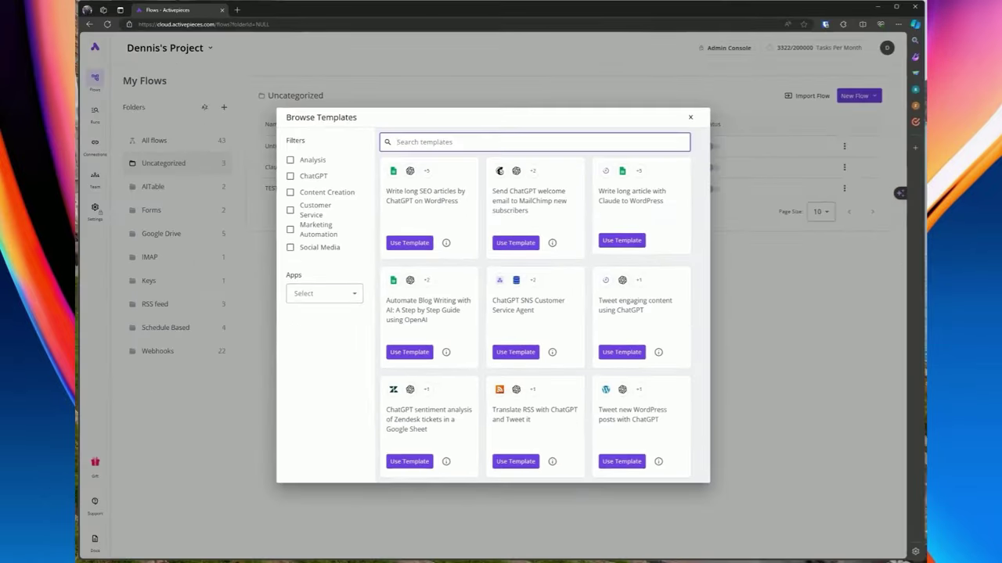
left_click_drag(288, 140, 292, 140)
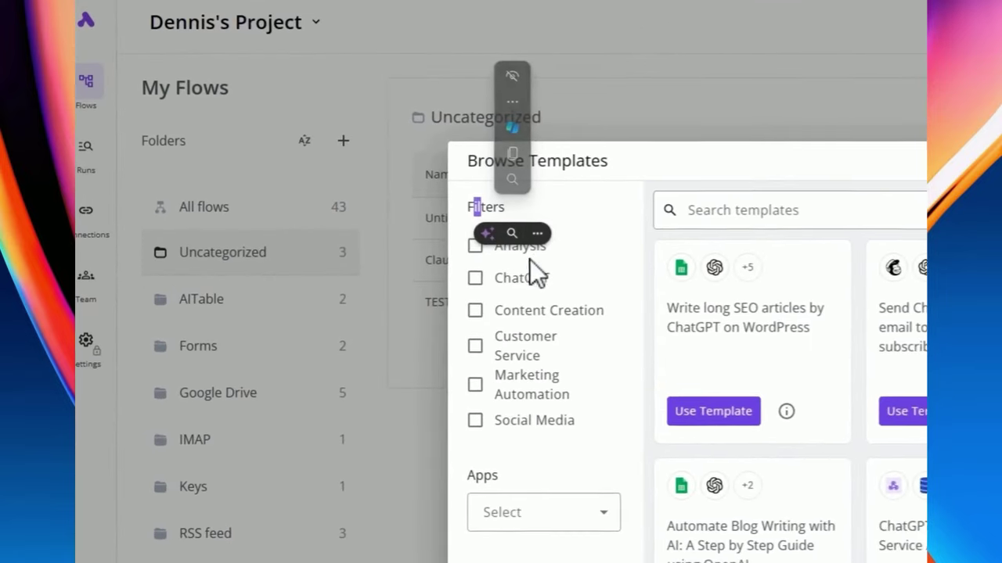
left_click(526, 288)
left_click(476, 280)
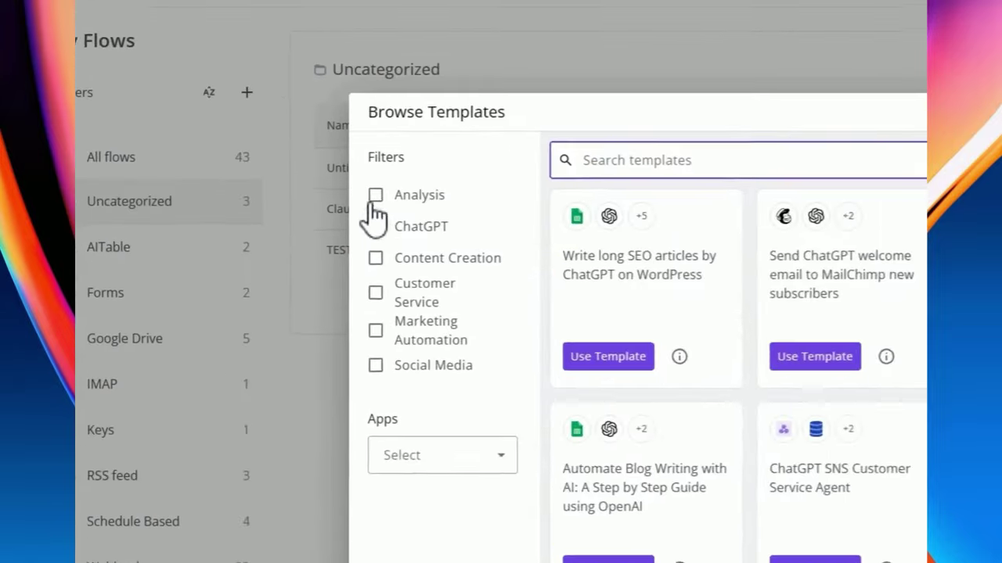
left_click(290, 160)
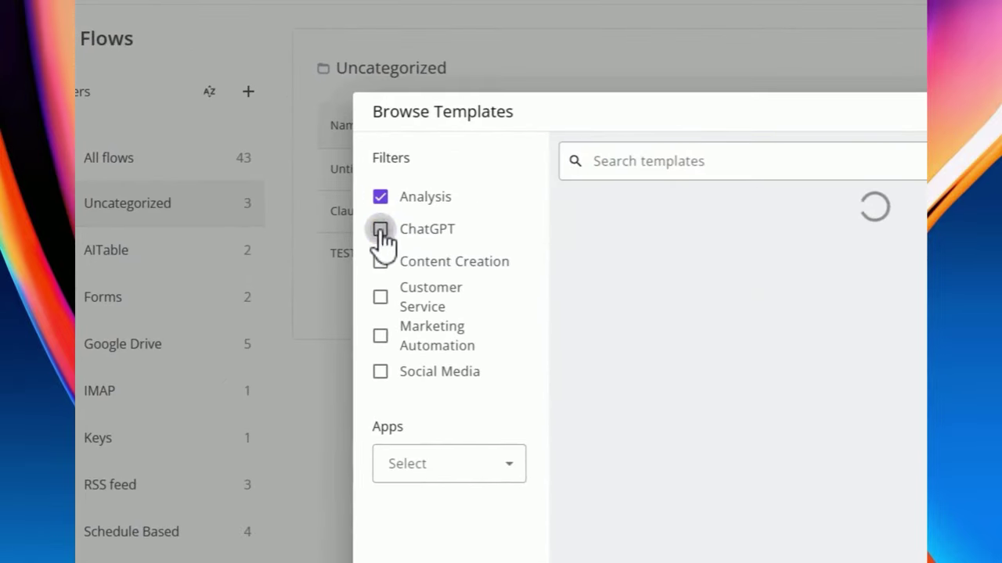
left_click(380, 230)
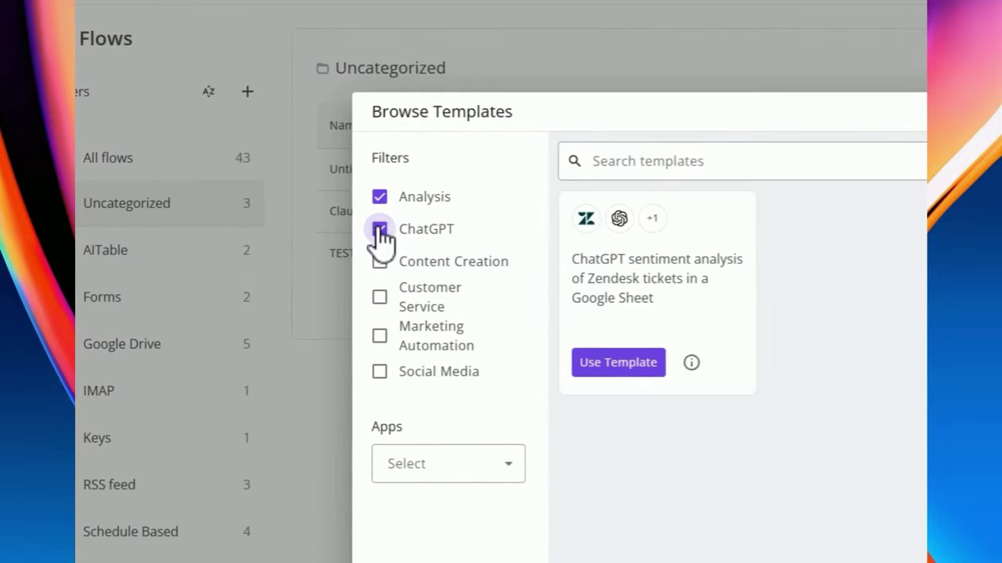
left_click(379, 230)
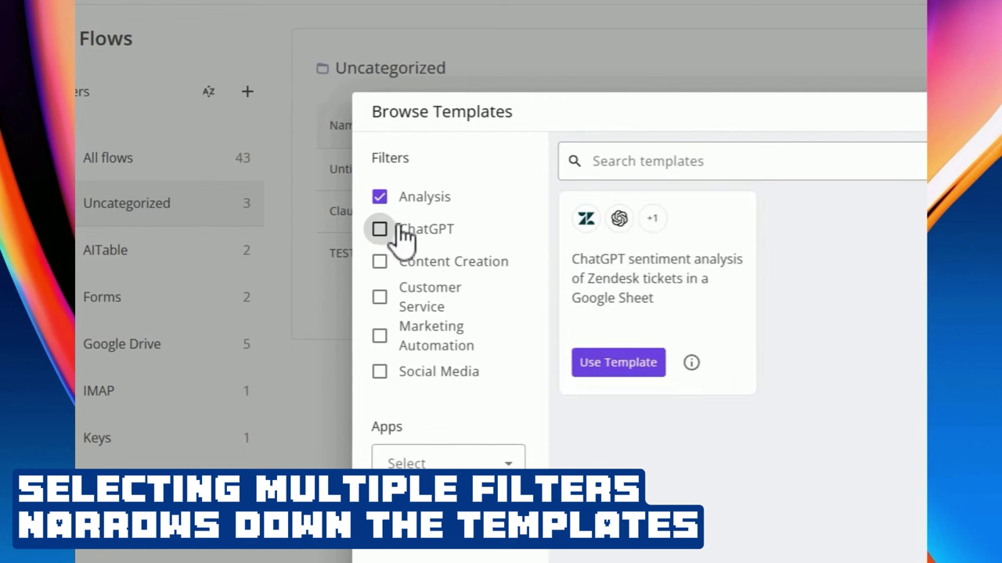
left_click(391, 198)
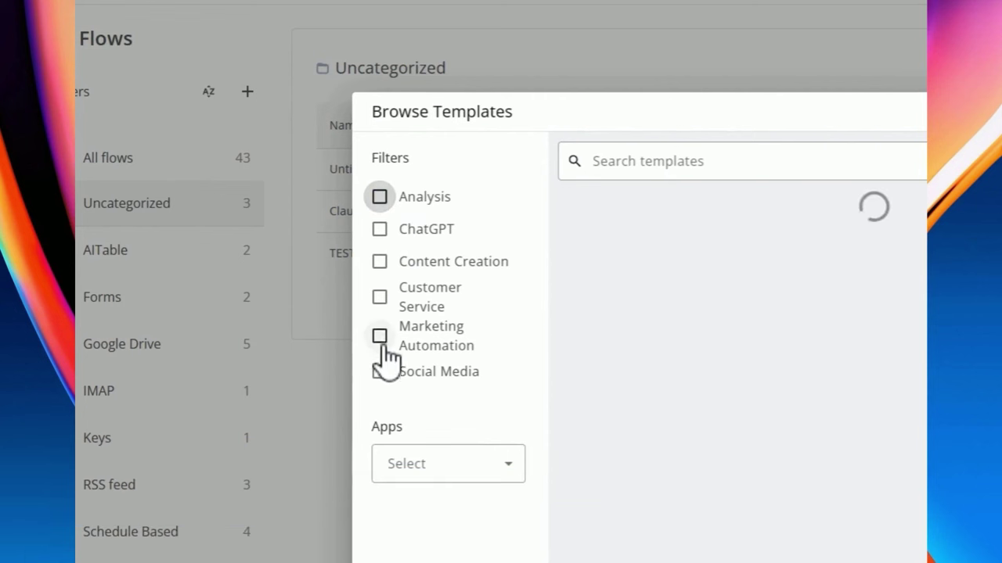
left_click(381, 373)
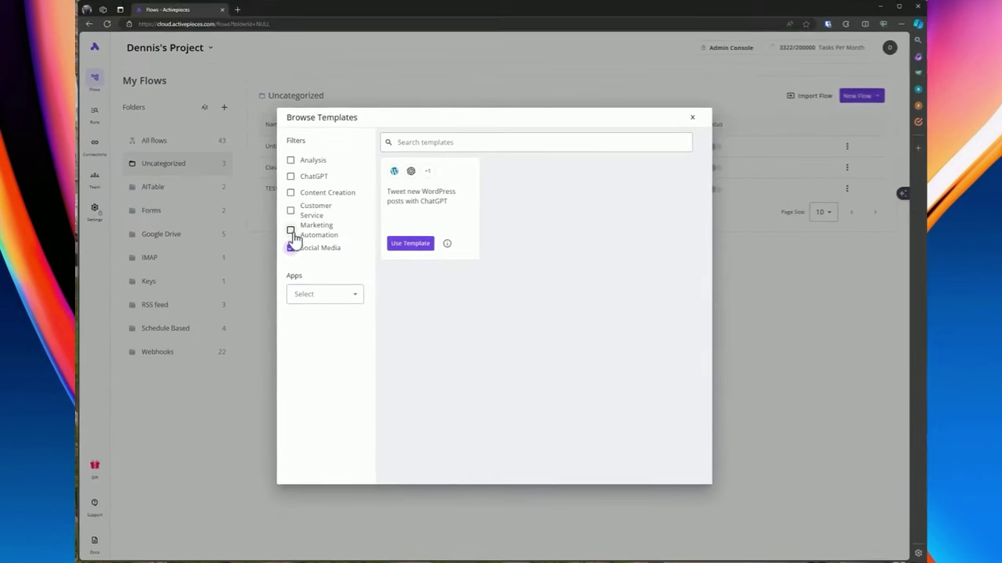
left_click(292, 232)
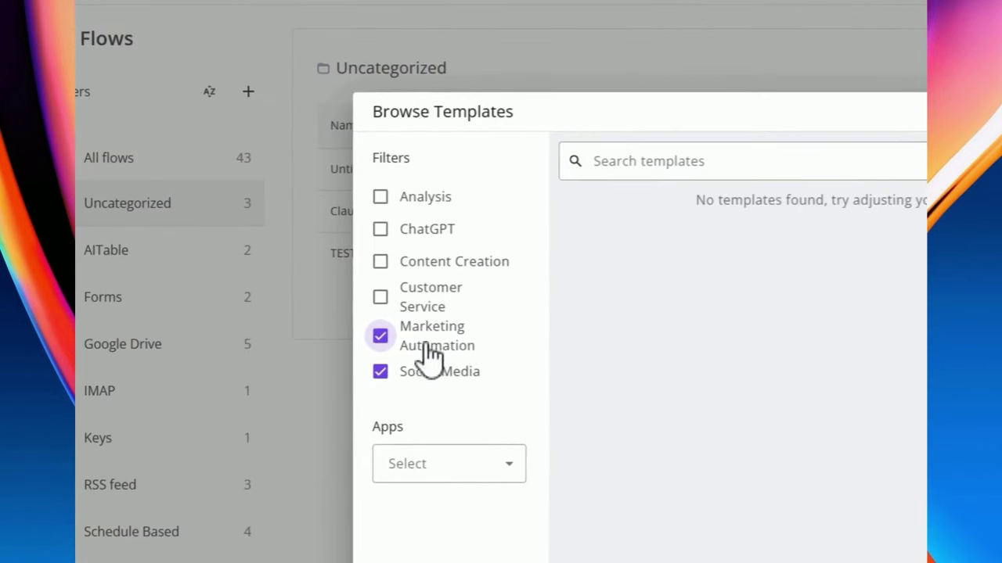
left_click(391, 341)
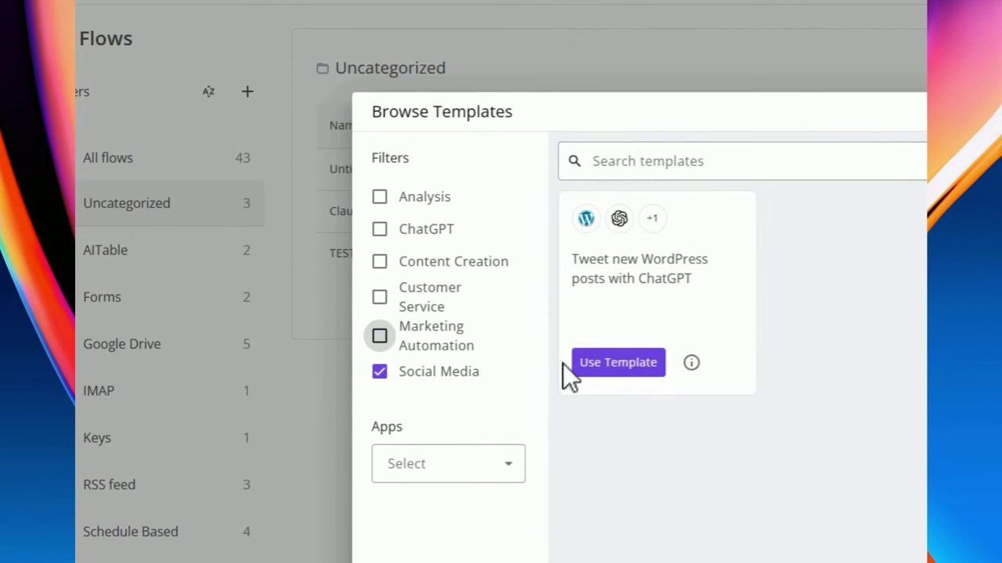
left_click(379, 371)
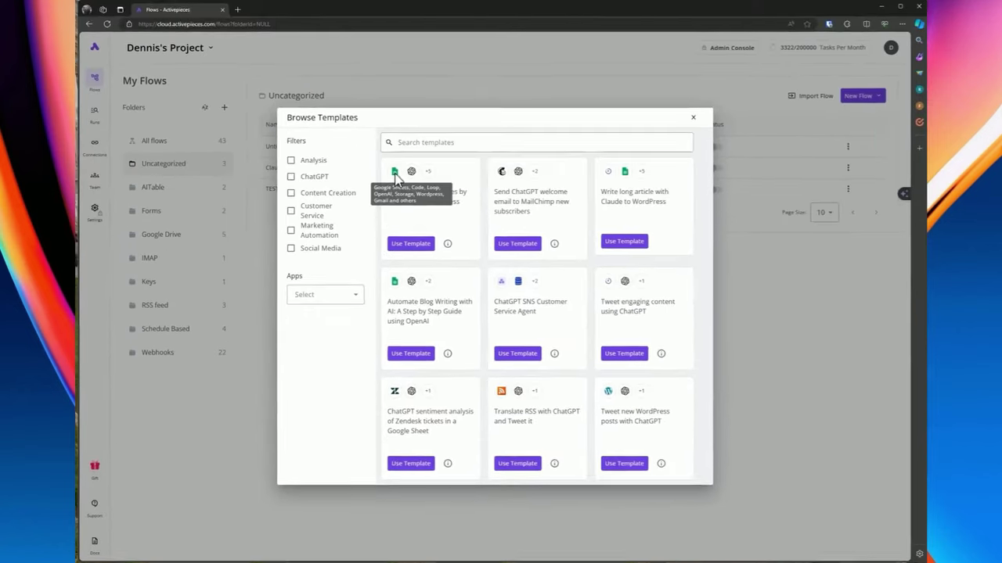
left_click(445, 243)
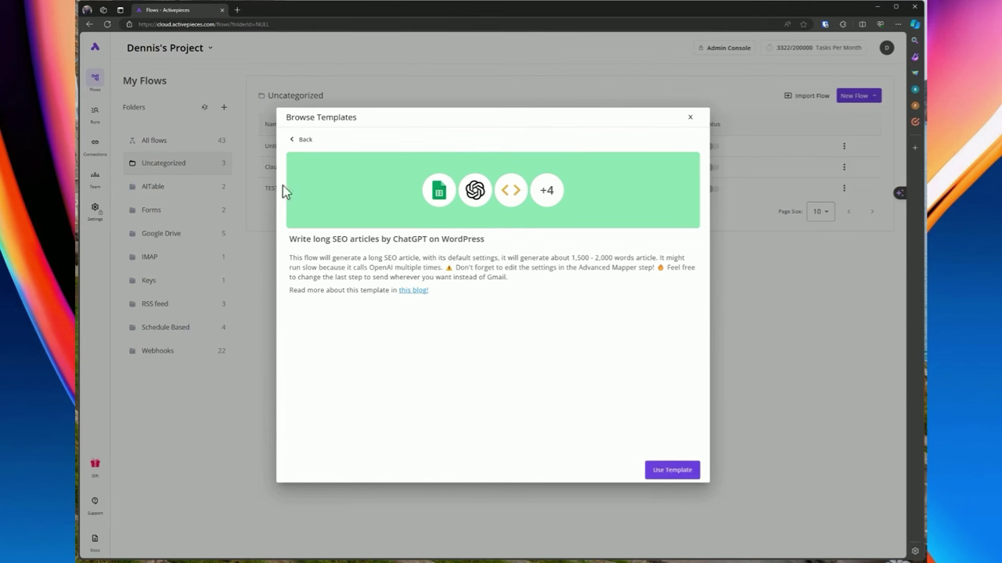
left_click(301, 140)
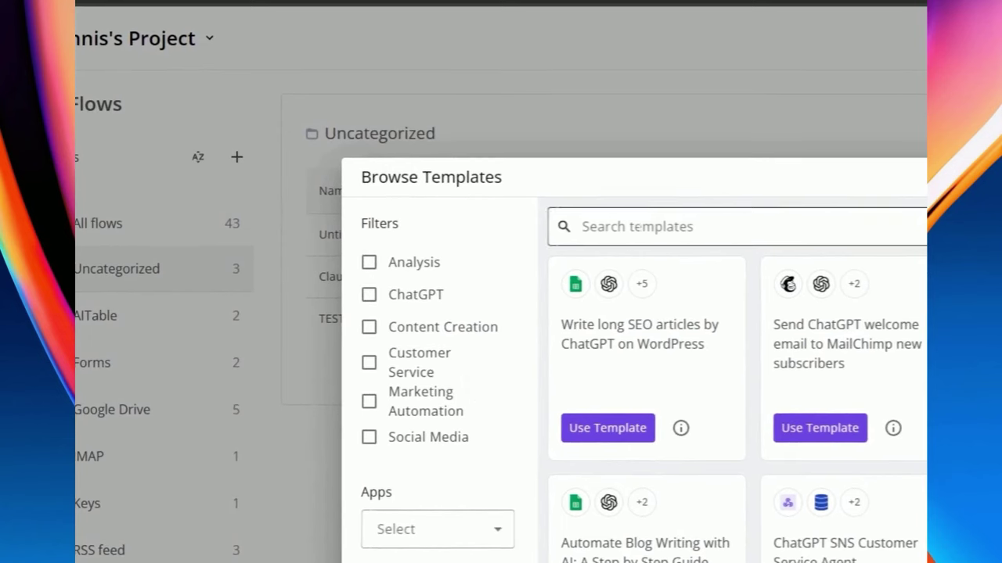
left_click(425, 149)
type("op")
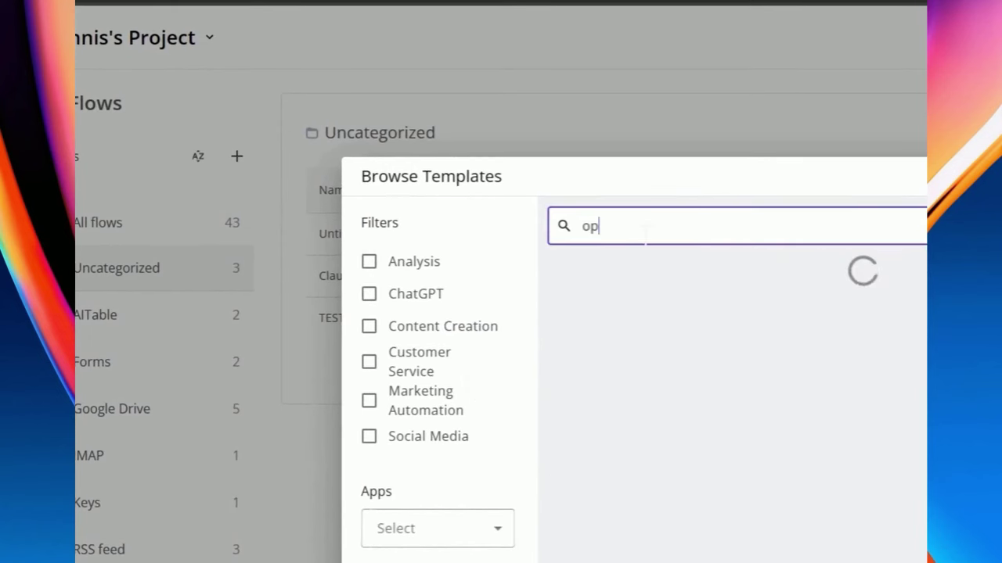
type("en")
key("BackSpace")
key("BackSpace")
key("BackSpace")
key("BackSpace")
type("chatg")
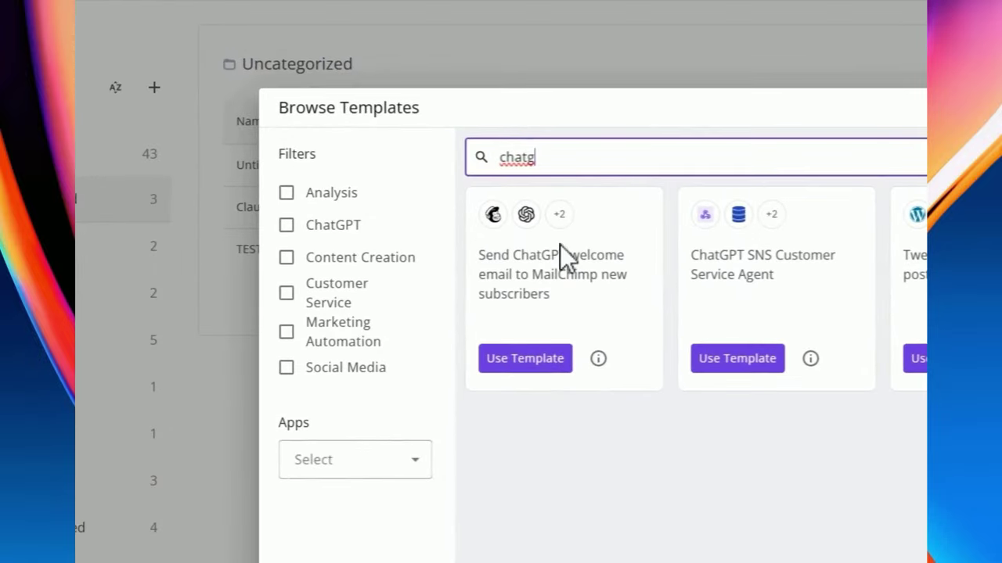
left_click(352, 460)
scroll(353, 548, "down", 10)
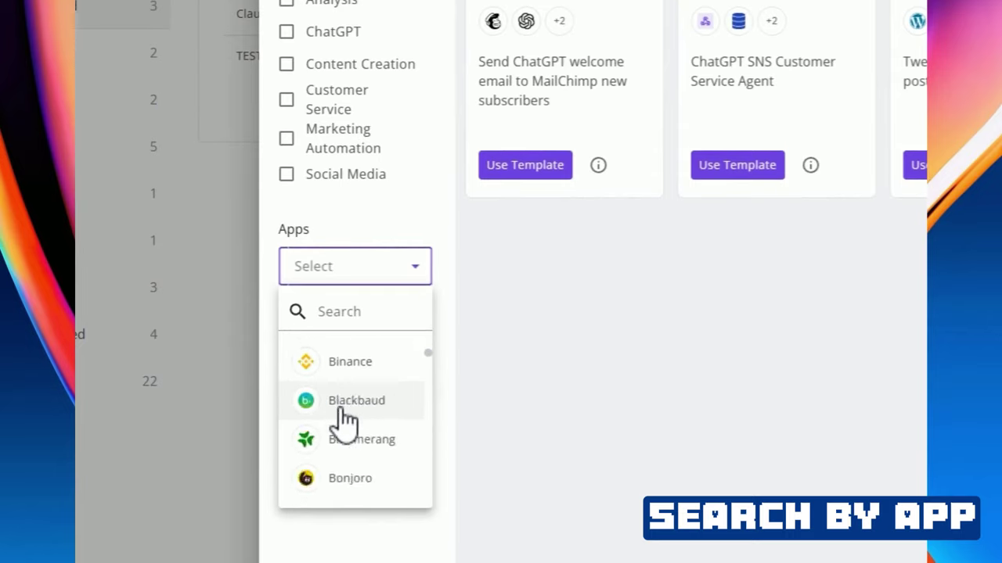
scroll(345, 419, "up", 3)
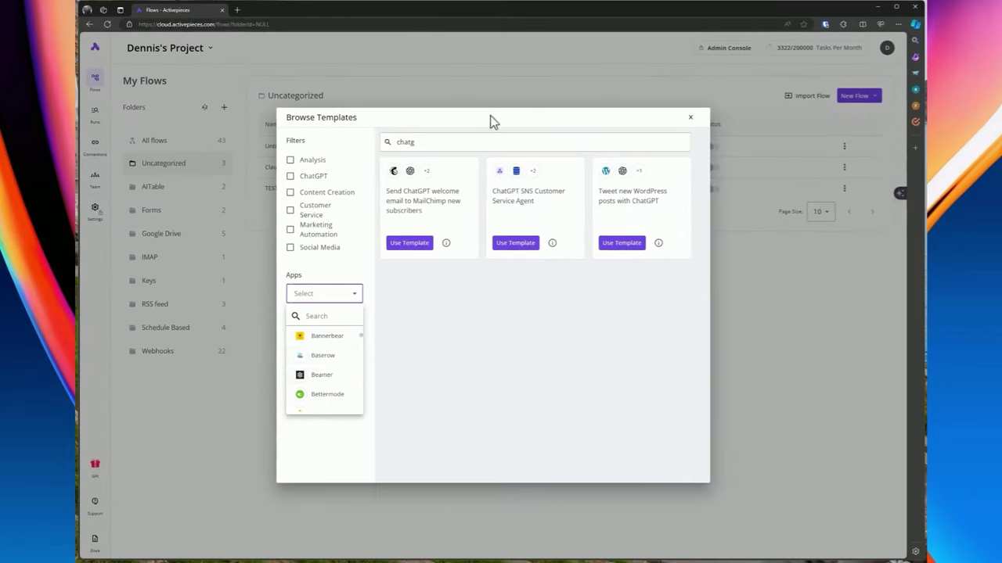
left_click(423, 145)
key("BackSpace")
key("BackSpace")
key("BackSpace")
key("BackSpace")
key("BackSpace")
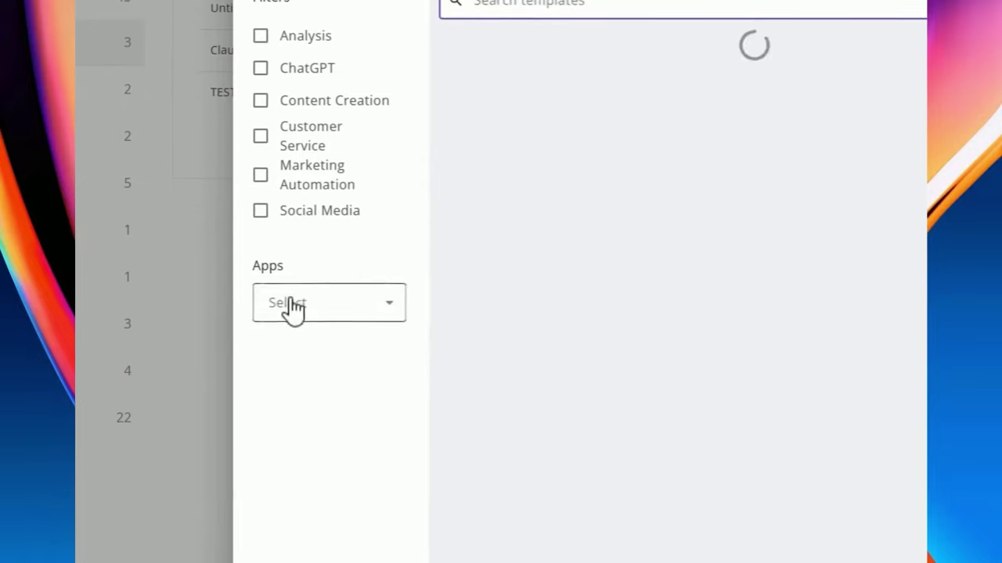
left_click(252, 339)
type("mail")
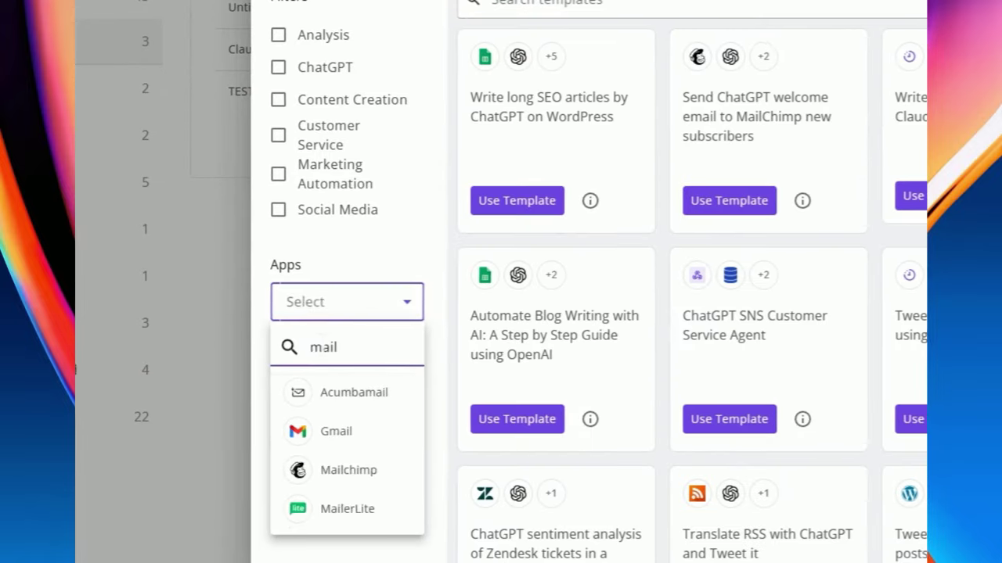
left_click(315, 470)
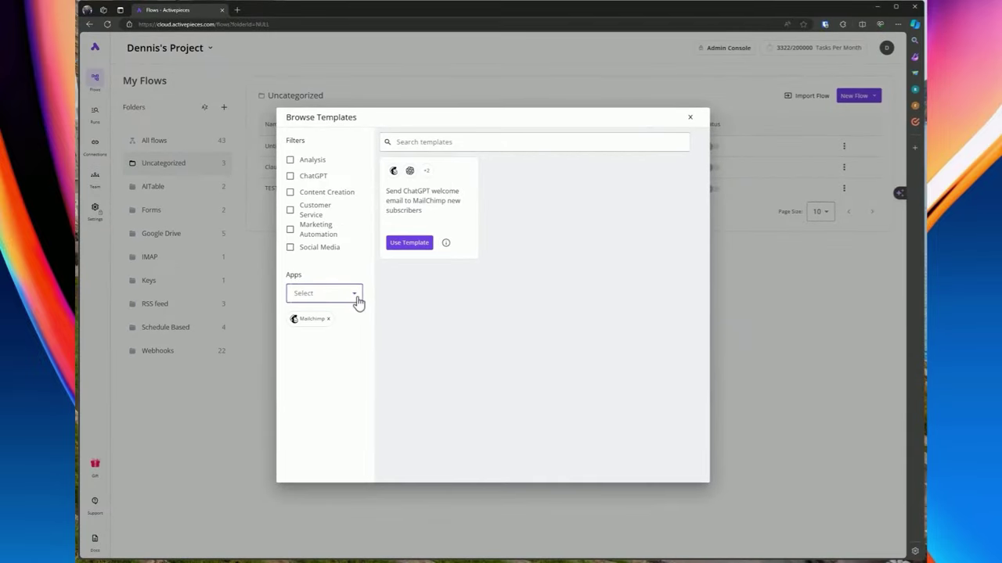
left_click(354, 297)
left_click(436, 298)
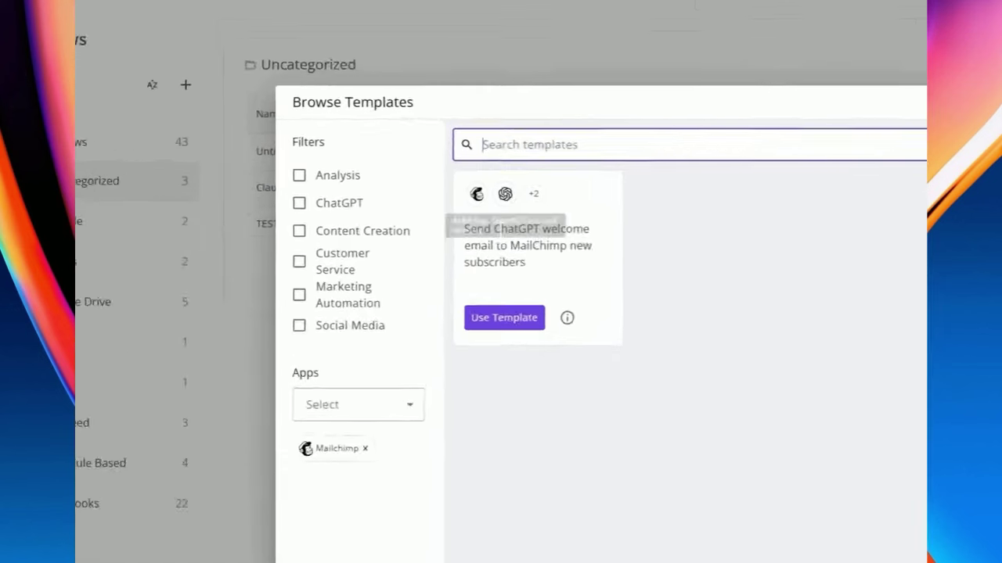
left_click(328, 319)
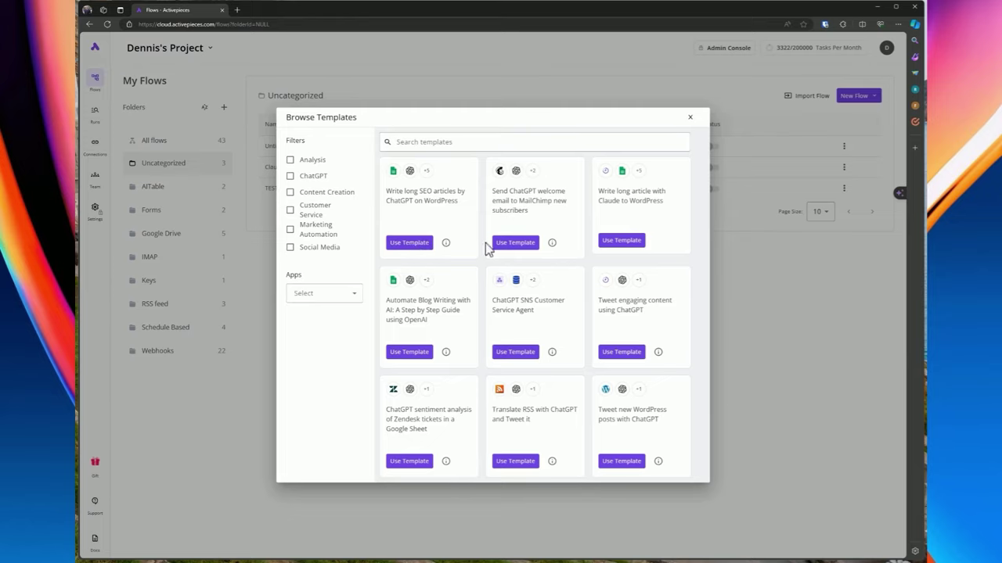
Start a flow from the SEO articles template and inspect its New Row and Ask ChatGPT steps
left_click(398, 245)
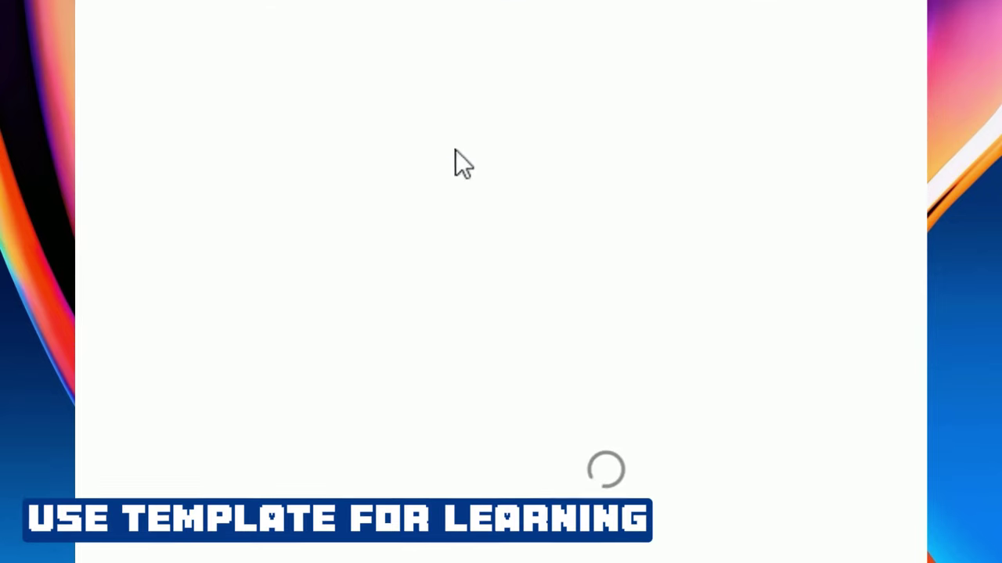
scroll(405, 384, "right", 8)
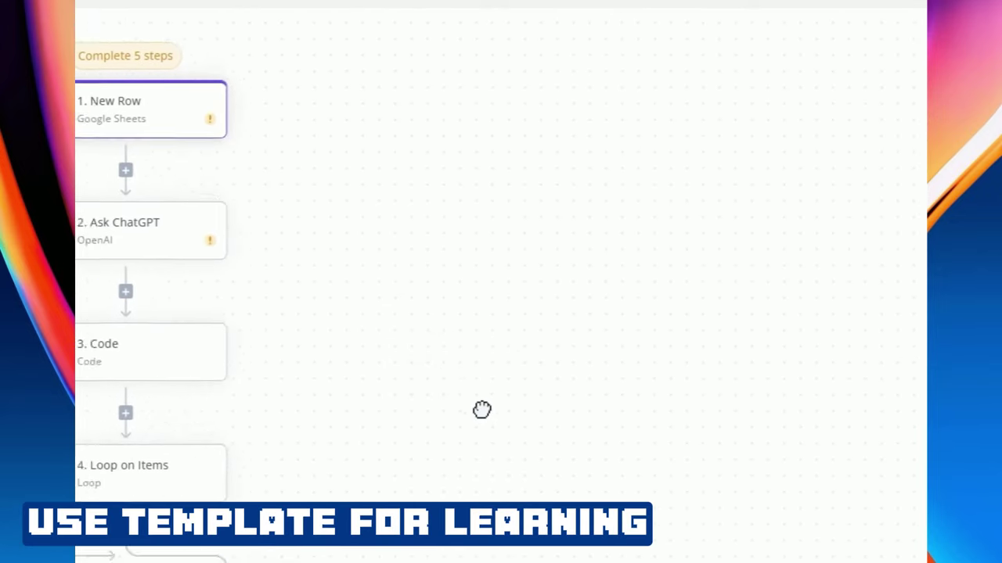
left_click(286, 151)
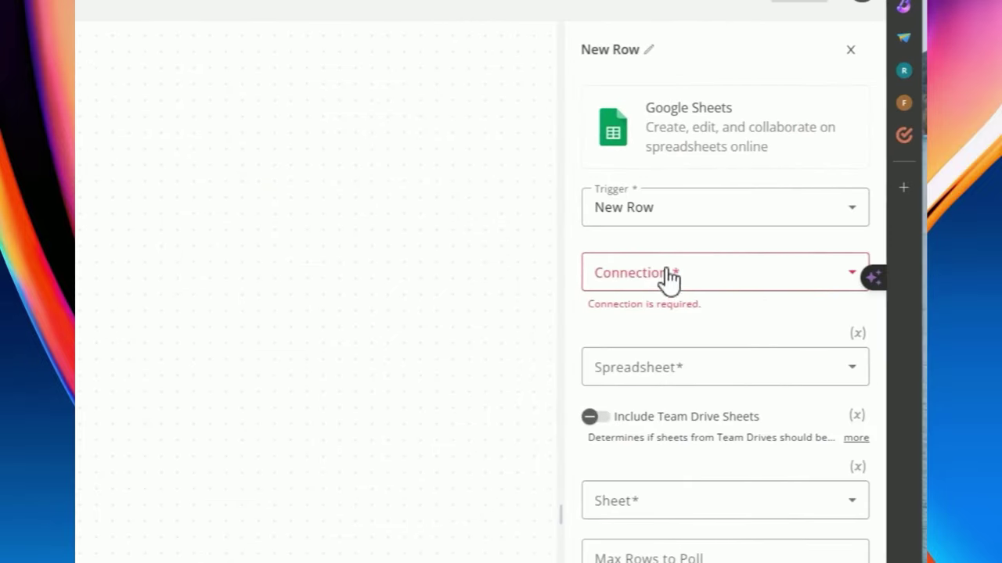
left_click(669, 274)
left_click(329, 414)
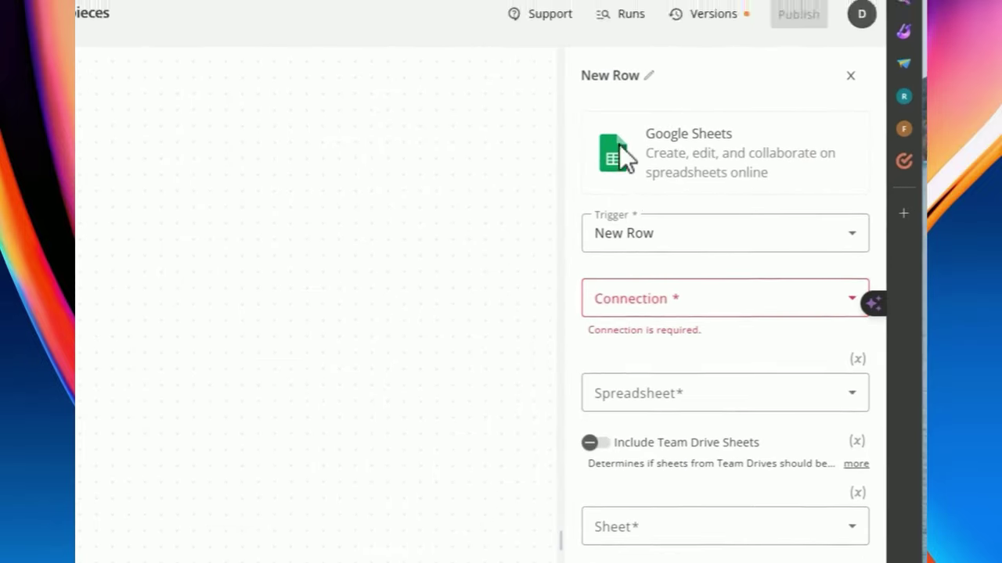
left_click(286, 318)
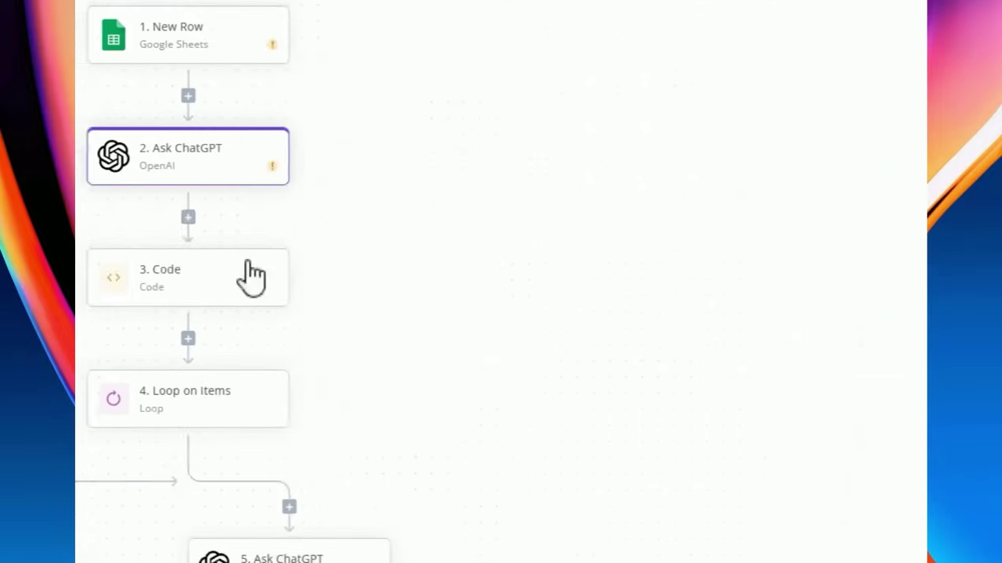
scroll(252, 276, "left", 4)
Inspect the Code step's script and pan the diagram back to the top steps
left_click(384, 302)
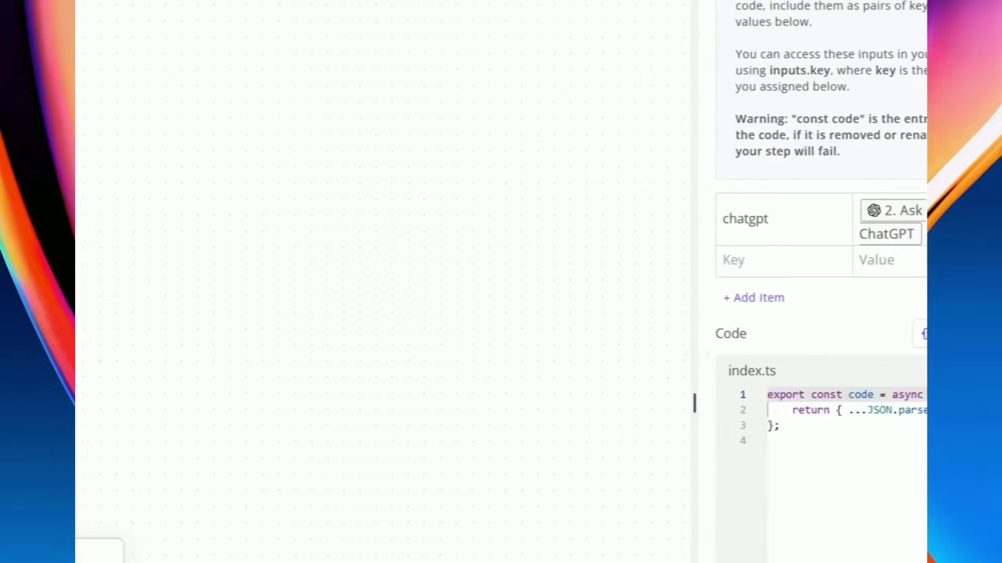
scroll(470, 251, "down", 4)
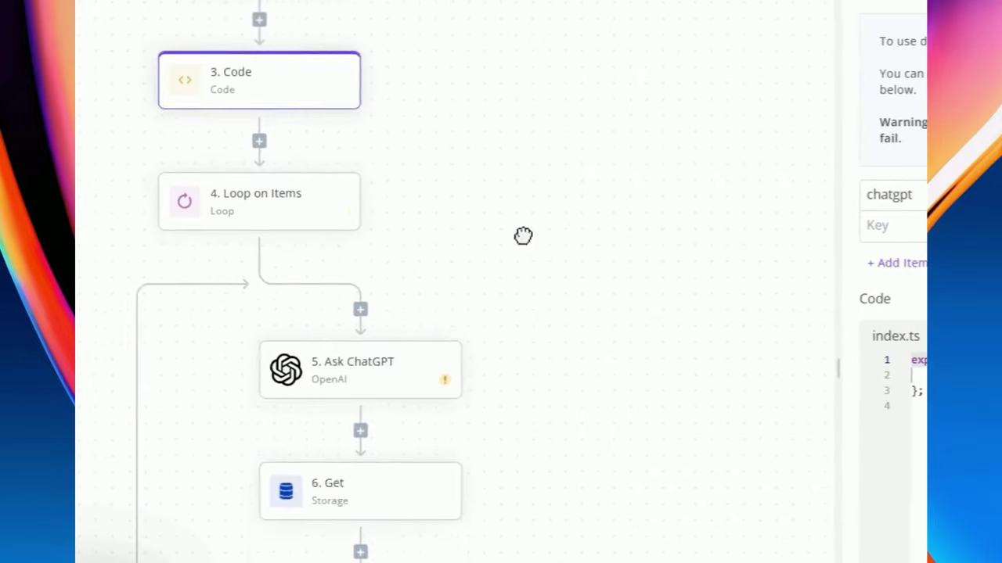
scroll(523, 235, "down", 8)
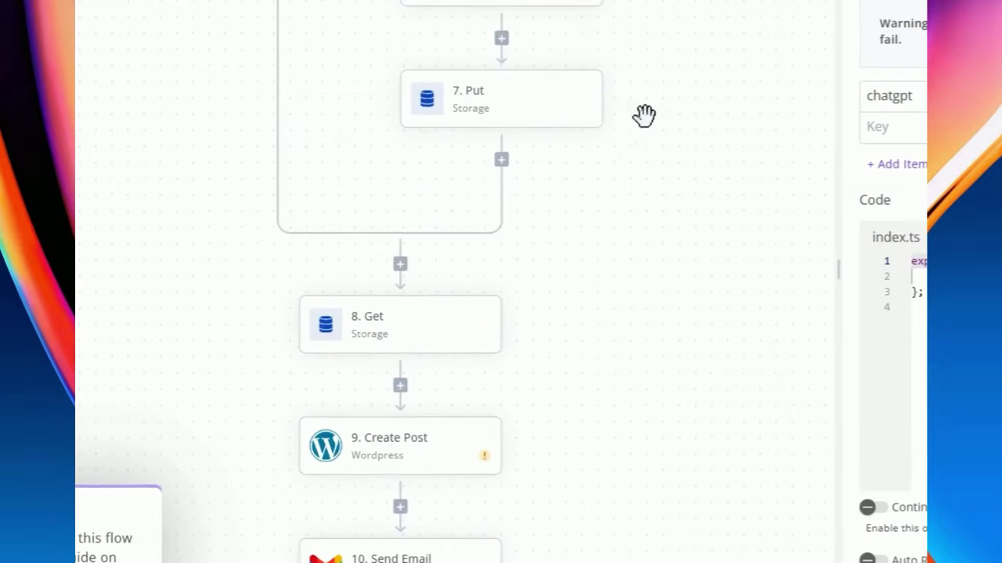
scroll(643, 115, "up", 10)
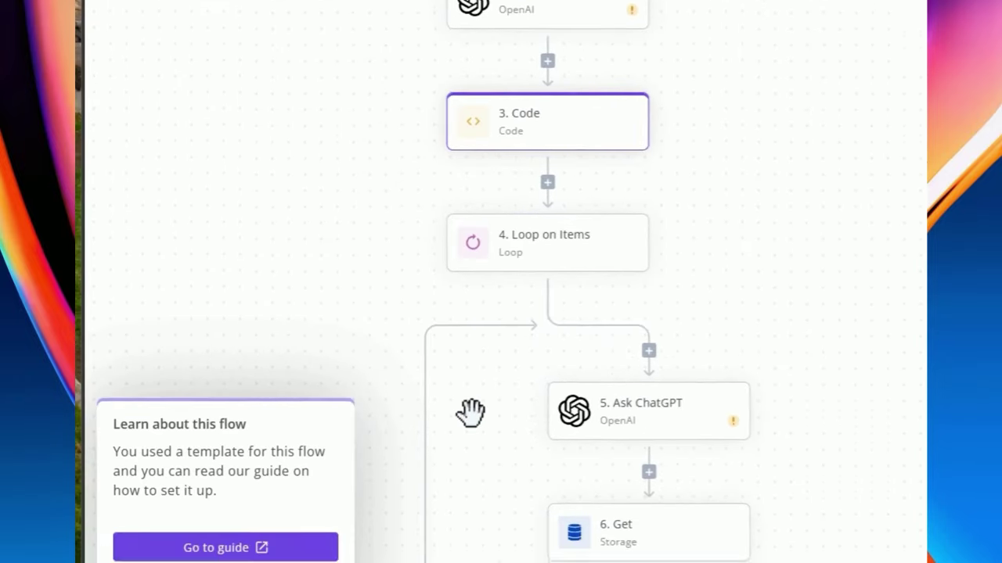
scroll(472, 412, "up", 6)
left_click_drag(305, 128, 371, 214)
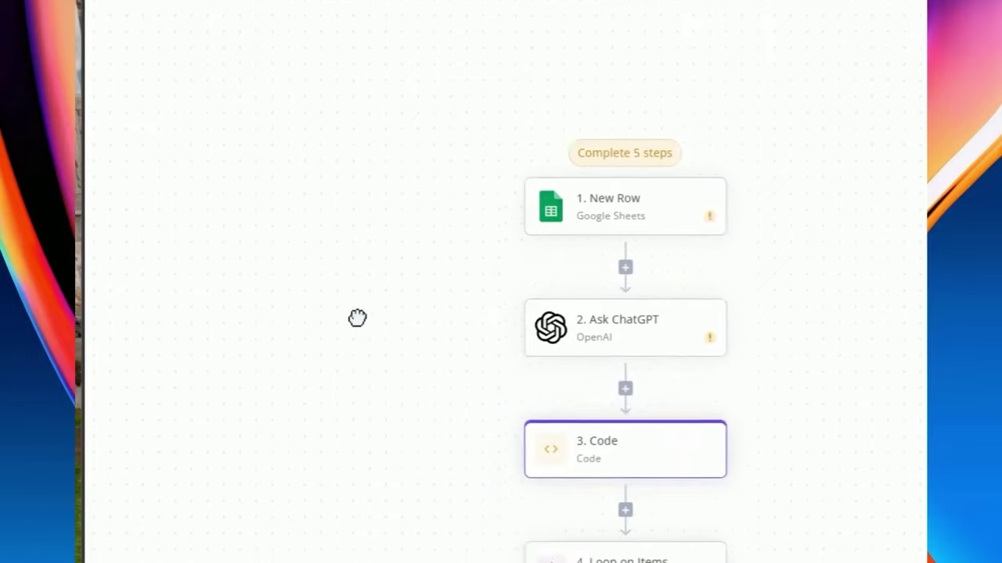
scroll(348, 305, "down", 3)
left_click_drag(337, 290, 371, 340)
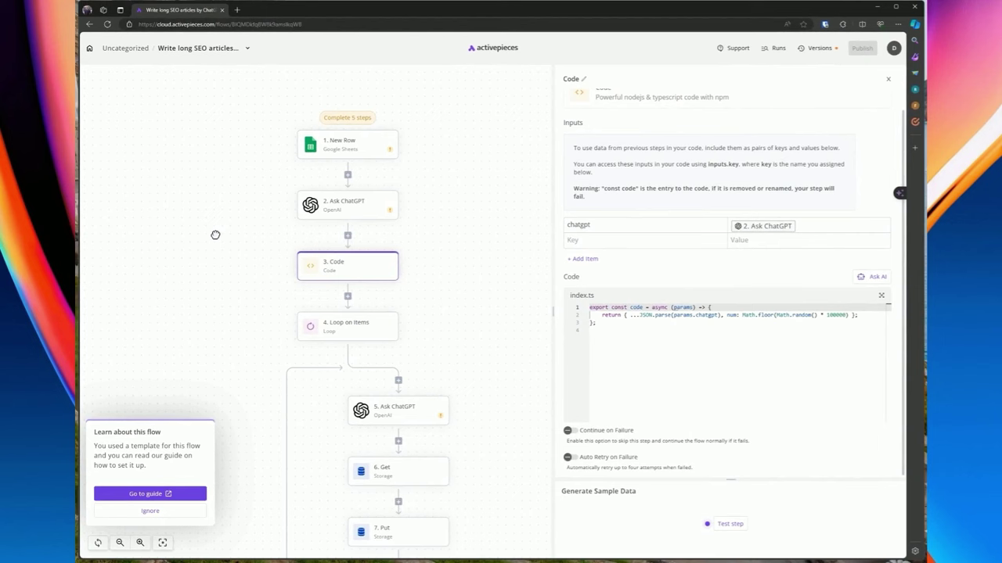
left_click_drag(215, 235, 199, 226)
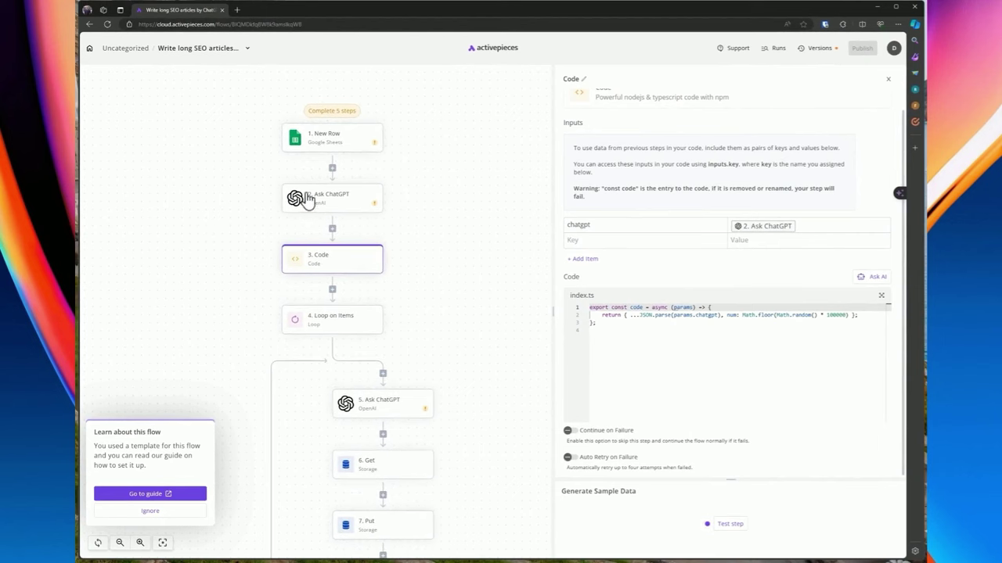
Cancel deleting the selected step, leaving the template flow unchanged
key("Delete")
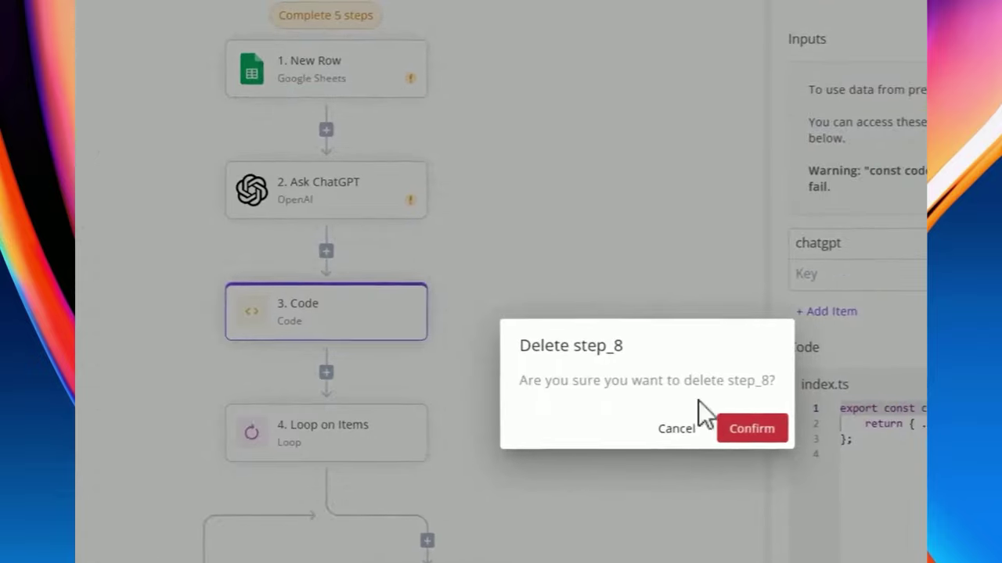
left_click(513, 316)
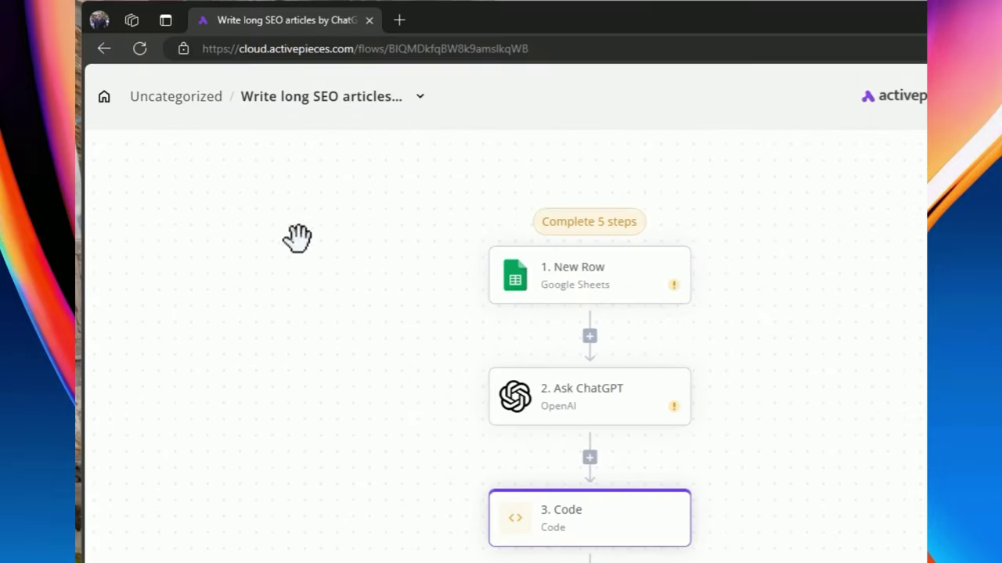
left_click_drag(432, 351, 417, 269)
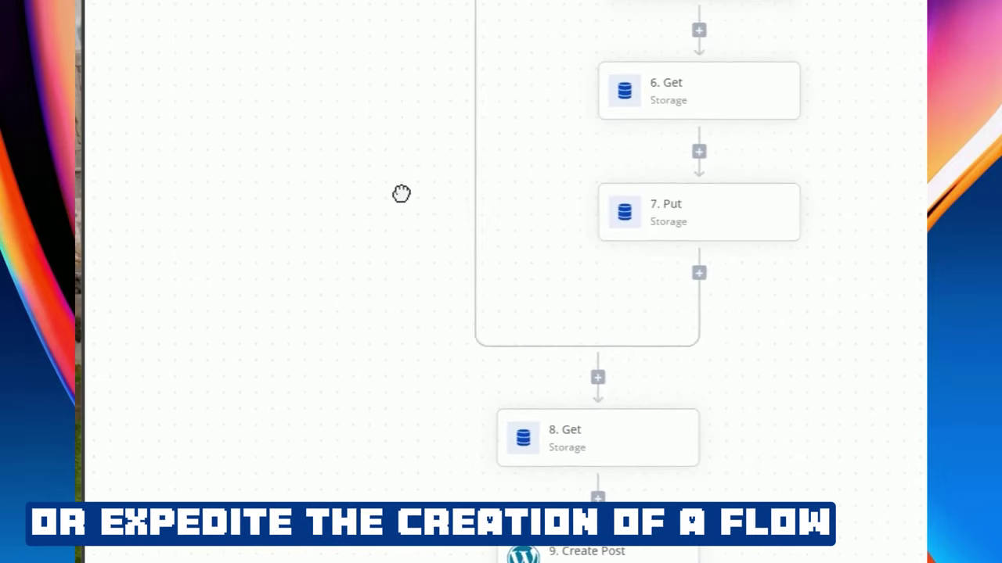
scroll(397, 244, "up", 4)
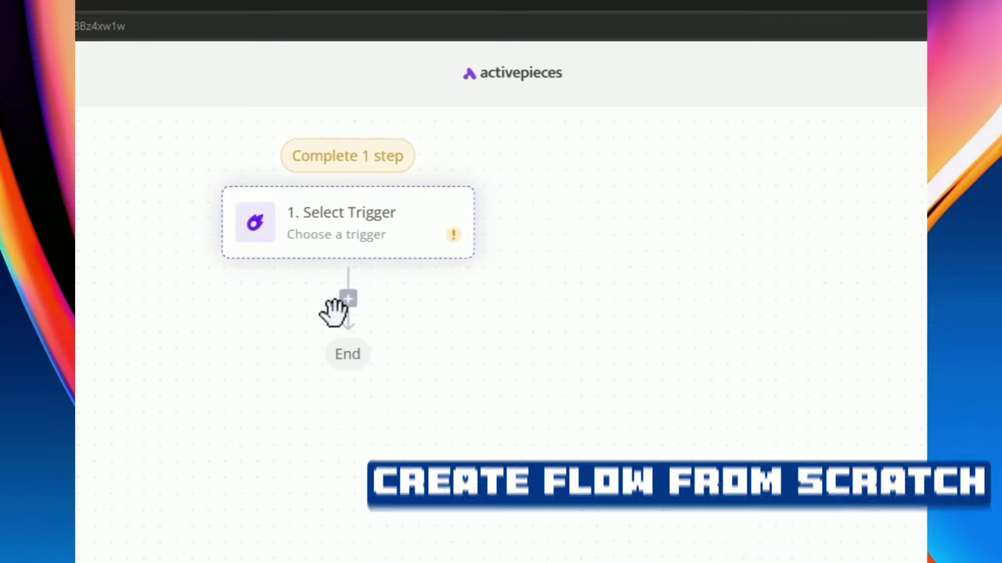
Open the new flow's trigger picker and browse app triggers like HubSpot, Jira Cloud and Mailchimp
left_click(359, 235)
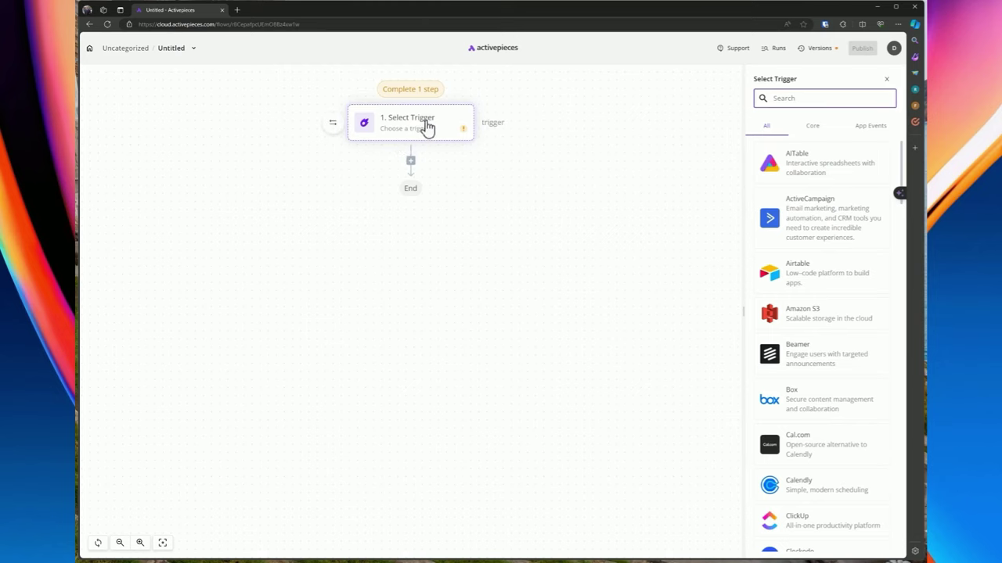
scroll(813, 225, "down", 10)
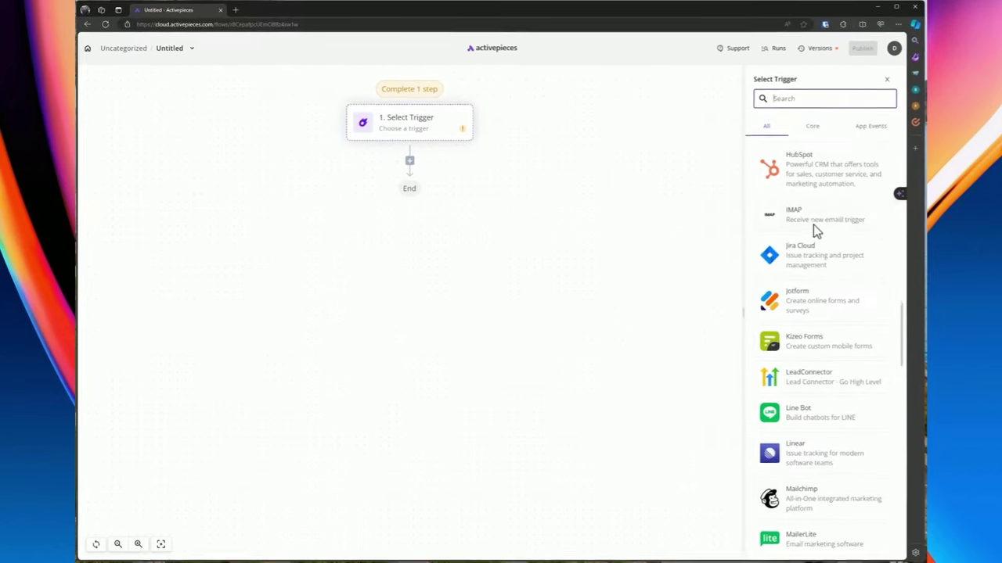
scroll(813, 227, "down", 12)
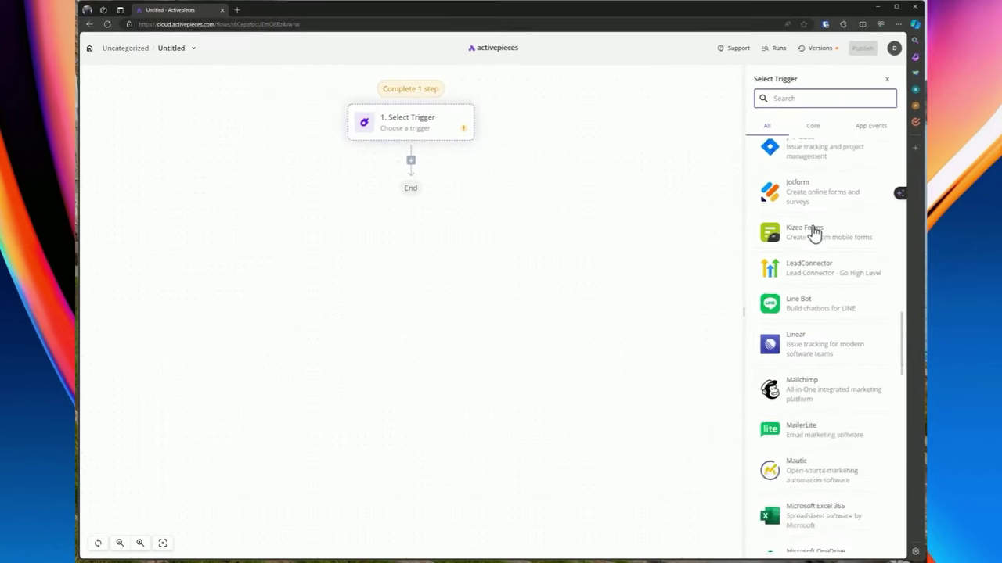
scroll(813, 232, "up", 15)
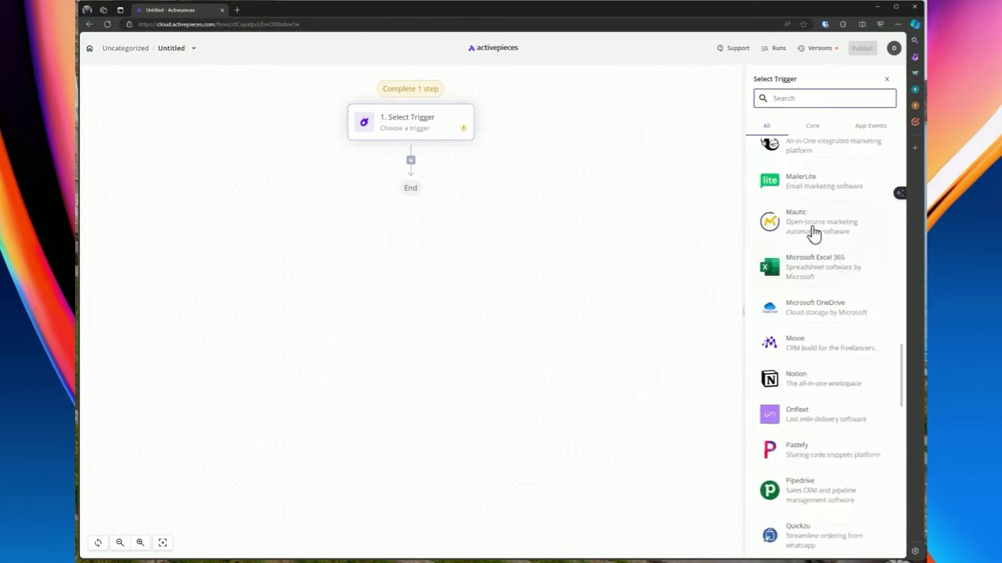
scroll(806, 235, "down", 7)
scroll(804, 235, "down", 10)
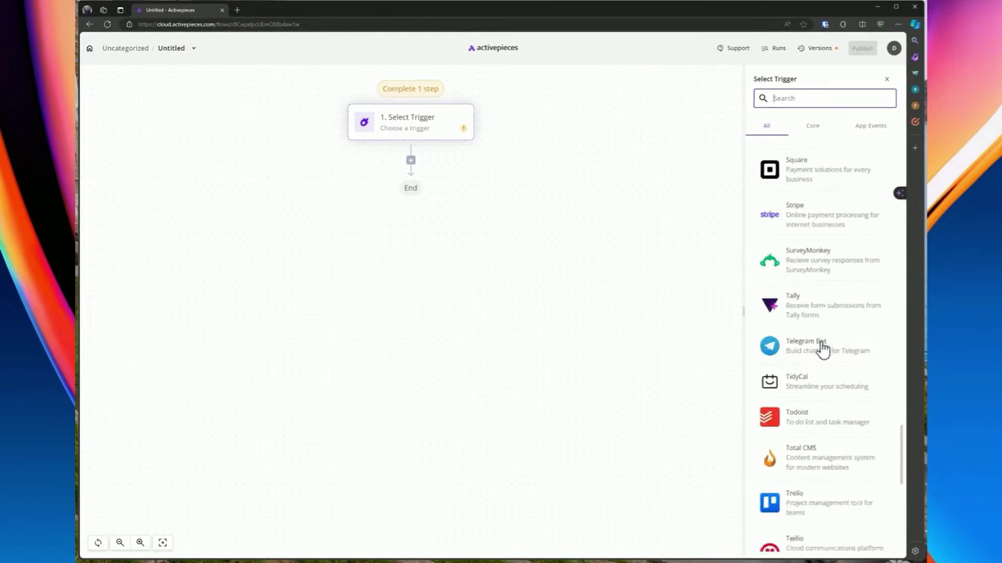
scroll(832, 250, "up", 13)
scroll(819, 249, "up", 15)
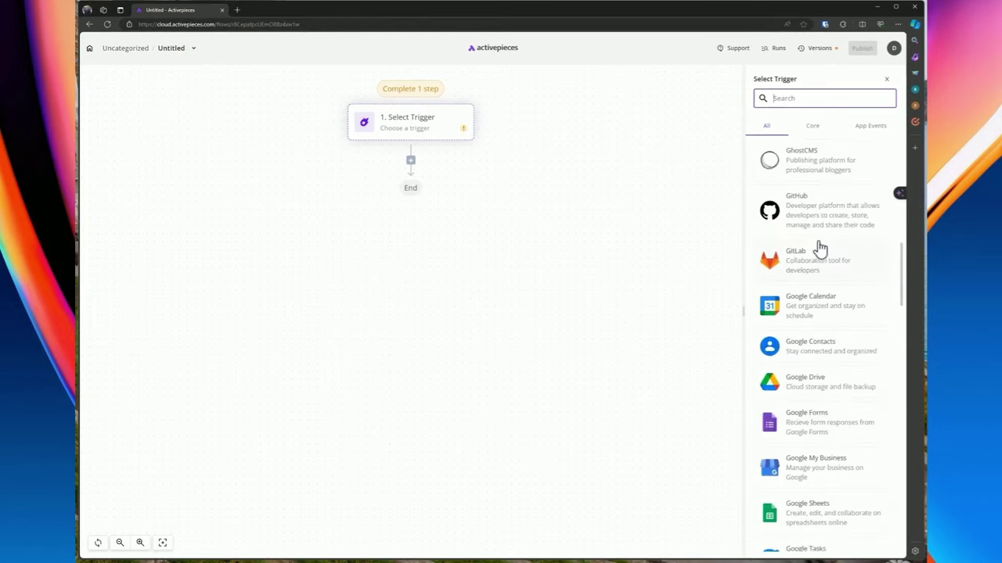
scroll(794, 227, "down", 8)
scroll(795, 227, "down", 15)
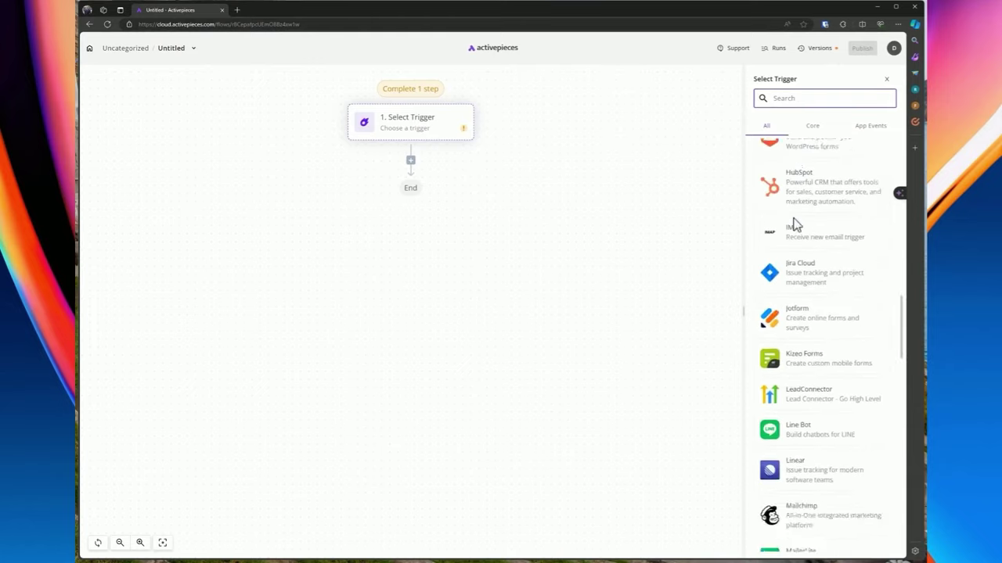
Browse the Core, App Events and All trigger categories
left_click(813, 130)
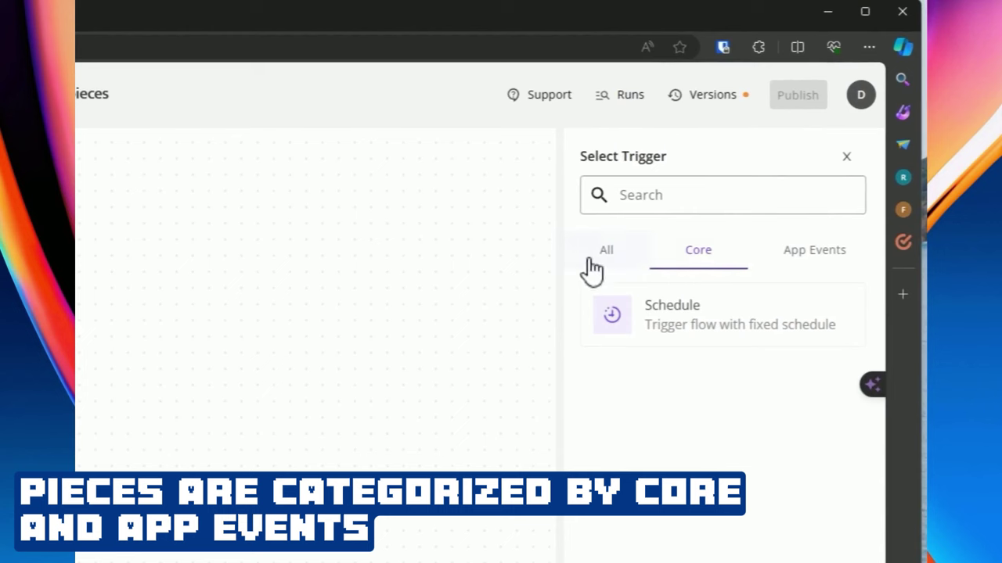
left_click(594, 258)
left_click(675, 254)
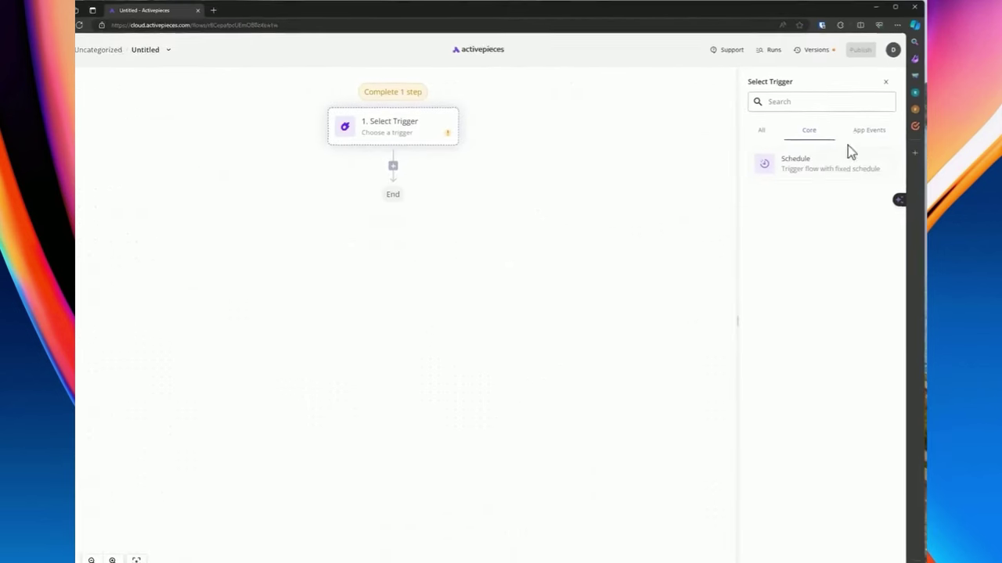
left_click(854, 134)
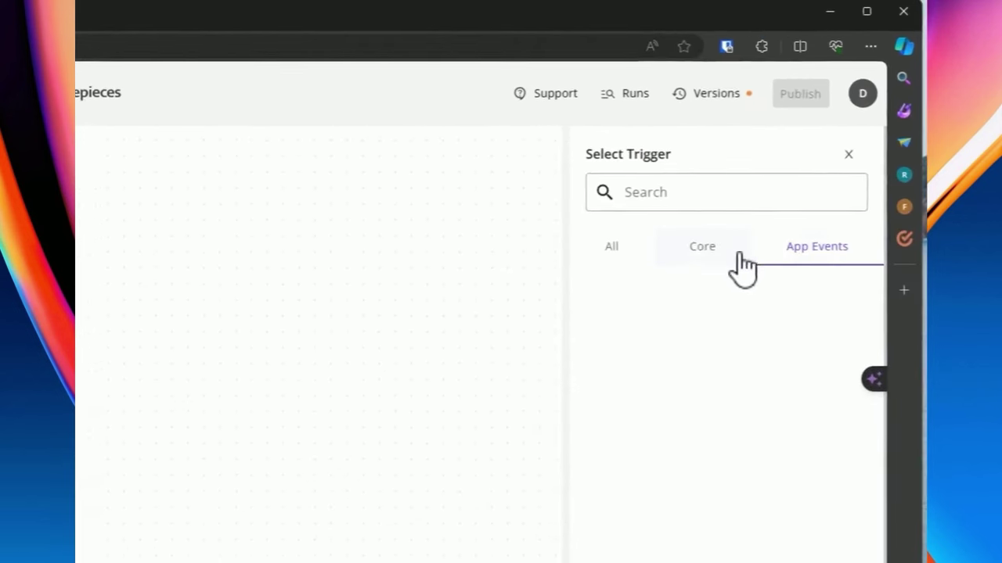
left_click(608, 258)
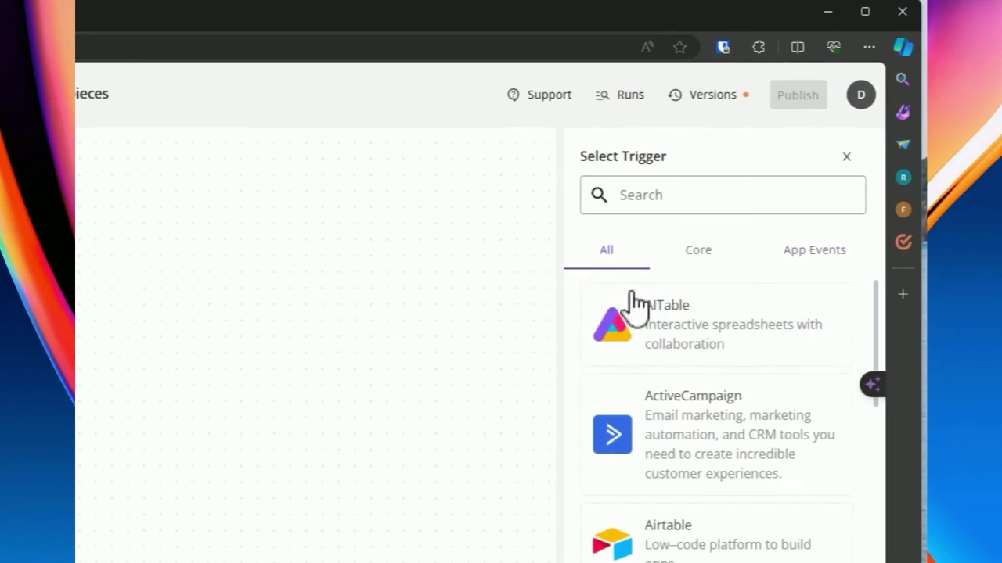
left_click(634, 195)
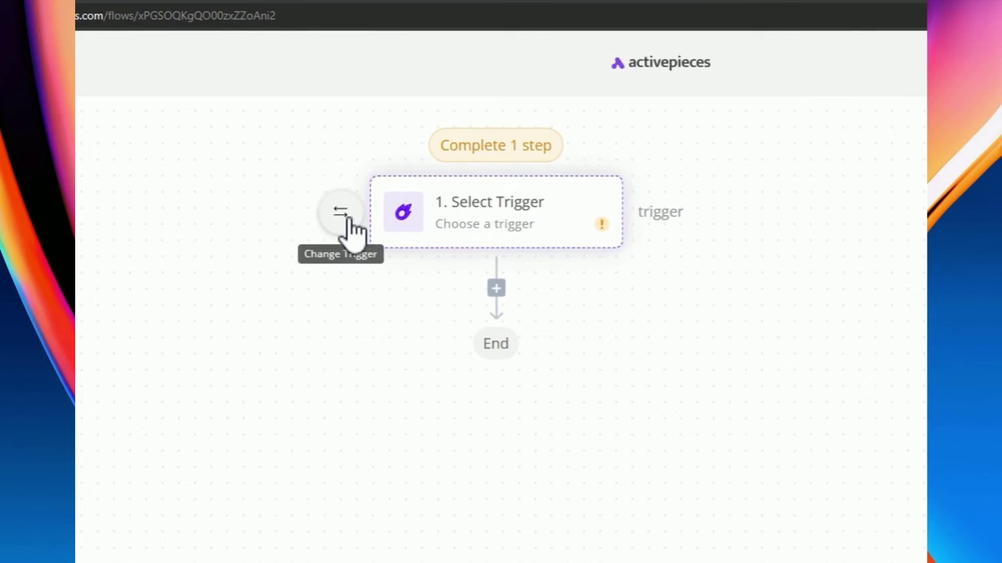
scroll(801, 246, "down", 20)
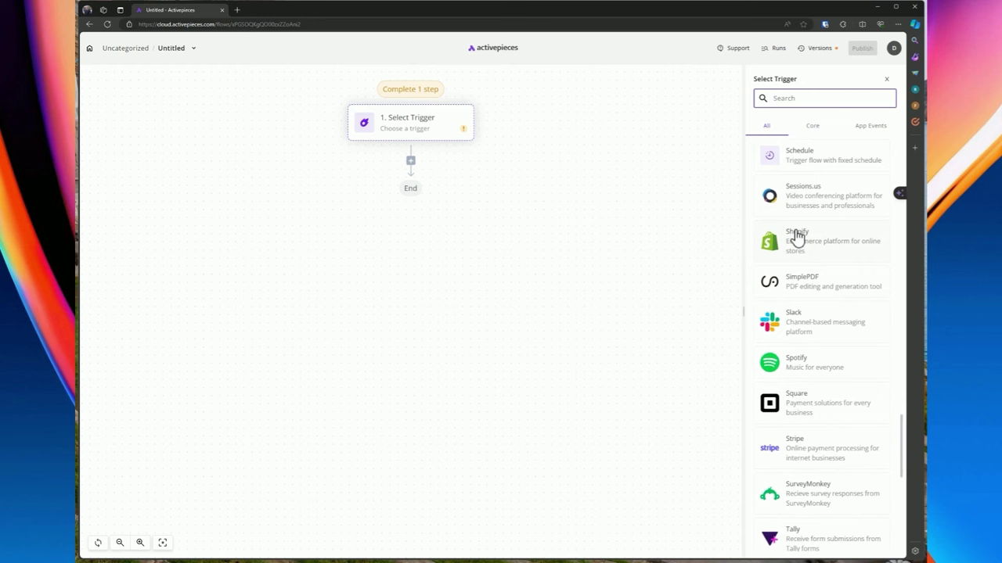
scroll(797, 237, "up", 1)
scroll(798, 243, "down", 6)
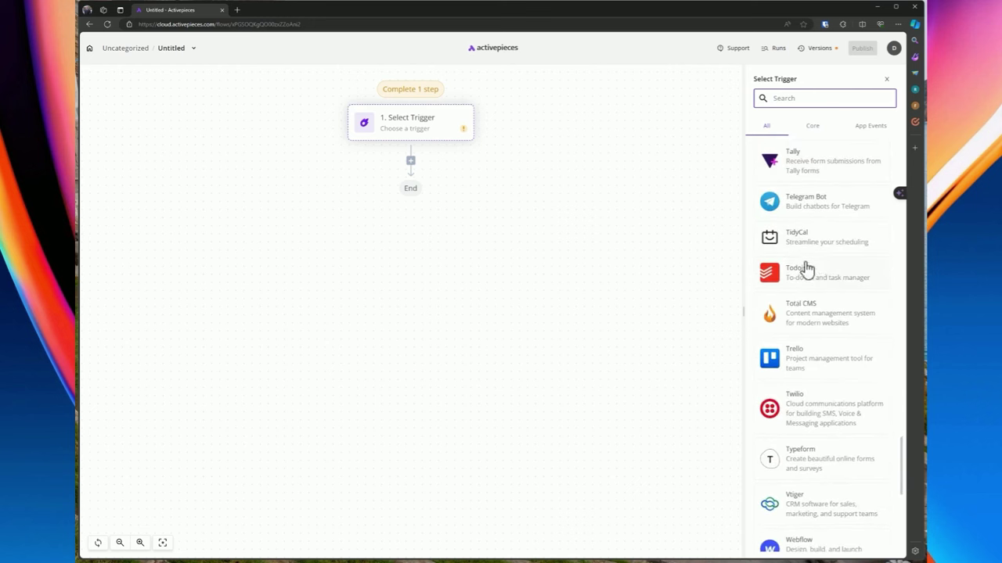
scroll(806, 268, "down", 4)
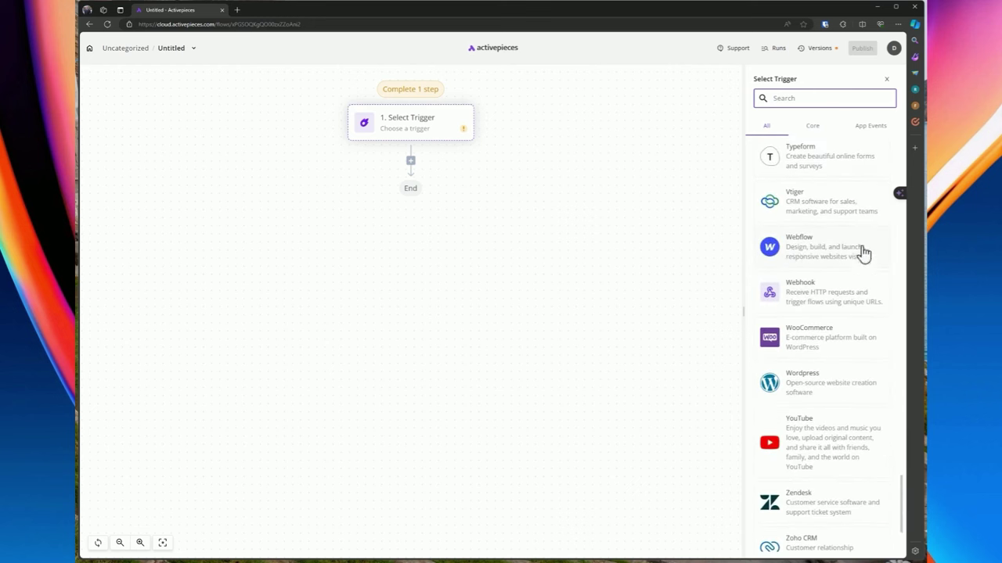
scroll(800, 290, "down", 3)
scroll(800, 234, "up", 20)
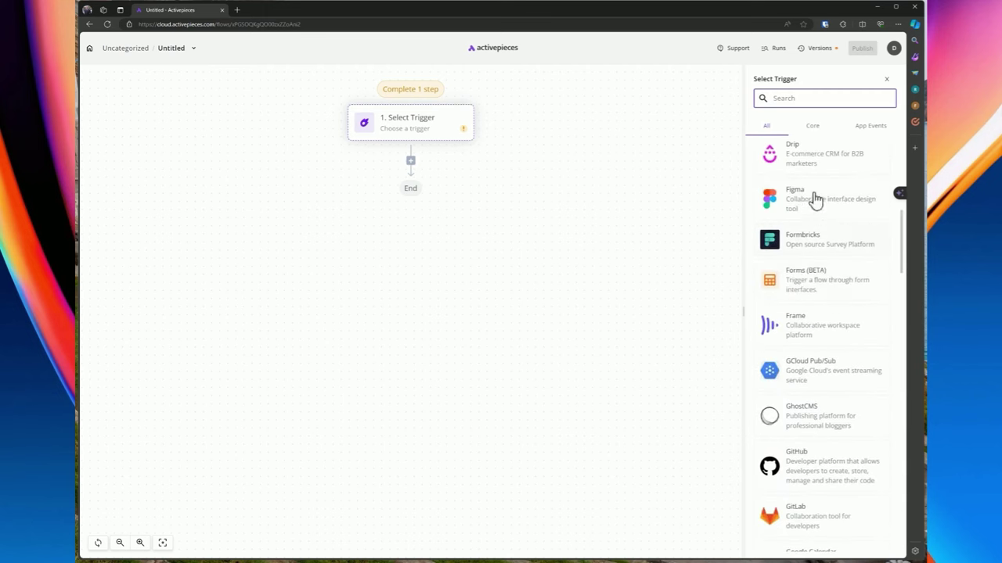
Search 'sch', choose the Schedule trigger, and show its schedule types
left_click(802, 282)
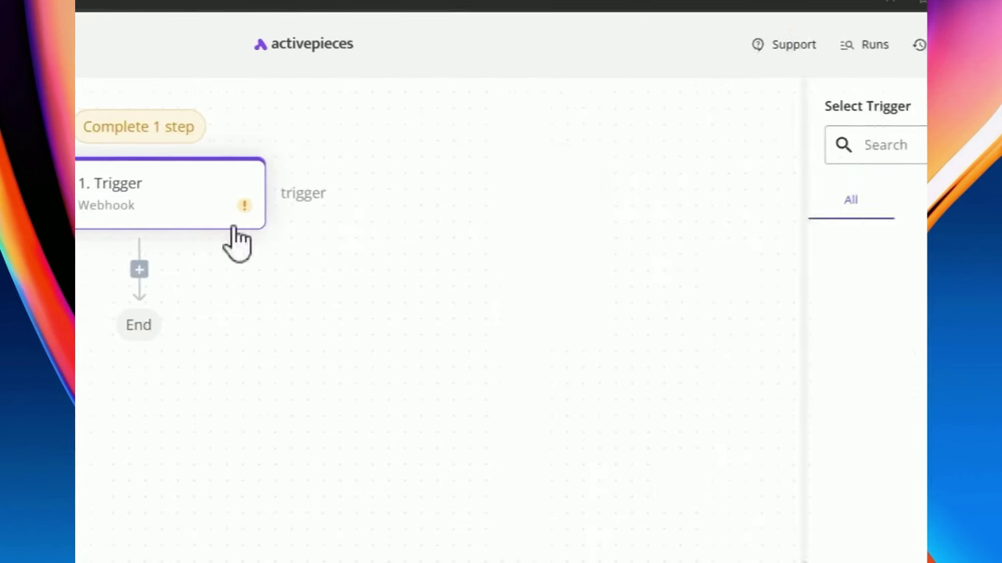
type("sch")
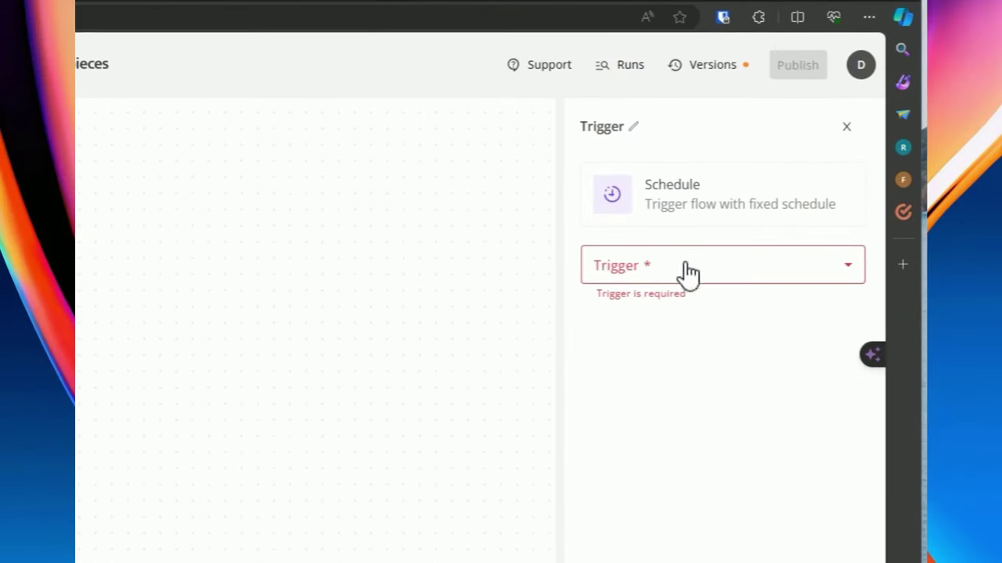
left_click(687, 272)
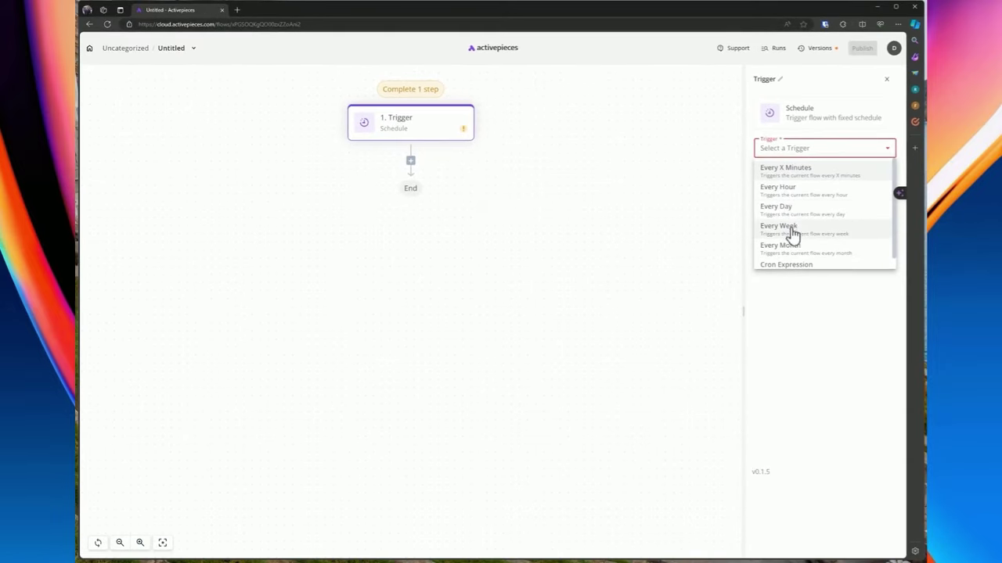
Choose Cron Expression as the schedule type, keeping 0/5 * * * *
scroll(786, 226, "down", 1)
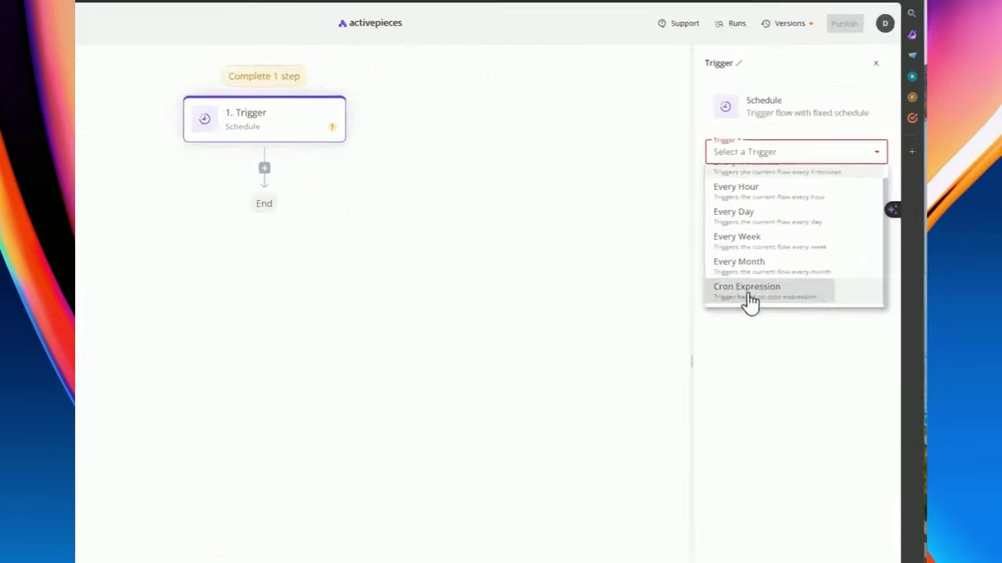
left_click(787, 264)
left_click_drag(794, 179, 765, 180)
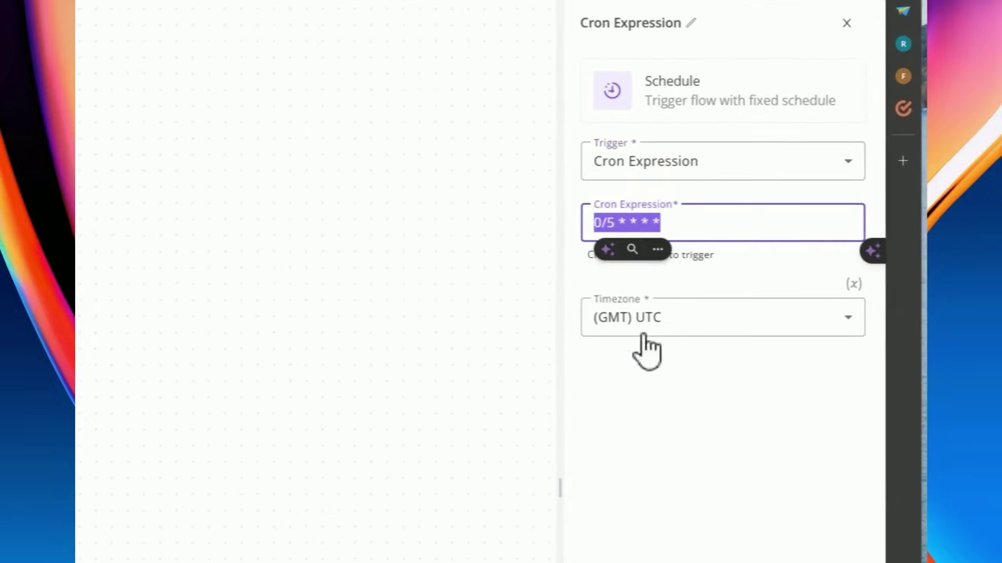
left_click(662, 250)
key("ctrl+a")
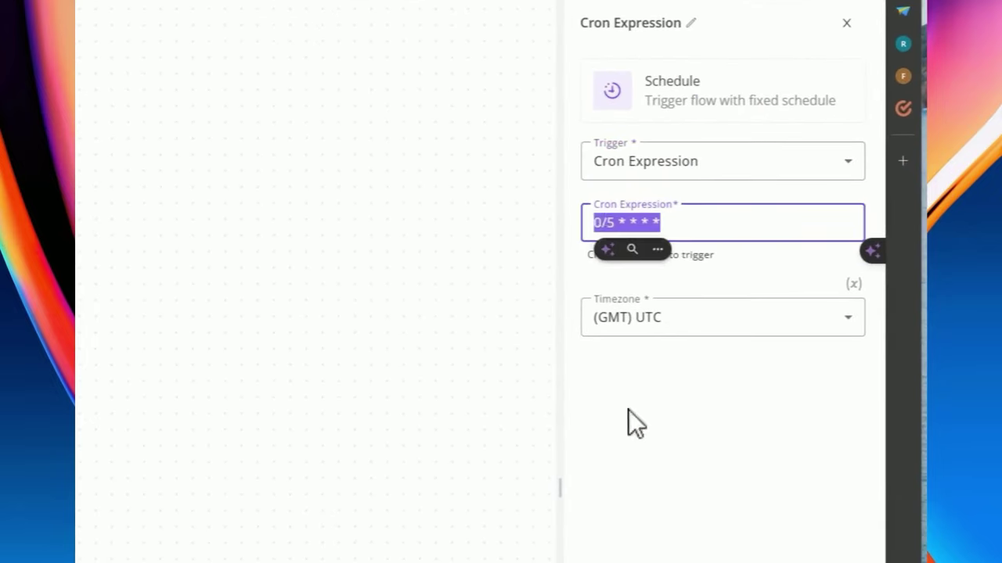
left_click(686, 174)
scroll(649, 266, "up", 1)
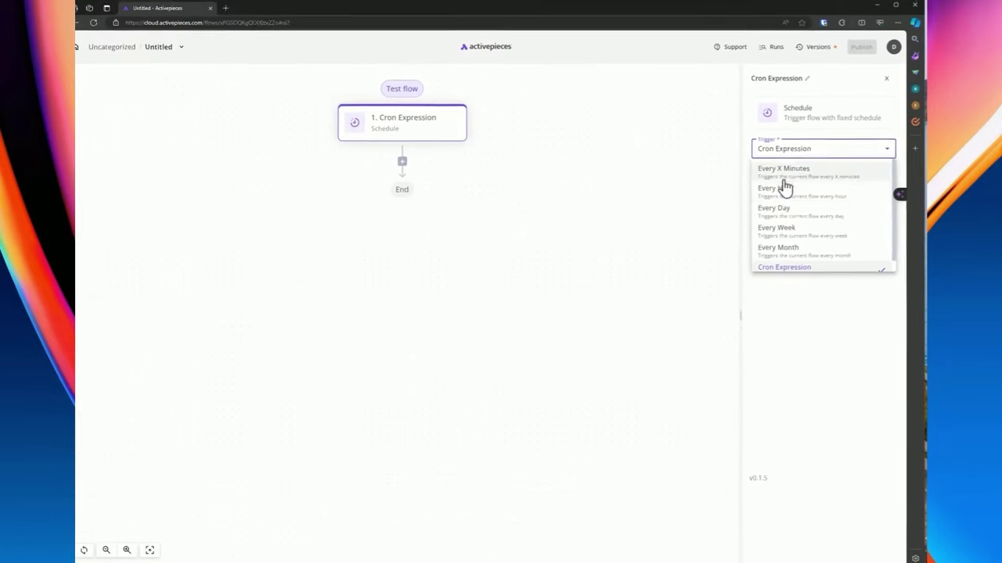
left_click(790, 147)
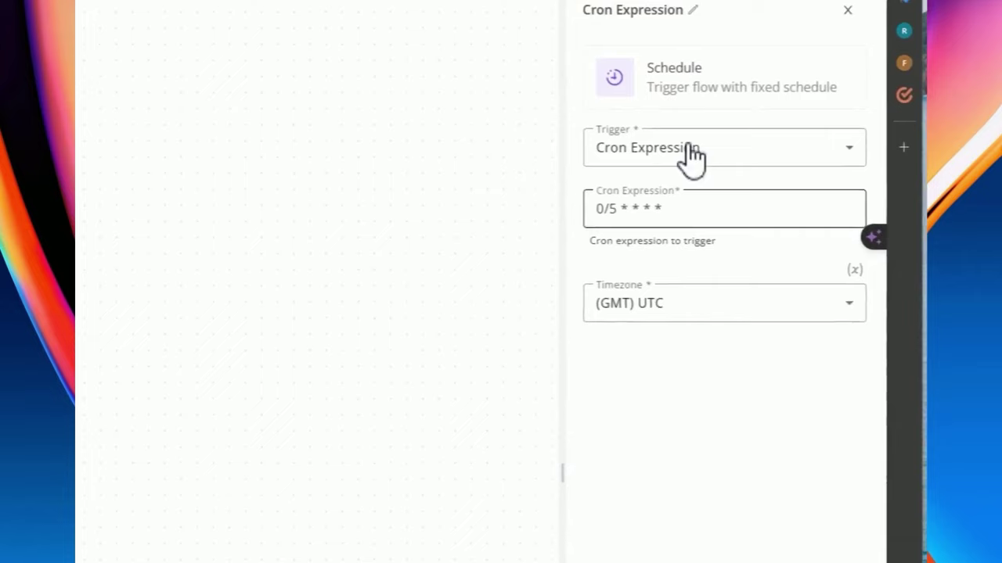
Confirm Cron Expression again and check the (GMT) UTC timezone options
left_click(680, 157)
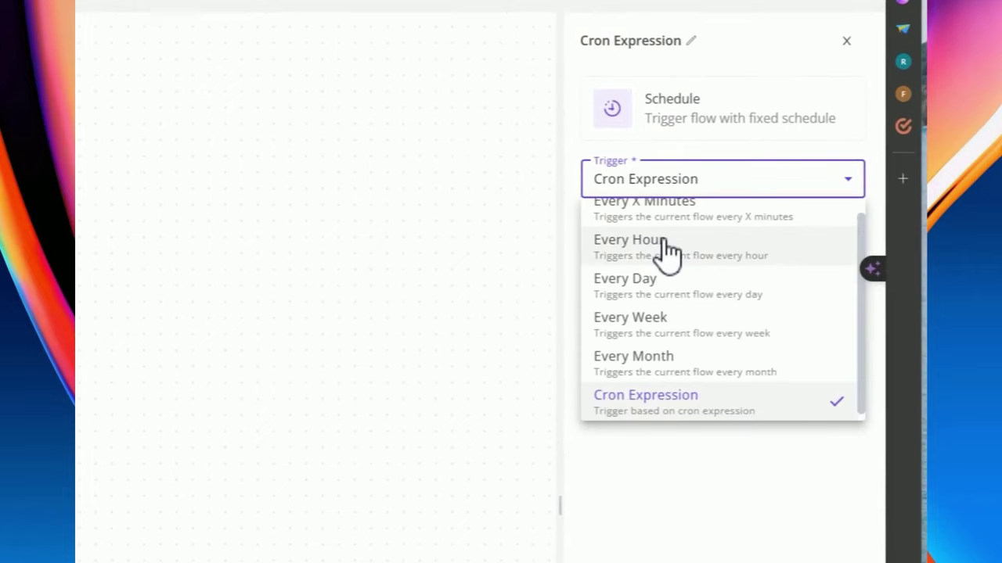
scroll(666, 251, "down", 1)
scroll(671, 333, "up", 1)
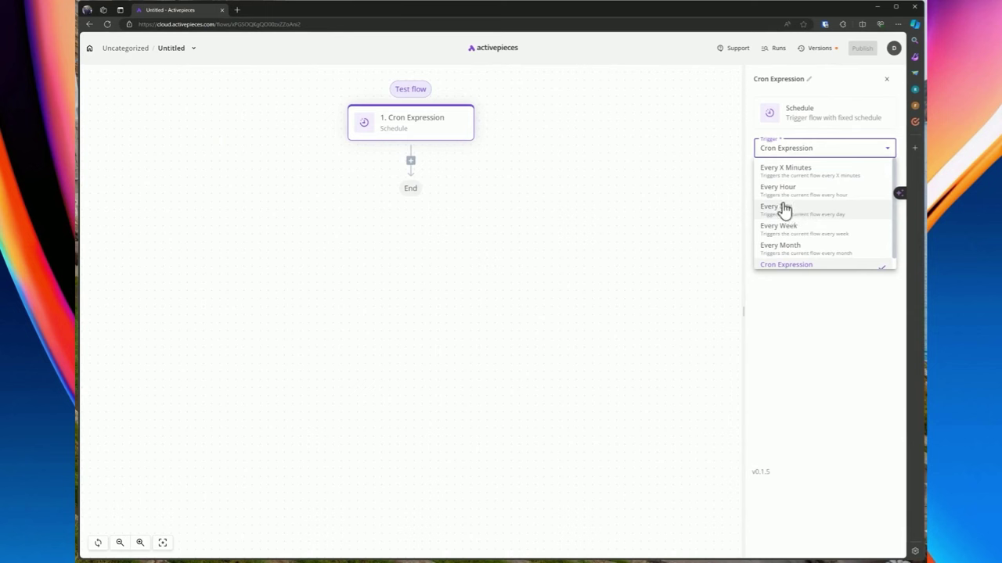
left_click(790, 302)
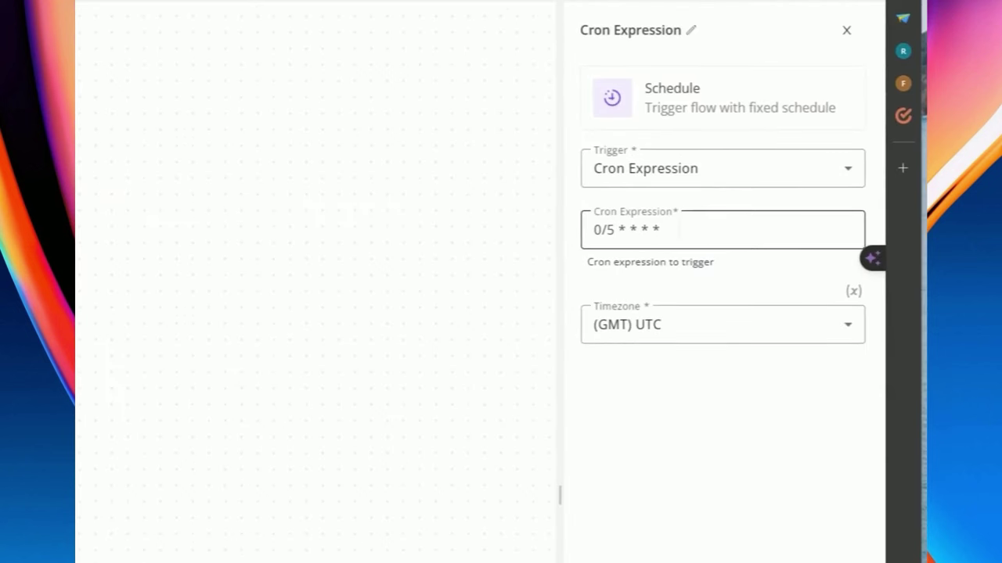
key("ctrl+a")
left_click(646, 380)
left_click(649, 325)
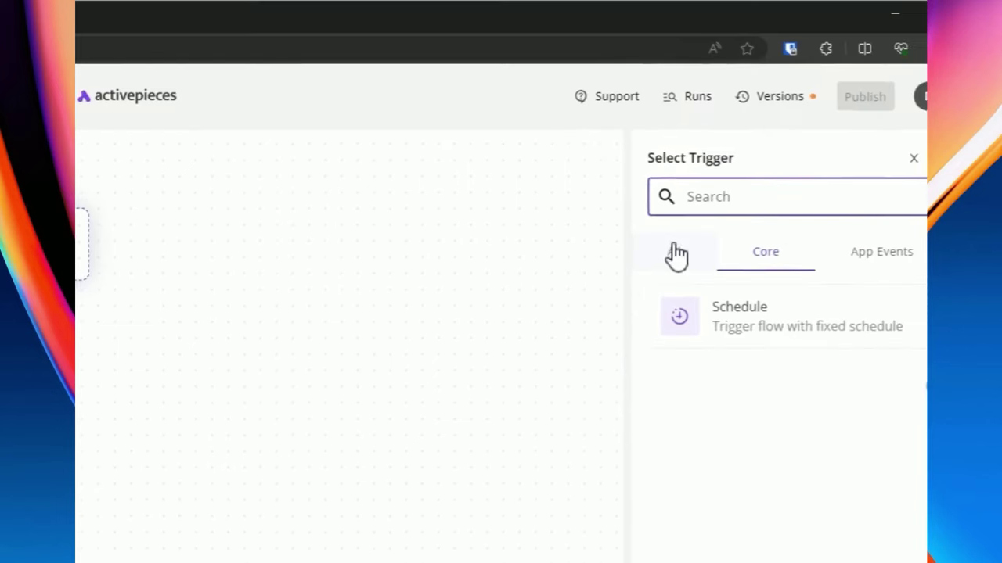
Search all triggers for 'rss', then close the trigger selection panel
left_click(665, 253)
type("rss")
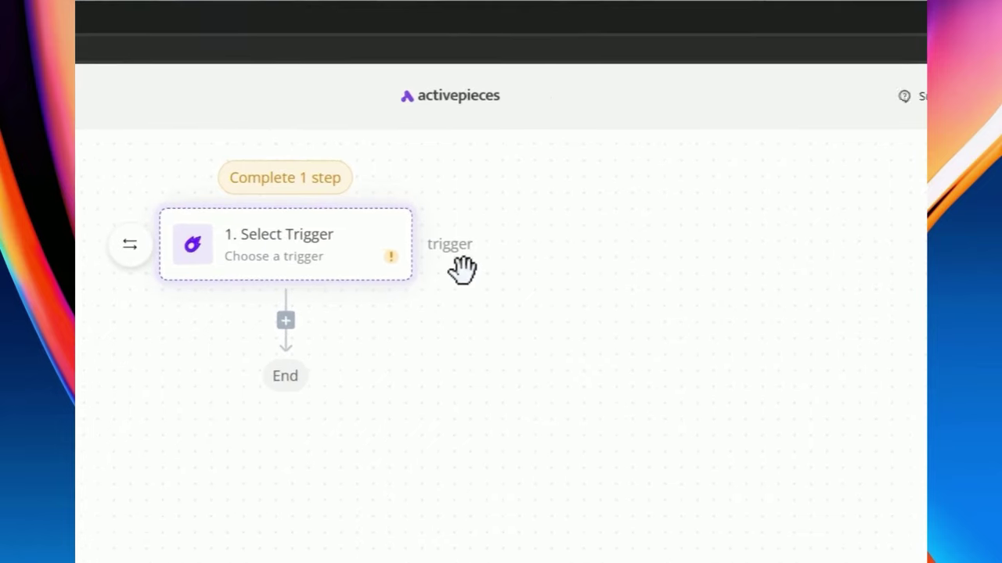
double_click(694, 196)
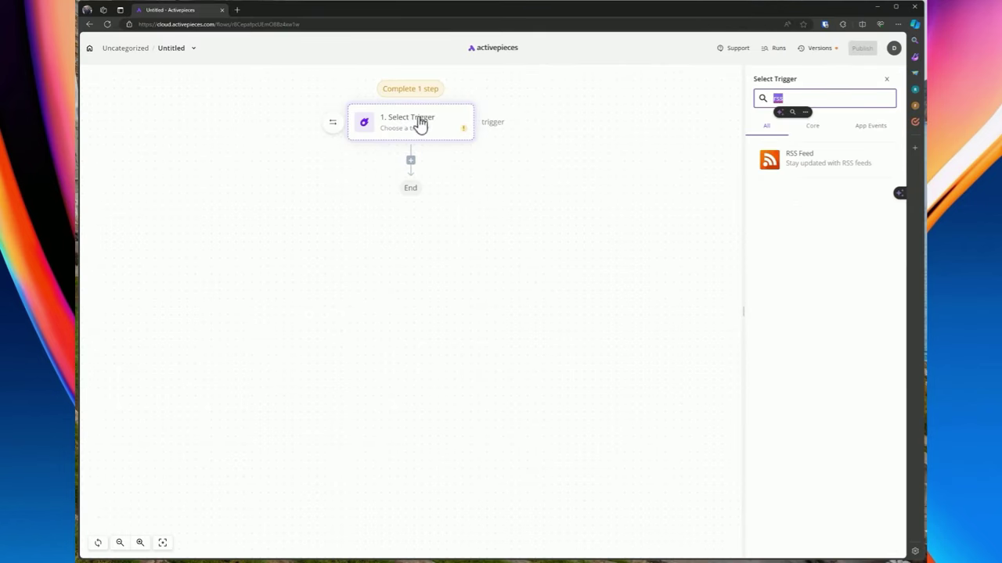
left_click(804, 112)
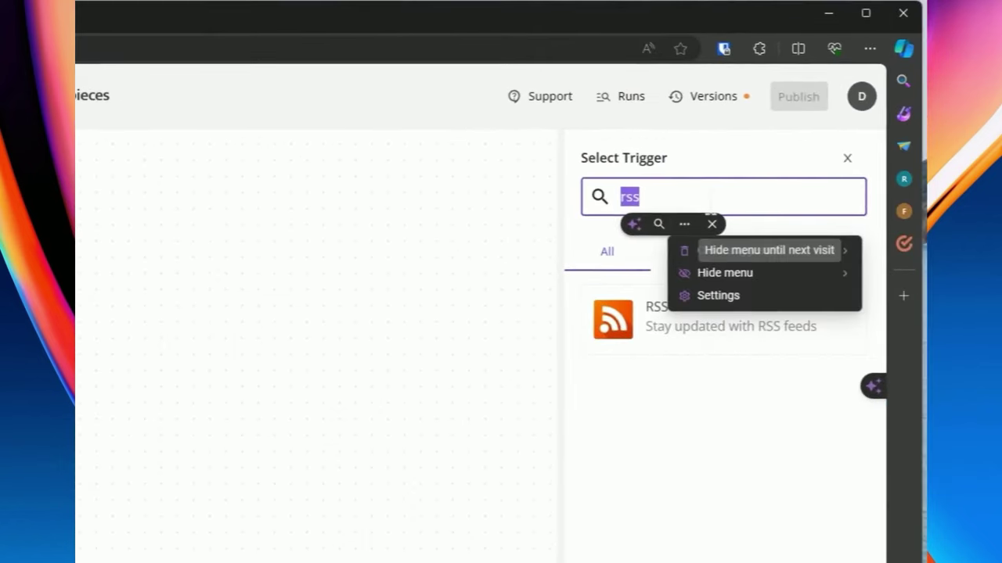
left_click(848, 160)
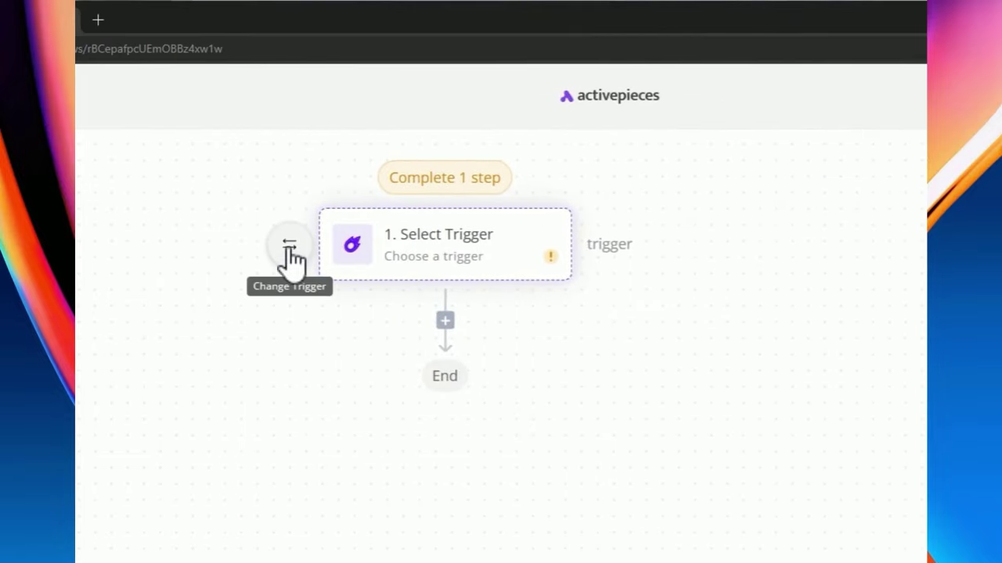
Search triggers for 'webho' and choose Webhook as the flow's trigger
left_click(291, 249)
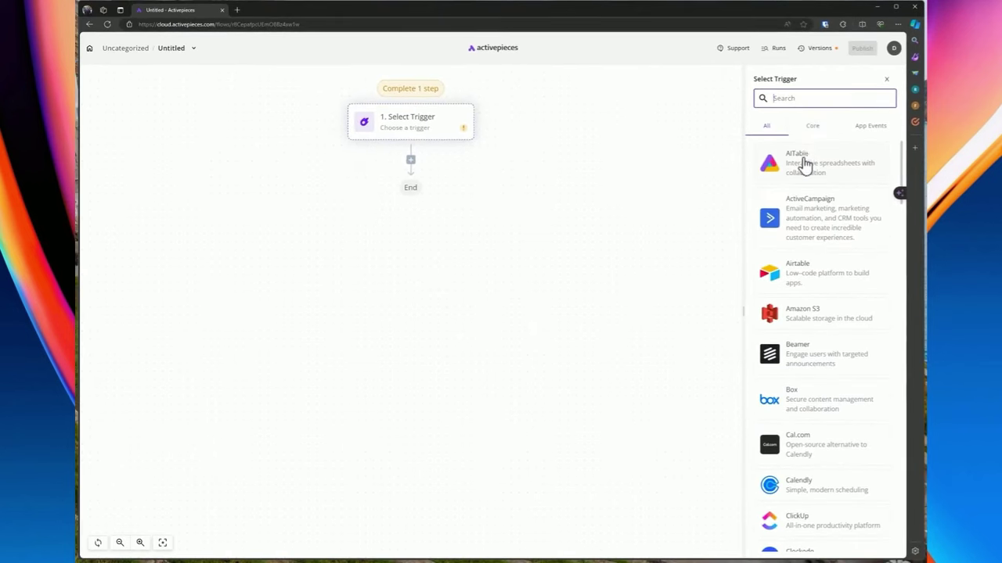
scroll(802, 172, "down", 3)
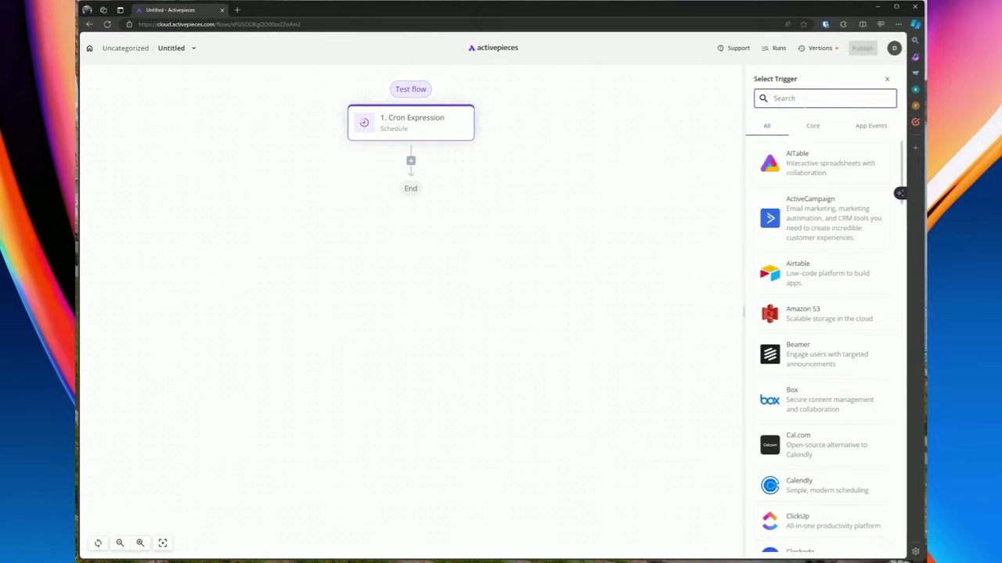
type("webho")
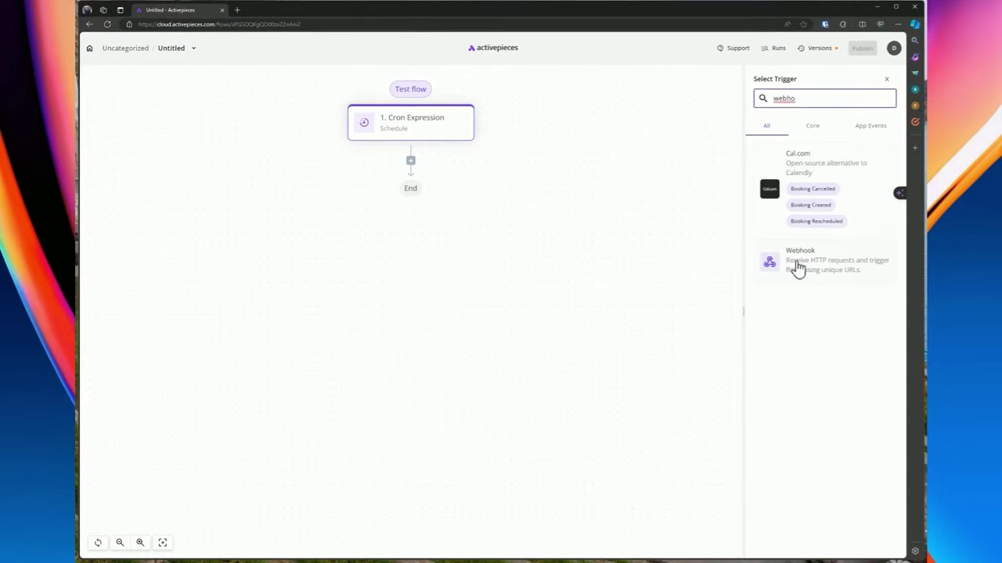
left_click(796, 267)
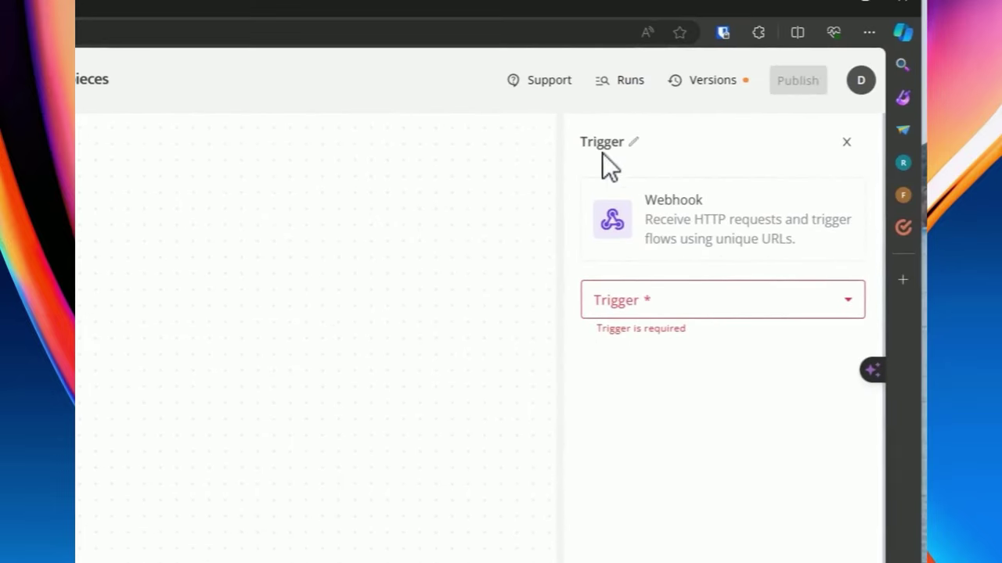
Set the Webhook trigger type to Catch Request
double_click(601, 144)
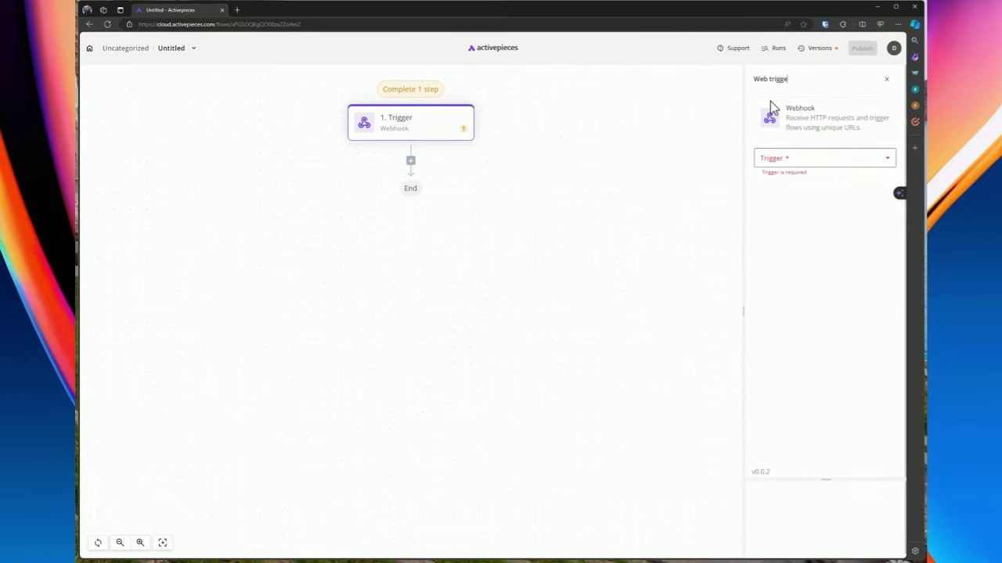
left_click(802, 162)
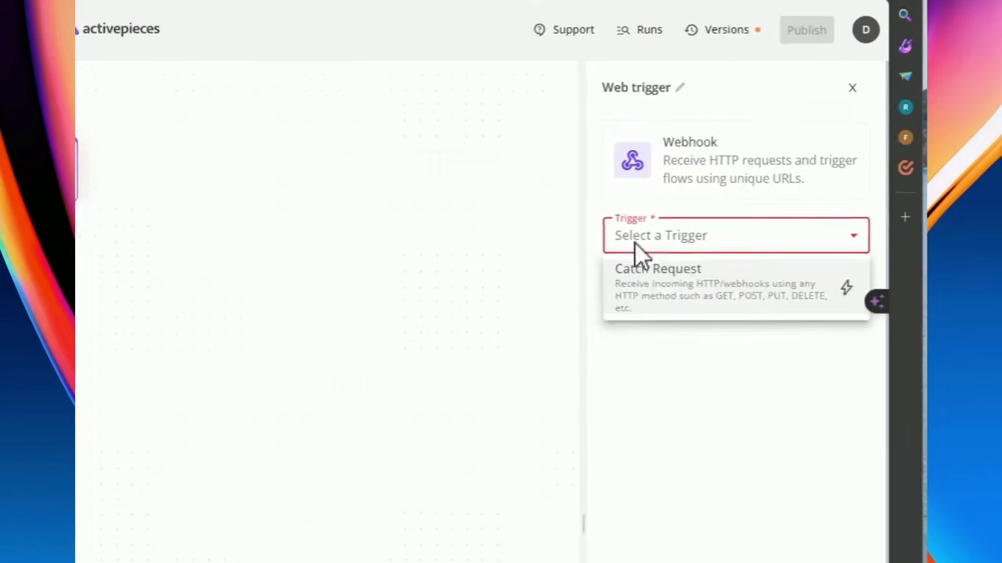
left_click(640, 281)
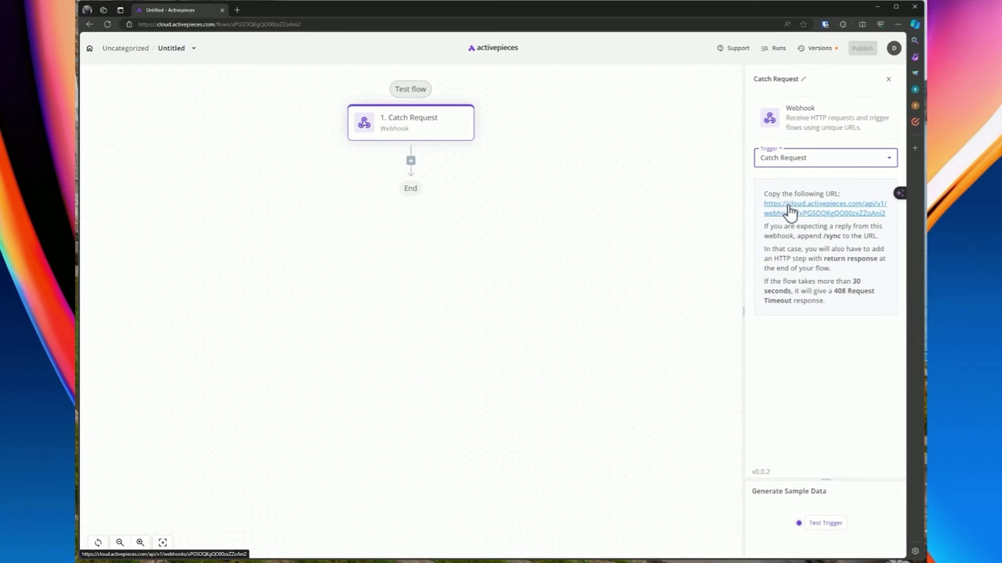
Copy the webhook URL and read the help text about replies and /sync
right_click(789, 207)
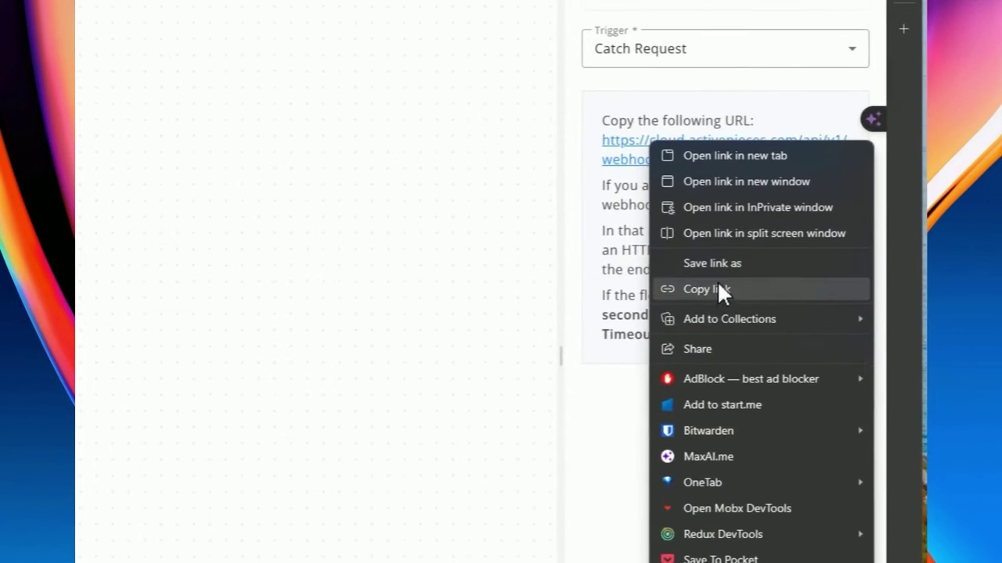
left_click(718, 288)
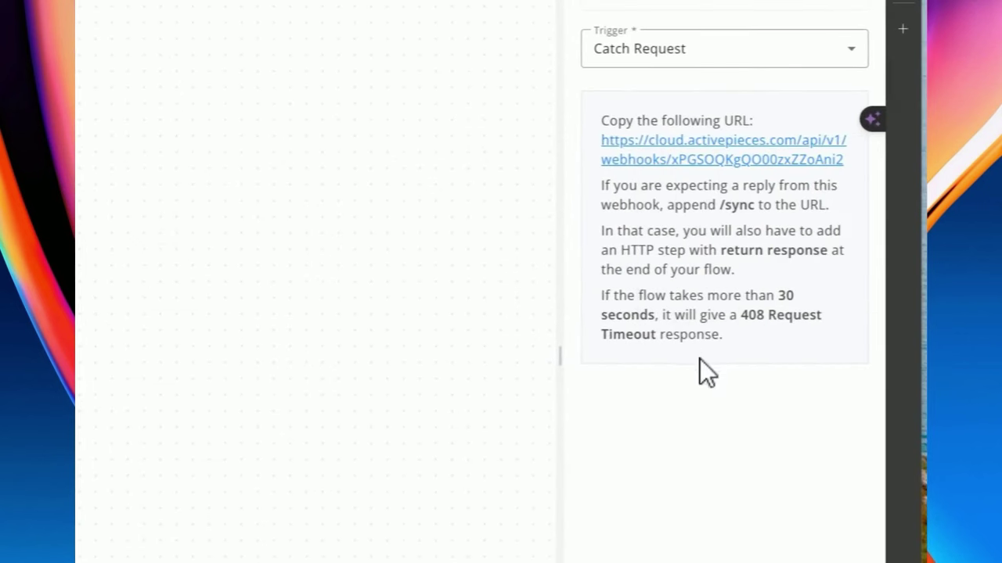
left_click_drag(600, 186, 750, 205)
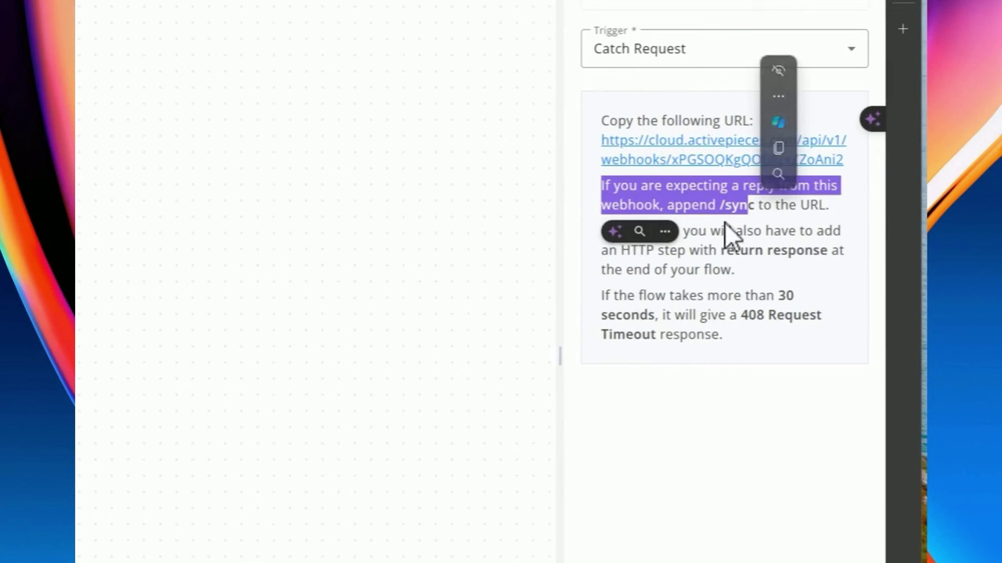
left_click(714, 205)
left_click_drag(718, 204, 748, 205)
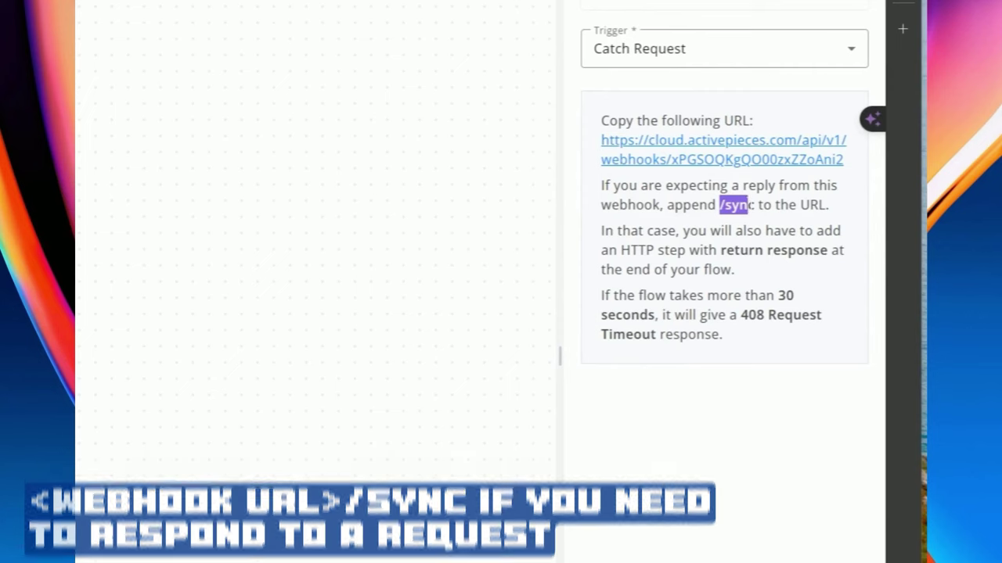
scroll(579, 364, "down", 5)
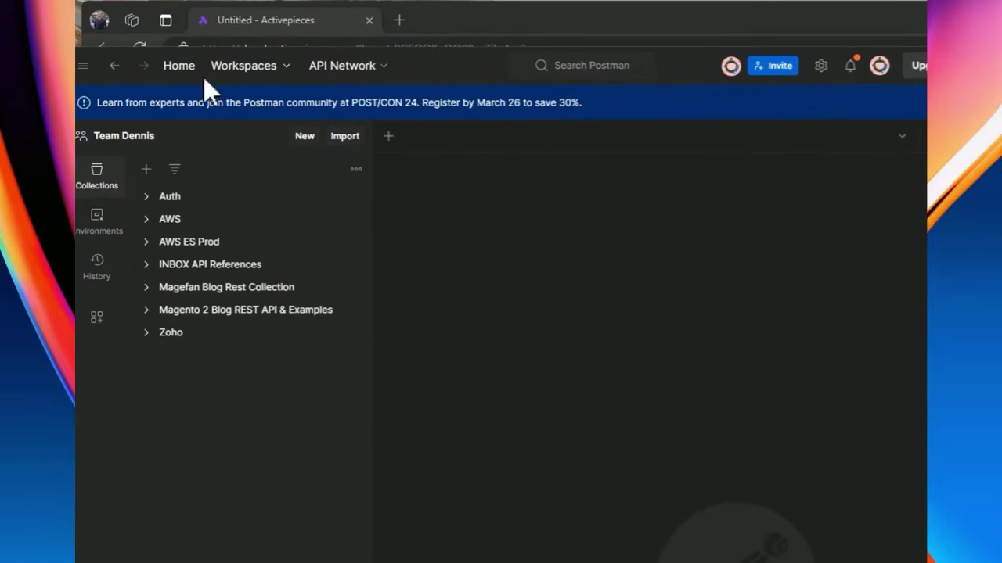
Create a new POST request in Postman targeting the pasted webhook URL
key("ctrl+n")
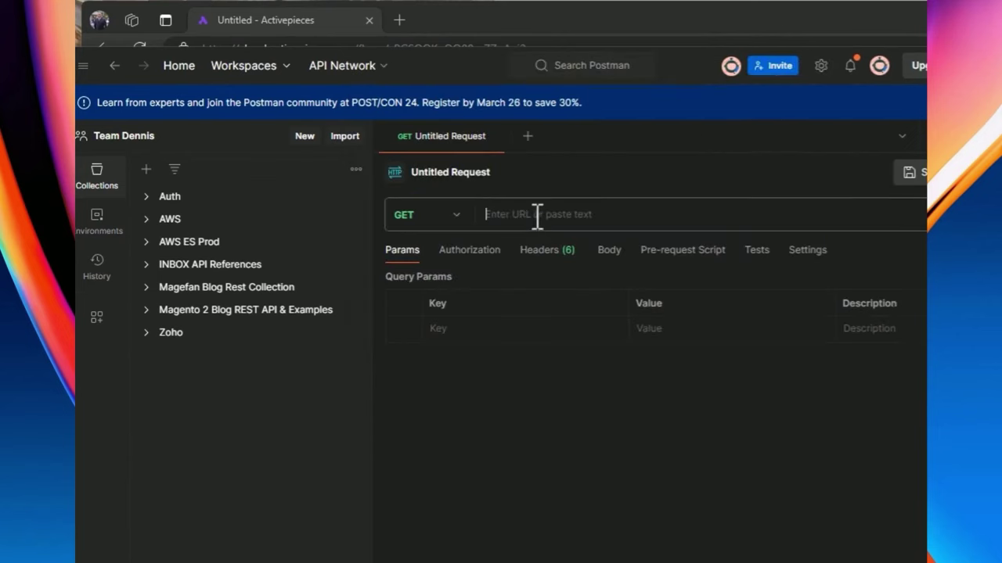
left_click(457, 216)
left_click(454, 222)
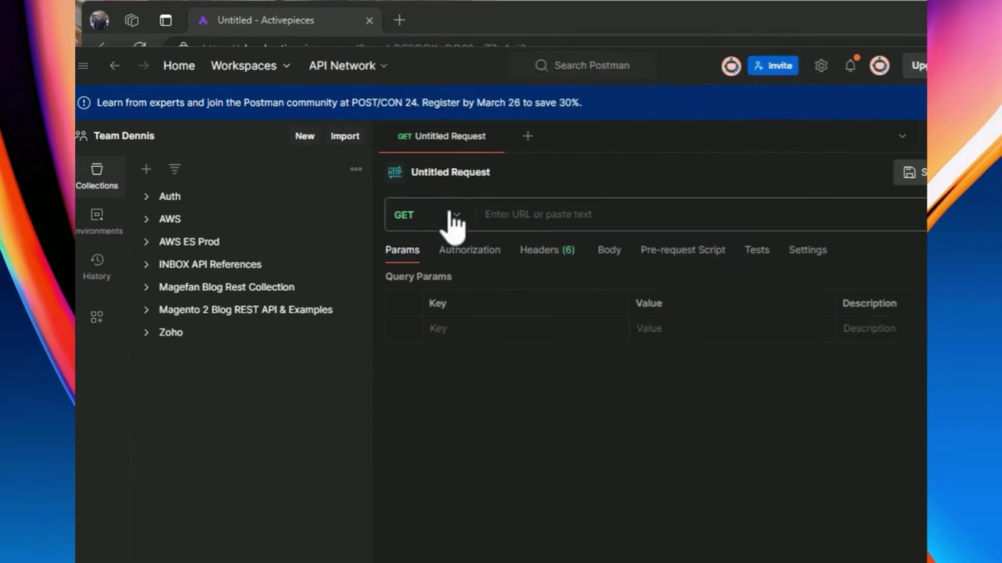
left_click(461, 221)
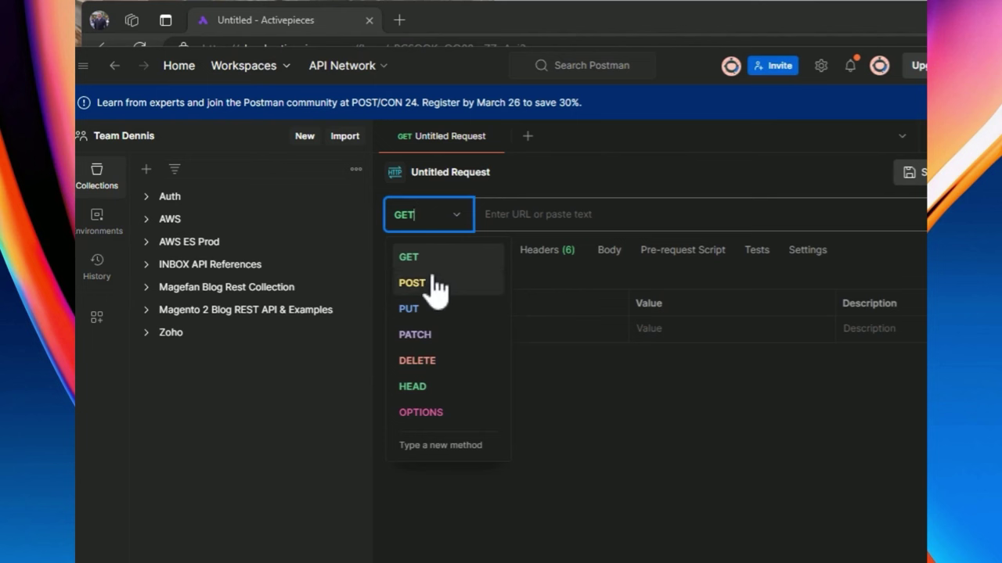
left_click(433, 284)
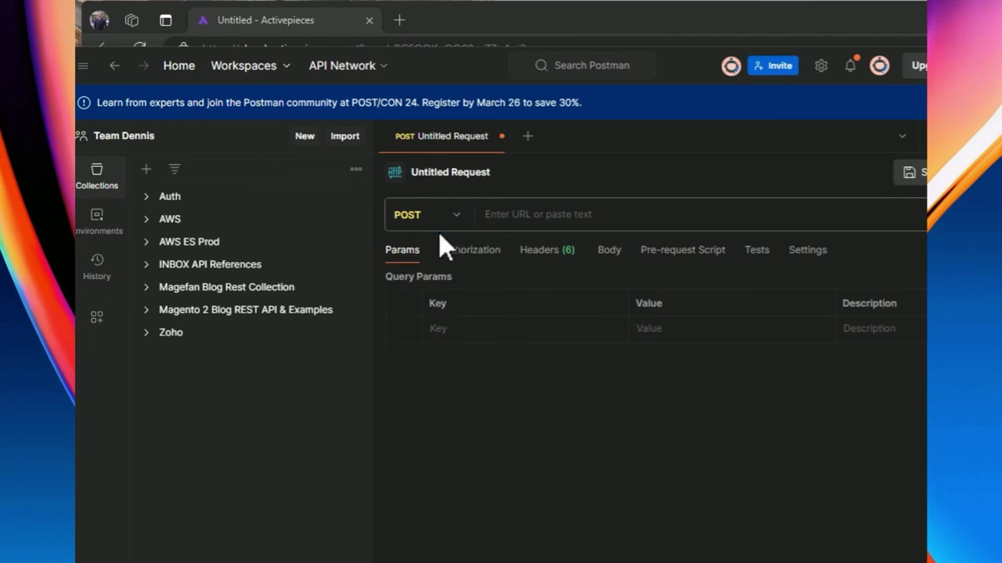
left_click(501, 217)
key("ctrl+v")
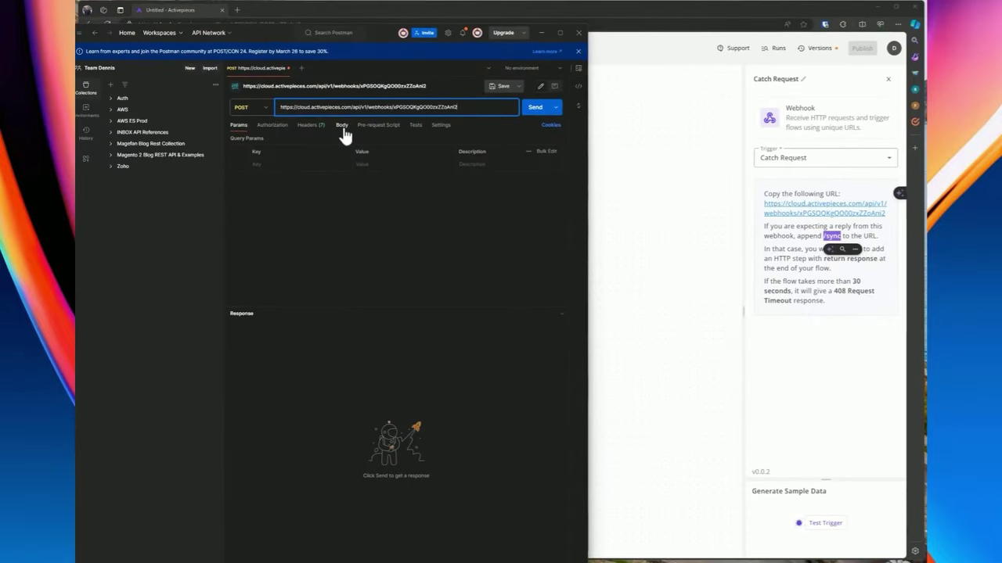
Set the request body type to raw JSON
left_click(342, 127)
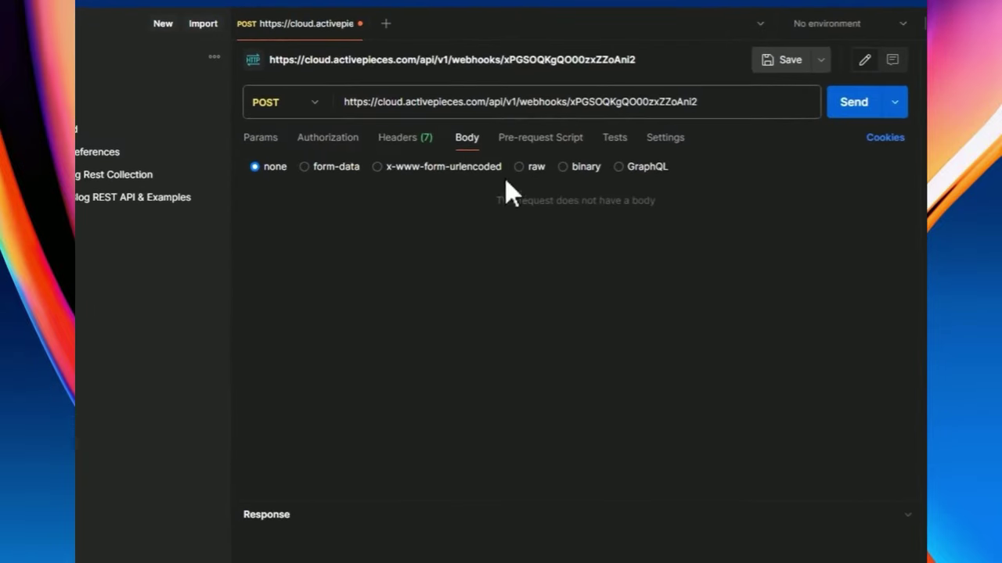
left_click(304, 167)
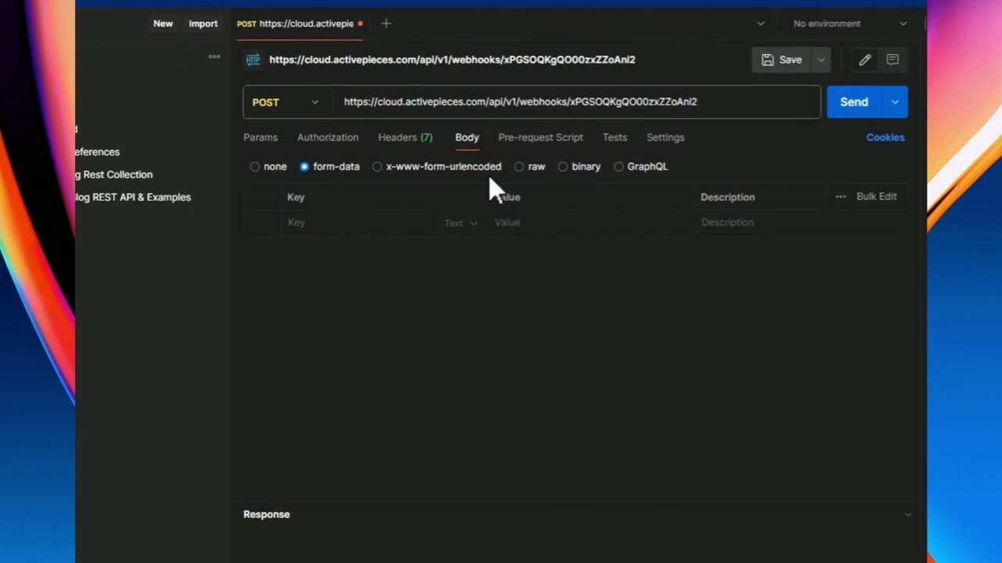
left_click(520, 167)
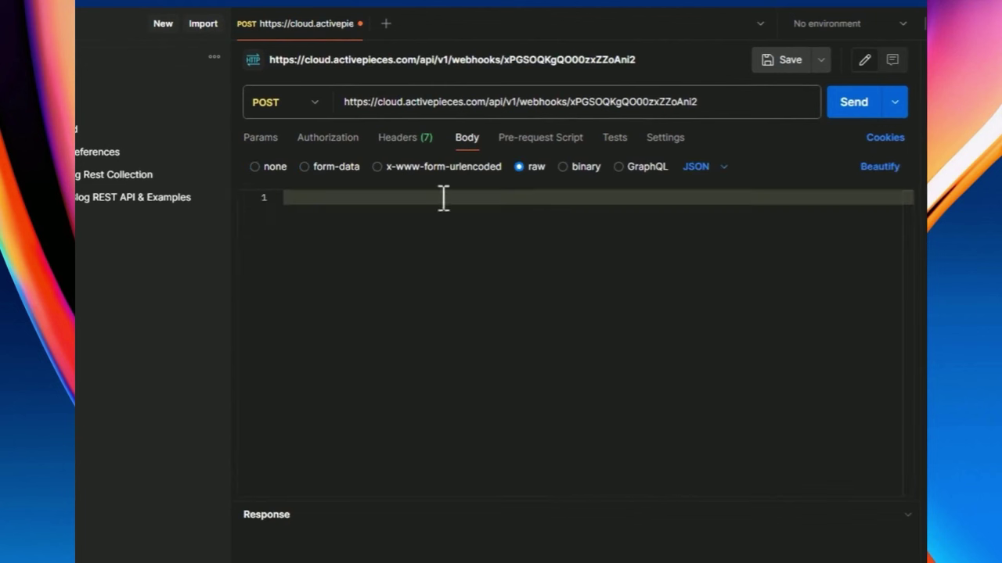
left_click(304, 168)
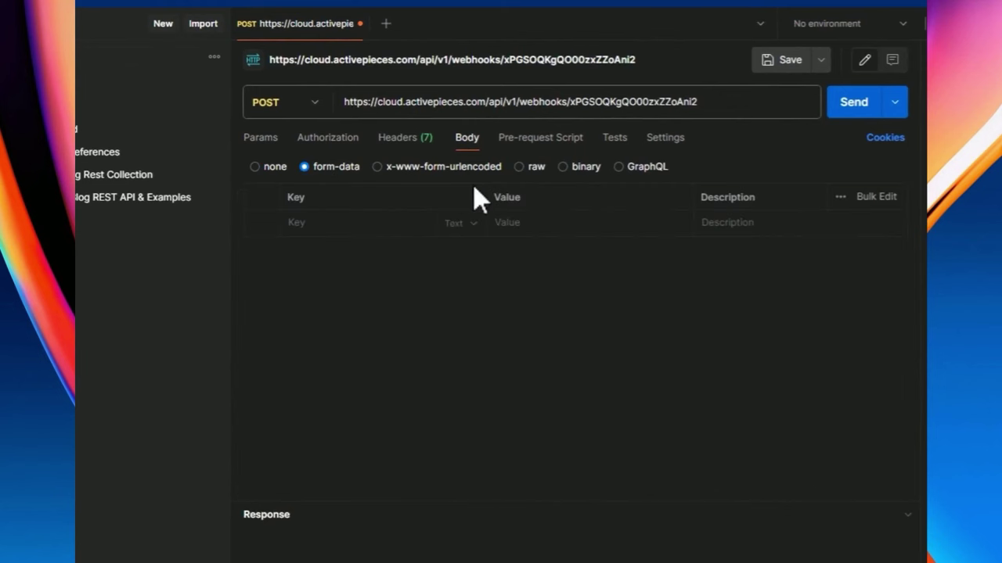
left_click(520, 170)
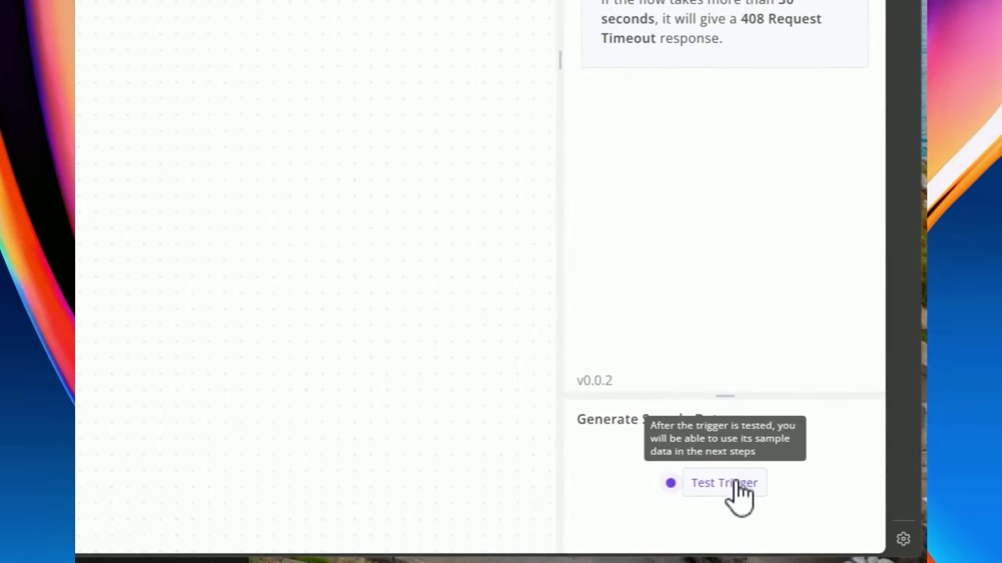
Start the Activepieces trigger test, then send a JSON body with a "name" key from Postman
left_click(713, 489)
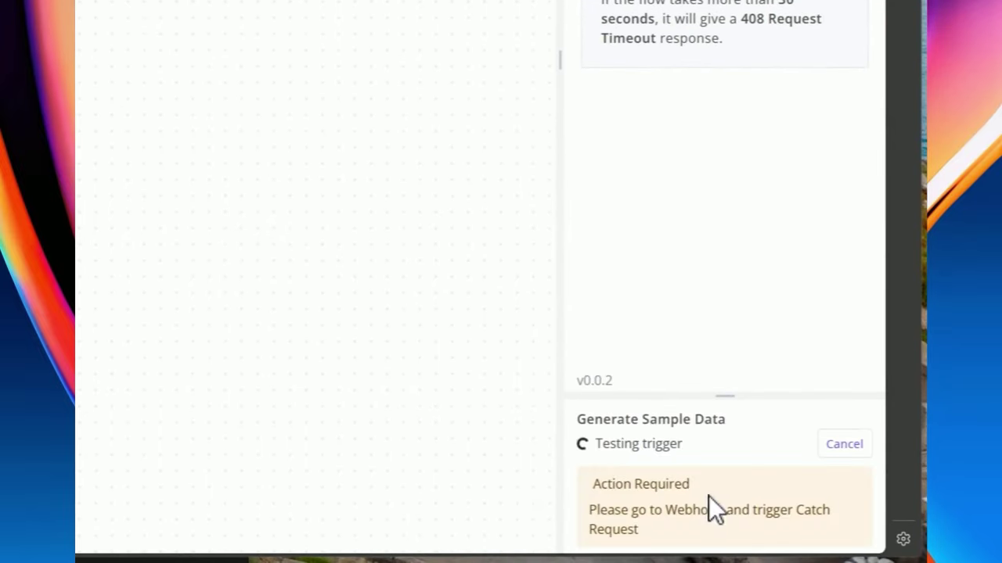
left_click(671, 557)
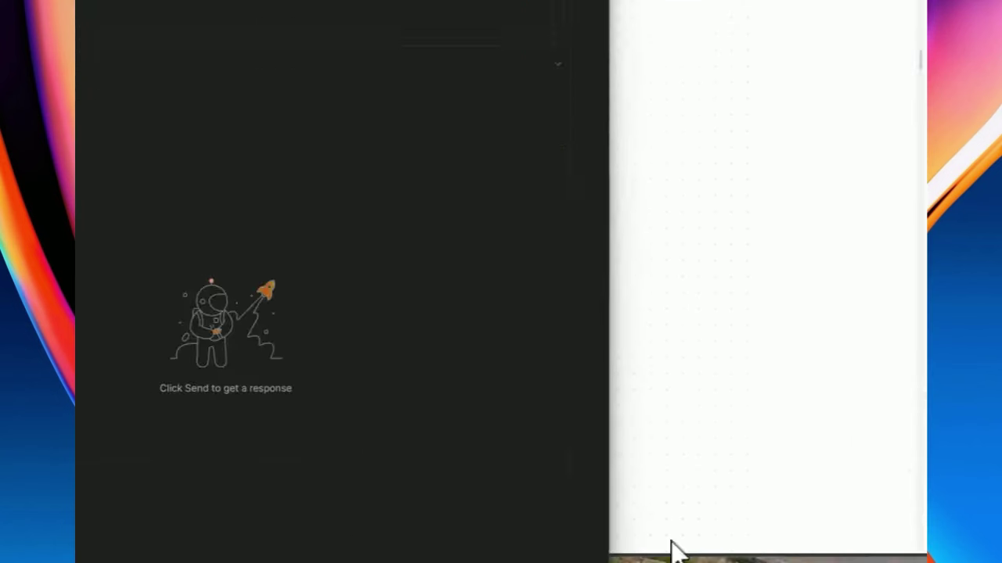
left_click(367, 168)
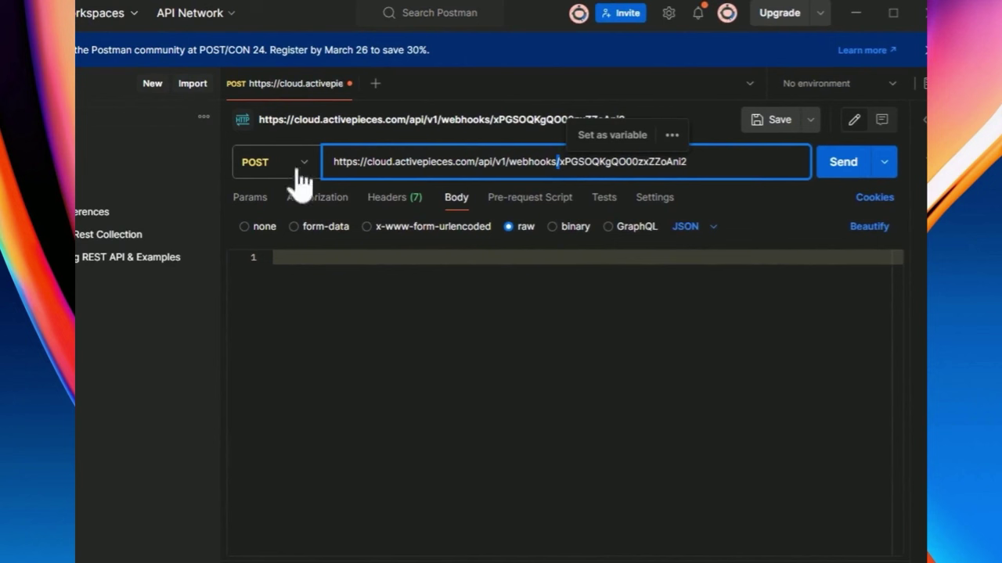
left_click(318, 307)
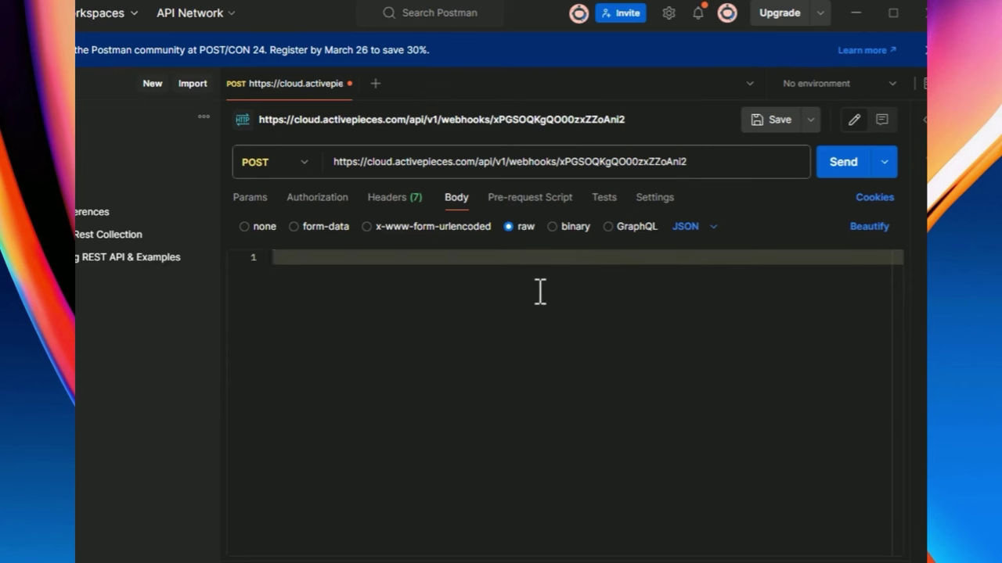
type("{")
key("Return")
type("\"name\": \"Dennis")
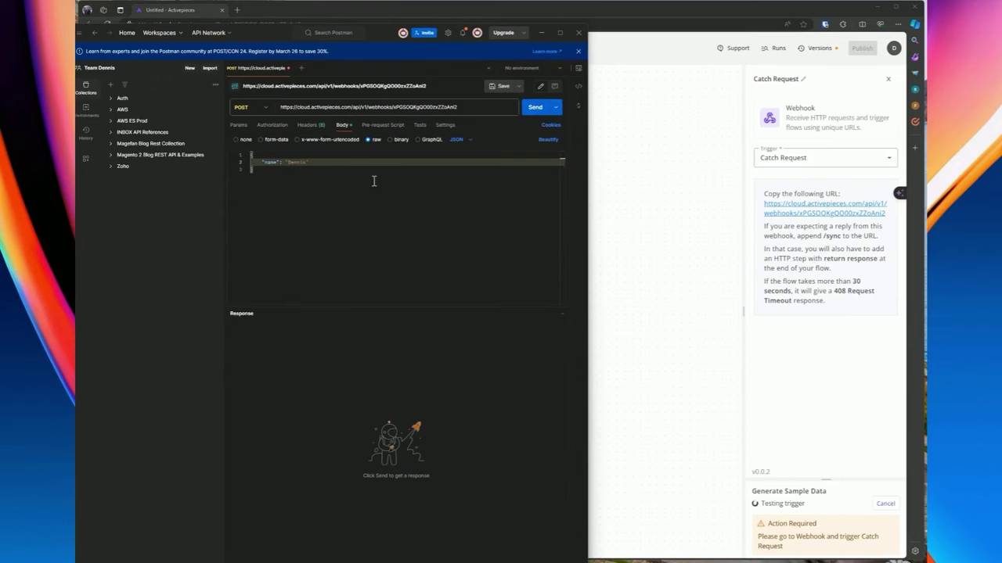
left_click(535, 106)
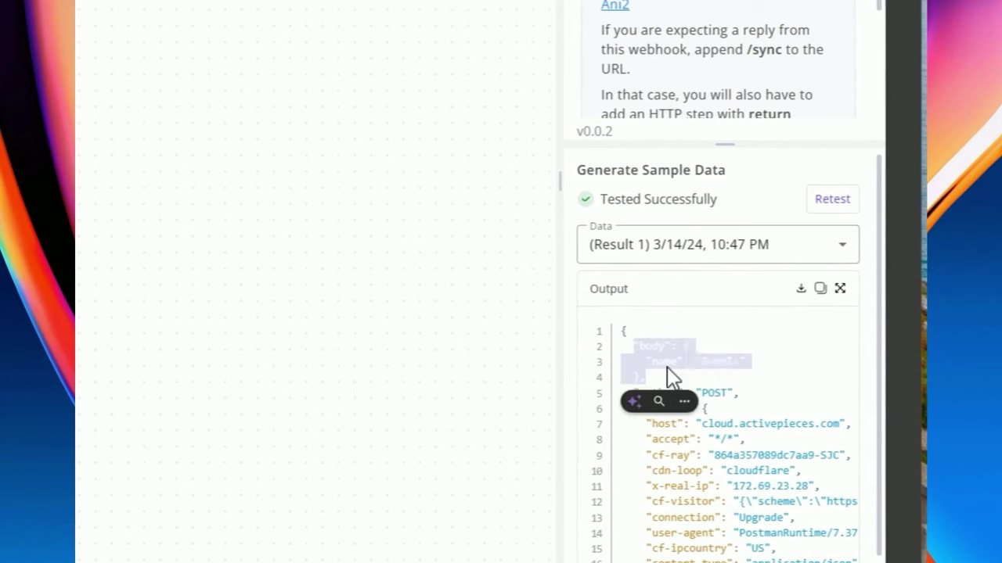
In Postman, set the request body to form-data with key 'name' and value 'dennis'
scroll(673, 377, "down", 1)
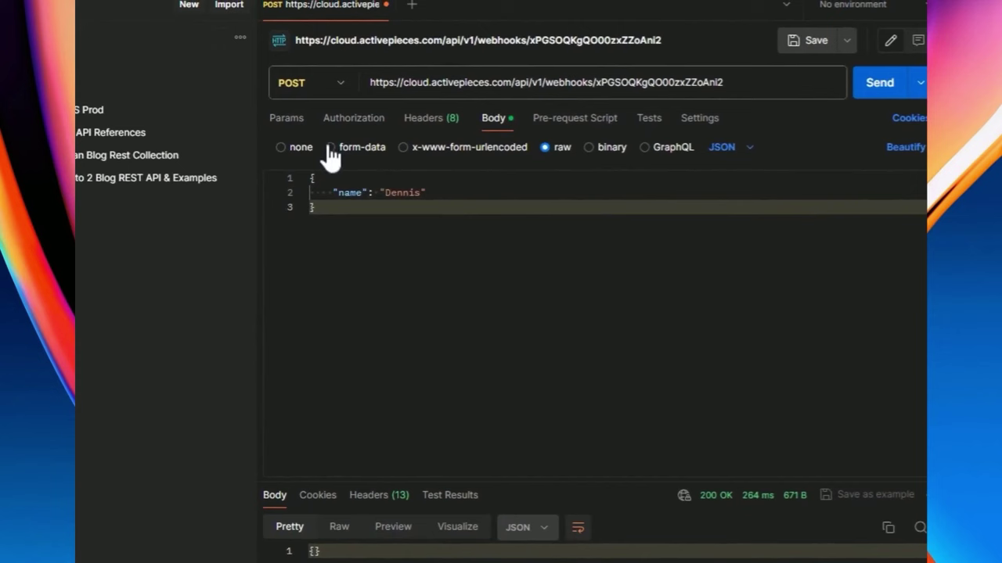
left_click(332, 148)
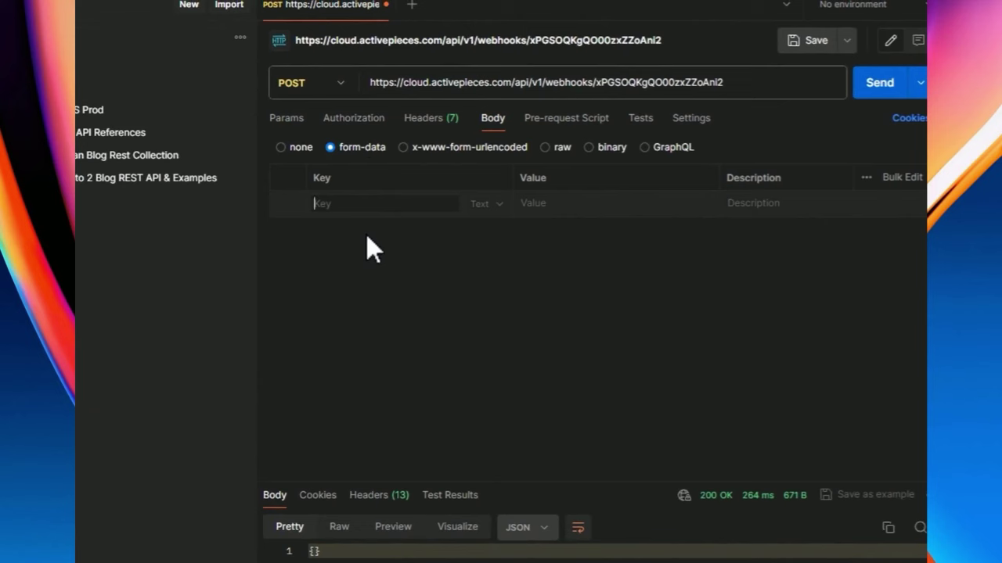
type("name")
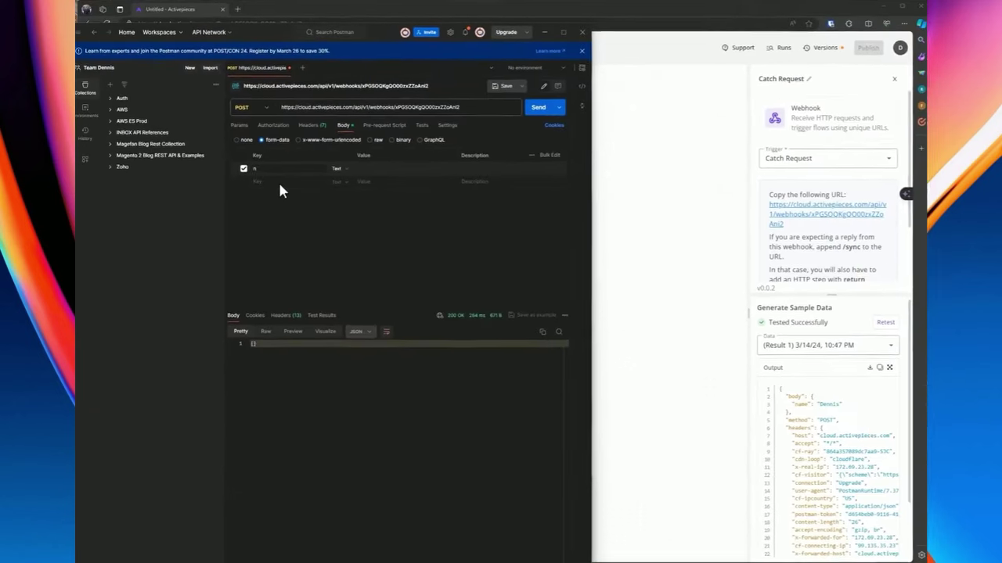
key("Tab")
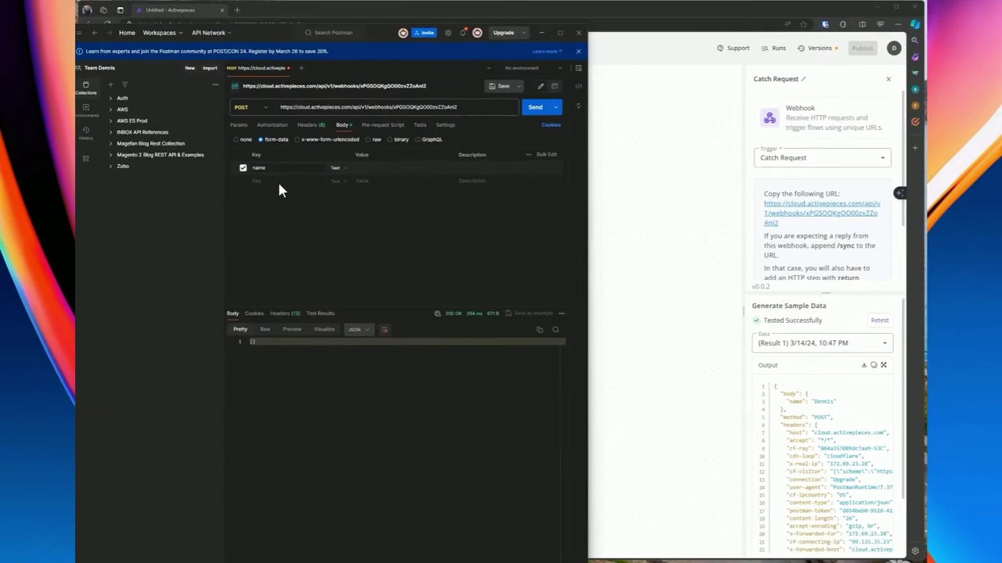
type("dennis")
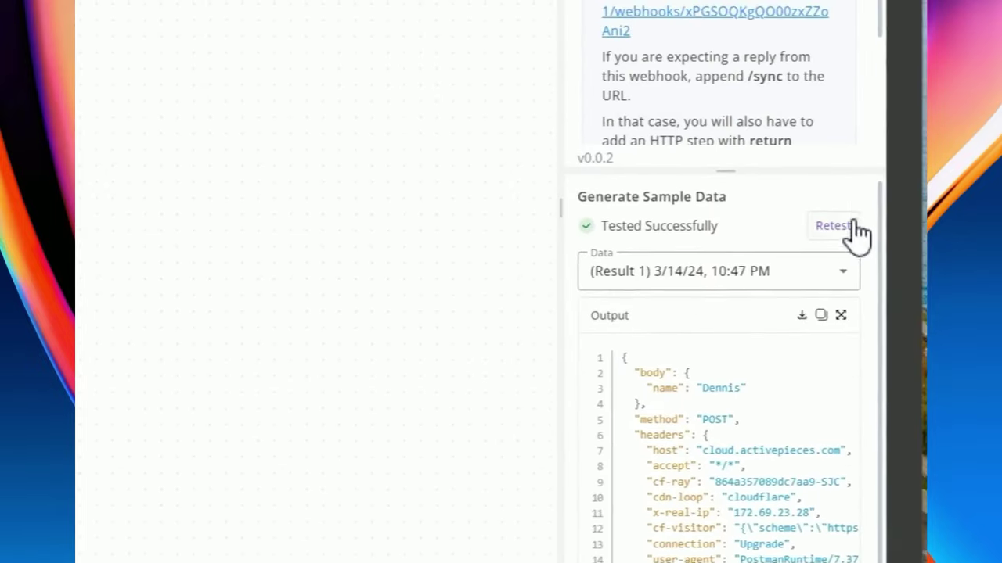
Retest the Catch Request trigger and send the form-data request so it captures Result 2
left_click(833, 226)
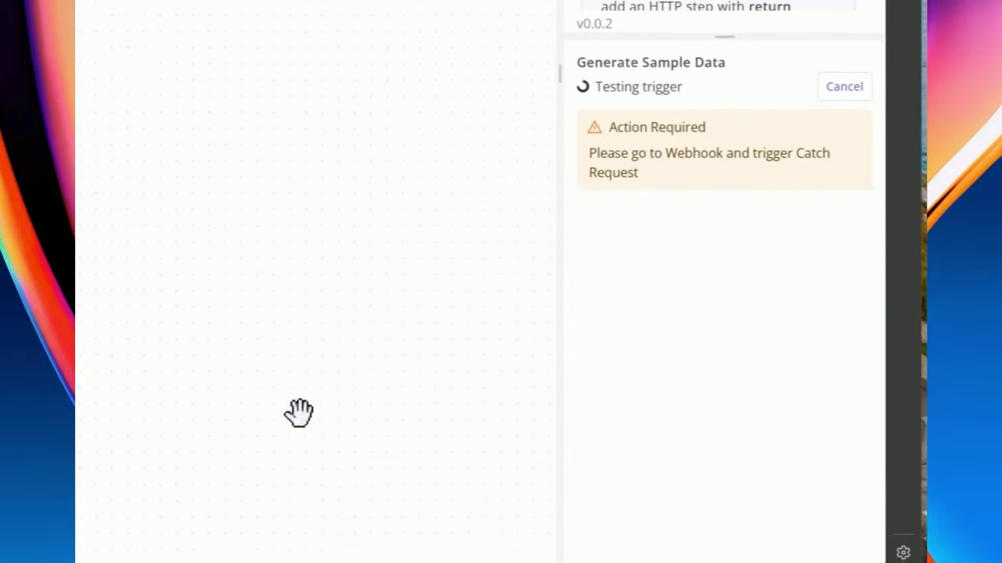
left_click(349, 545)
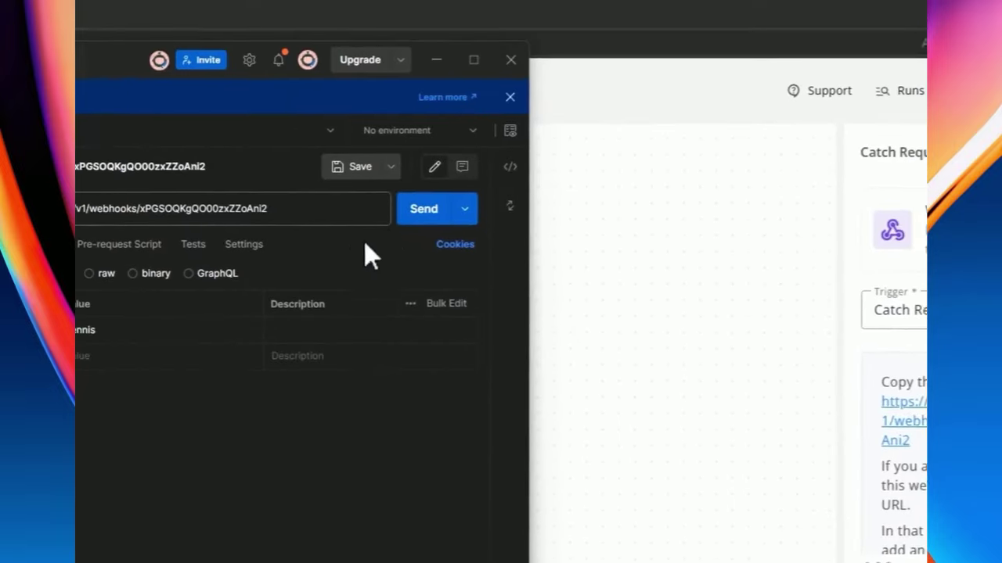
left_click(423, 208)
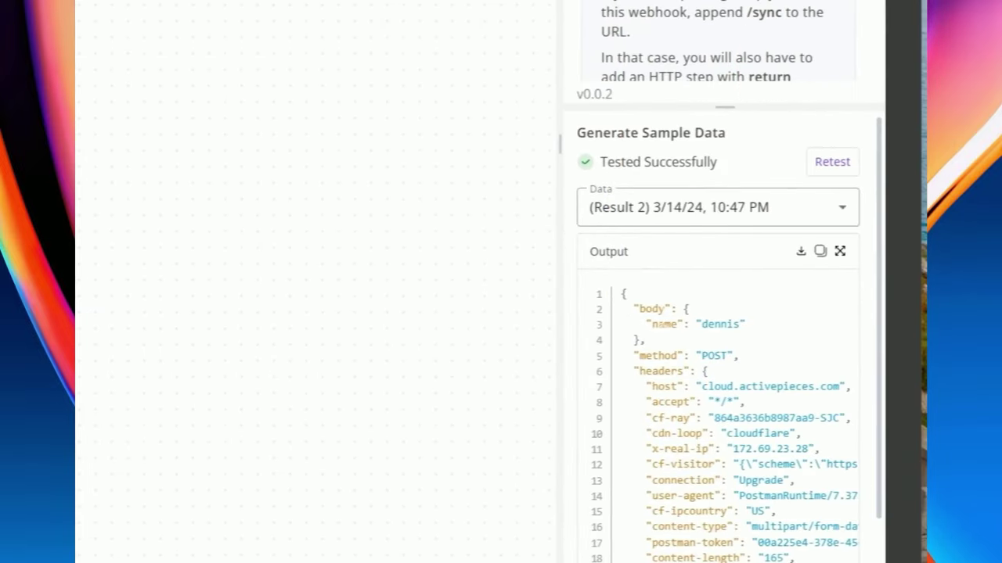
left_click_drag(621, 307, 655, 347)
left_click(653, 342)
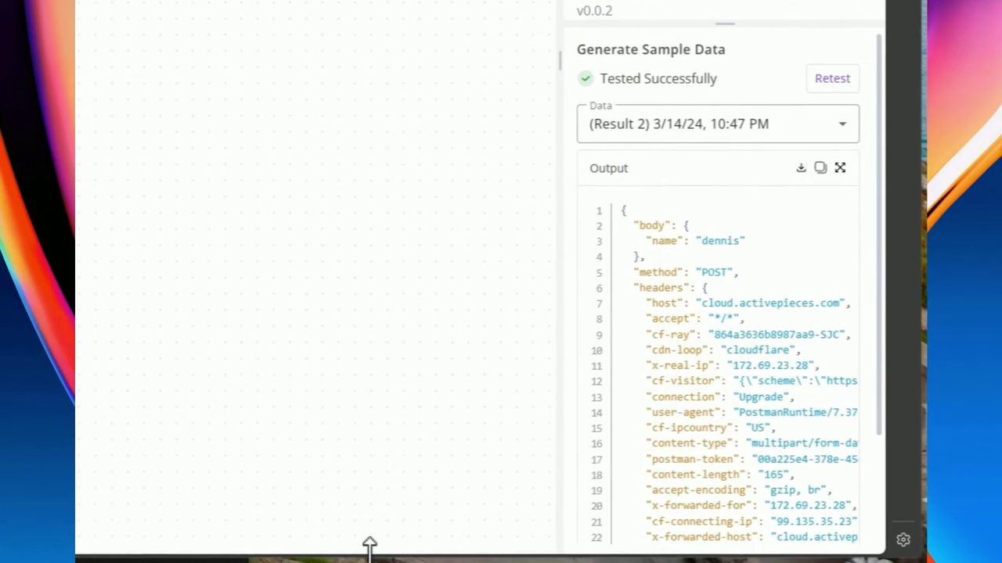
mouse_move(370, 548)
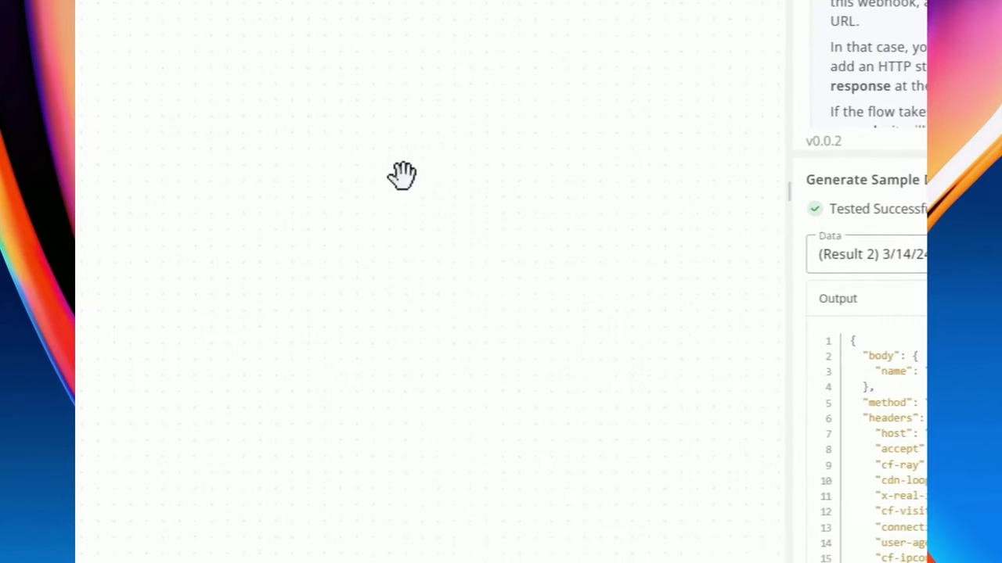
key("alt+Tab")
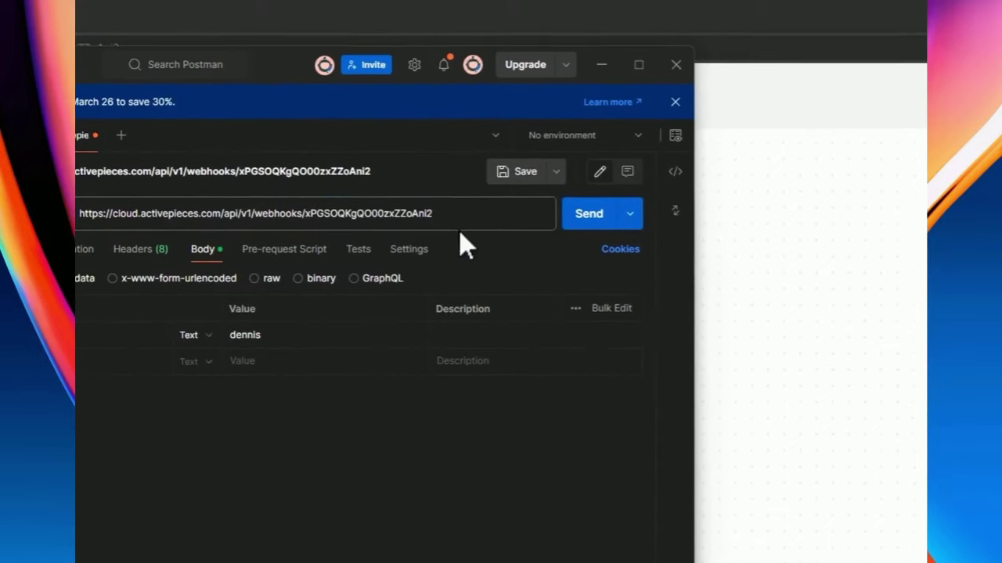
left_click(465, 220)
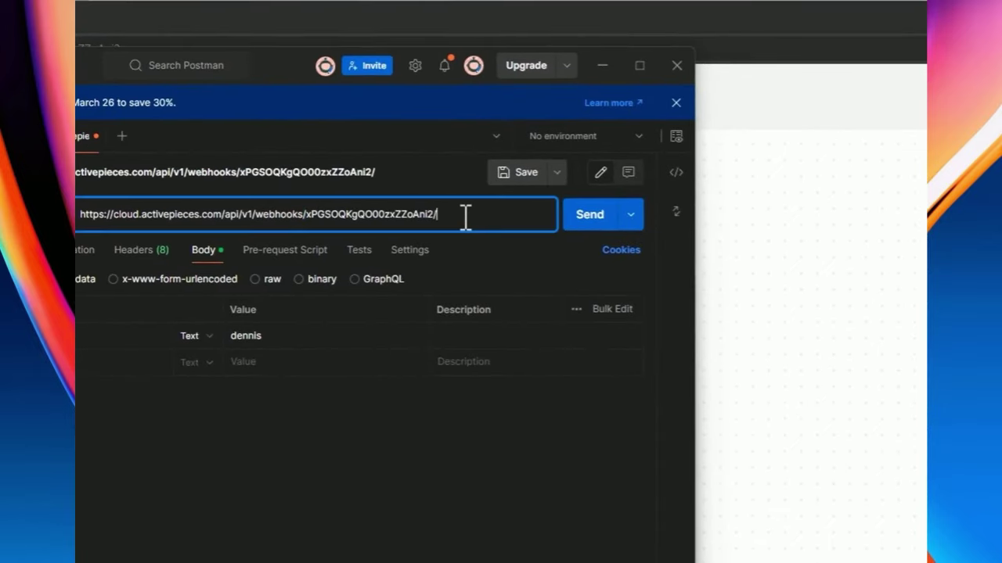
key("alt+Tab")
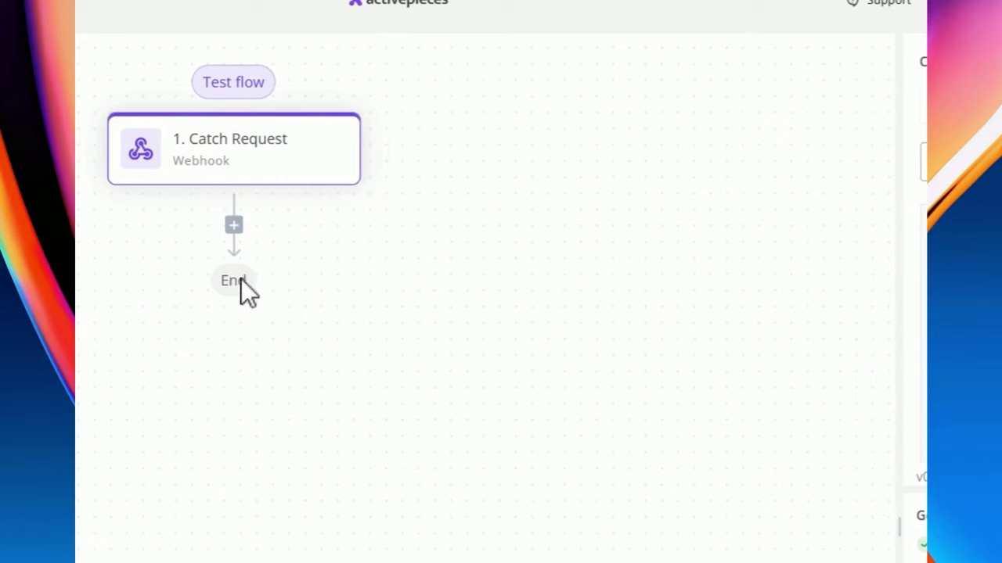
Add an HTTP Return Response step after the Catch Request trigger
left_click(275, 226)
type("th")
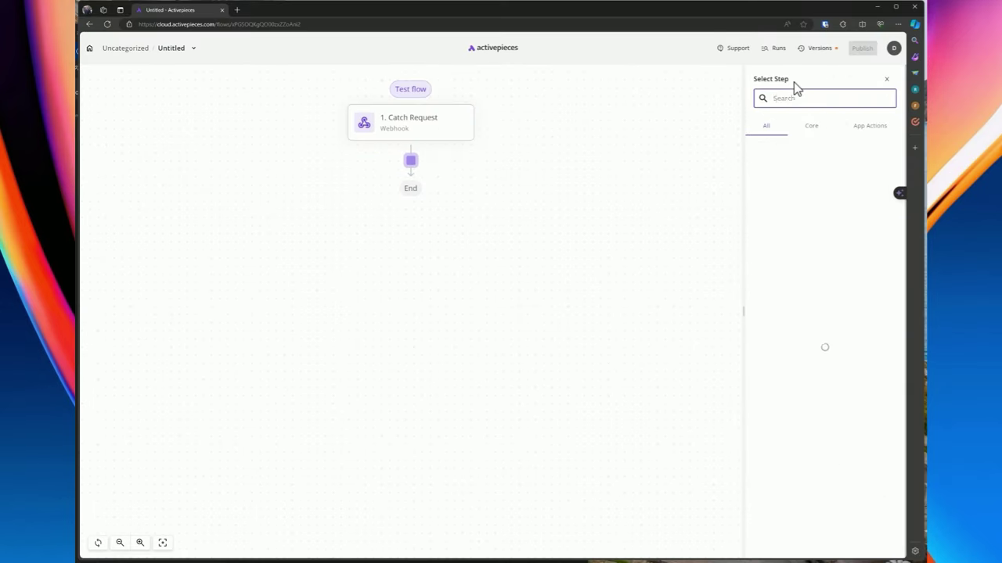
type("tp")
left_click(782, 166)
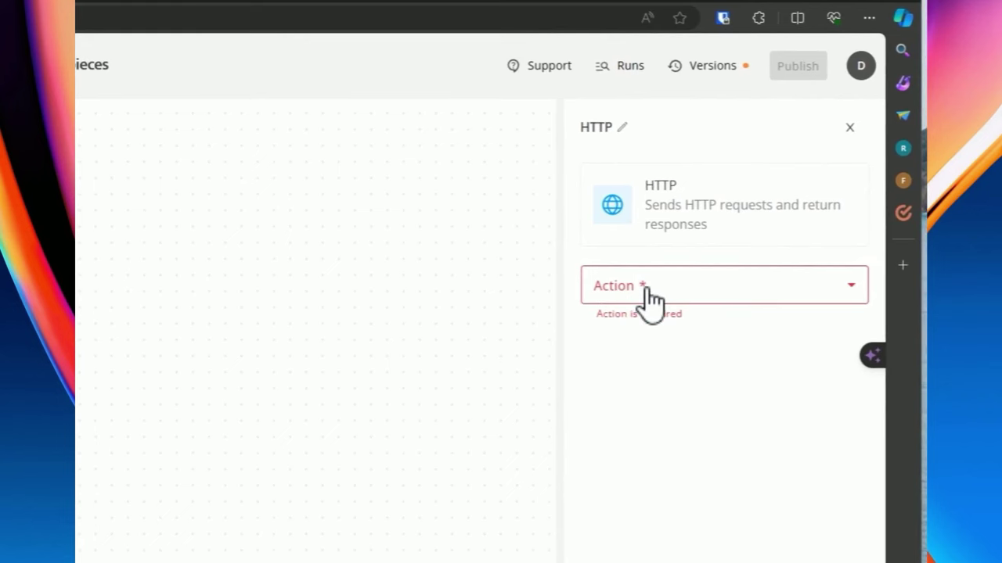
left_click(655, 294)
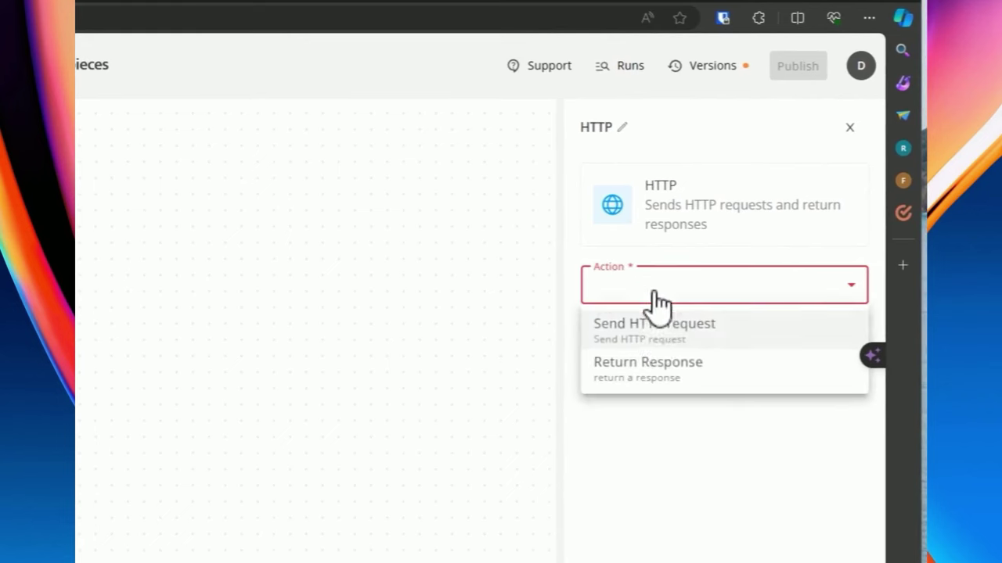
left_click(649, 368)
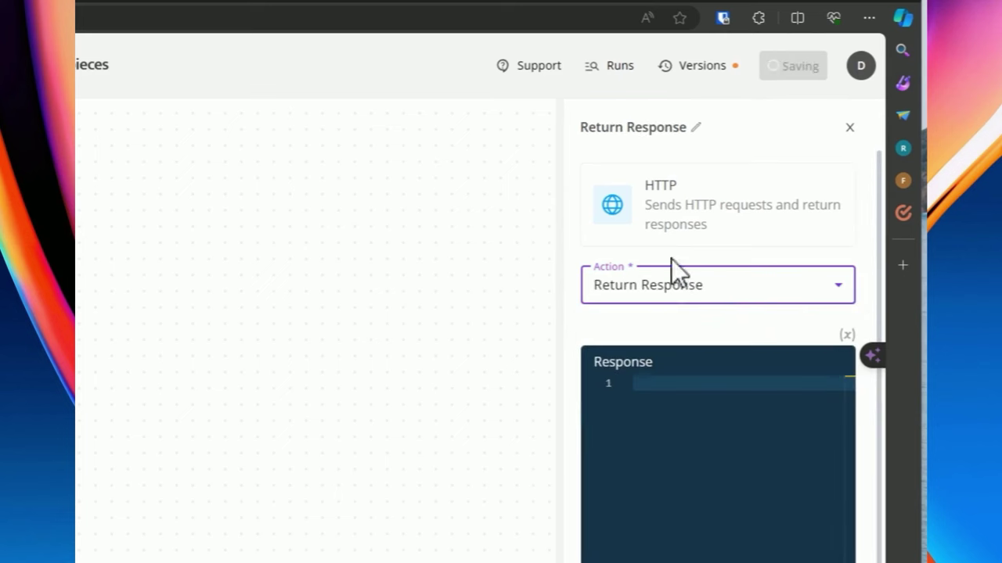
Start the JSON response body and insert the caught body name as its value
left_click(662, 415)
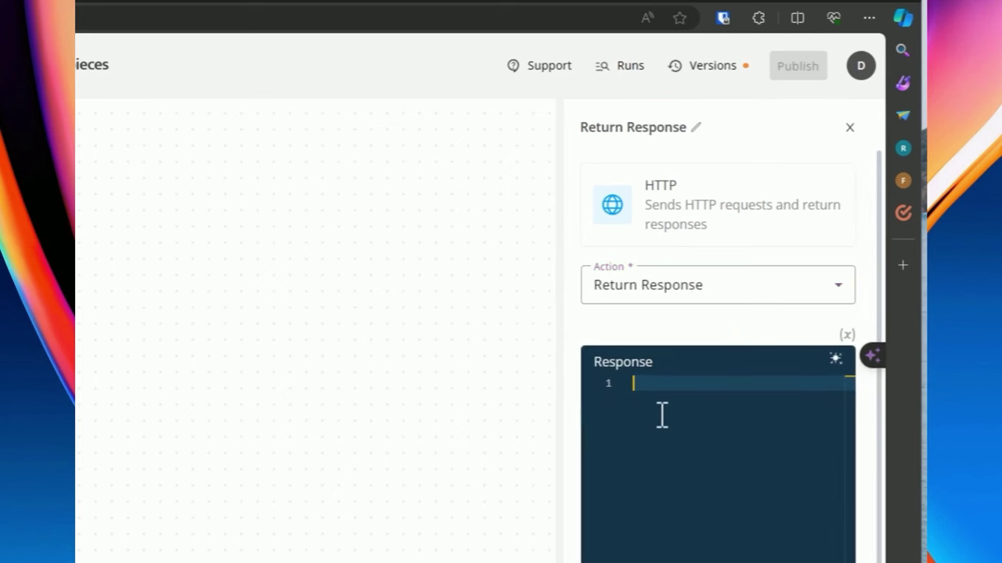
type("{")
key("Return")
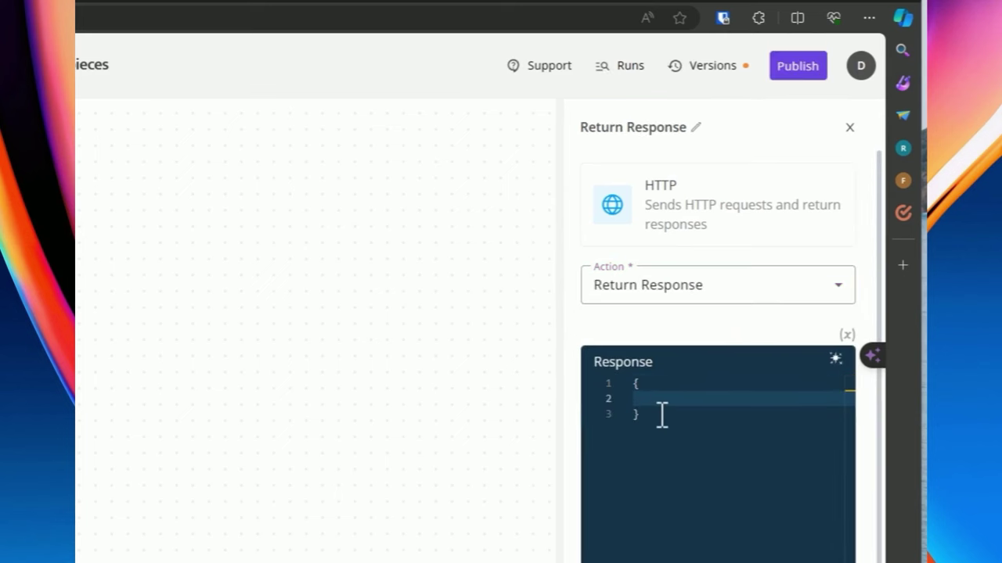
type("\"")
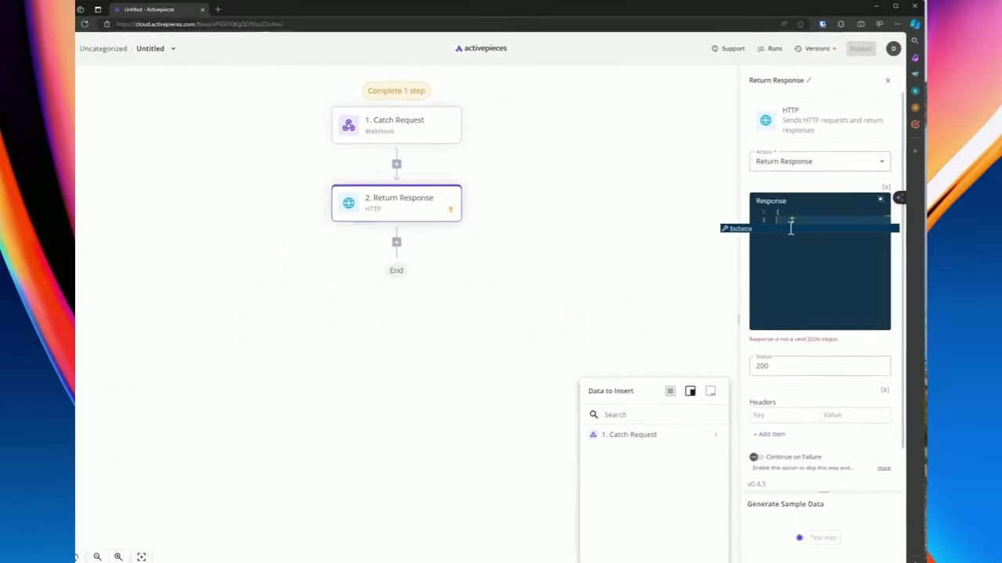
type("t")
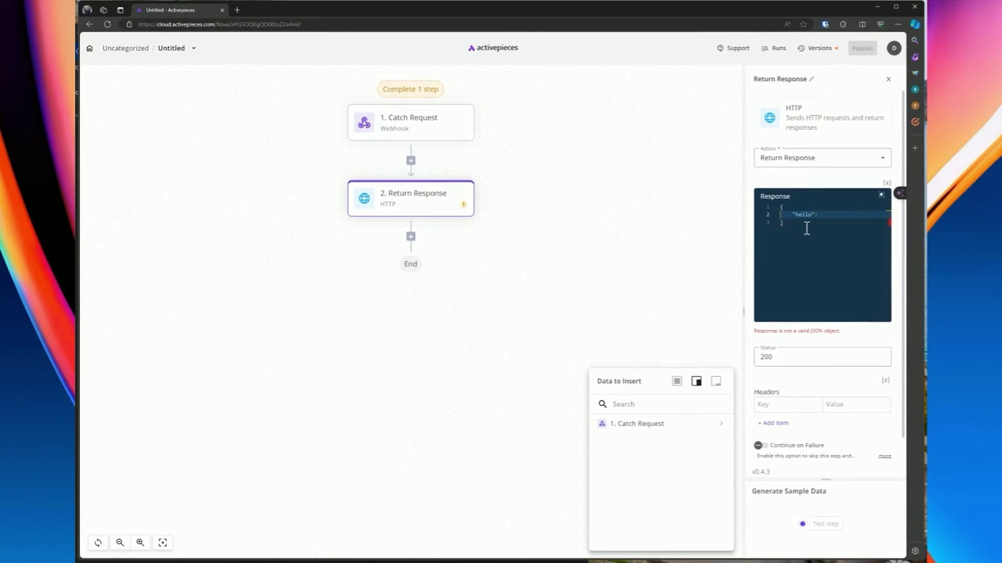
type("ello\": \"")
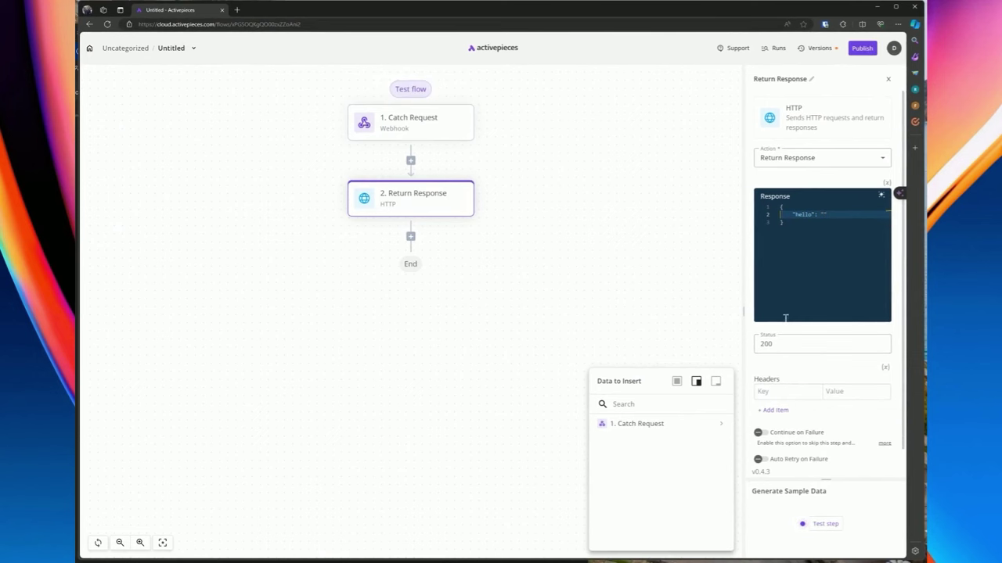
left_click(634, 425)
left_click(640, 447)
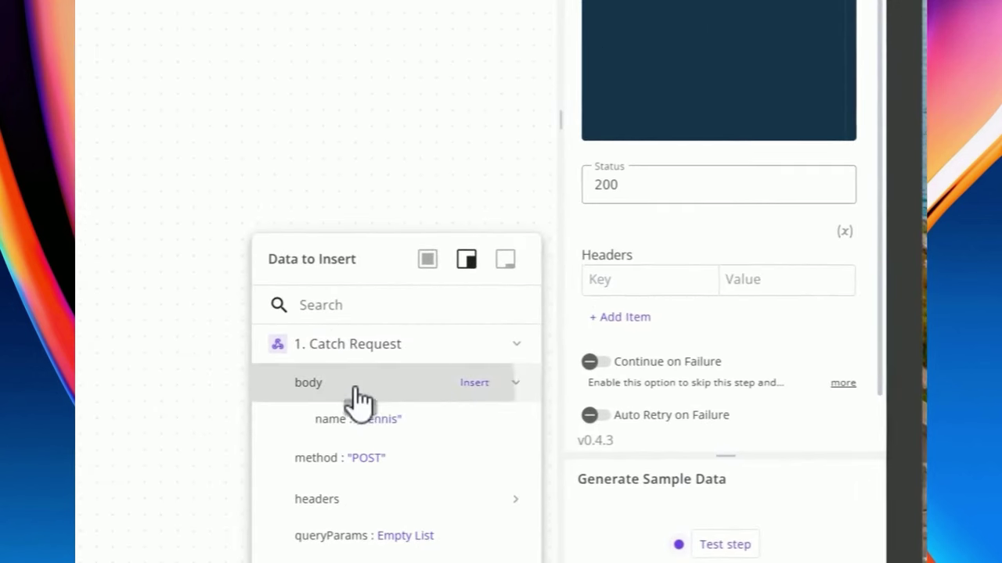
left_click(386, 421)
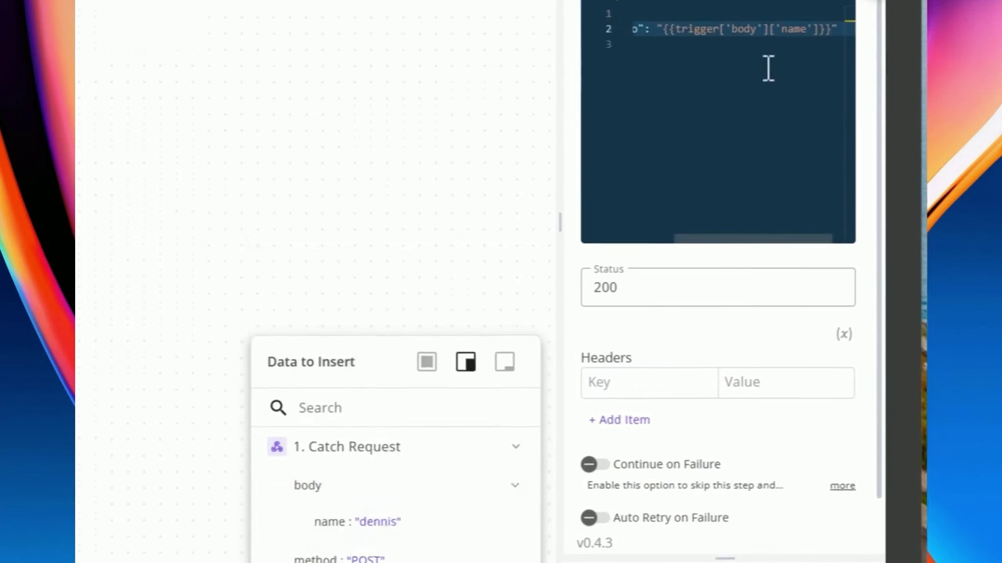
Prefix the name value with 'hello' and publish the flow
left_click_drag(732, 349, 698, 178)
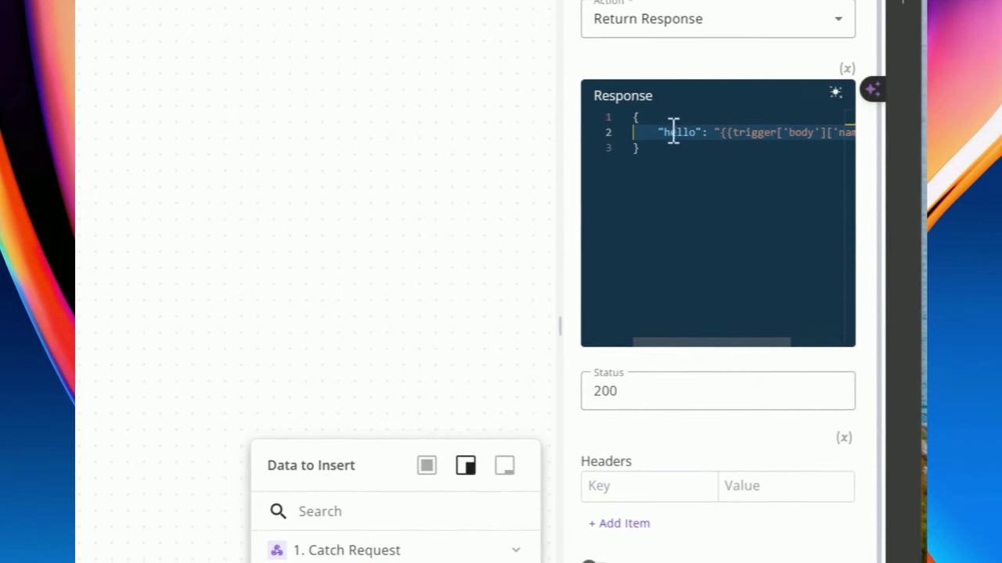
left_click(678, 170)
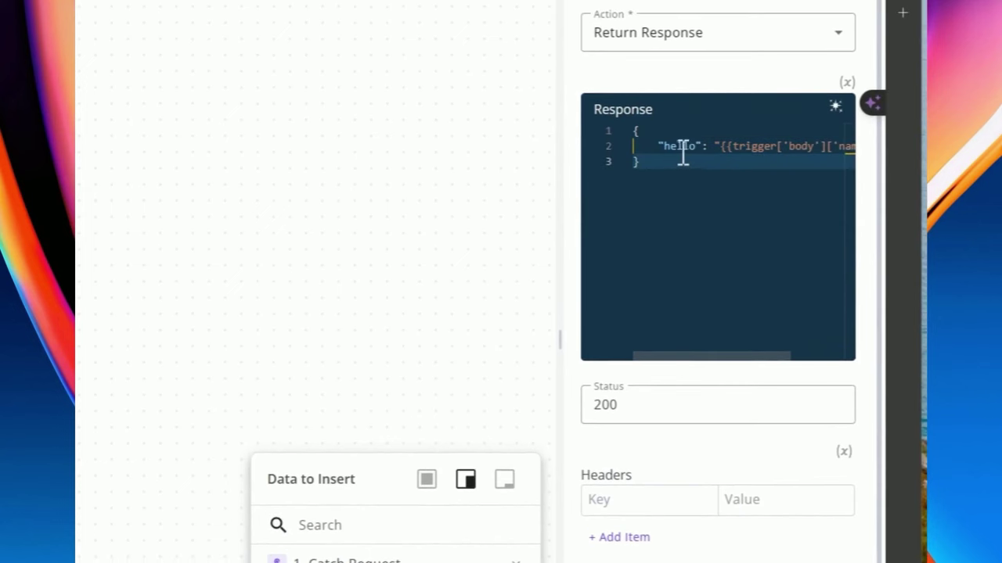
mouse_move(737, 348)
left_mouse_down()
mouse_move(795, 356)
mouse_move(753, 354)
left_mouse_up()
left_click(706, 146)
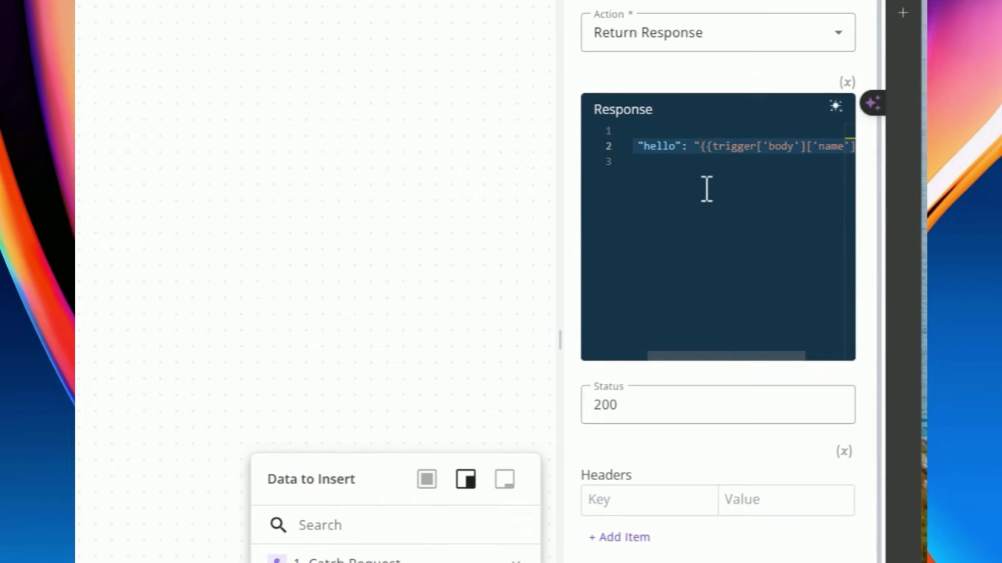
type("hello")
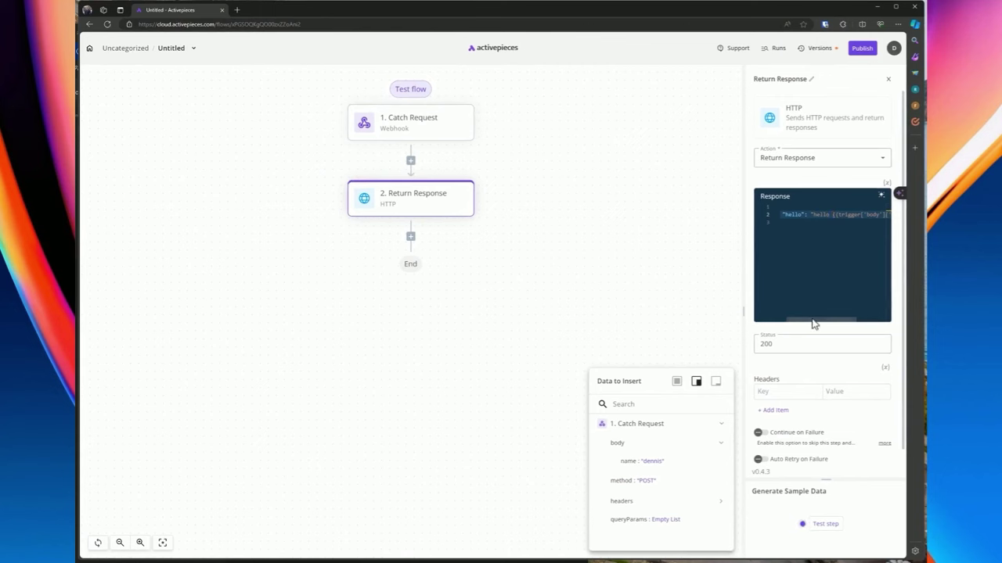
left_click_drag(814, 324, 861, 322)
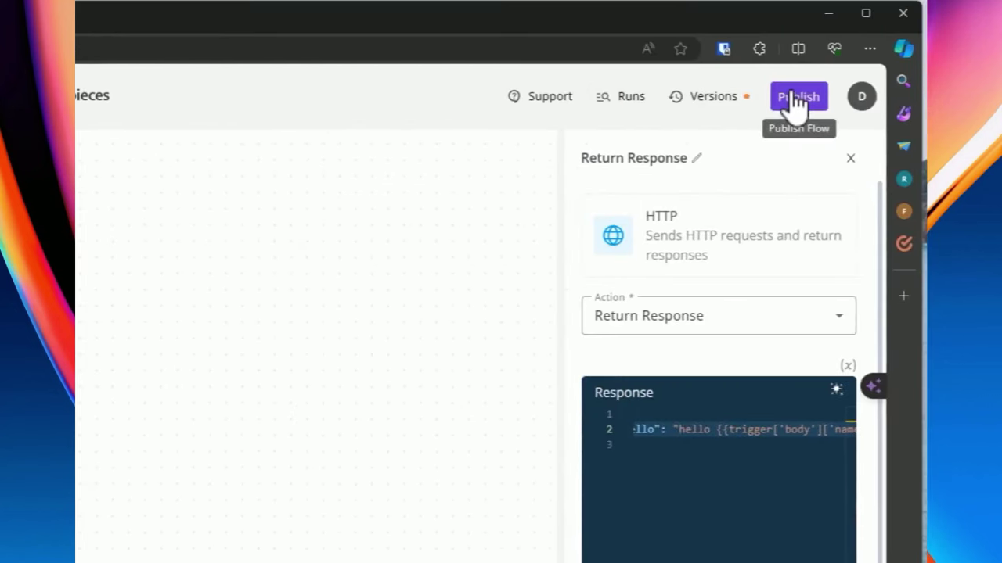
left_click(794, 97)
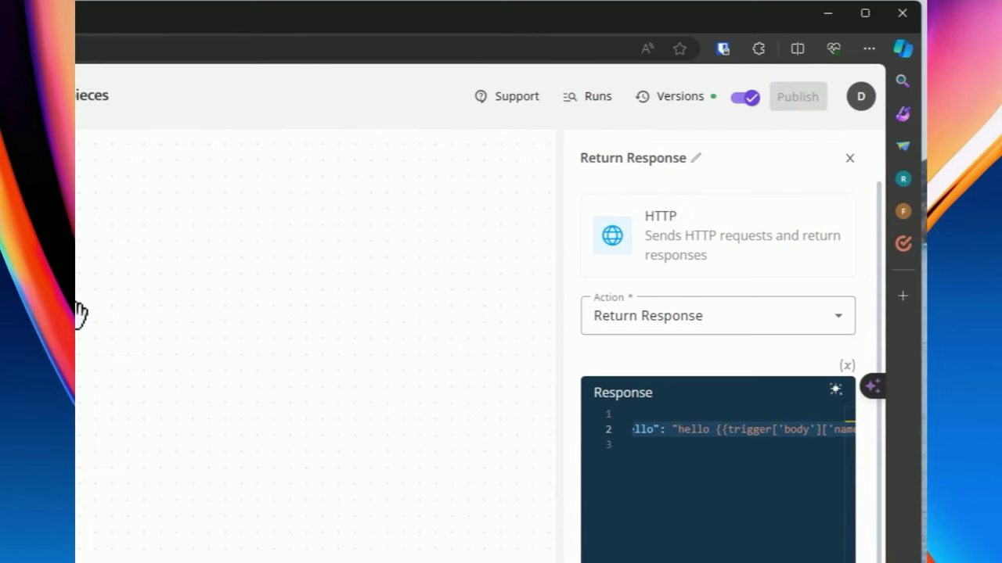
left_click(269, 273)
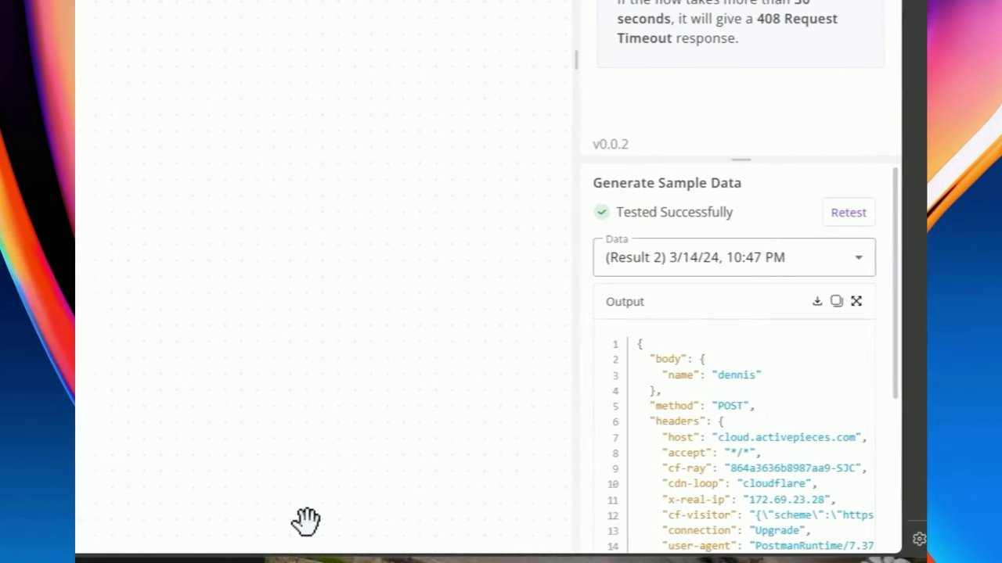
key("alt+Tab")
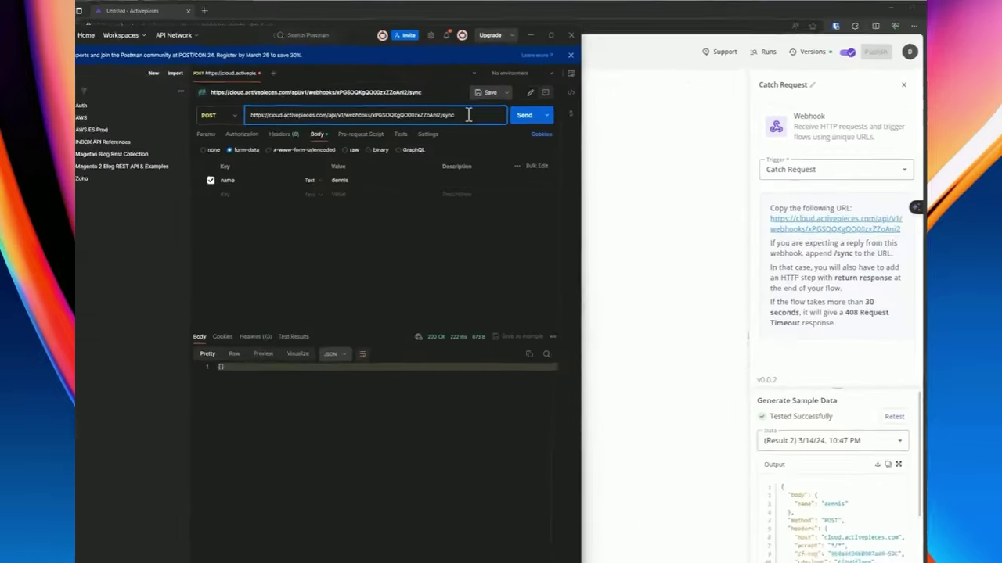
Send the request to the /sync webhook URL and check the 'hello dennis' JSON reply
left_click_drag(468, 115, 441, 115)
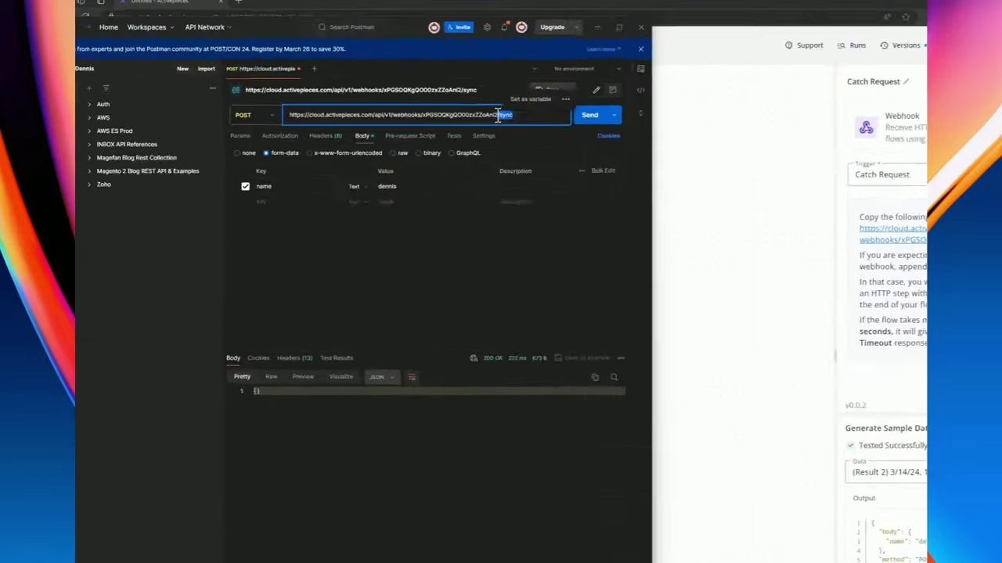
left_click(453, 224)
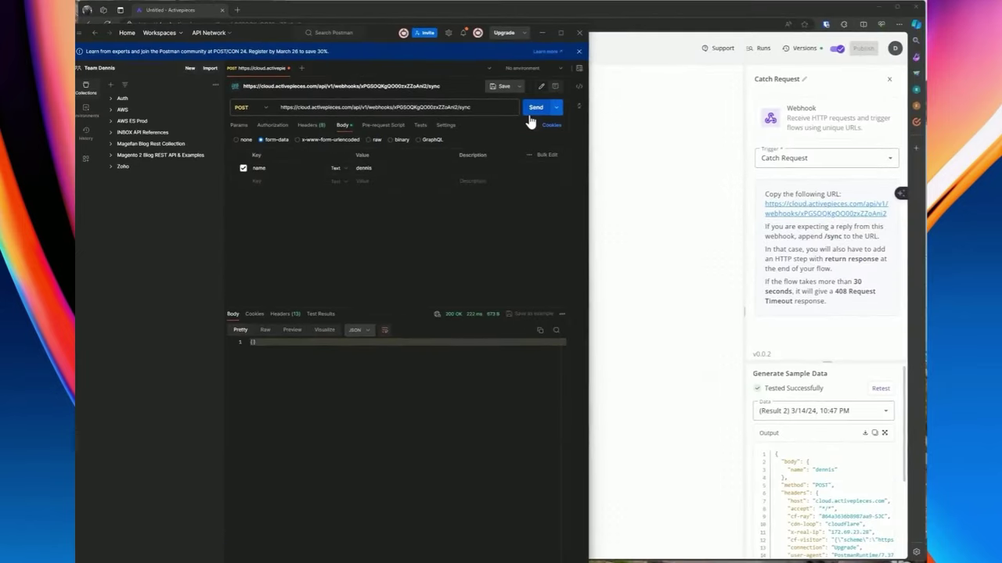
left_click(532, 111)
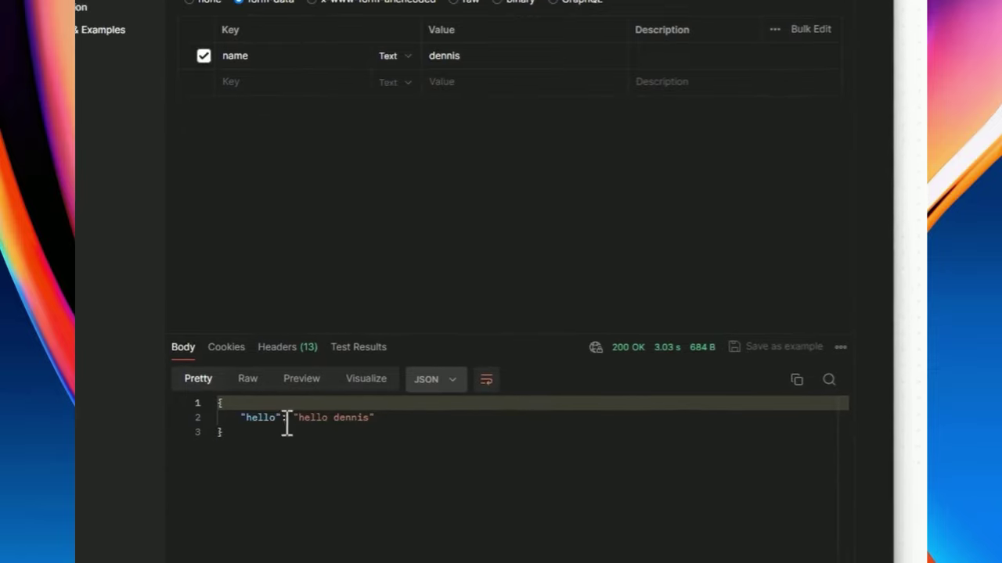
left_click(265, 419)
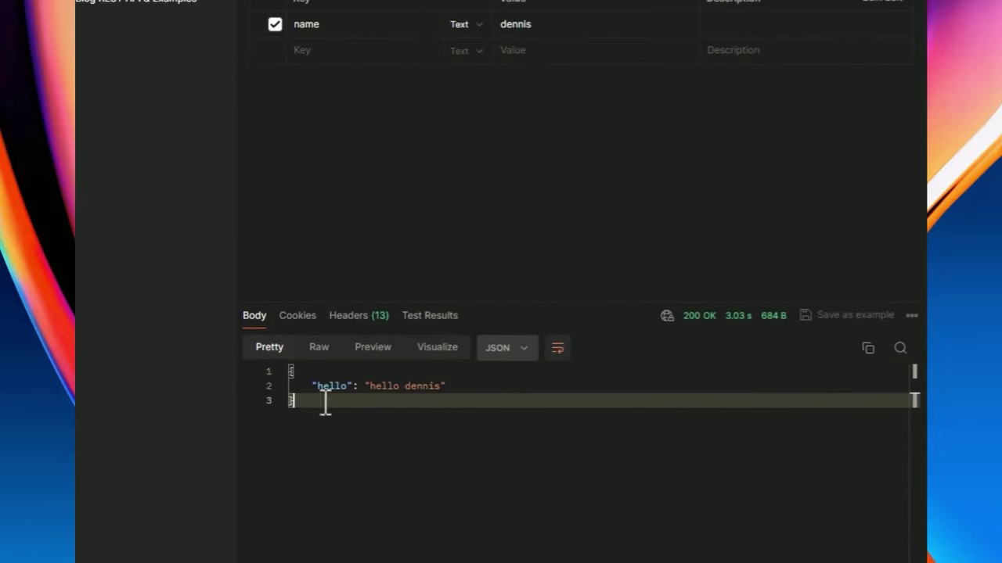
double_click(323, 386)
left_click(384, 389)
double_click(385, 387)
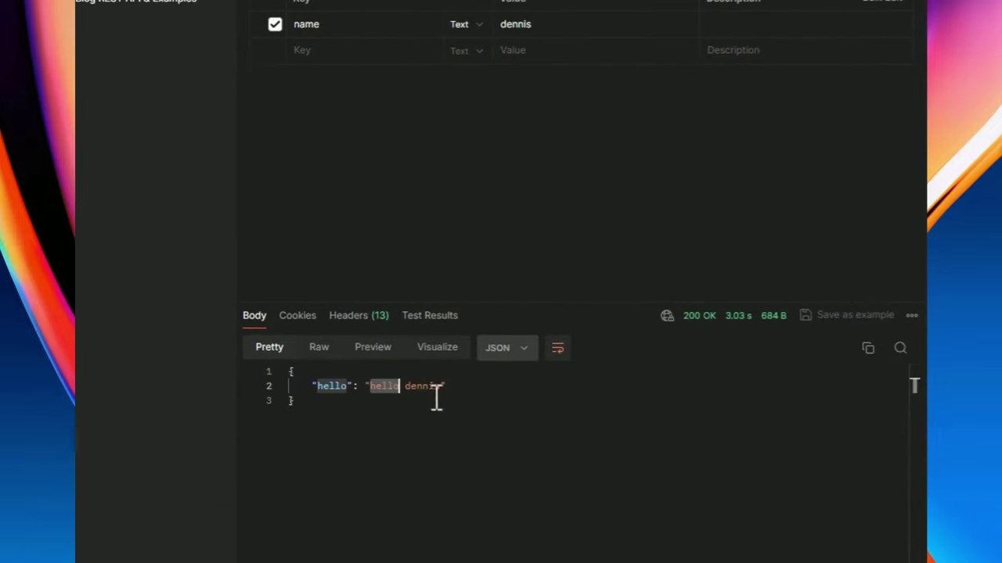
double_click(431, 387)
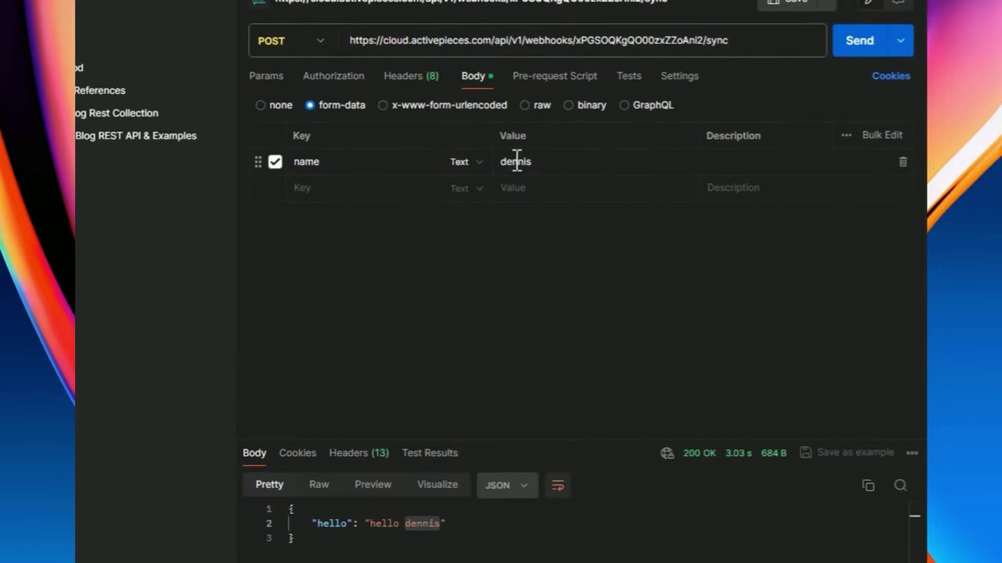
Change the form-data name value to 'rob' and resend, getting 'hello rob' back
double_click(515, 24)
type("rob")
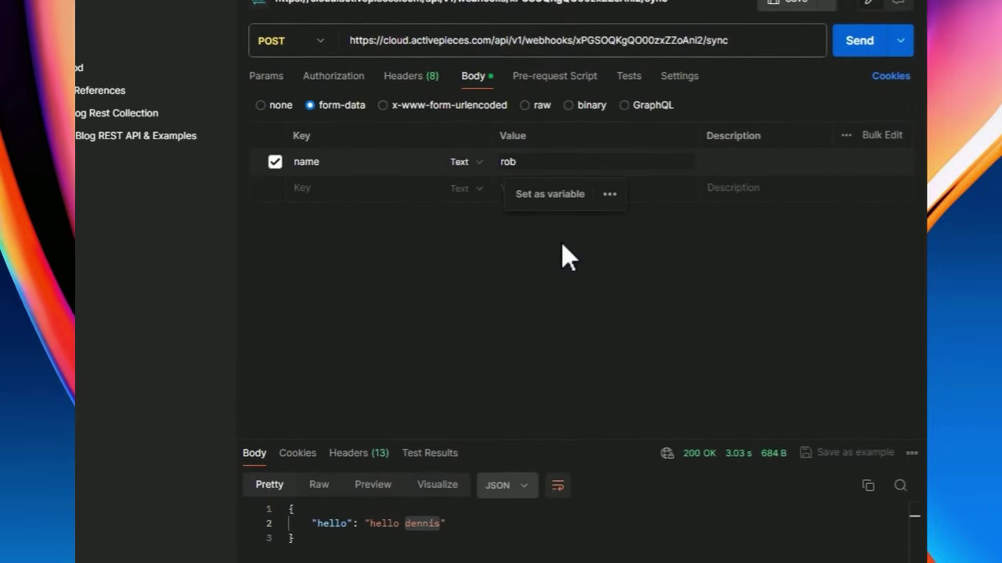
left_click(857, 94)
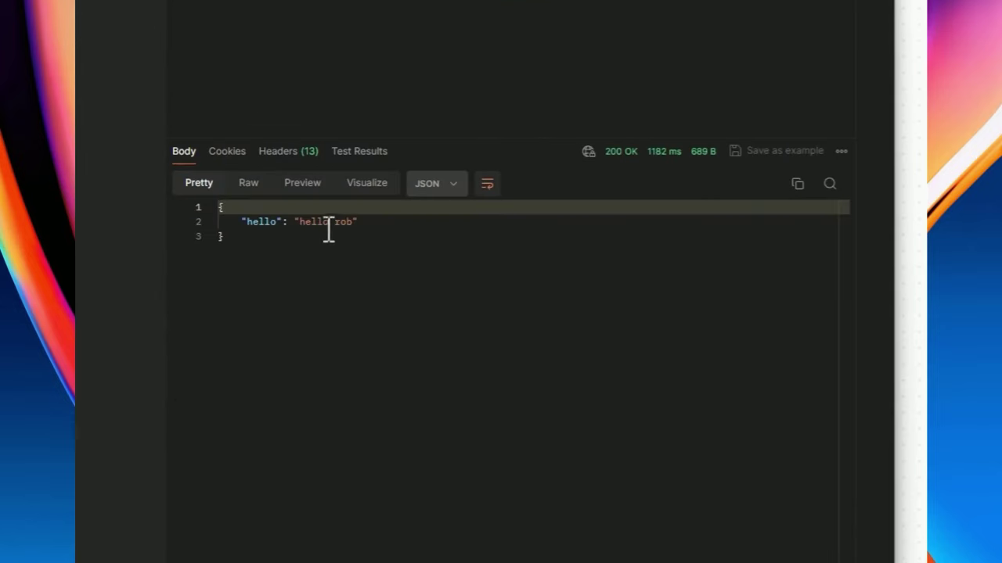
left_click(352, 261)
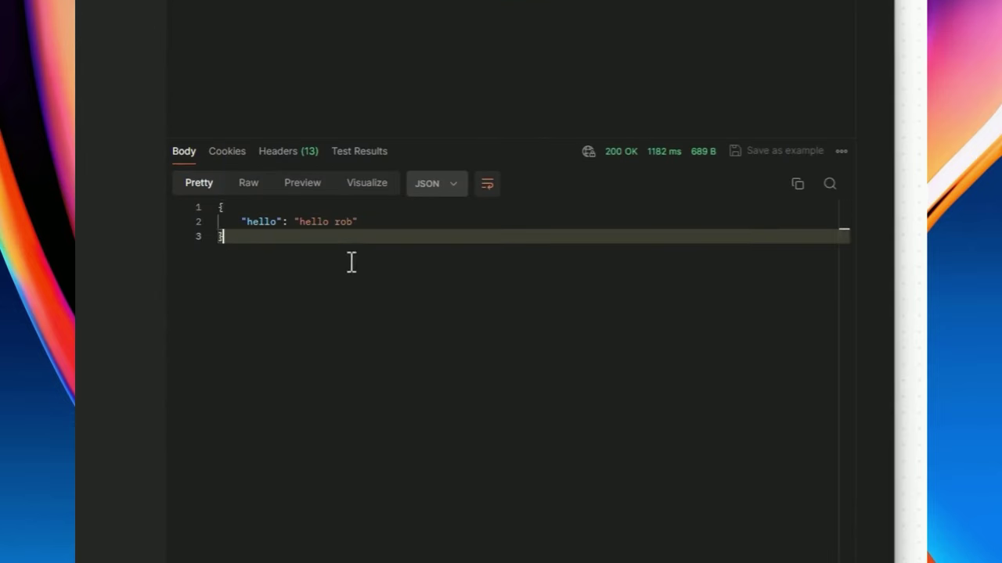
scroll(329, 230, "up", 1)
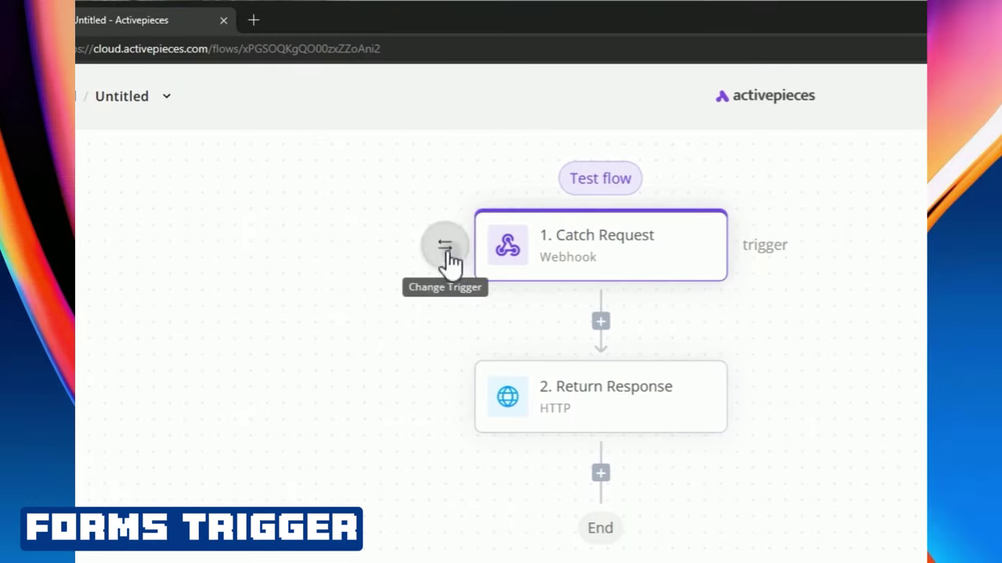
Switch the trigger to Forms (BETA) On Form Submission and copy its form URL
left_click(463, 252)
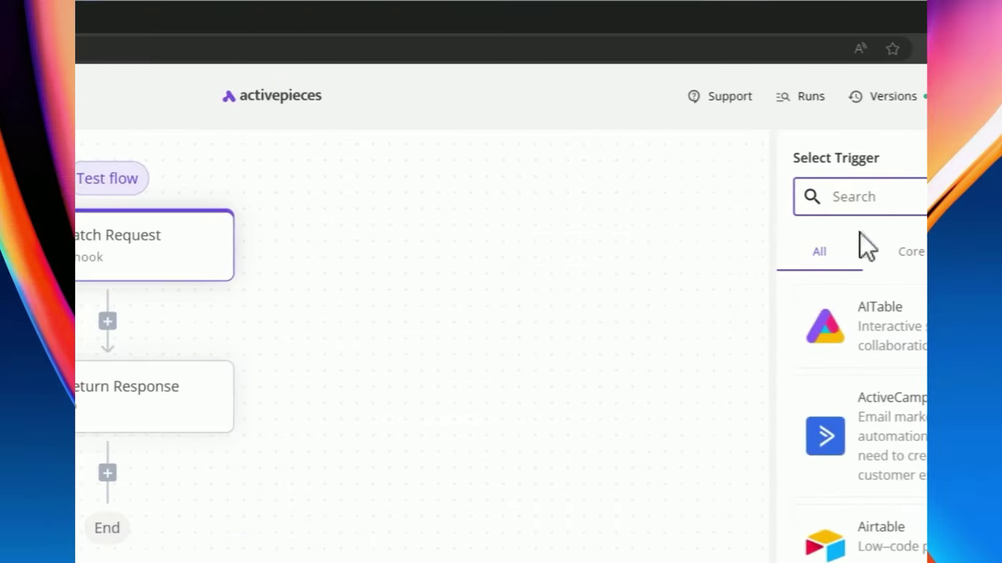
type("form")
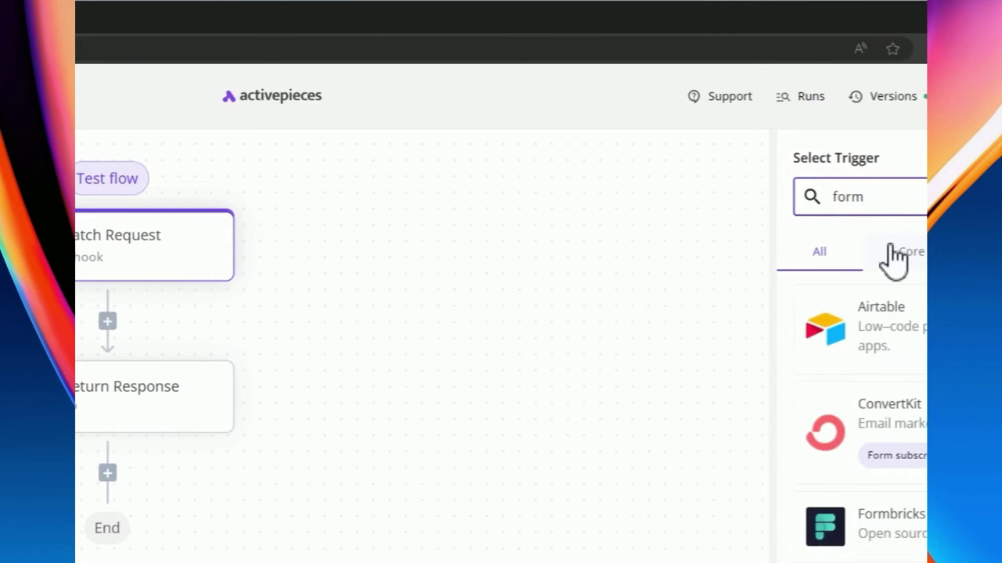
type("s")
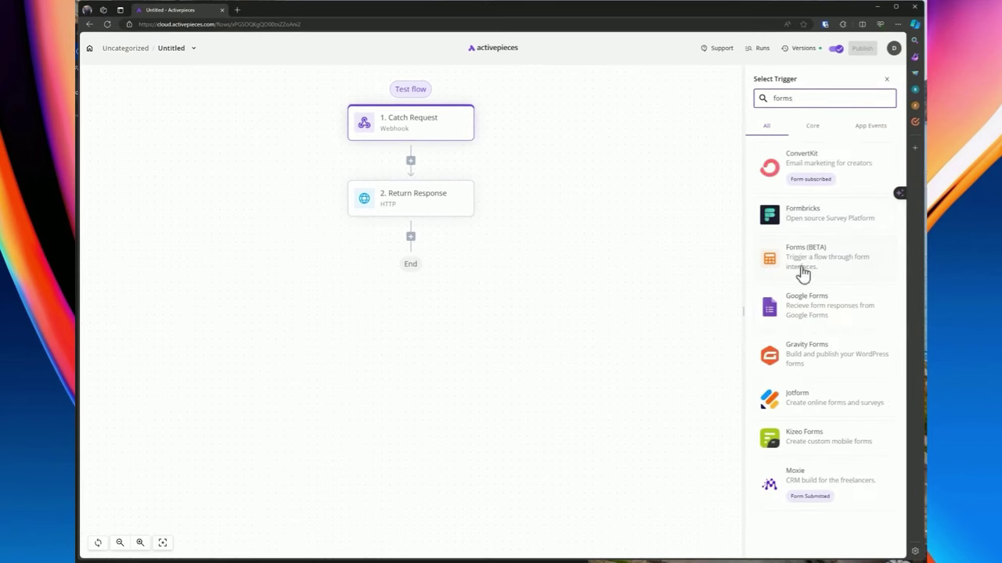
left_click(799, 263)
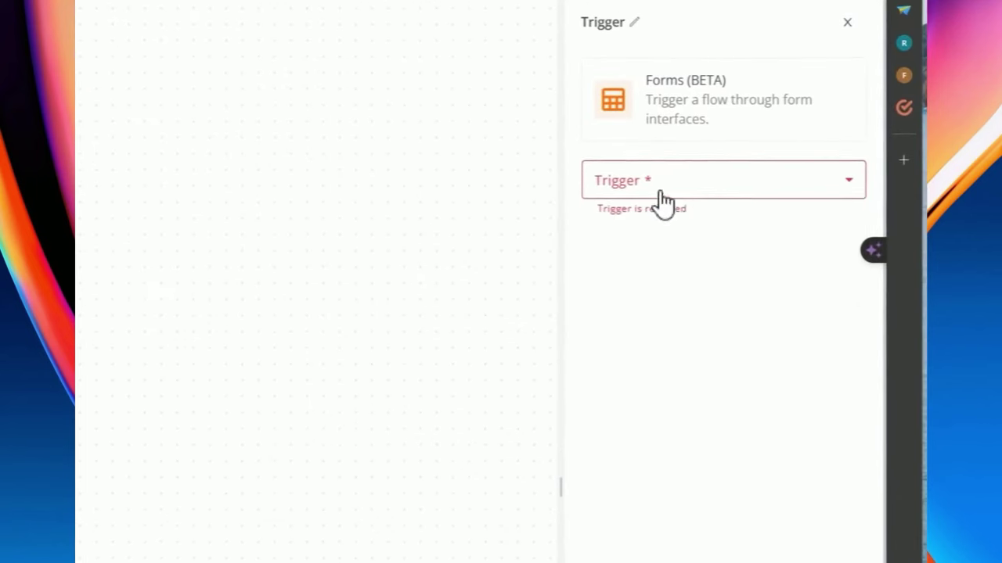
left_click(660, 191)
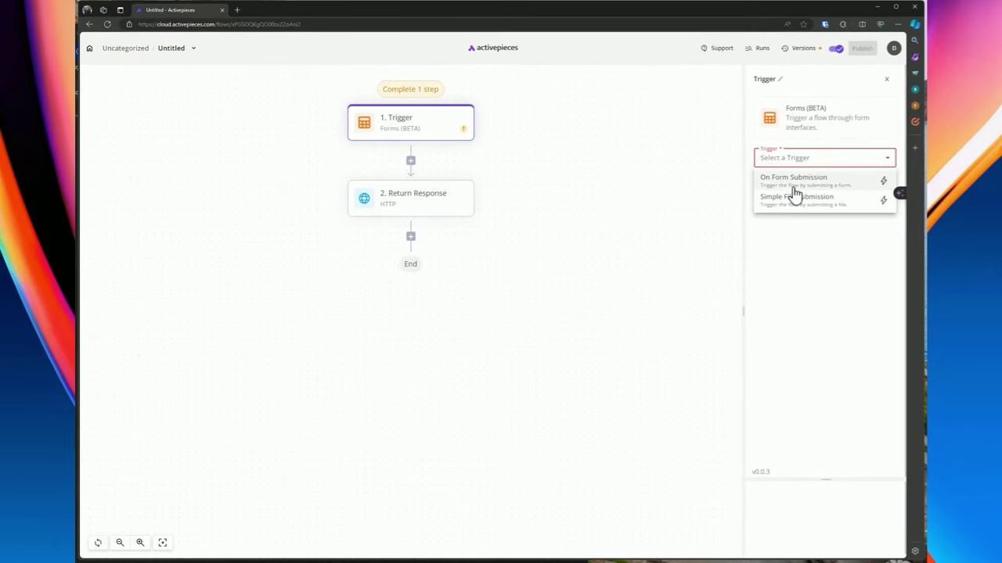
left_click(775, 184)
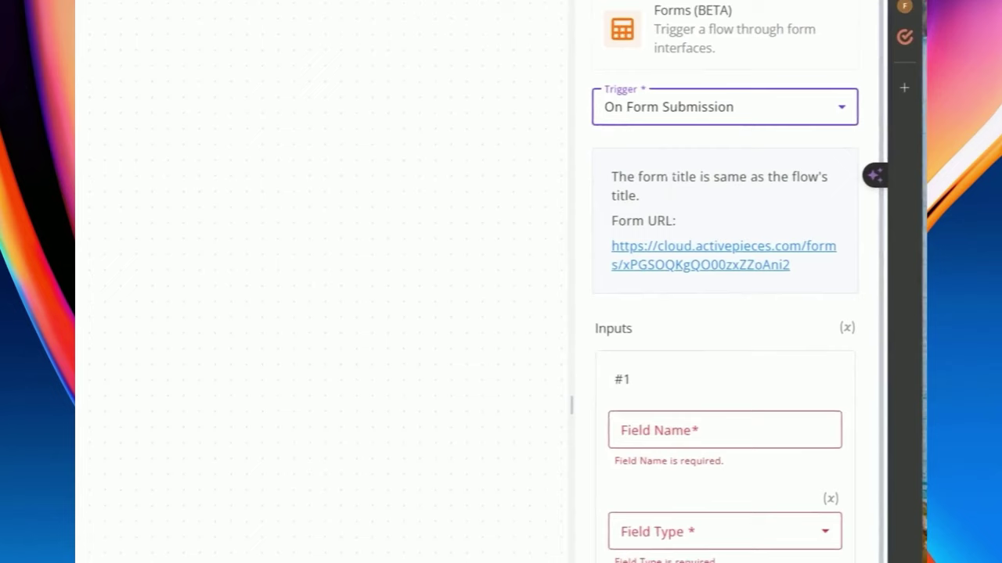
right_click(656, 251)
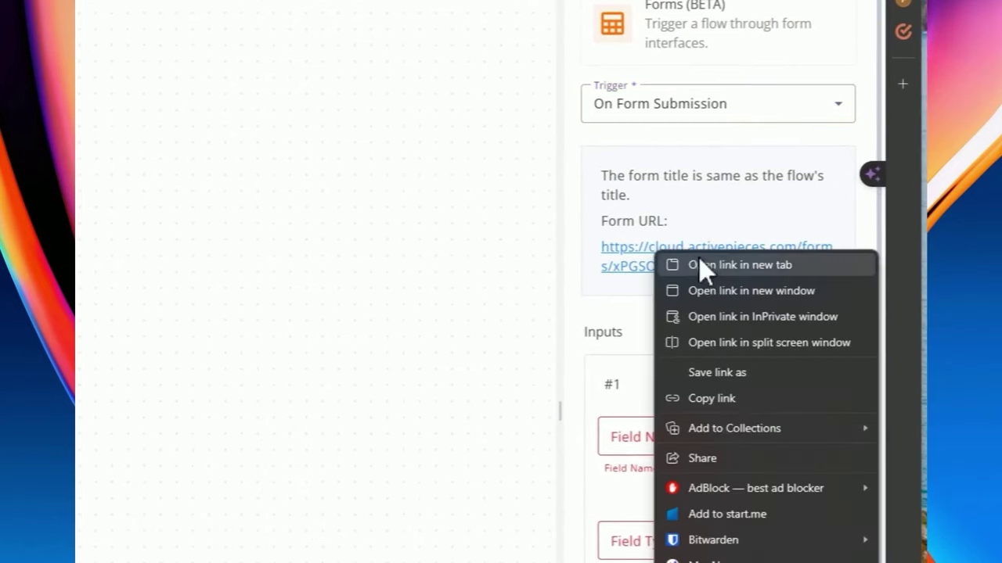
left_click(702, 238)
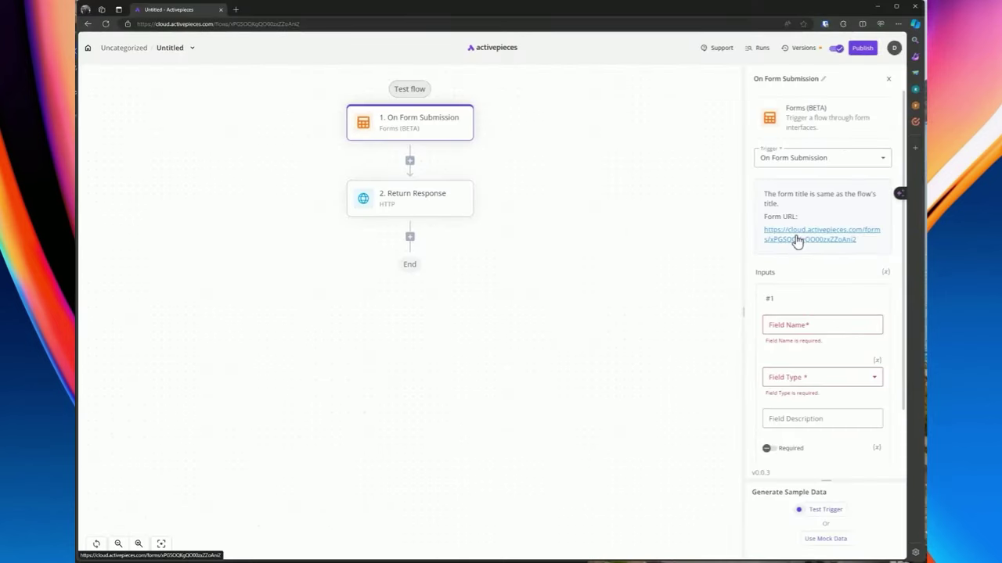
right_click(797, 241)
left_click(817, 309)
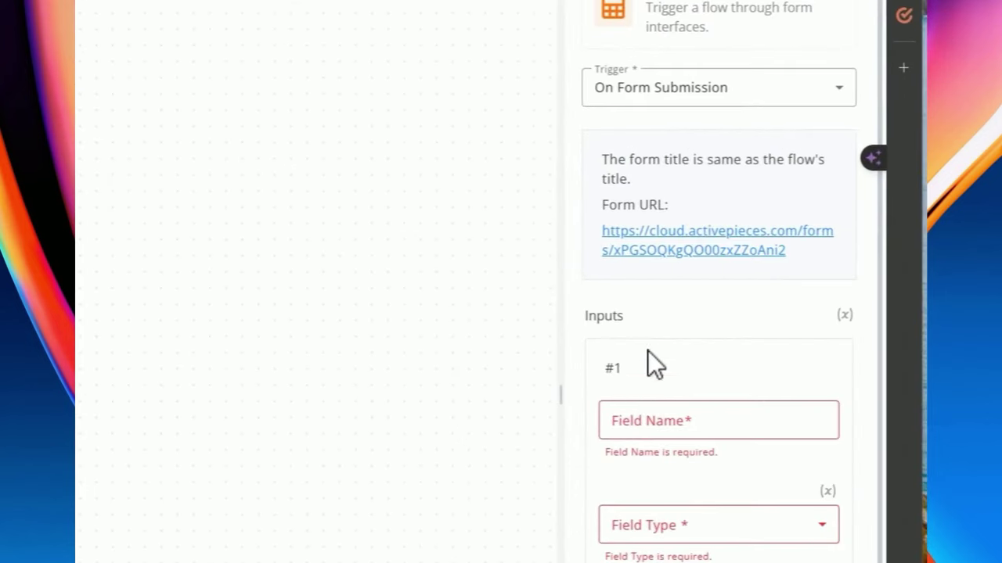
scroll(786, 289, "down", 2)
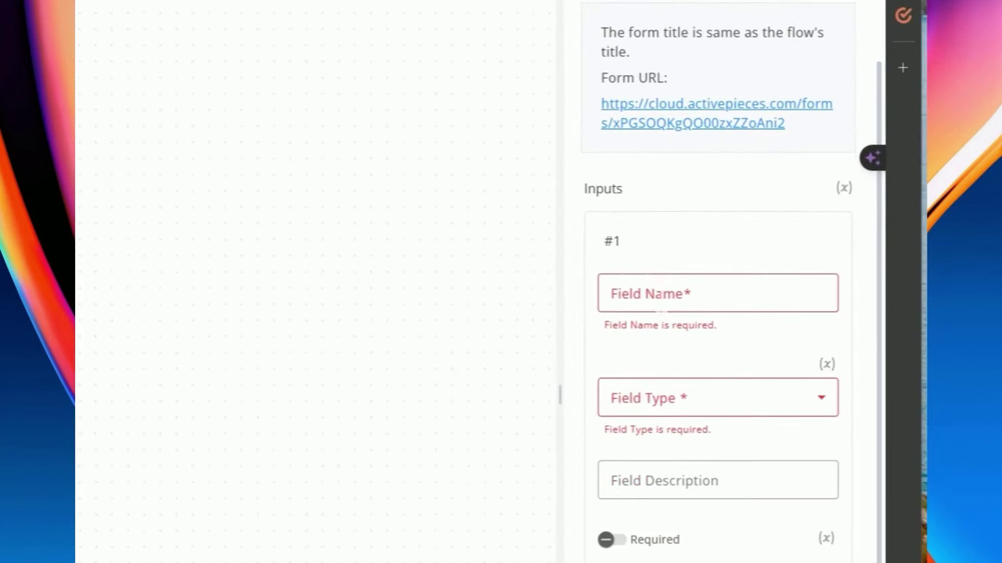
Add a Text input field named 'name' with the description 'Name:'
left_click(654, 294)
type("name")
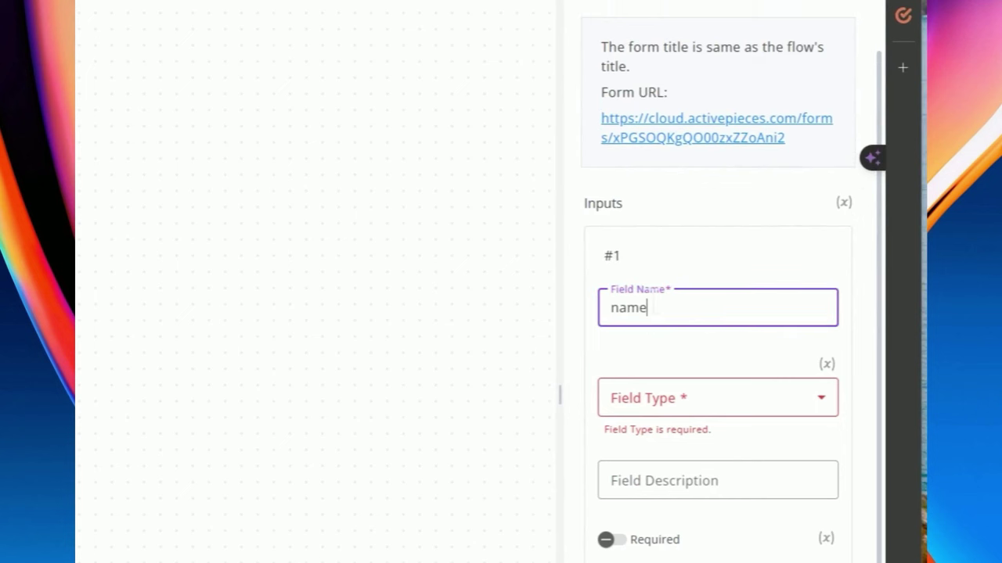
left_click(661, 403)
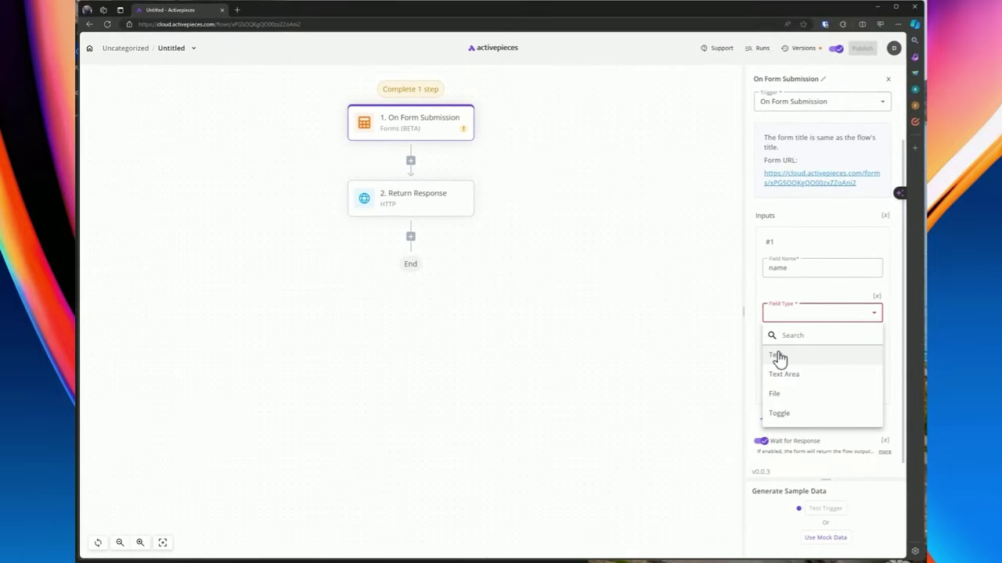
left_click(785, 416)
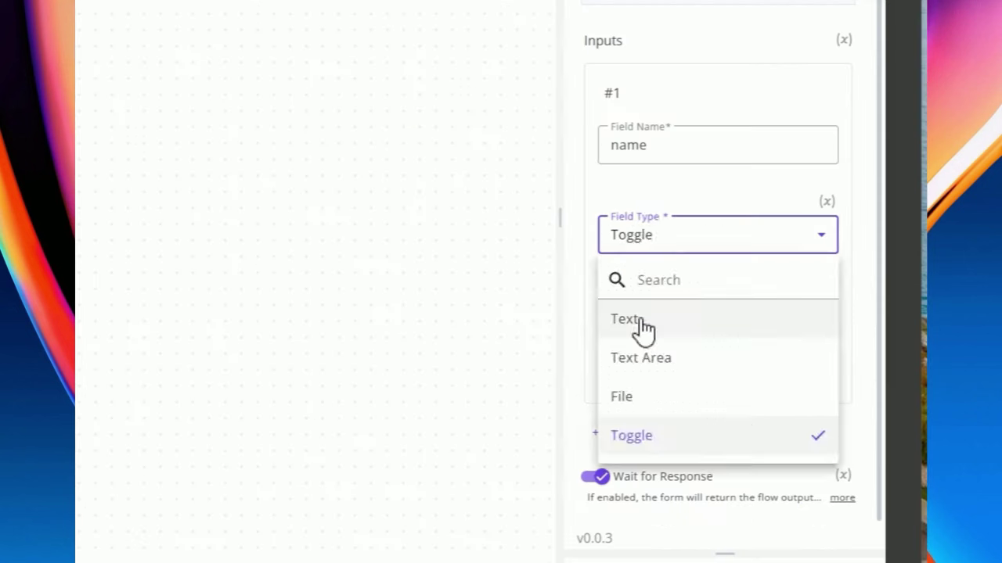
left_click(784, 358)
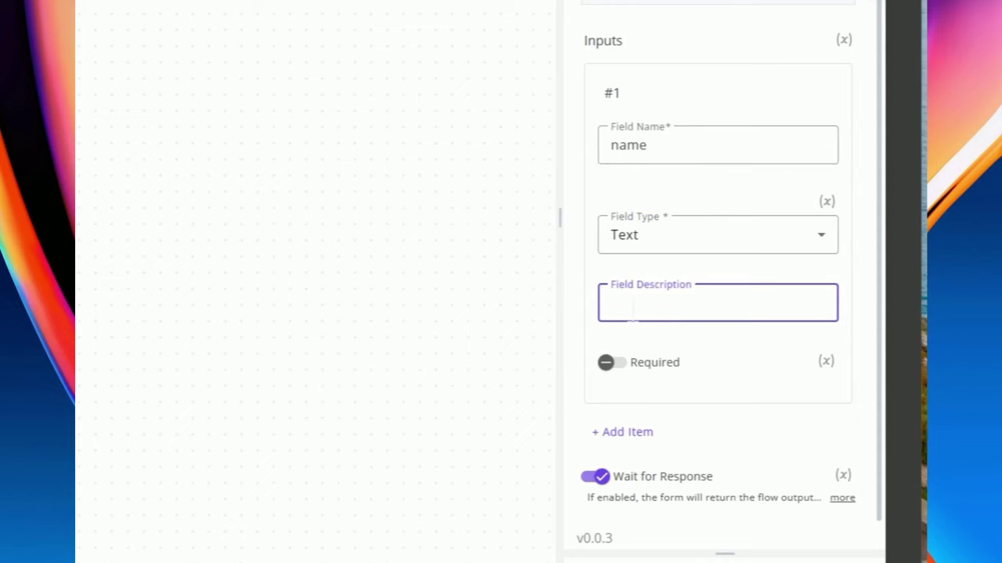
type("Name:")
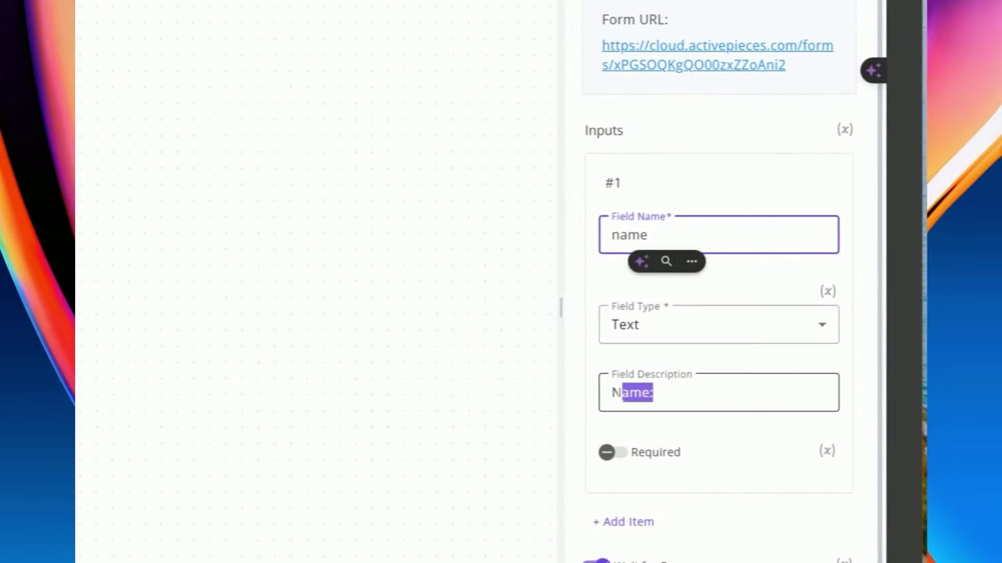
left_click_drag(622, 393, 612, 394)
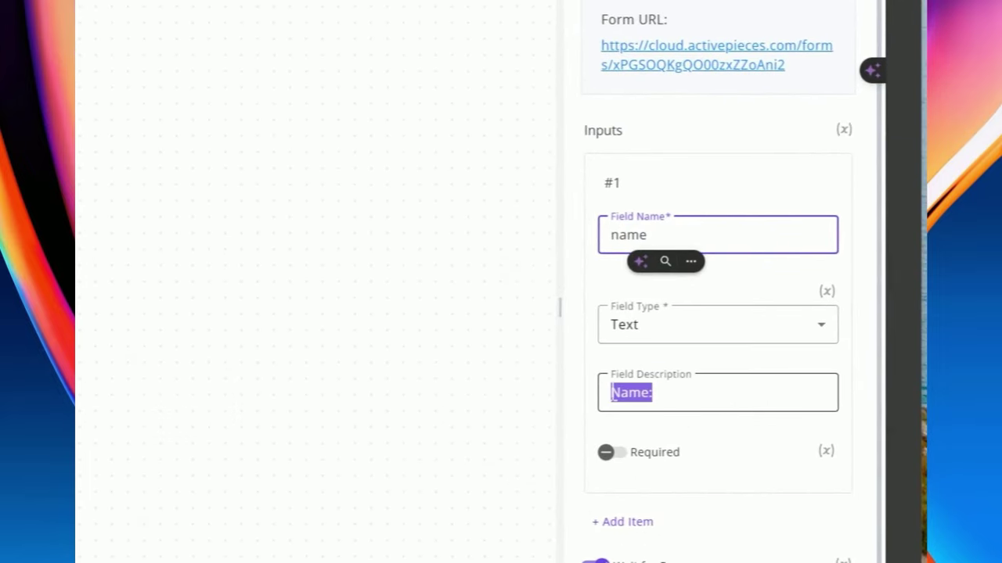
Publish the flow and open the form URL in a new tab
scroll(716, 161, "up", 2)
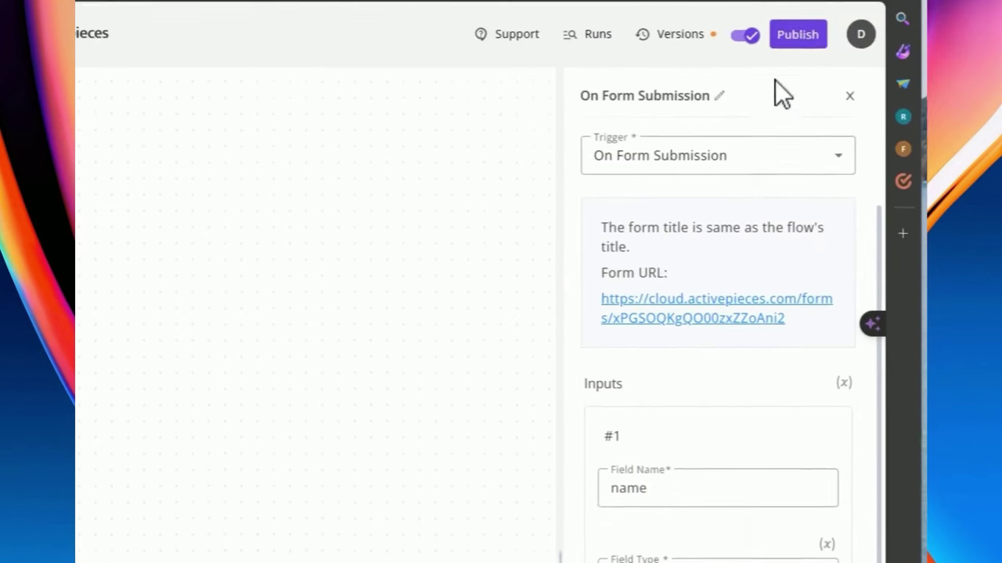
left_click(803, 103)
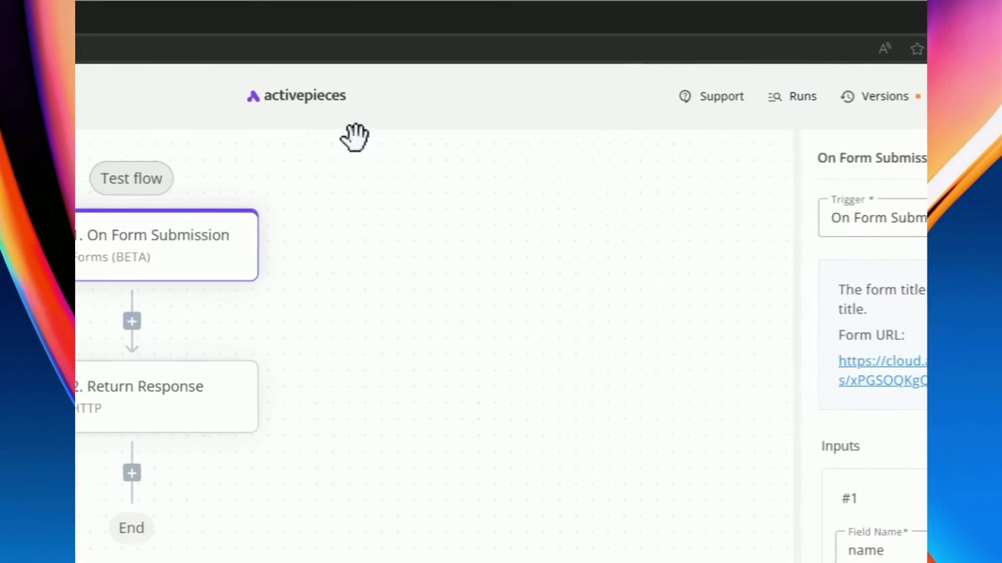
right_click(644, 381)
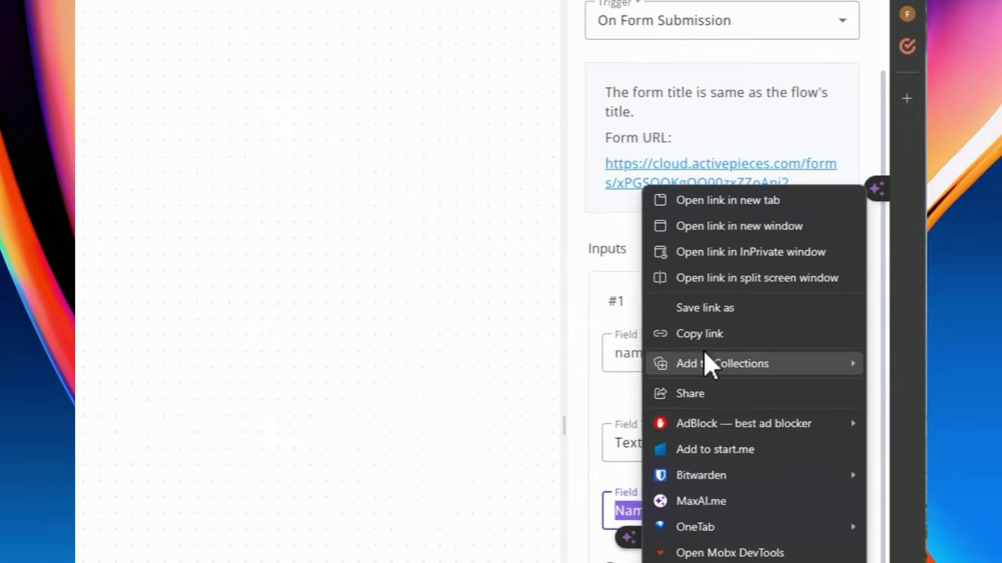
left_click(695, 338)
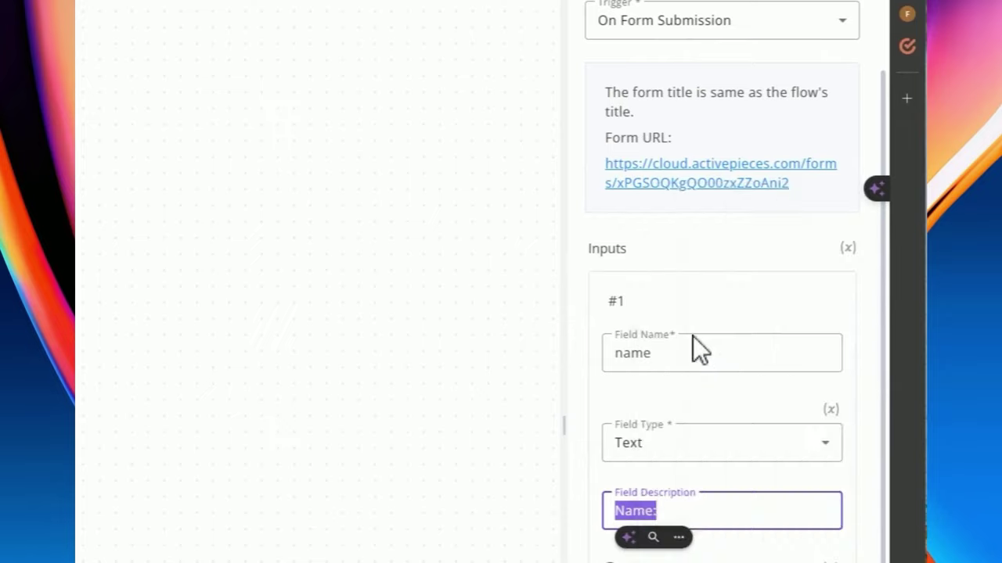
left_click(269, 11)
left_click(285, 48)
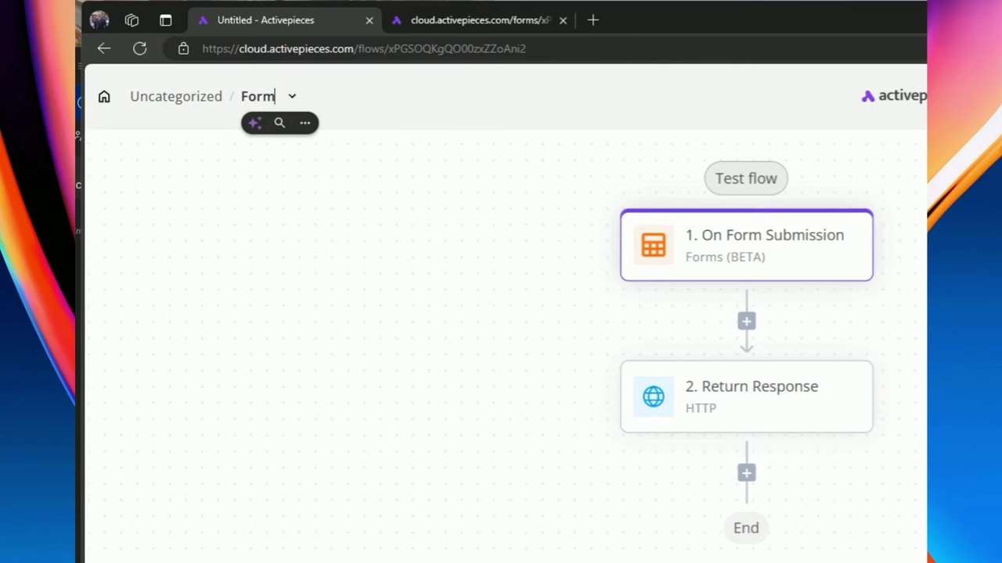
Reload the published Form Test page and submit it with a name entered
type("Test")
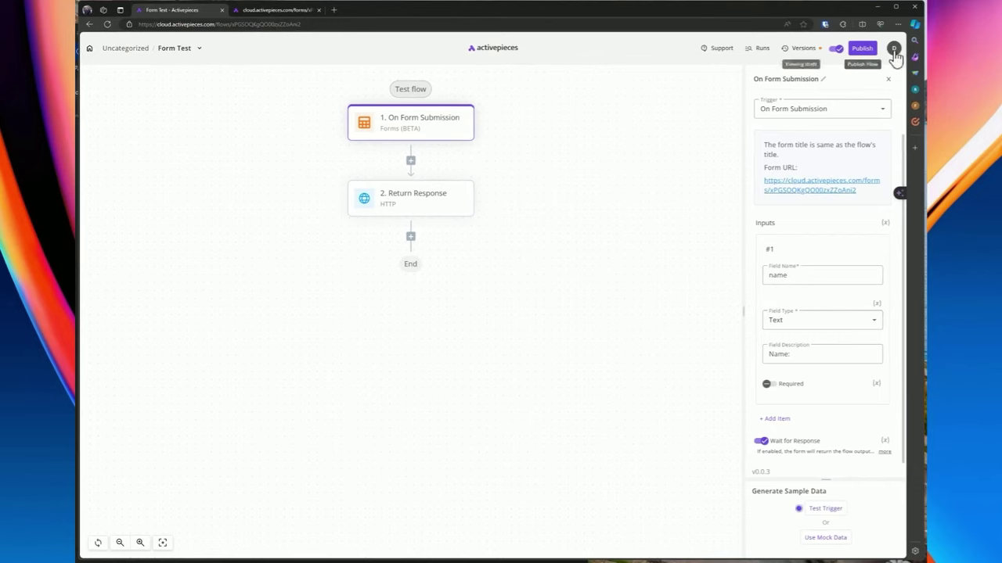
left_click(259, 11)
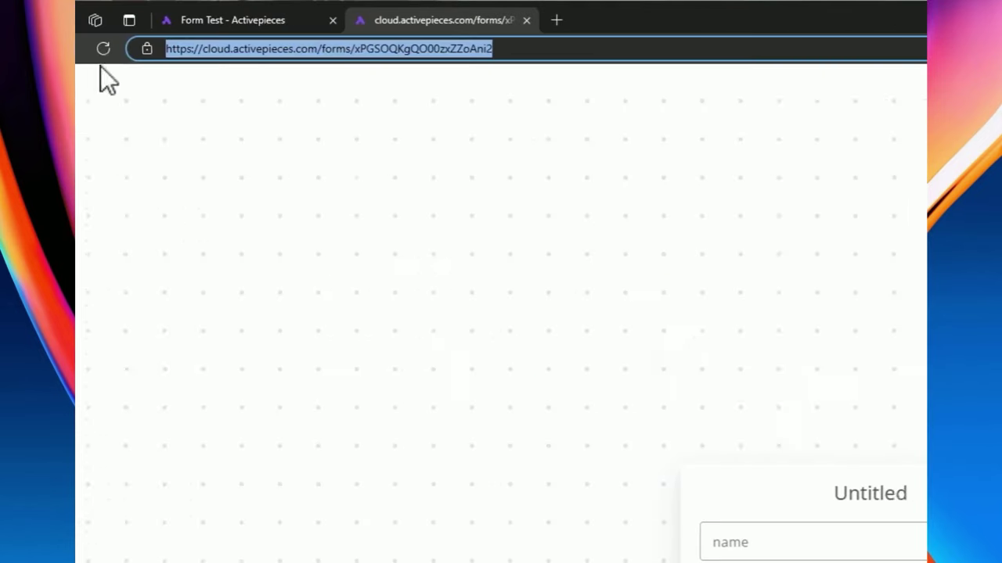
left_click(139, 48)
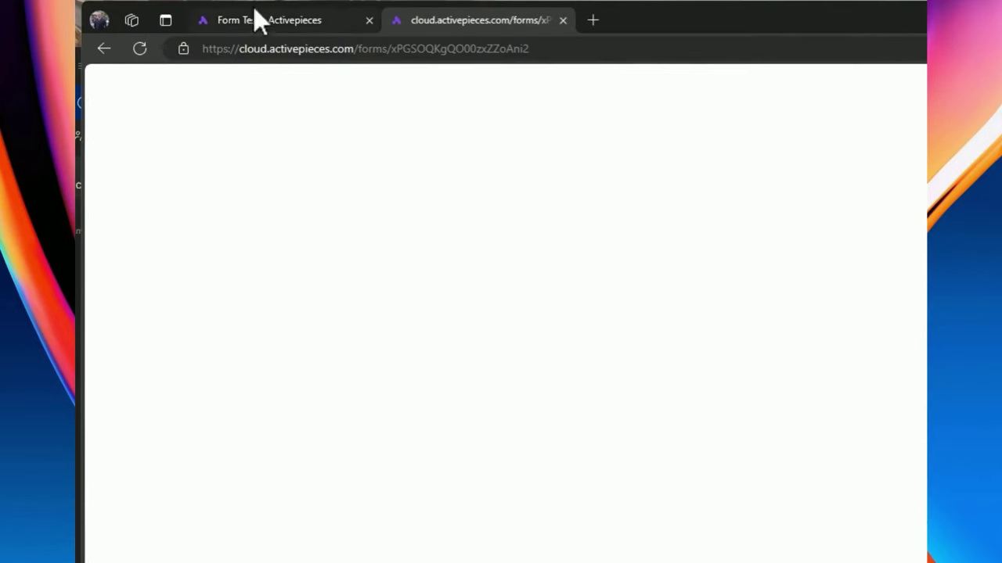
left_click_drag(644, 395, 716, 395)
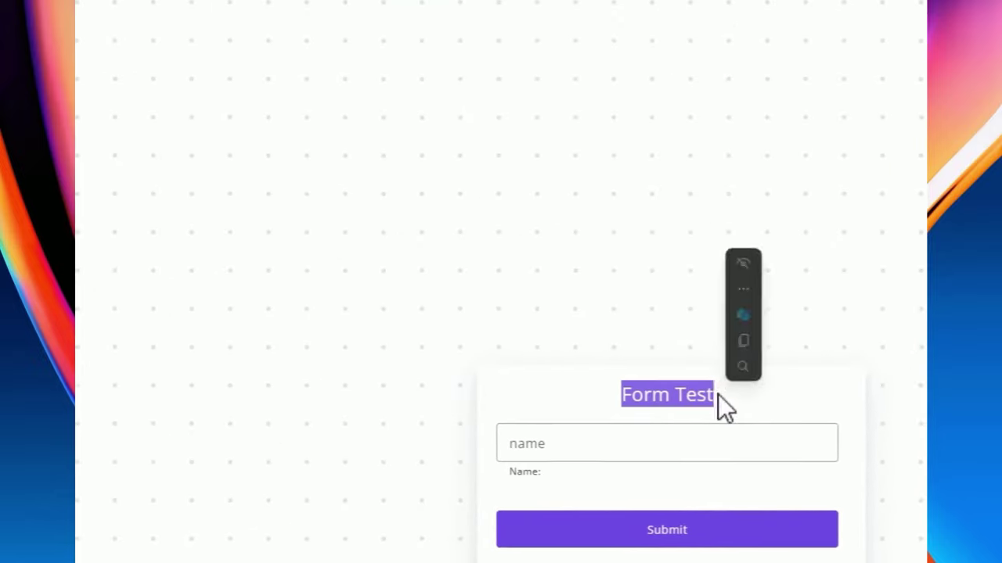
scroll(618, 436, "down", 1)
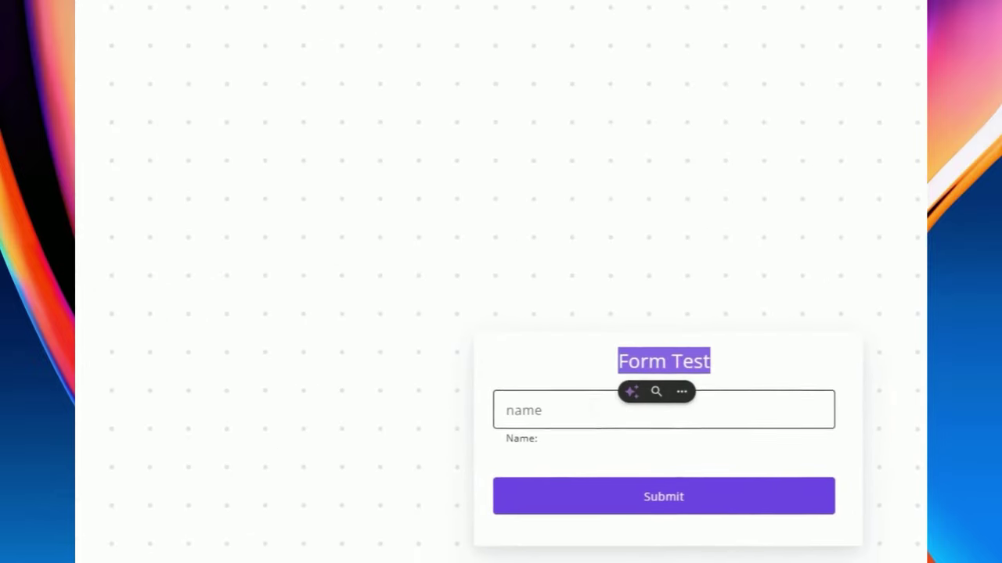
left_click(619, 407)
scroll(664, 423, "down", 1)
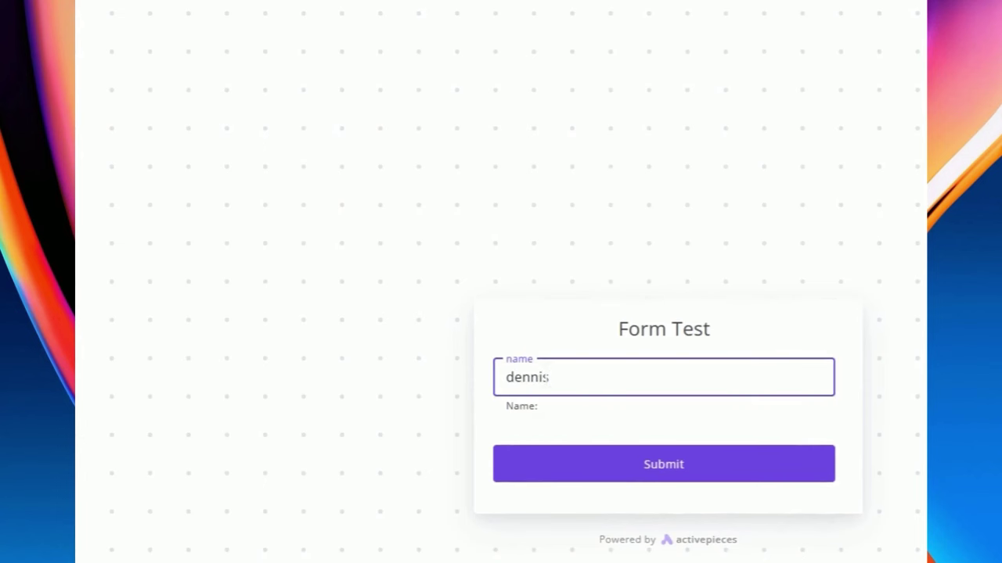
key("Return")
scroll(457, 209, "down", 1)
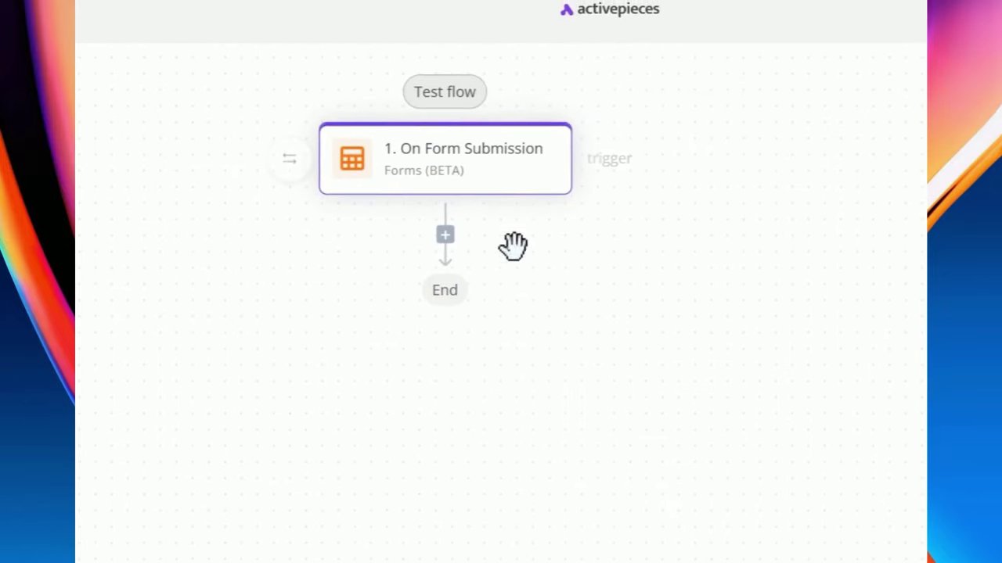
Add a Forms (BETA) Respond with a Markdown step after the trigger, with the text 'hello'
left_click(287, 18)
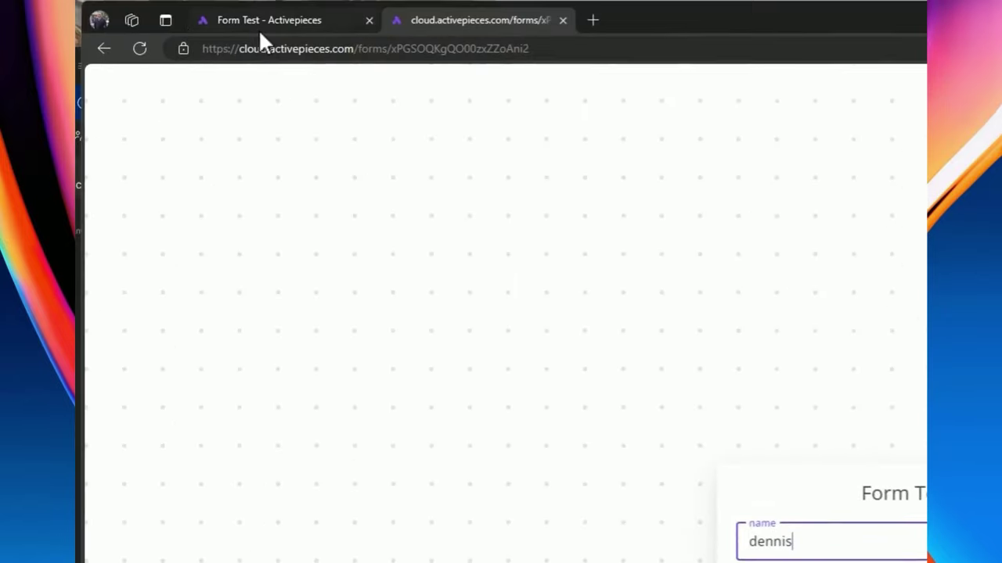
left_click(249, 6)
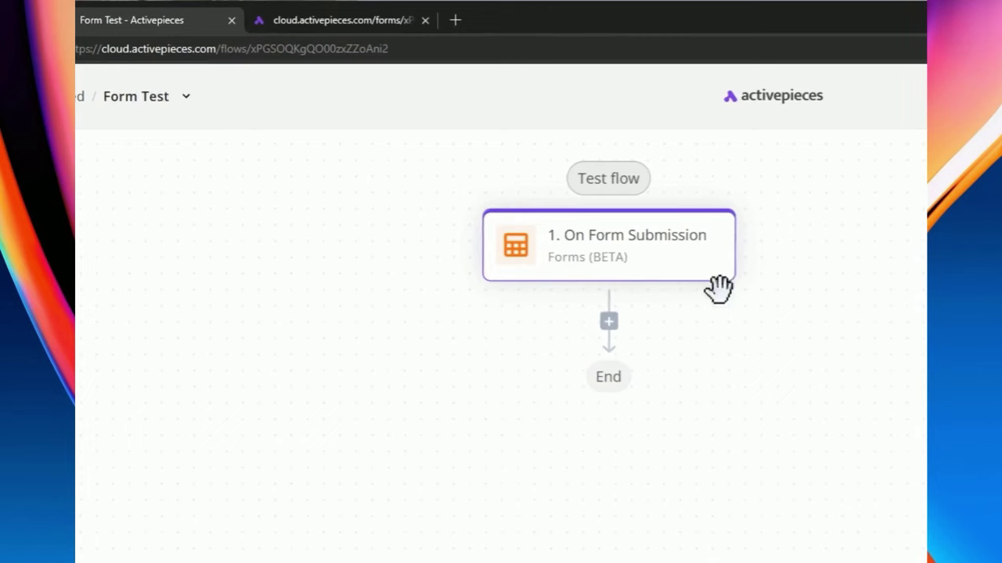
left_click(598, 323)
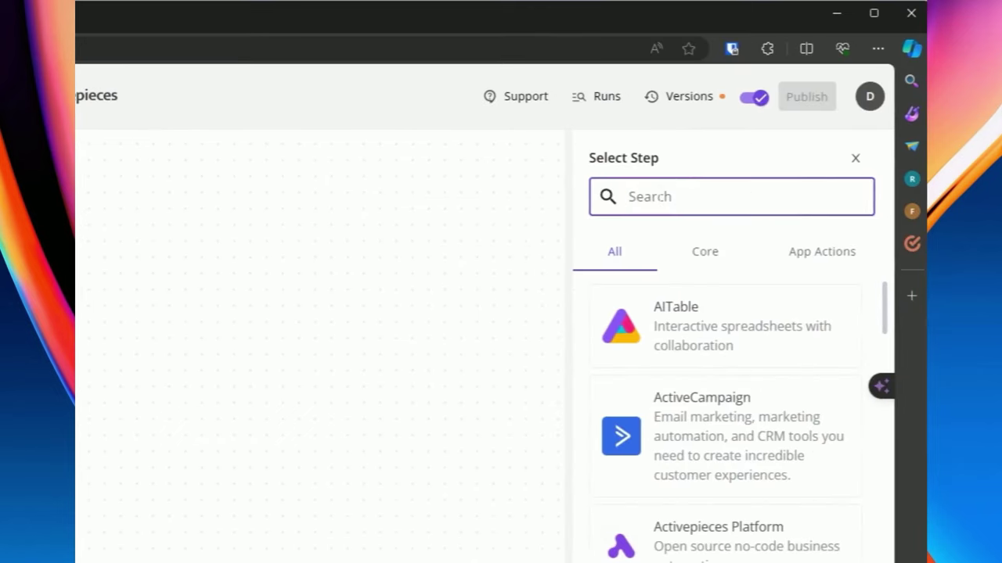
type("fo")
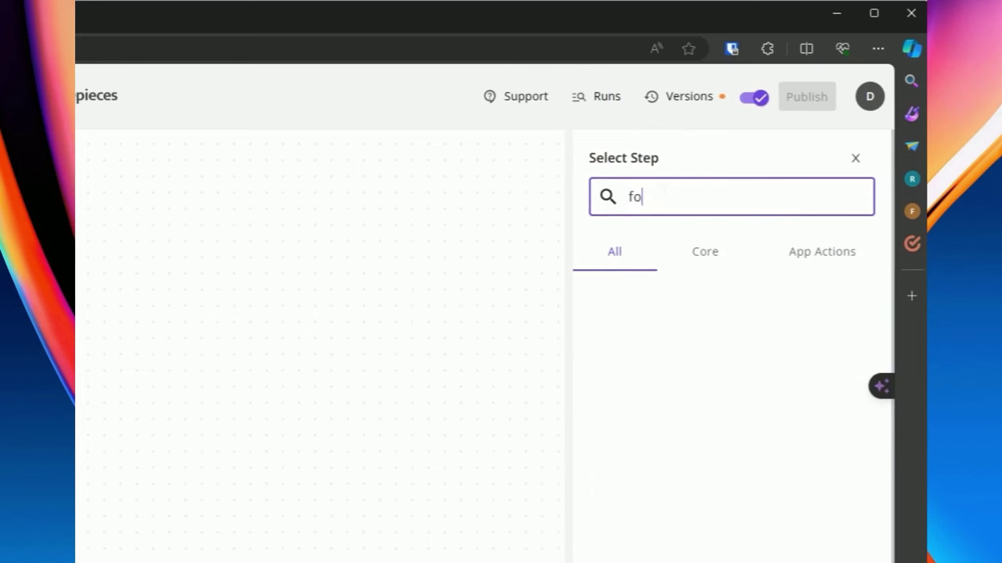
type("rms")
left_click(661, 301)
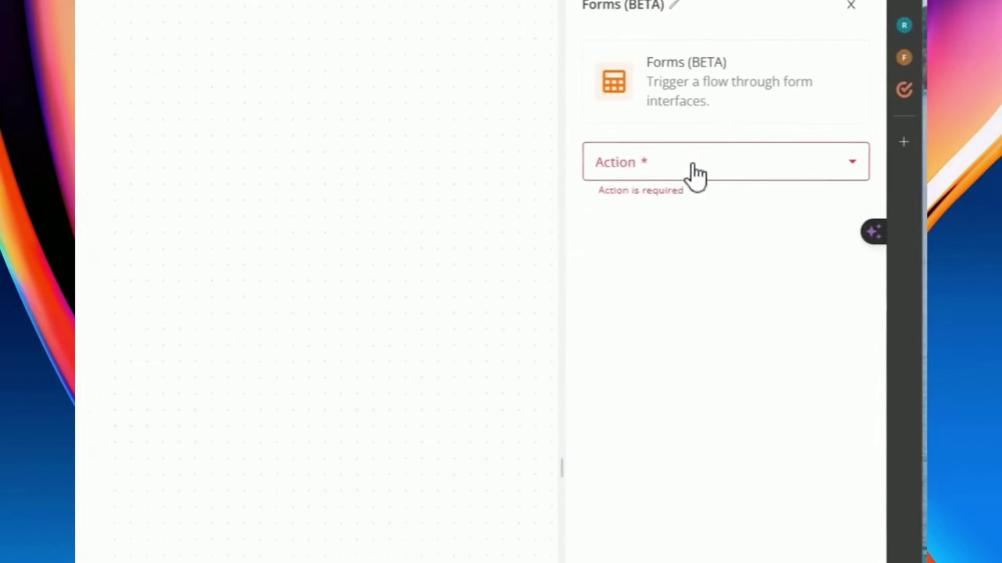
left_click(698, 322)
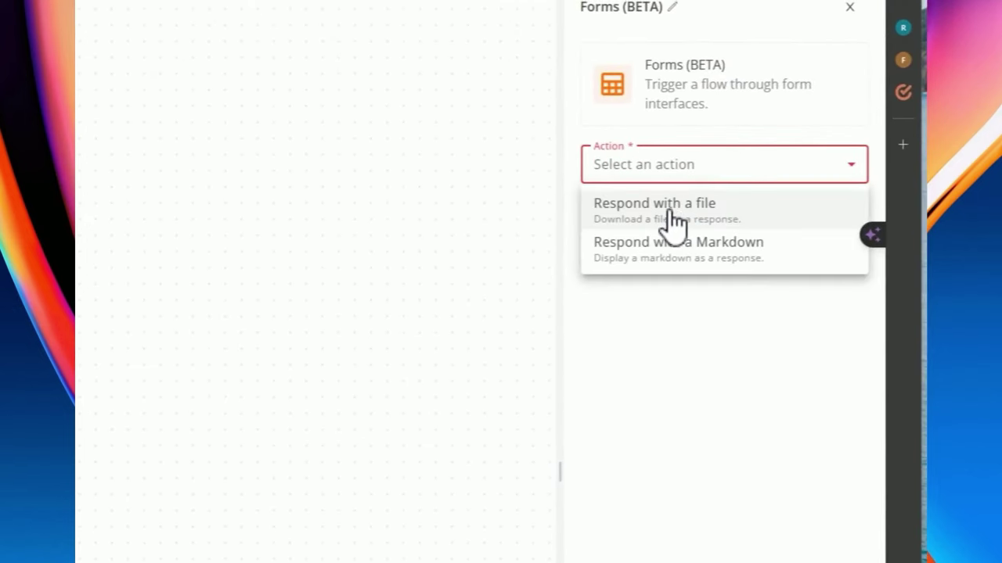
left_click(671, 249)
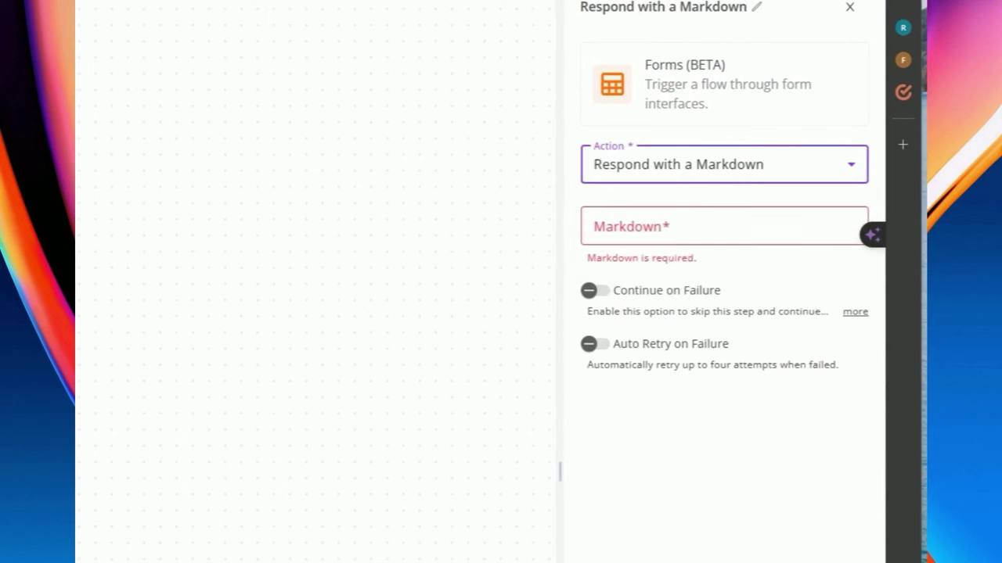
left_click(657, 238)
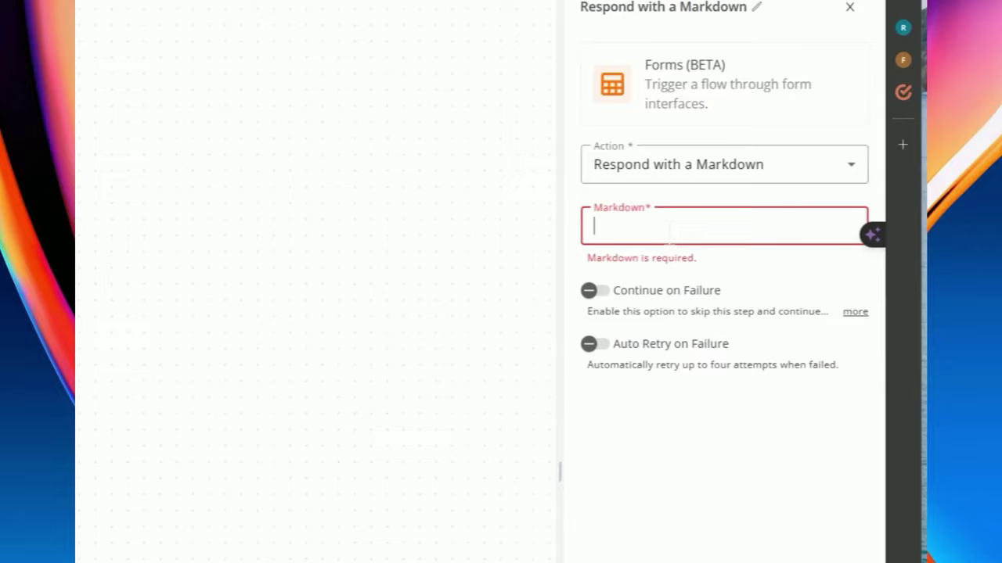
type("hello")
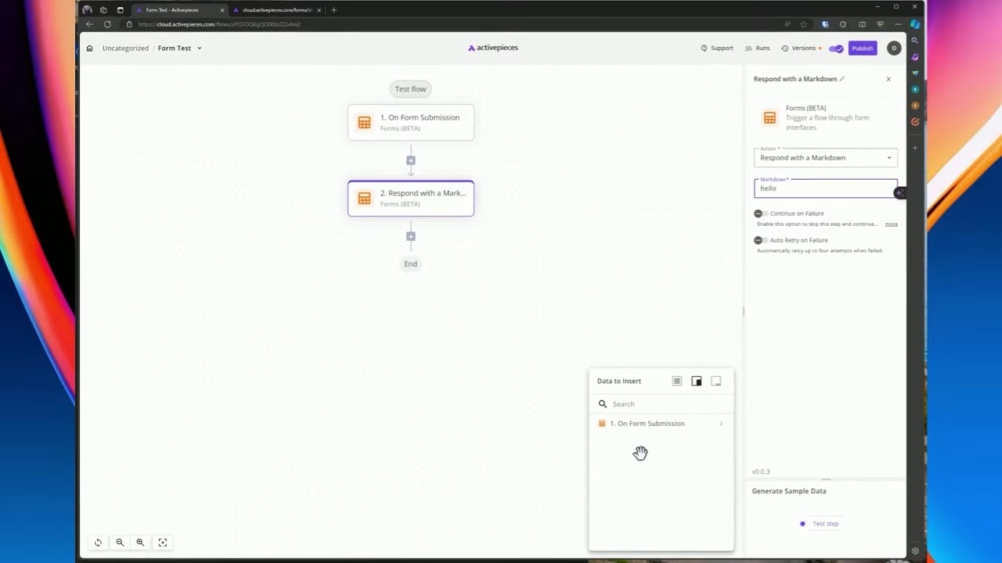
Retest the On Form Submission trigger with a fresh form submission
left_click(392, 127)
scroll(814, 392, "down", 2)
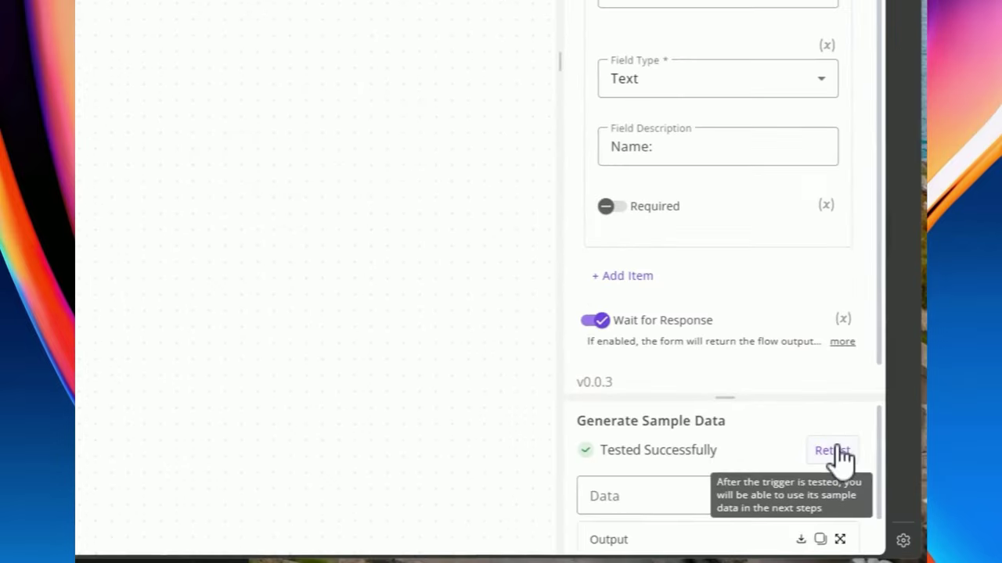
left_click(832, 451)
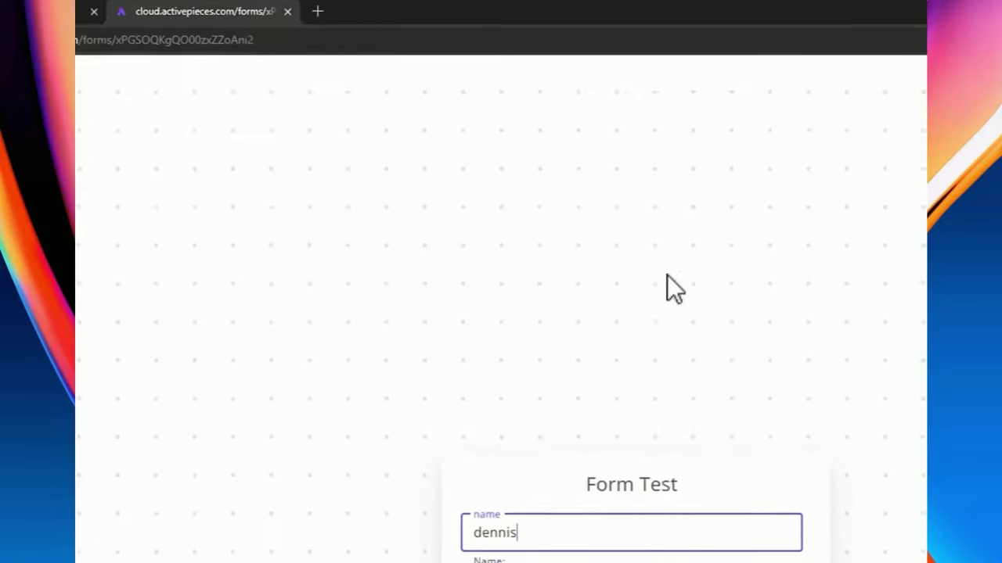
left_click(623, 426)
left_click(291, 25)
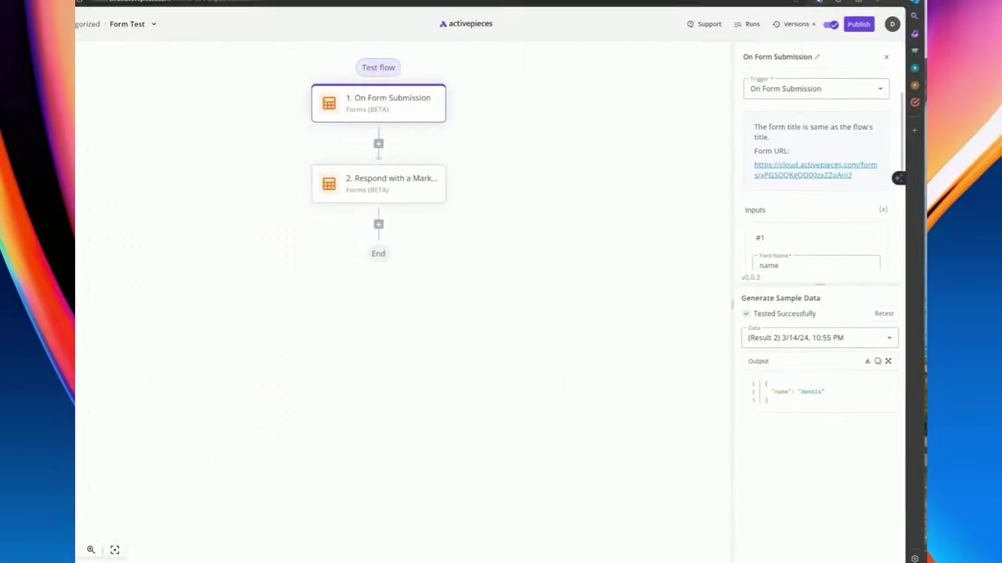
Set the Markdown to 'hello' plus the On Form Submission name, then test the step
left_click(429, 200)
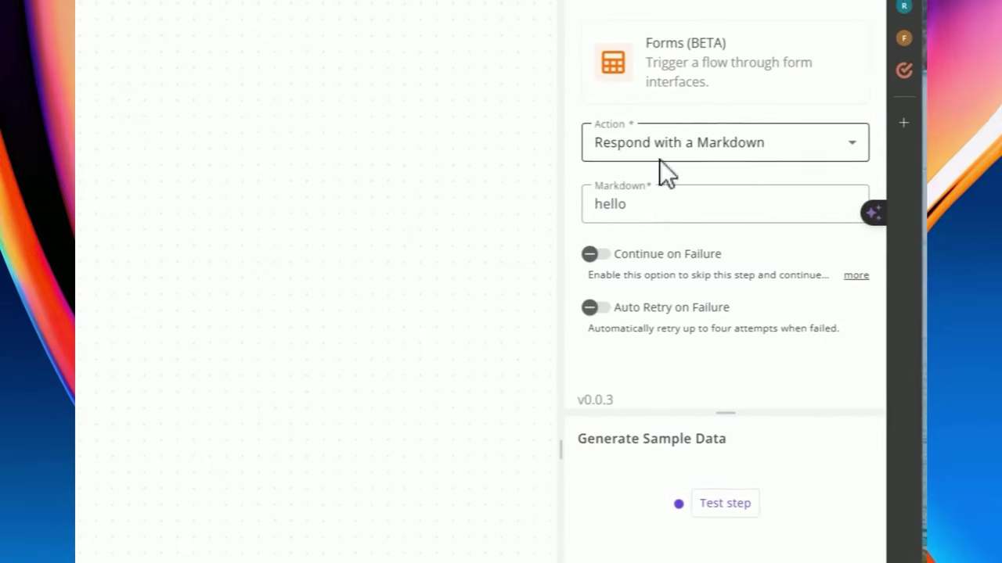
left_click(663, 204)
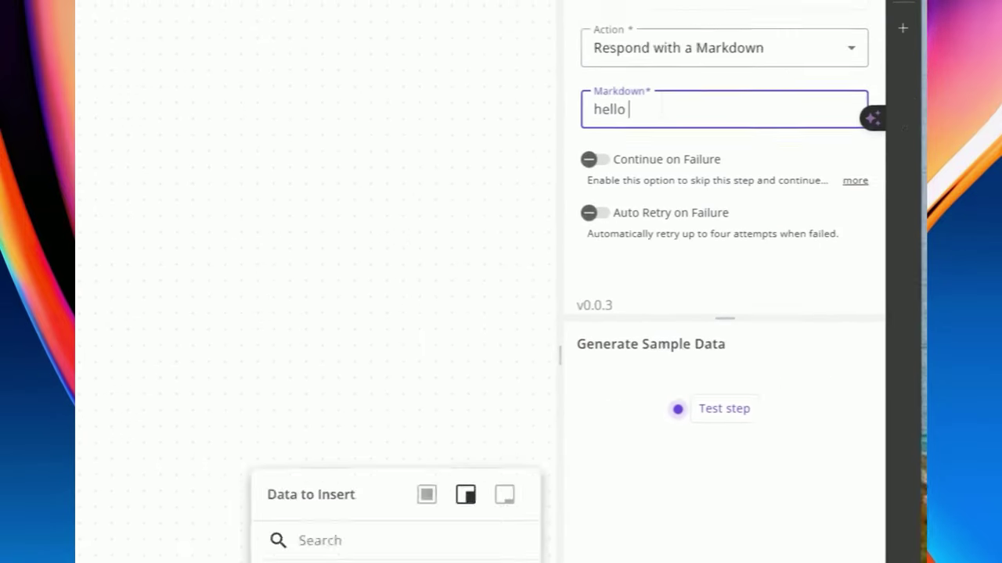
key("ctrl+a")
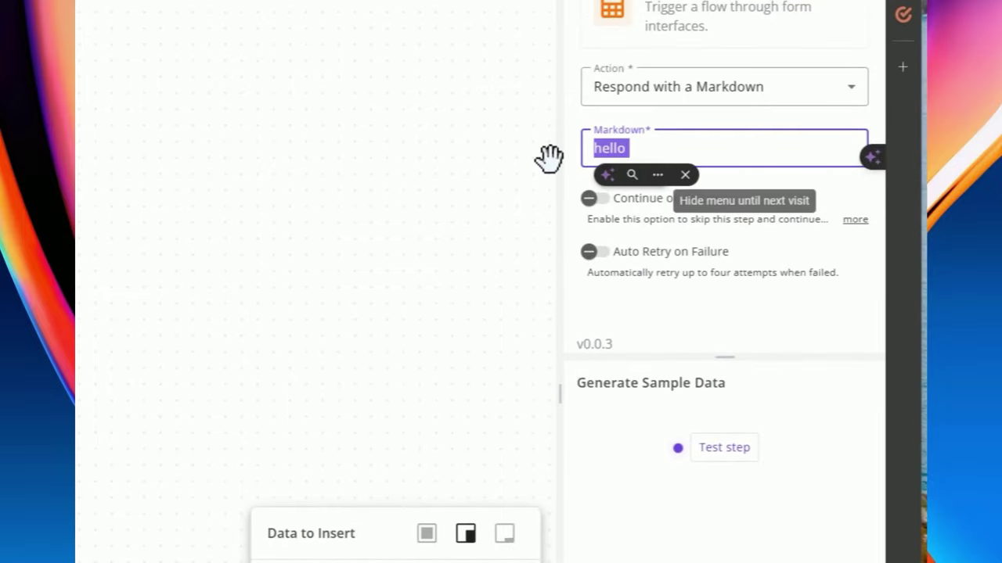
type("hel")
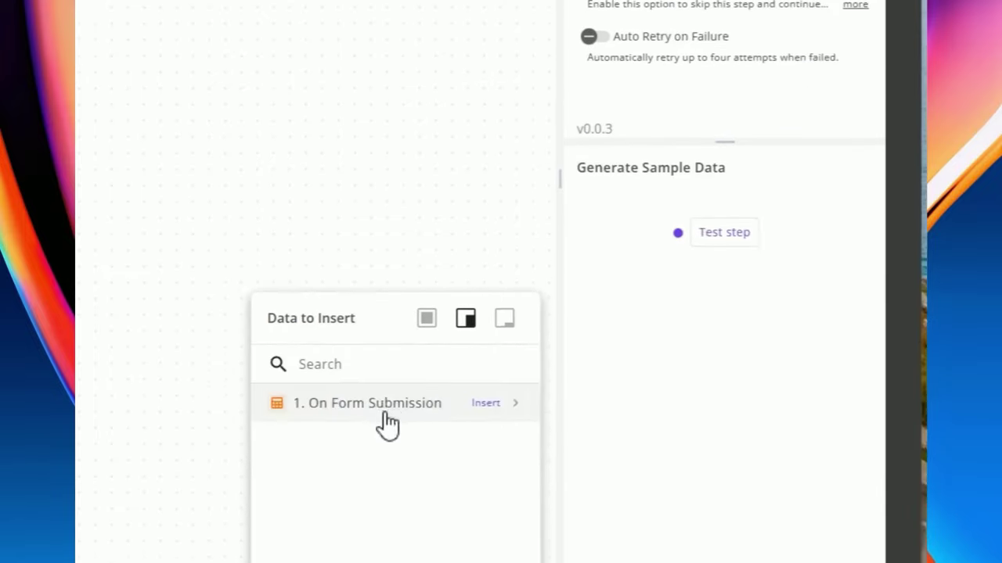
left_click(382, 404)
left_click(724, 448)
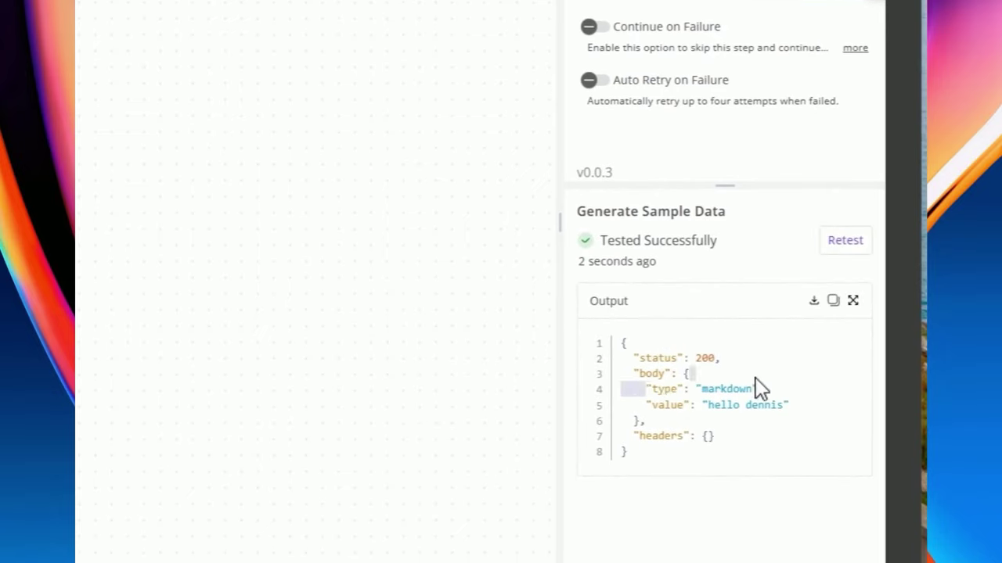
left_click_drag(785, 401, 791, 403)
scroll(782, 391, "down", 1)
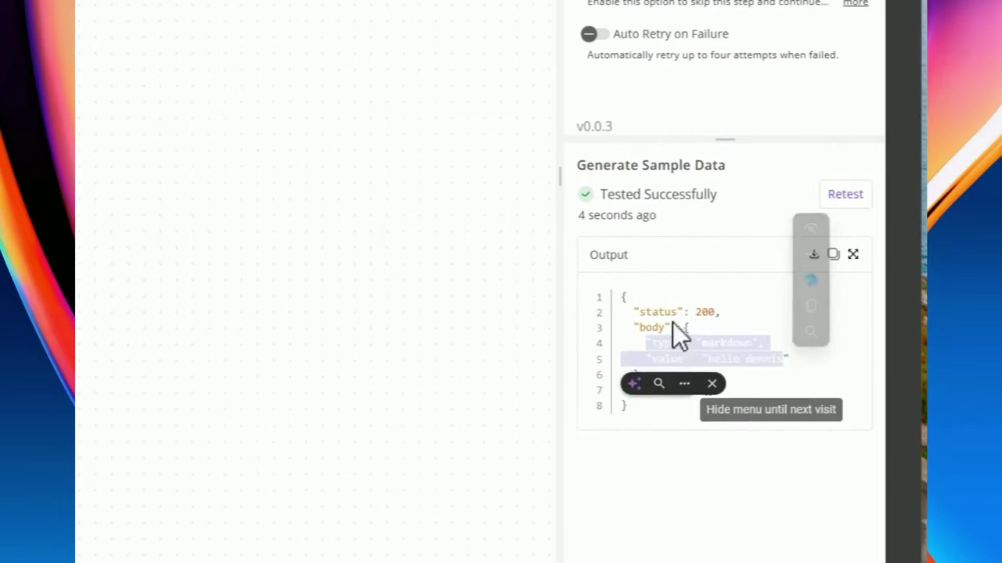
left_click(658, 309)
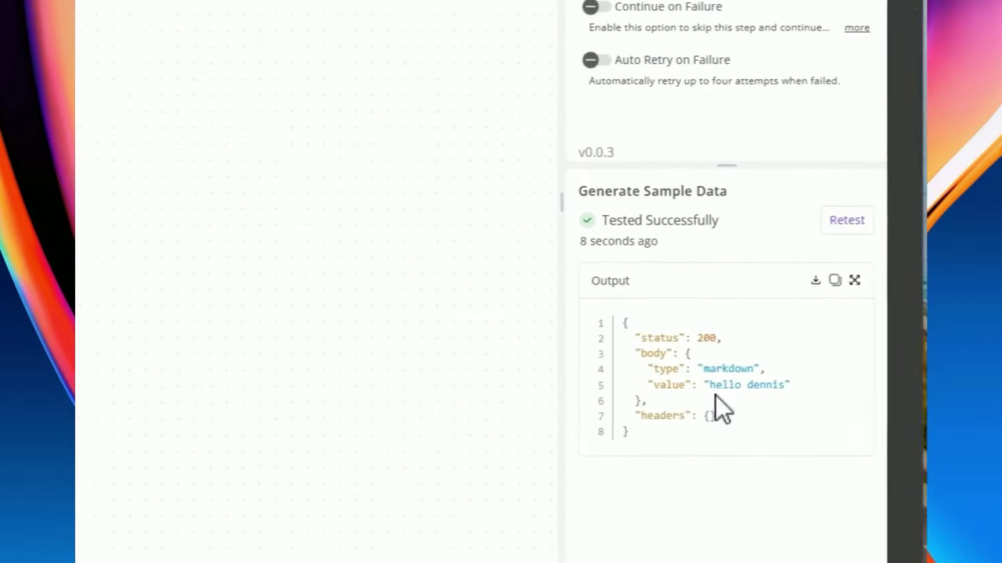
Publish the flow and submit the live form to see 'hello' with the entered name
left_click(800, 89)
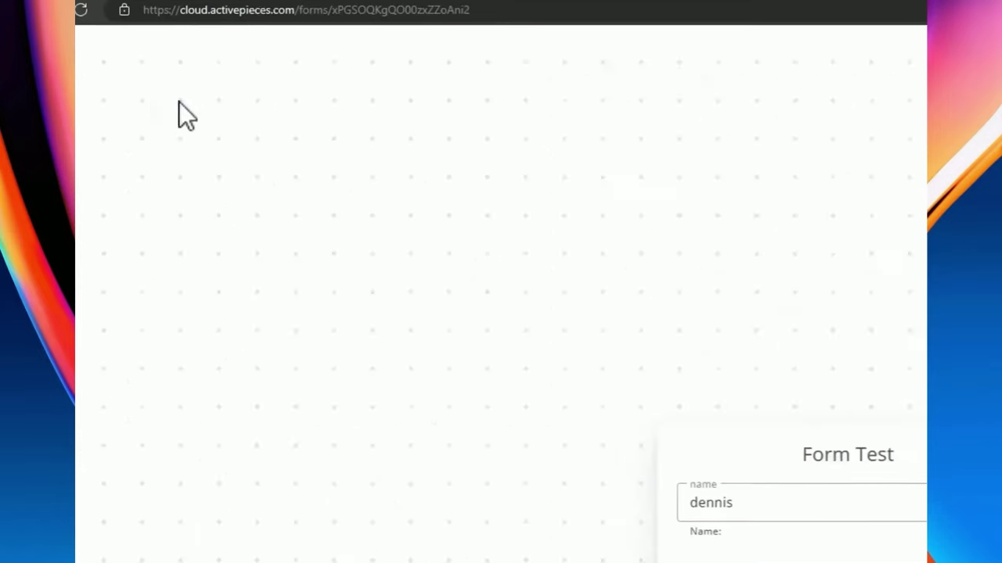
left_click(630, 422)
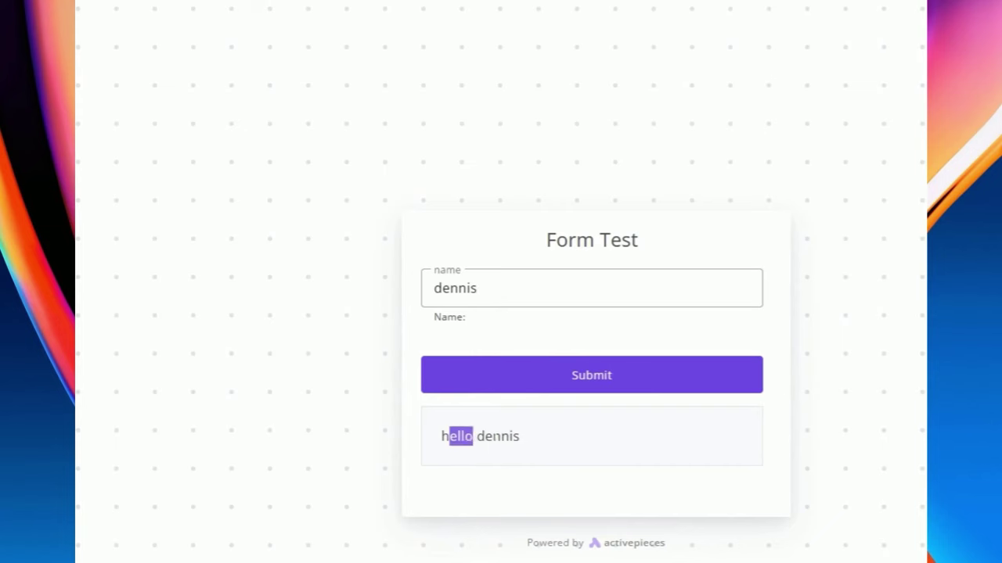
left_click(532, 442)
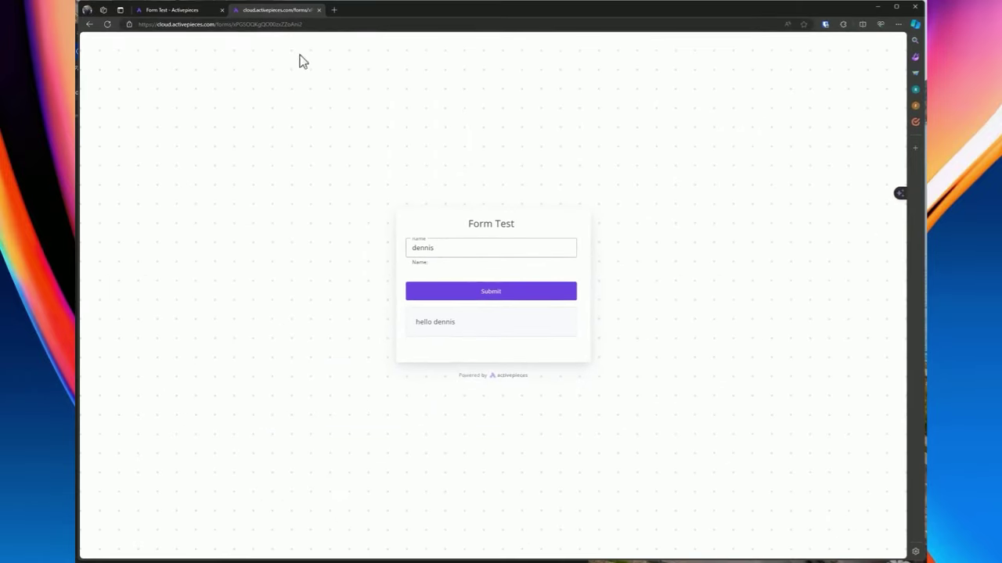
Check the trigger's Wait for Response setting and the Markdown step's Action options
left_click(160, 11)
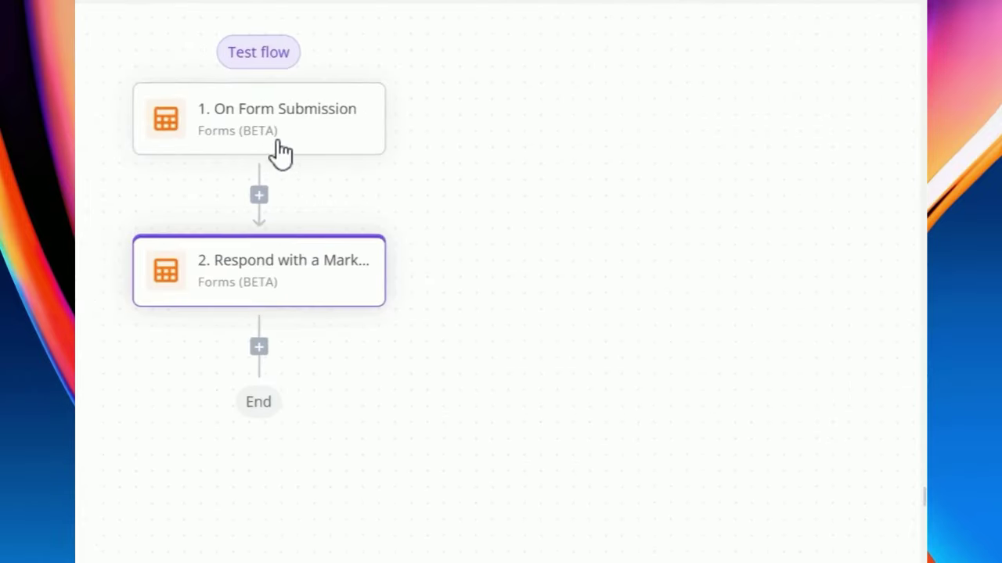
left_click(277, 151)
left_click_drag(789, 452, 720, 431)
scroll(651, 236, "down", 2)
scroll(650, 236, "down", 1)
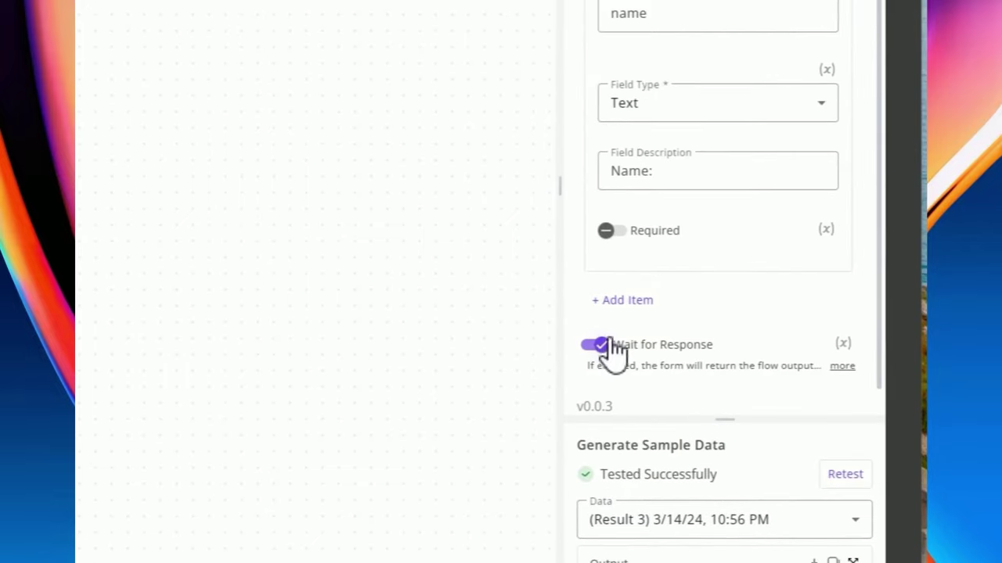
left_click(454, 210)
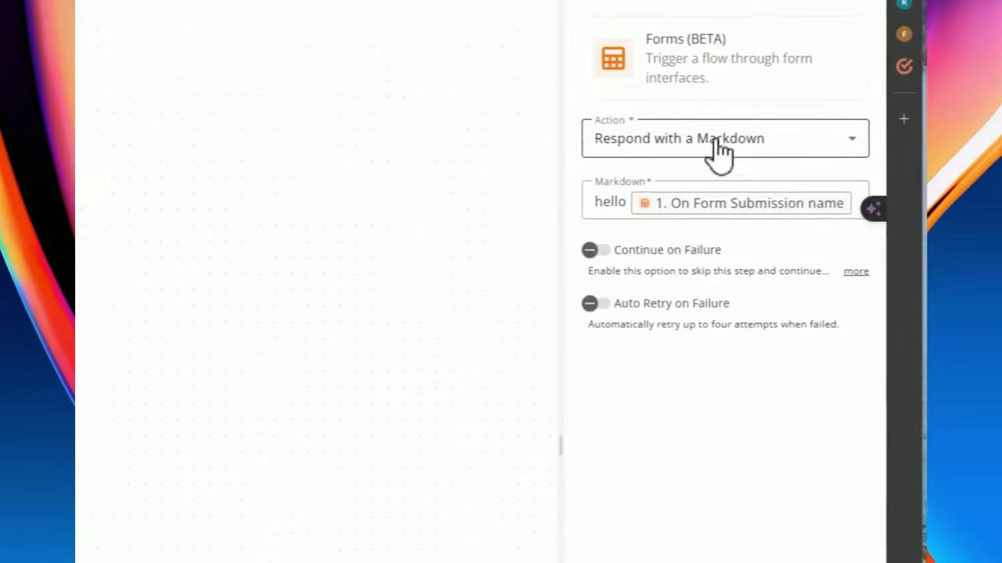
left_click(716, 147)
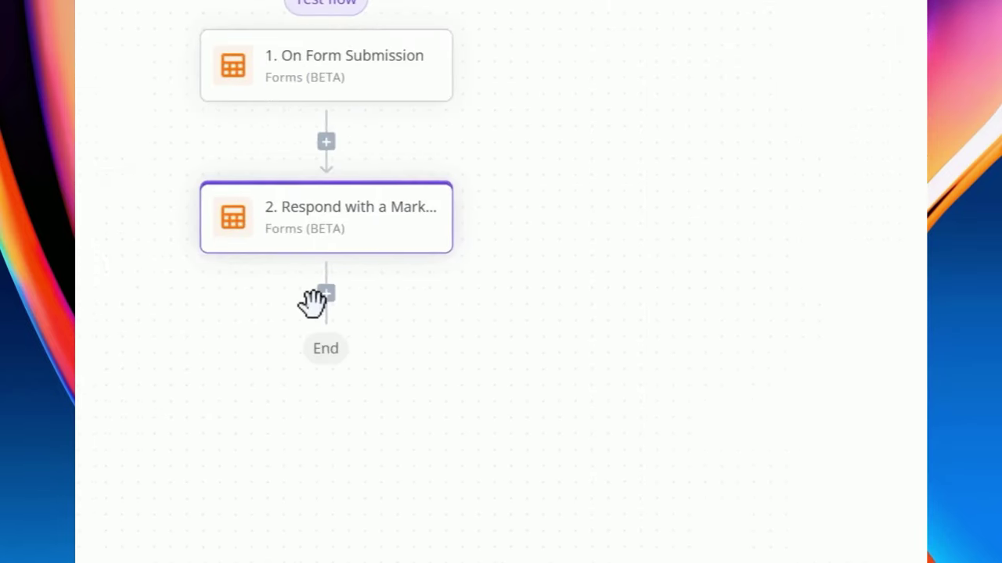
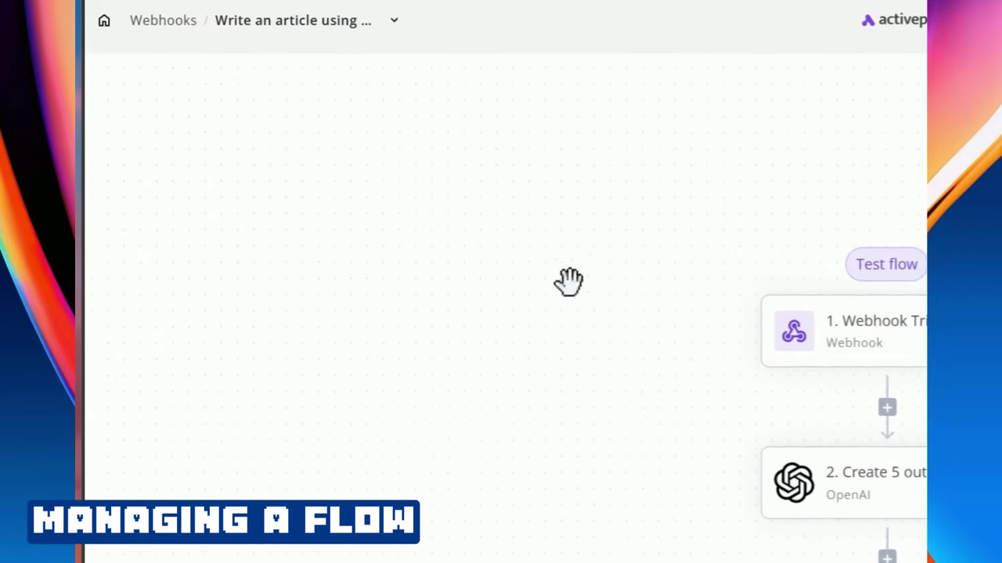
Pan around the looped steps 12–15 of the 'Write an article' flow, then fit the whole flow on screen
scroll(568, 282, "down", 10)
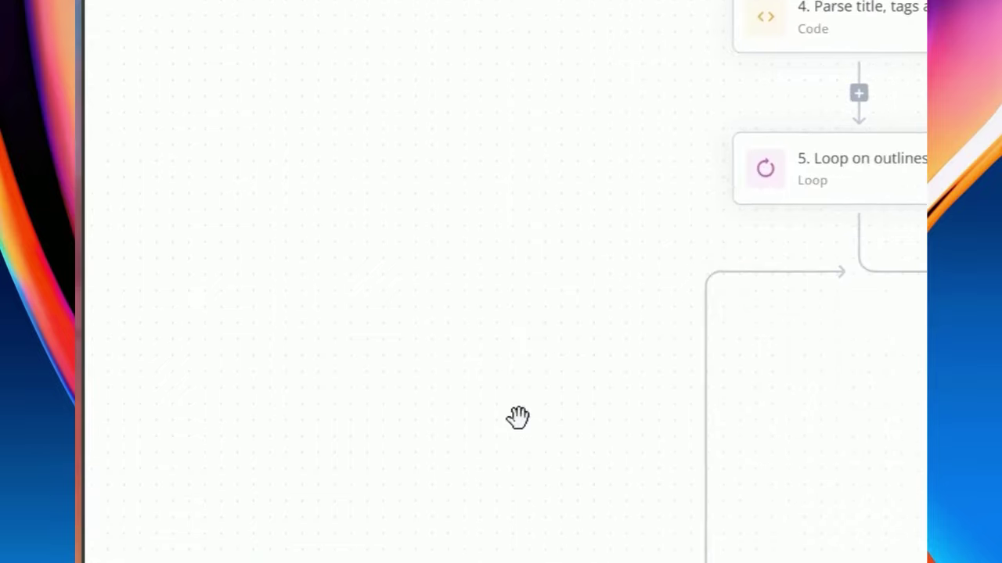
scroll(587, 433, "down", 15)
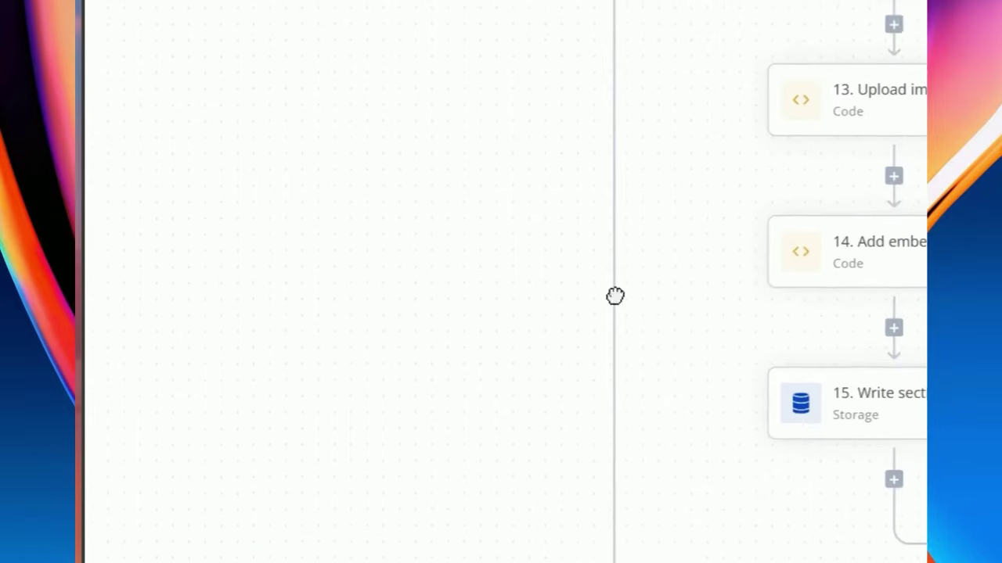
scroll(634, 125, "up", 10)
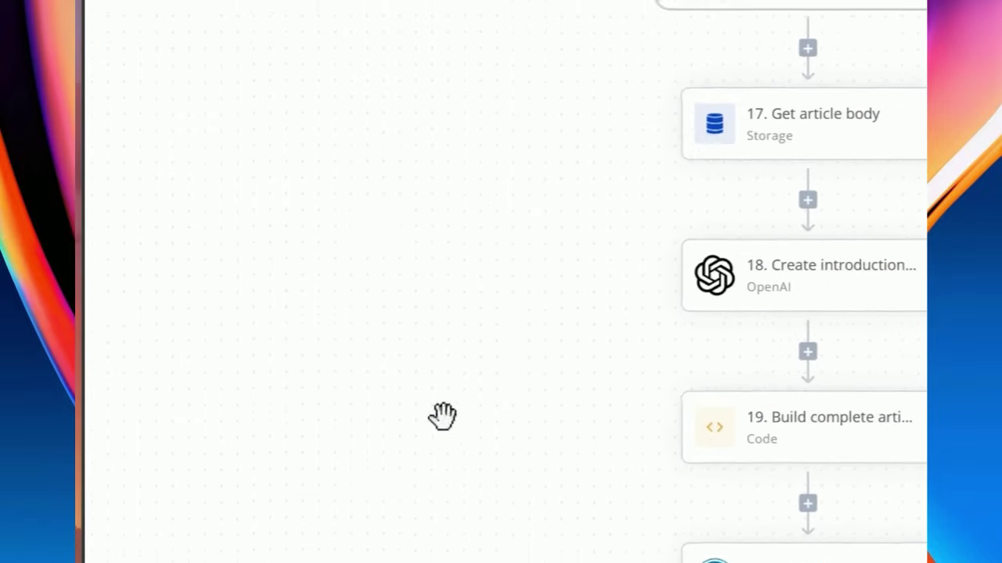
left_click_drag(490, 138, 491, 380)
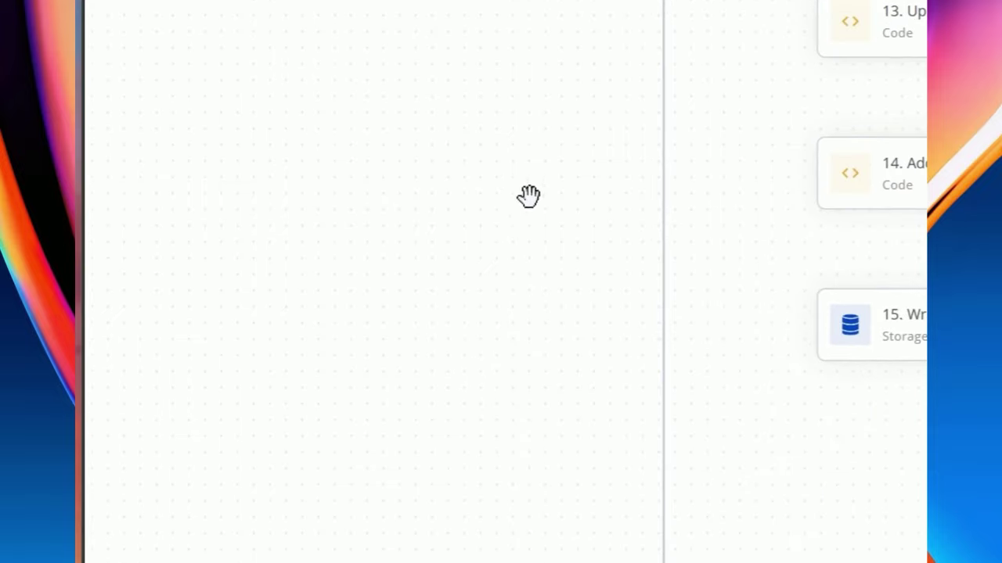
left_click_drag(529, 195, 529, 446)
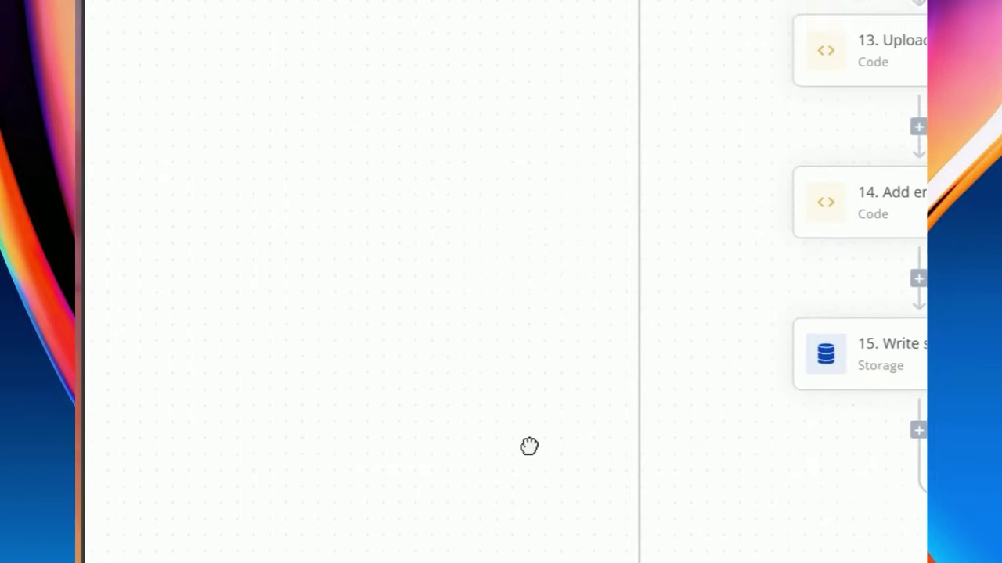
scroll(529, 446, "down", 8)
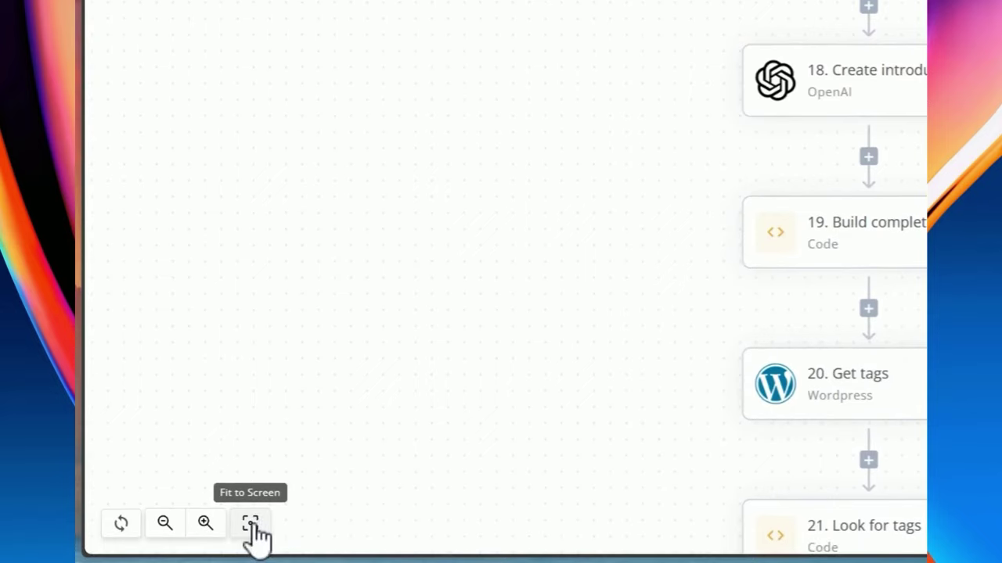
left_click(250, 522)
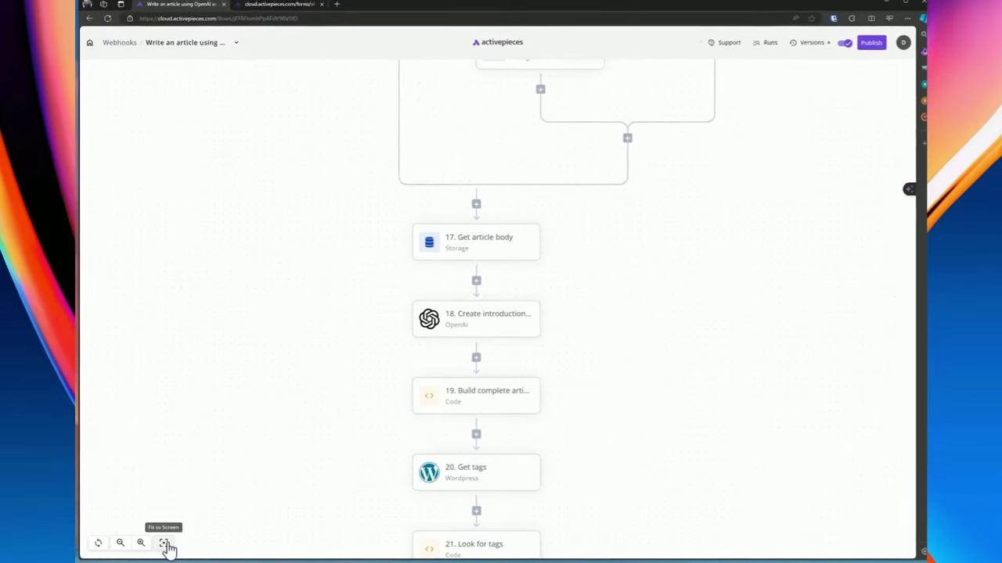
left_click(164, 544)
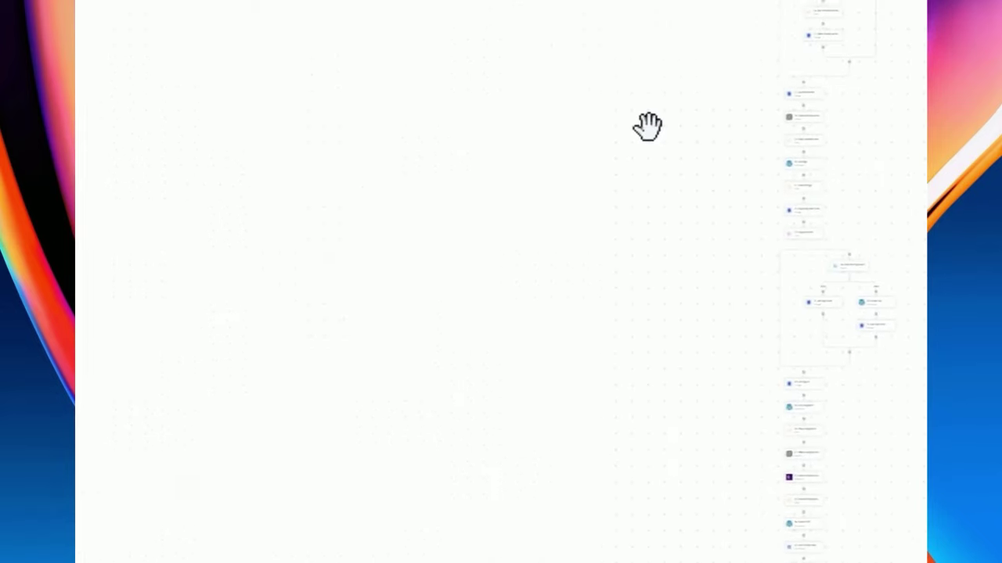
left_click_drag(648, 125, 645, 151)
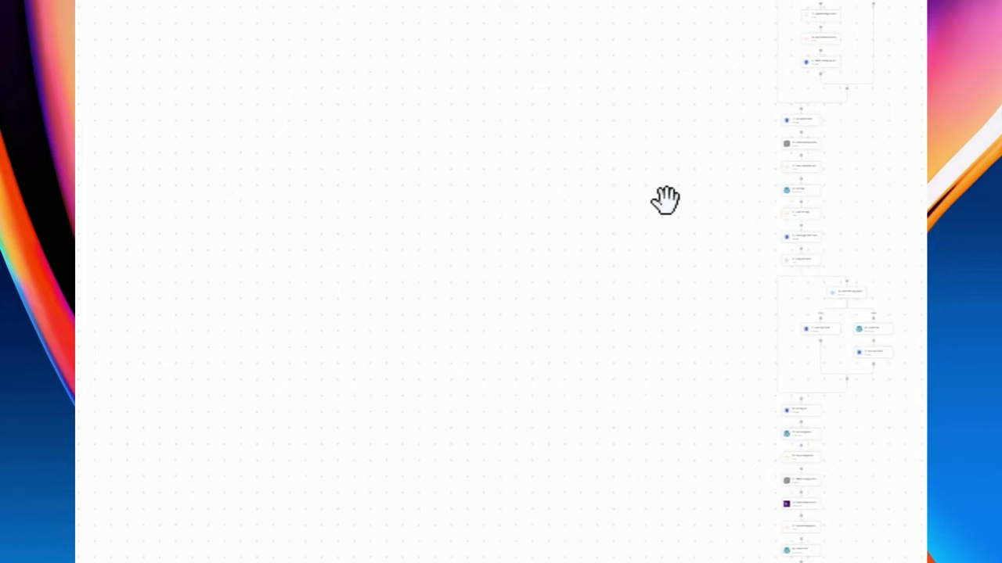
Zoom in and scroll down the article flow toward the Create Post step
scroll(665, 200, "up", 5)
key("F11")
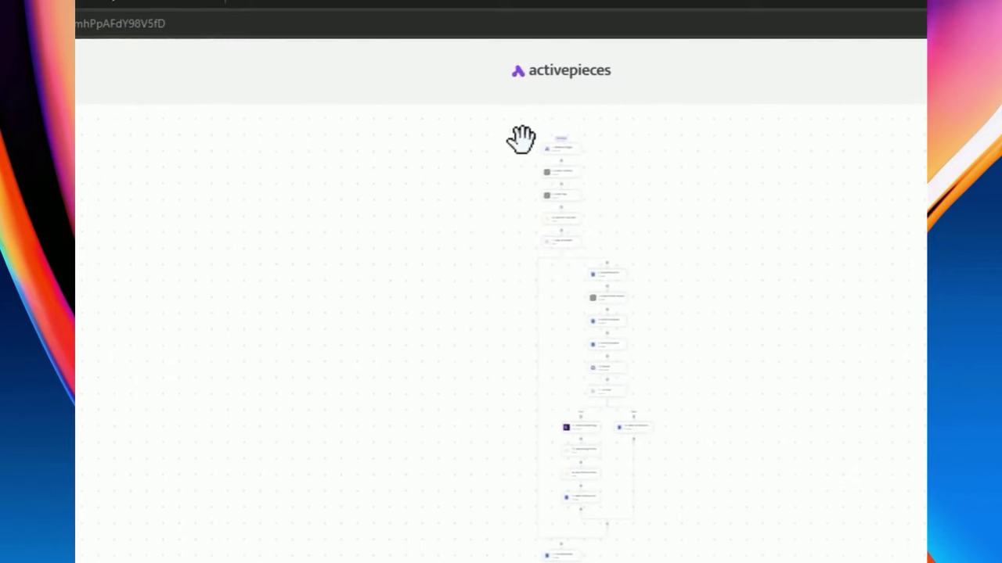
scroll(472, 112, "down", 3)
key("F11")
scroll(443, 304, "up", 3)
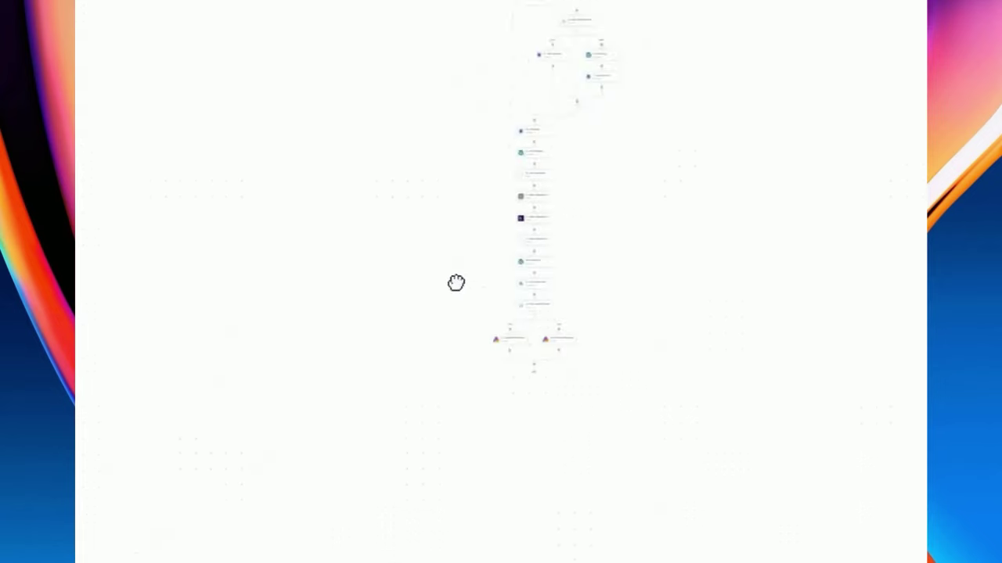
scroll(456, 282, "down", 3)
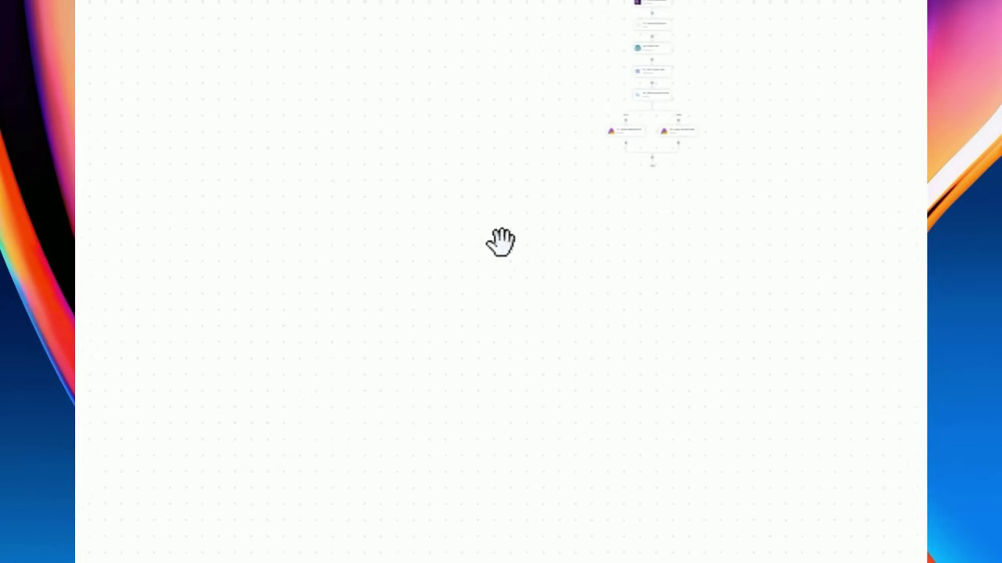
left_click(129, 549)
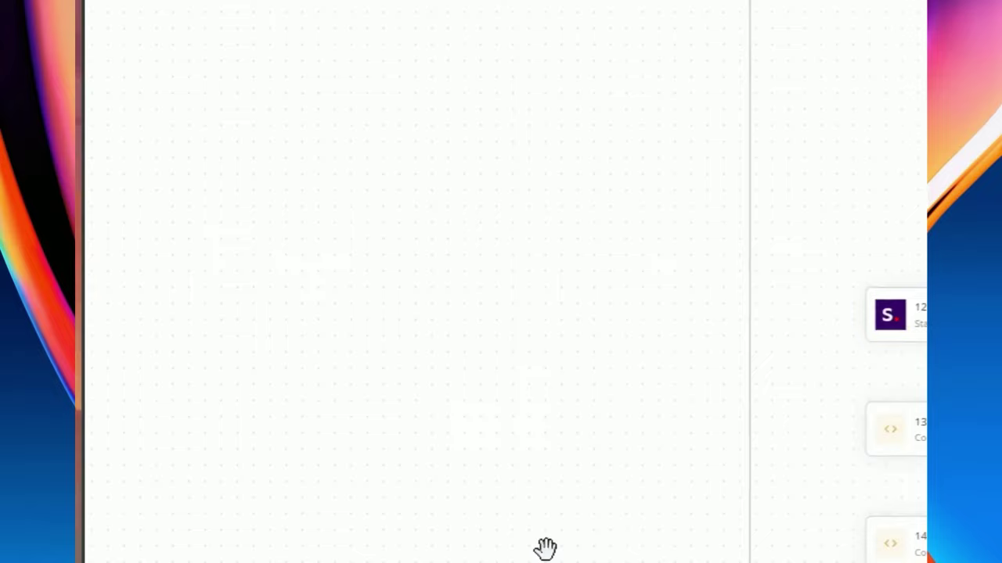
scroll(546, 548, "down", 20)
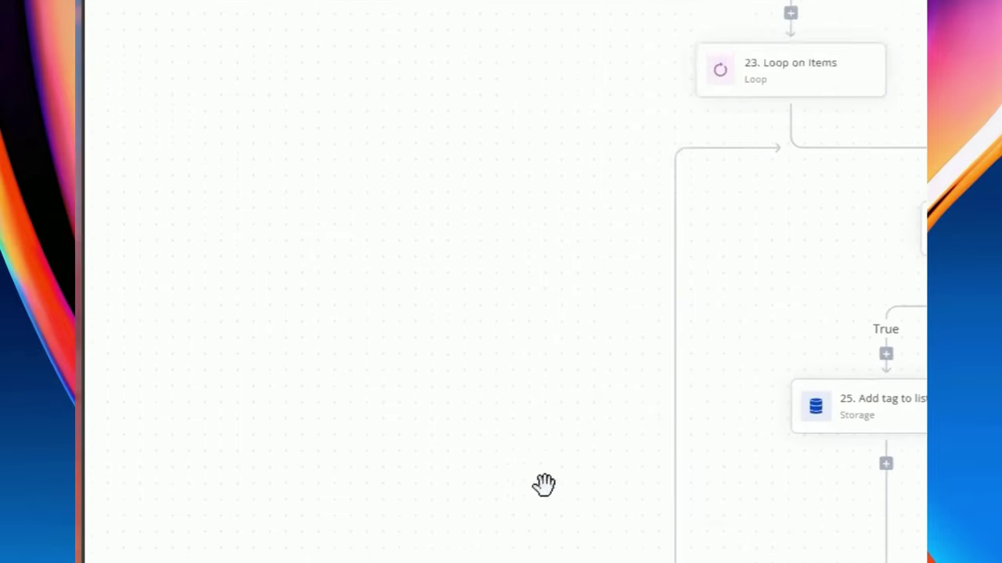
scroll(521, 167, "down", 10)
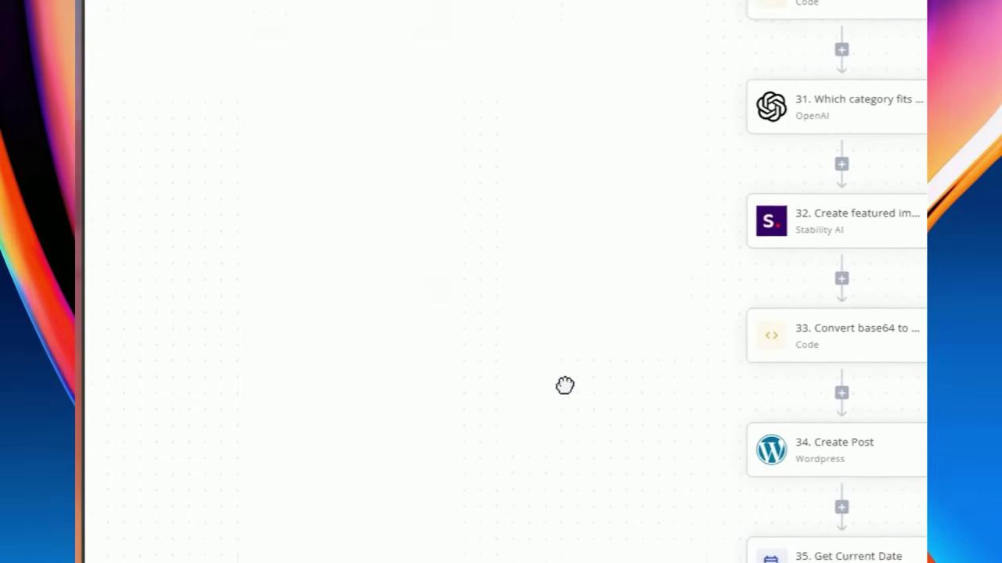
scroll(423, 467, "down", 5)
Fit, zoom and pan the flow, then reset it to normal size
left_click(251, 540)
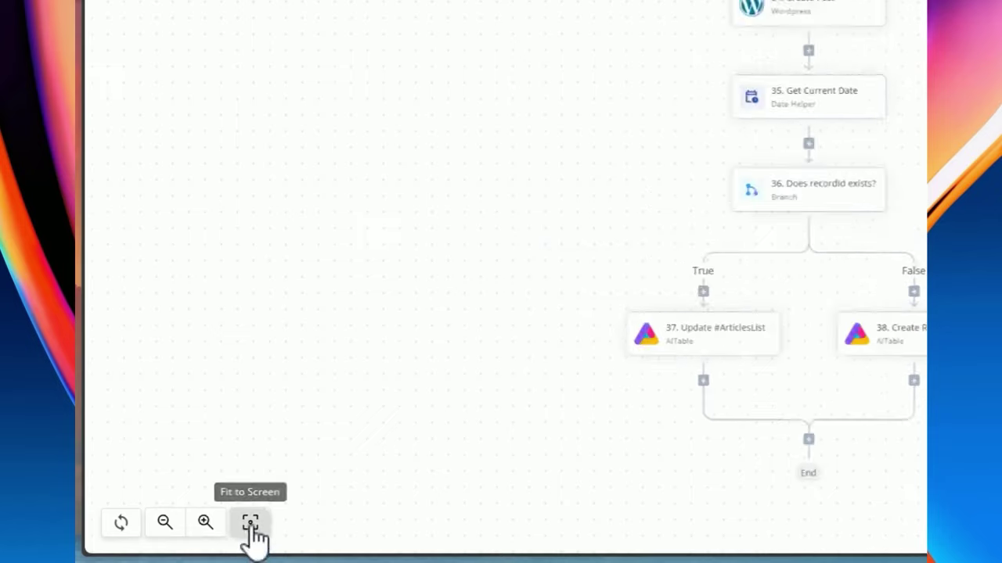
left_click(204, 522)
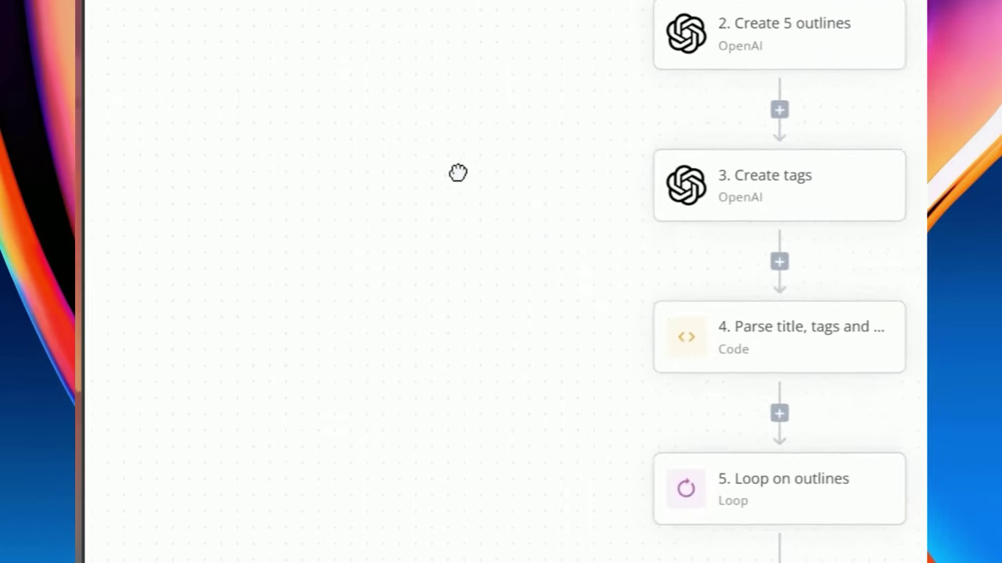
scroll(463, 170, "down", 3)
left_click(164, 522)
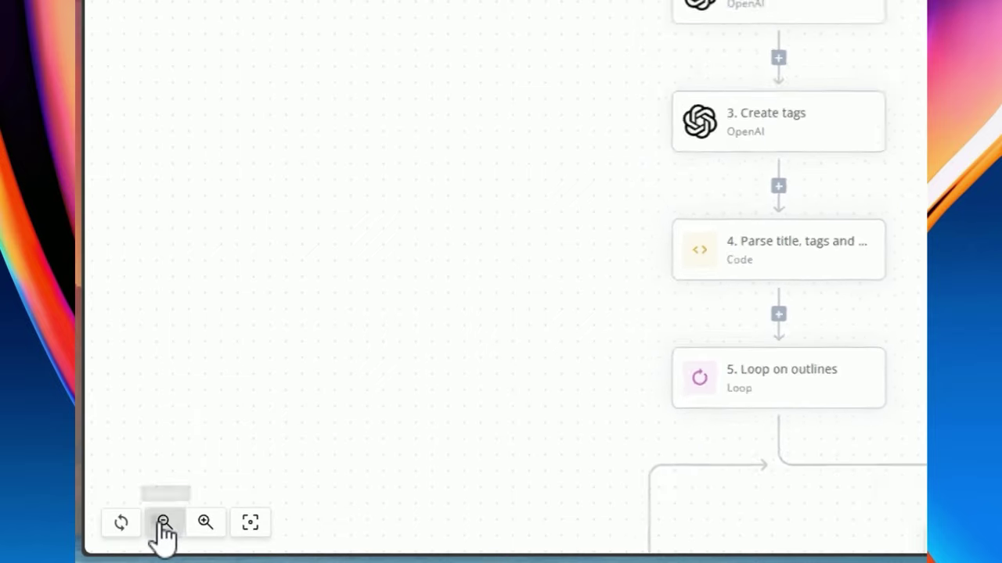
left_click(248, 528)
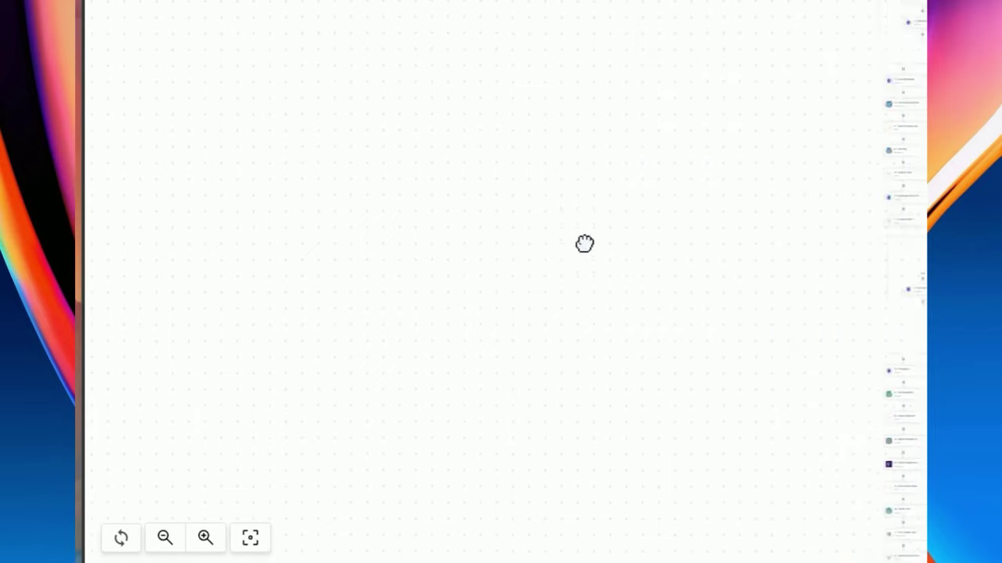
left_click(123, 531)
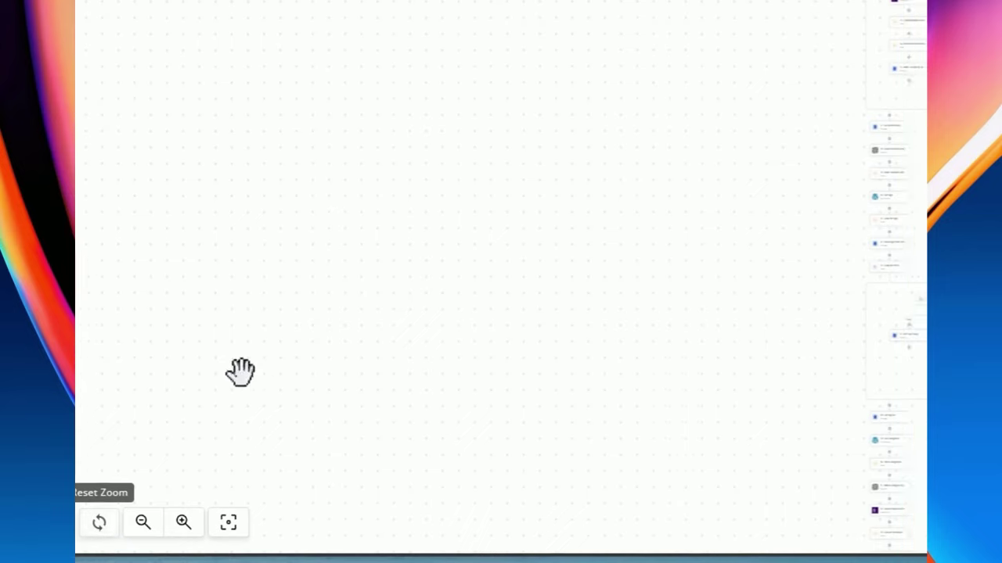
left_click_drag(239, 371, 655, 154)
left_click_drag(99, 494, 110, 494)
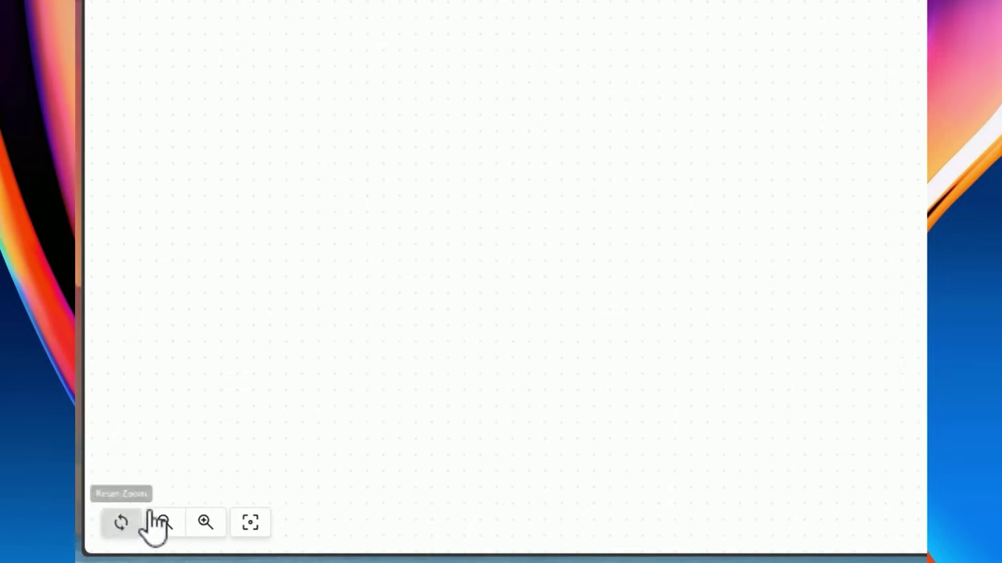
left_click(143, 522)
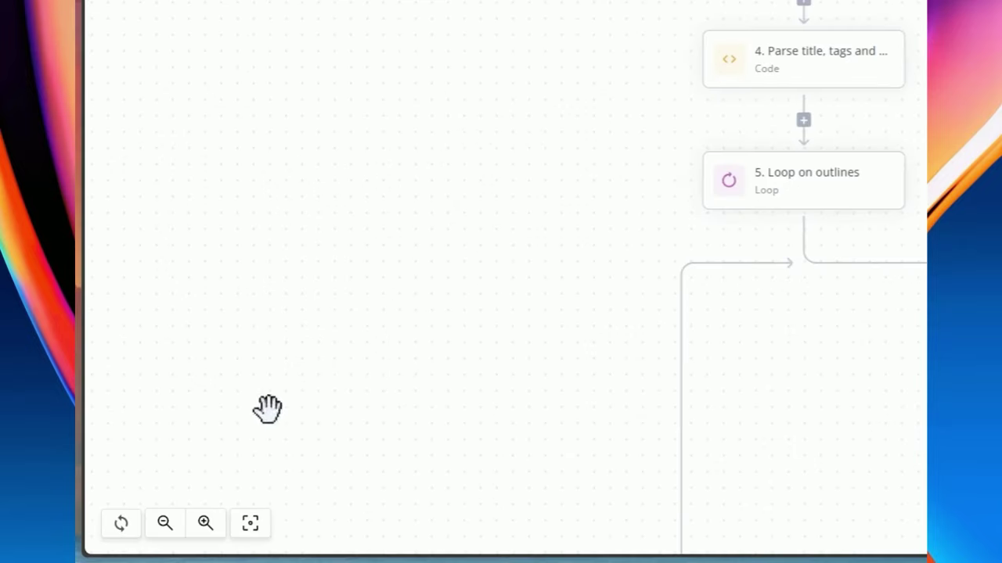
Zoom out over the loop's inner steps and fit the whole flow again
scroll(286, 473, "down", 3)
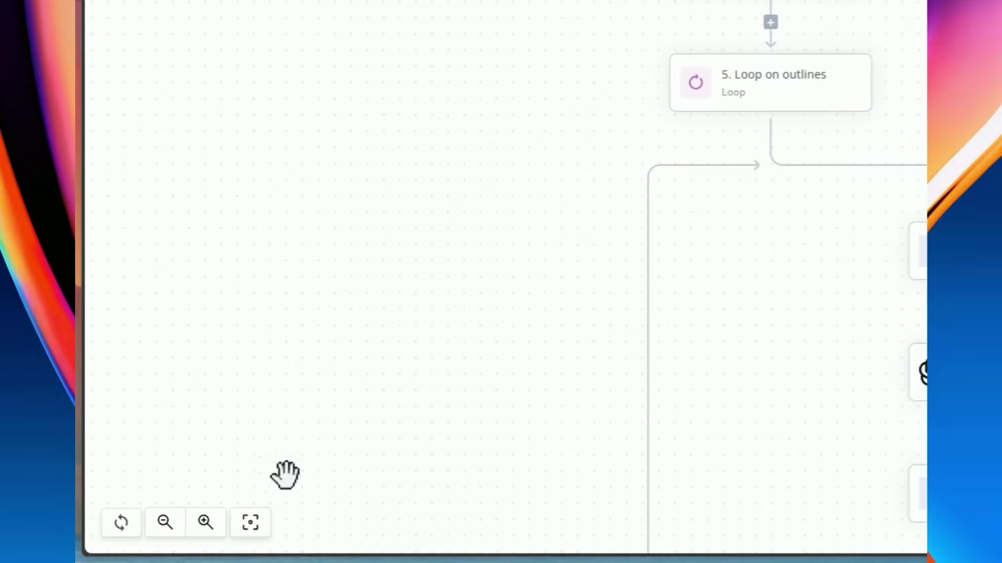
left_click(166, 524)
left_click(166, 525)
left_click(202, 524)
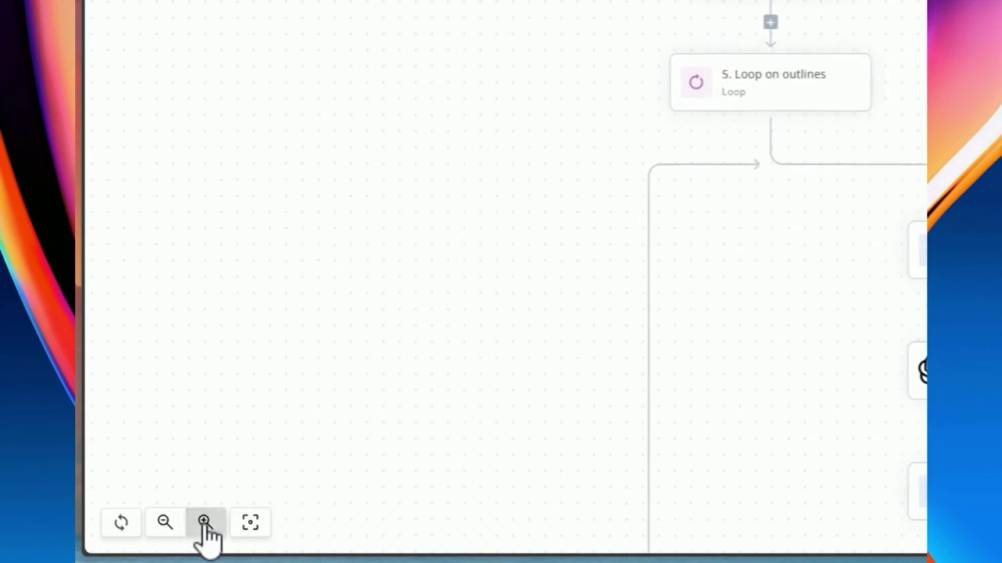
scroll(414, 317, "down", 2)
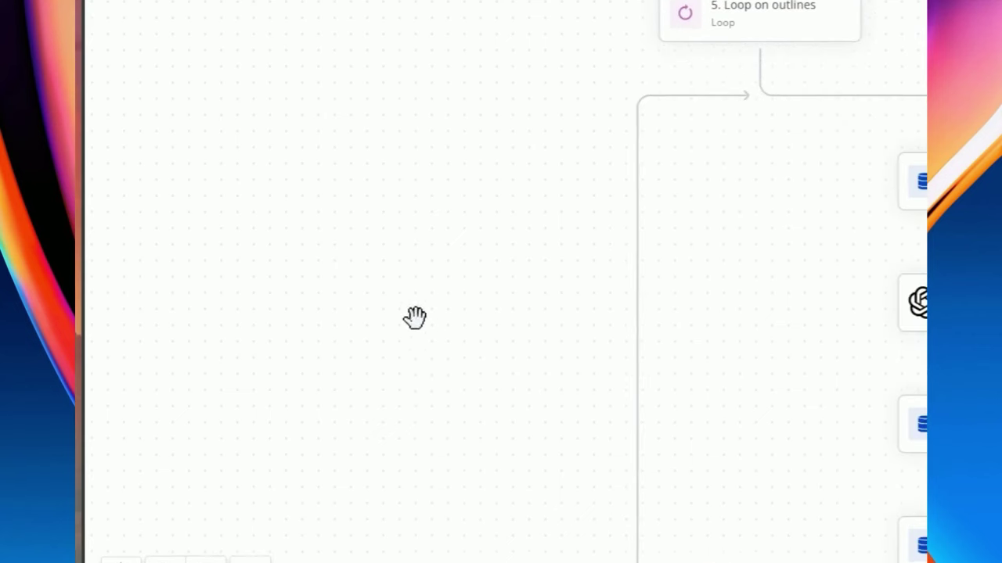
scroll(415, 317, "down", 10)
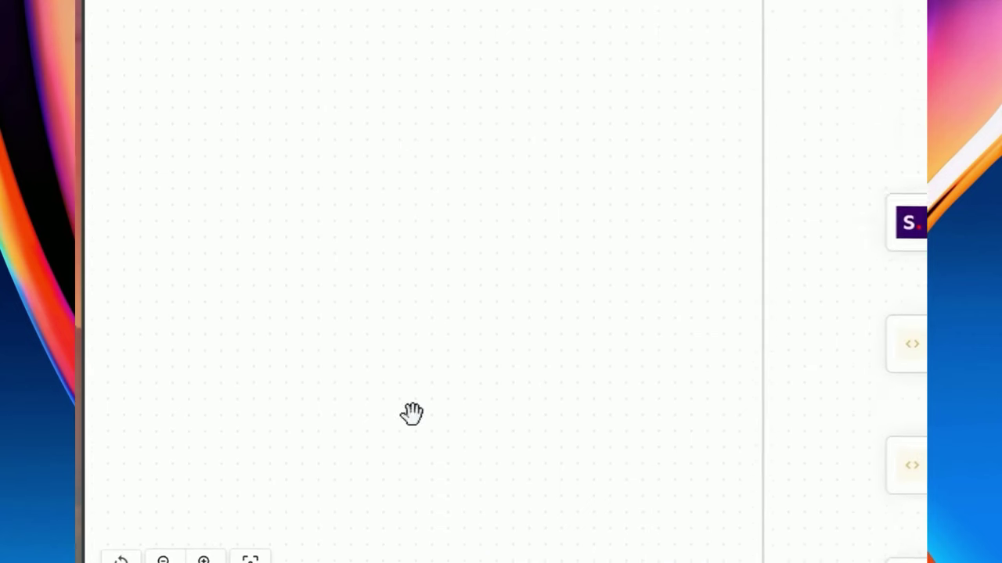
scroll(408, 264, "up", 10)
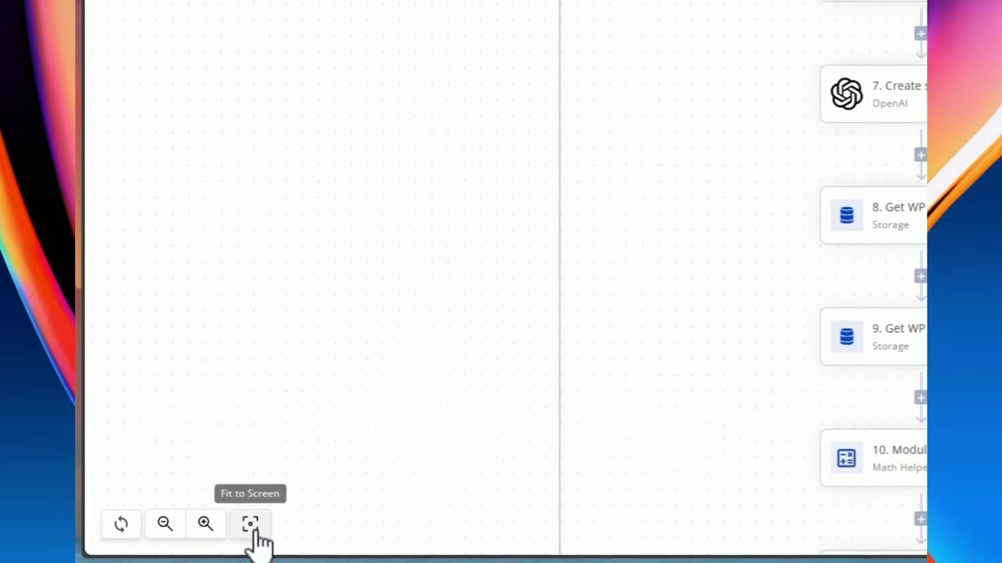
left_click(251, 561)
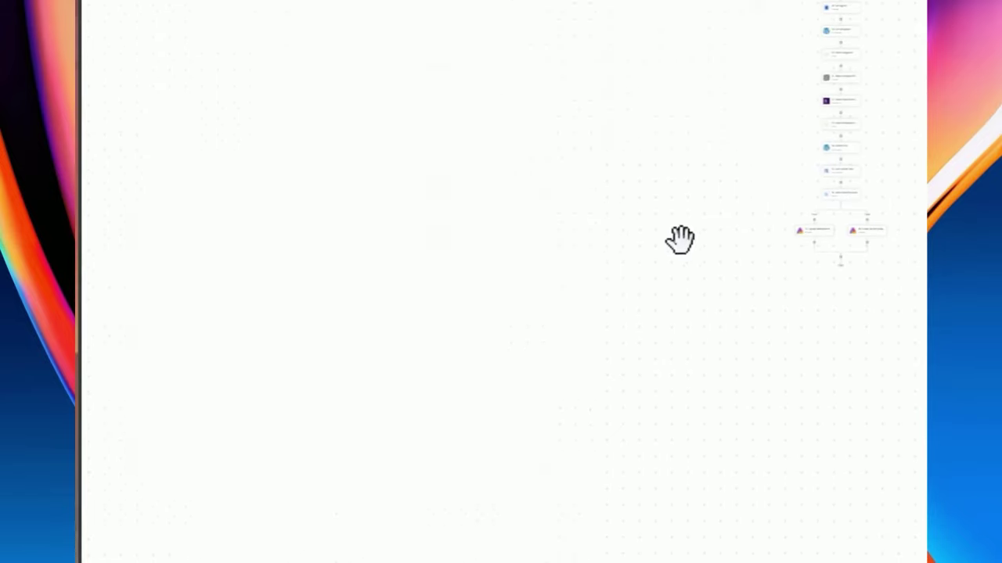
scroll(689, 266, "down", 2)
left_click_drag(700, 290, 637, 322)
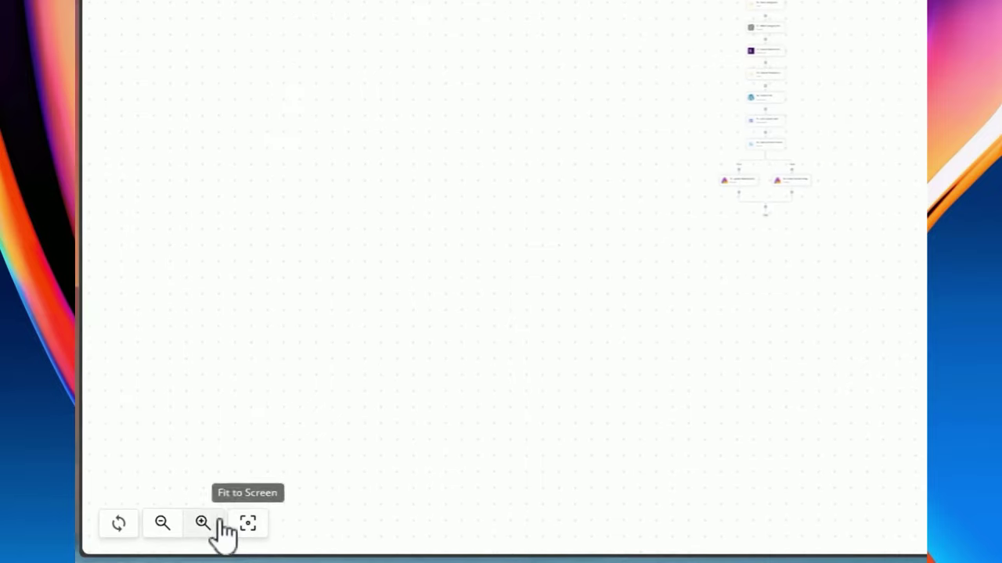
Zoom in and scroll to the final 'Does recordId exists?' branch with its True and False paths
left_click(147, 536)
scroll(532, 44, "down", 10)
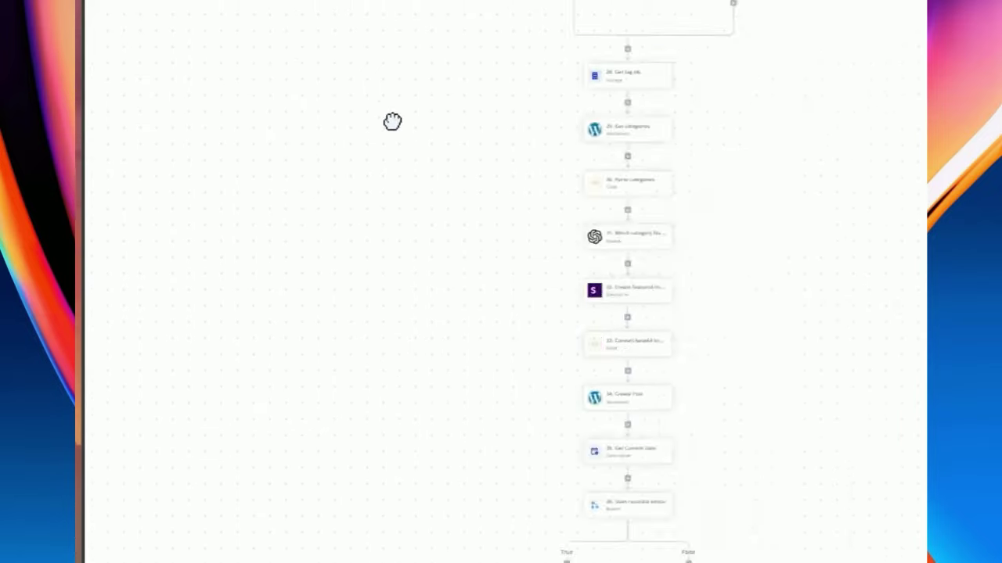
scroll(393, 121, "up", 3)
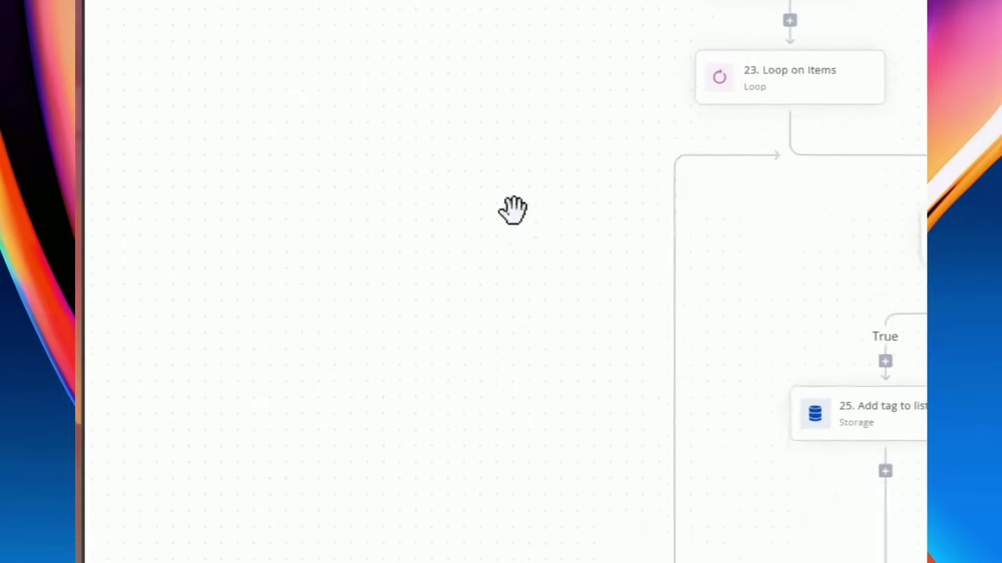
scroll(512, 211, "down", 10)
scroll(436, 421, "down", 10)
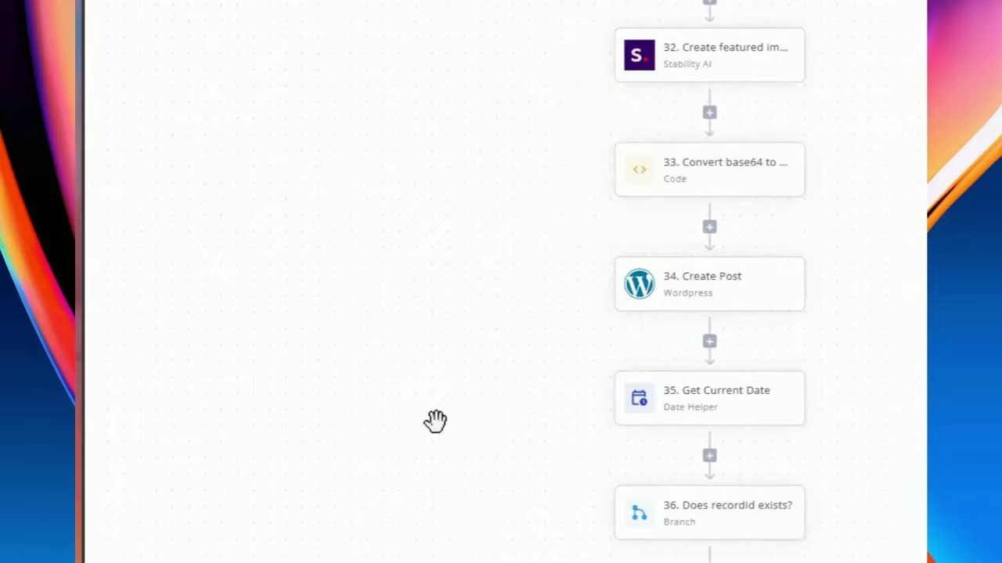
scroll(679, 208, "right", 4)
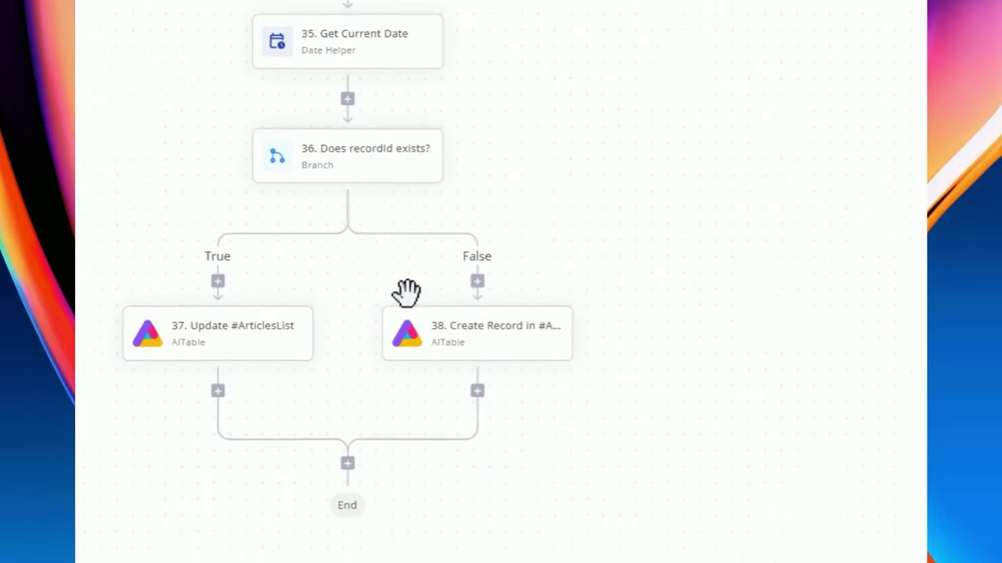
left_click(239, 543)
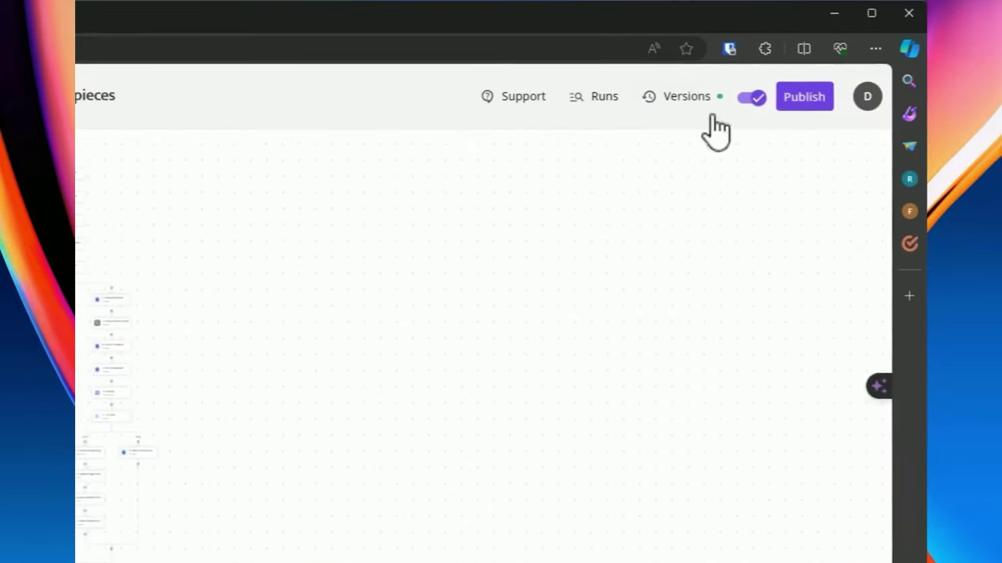
Restore the article flow to normal size and pan to its top steps
scroll(259, 403, "left", 10)
left_click(120, 524)
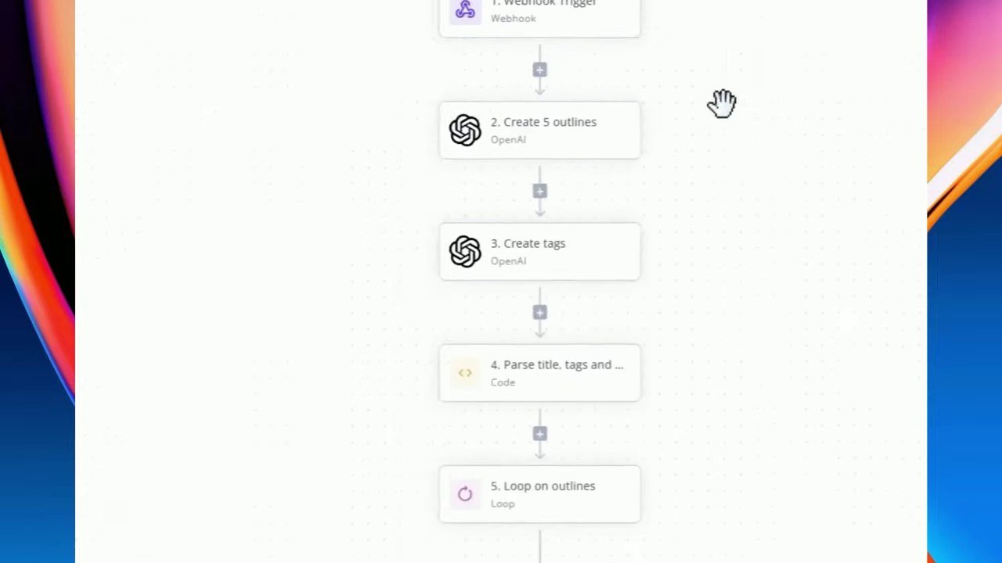
left_click_drag(722, 102, 686, 246)
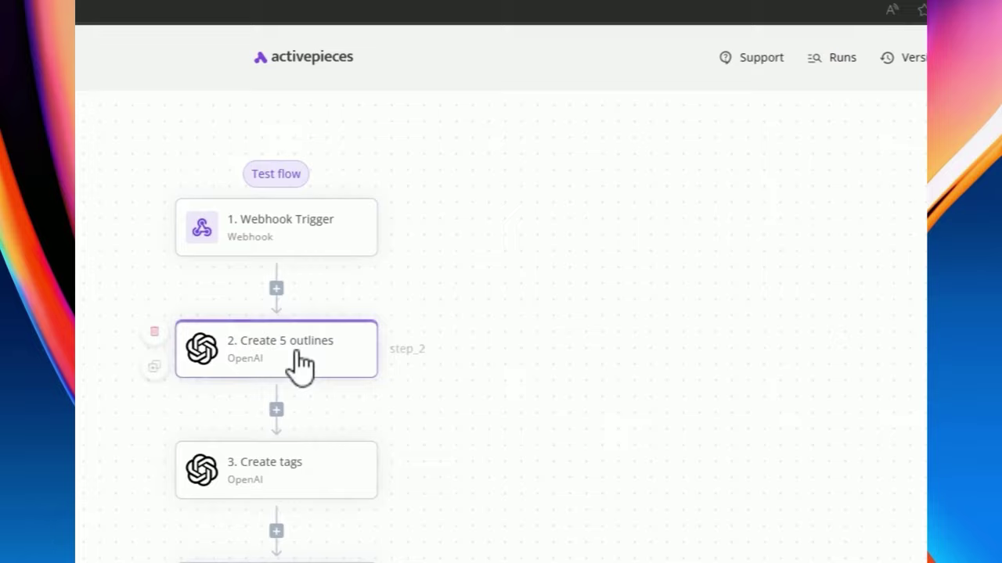
Open the Create 5 outlines step and review its ChatGPT Question prompt
left_click(296, 354)
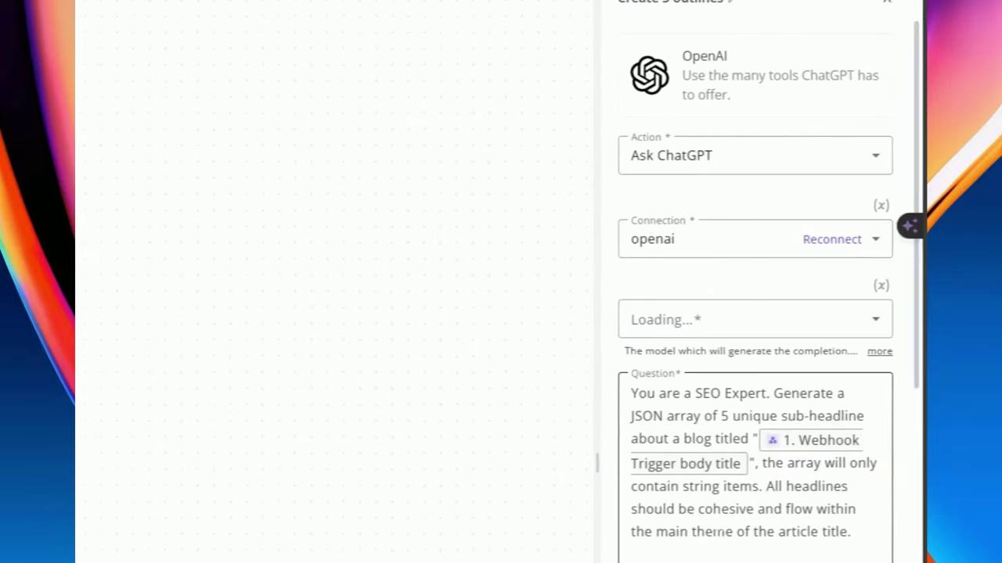
scroll(744, 313, "down", 2)
left_click(619, 430)
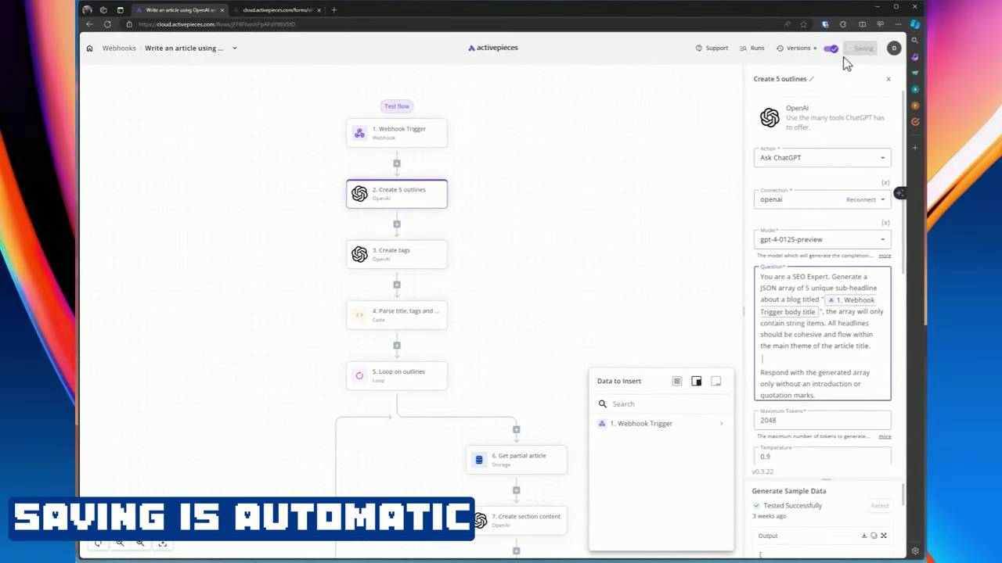
left_click(844, 67)
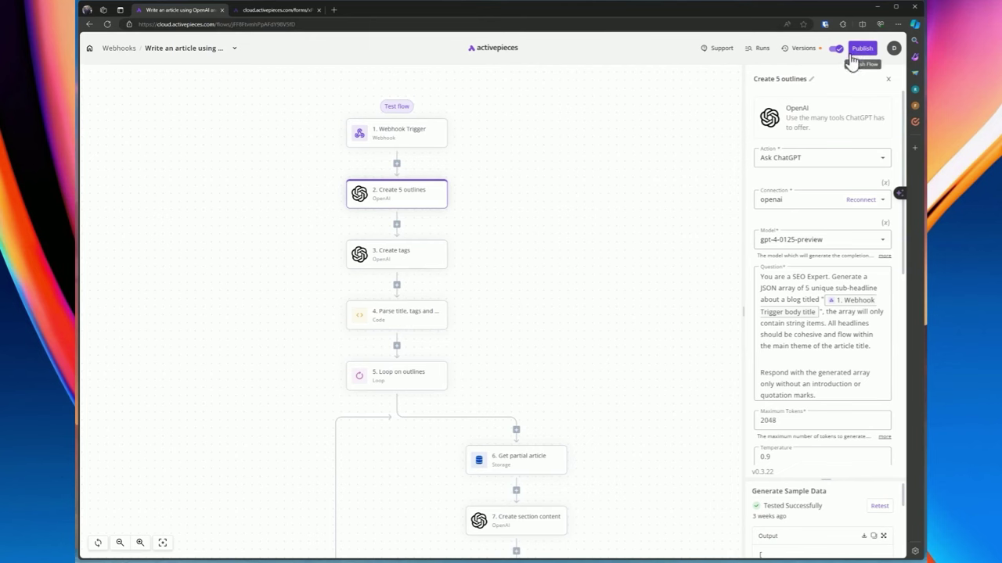
Open the version history and view Version #8 of the article flow read-only
left_click(804, 48)
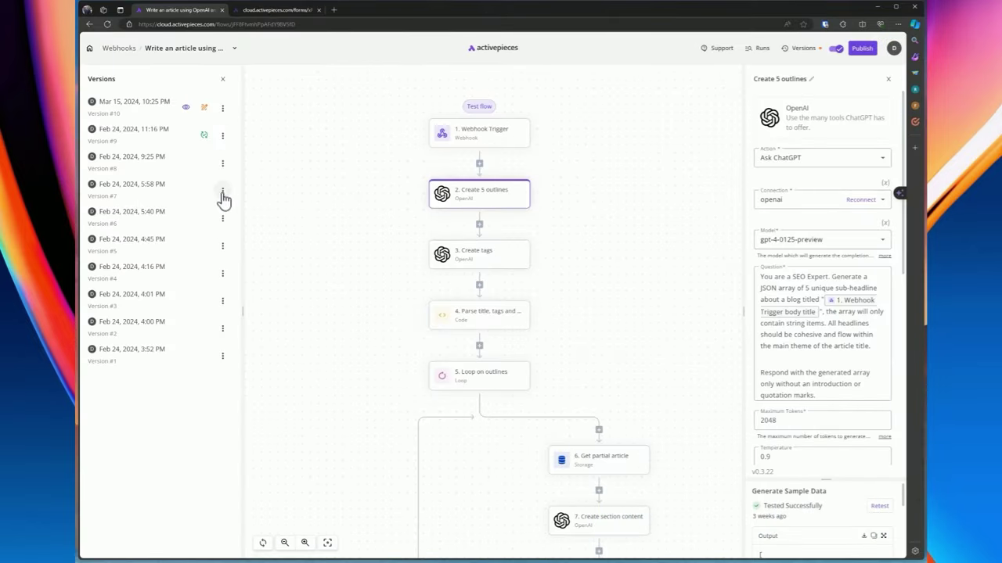
left_click(222, 108)
left_click(222, 136)
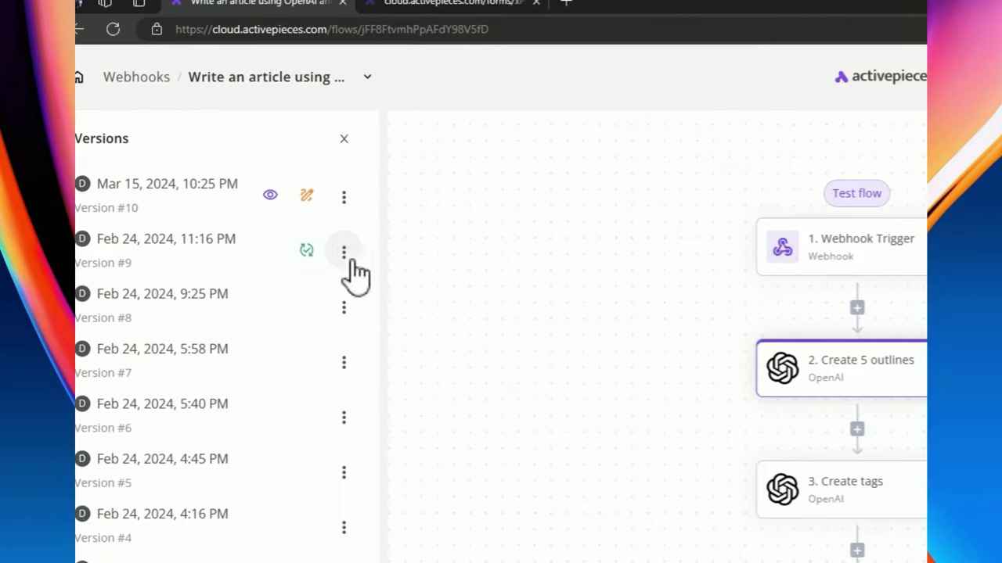
left_click(222, 135)
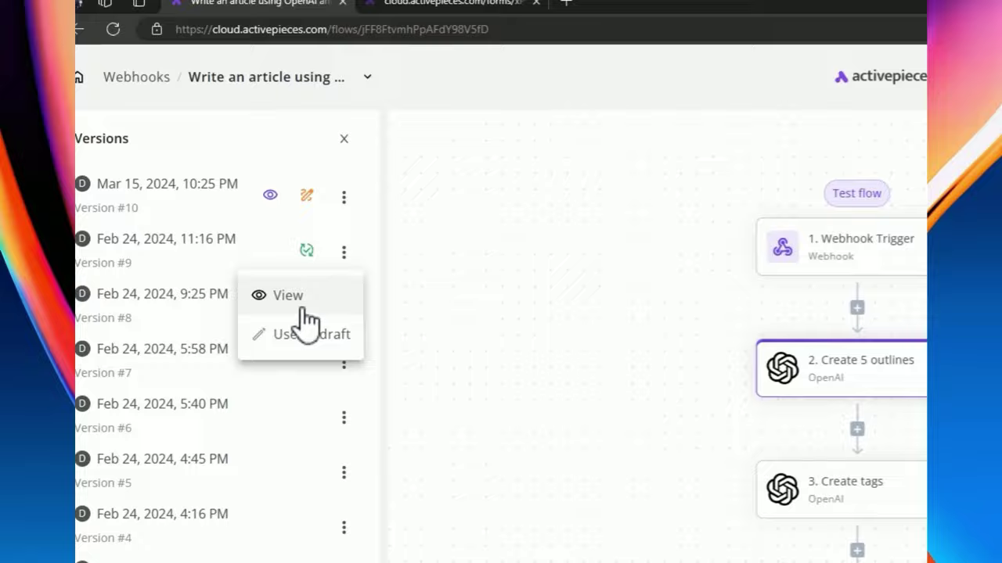
left_click(344, 306)
left_click(343, 307)
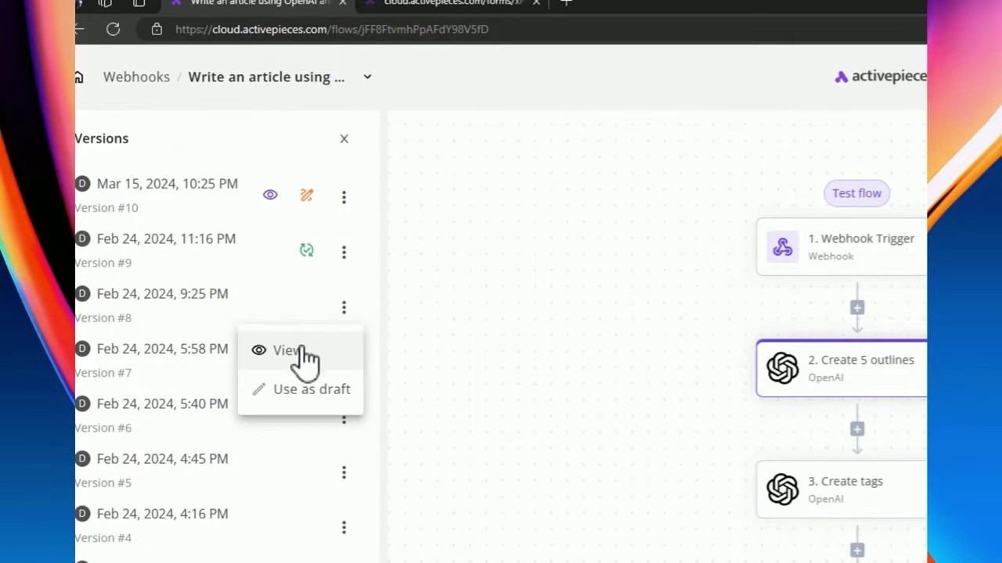
left_click(300, 360)
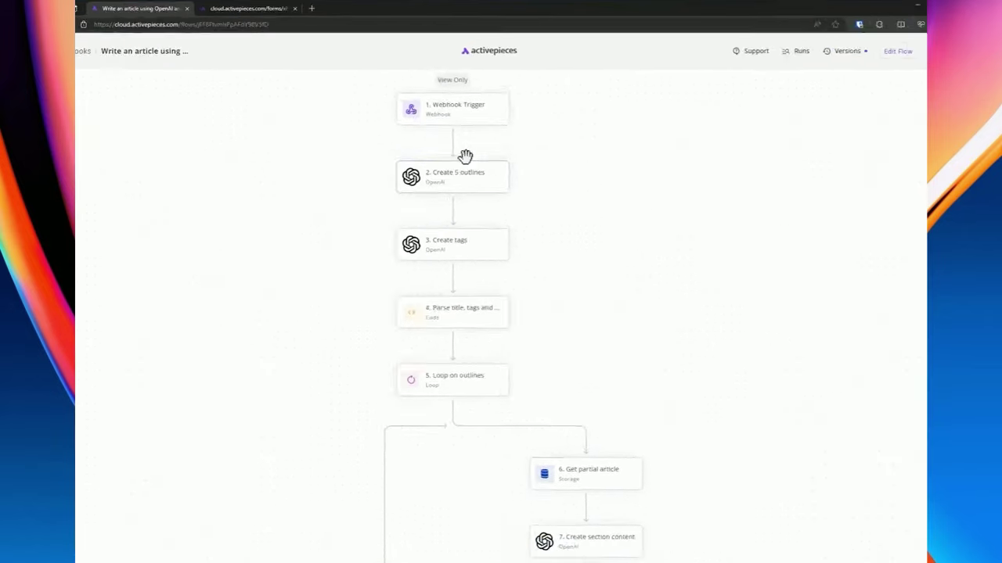
scroll(477, 415, "down", 2)
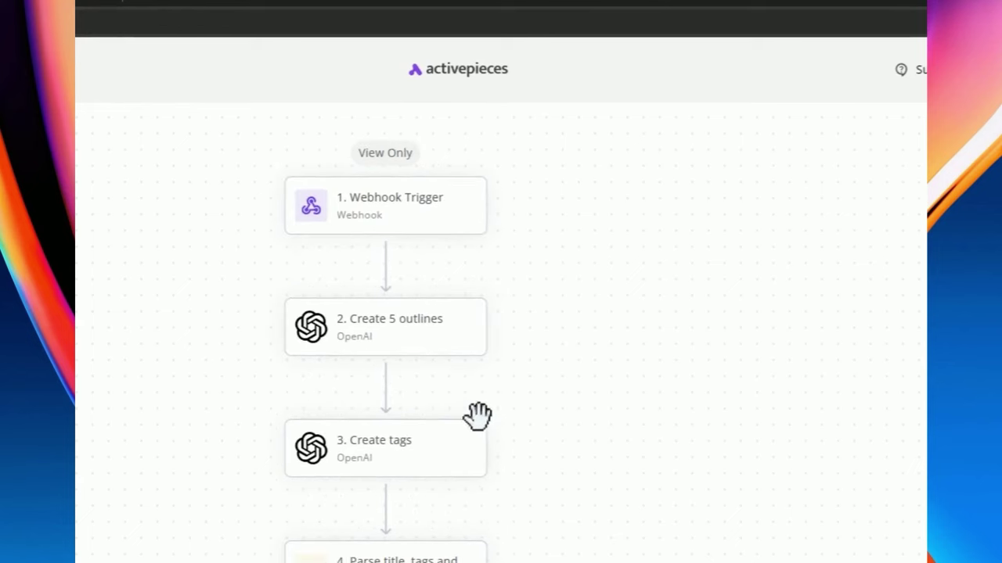
left_click_drag(569, 272, 624, 316)
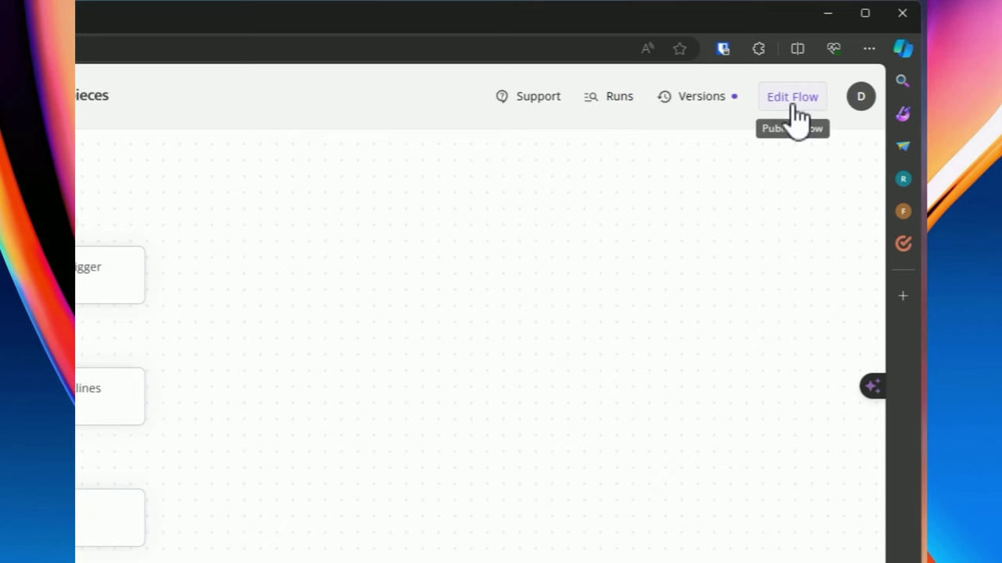
Return to the editable draft, then view Version #9 of the flow read-only
left_click(806, 92)
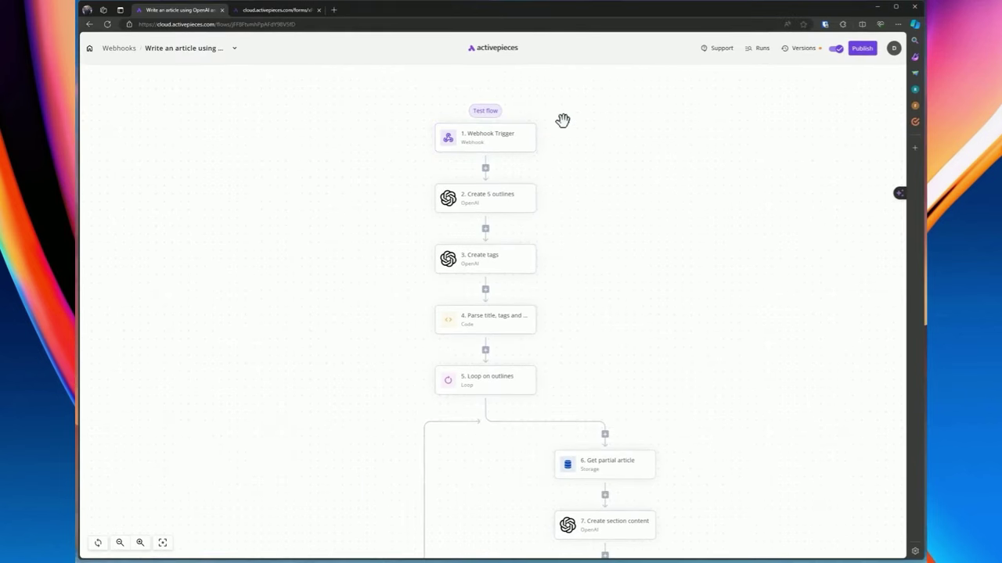
left_click(799, 48)
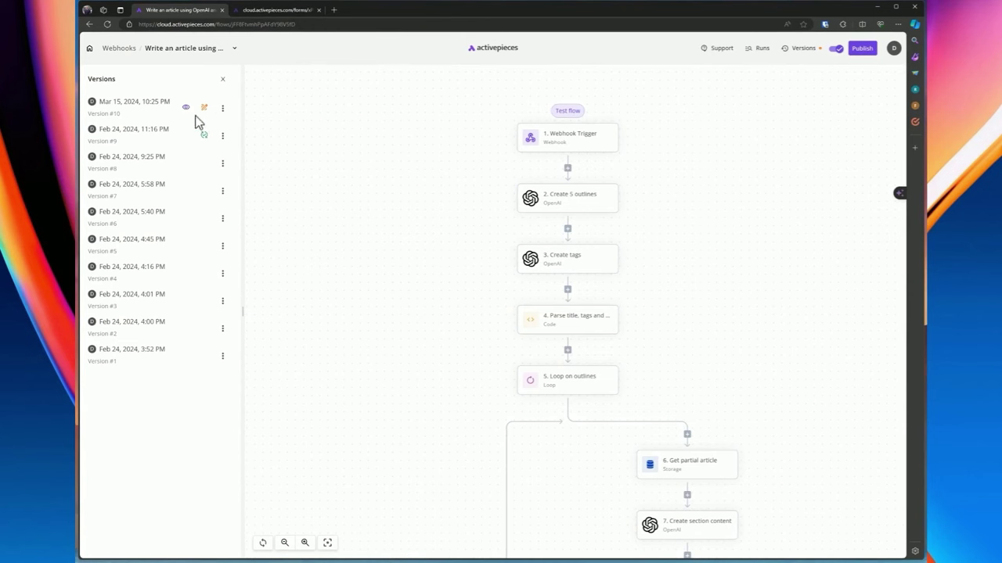
left_click(223, 138)
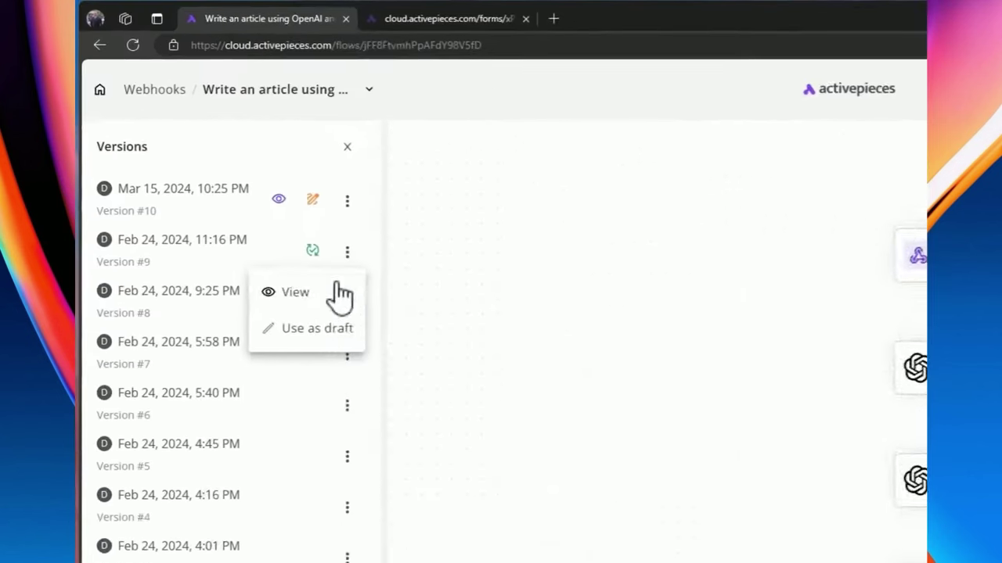
left_click(229, 137)
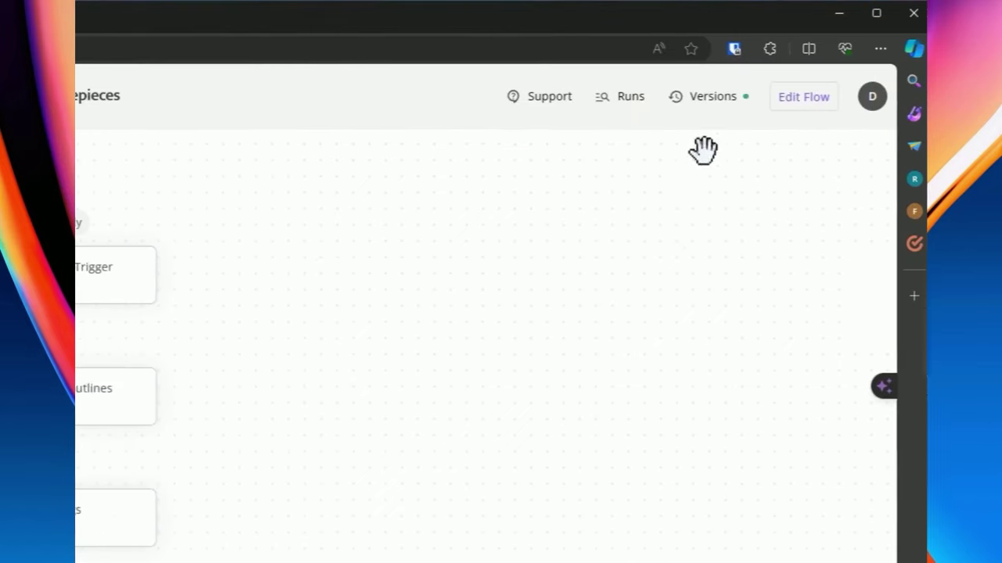
Browse the action menus of versions #9, #5 and #6, then close the version history
left_click(692, 96)
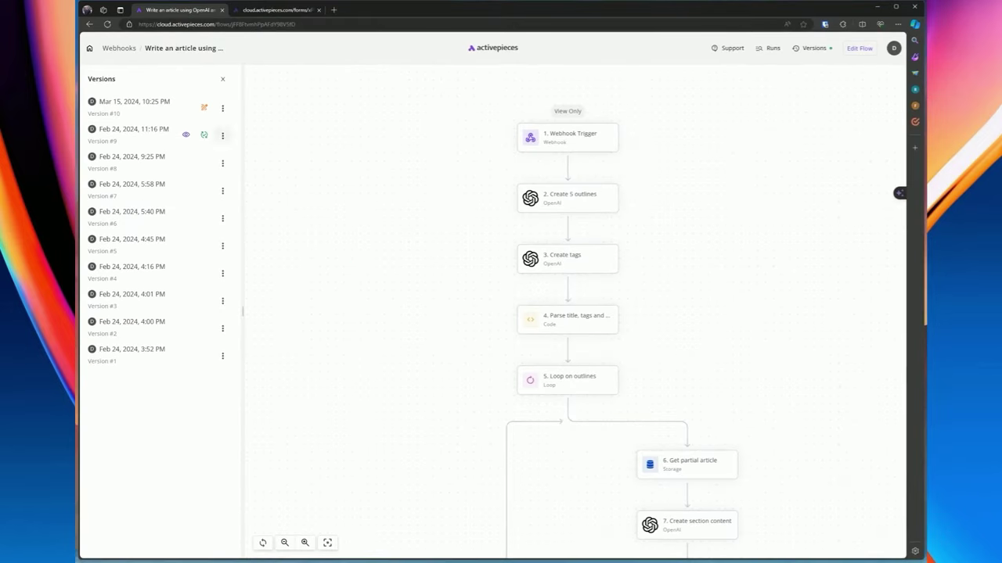
left_click(223, 137)
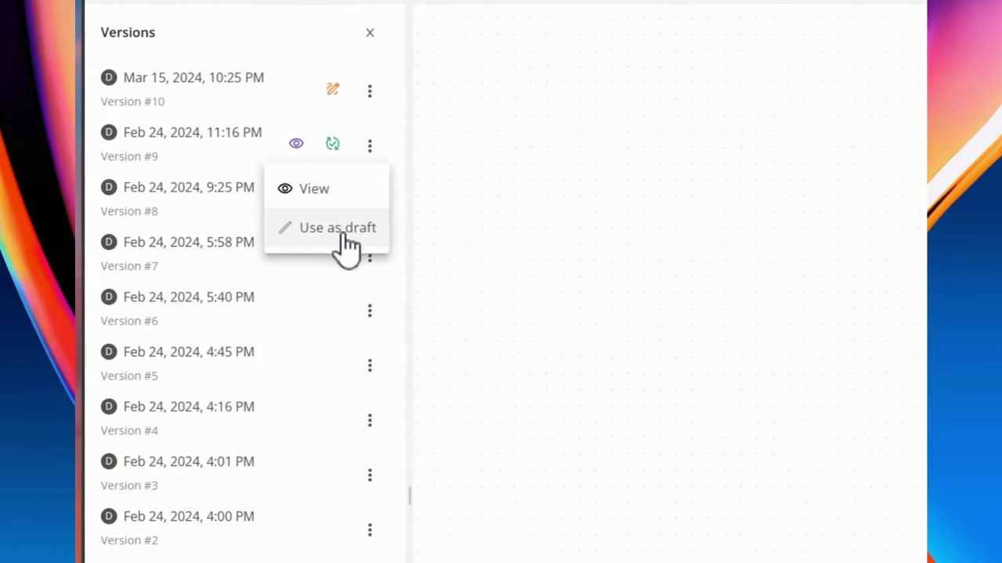
scroll(368, 376, "down", 1)
left_click(372, 322)
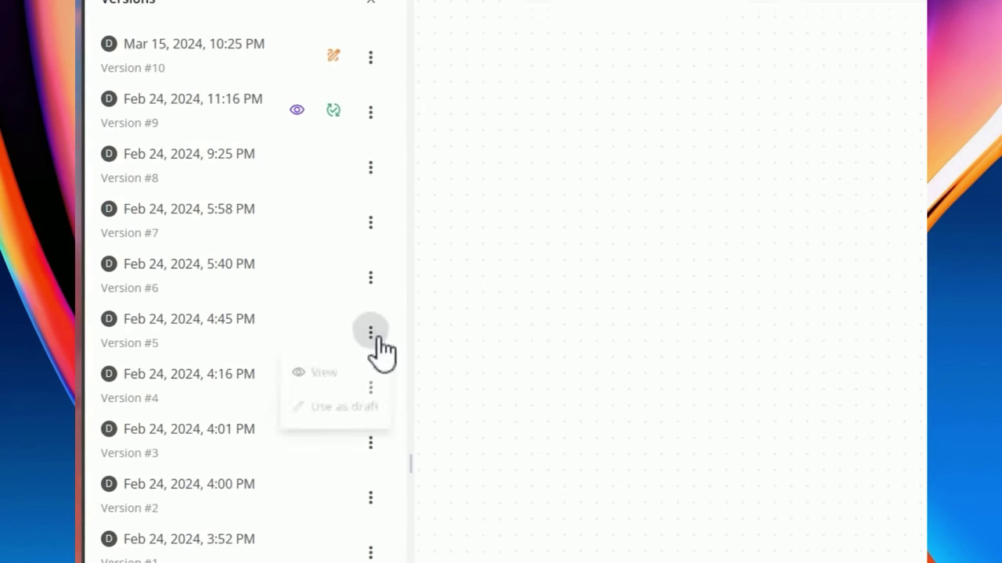
scroll(367, 313, "down", 4)
scroll(352, 169, "up", 1)
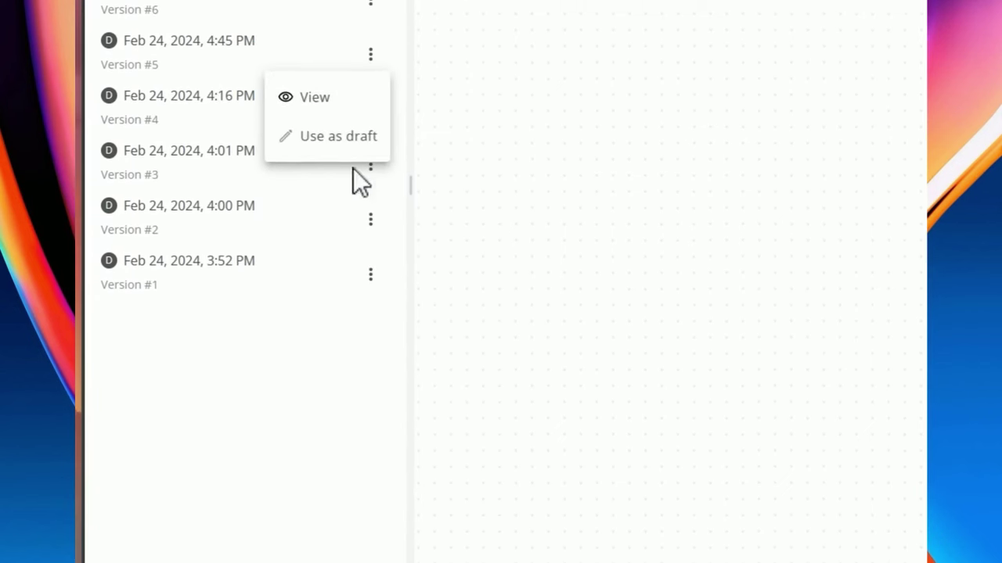
left_click(384, 172)
scroll(380, 163, "up", 1)
scroll(379, 161, "up", 1)
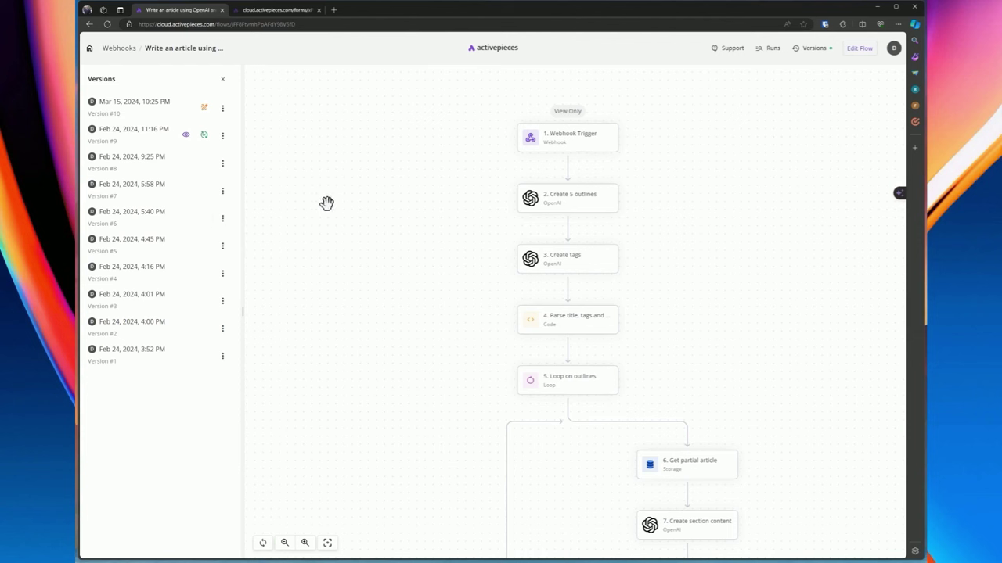
left_click(222, 219)
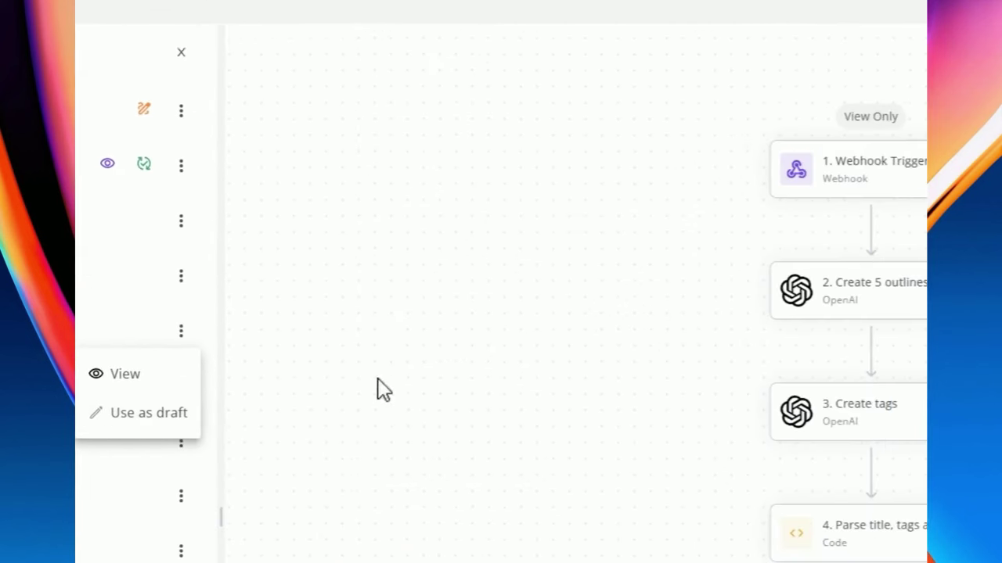
left_click(377, 388)
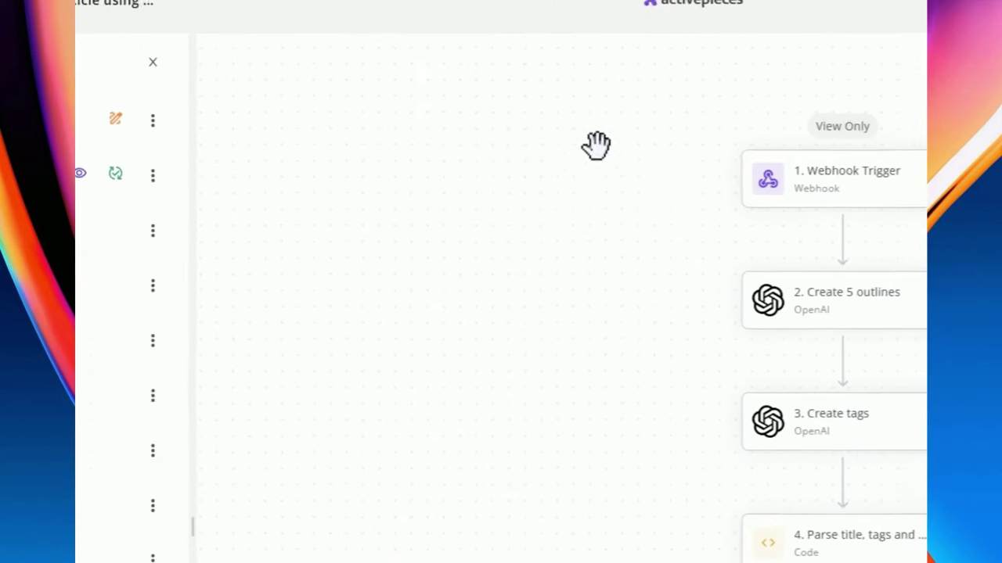
left_click(699, 69)
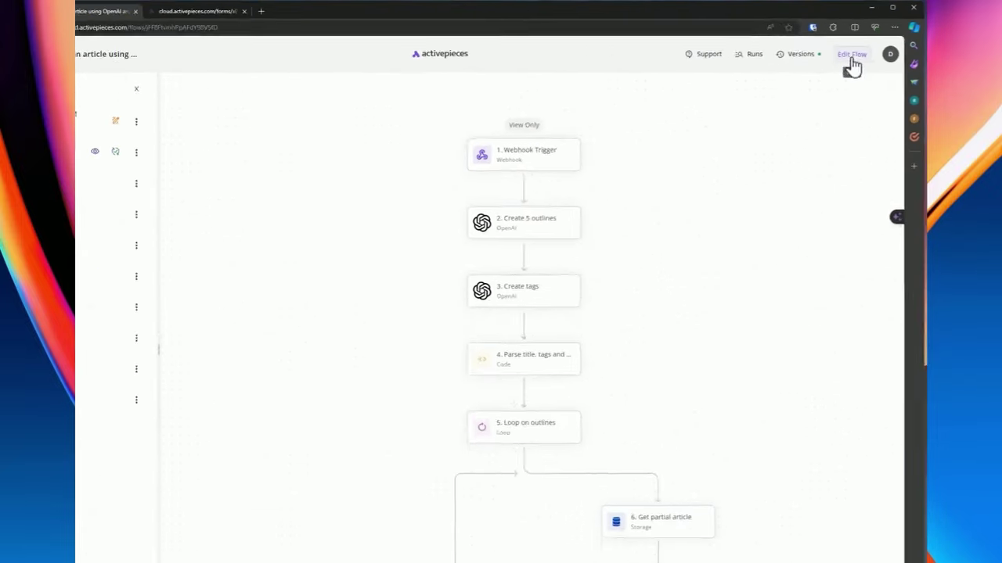
Make the flow editable, enlarge the sample data area, and inspect the Webhook Trigger and Create 5 outlines outputs
left_click(851, 59)
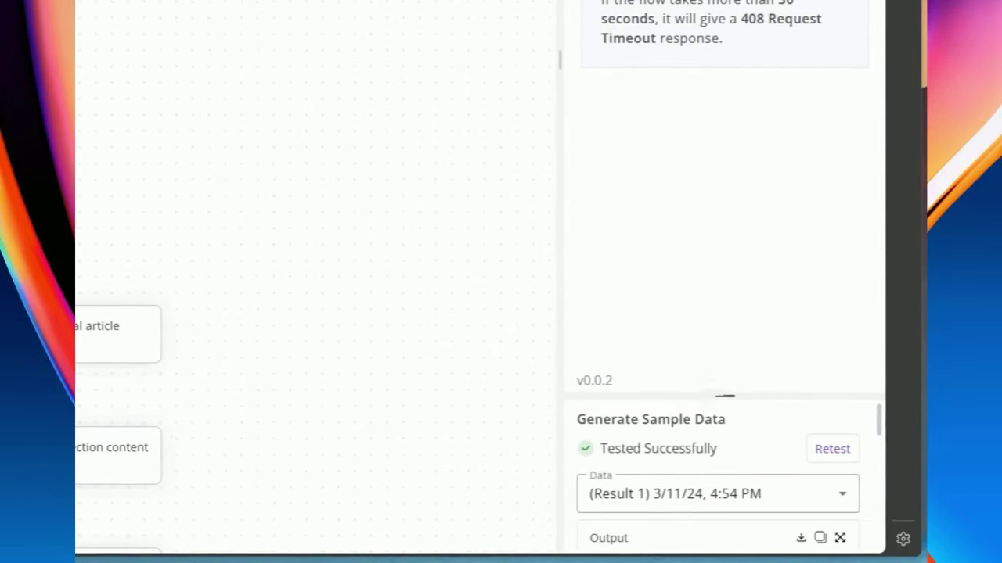
left_click_drag(725, 395, 726, 152)
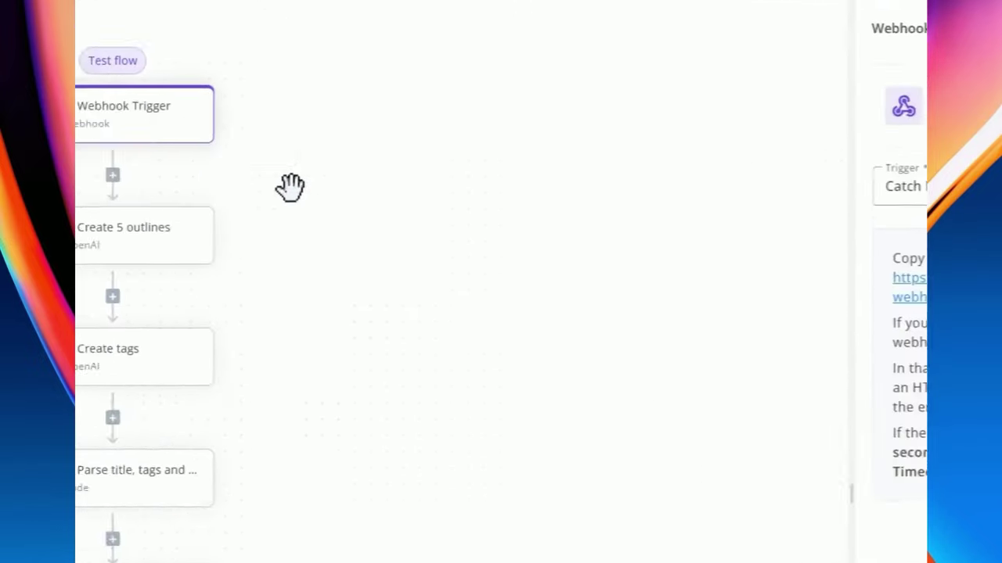
left_click(268, 266)
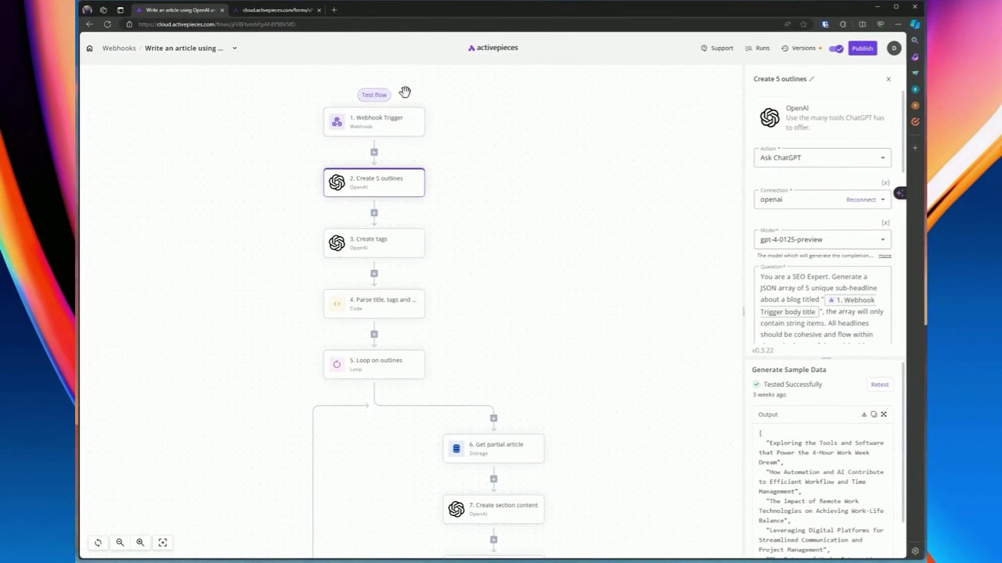
left_click(381, 126)
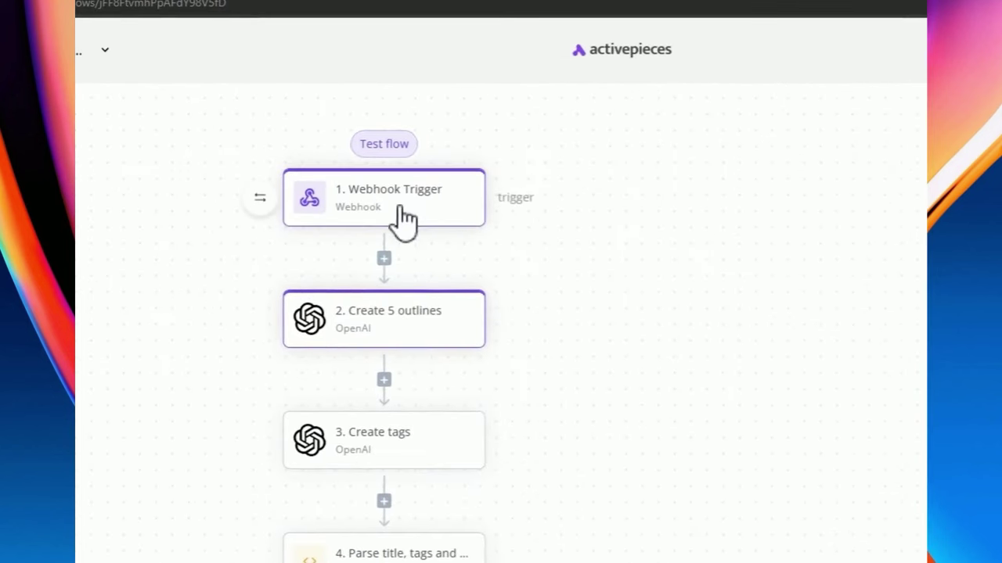
left_click(381, 335)
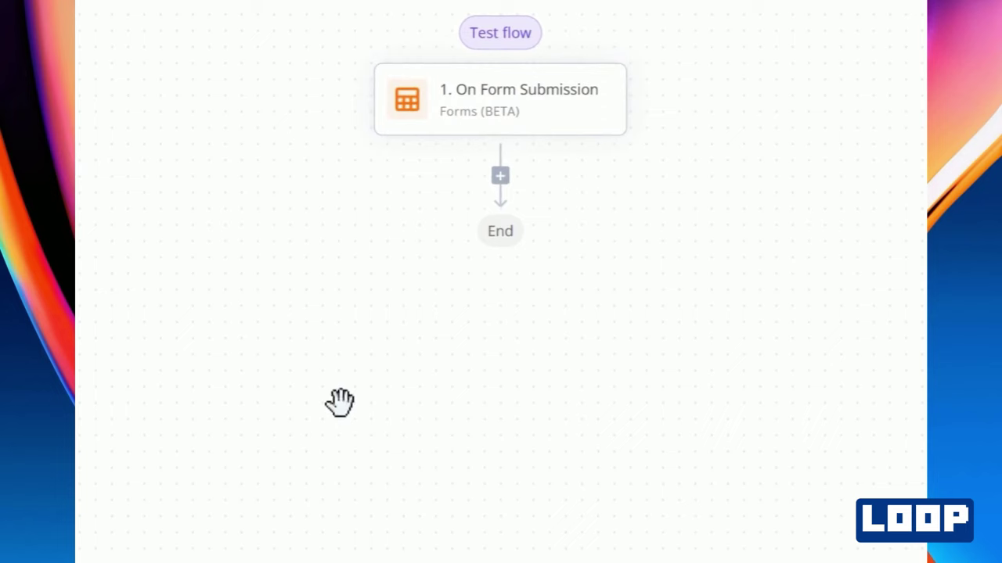
Add a Code step after the On Form Submission trigger
left_click(500, 175)
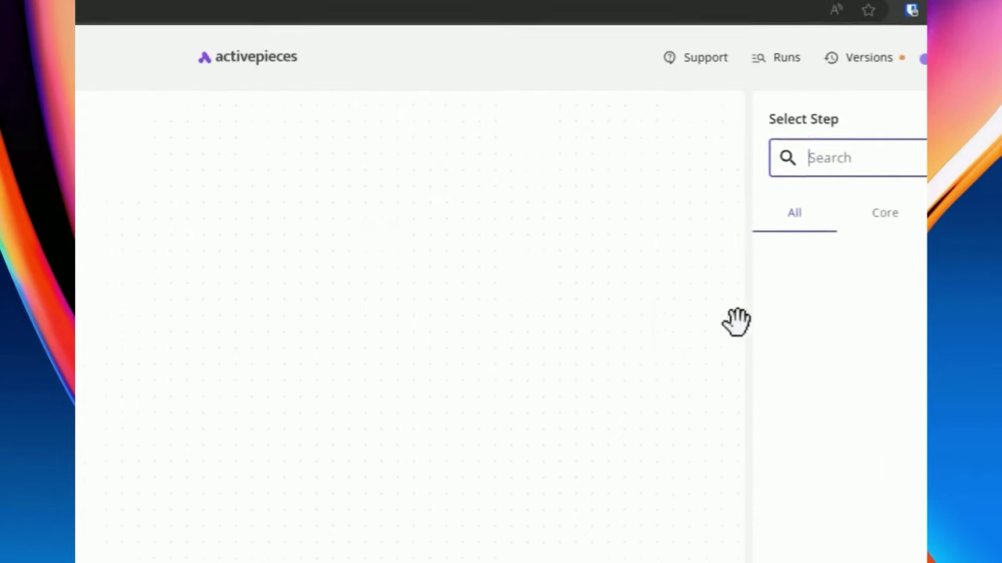
type("code")
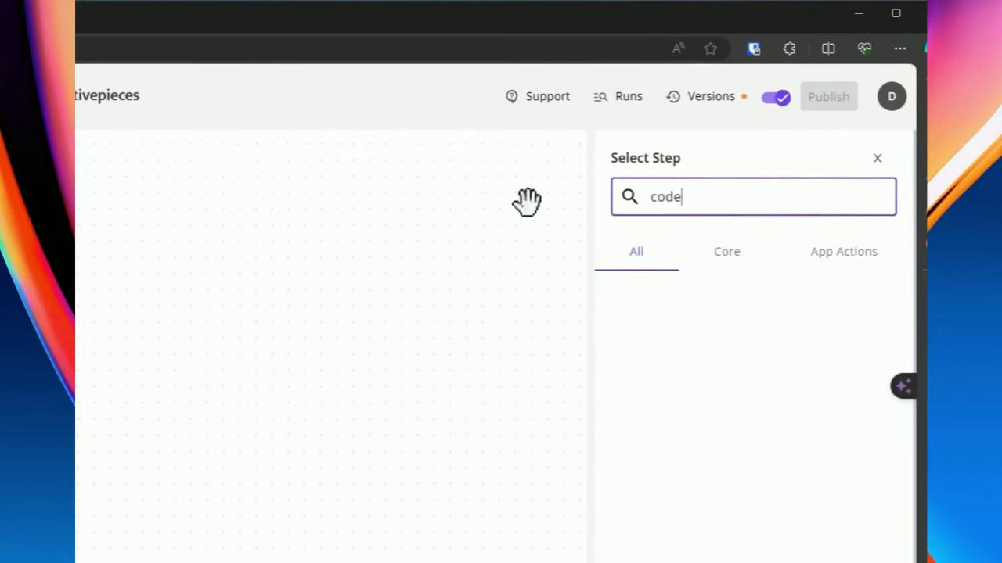
left_click(798, 291)
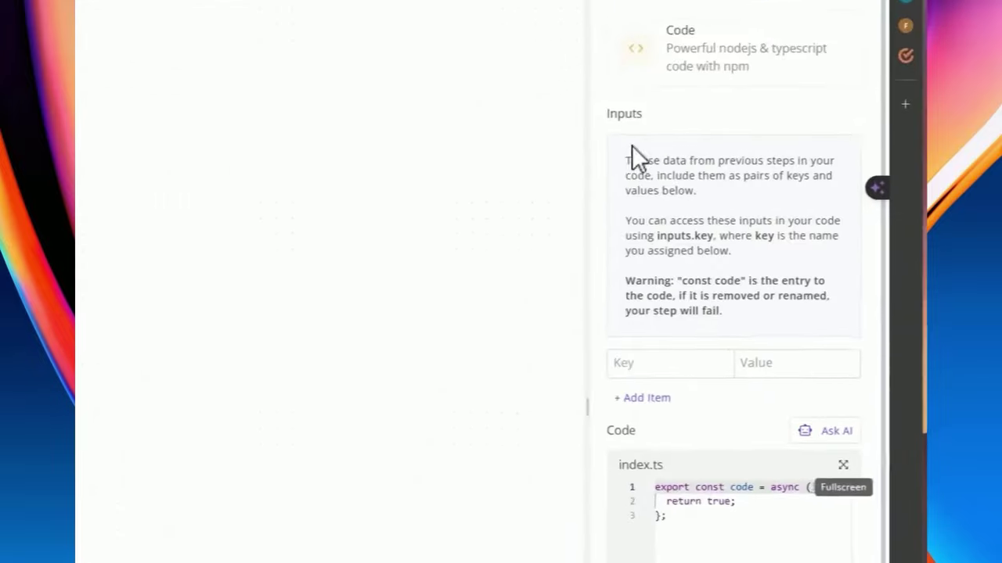
Replace the returned 'true' in index.ts with [1, 2, 3, 4] and test the code
scroll(633, 380, "down", 3)
double_click(700, 403)
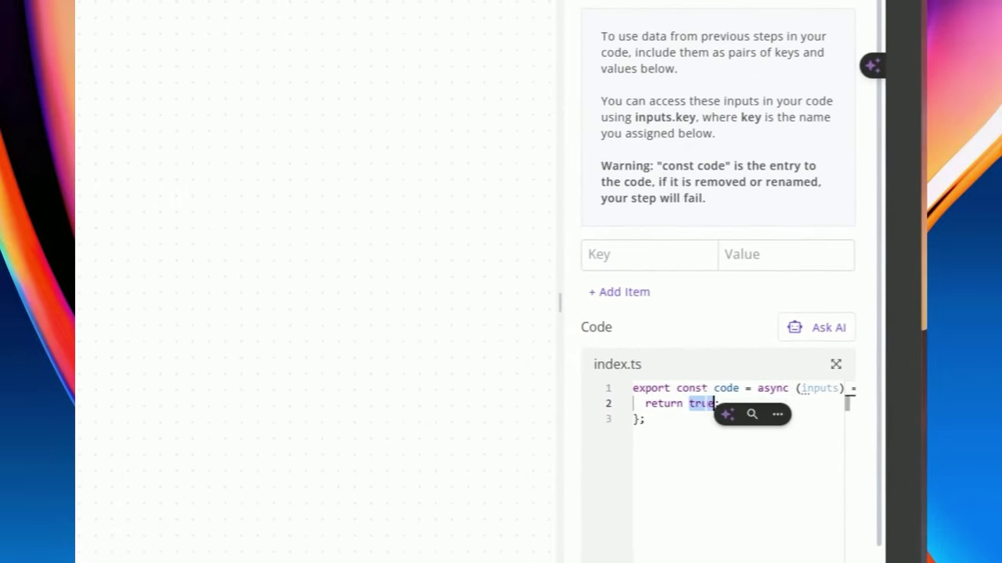
left_click(837, 389)
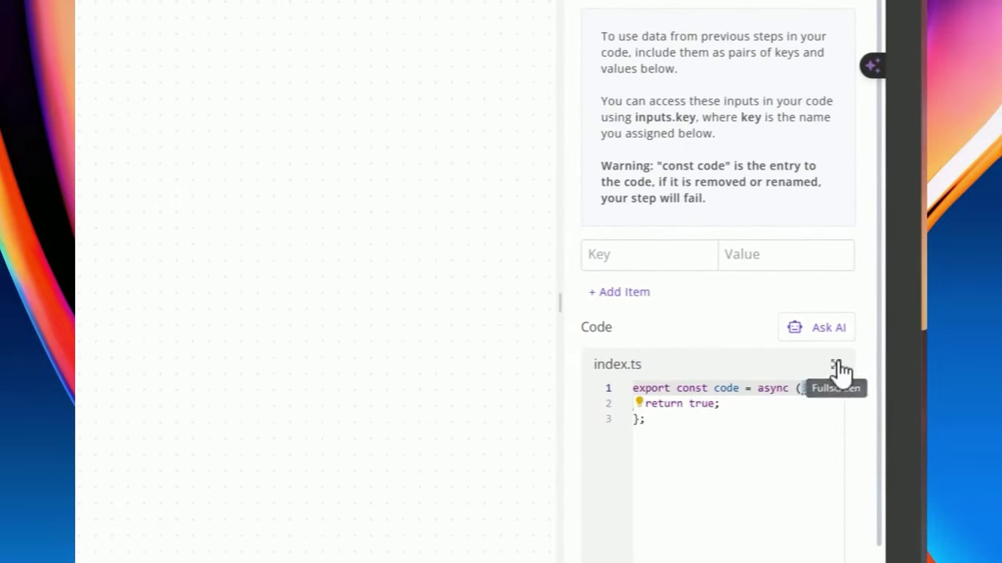
left_click(835, 366)
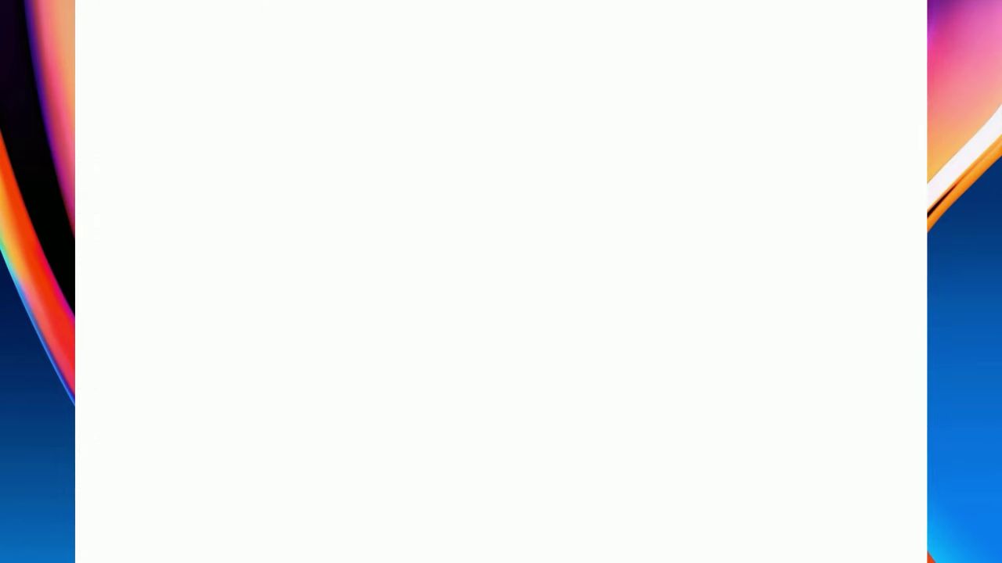
double_click(357, 135)
type("[")
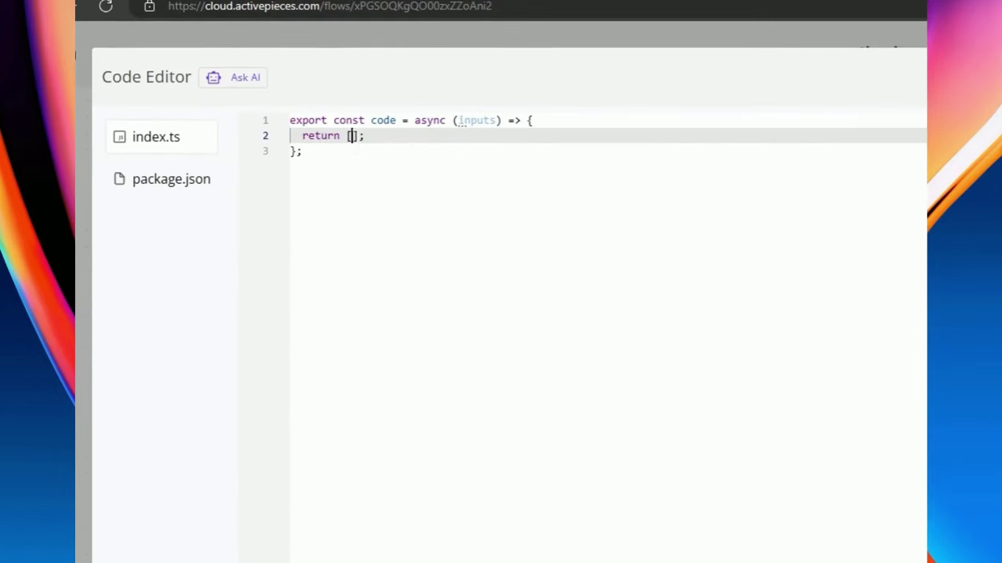
type("]")
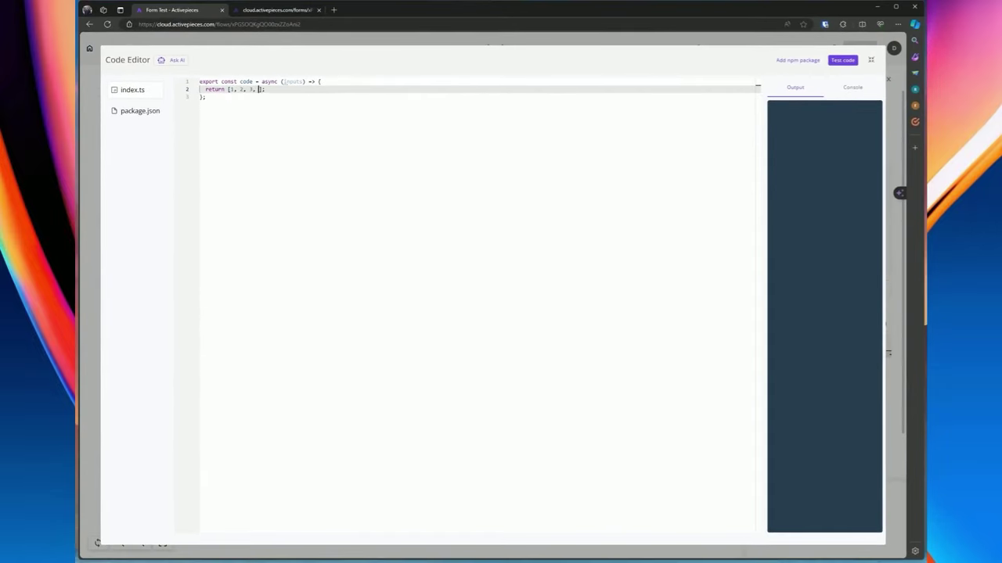
left_click(845, 60)
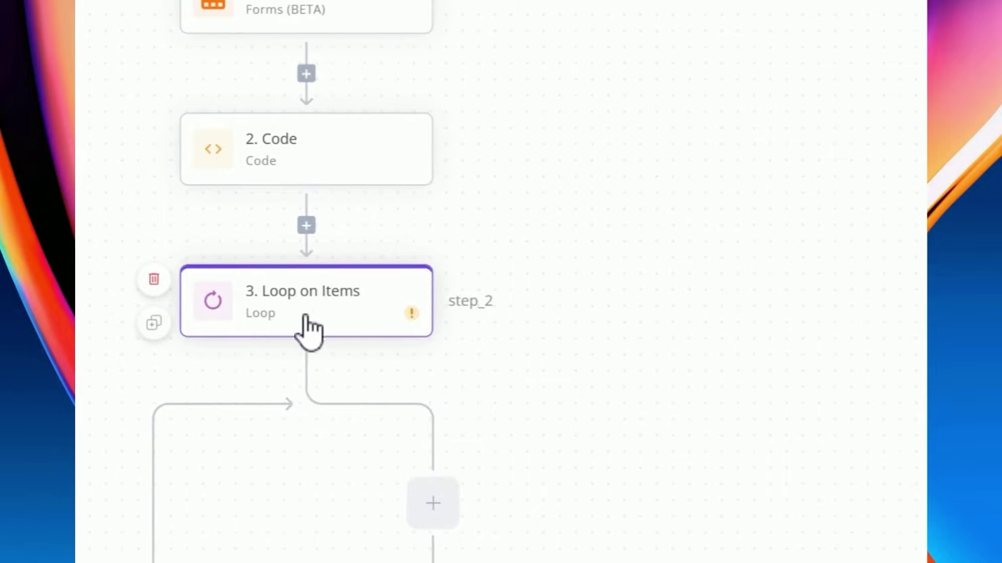
Open Loop on Items and check the Code step's test output
left_click(857, 141)
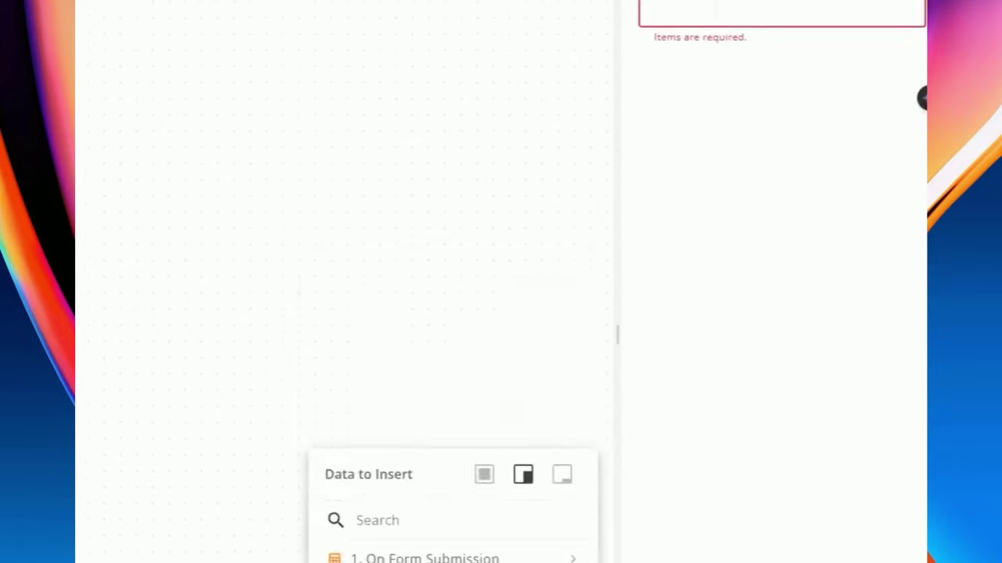
left_click(395, 338)
left_click(452, 430)
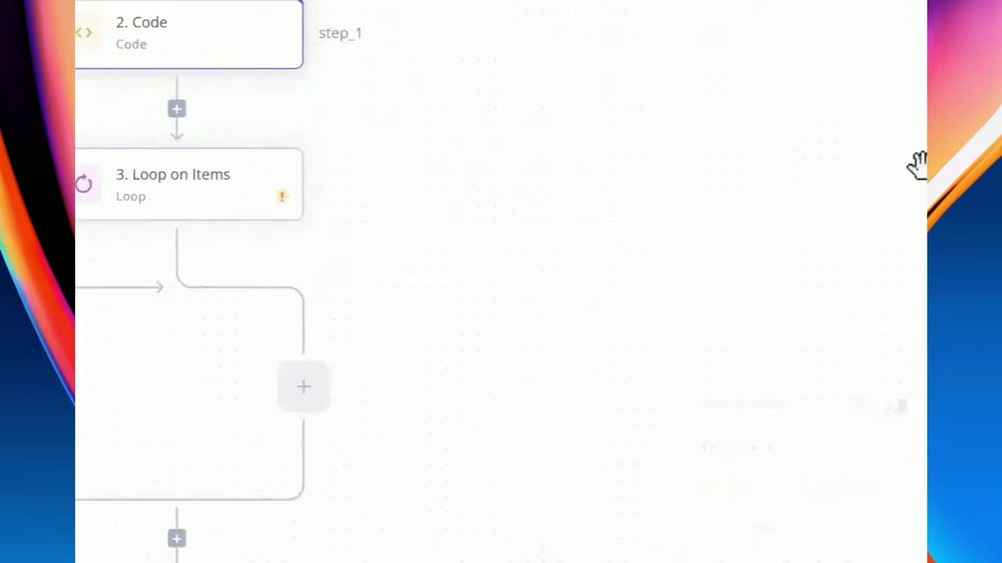
key("Escape")
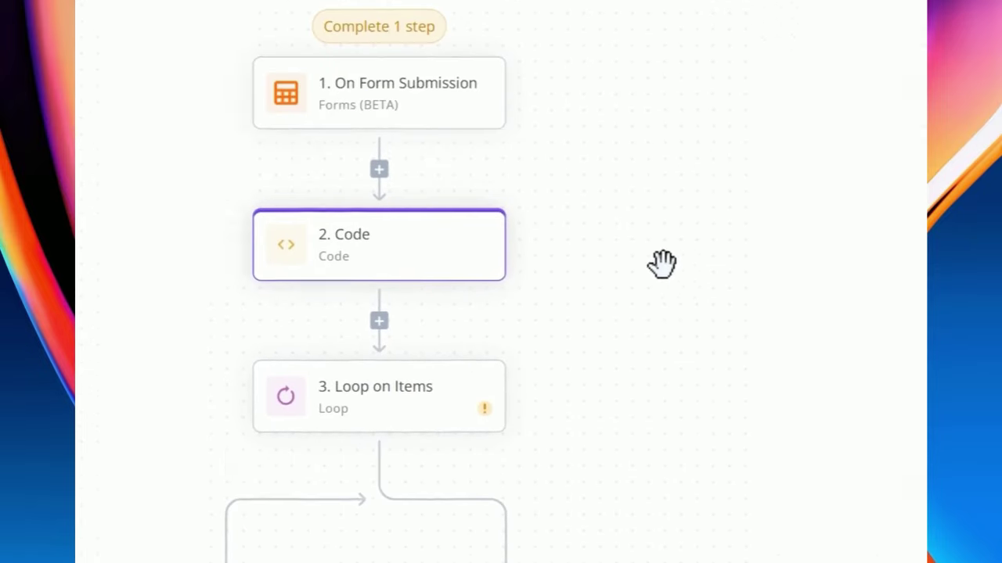
left_click(401, 403)
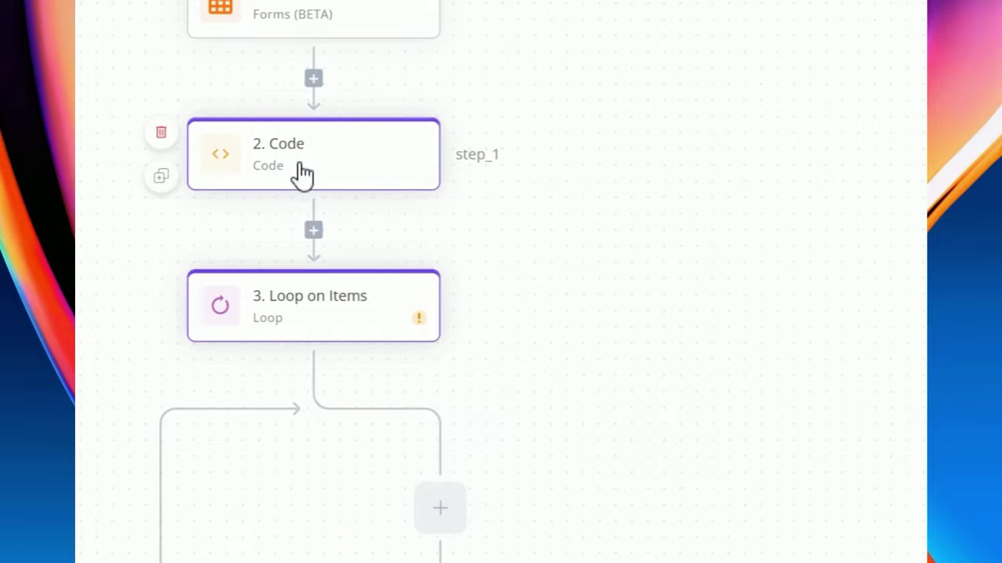
left_click(304, 174)
scroll(773, 420, "down", 3)
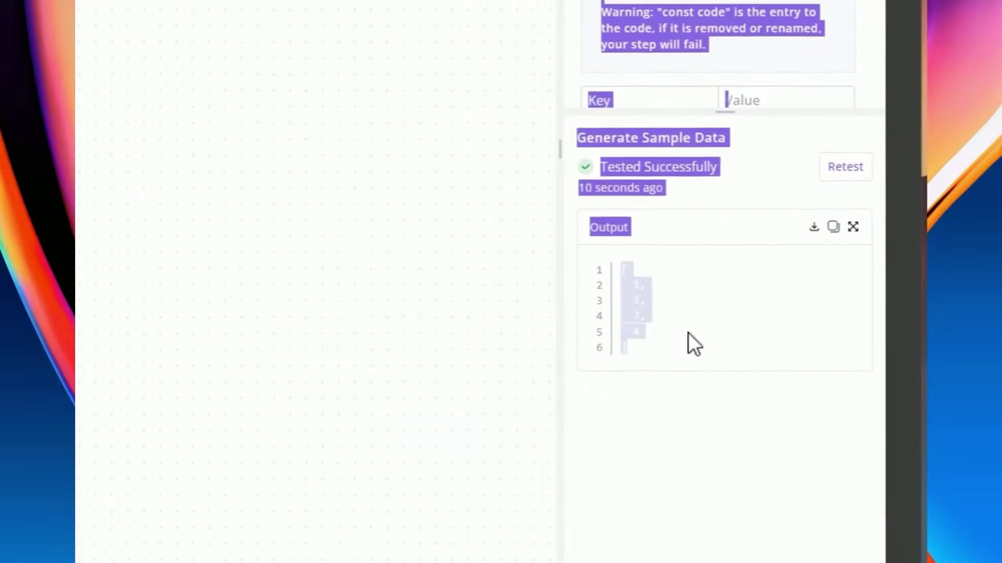
key("Escape")
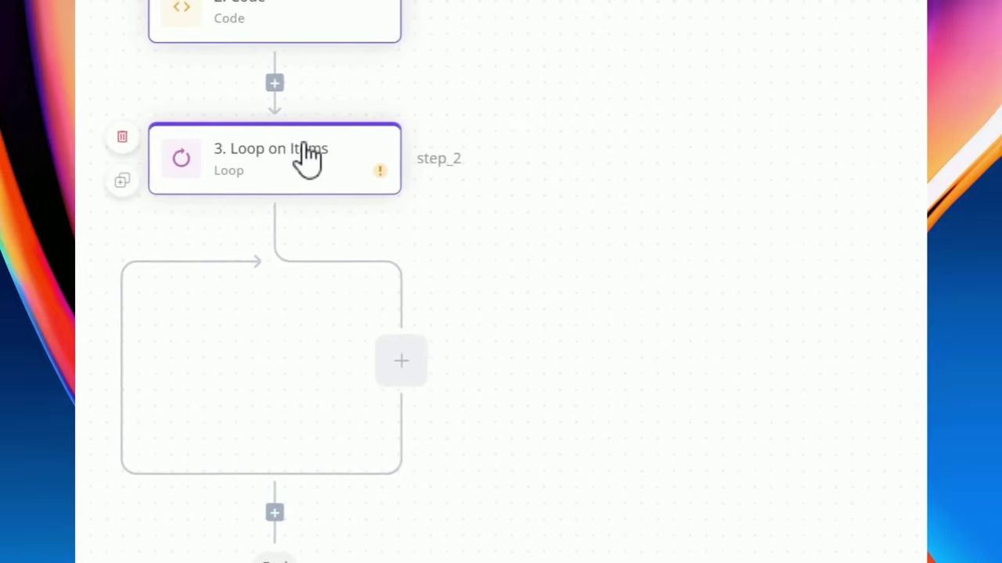
Set the loop's Items to the 2. Code output and test it, yielding index 1, item 1
left_click_drag(306, 156, 227, 161)
left_click(226, 160)
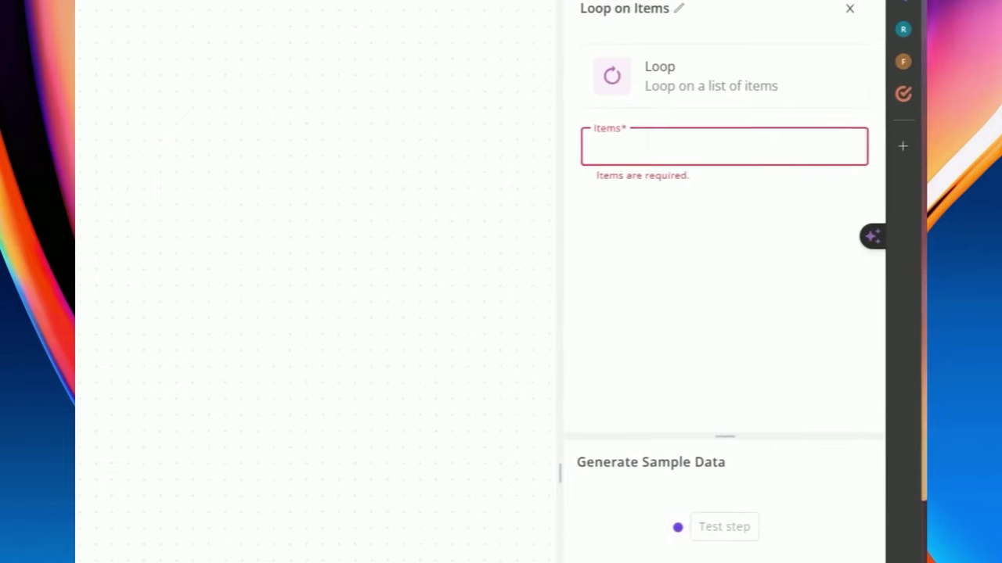
left_click(674, 190)
left_click(392, 445)
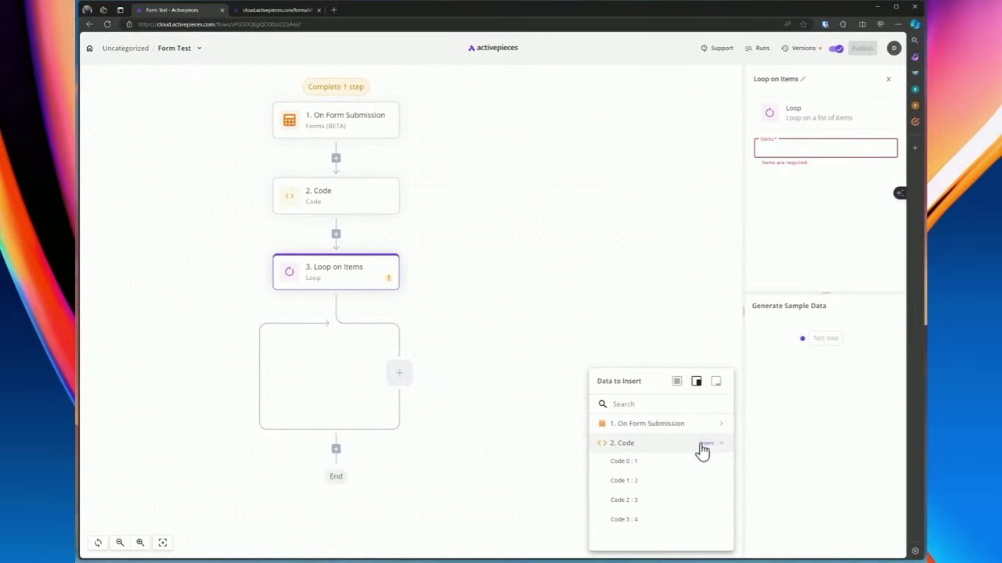
left_click(707, 444)
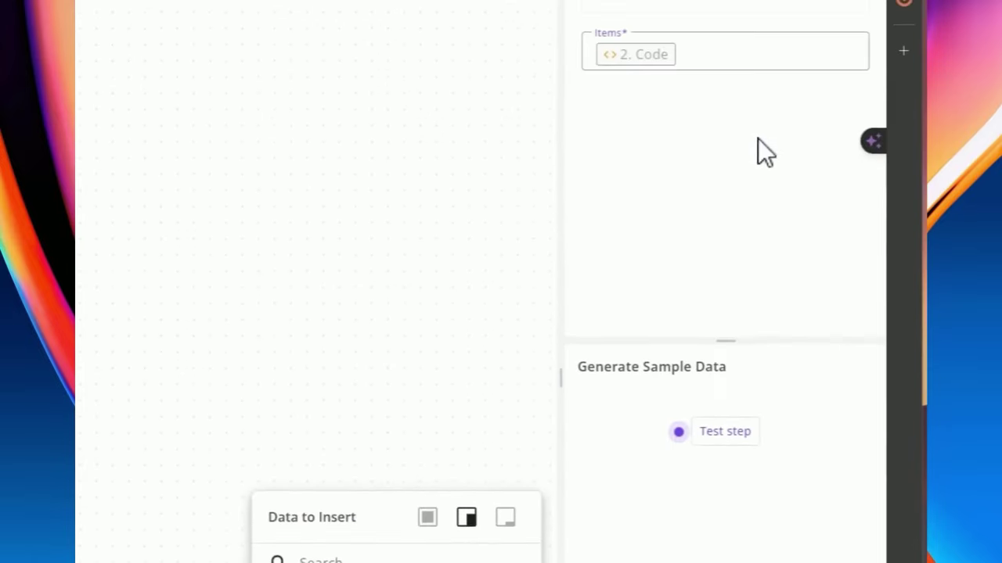
left_click(708, 435)
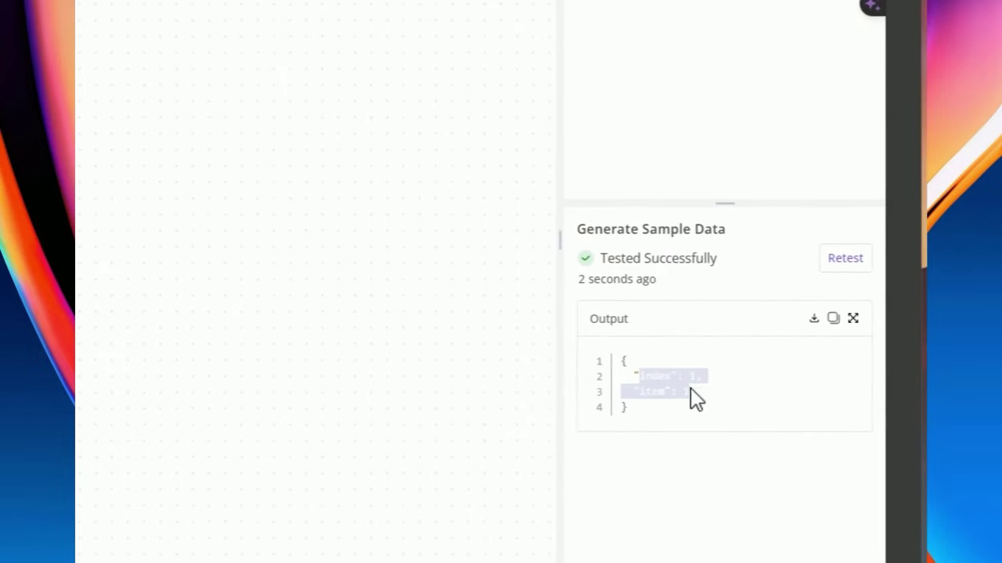
left_click(650, 394)
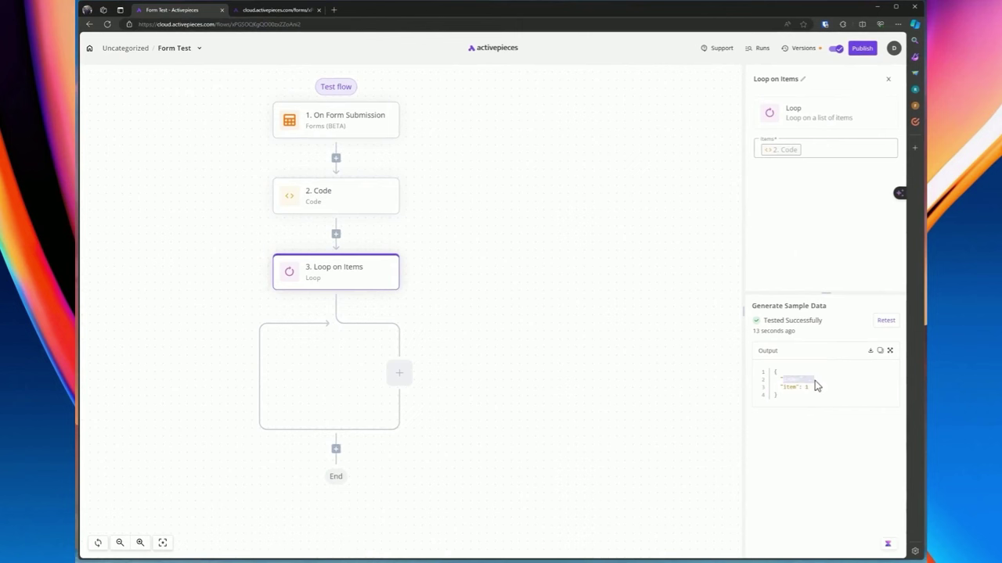
left_click(774, 406)
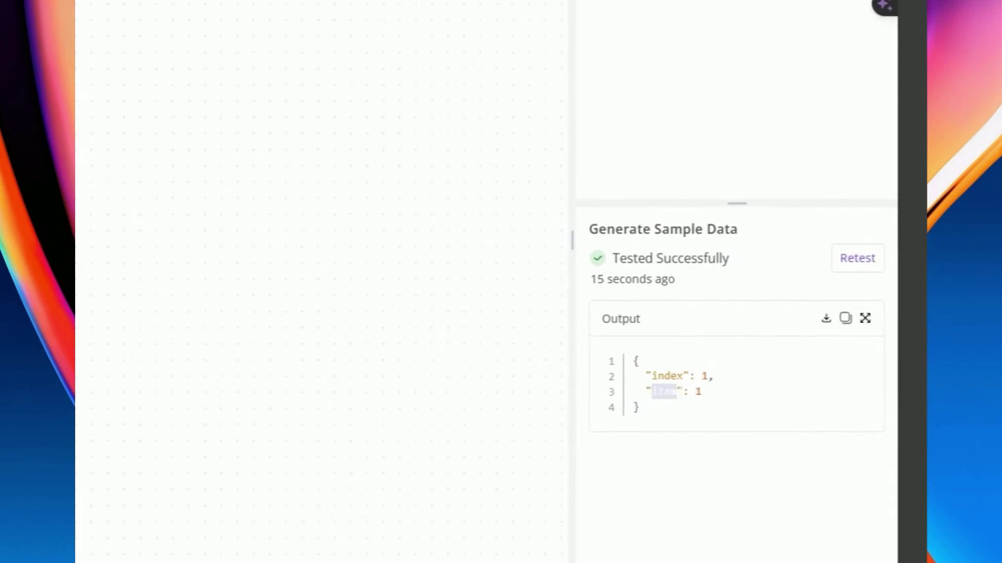
Change the Code step to return an array of objects with a name key, and test it
left_click(286, 152)
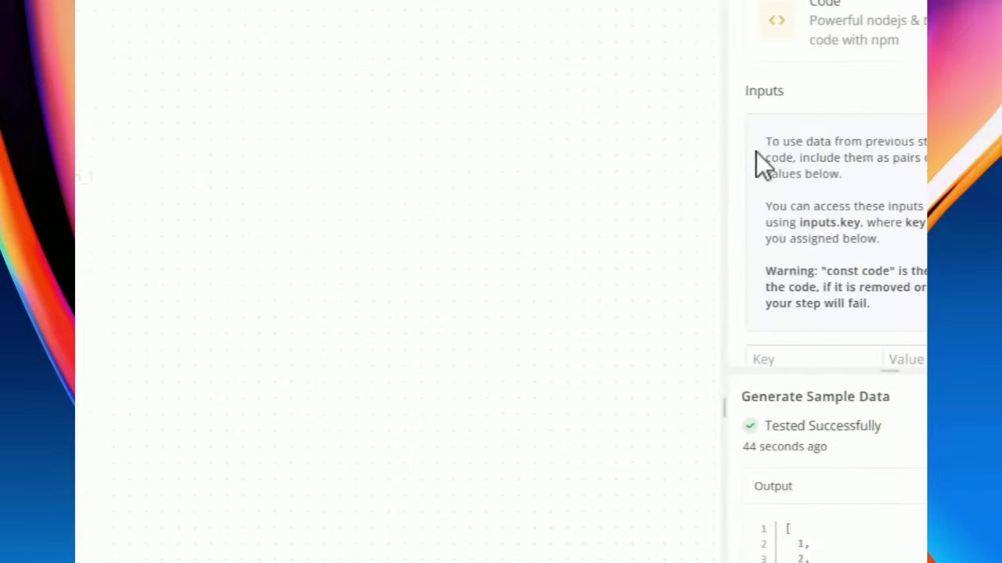
scroll(701, 426, "down", 2)
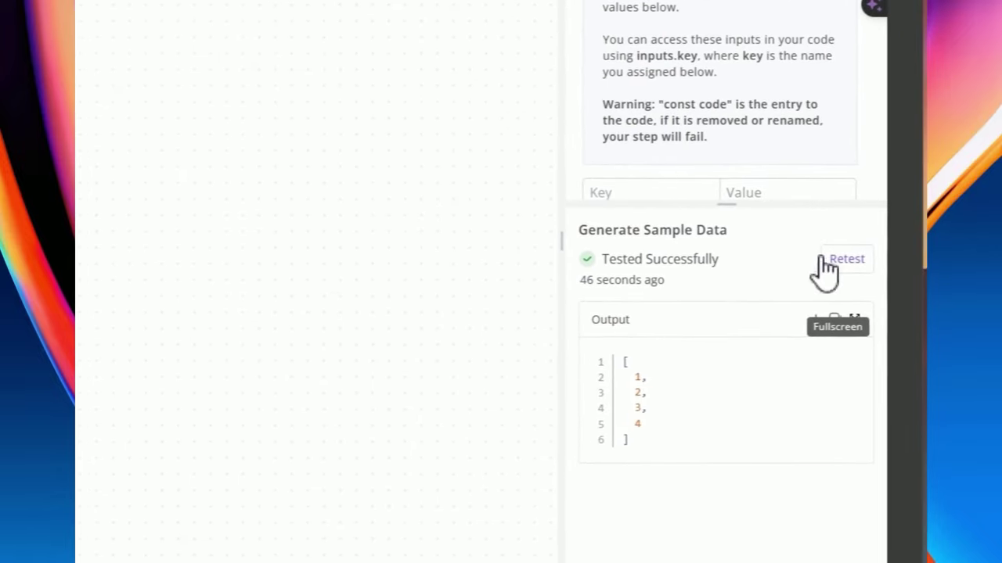
left_click_drag(727, 207, 724, 419)
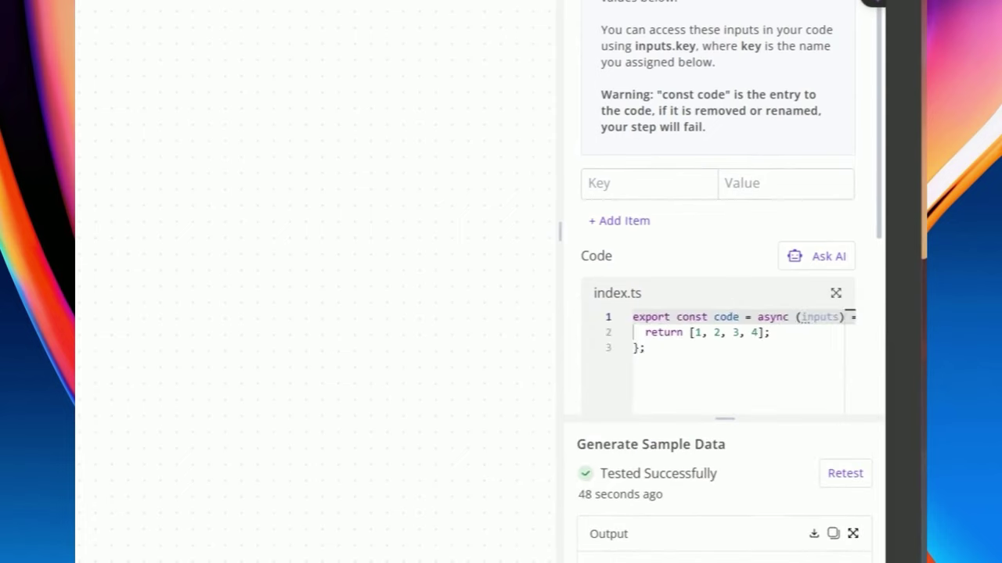
left_click(644, 347)
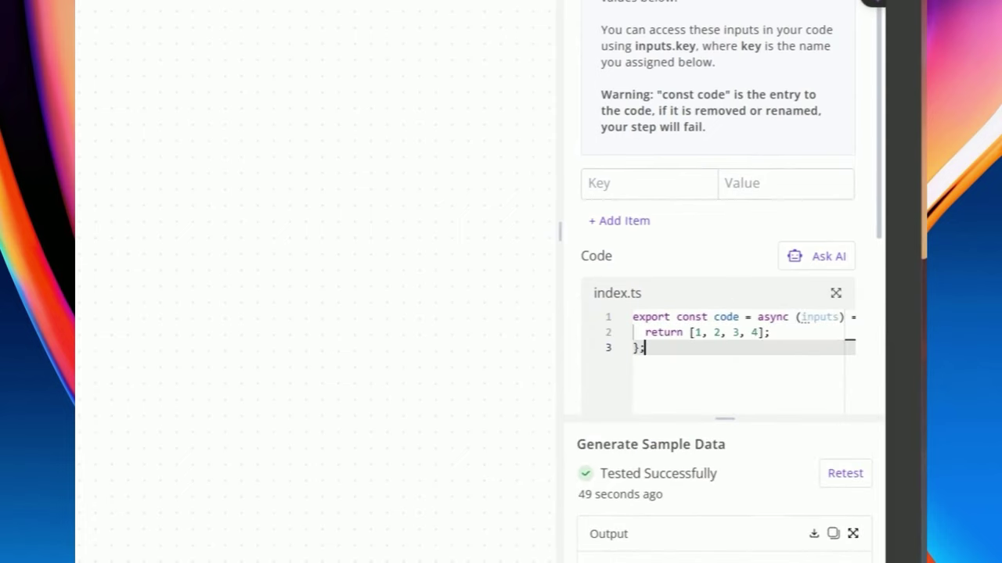
left_click(836, 297)
left_click_drag(379, 141, 322, 142)
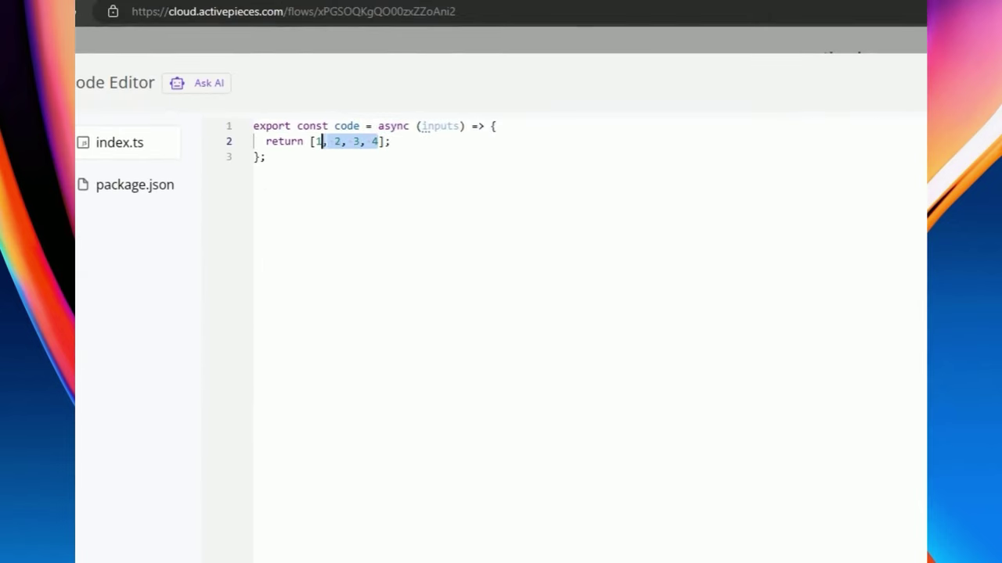
key("BackSpace")
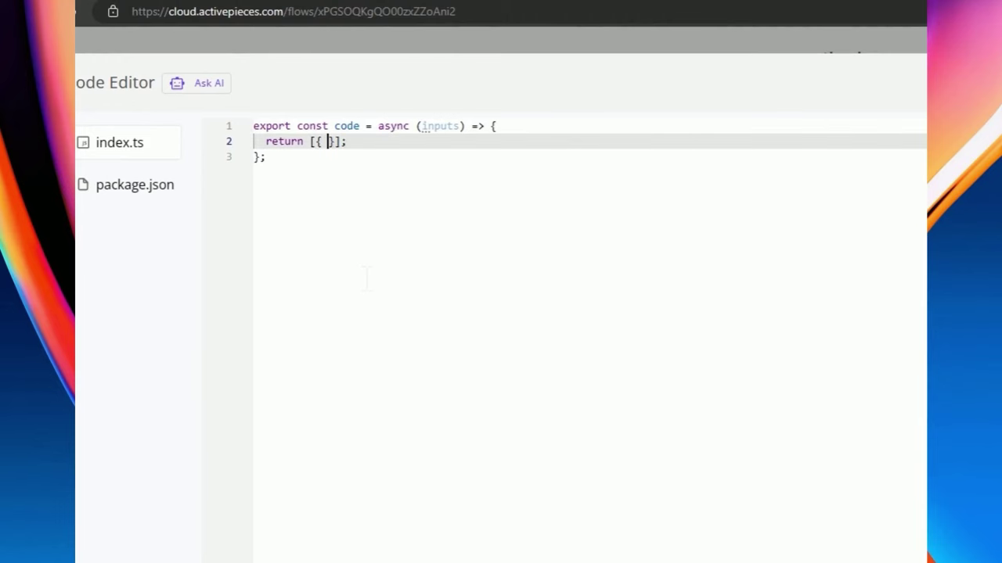
type("name: 'dennis'}, {")
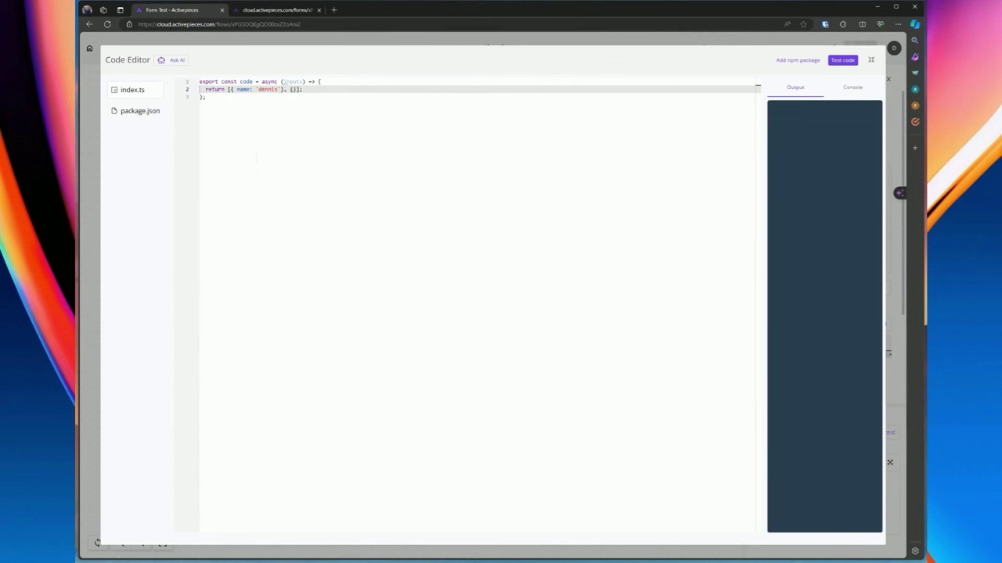
type("name: 'bob")
left_click(872, 62)
scroll(856, 432, "down", 2)
left_click(832, 444)
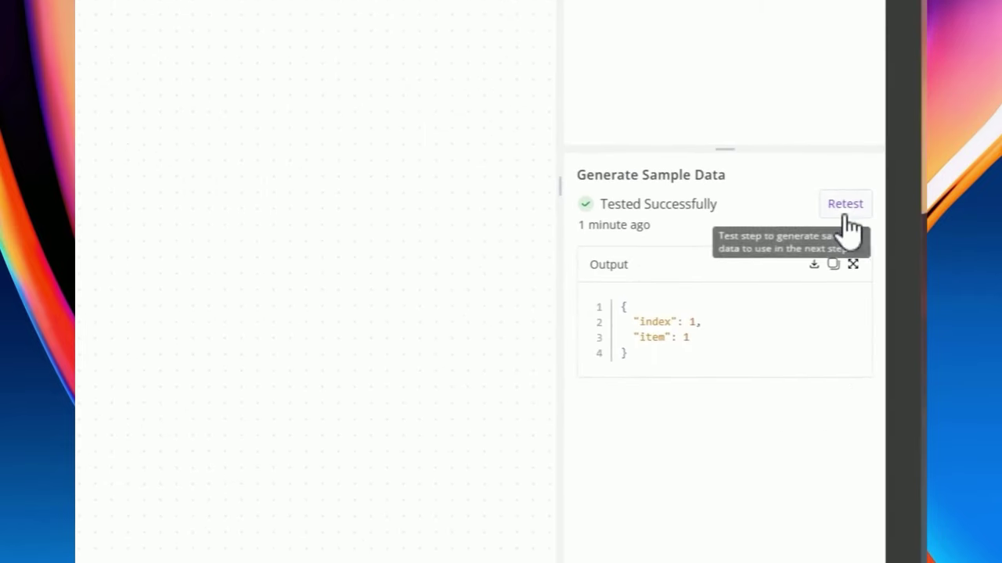
Retest Loop on Items and add a Branch step inside the loop
left_click(846, 208)
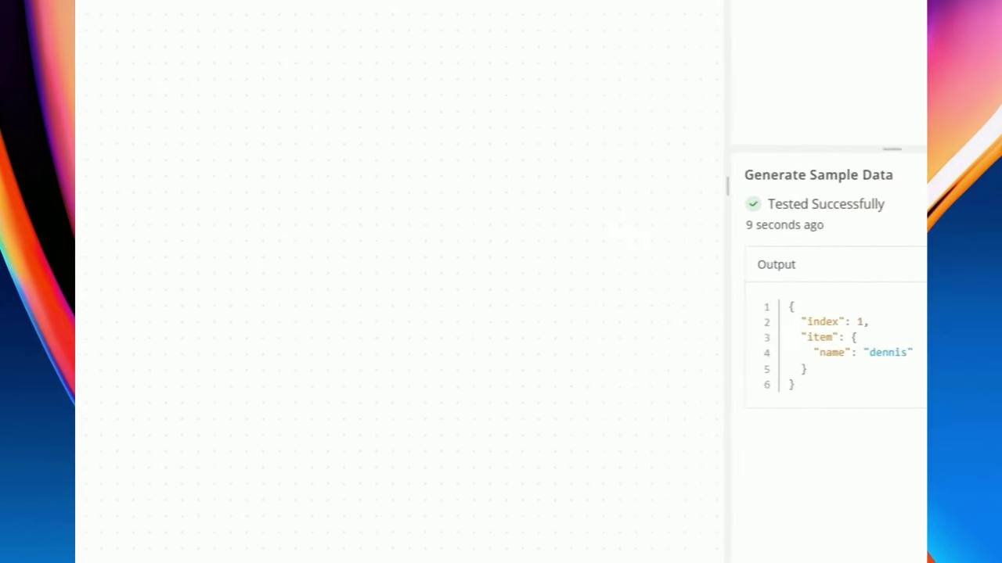
left_click(253, 306)
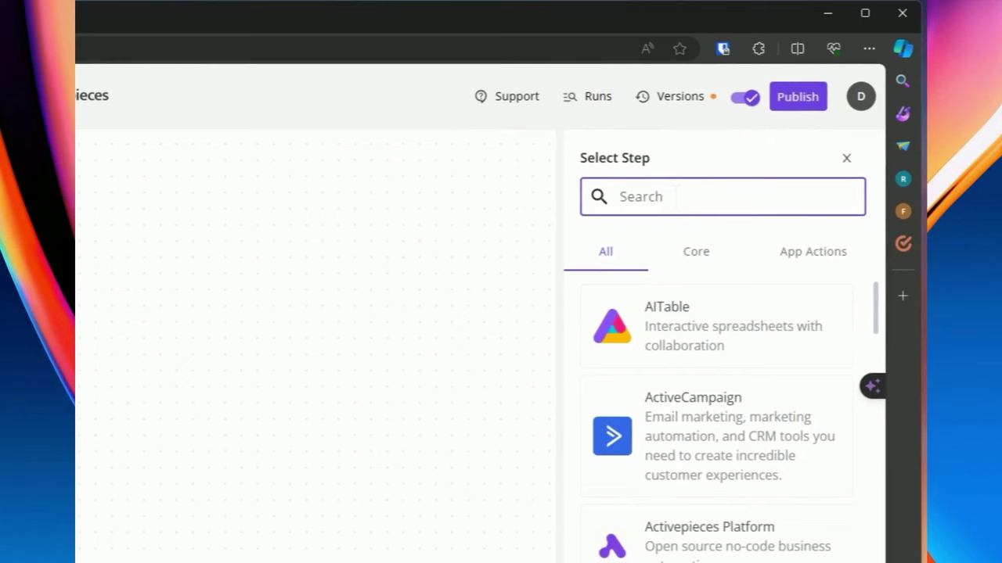
type("b")
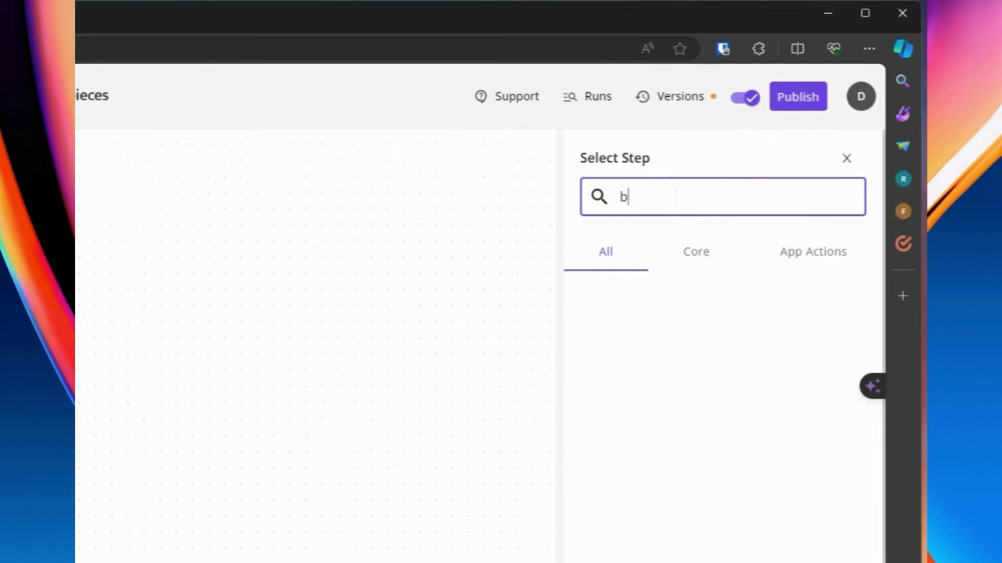
type("ranch")
left_click(665, 305)
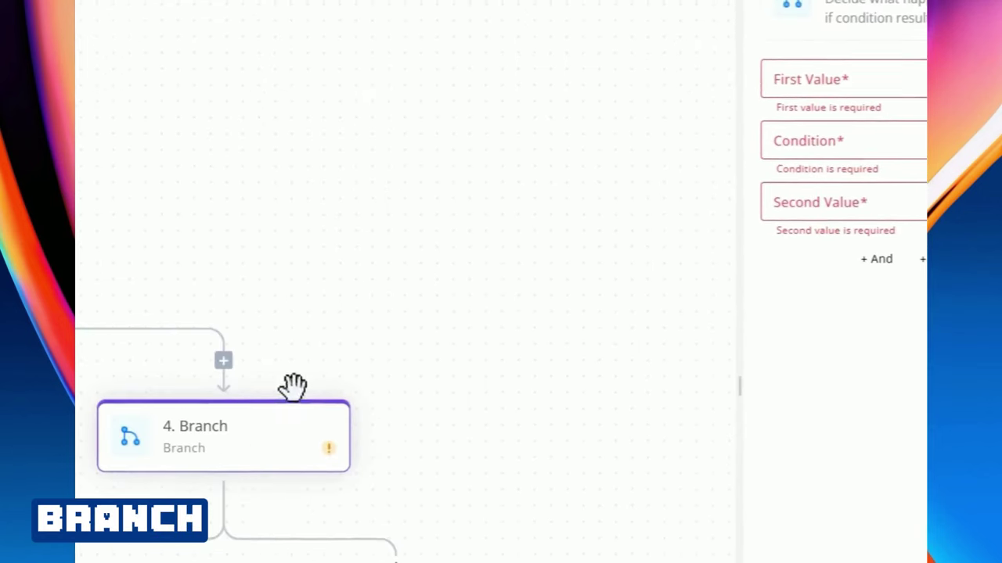
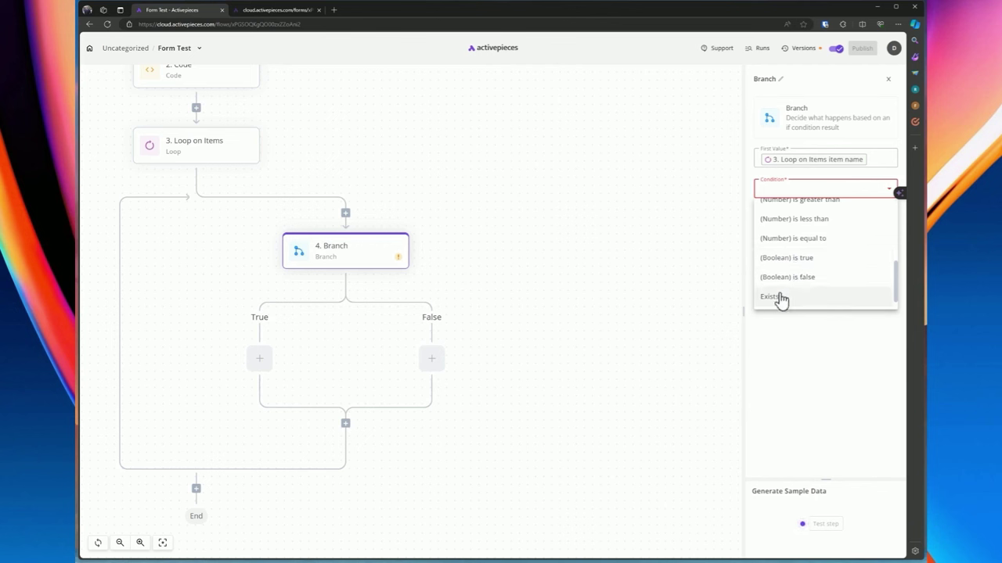
Set the Branch condition to (Text) exactly matches a typed name and test the step
scroll(773, 301, "down", 1)
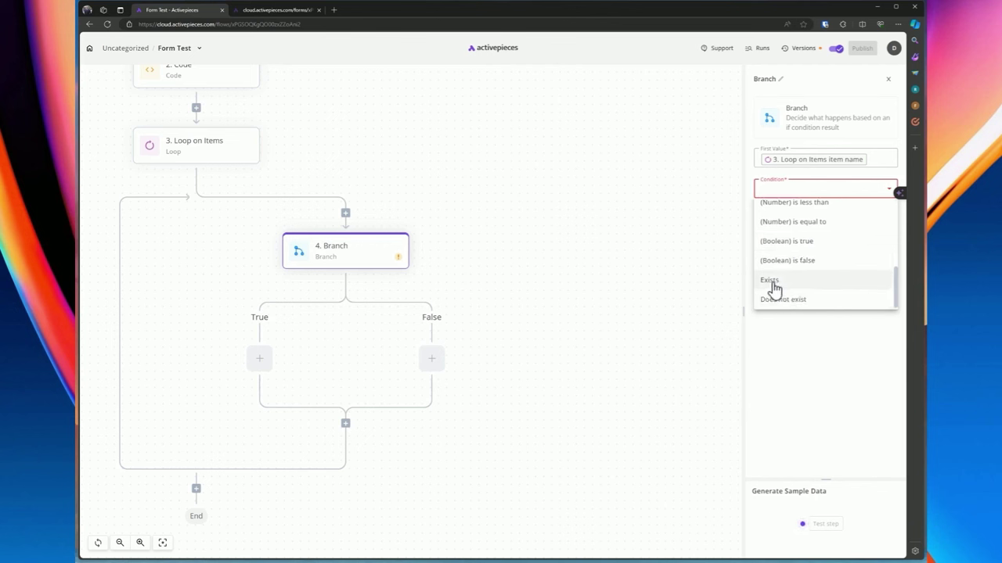
scroll(773, 288, "down", 1)
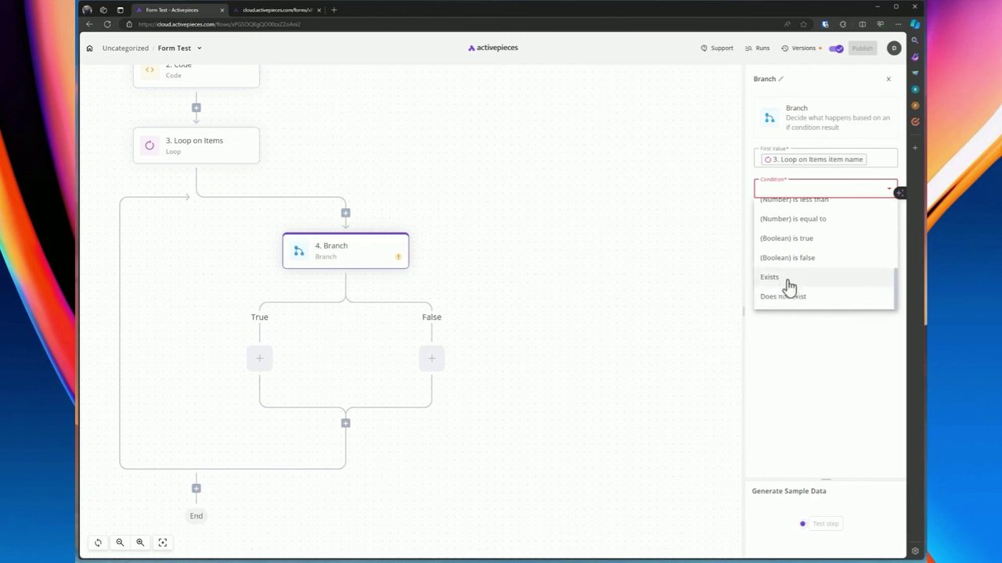
scroll(774, 287, "up", 5)
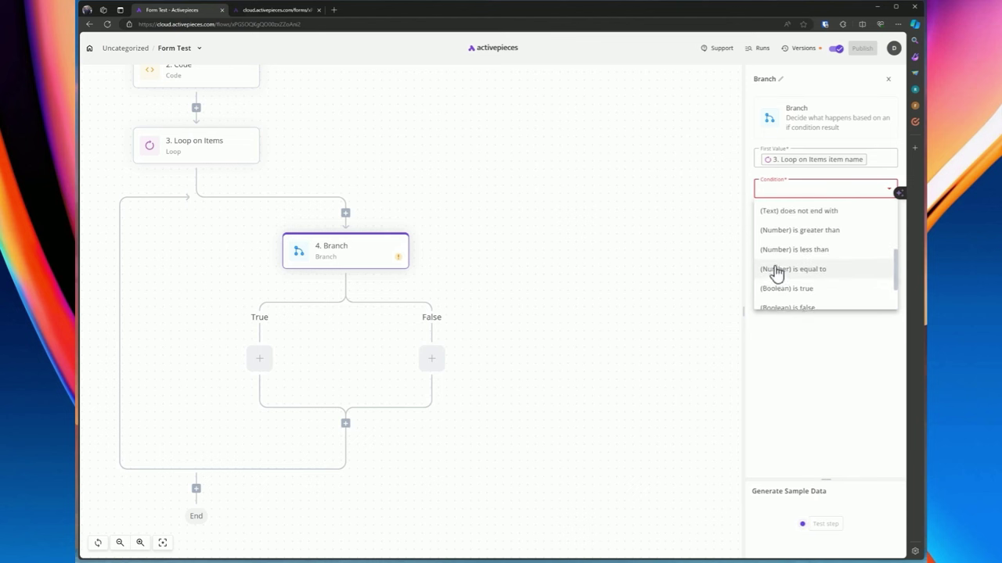
scroll(779, 266, "up", 2)
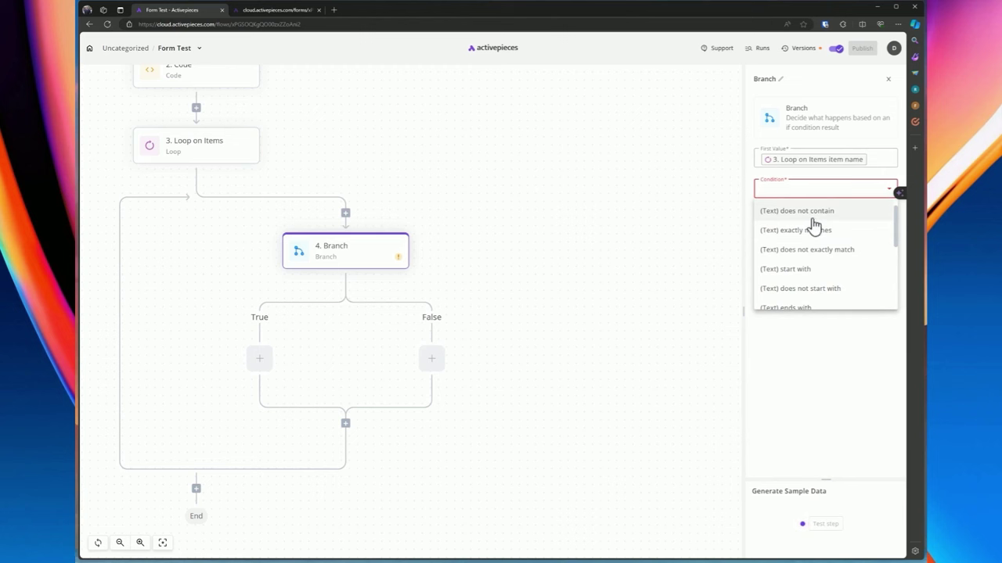
scroll(788, 197, "up", 1)
scroll(794, 258, "down", 1)
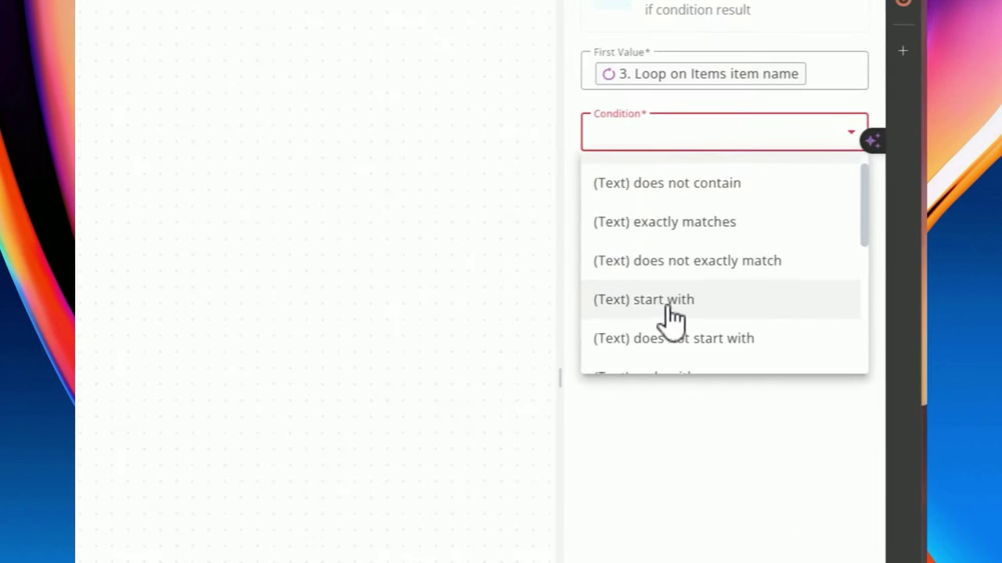
scroll(669, 313, "down", 1)
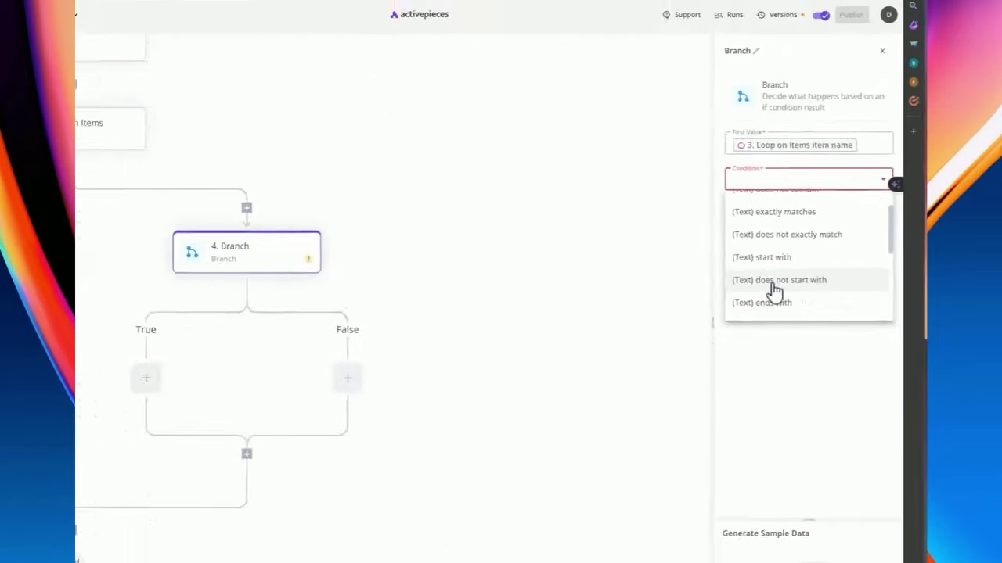
scroll(667, 256, "up", 1)
left_click(771, 235)
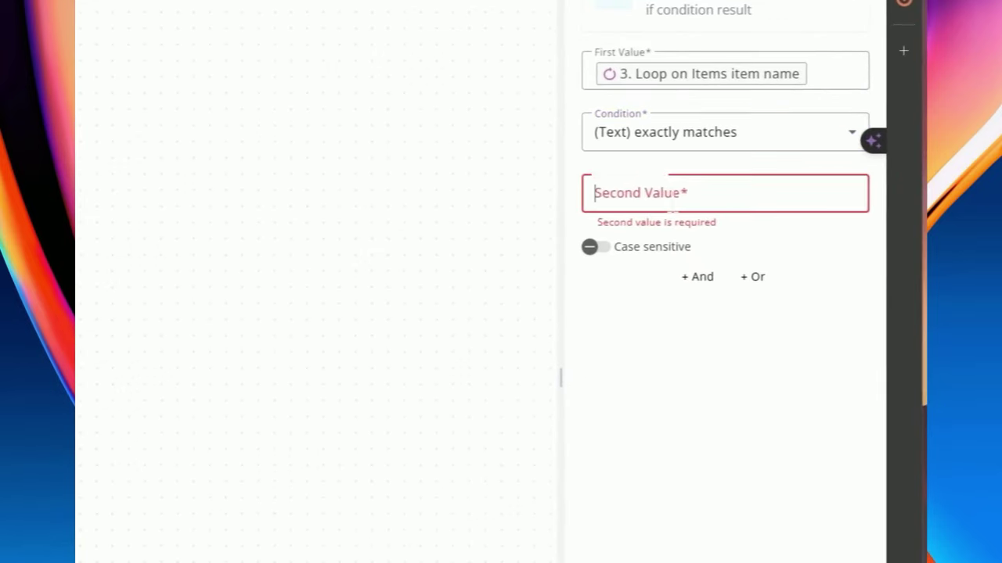
left_click(800, 220)
type("dennis")
scroll(672, 200, "down", 5)
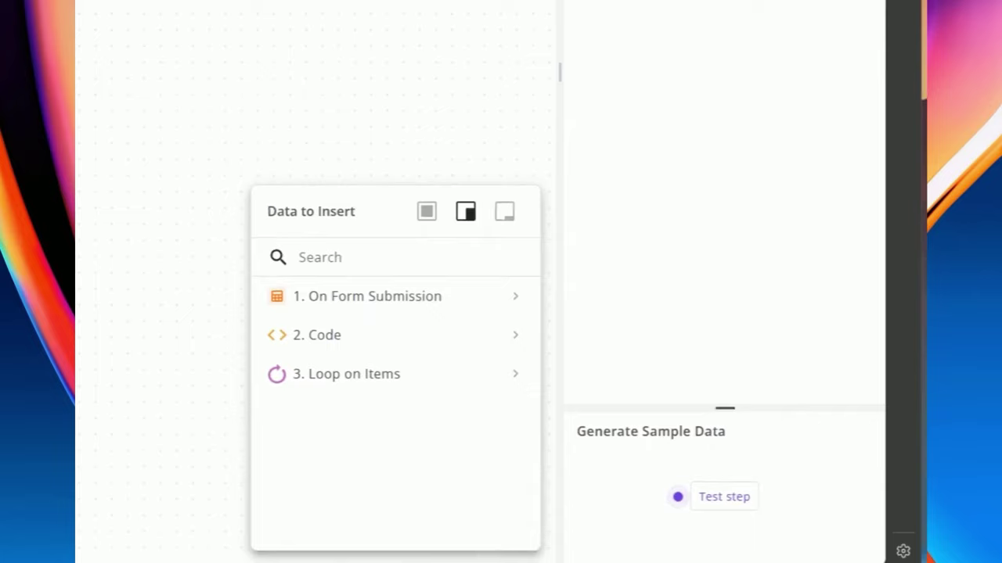
left_click(727, 496)
Change the Branch condition to (Text) does not contain
scroll(714, 219, "up", 5)
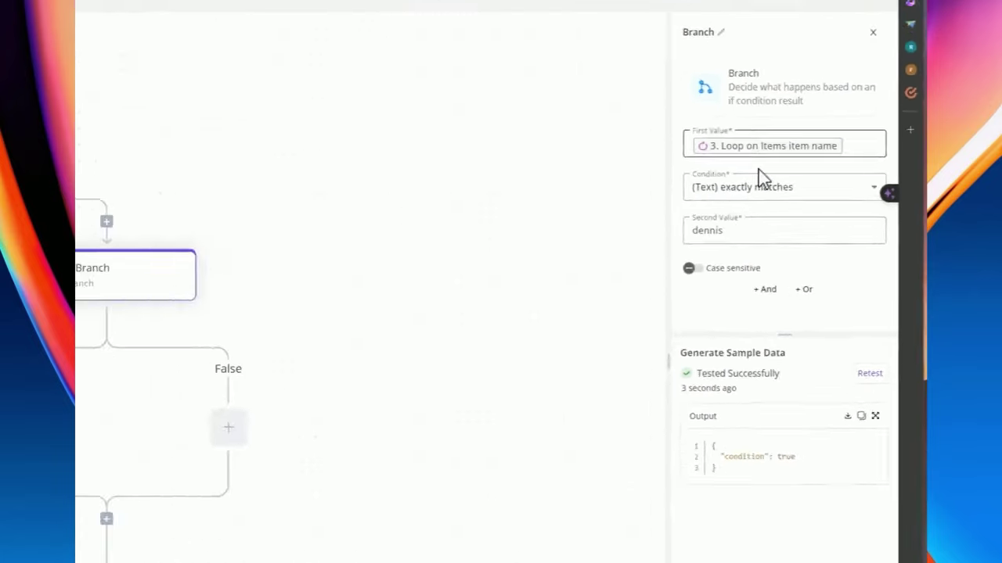
left_click(763, 184)
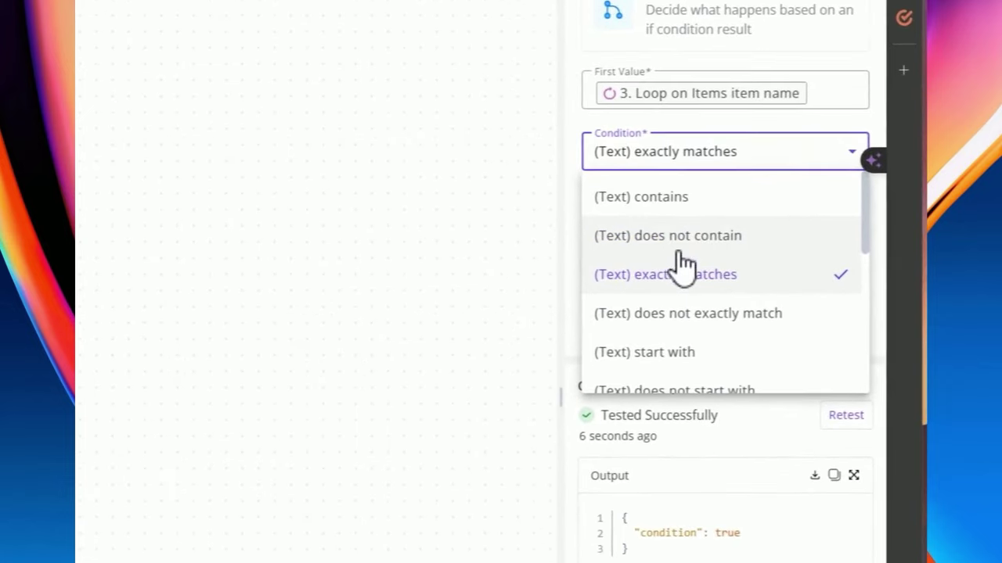
left_click(679, 252)
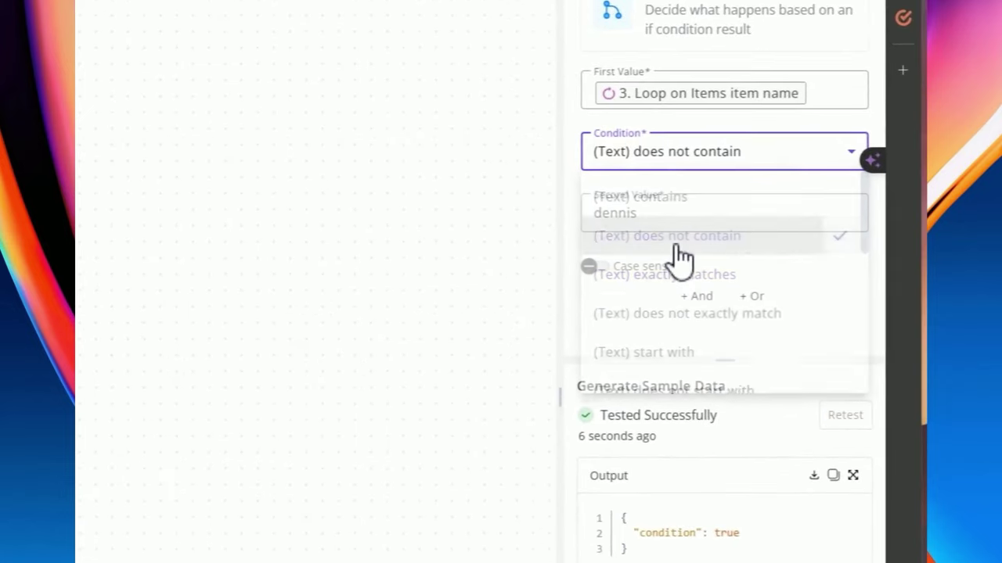
Retest the Branch with the new condition and add a Delay step on the False path
left_click(834, 384)
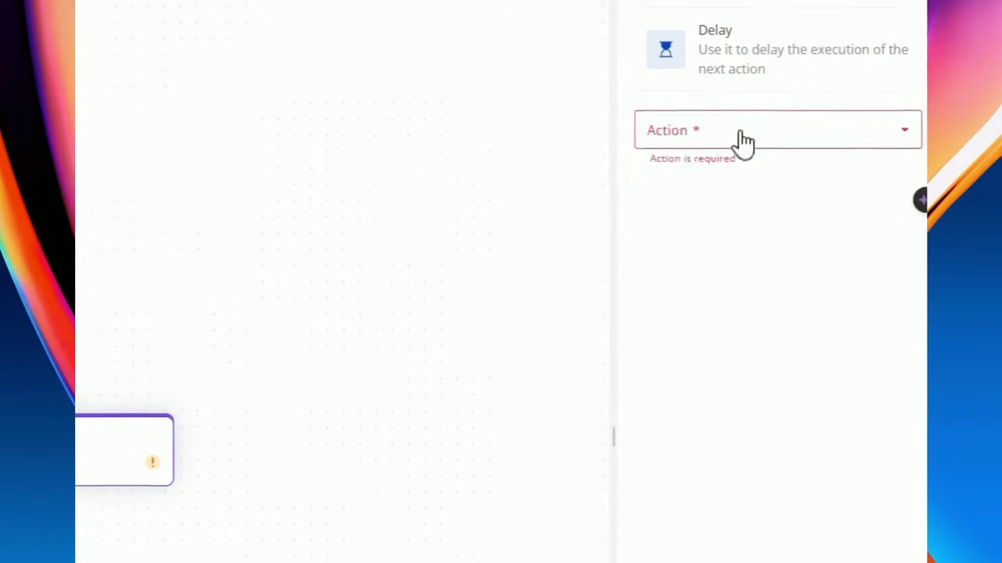
left_click(744, 143)
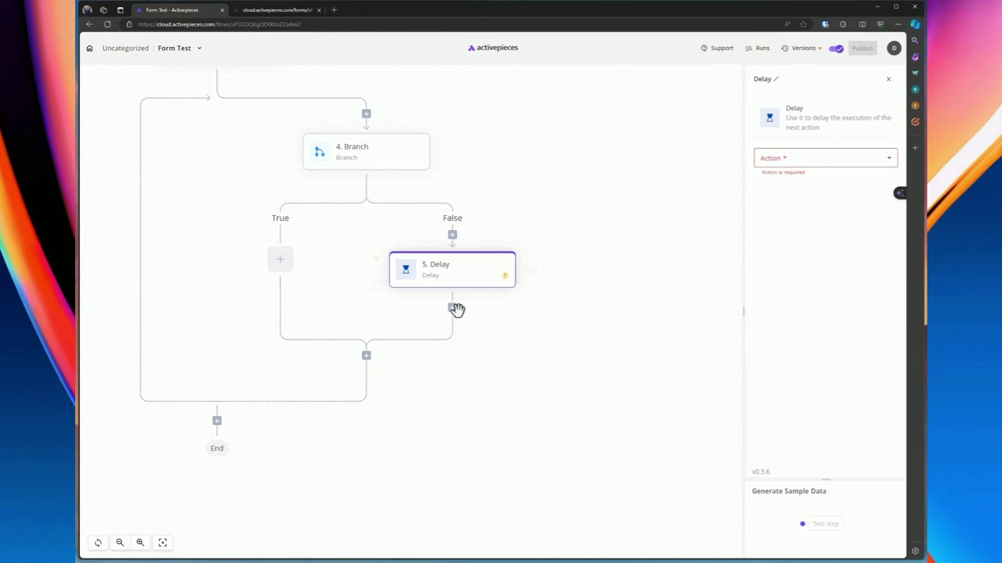
Try the Delay For action with Seconds as the time unit
left_click(780, 158)
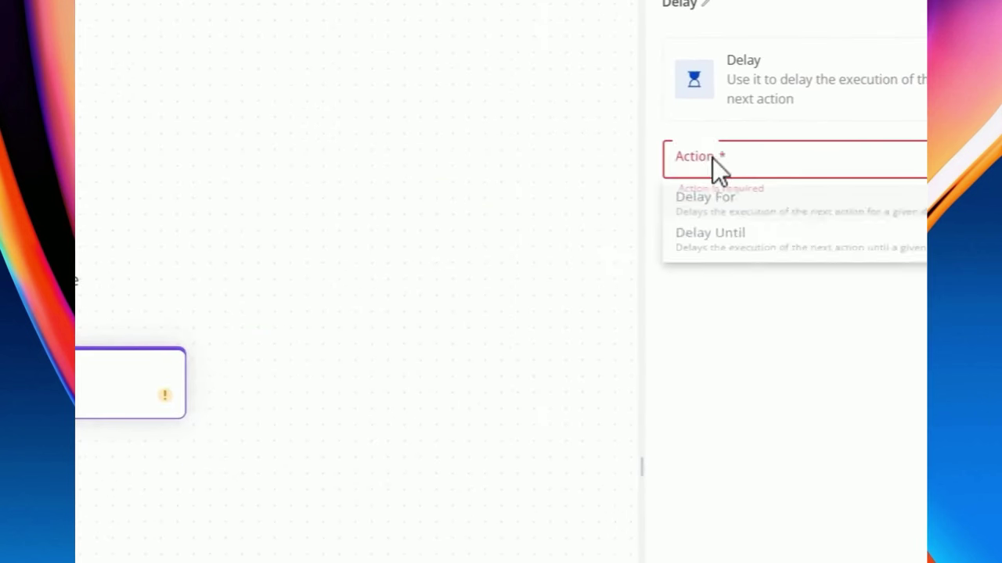
left_click(700, 210)
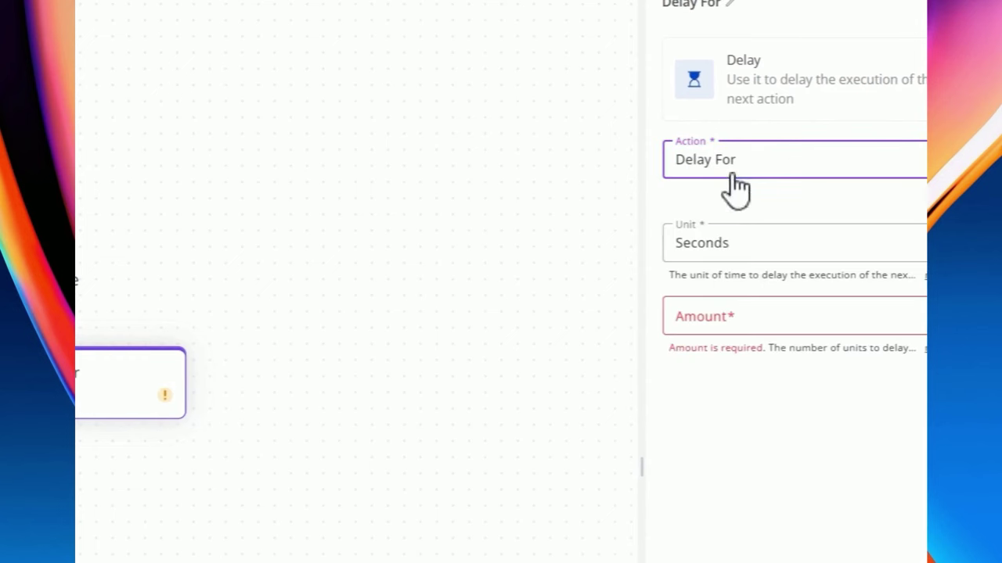
left_click(738, 248)
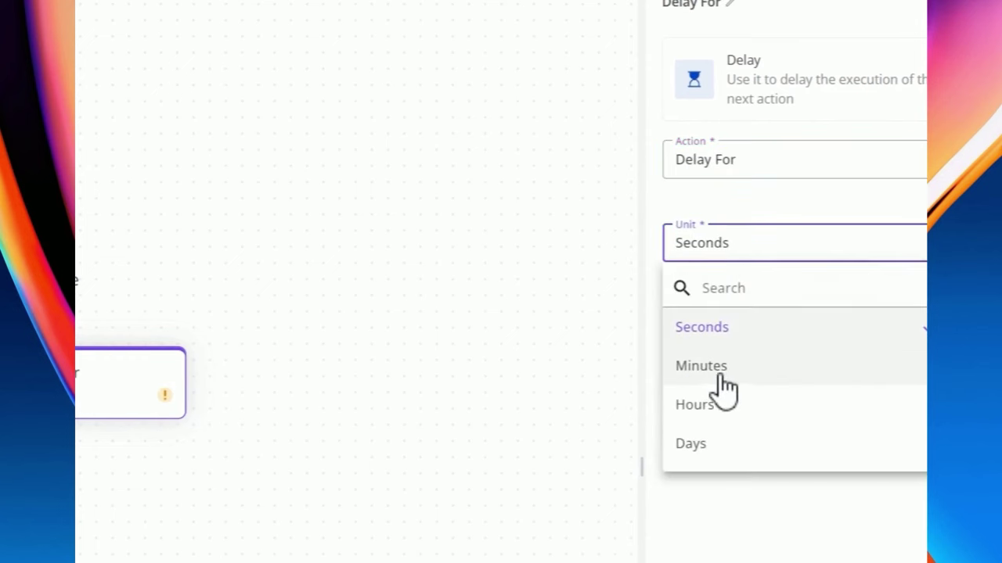
scroll(704, 431, "down", 1)
left_click(705, 432)
left_click(691, 229)
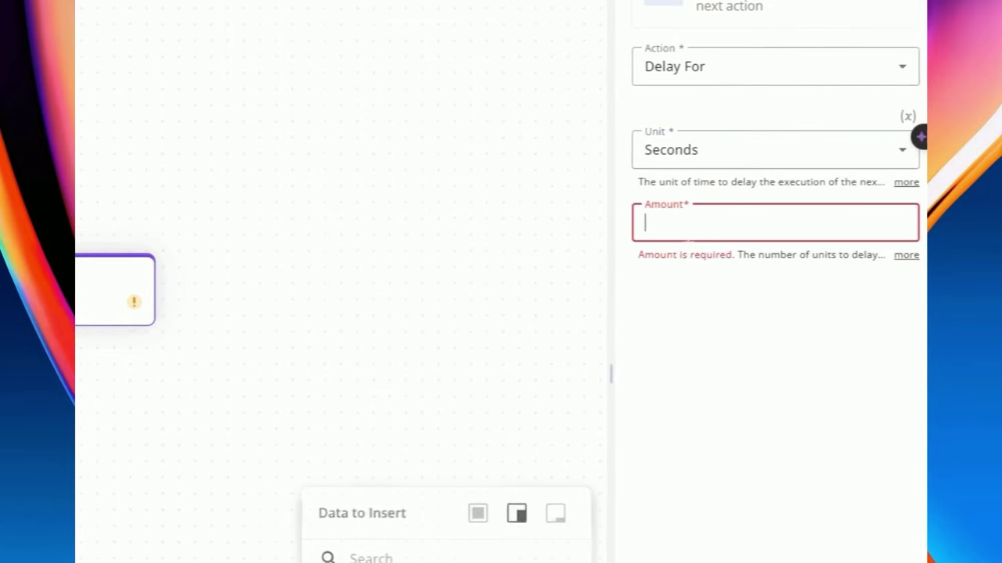
Switch to Delay Until, enter 4/15/2024 as the date and time, and test it
left_click(698, 77)
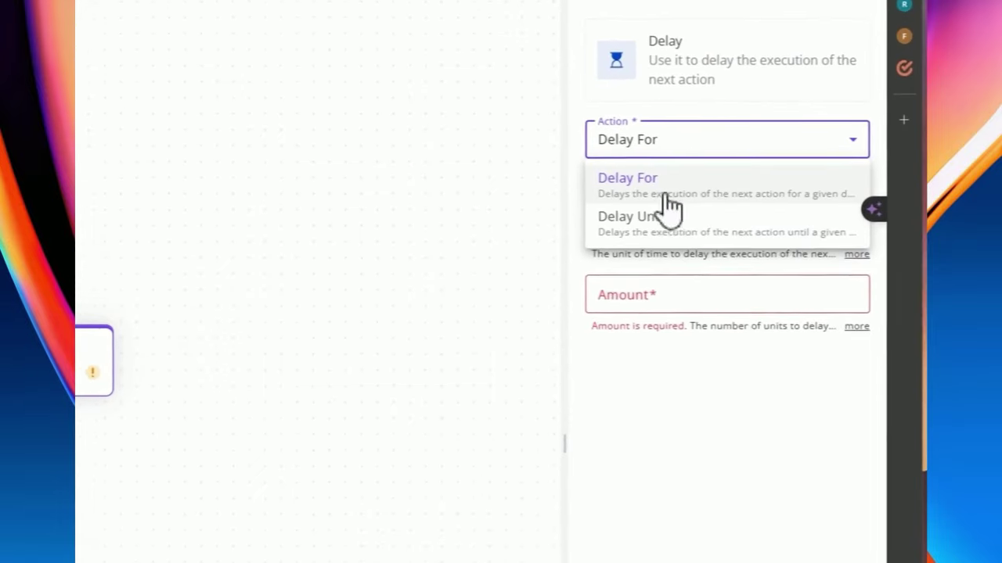
left_click(626, 227)
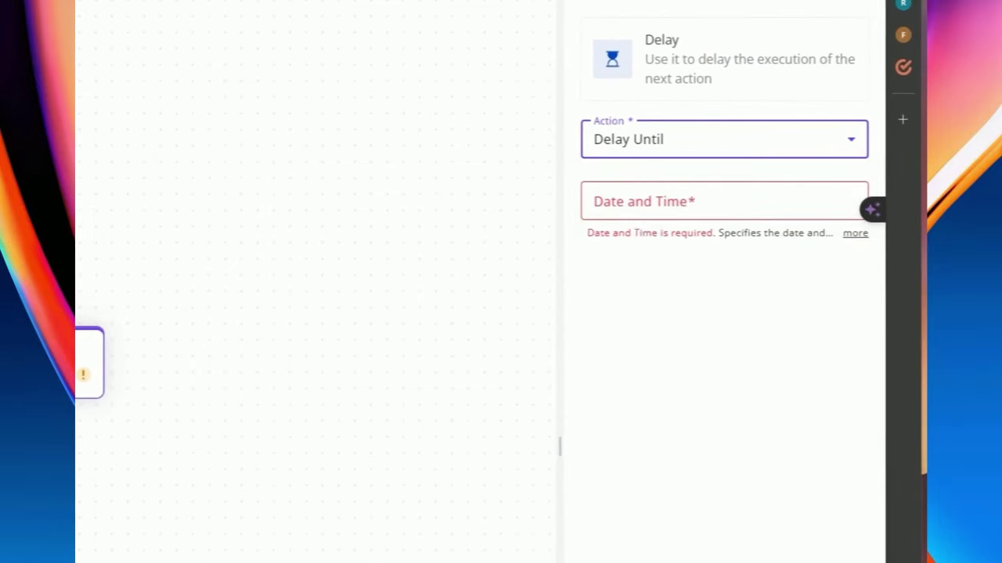
left_click(680, 196)
scroll(595, 250, "down", 3)
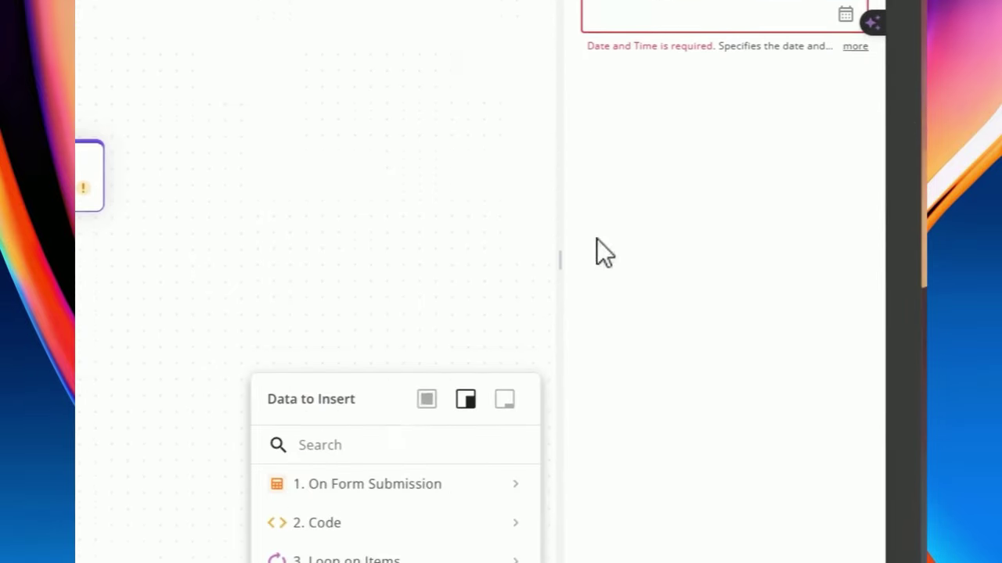
scroll(675, 149, "up", 1)
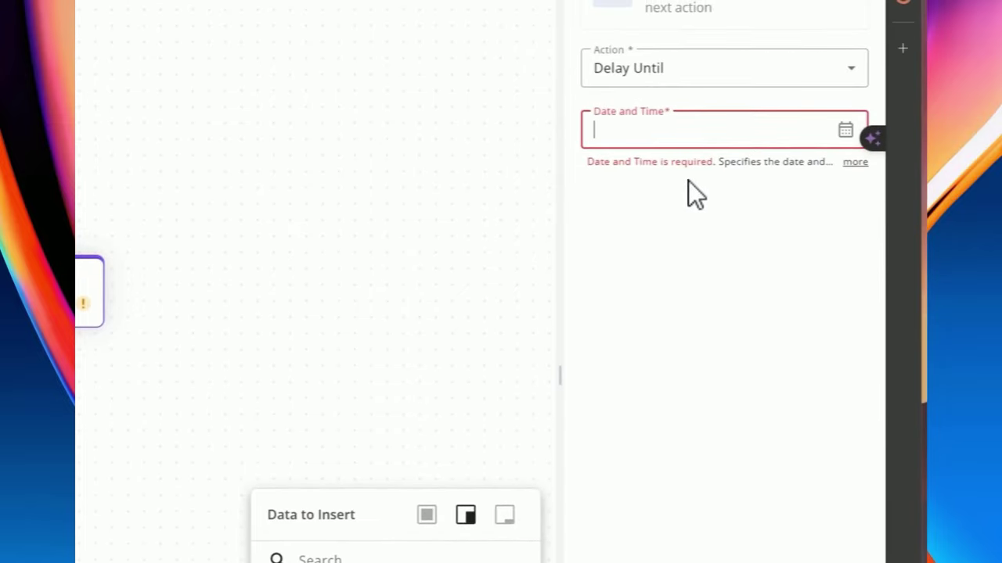
left_click_drag(728, 250, 614, 251)
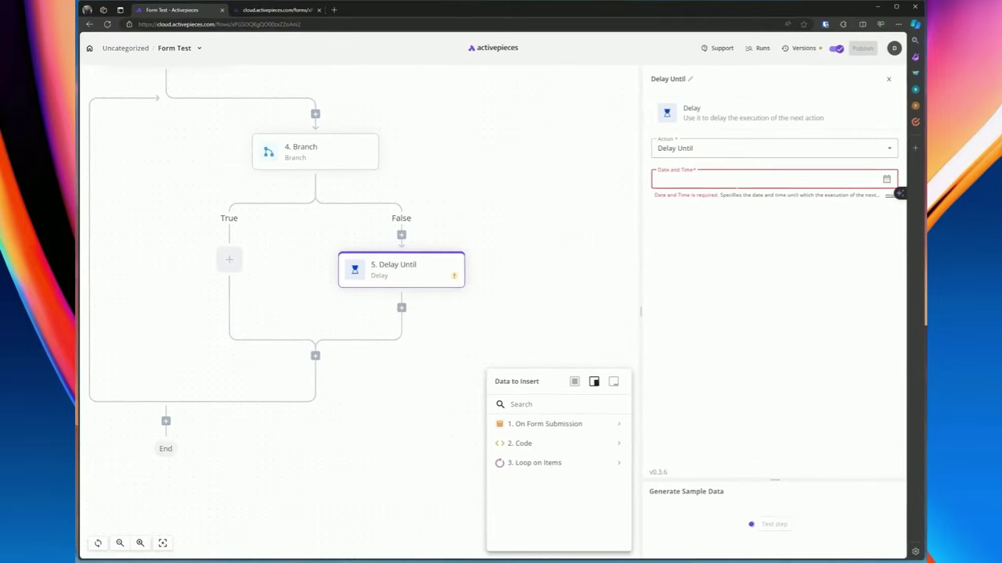
left_click_drag(410, 164, 486, 216)
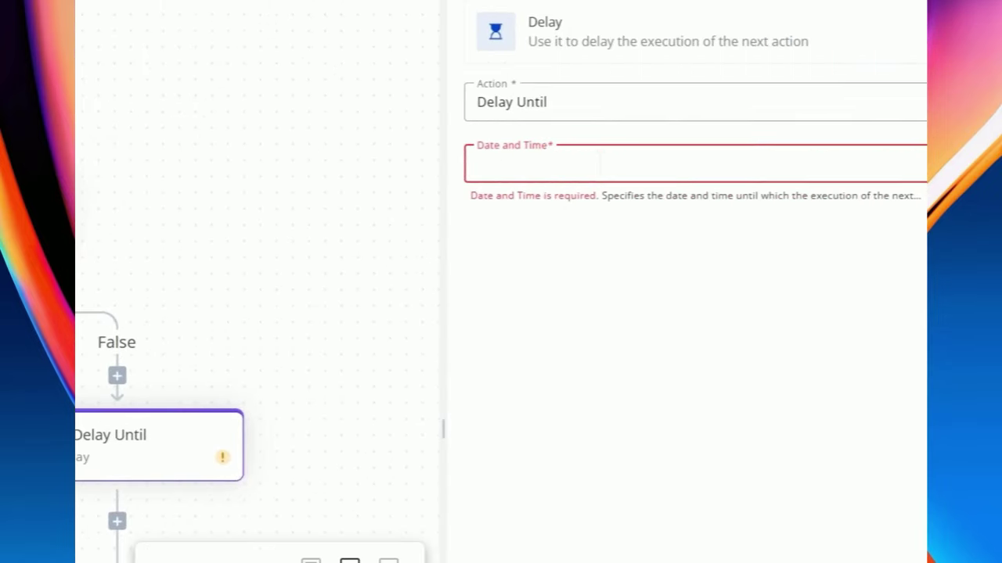
type("1/")
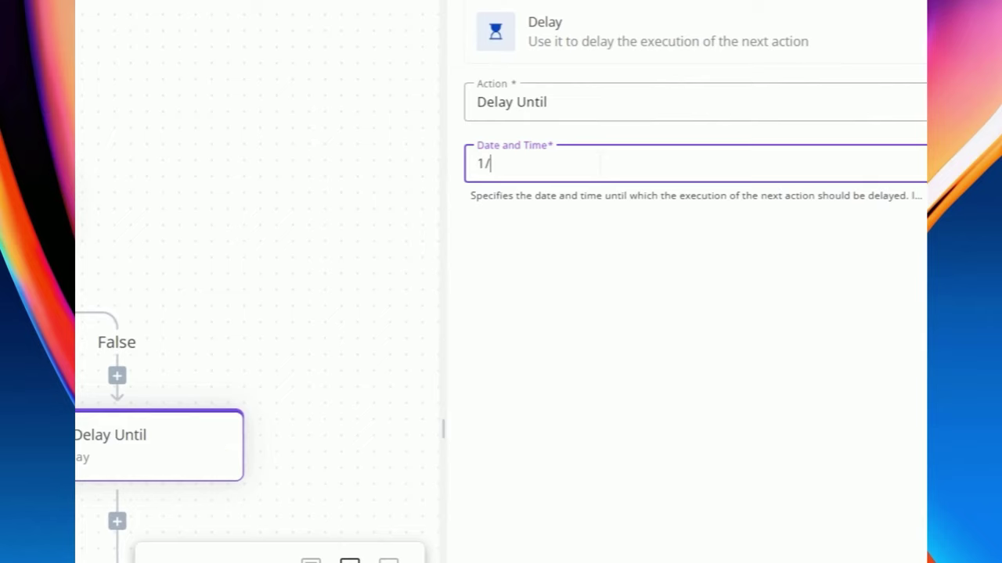
key("BackSpace")
key("BackSpace")
type("4/1")
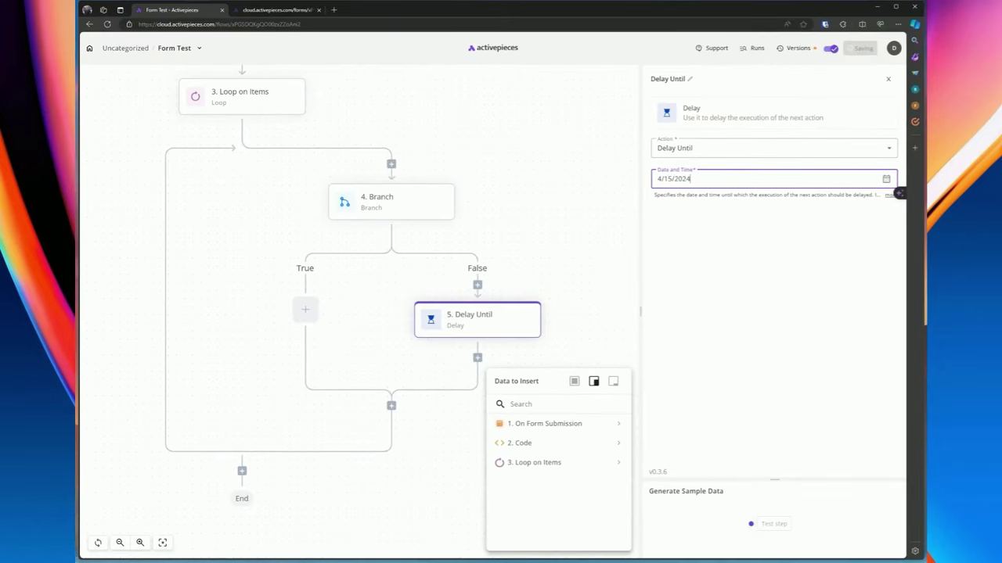
left_click(769, 524)
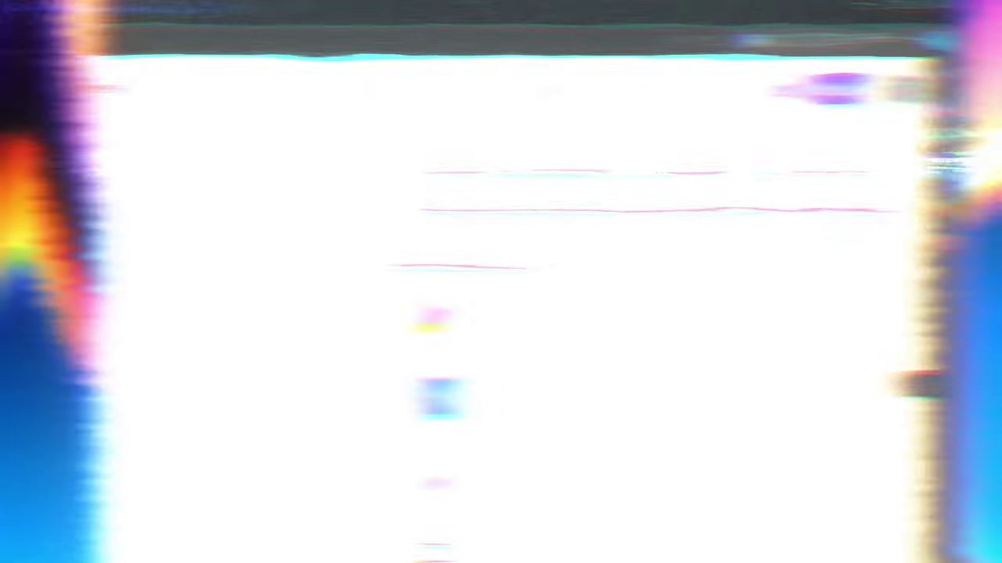
Add a Text Helper step below Delay Until using the Concatenate action
type("text")
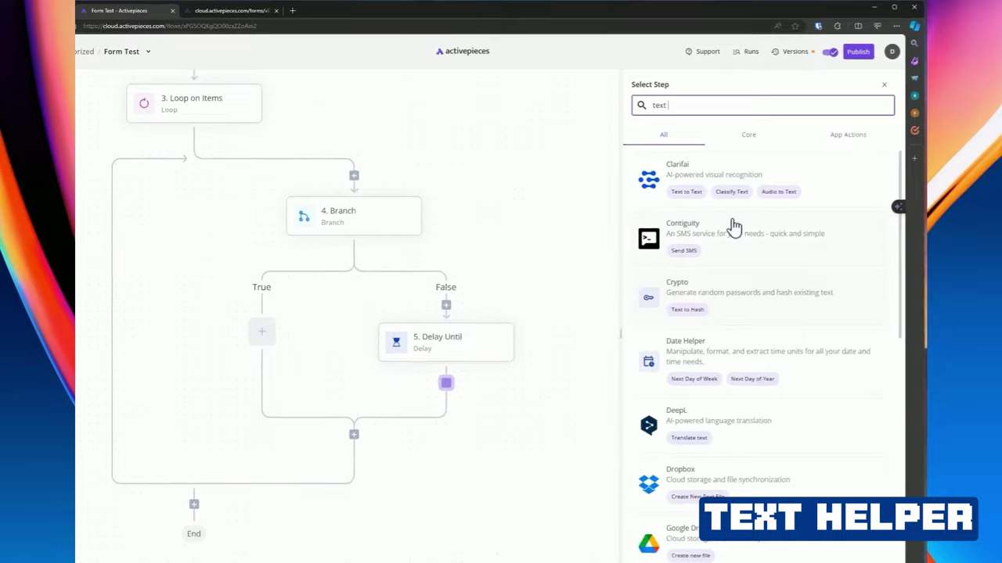
scroll(682, 466, "down", 4)
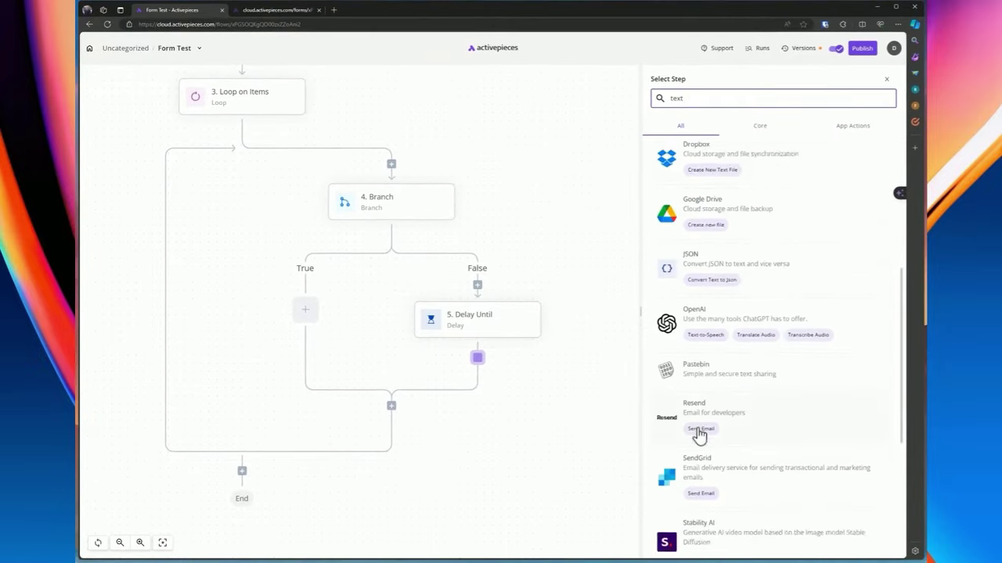
left_click(701, 150)
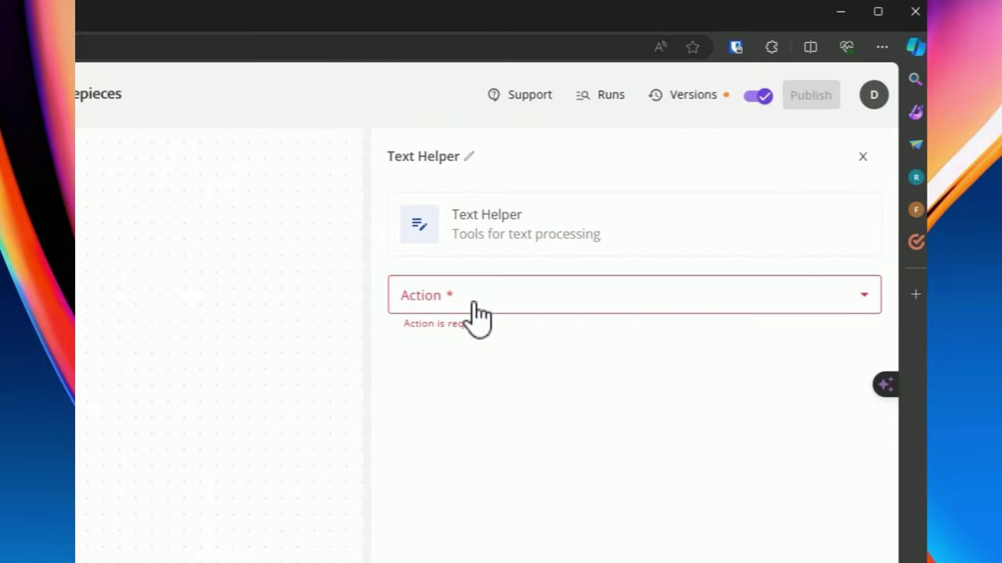
left_click(474, 301)
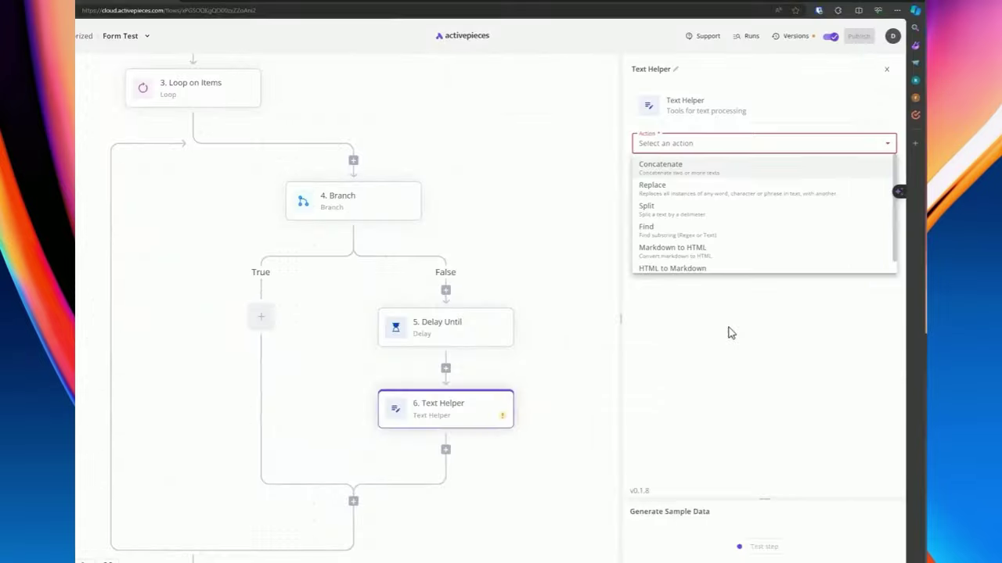
left_click(509, 301)
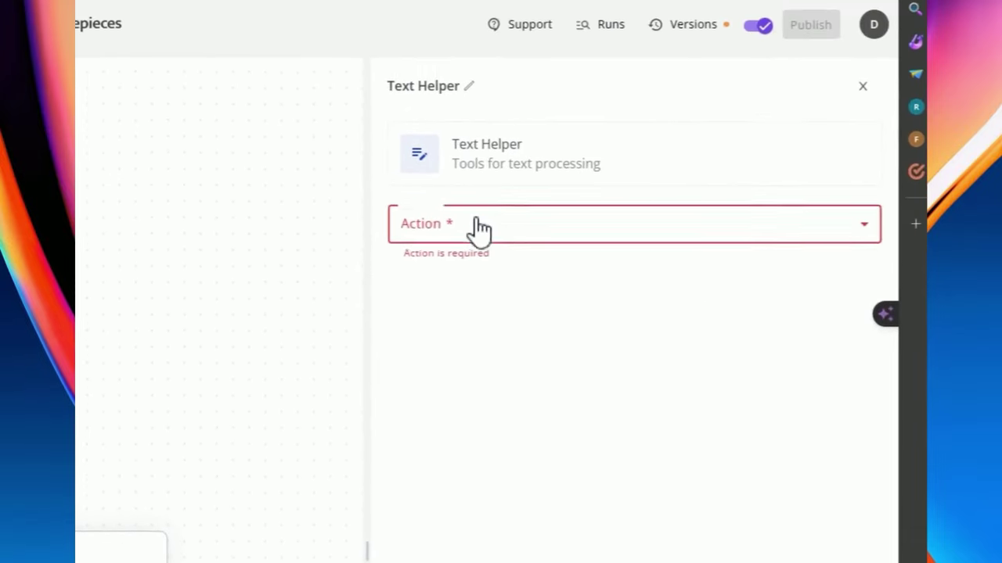
left_click(475, 151)
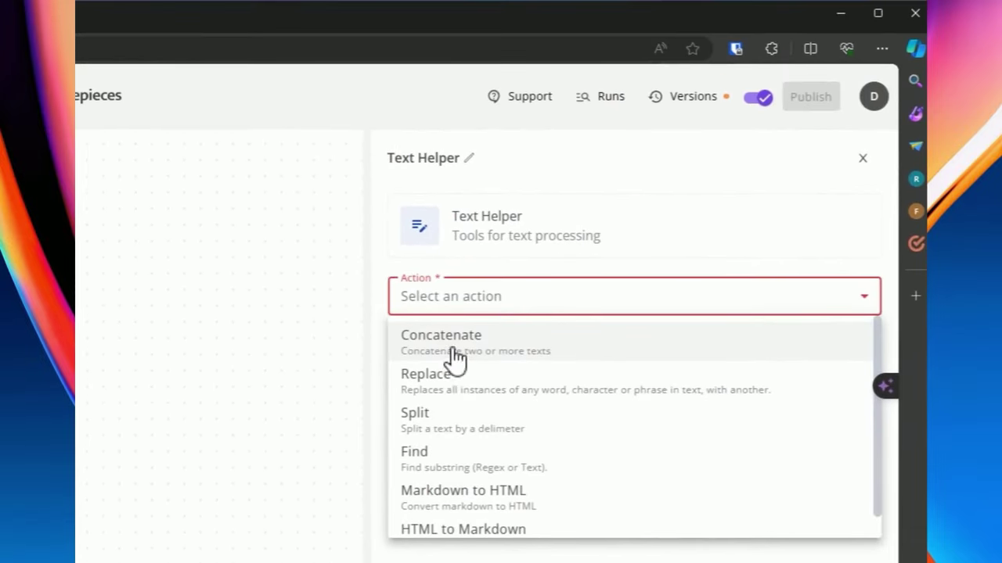
left_click(457, 352)
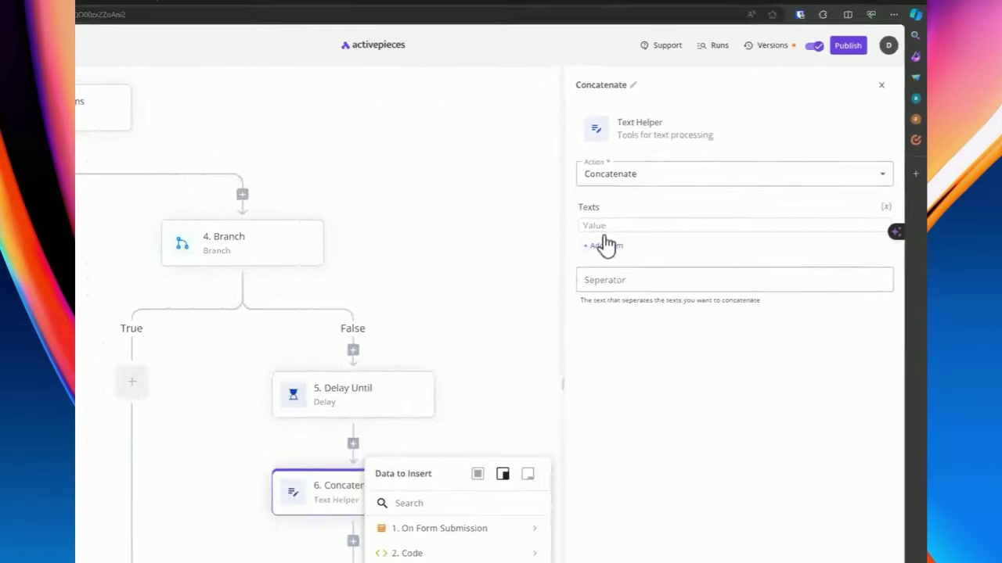
Add a second text item and test the concatenation with and without a separator
left_click(675, 204)
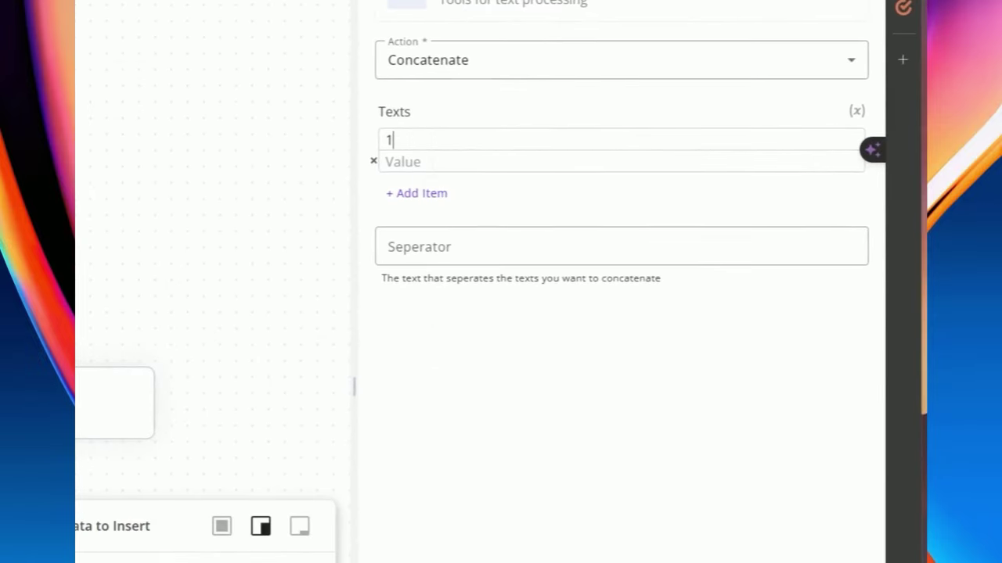
left_click(436, 246)
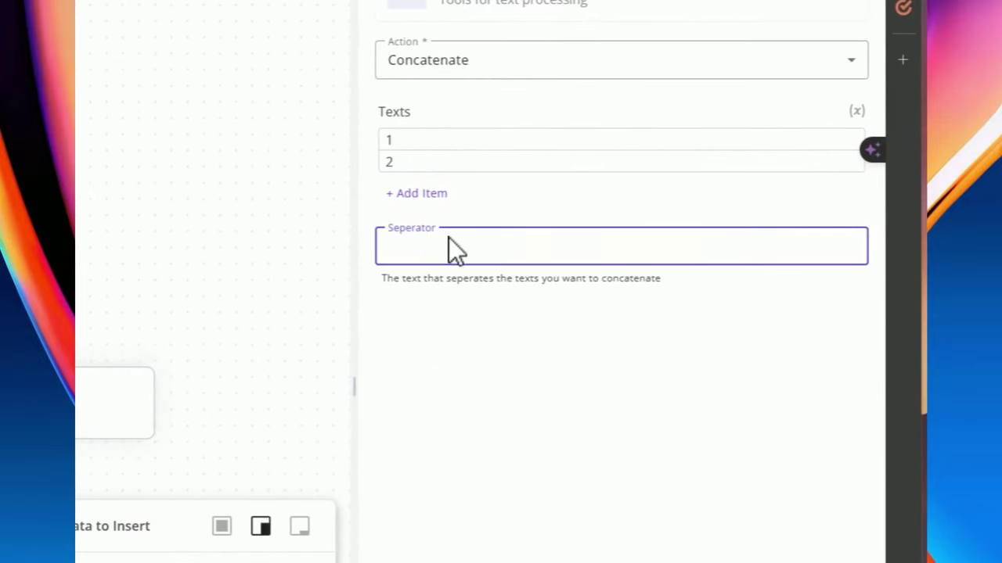
scroll(492, 362, "down", 5)
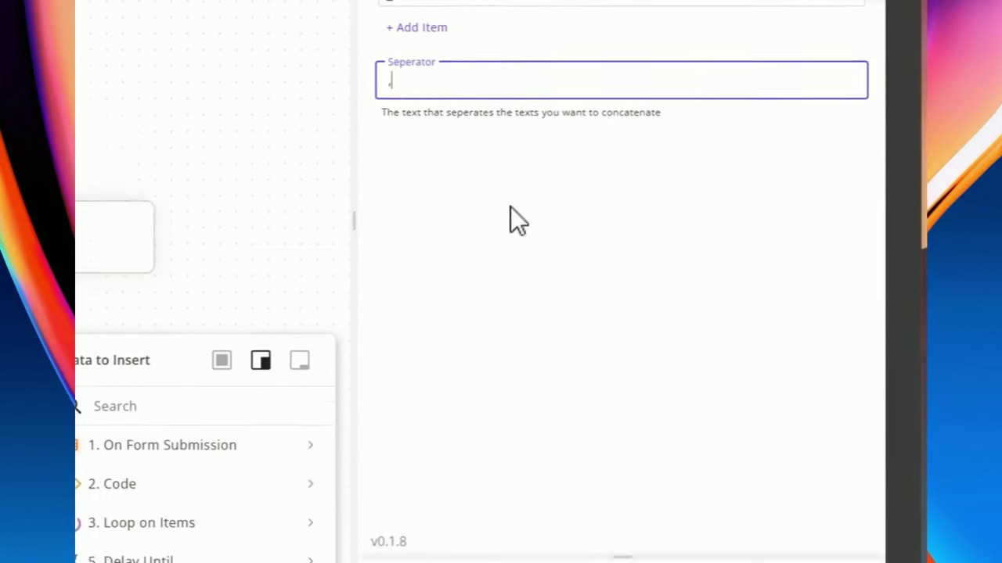
left_click(625, 500)
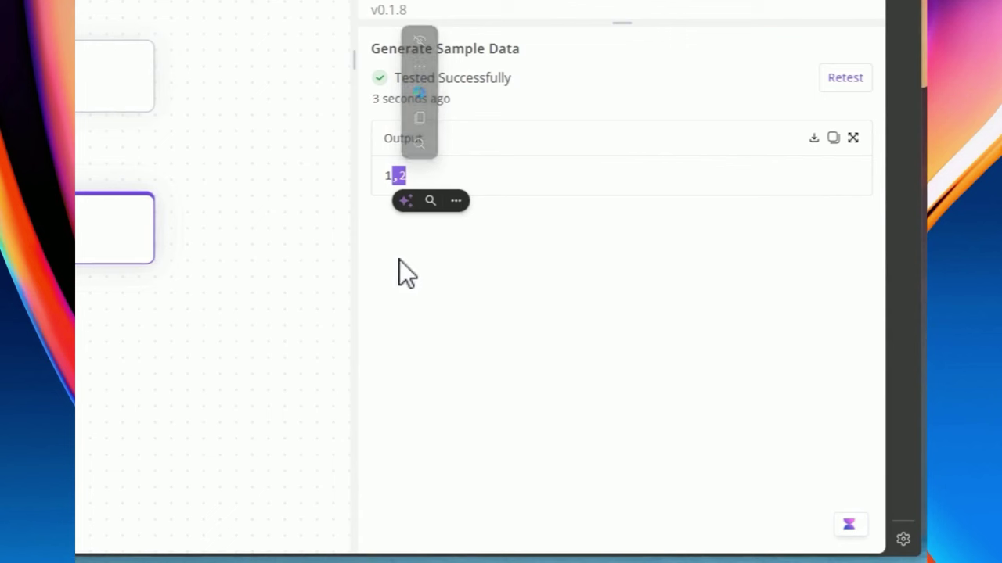
left_click(411, 184)
scroll(478, 203, "up", 3)
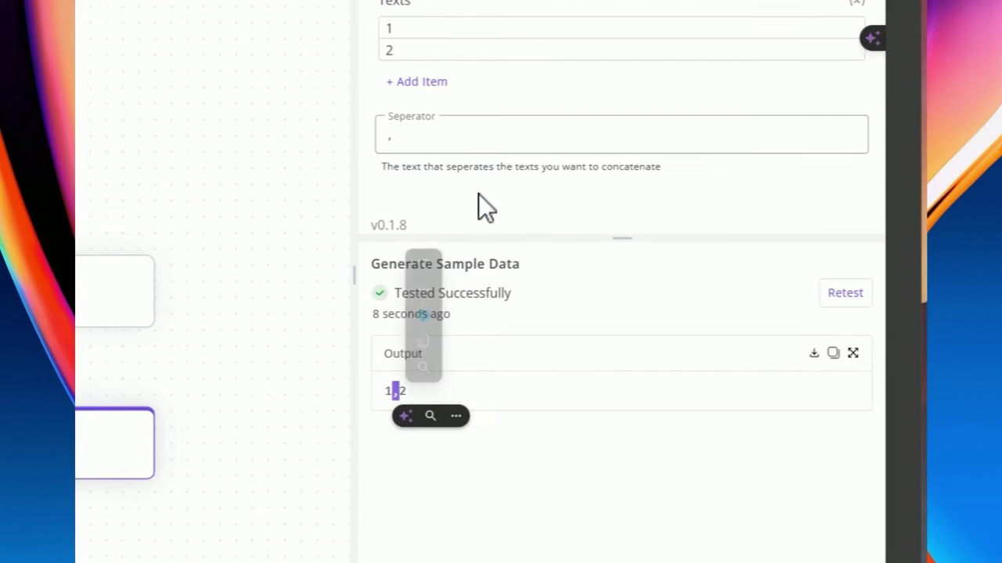
left_click(462, 139)
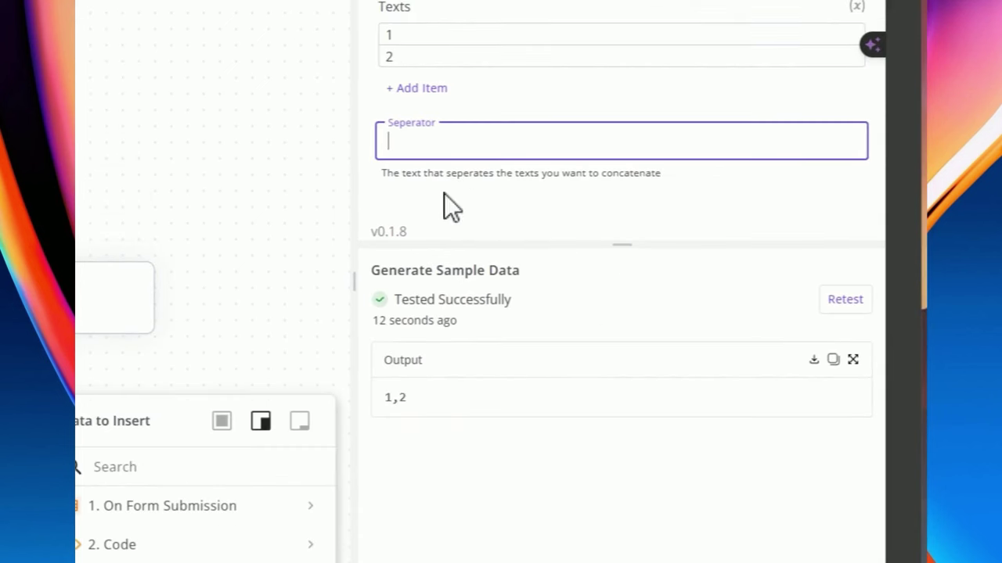
left_click(843, 301)
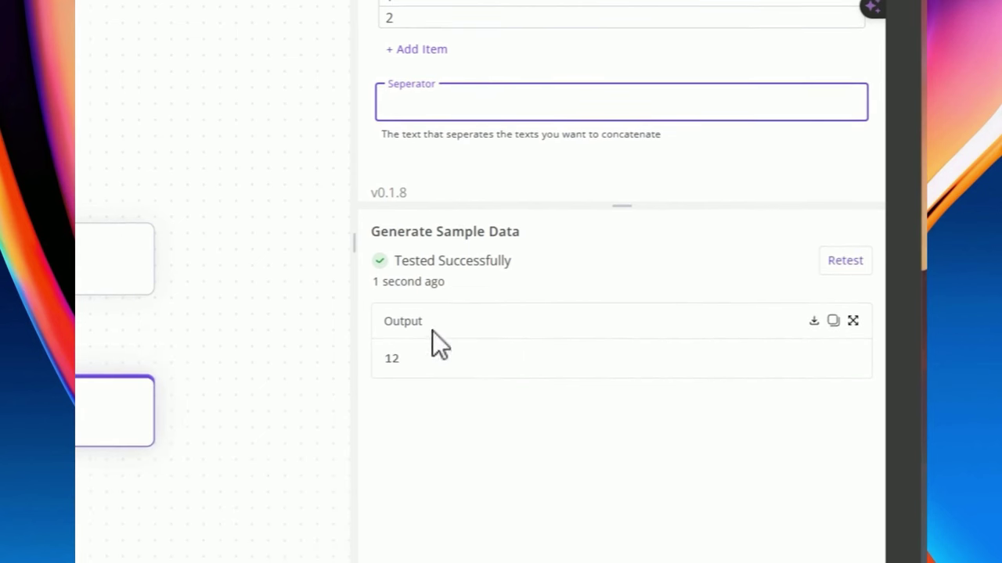
Set the two texts to 'hello' and 'world' and retest the concatenation
scroll(525, 146, "up", 3)
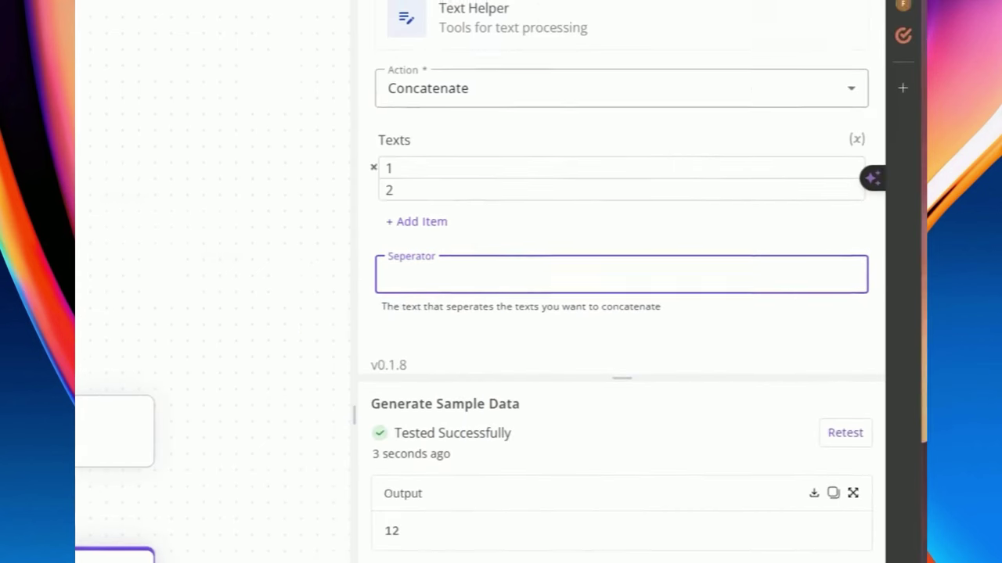
left_click(391, 168)
key("BackSpace")
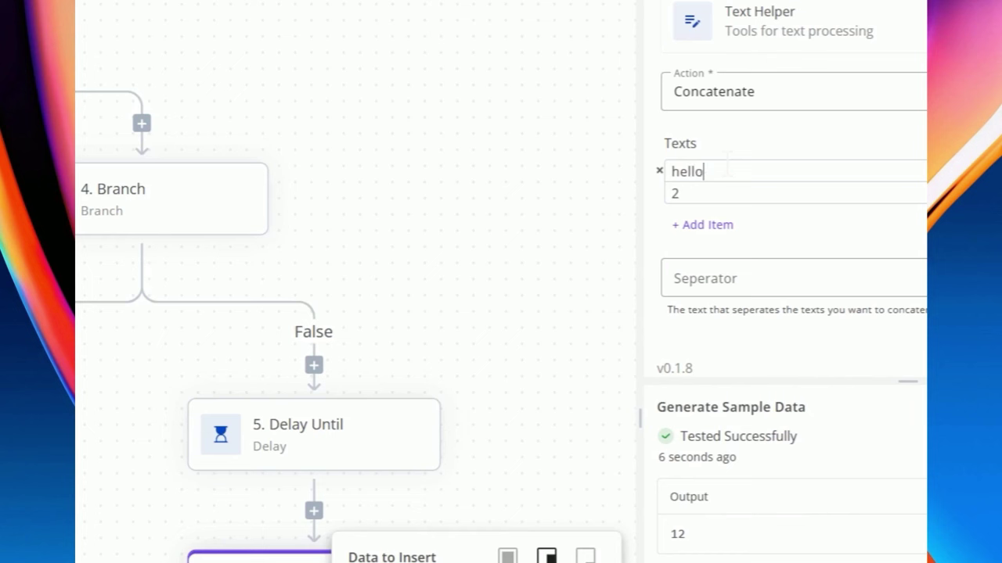
type("hello")
left_click(679, 194)
key("BackSpace")
type("world")
left_click(846, 355)
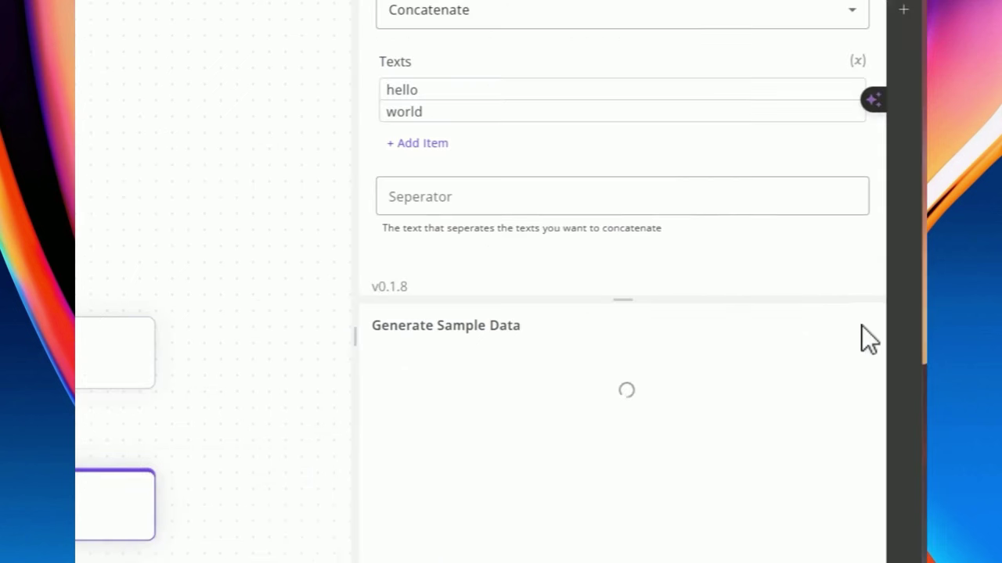
Retest with a space separator to get 'hello world', then switch the action to Replace
left_click(622, 196)
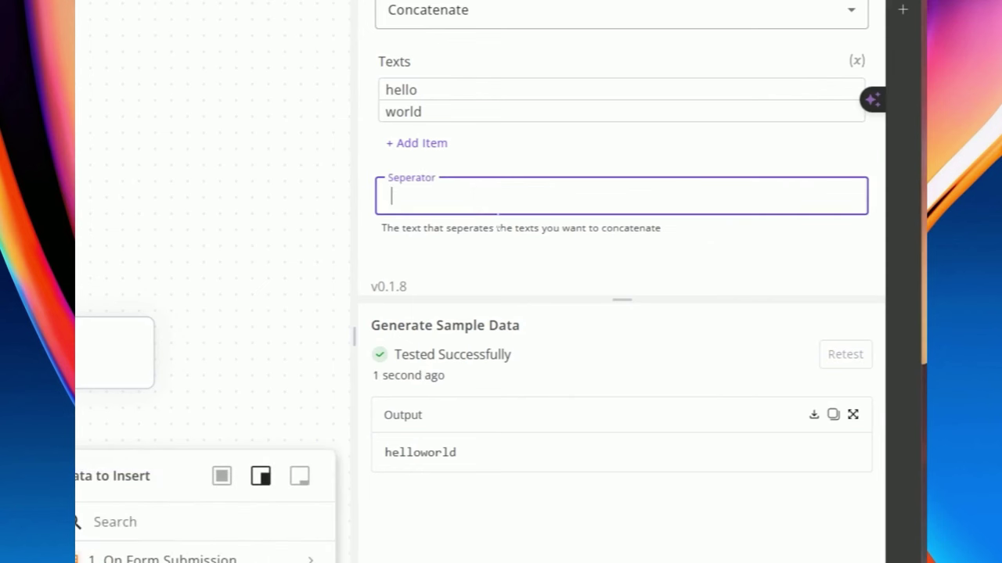
left_click(846, 355)
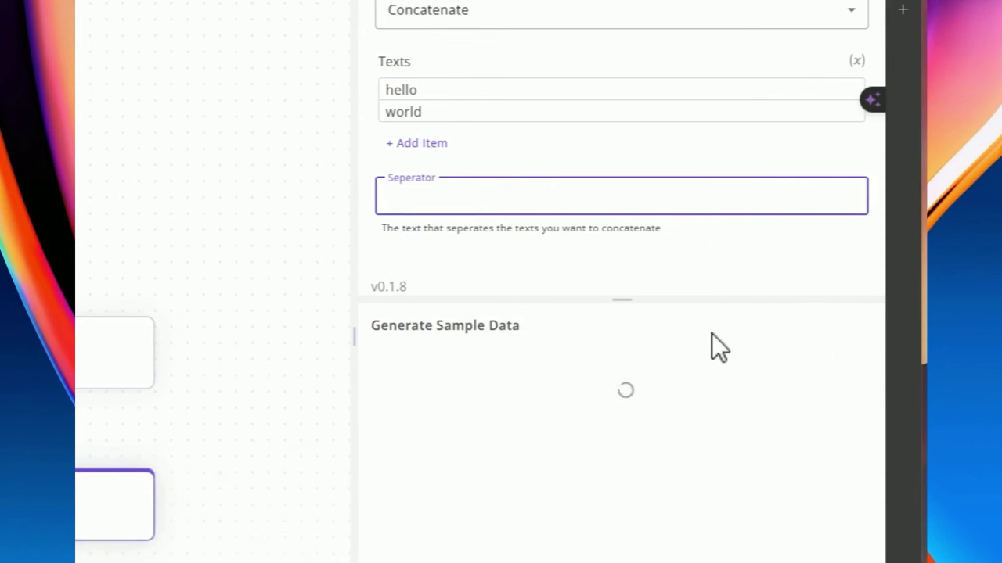
left_click_drag(412, 426, 421, 426)
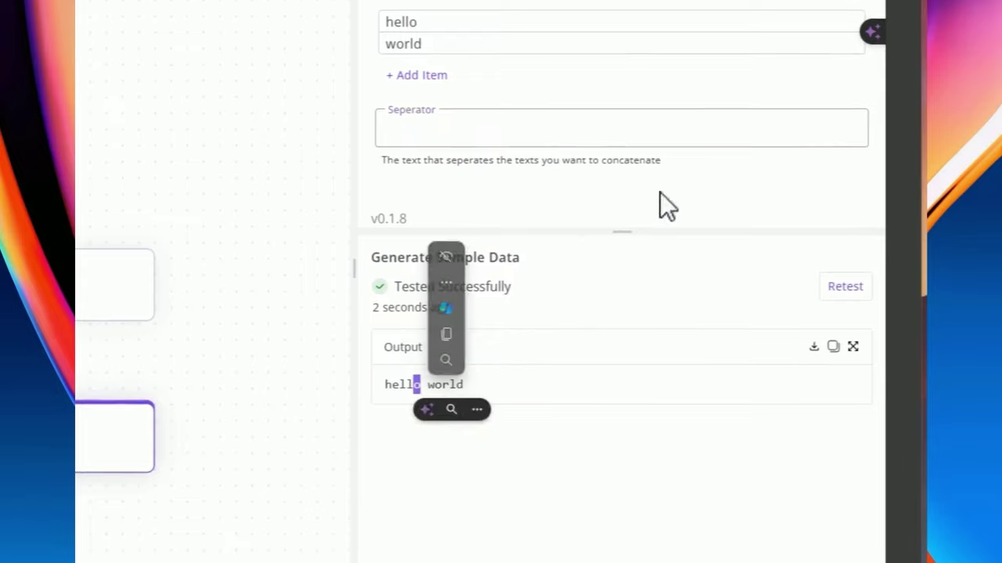
left_click(436, 140)
left_click(413, 218)
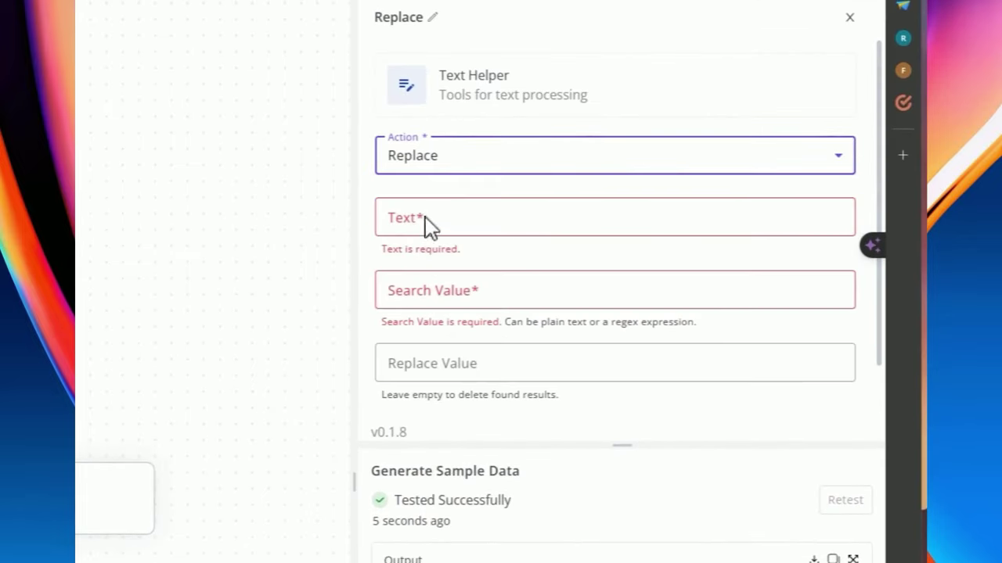
Fill Replace with Text 'hello', Search Value 'llo' and Replace Value 'lp' to produce 'help'
left_click(429, 224)
type("hello")
key("Tab")
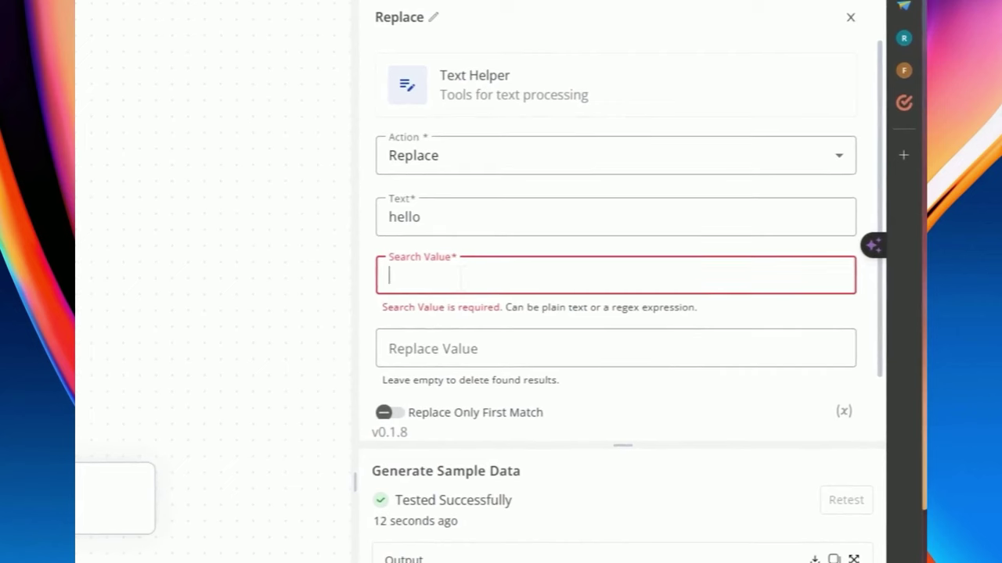
type("llo")
key("Tab")
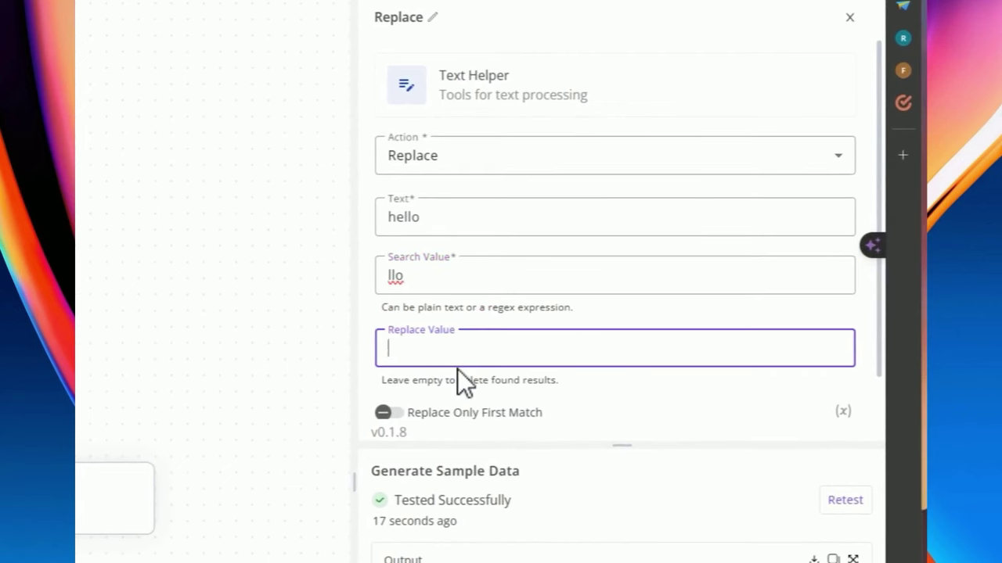
type("lp")
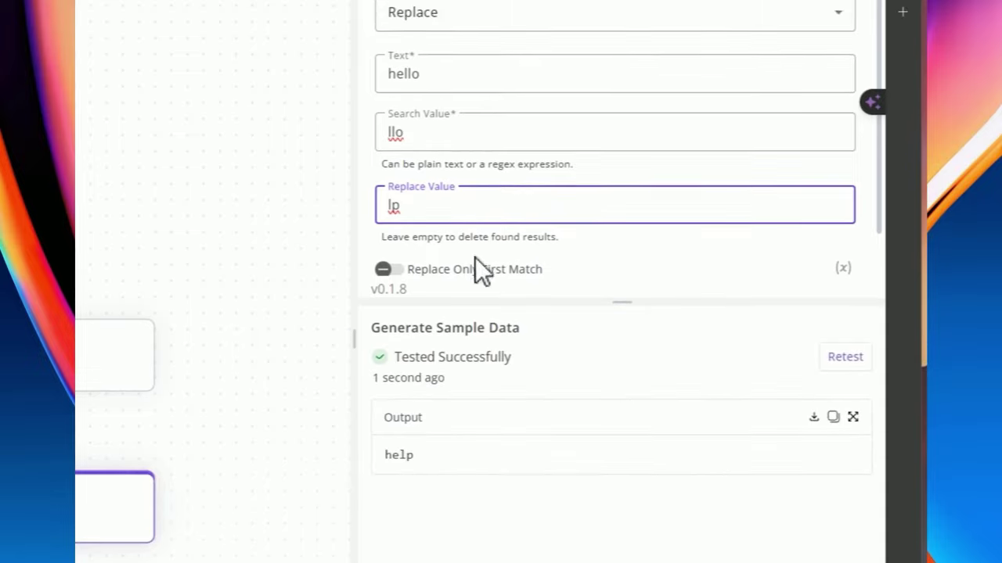
double_click(403, 83)
left_click(419, 83)
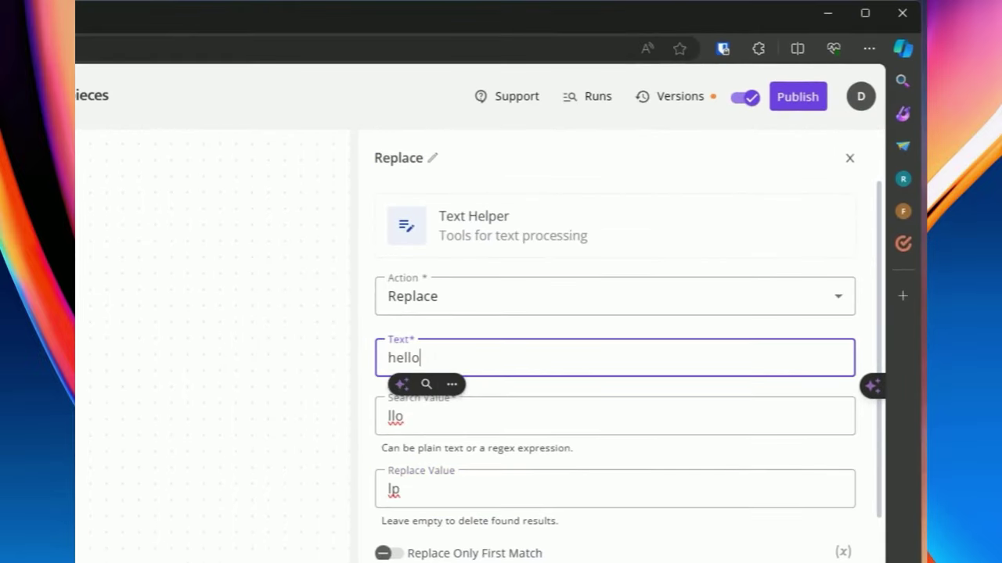
key("shift+Left")
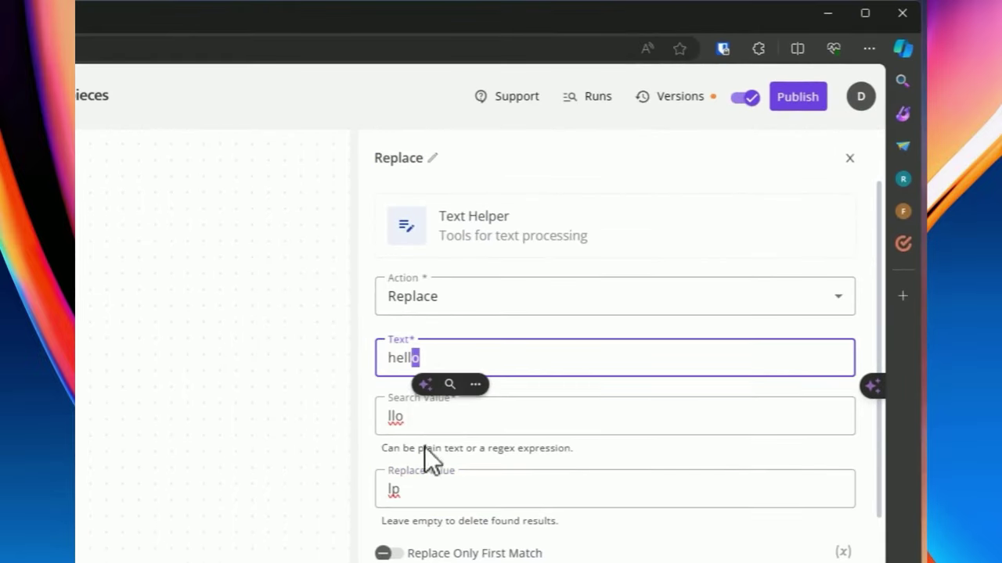
left_click(425, 459)
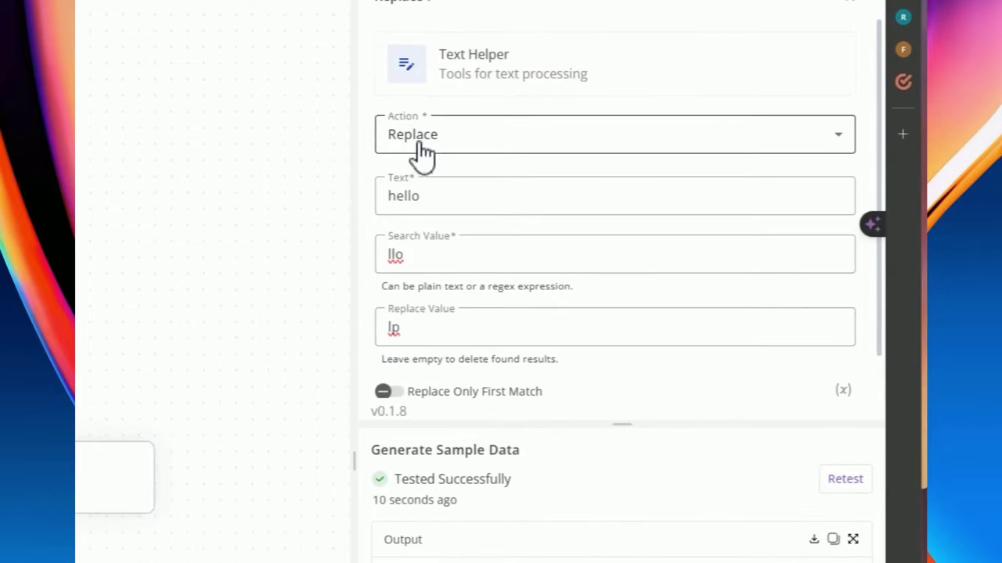
left_click(423, 148)
Enter '**strong text' as Markdown Content, keep the Github flavor, and retest the conversion
scroll(442, 286, "down", 1)
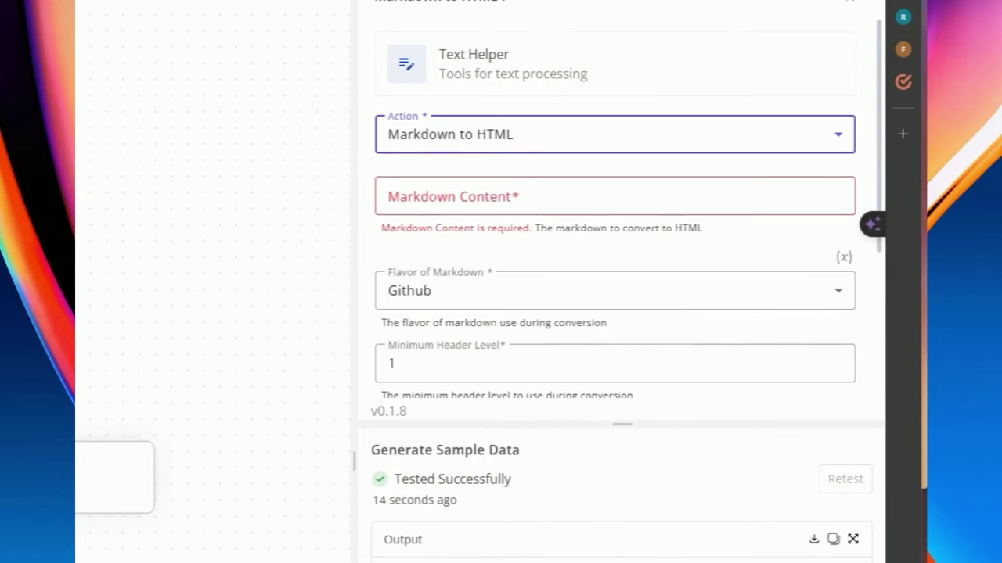
left_click(435, 205)
type("**")
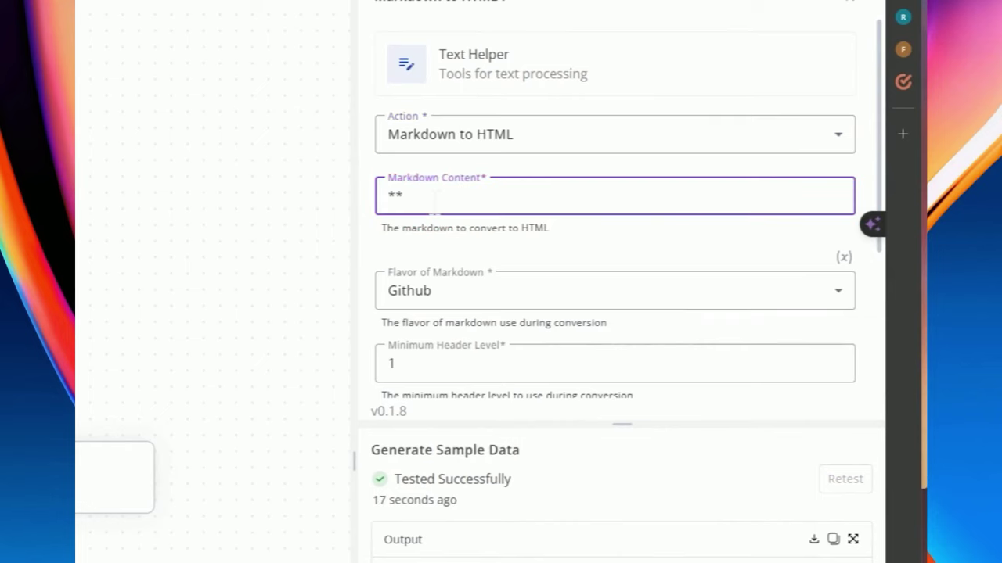
type("strong text**")
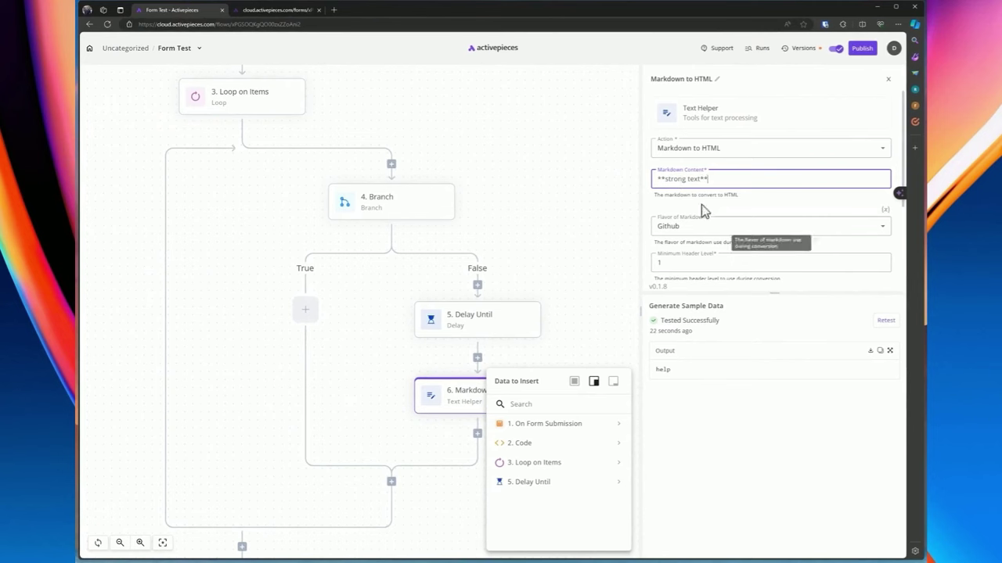
scroll(693, 230, "down", 2)
left_click_drag(708, 151, 681, 152)
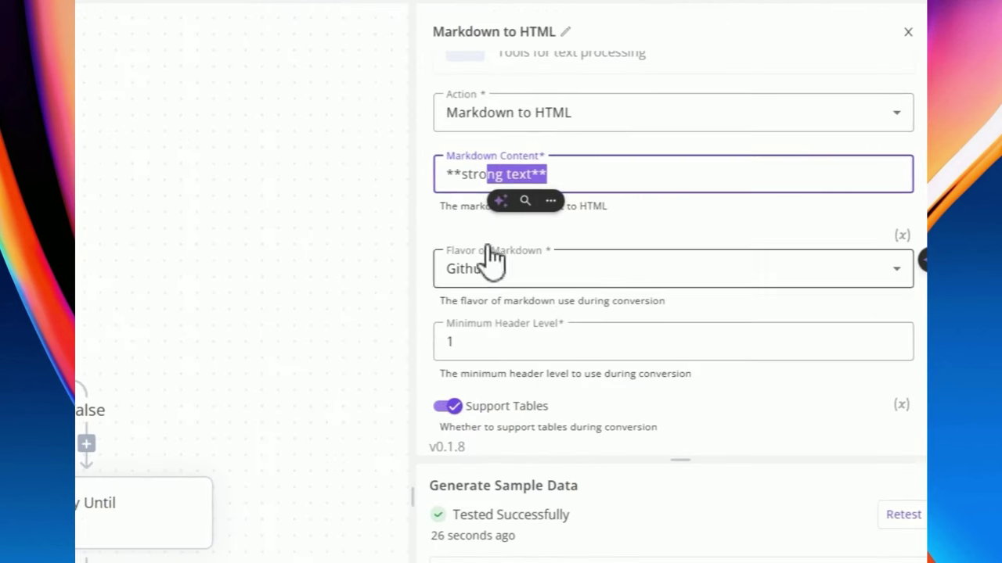
left_click(692, 184)
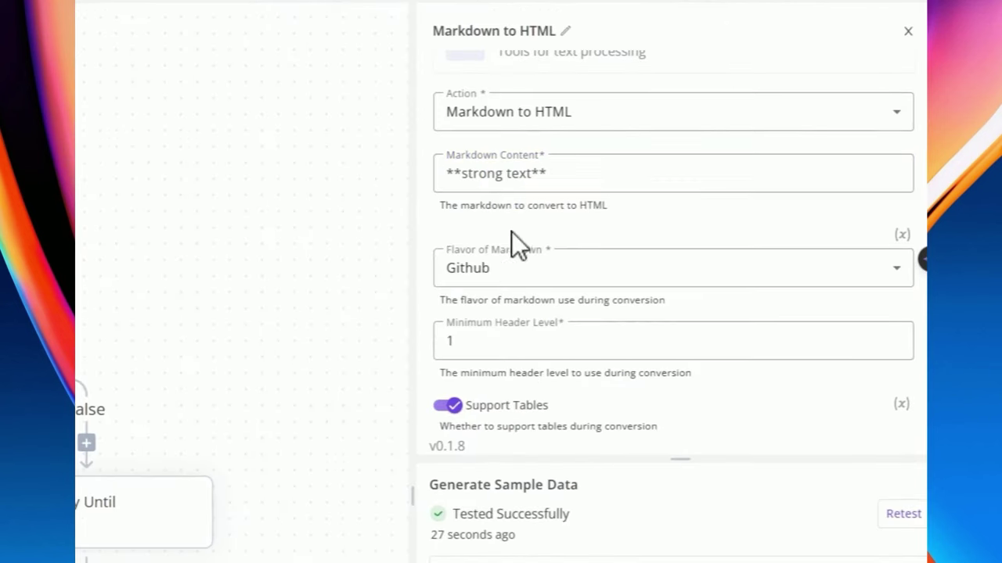
left_click(493, 274)
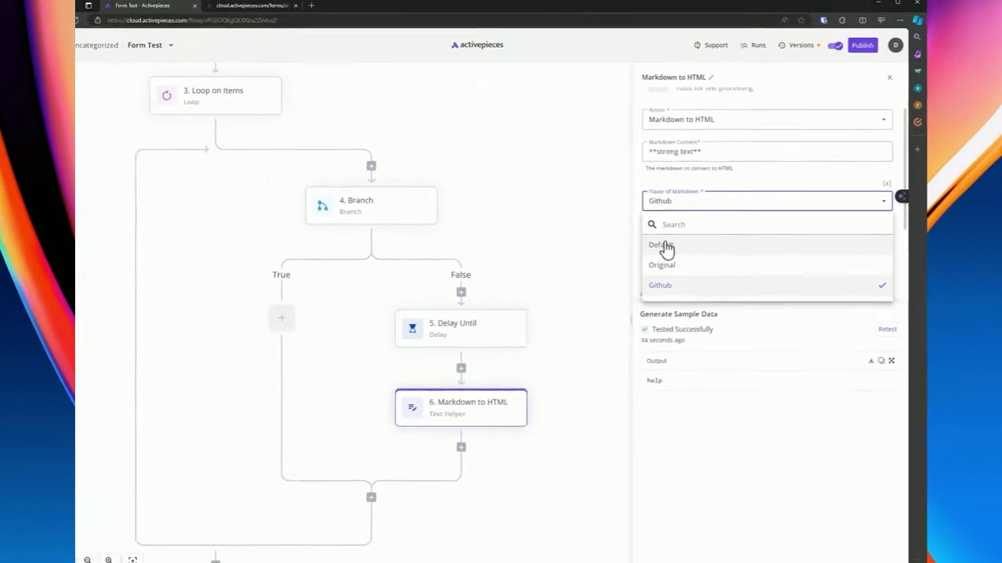
left_click(685, 218)
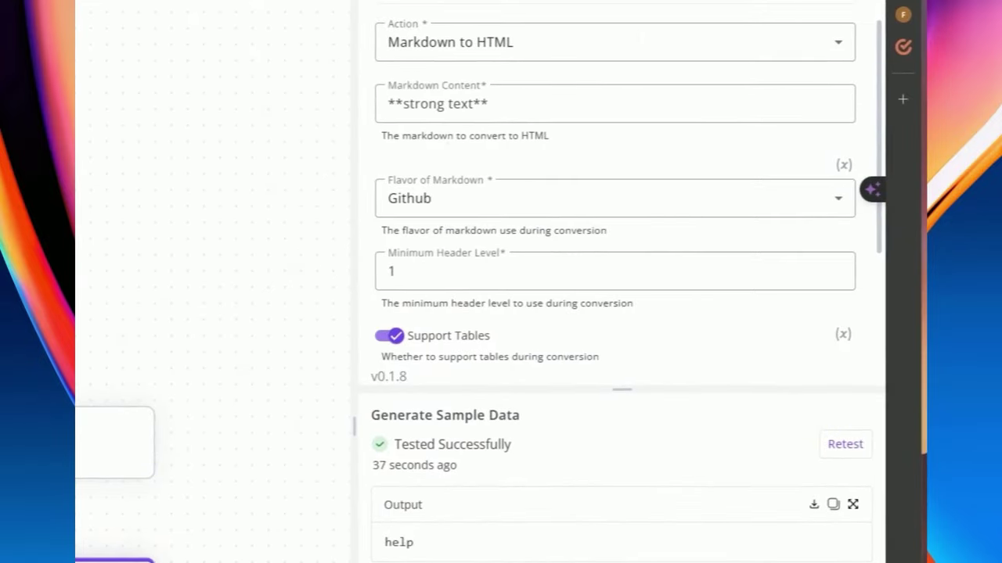
scroll(518, 259, "down", 2)
left_click(847, 446)
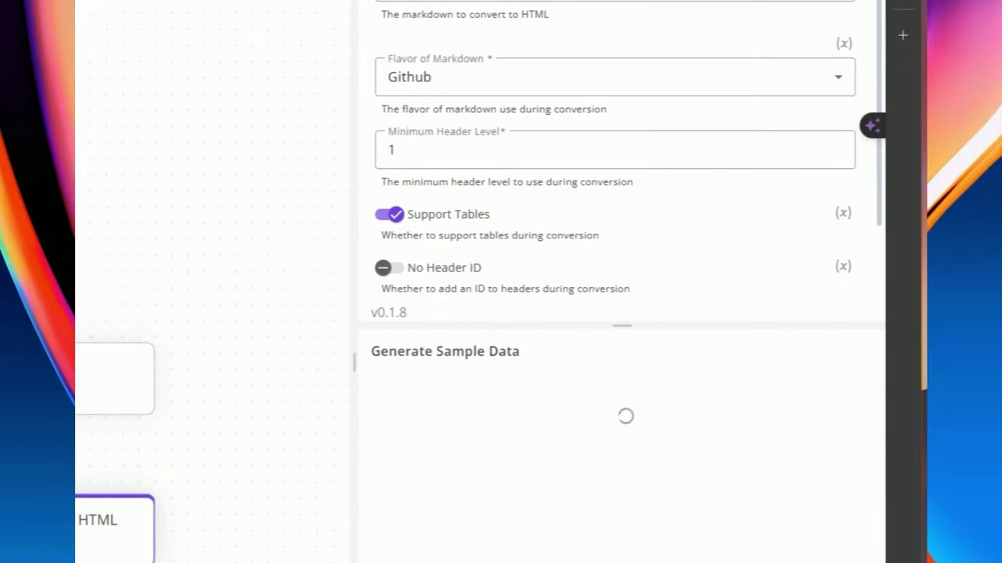
Switch the markdown flavor to Default, retest, and check the <p><strong>strong text</strong></p> output
left_click_drag(637, 489, 382, 495)
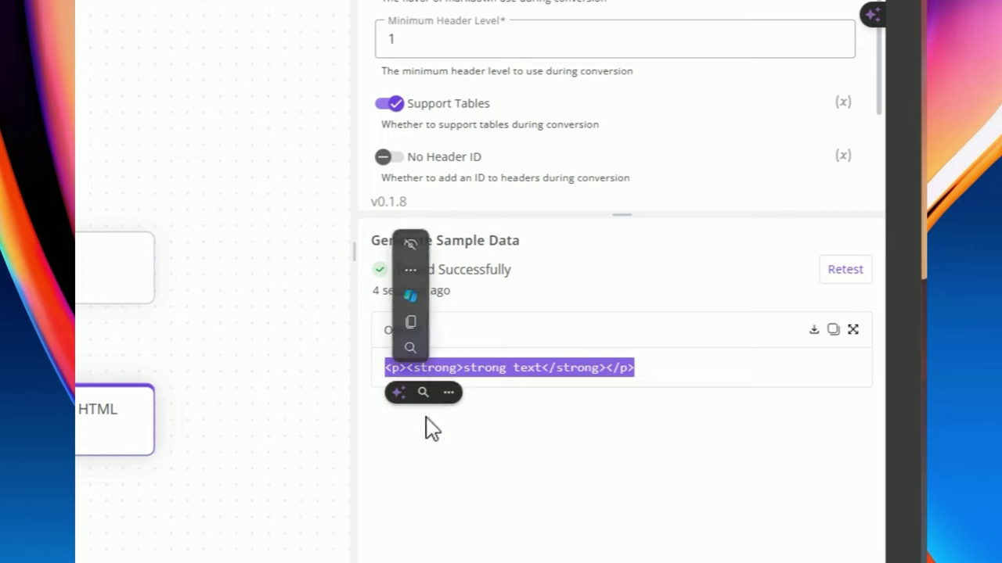
left_click(378, 351)
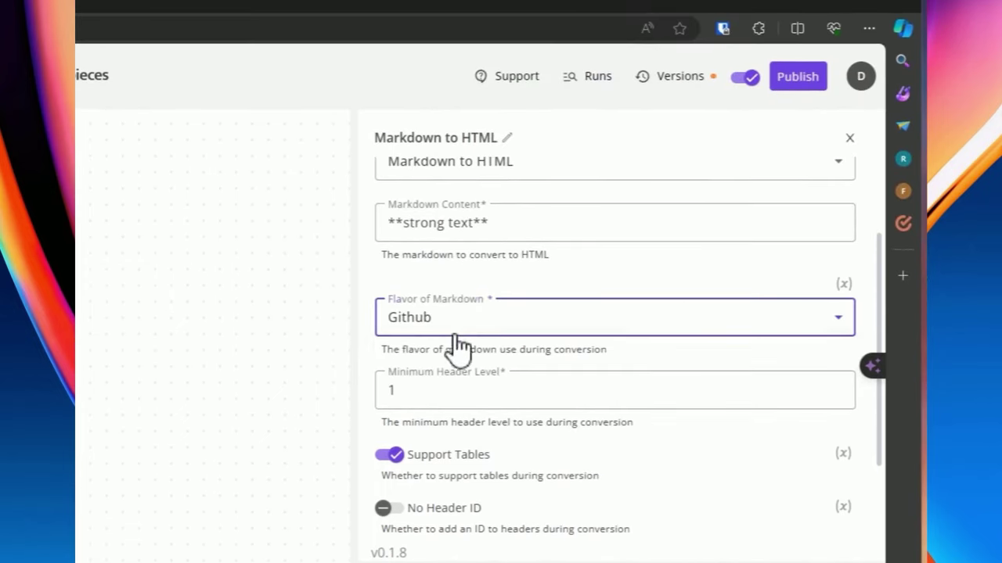
left_click(451, 295)
left_click(423, 410)
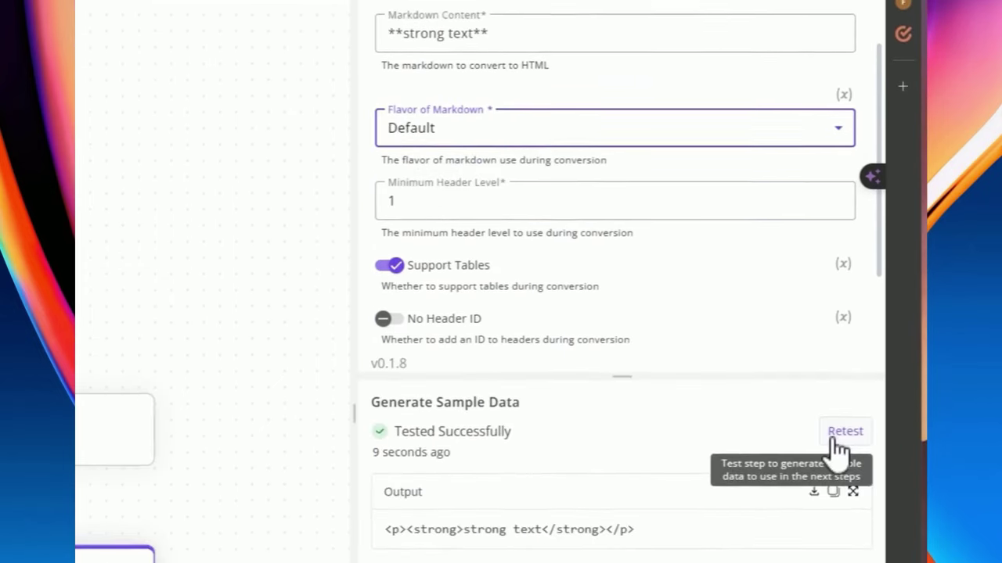
left_click(833, 409)
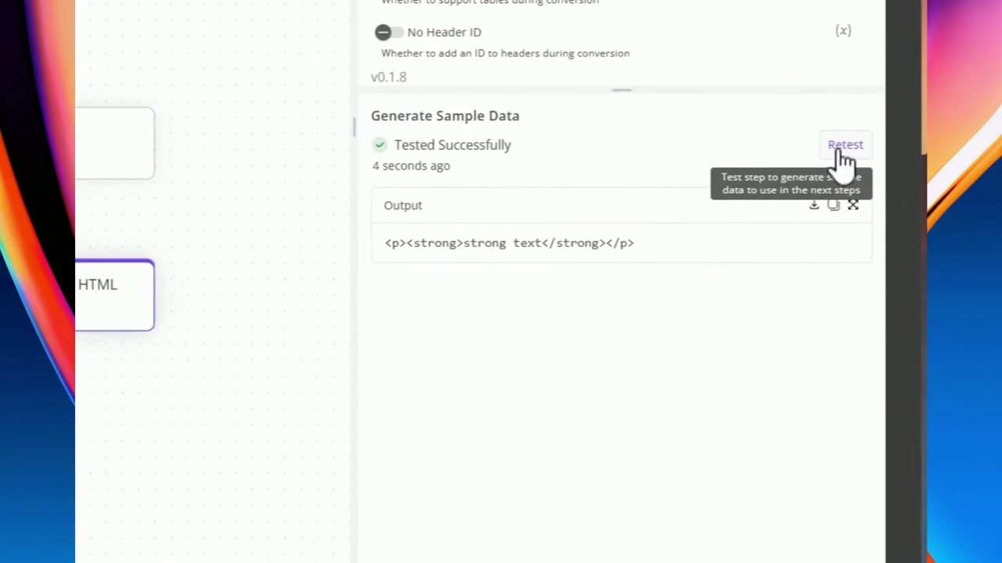
left_click(840, 150)
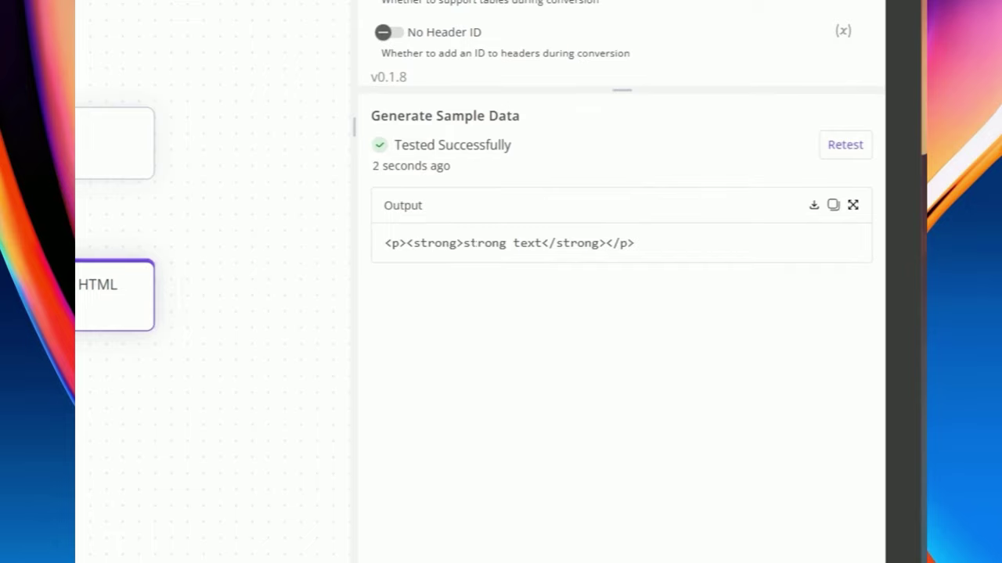
double_click(401, 244)
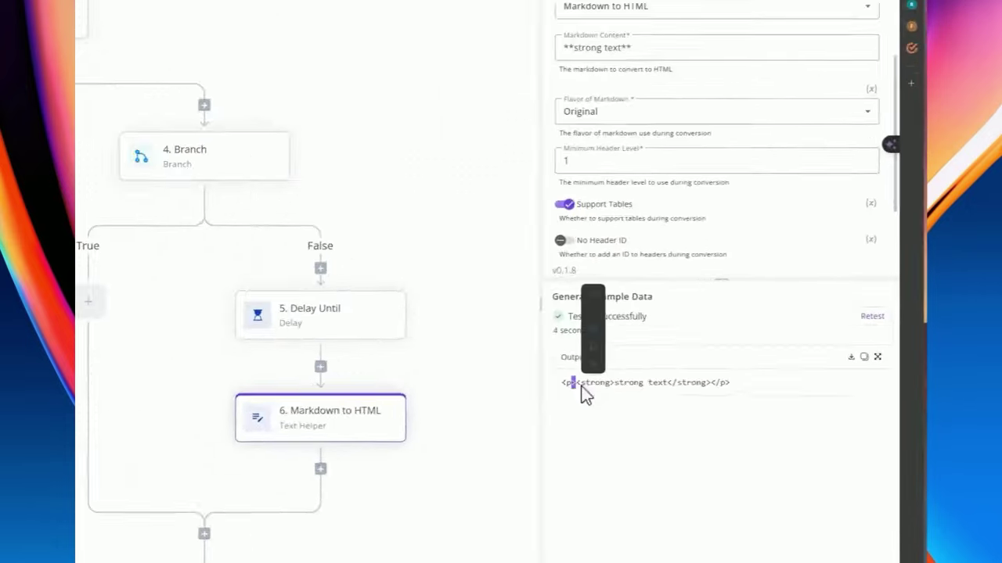
left_click_drag(605, 383, 590, 383)
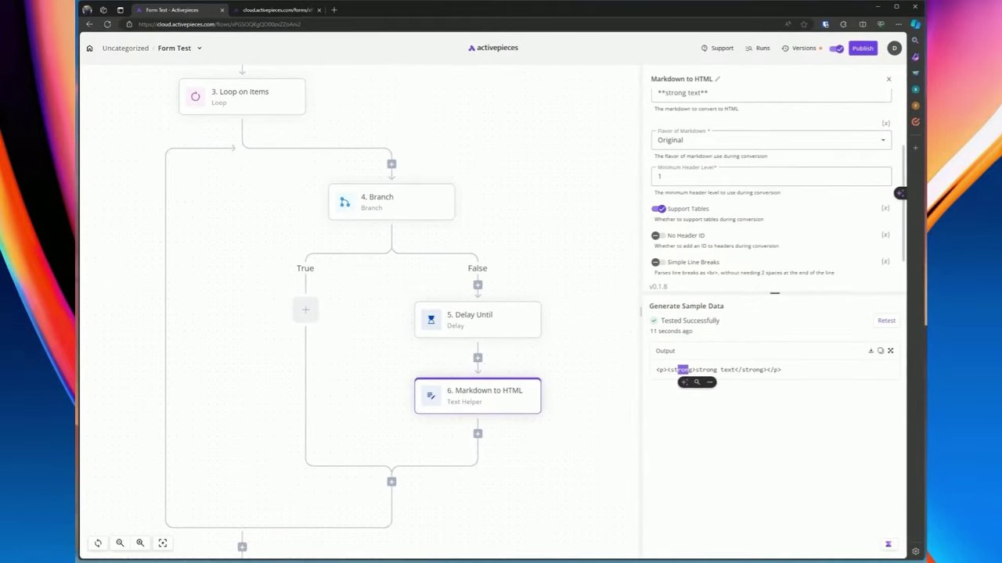
scroll(771, 195, "up", 2)
left_click(674, 146)
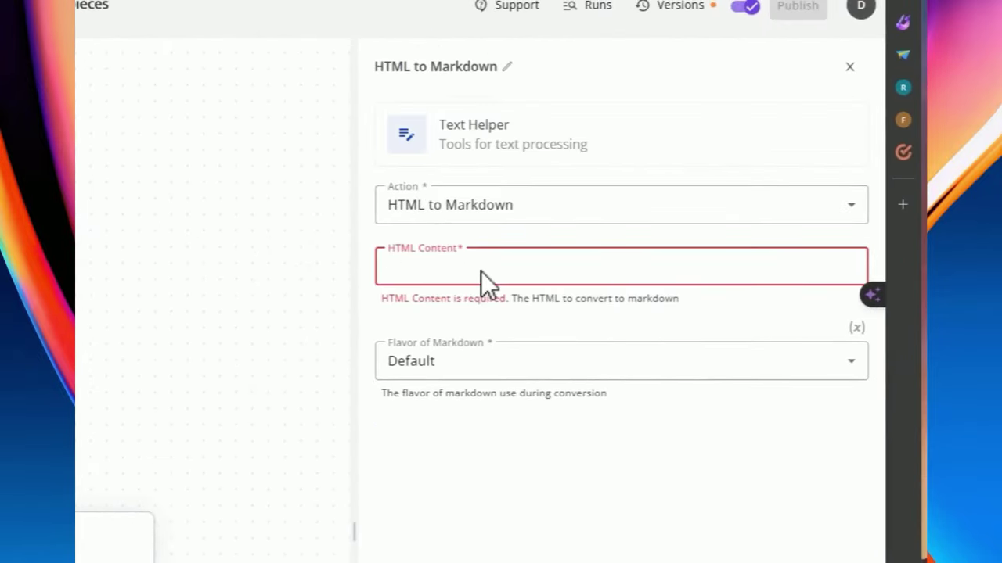
Enter <h2>hello</h2> as HTML Content and test it, producing '## hello'
left_click(480, 271)
type("<")
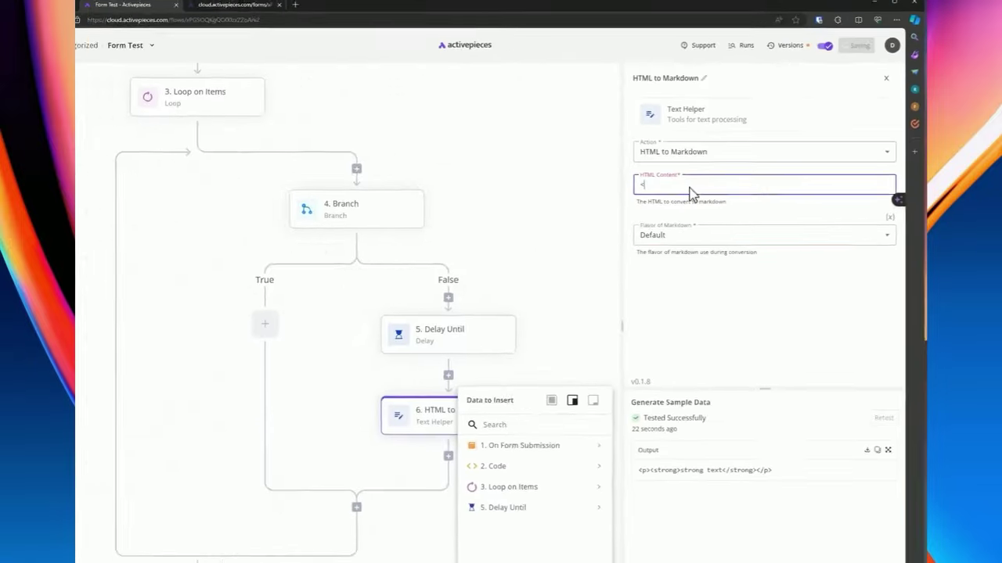
type("p>")
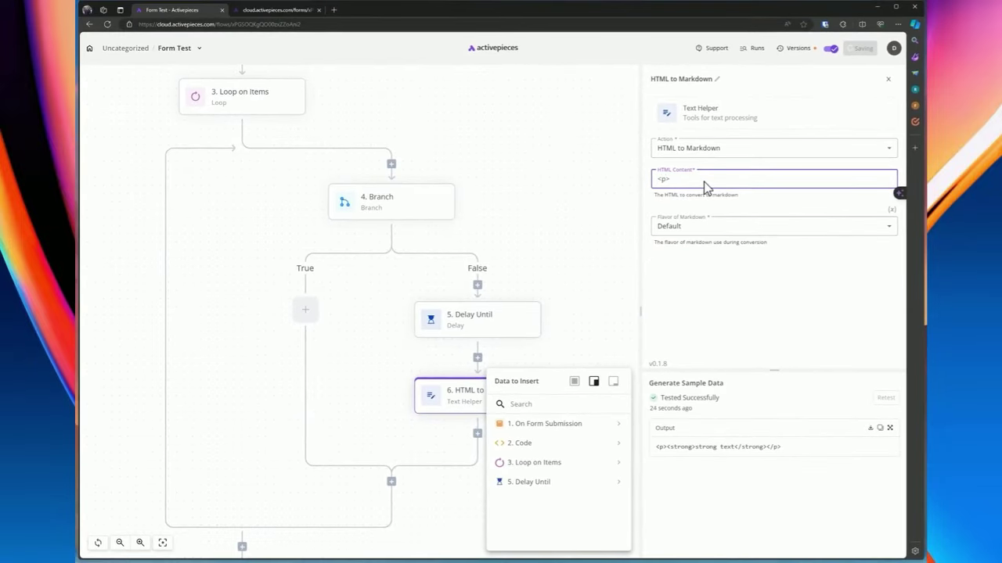
key("BackSpace")
key("BackSpace")
key("BackSpace")
type("<h2")
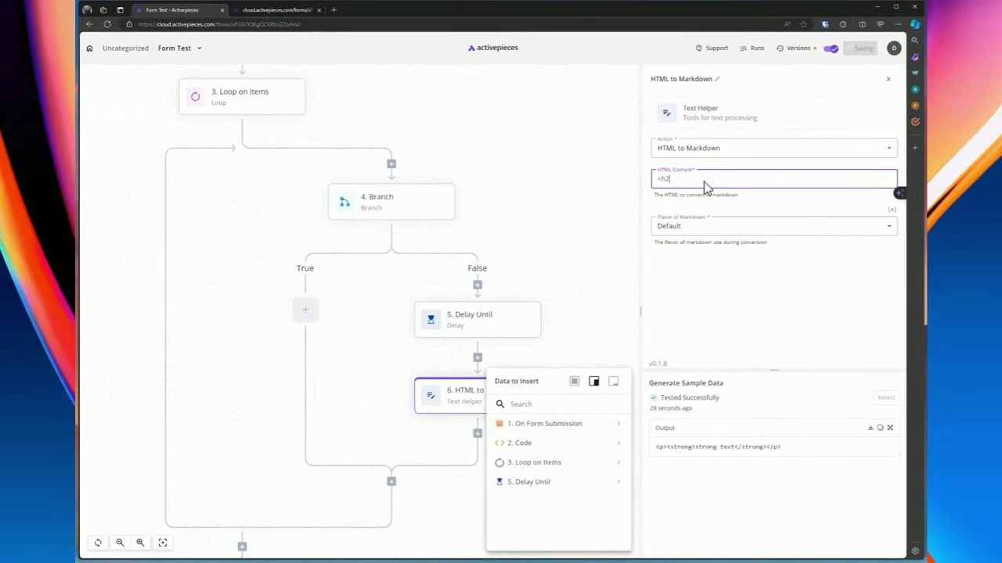
type(">hello</h2>")
left_click(885, 398)
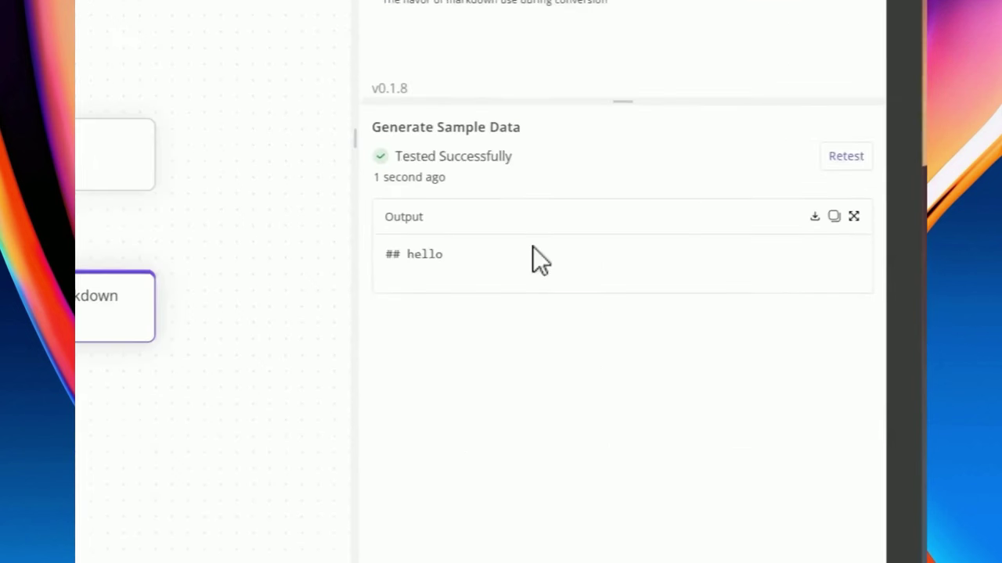
left_click_drag(453, 260, 385, 255)
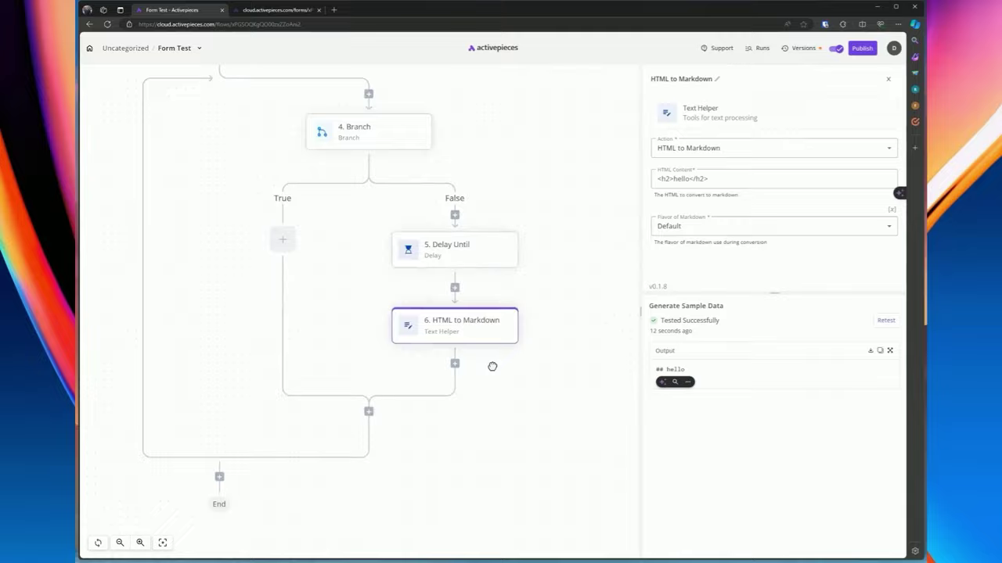
Add a Crypto step below HTML to Markdown and enter the text to hash
left_click(455, 364)
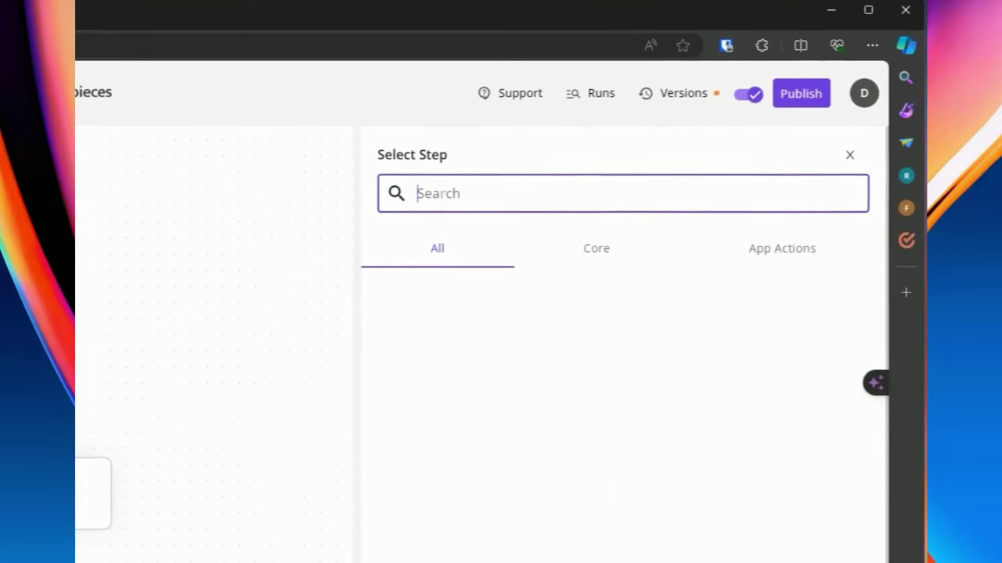
type("cryp")
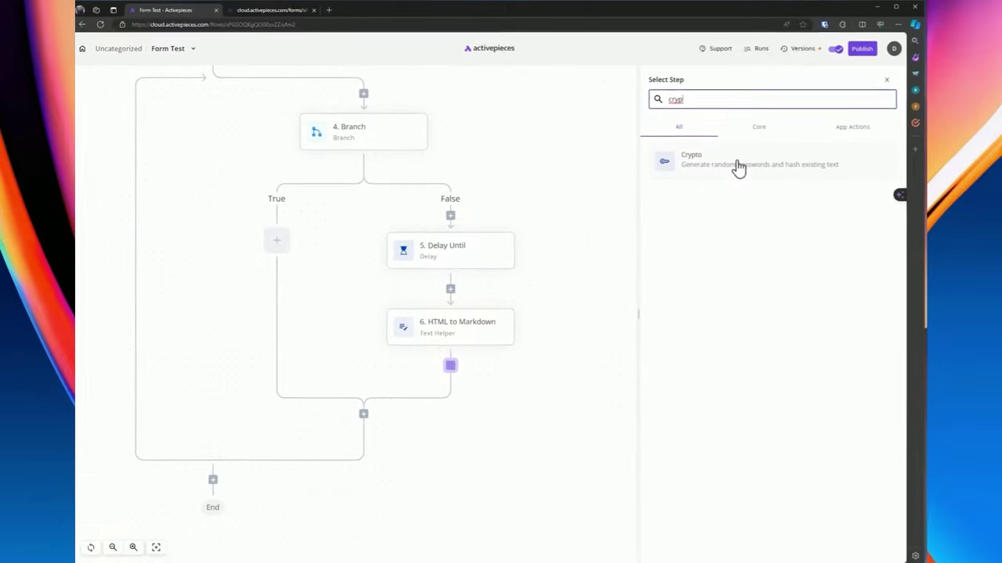
left_click(739, 165)
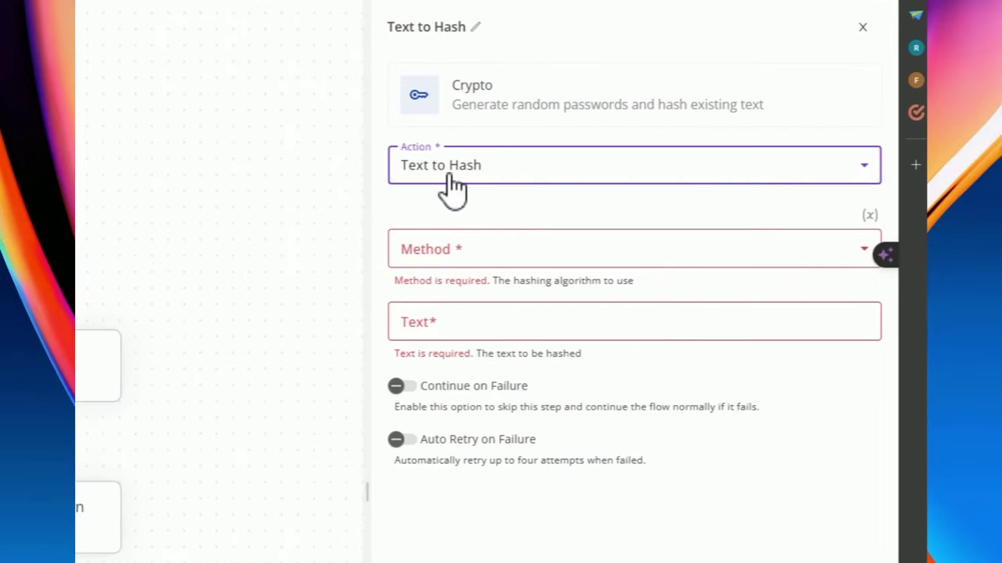
left_click(436, 249)
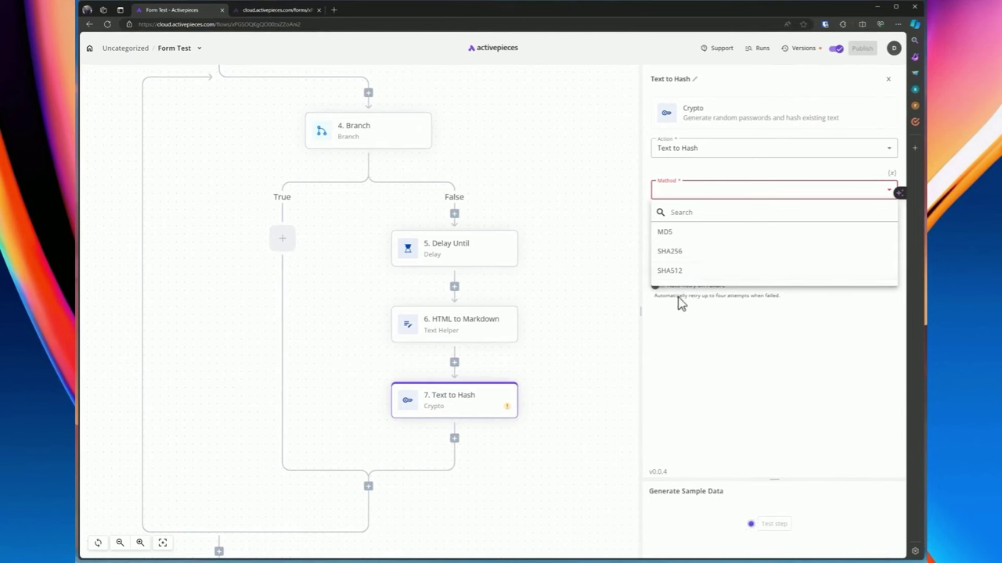
left_click(701, 358)
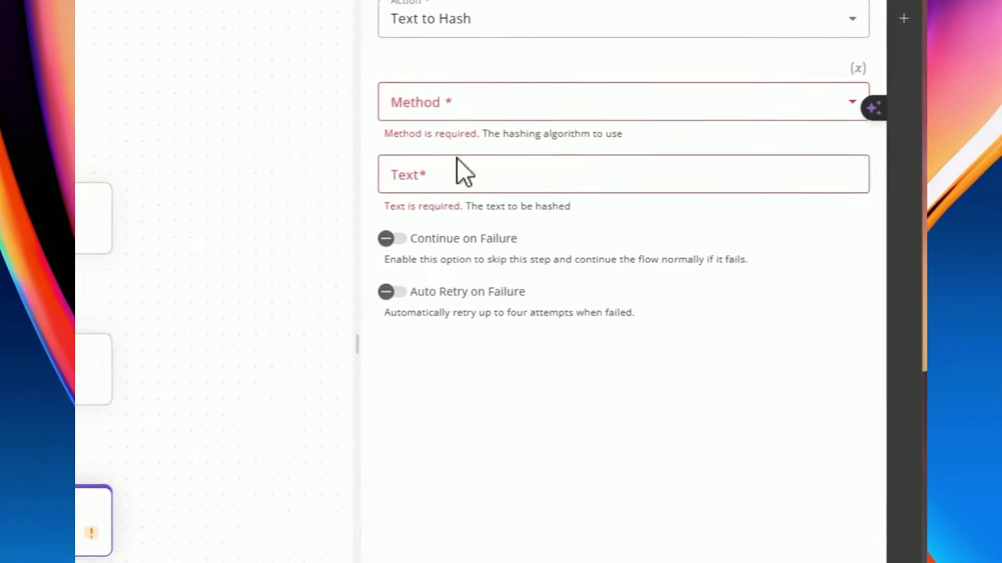
left_click(435, 184)
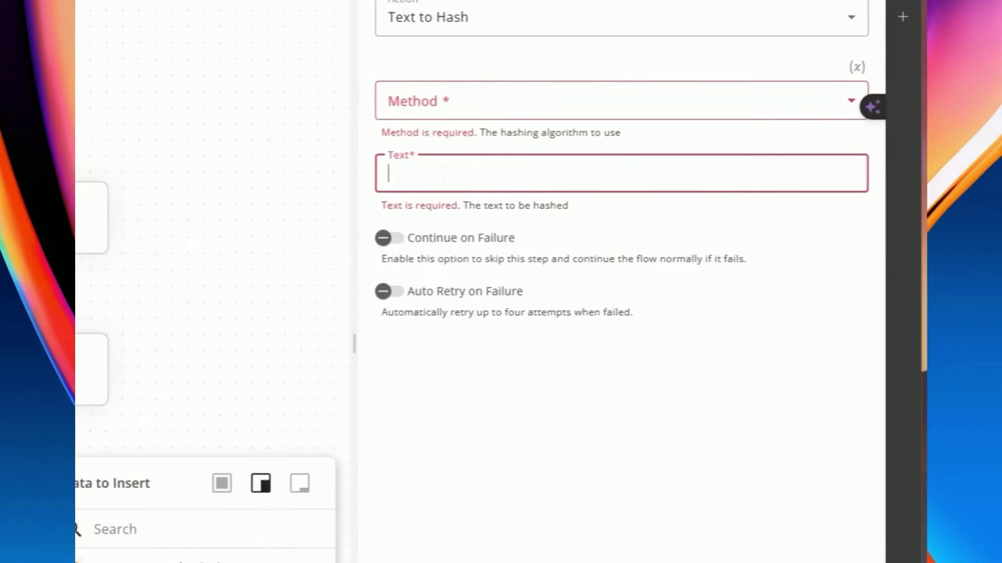
type("test")
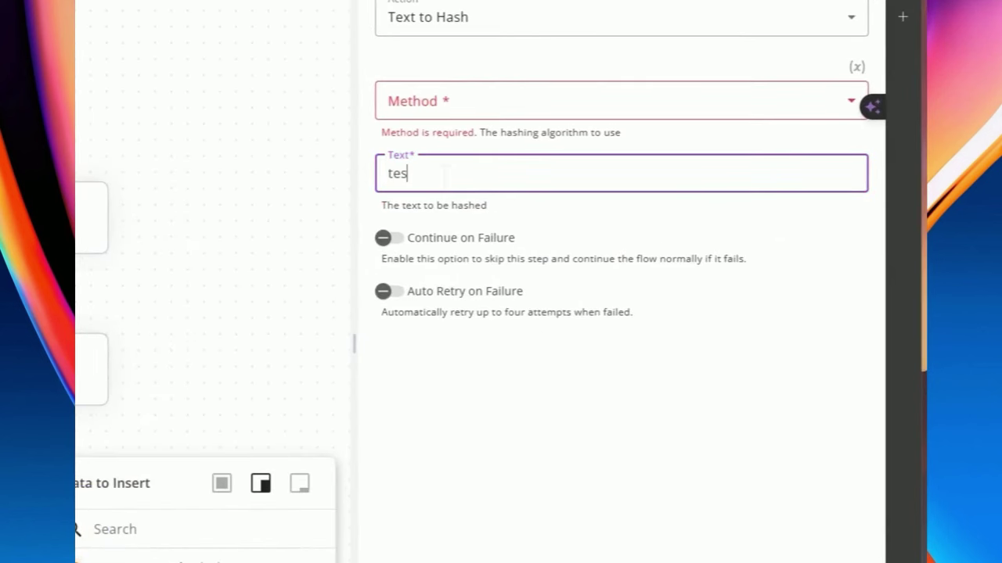
Set the hashing method to SHA512 and test the hash step
left_click(407, 101)
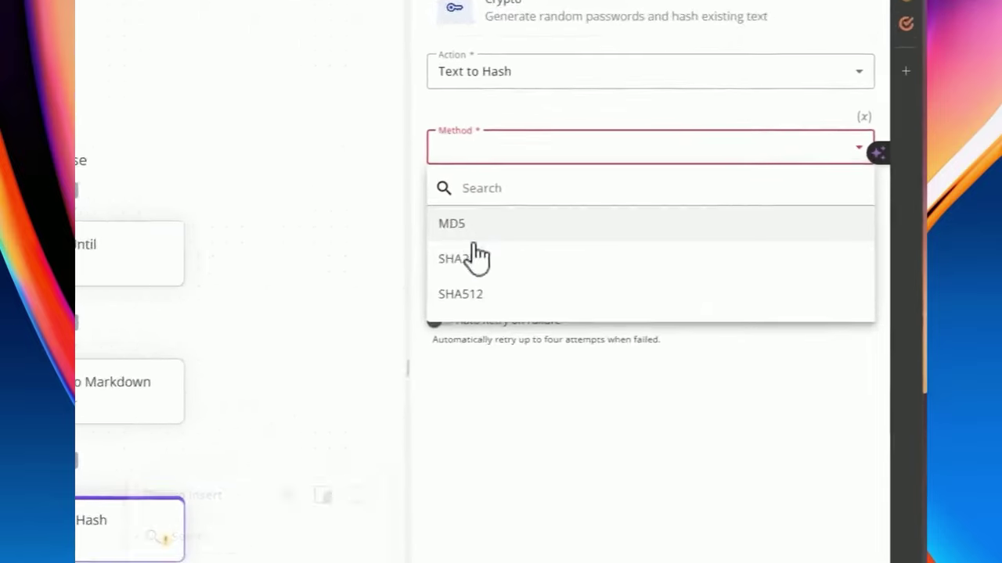
left_click(433, 301)
scroll(441, 152, "down", 5)
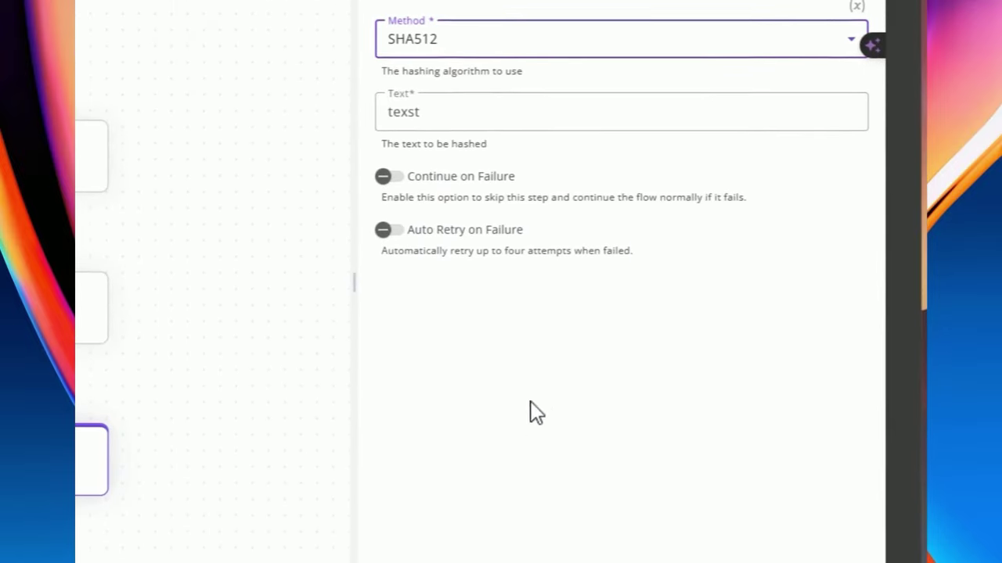
left_click(618, 489)
left_click_drag(518, 203, 707, 189)
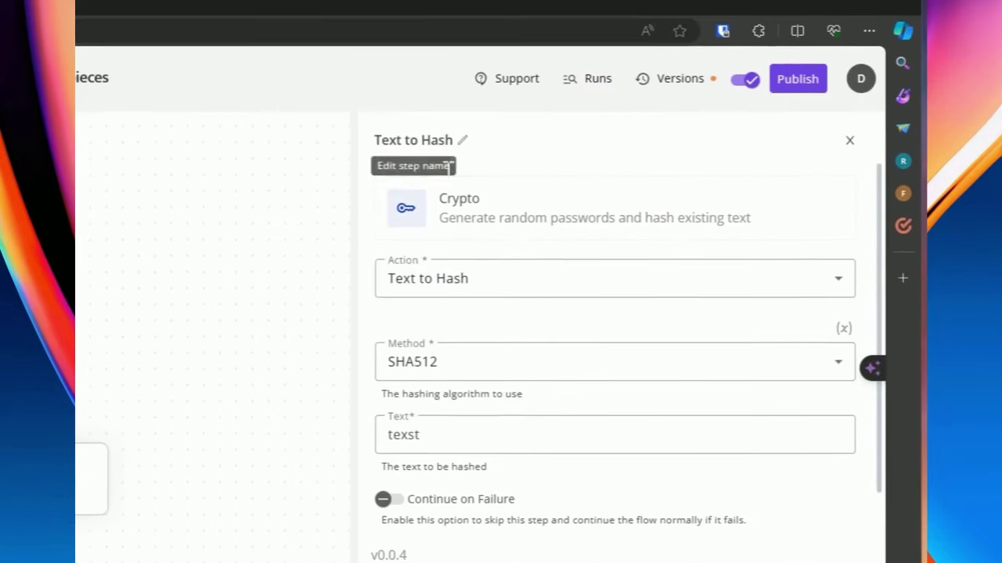
left_click(462, 290)
Configure Generate Password with length 8 and Alphanumeric + Symbols, then retest it
left_click(448, 355)
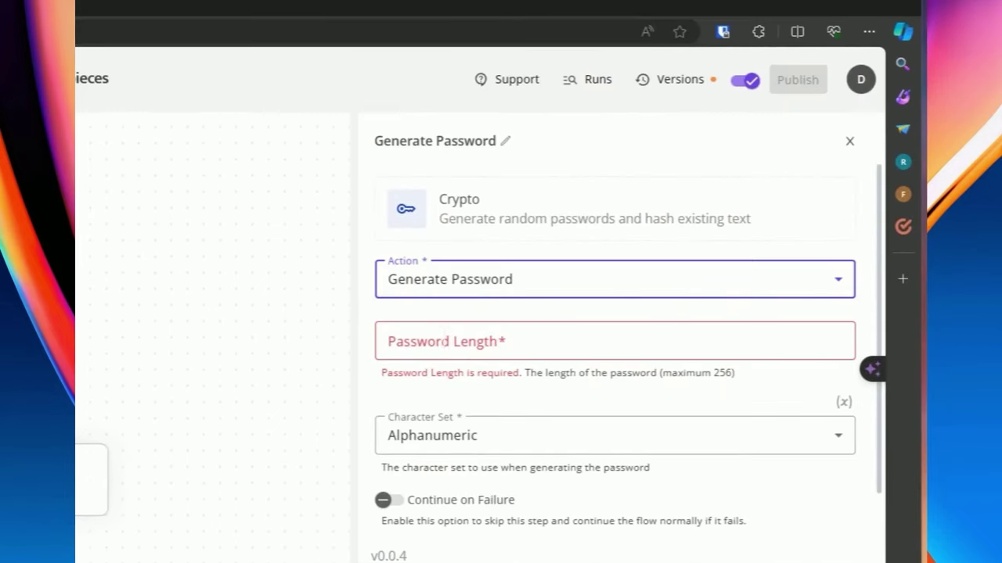
left_click(443, 341)
type("8")
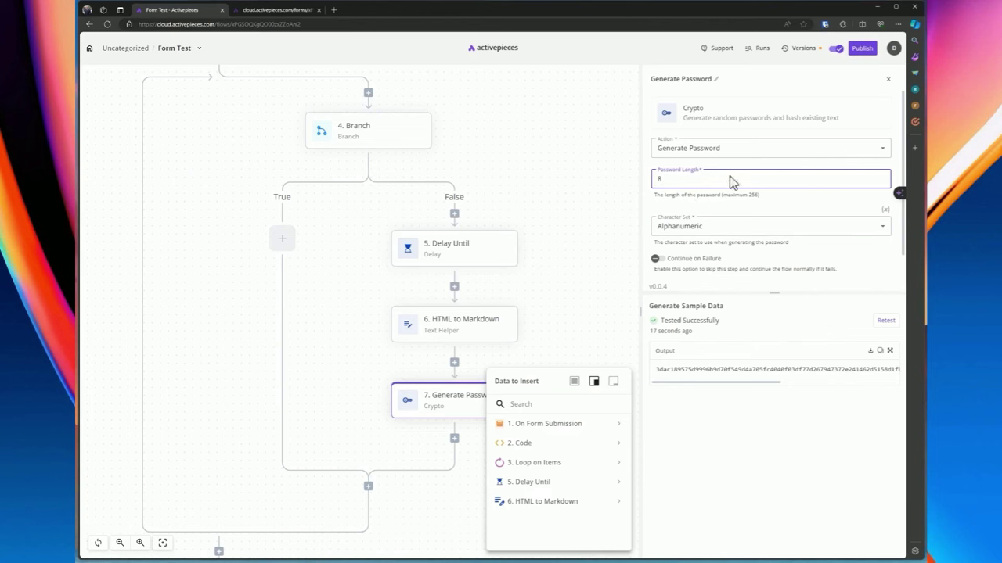
left_click(689, 227)
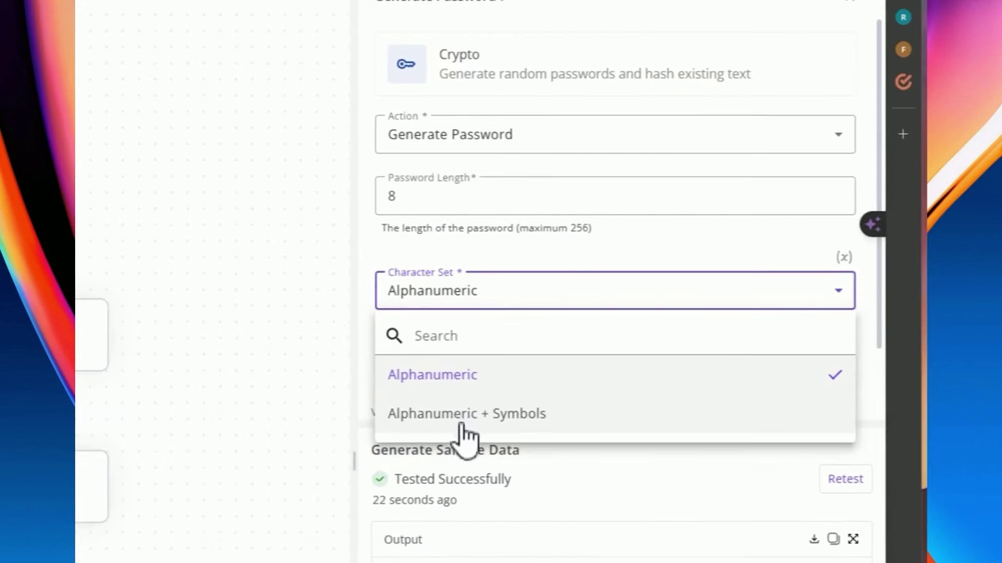
left_click(455, 415)
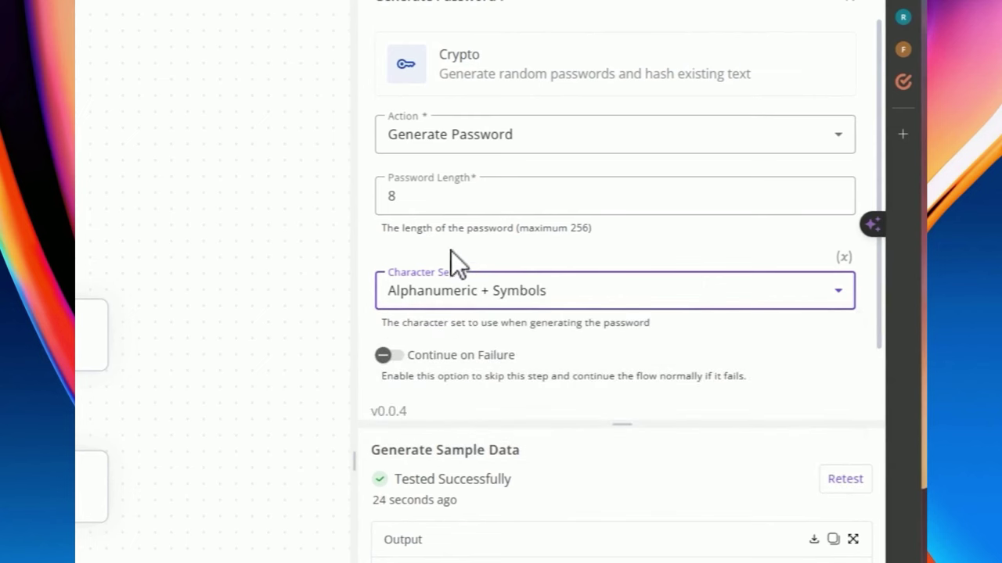
left_click(845, 479)
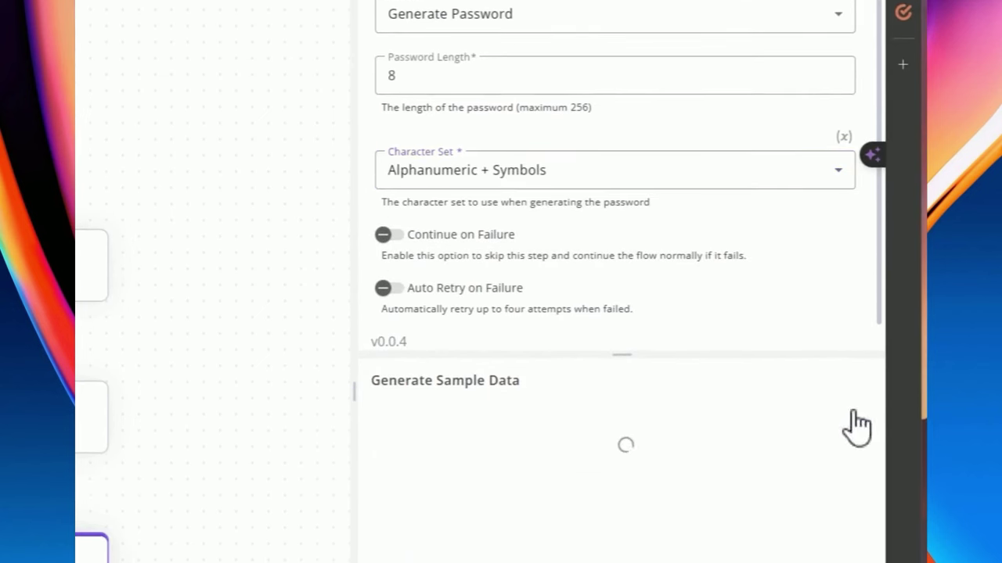
scroll(571, 365, "down", 2)
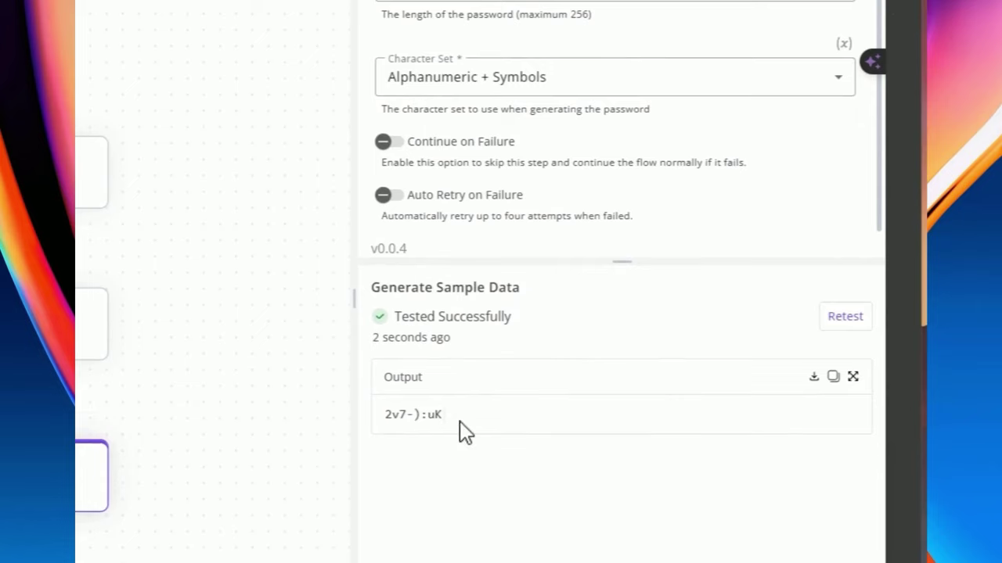
scroll(459, 421, "down", 1)
left_click_drag(460, 421, 407, 383)
left_click(407, 383)
scroll(441, 277, "down", 1)
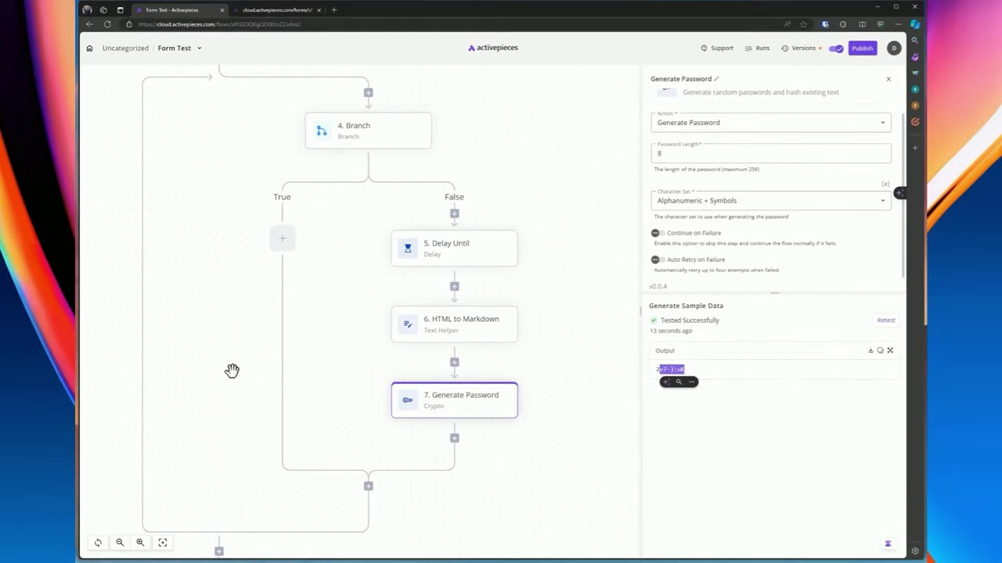
Insert a Connections piece below Generate Password and choose its Read Connection action
left_click(454, 440)
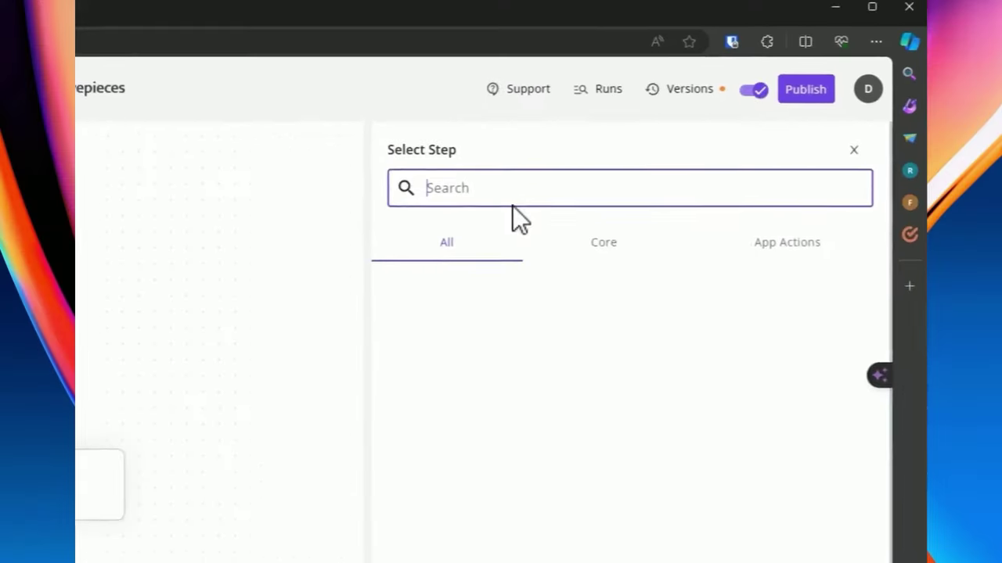
type("connection")
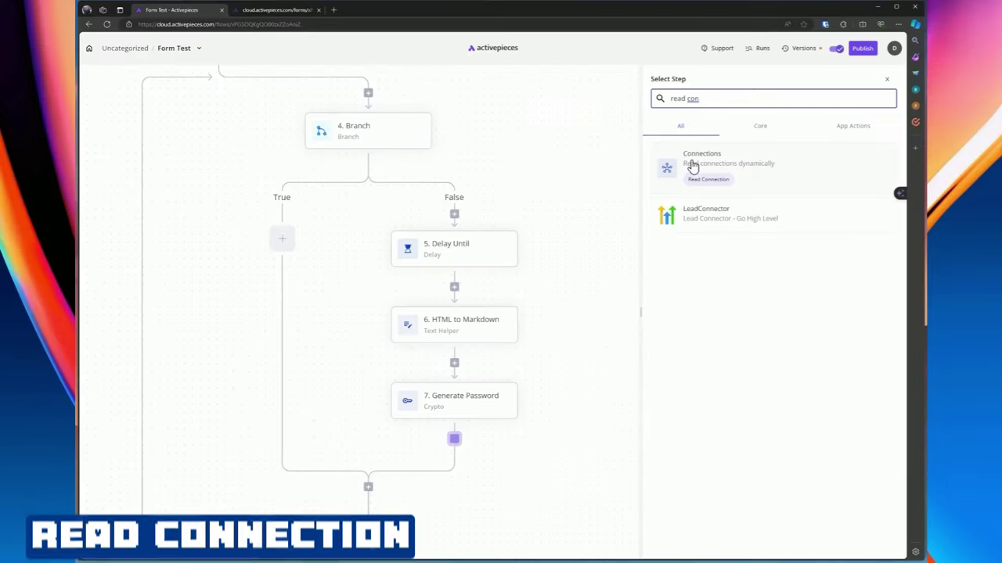
left_click(689, 165)
left_click(479, 290)
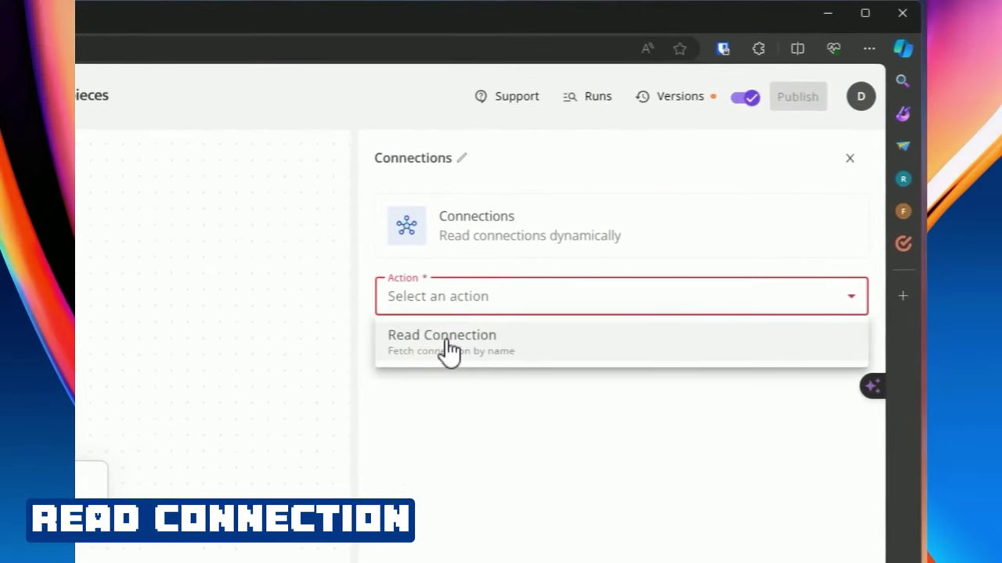
left_click(475, 319)
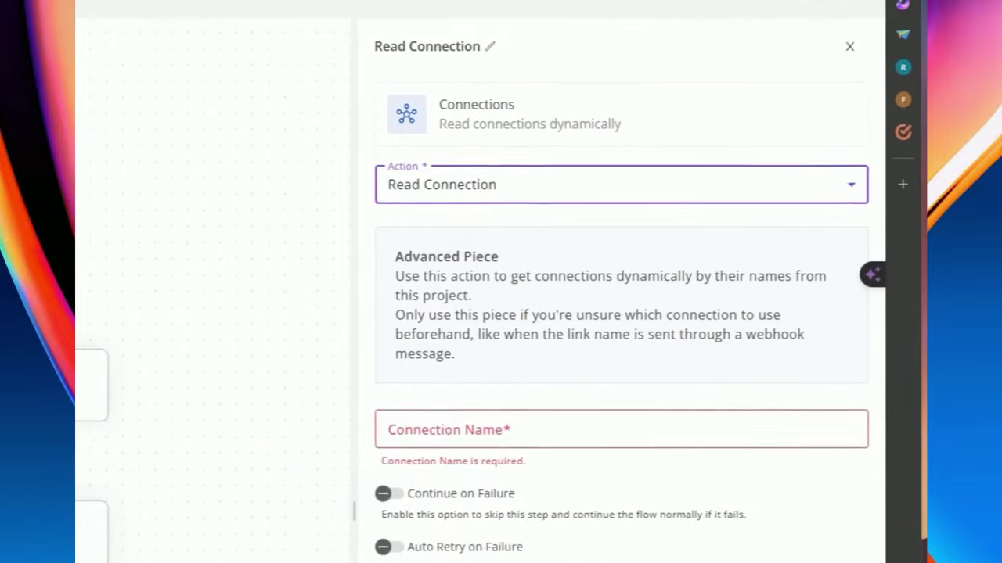
left_click(548, 537)
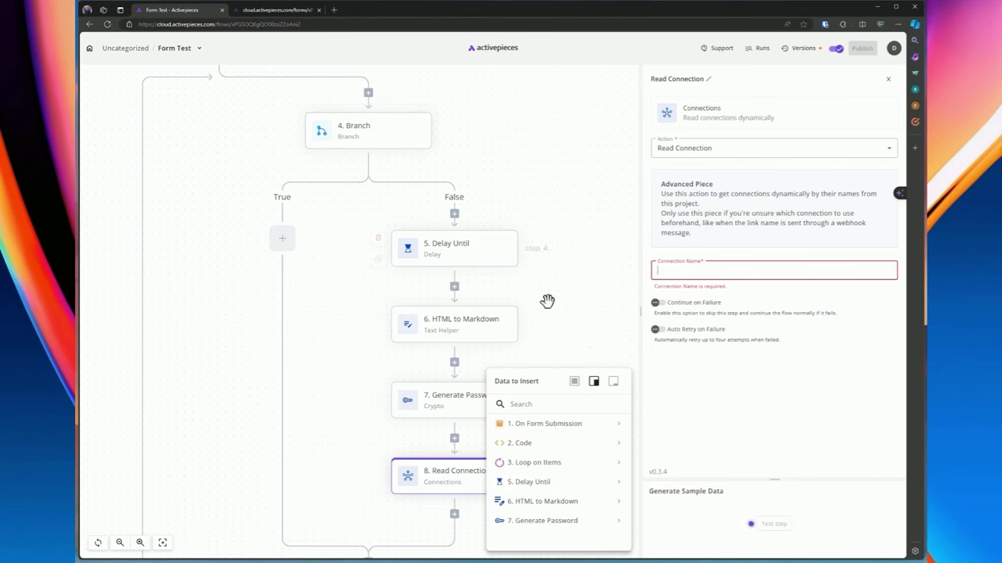
left_click(89, 49)
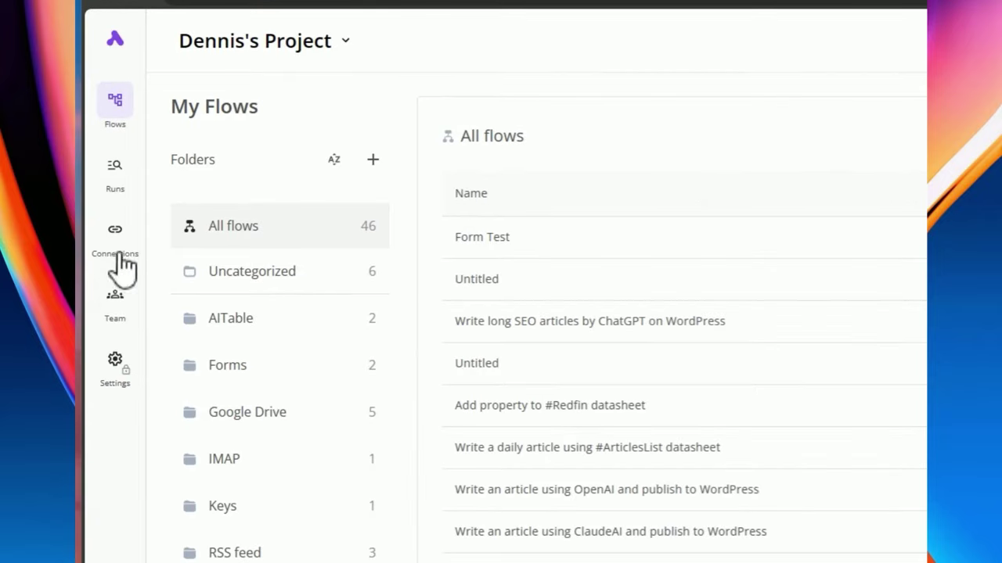
left_click(118, 243)
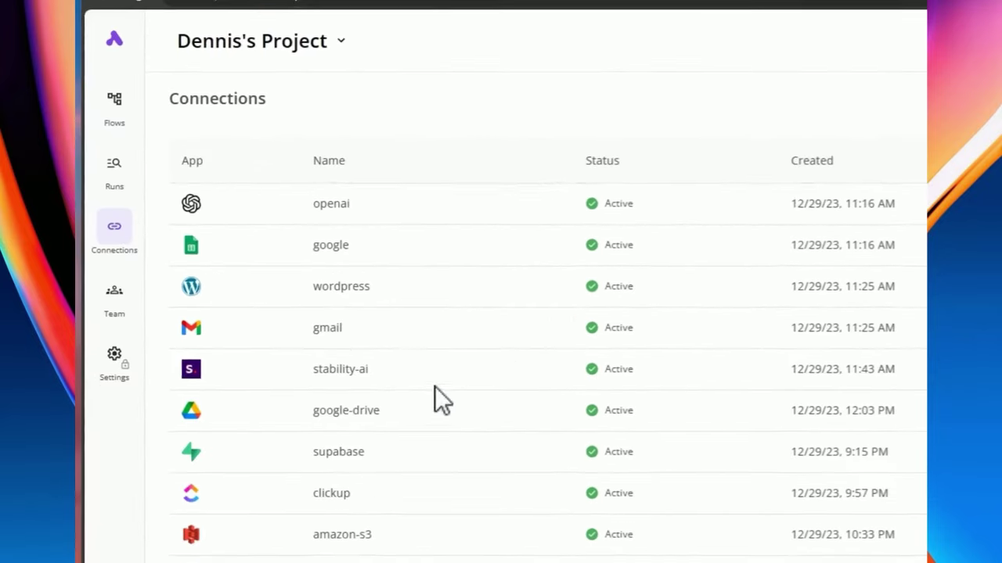
double_click(336, 206)
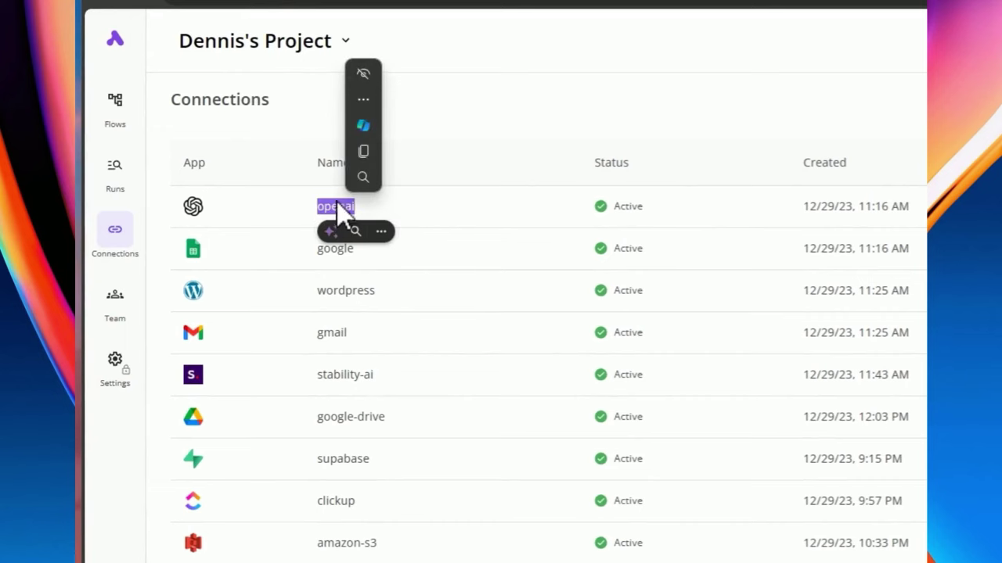
double_click(335, 416)
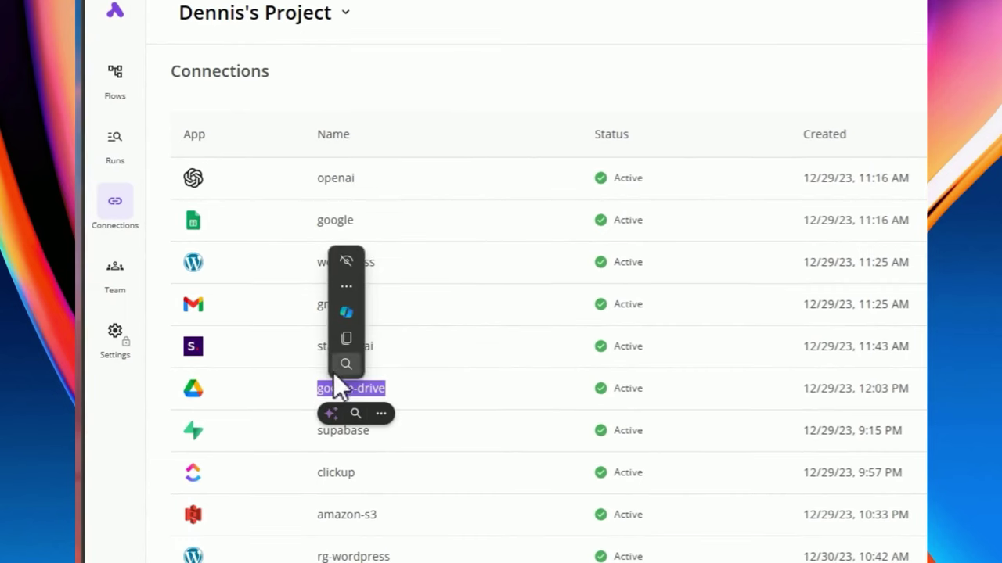
mouse_move(342, 410)
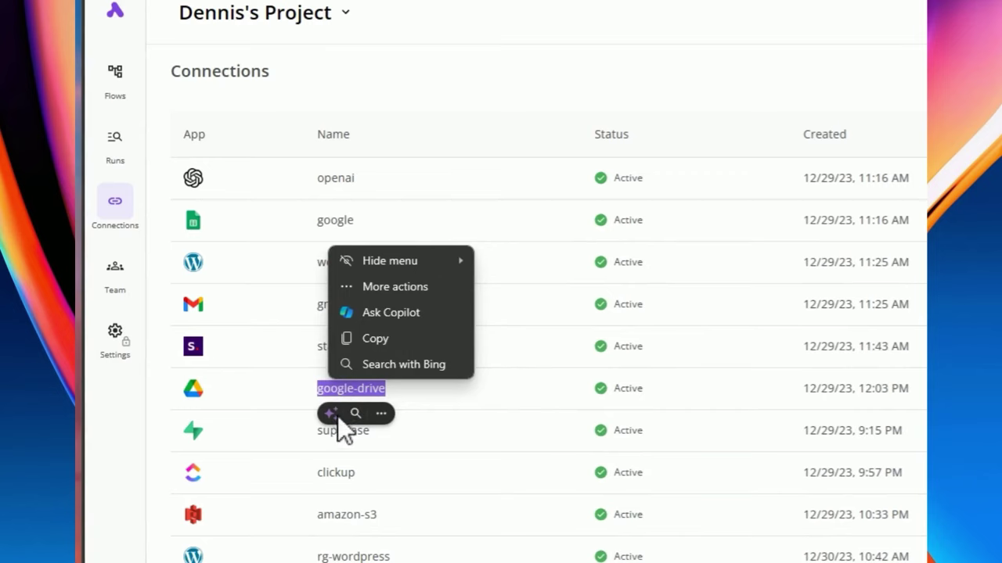
key("ctrl+minus")
key("ctrl+minus")
key("ctrl+minus")
key("ctrl+minus")
key("ctrl+plus")
key("ctrl+plus")
key("ctrl+plus")
key("ctrl+plus")
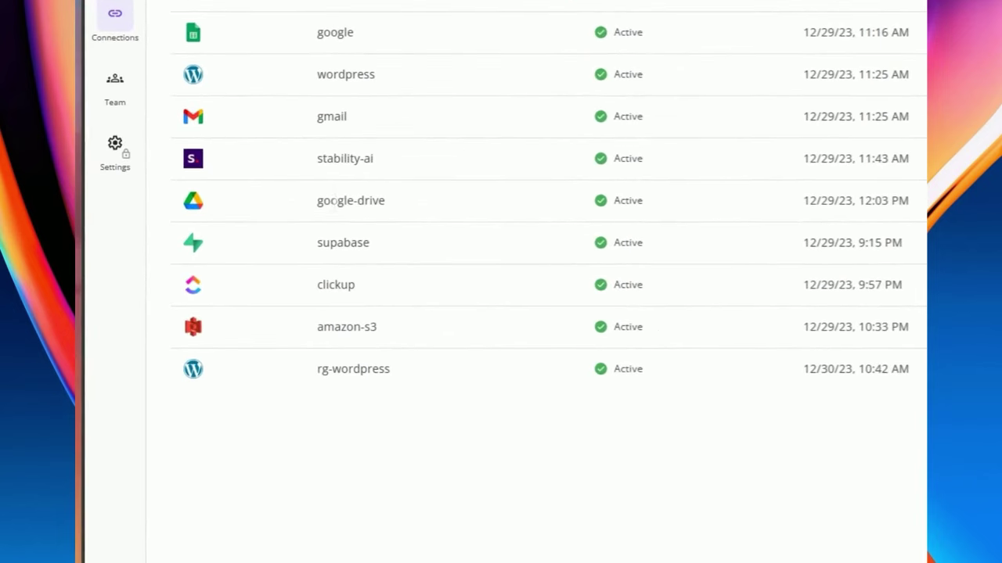
left_click_drag(360, 158, 375, 165)
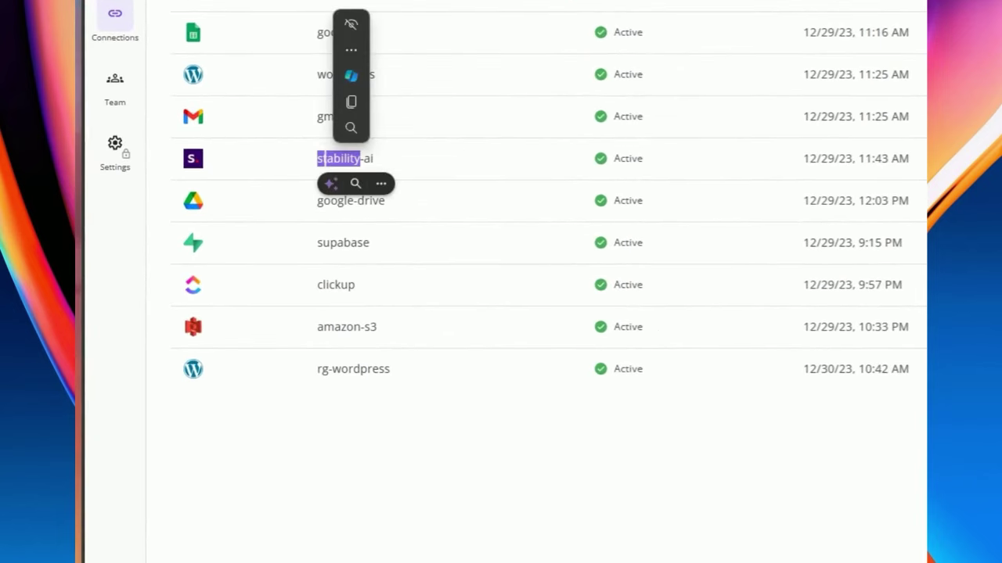
scroll(309, 161, "up", 1)
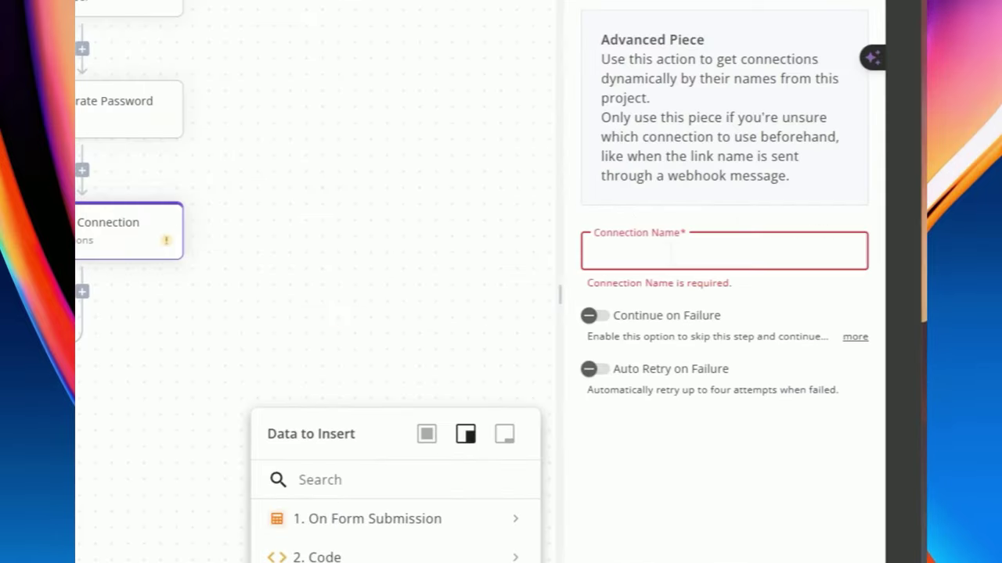
Enter 'openapi' as the Connection Name and center the Read Connection node on the canvas
type("openapi")
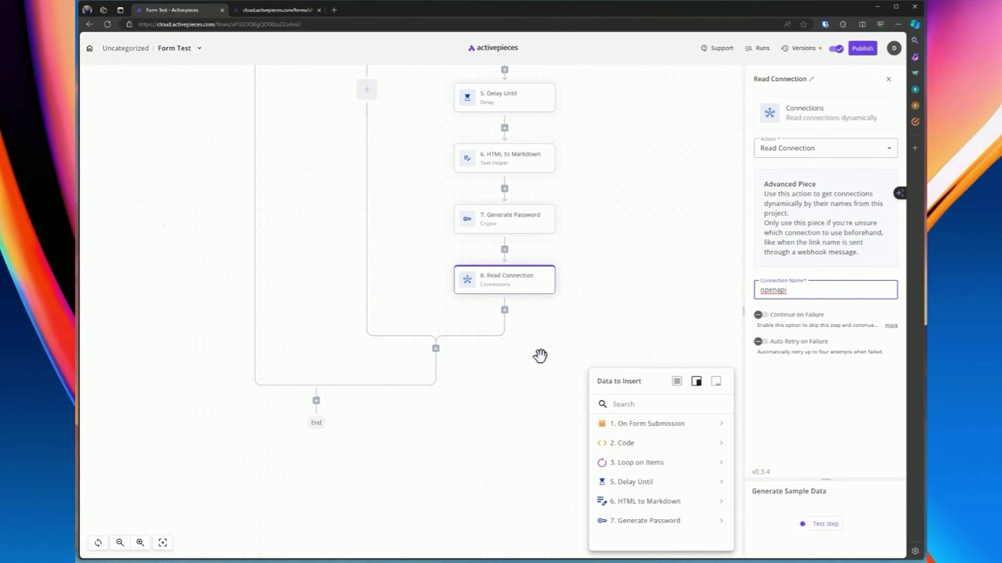
left_click_drag(540, 356, 454, 324)
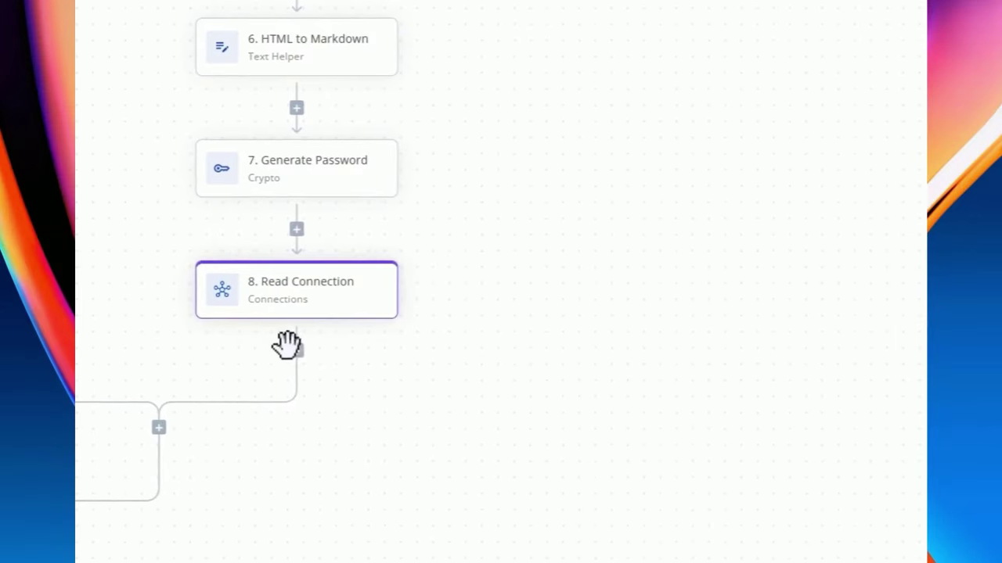
Add a Storage step after Read Connection using the Get action
left_click(297, 349)
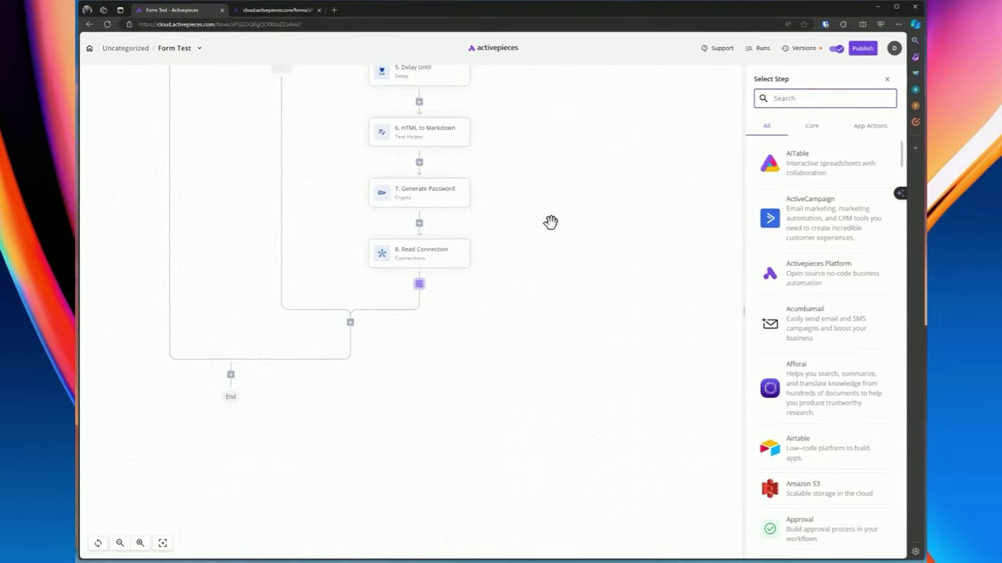
type("storage")
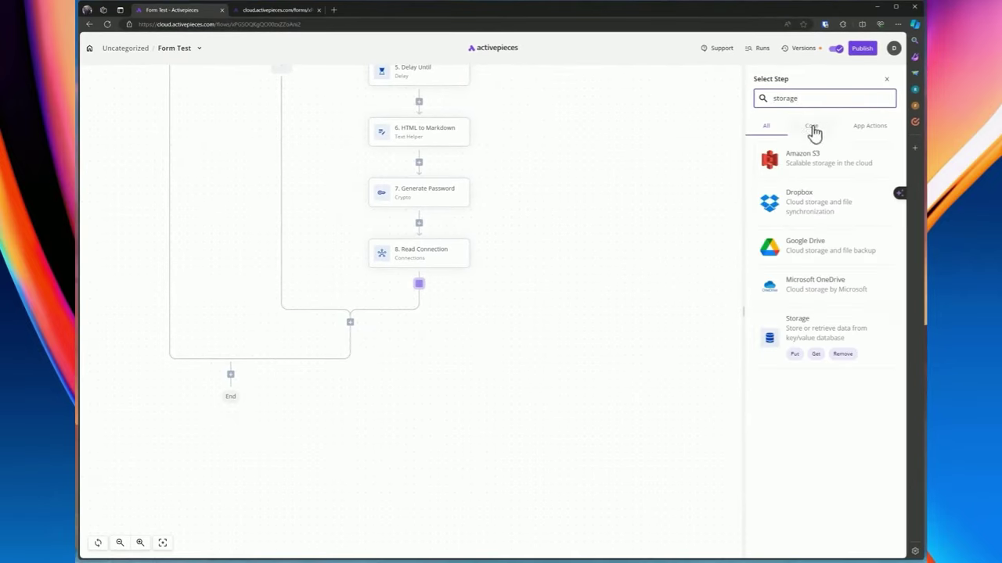
left_click(803, 313)
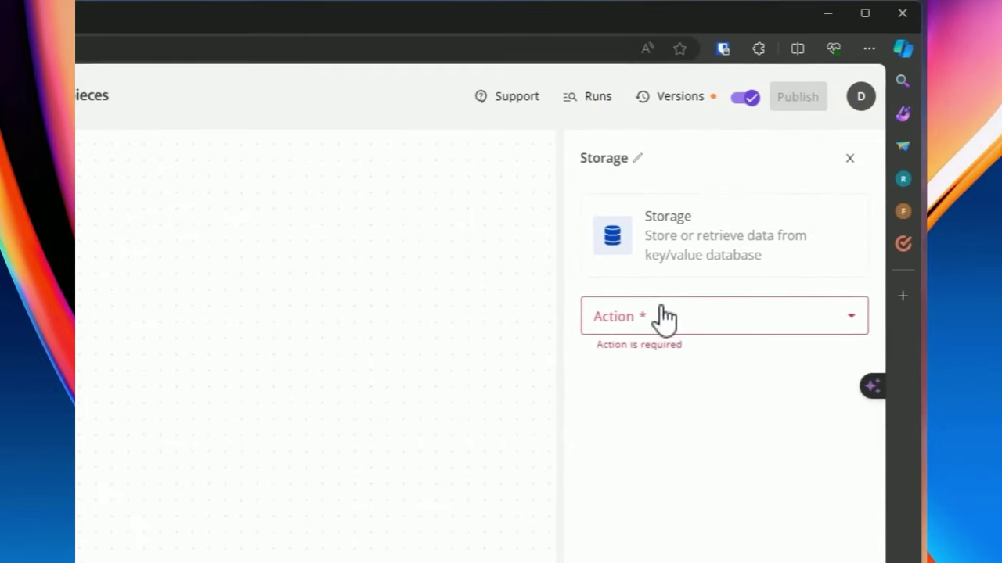
left_click(664, 320)
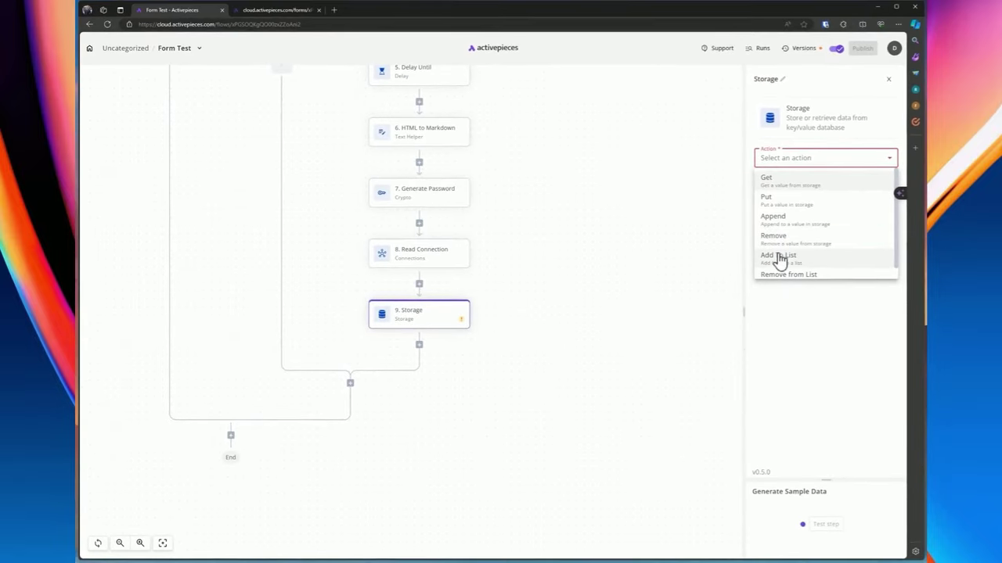
scroll(780, 261, "down", 1)
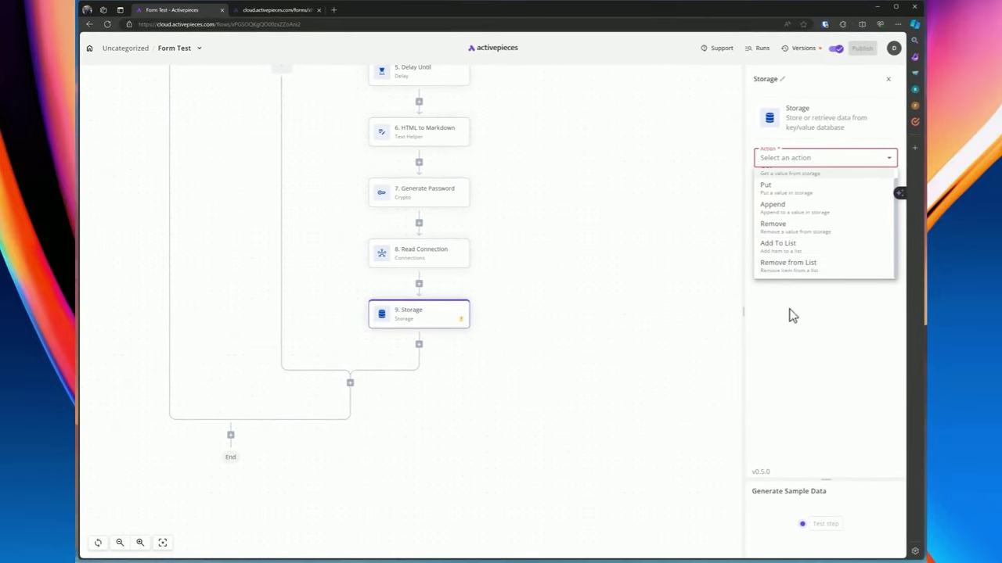
scroll(775, 210, "up", 1)
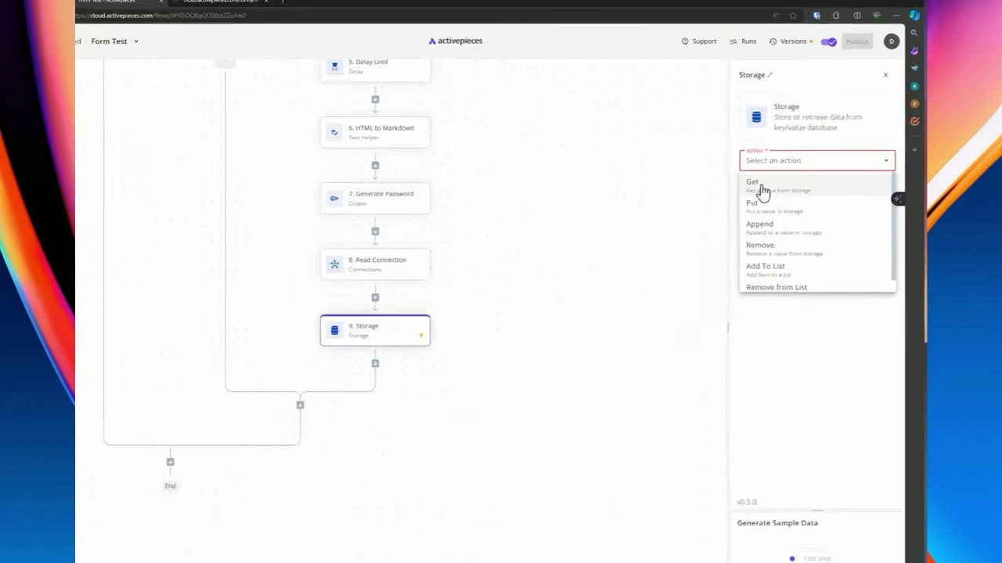
left_click(770, 181)
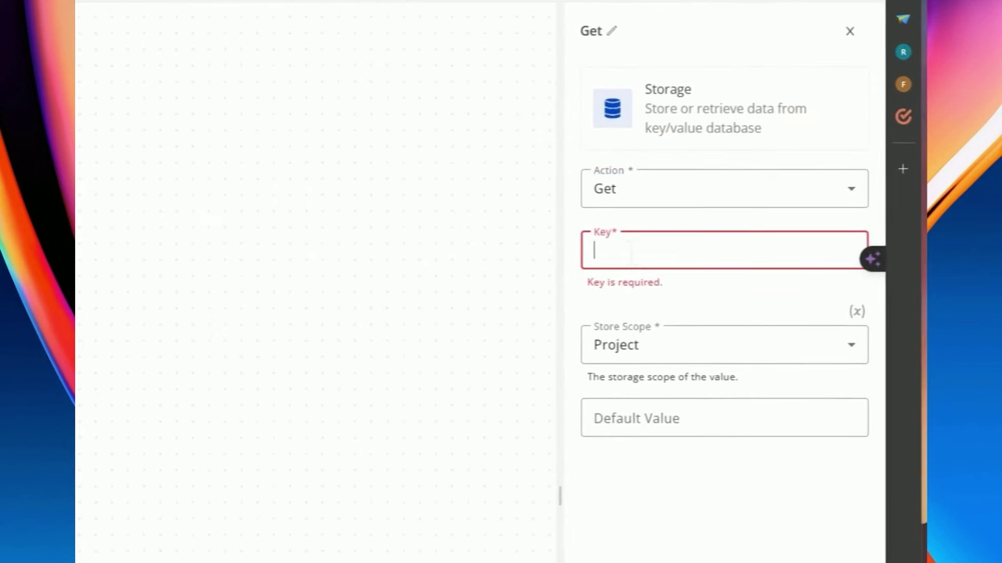
Set the Get step's key to 'test' and its store scope to Run
type("test")
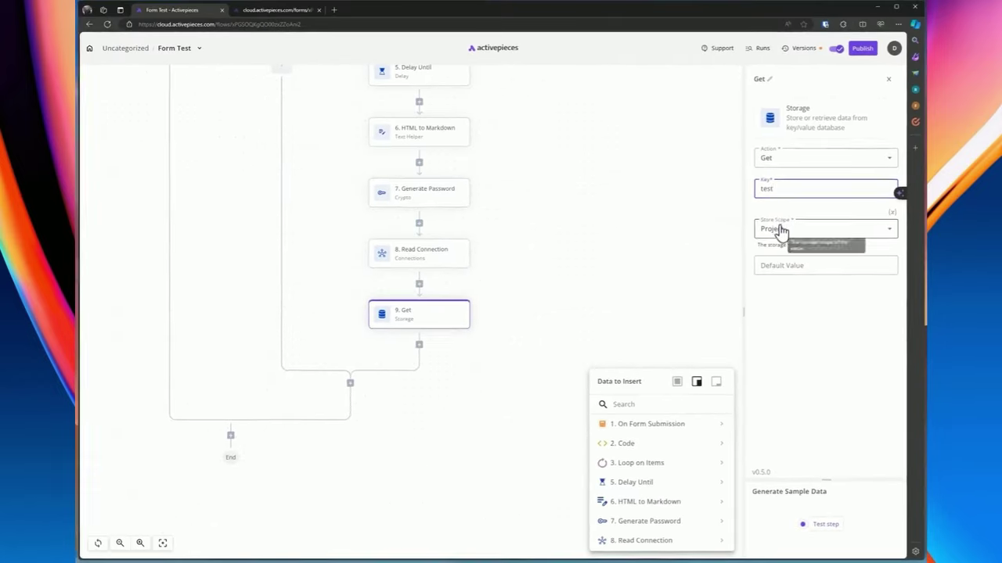
left_click(780, 230)
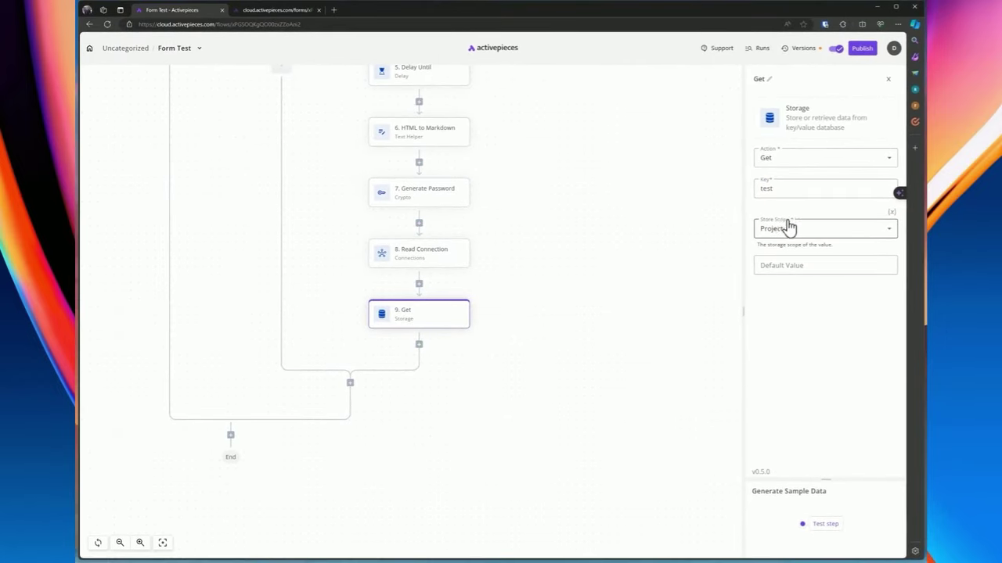
left_click(788, 231)
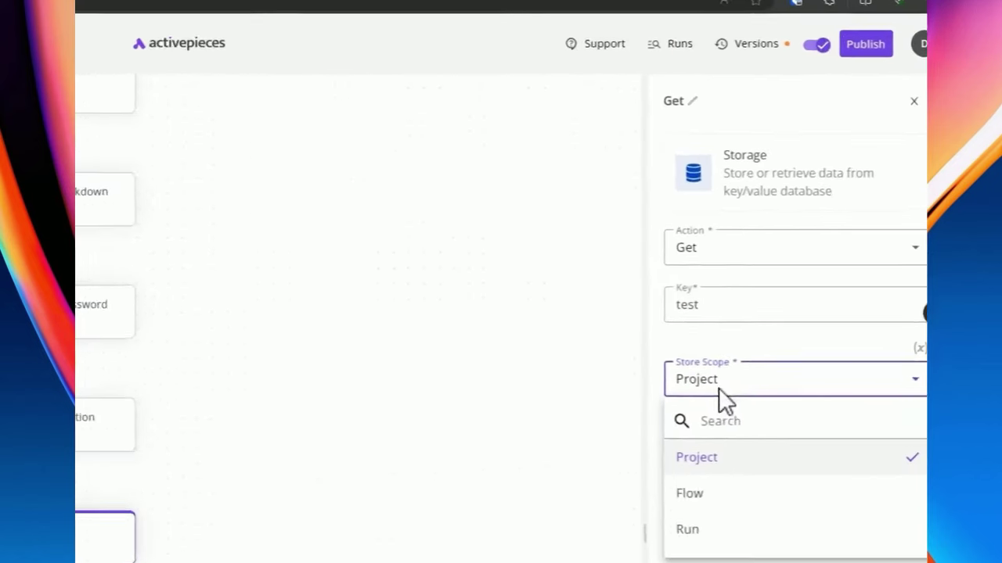
left_click(678, 193)
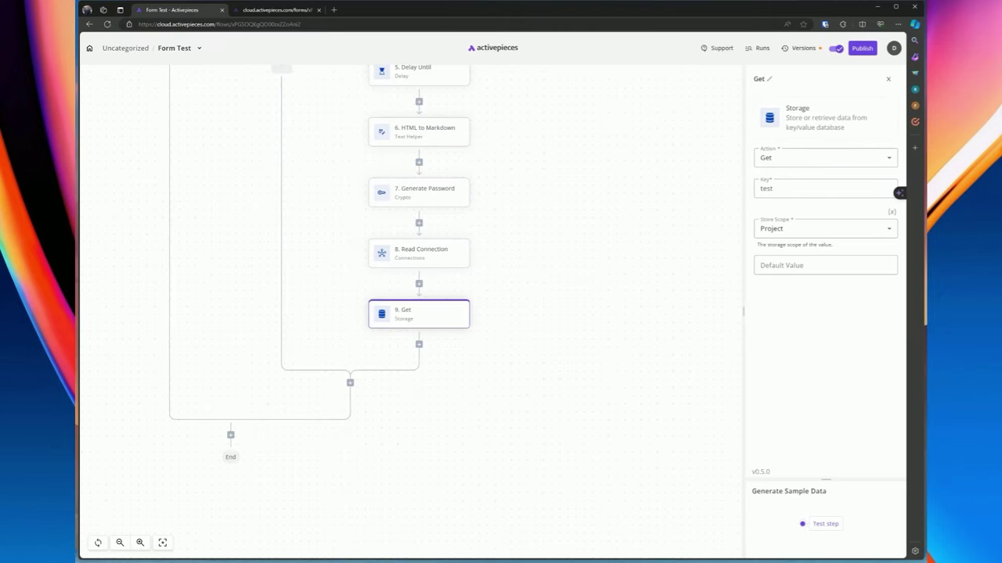
left_click(785, 228)
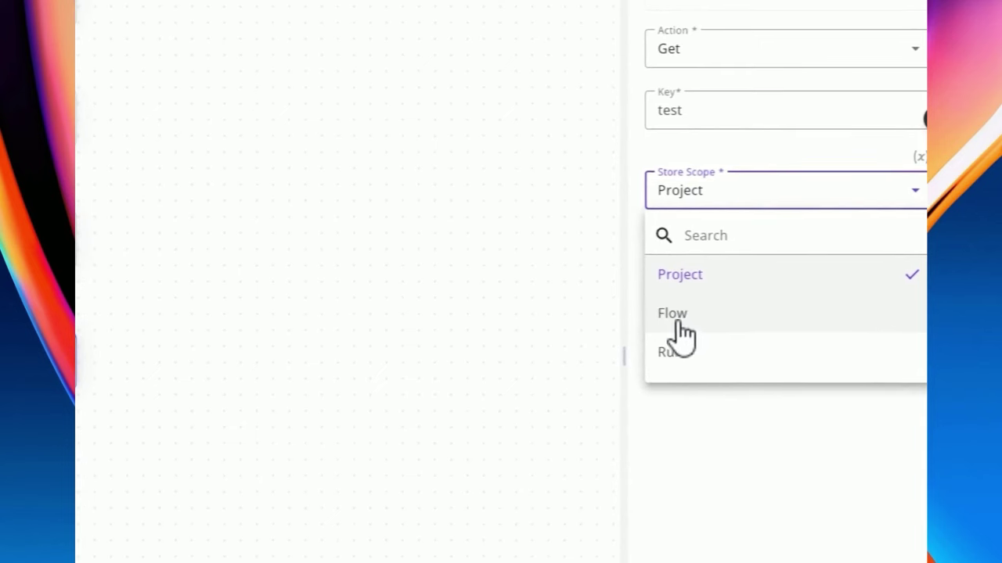
left_click(675, 314)
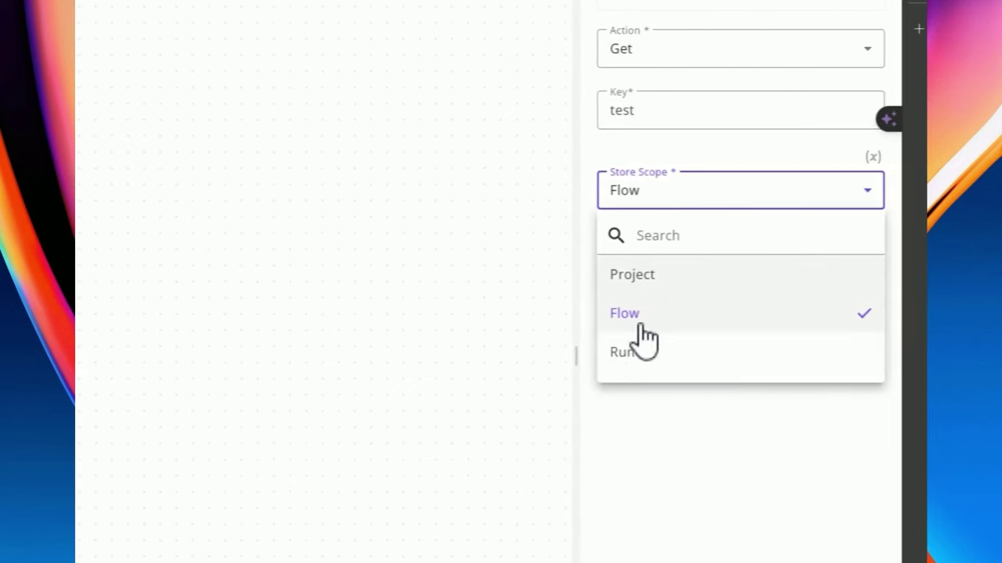
left_click(637, 354)
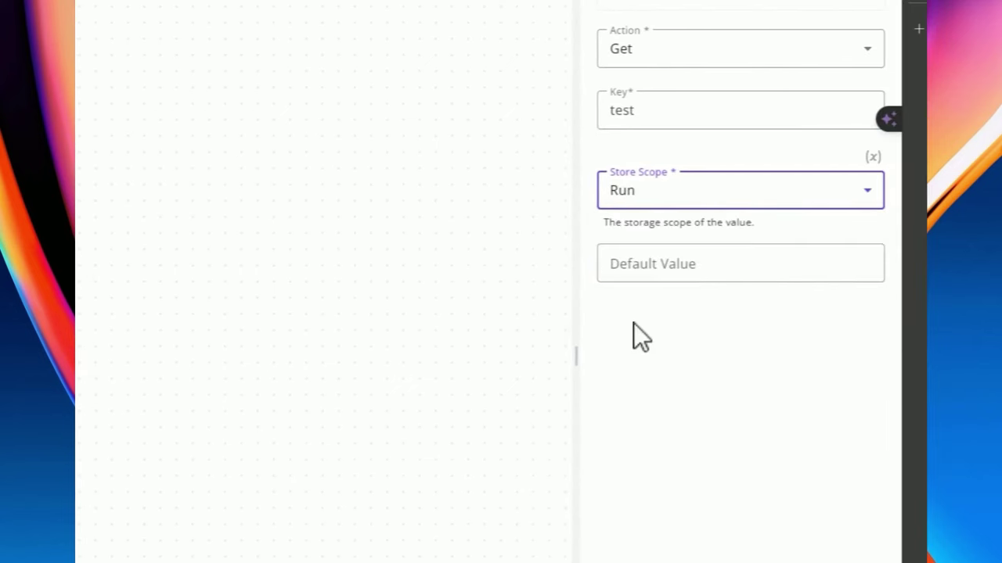
left_click(650, 205)
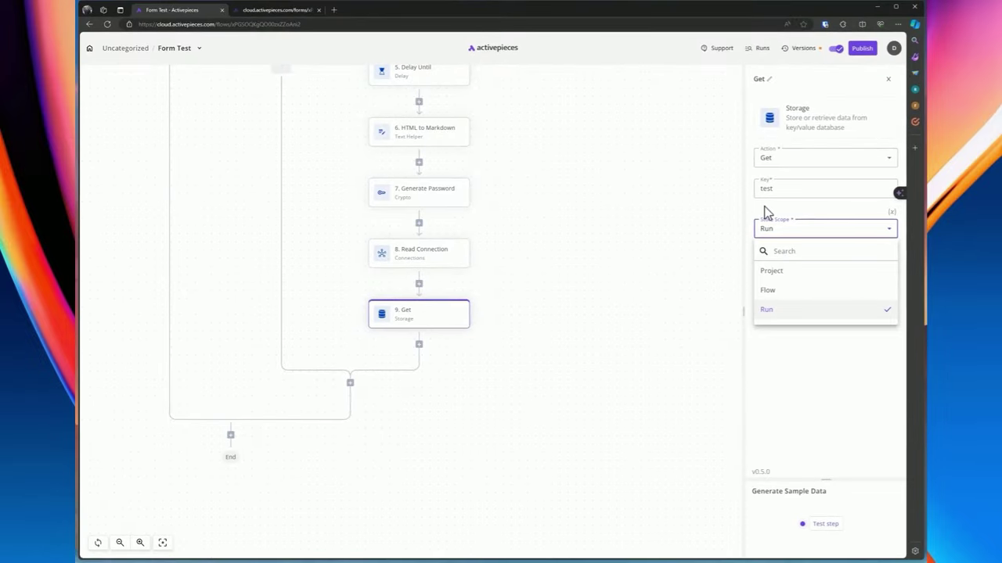
left_click(774, 310)
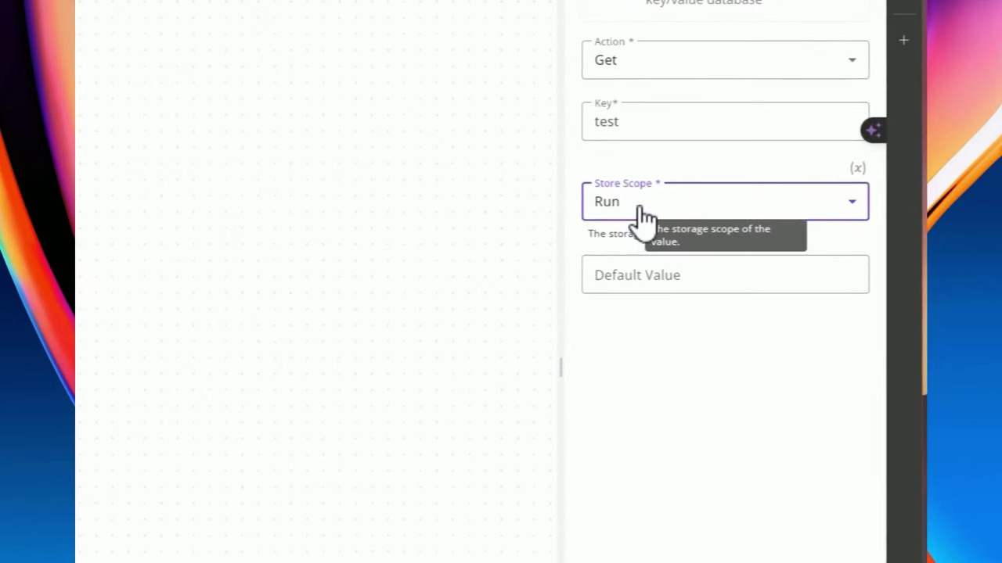
Give the Get step default value 'x' and test it, returning x
left_click(629, 275)
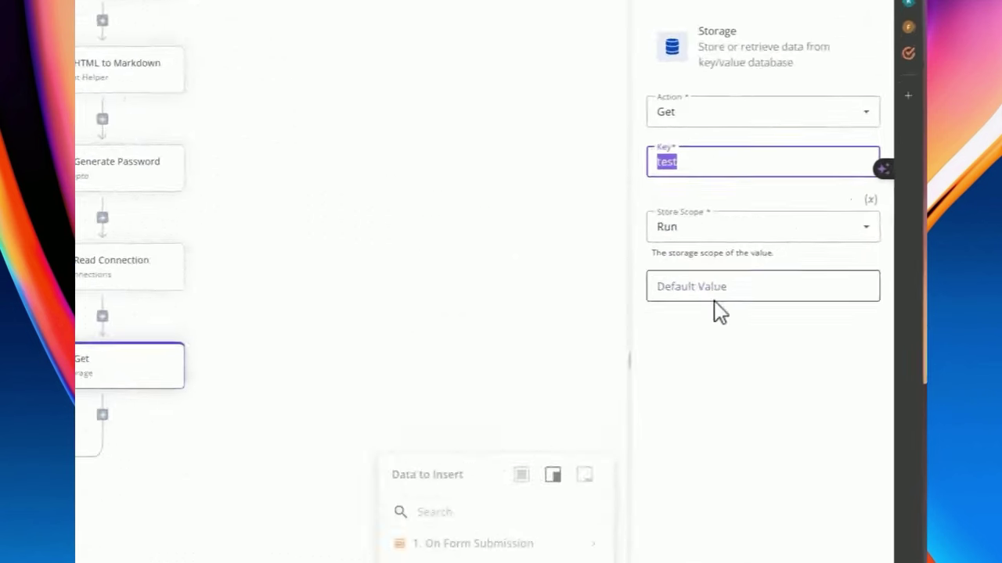
type("x")
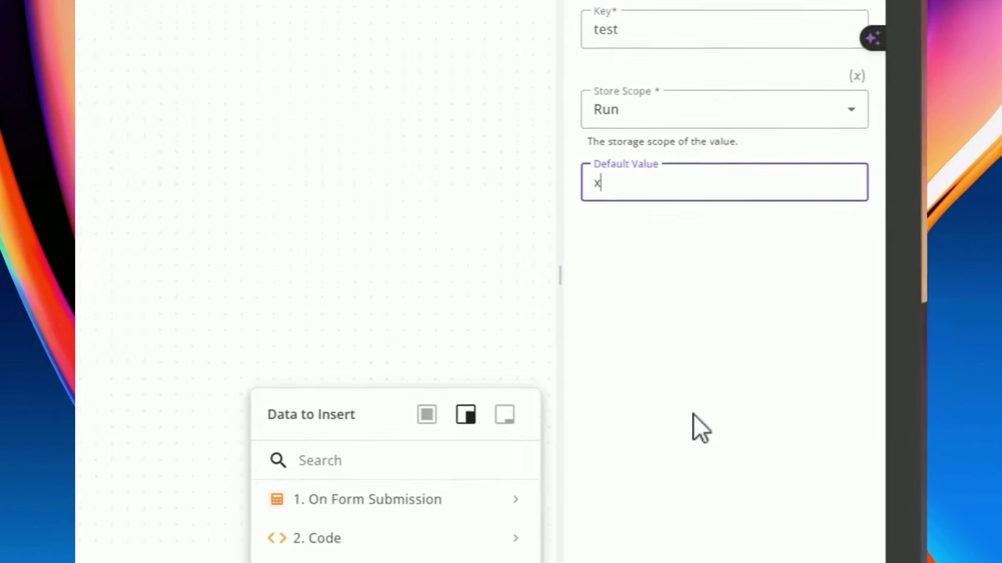
scroll(693, 414, "down", 5)
left_click(725, 501)
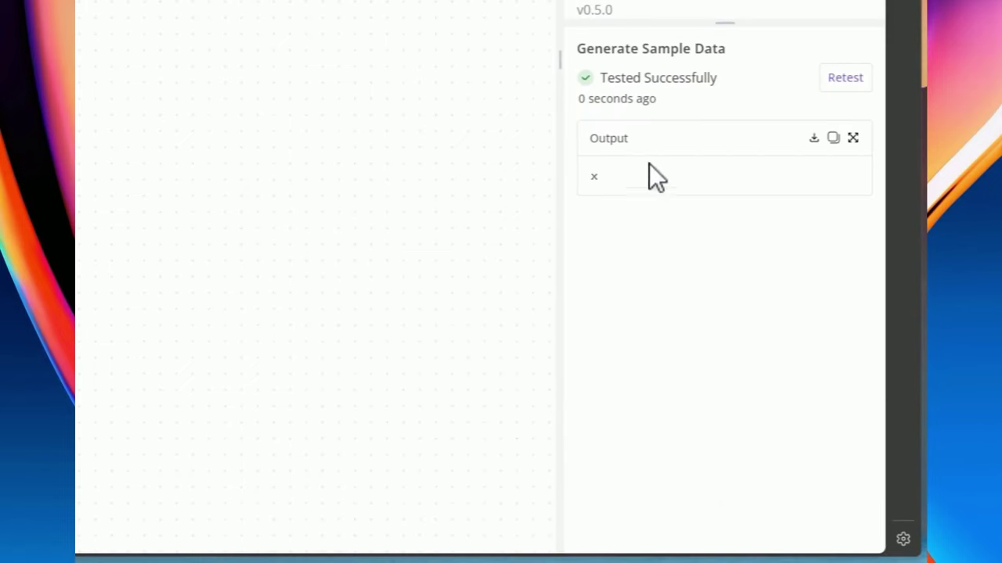
double_click(615, 184)
scroll(689, 243, "up", 5)
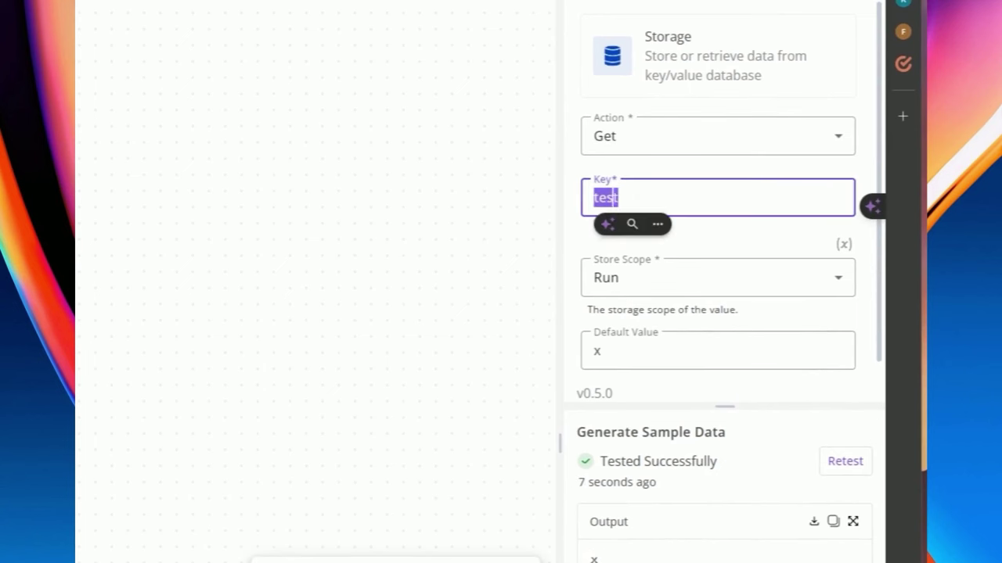
Make the Storage step a Put with key 'test', value 'xy' and Flow scope, and test it
left_click(626, 137)
left_click(615, 213)
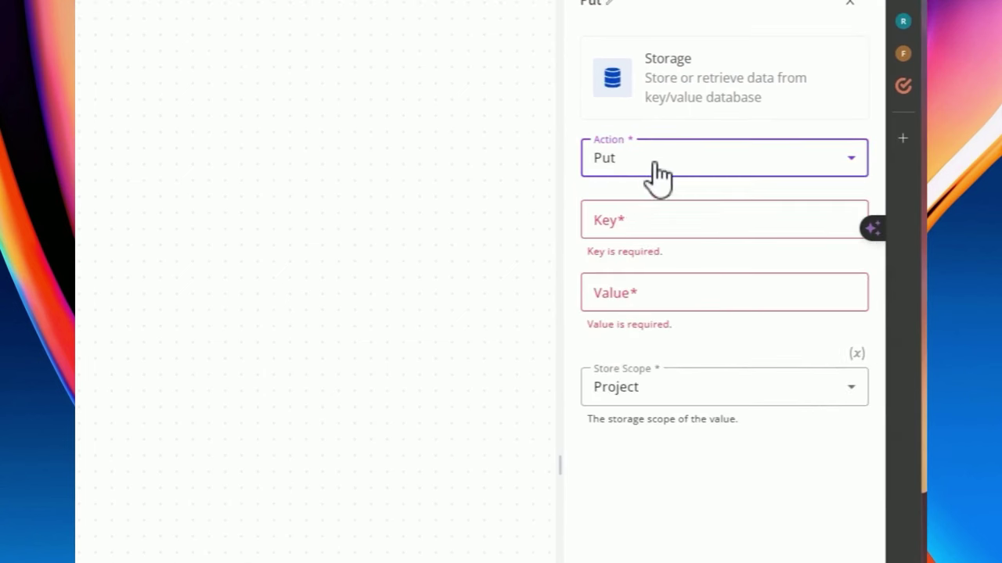
left_click(633, 187)
type("test")
left_click(626, 278)
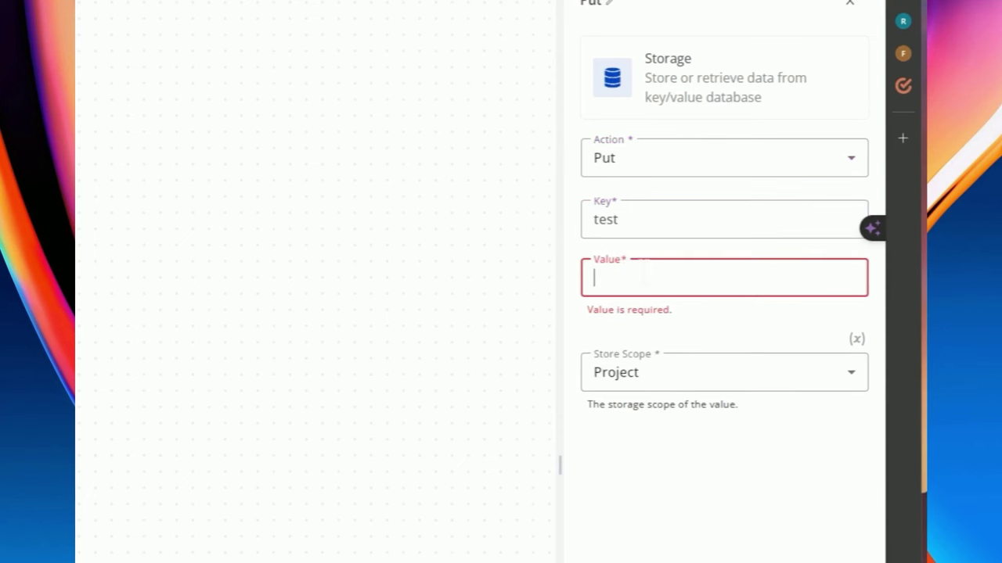
type("xy")
left_click(682, 373)
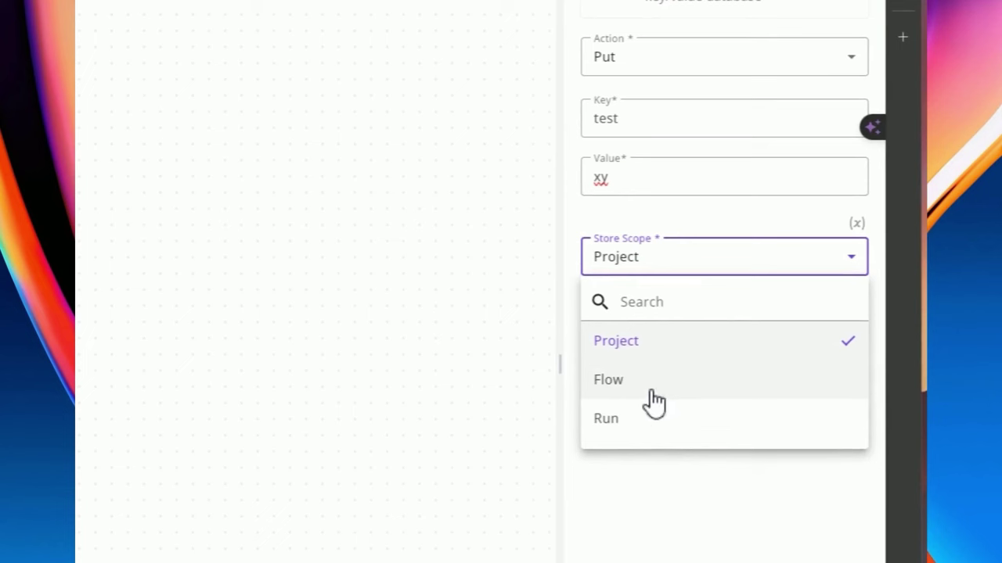
left_click(654, 383)
scroll(716, 469, "down", 4)
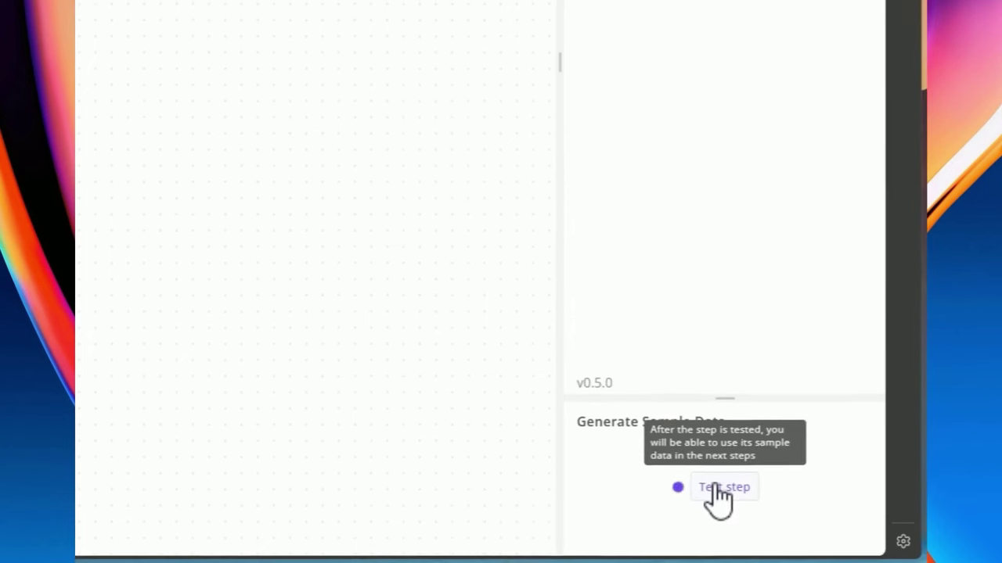
left_click(716, 485)
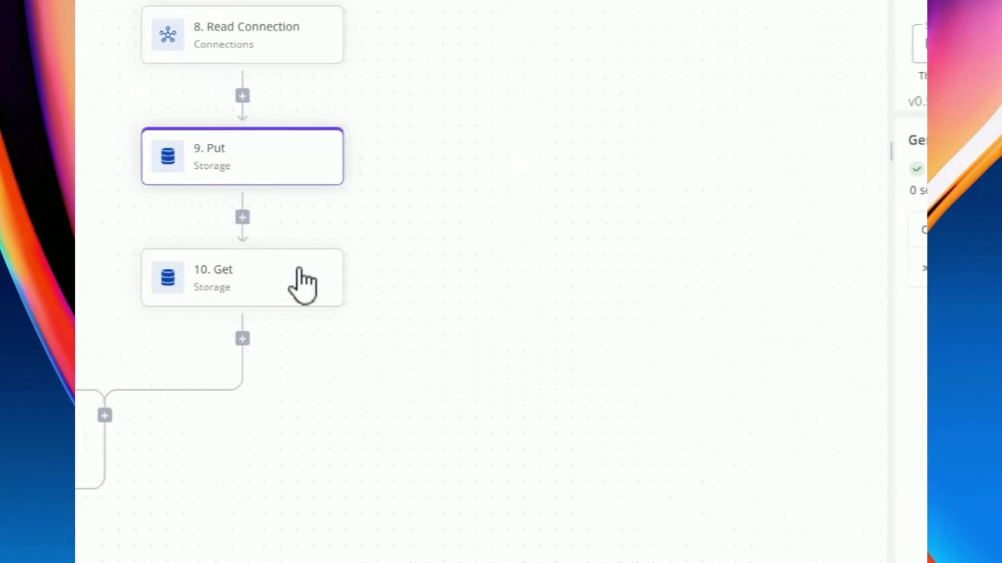
Retest the Get step and confirm its output reads xy
left_click(95, 262)
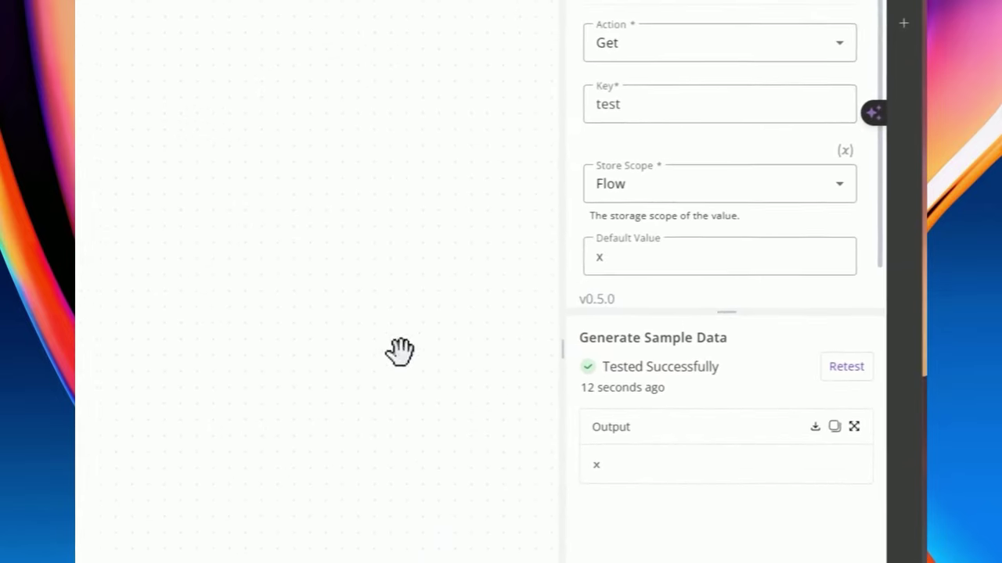
left_click(845, 368)
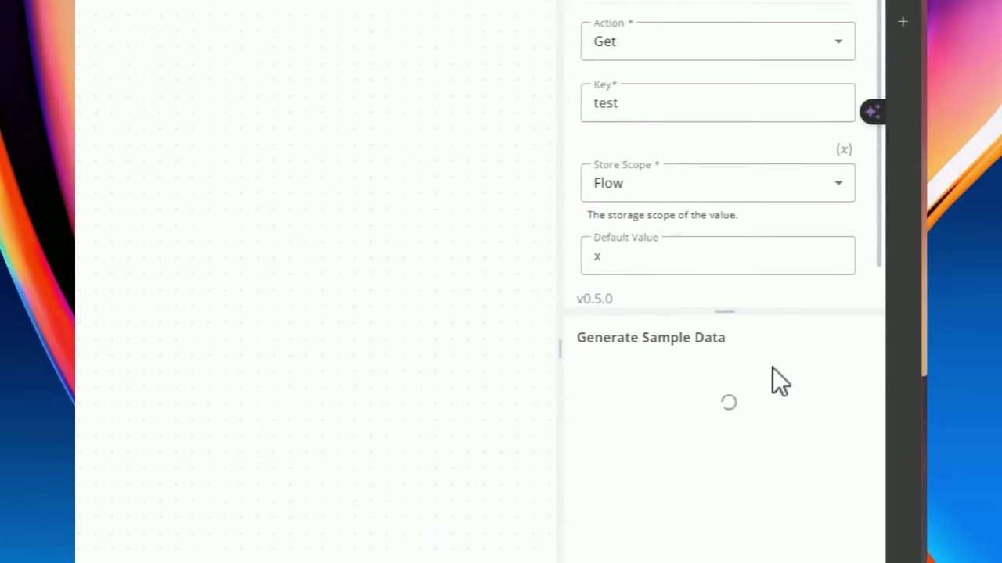
scroll(737, 398, "down", 1)
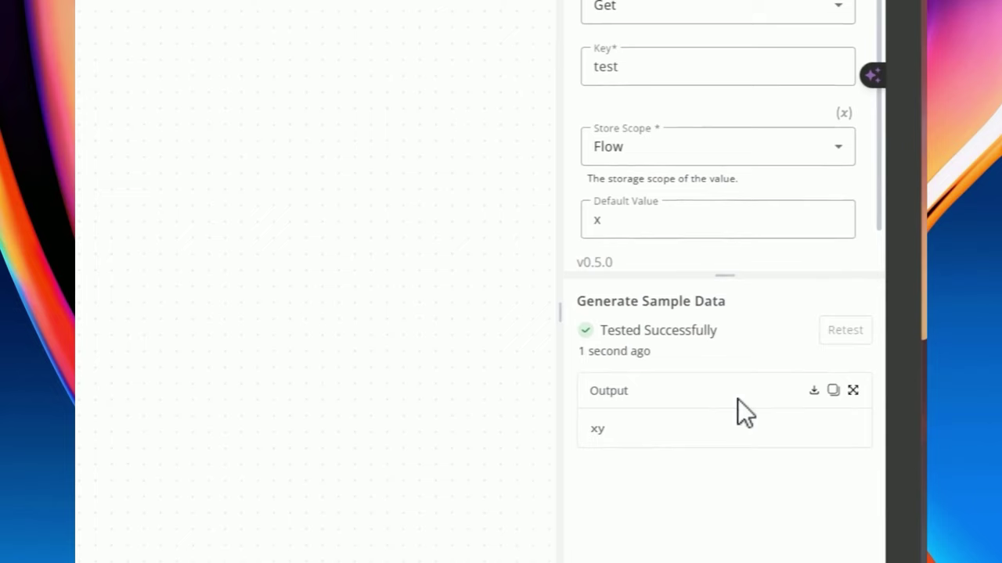
left_click(688, 246)
scroll(676, 167, "down", 1)
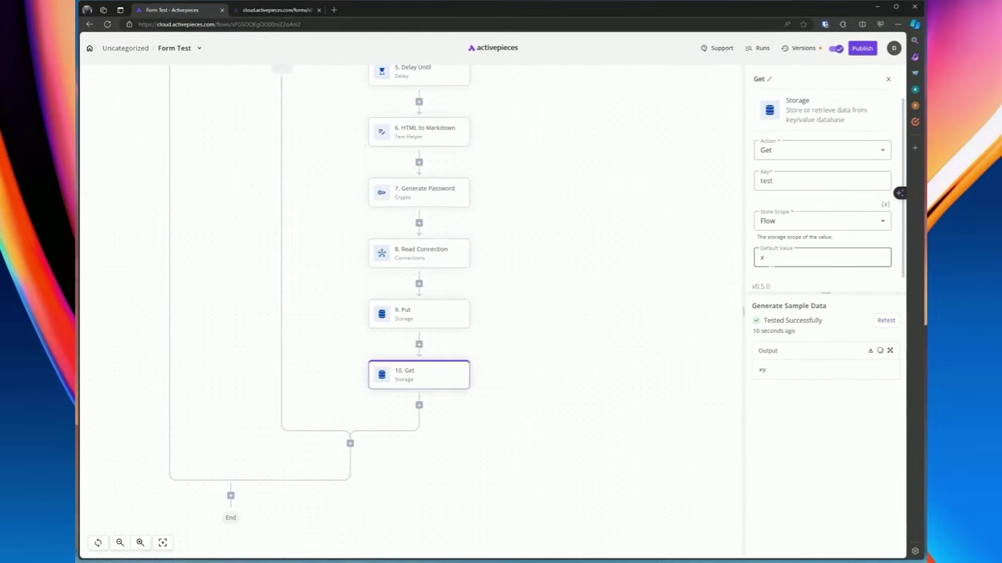
left_click(796, 253)
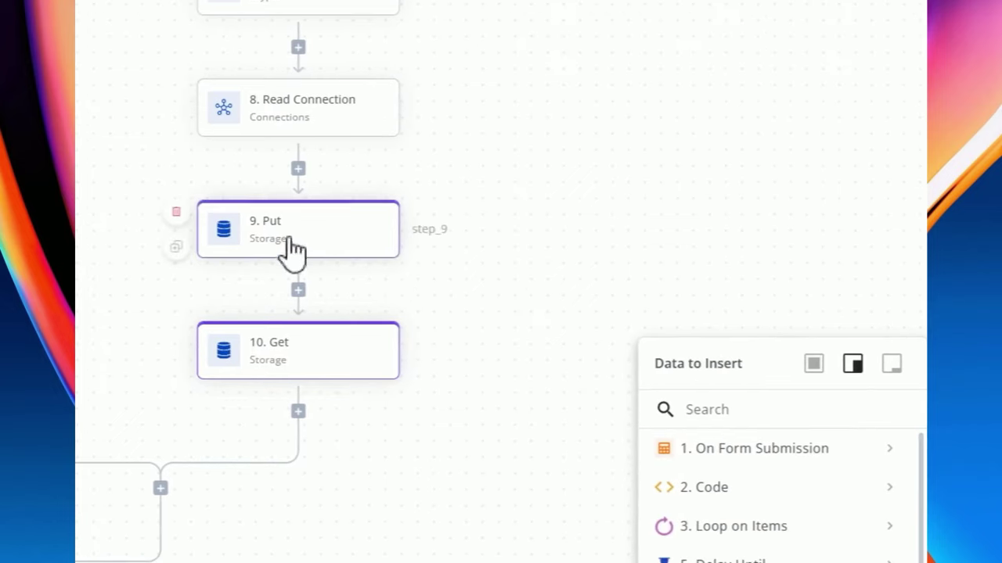
Change step 9 to a Flow-scoped Append with a comma separator and key test1
left_click(293, 307)
left_click(692, 174)
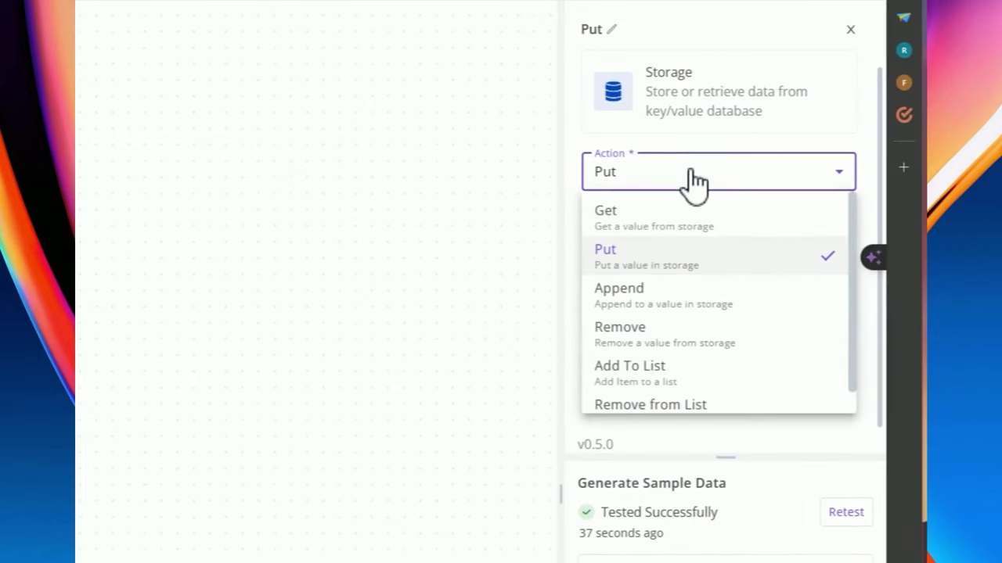
left_click(638, 315)
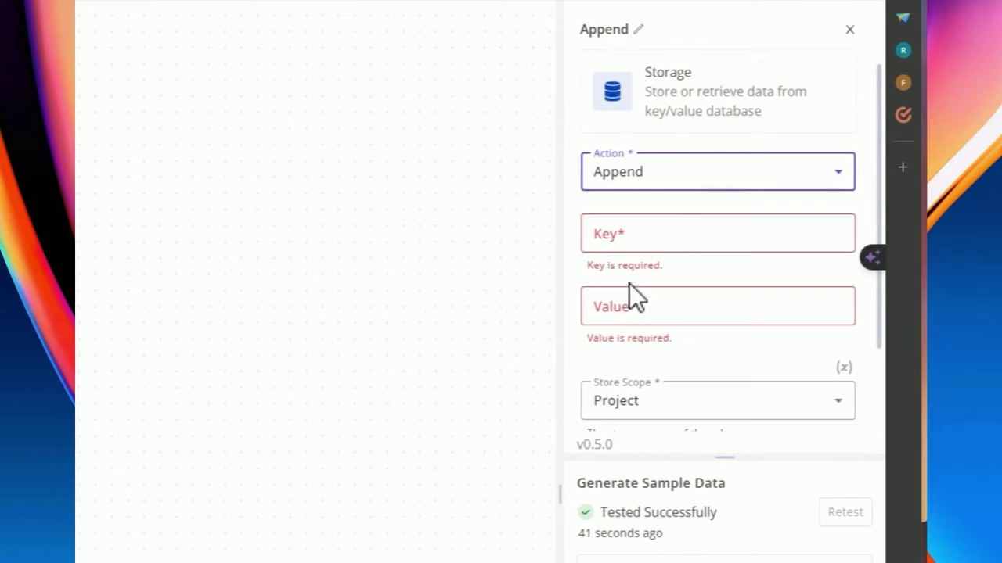
left_click(630, 401)
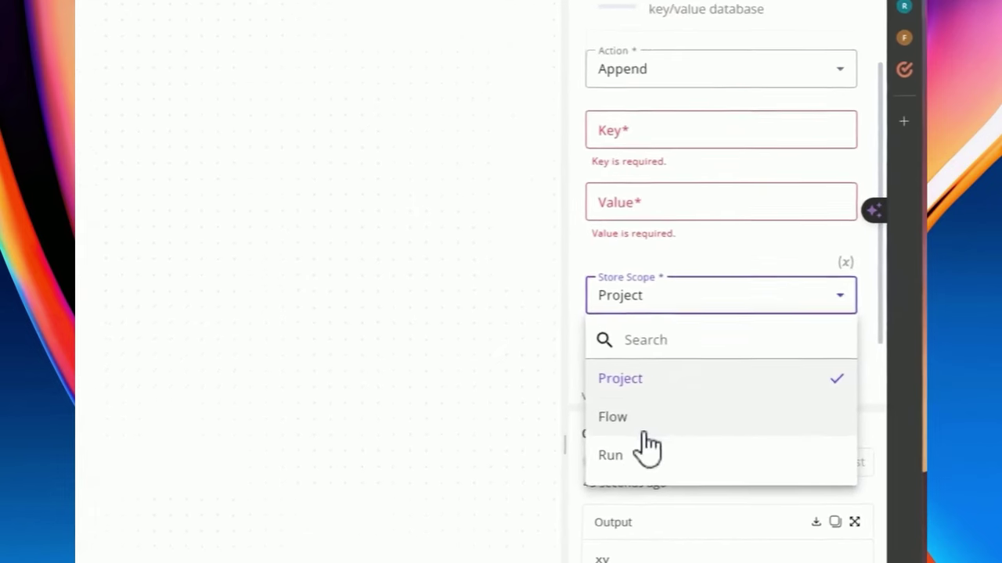
left_click(635, 540)
left_click(647, 317)
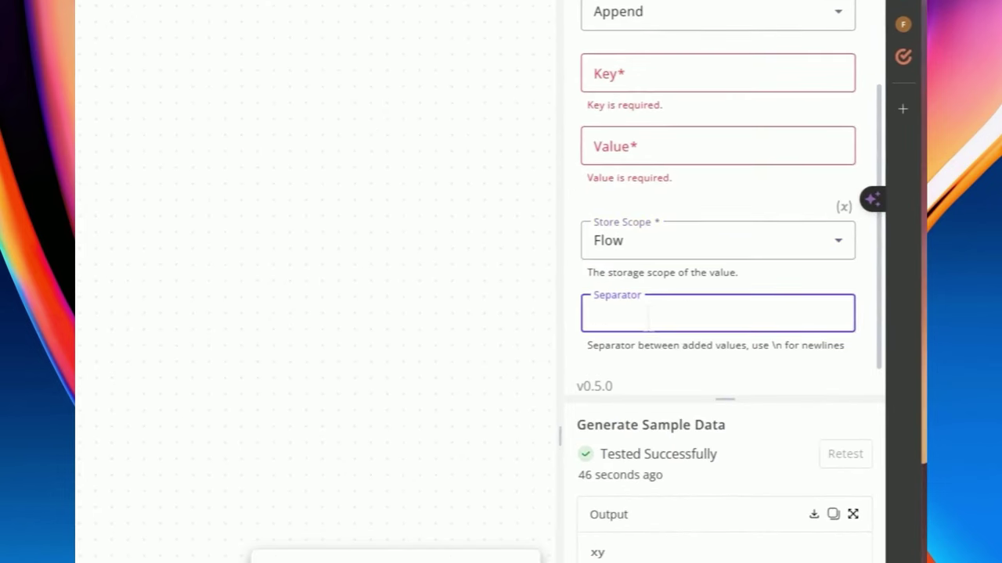
type(",")
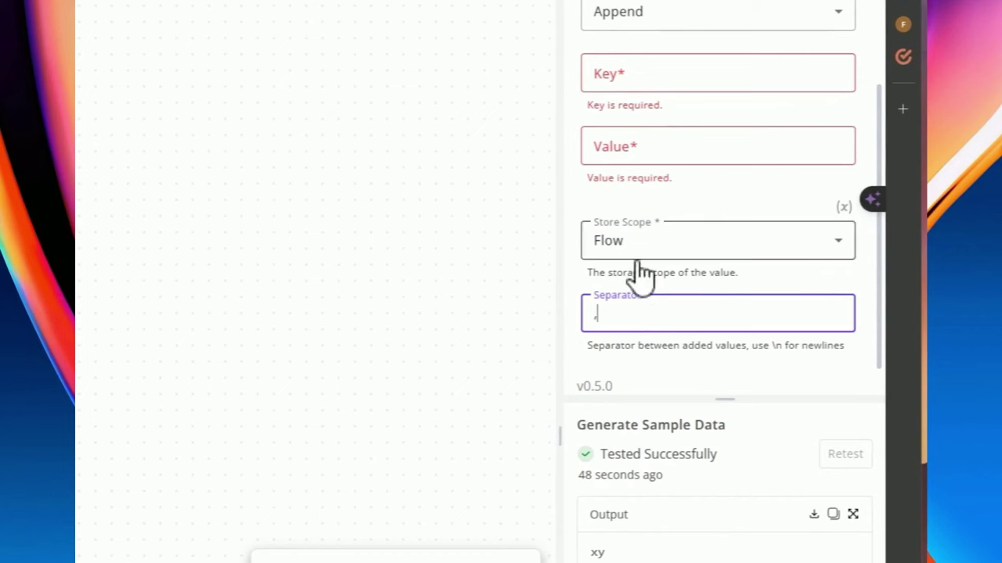
left_click(656, 73)
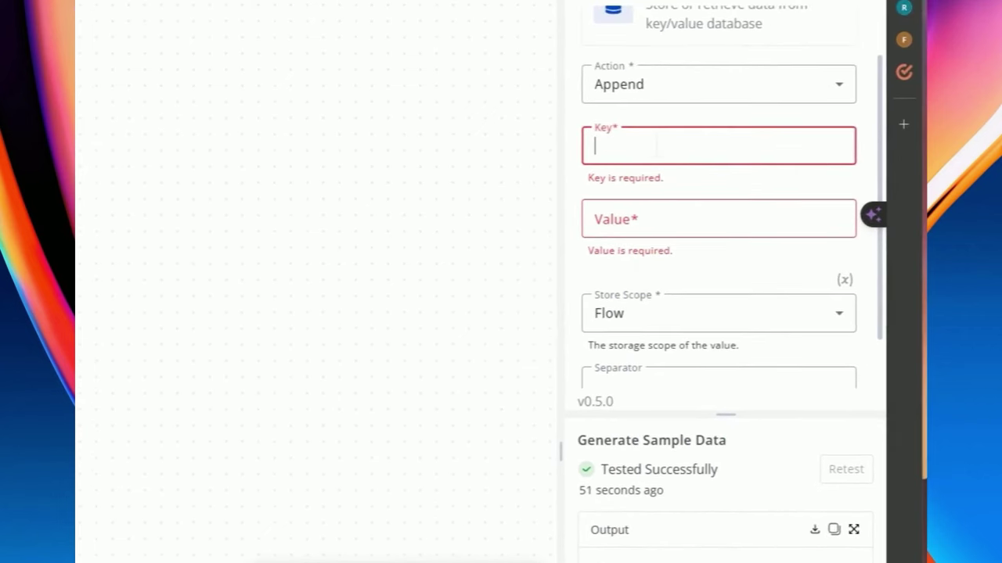
type("test")
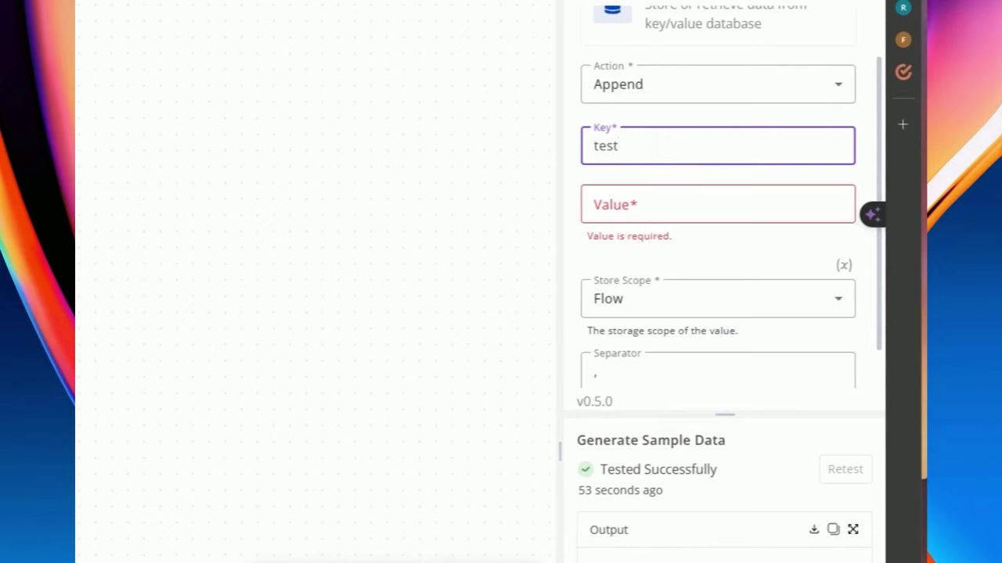
type("1")
Pan the flow to show steps 7 to 10, then return to the Append step's Value field
left_click(635, 209)
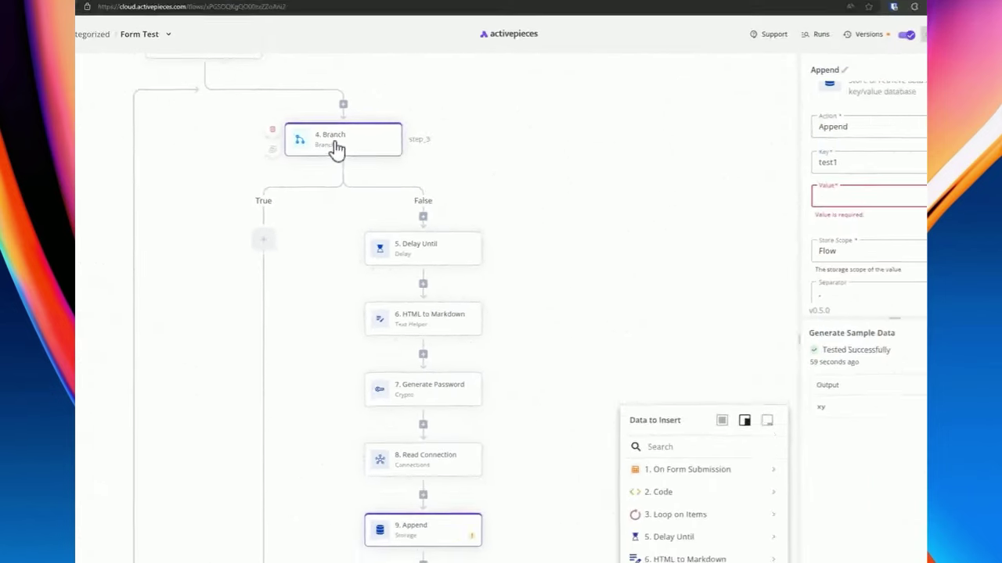
scroll(261, 156, "up", 5)
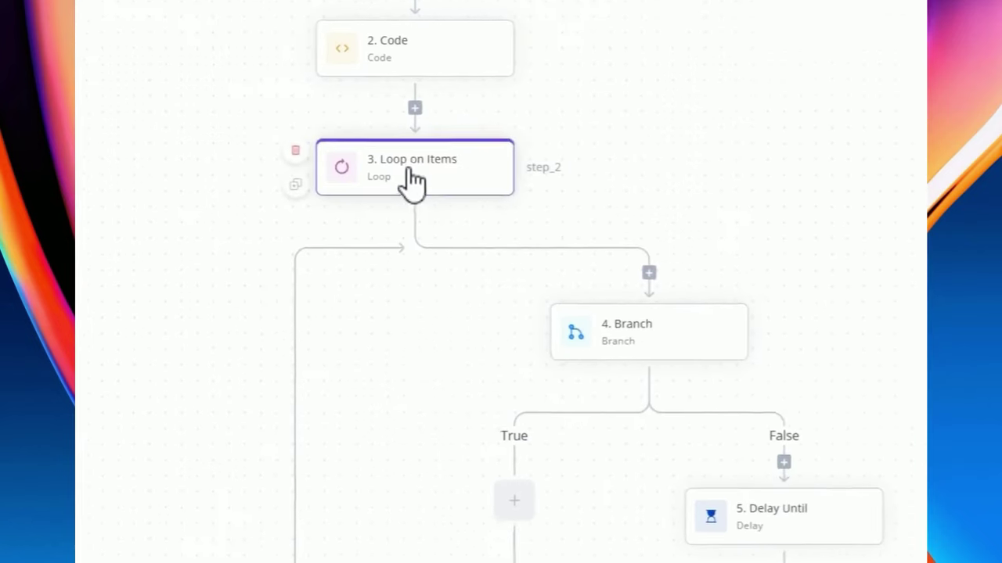
scroll(394, 362, "down", 8)
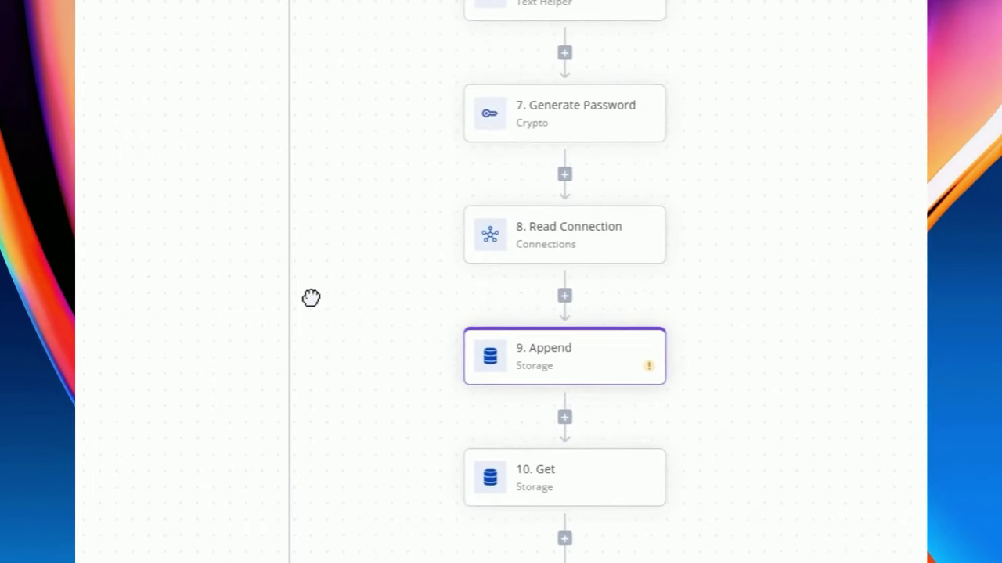
scroll(311, 297, "right", 3)
left_click_drag(409, 284, 453, 286)
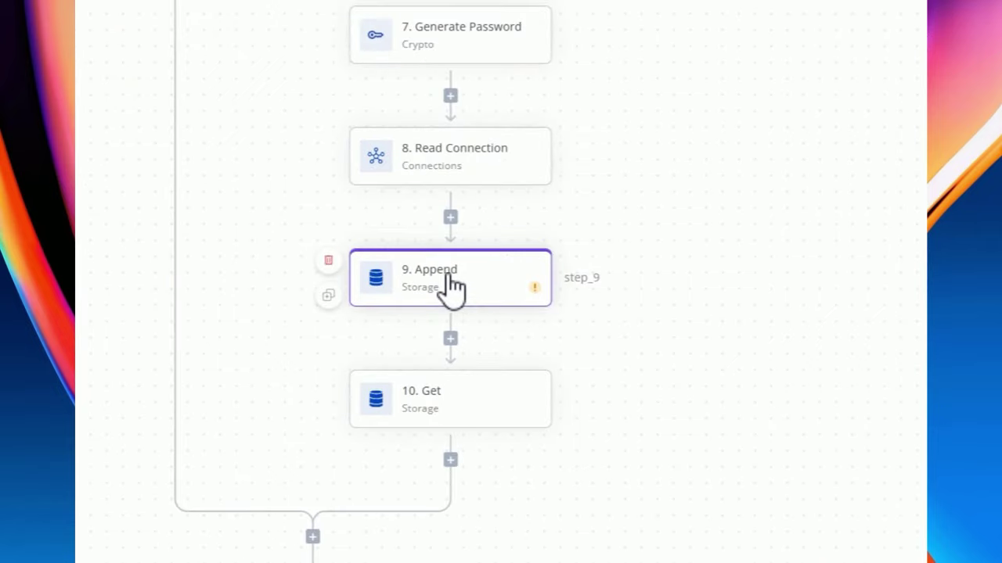
scroll(452, 287, "right", 3)
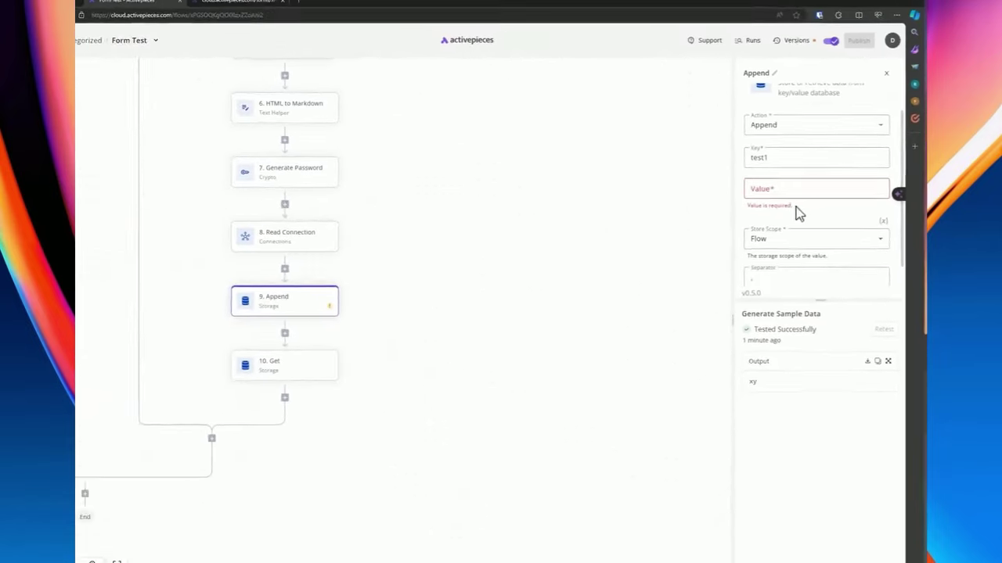
left_click(770, 234)
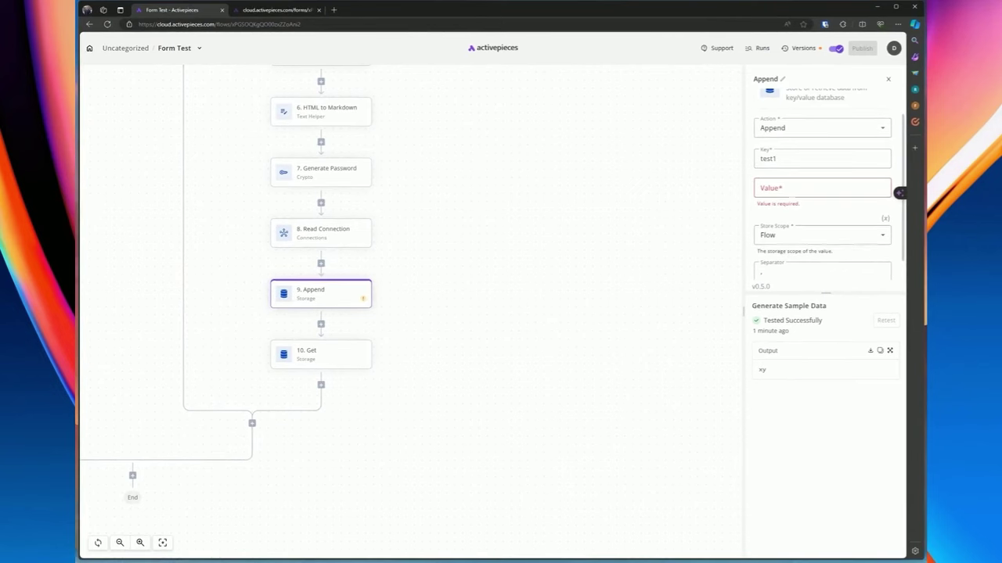
key("Tab")
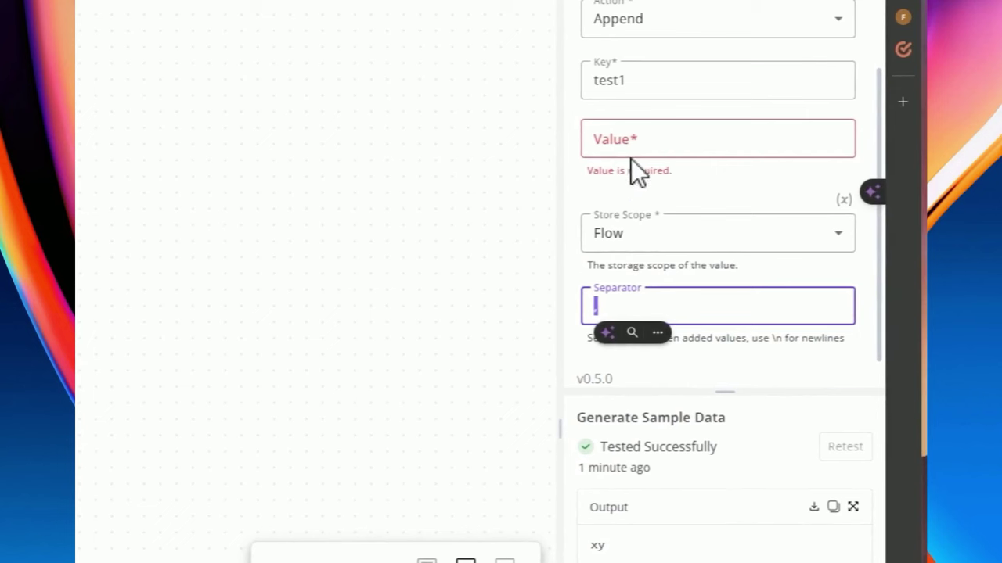
left_click(632, 153)
scroll(807, 167, "down", 4)
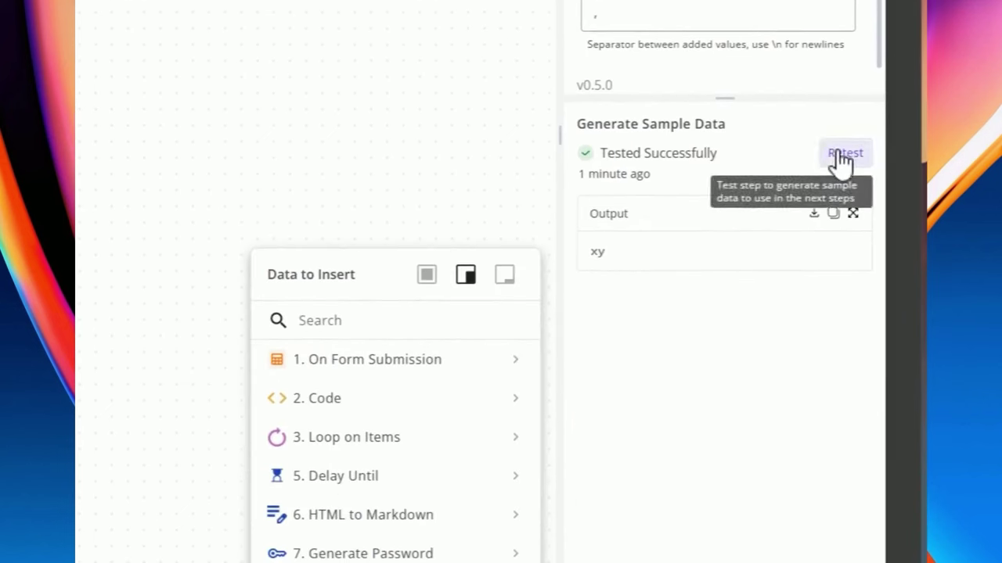
Retest the Append step with value 1 and check the Get step
left_click(841, 161)
left_click(543, 291)
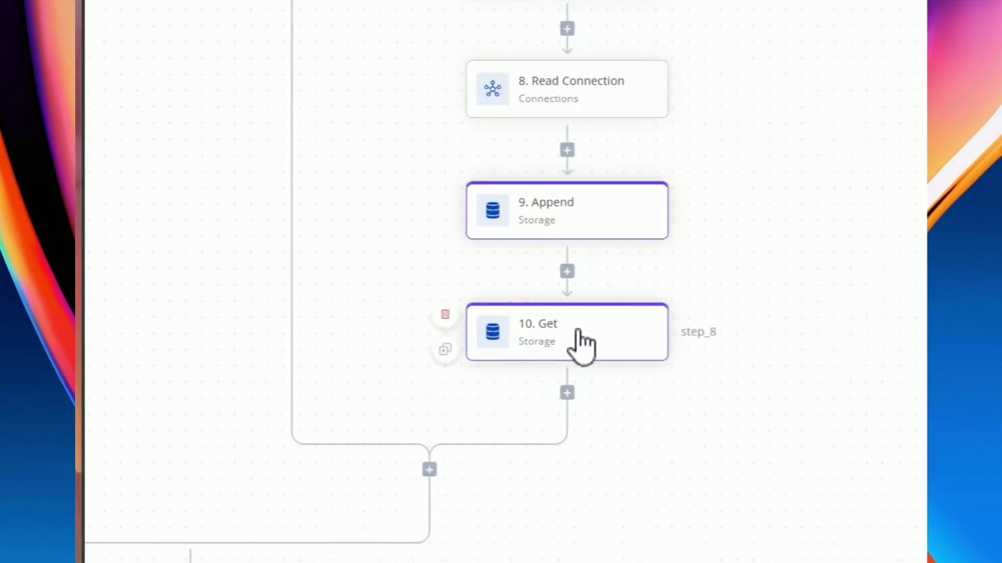
left_click(580, 342)
left_click(407, 295)
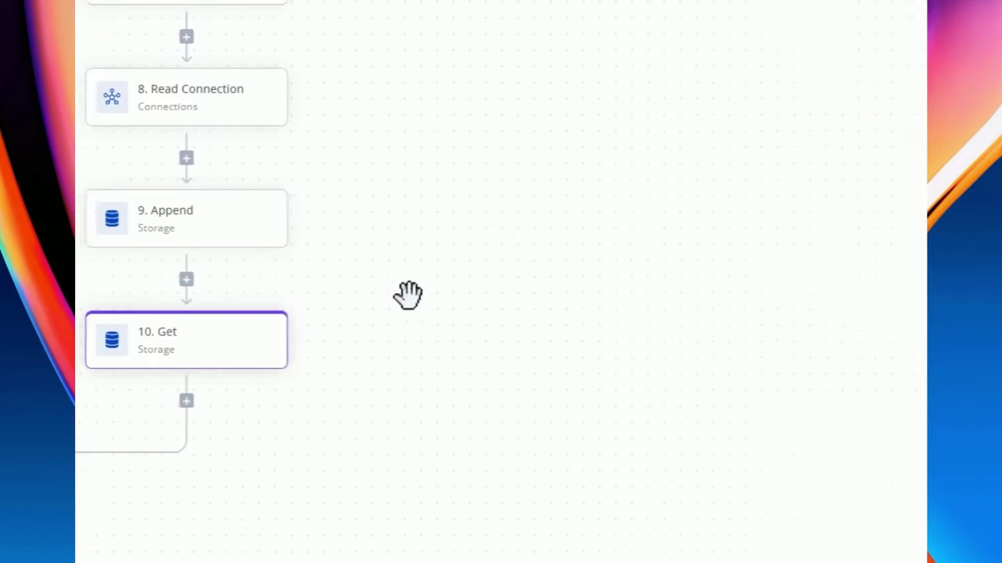
Change the Append value to 2 and retest the Append step
left_click(290, 253)
left_click(708, 165)
key("ctrl+a")
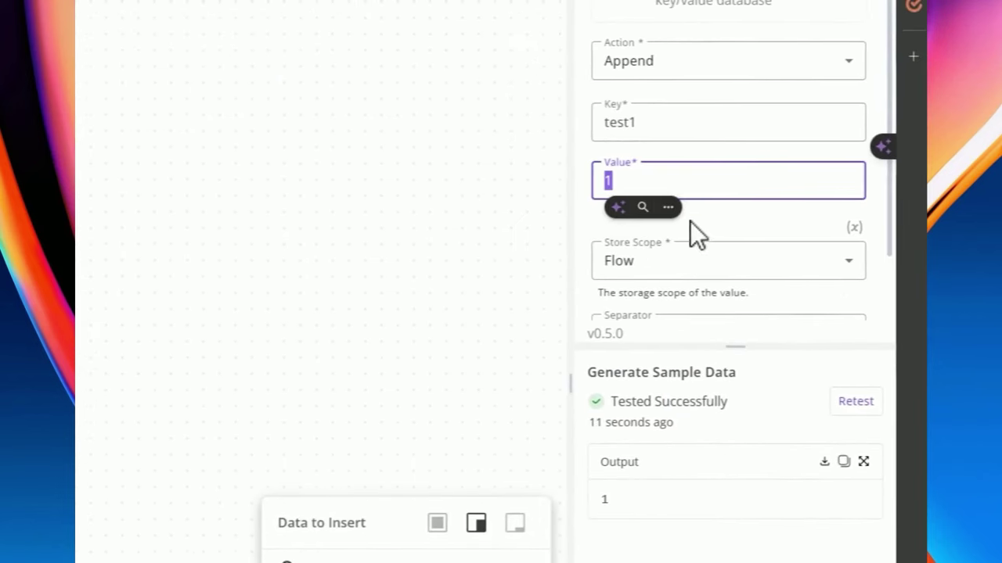
type("2")
scroll(738, 179, "down", 1)
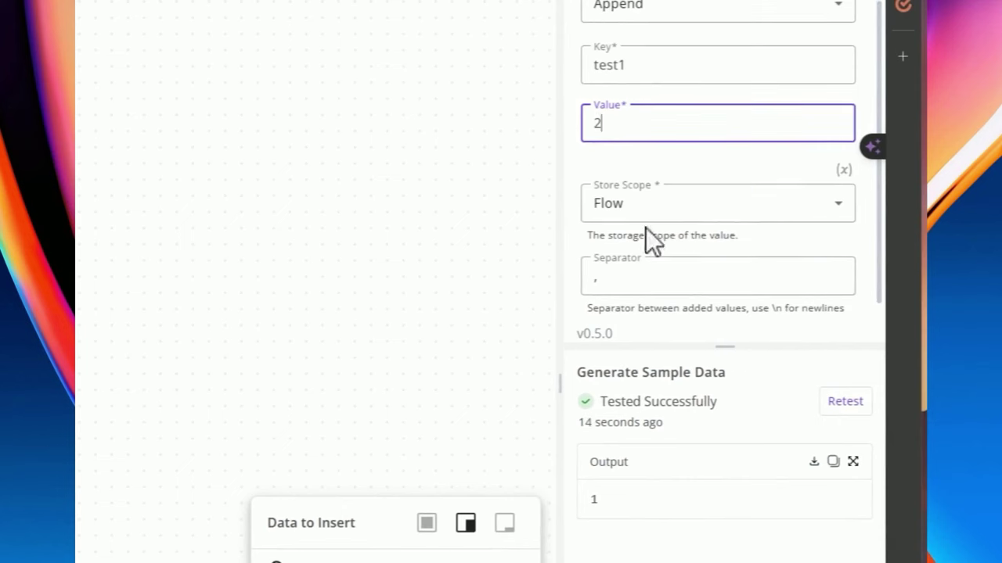
left_click(845, 401)
scroll(855, 411, "down", 2)
left_click_drag(612, 392, 597, 393)
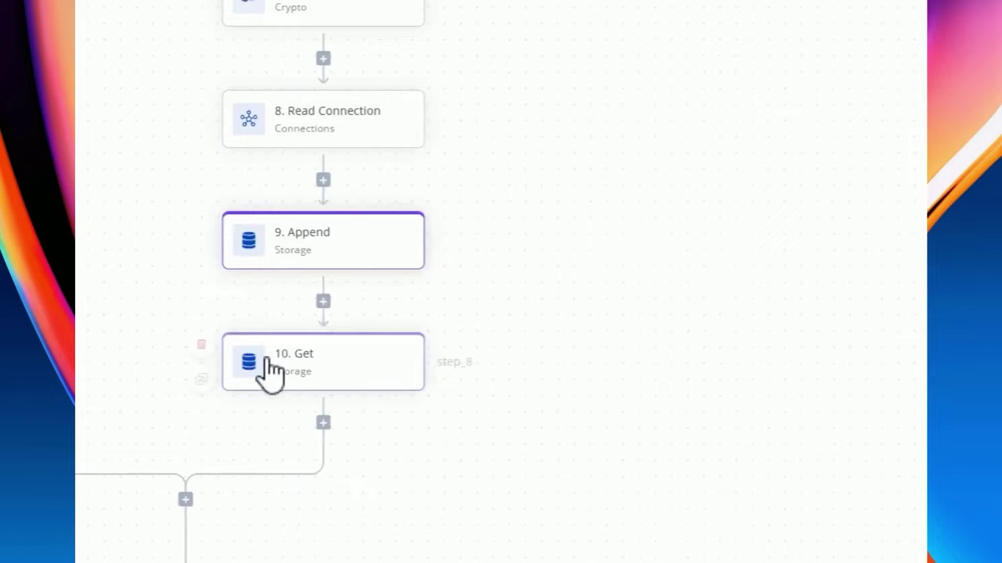
Retest the Get step to read the appended values
left_click(327, 368)
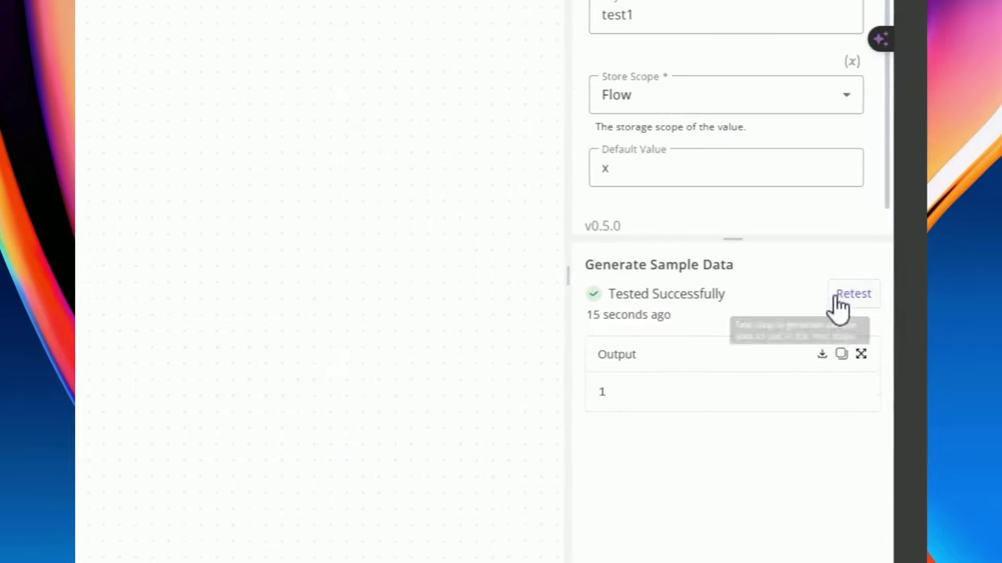
left_click(835, 292)
left_click_drag(633, 394, 600, 395)
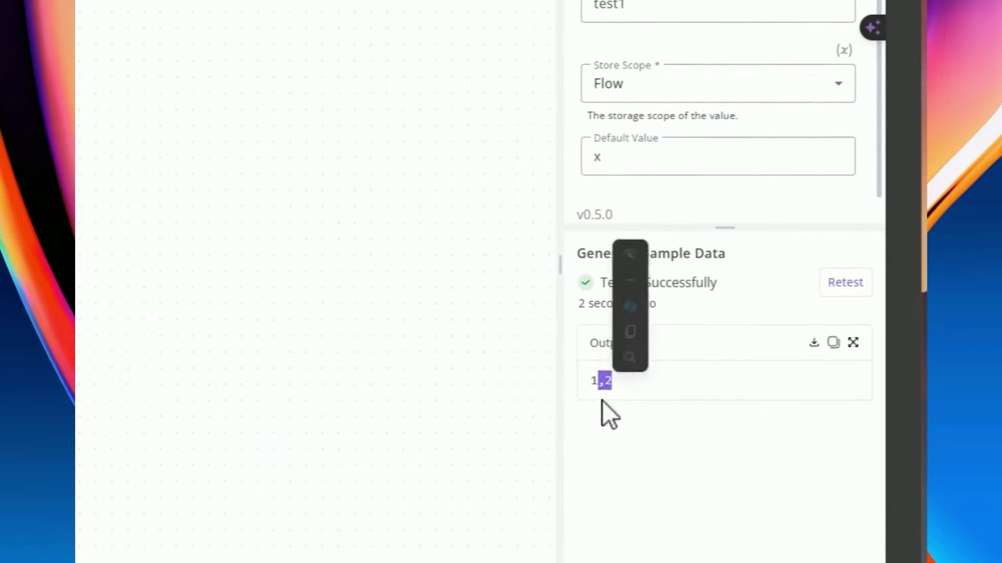
left_click(286, 398)
Set the Append value to 3, retest Append and Get, then reopen the Append step
left_click(290, 251)
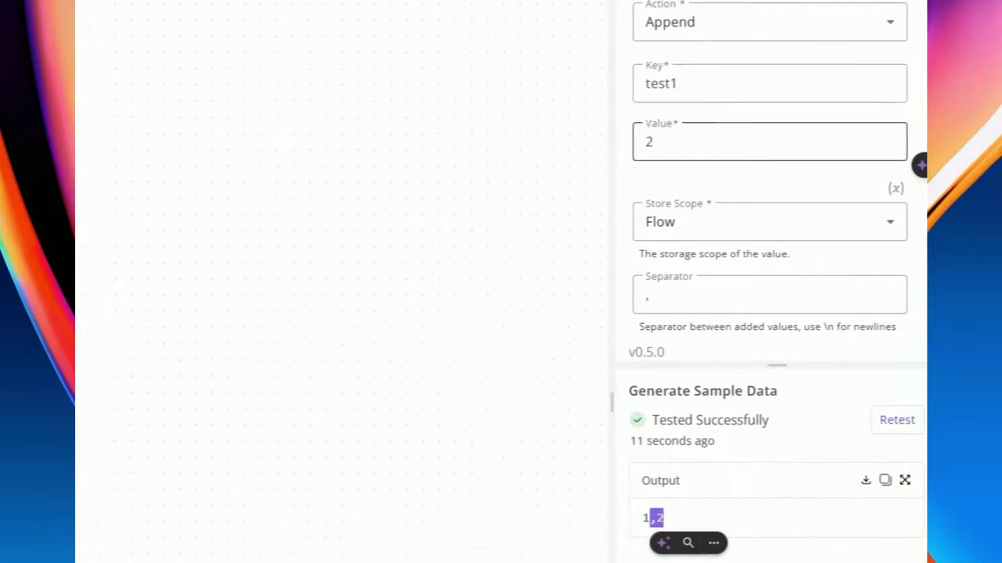
double_click(647, 142)
type("3")
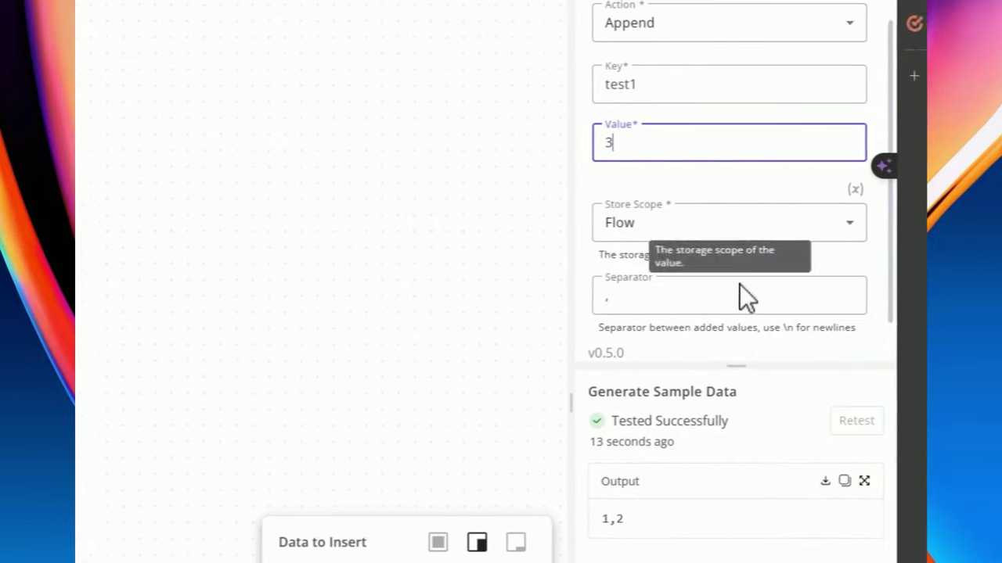
scroll(809, 438, "down", 2)
scroll(744, 274, "up", 3)
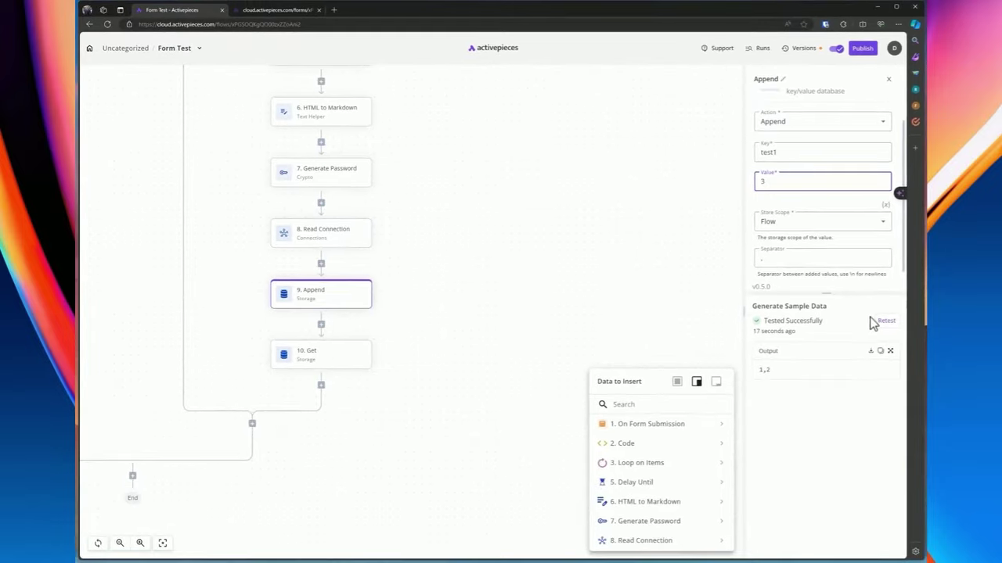
key("Tab")
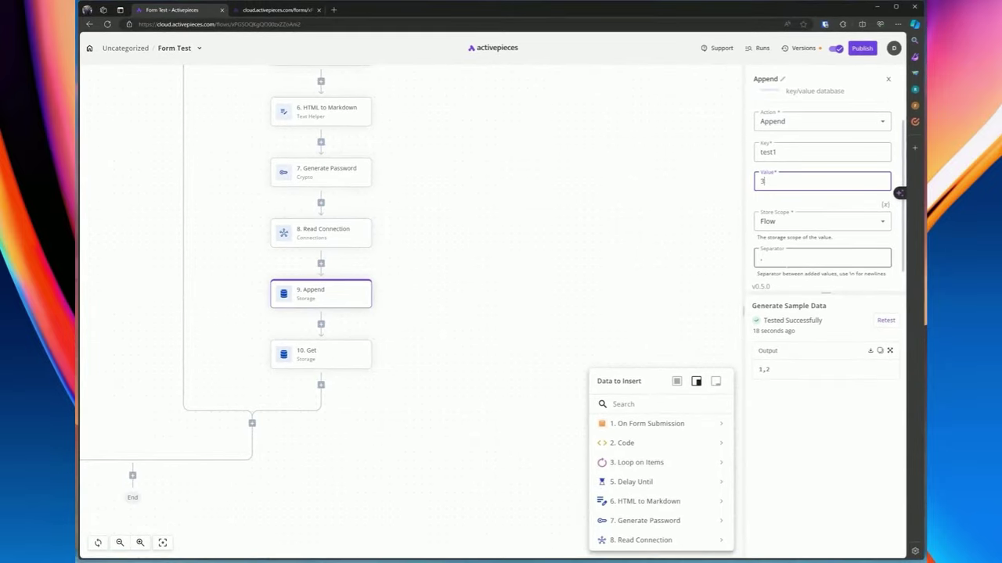
left_click(883, 321)
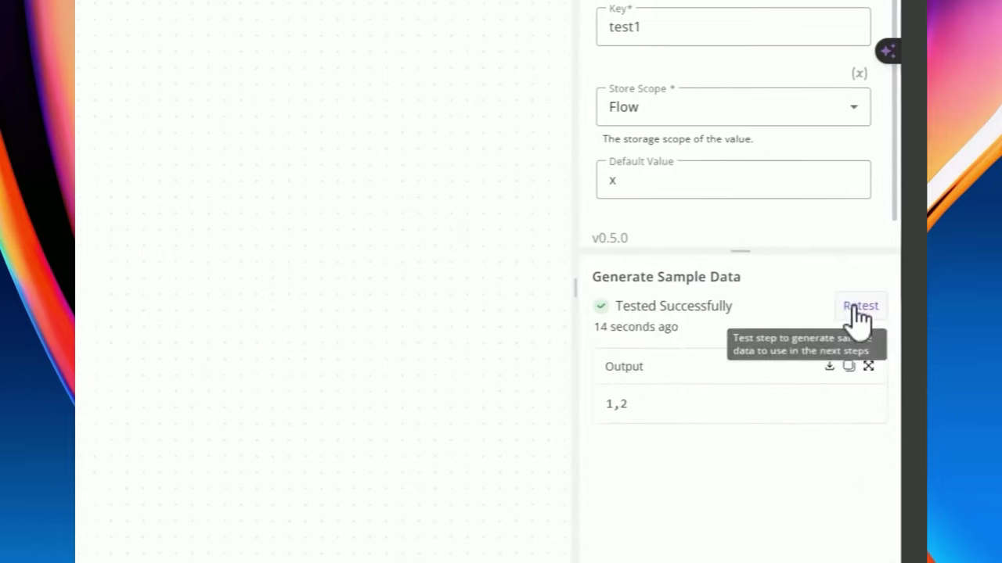
left_click(853, 306)
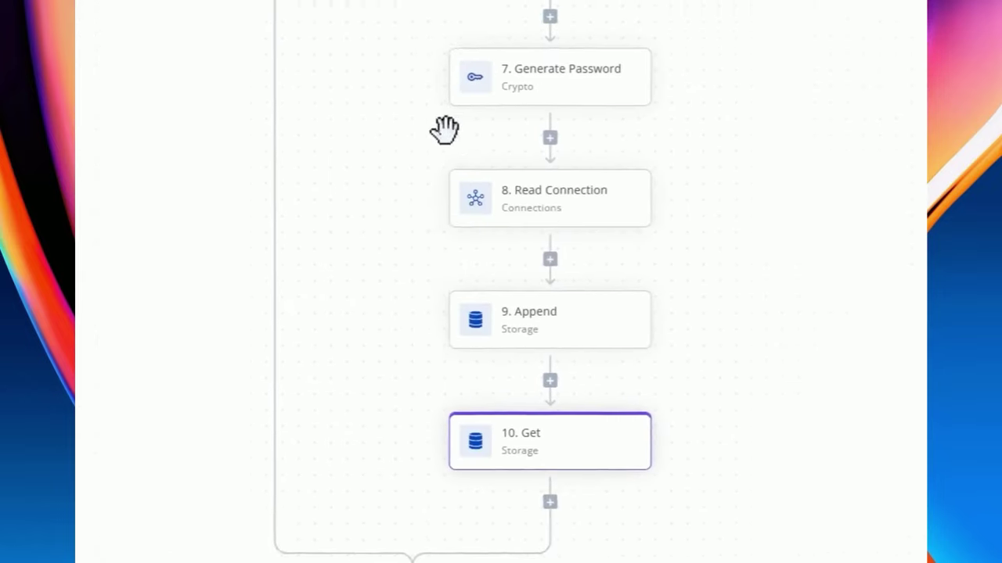
left_click(608, 331)
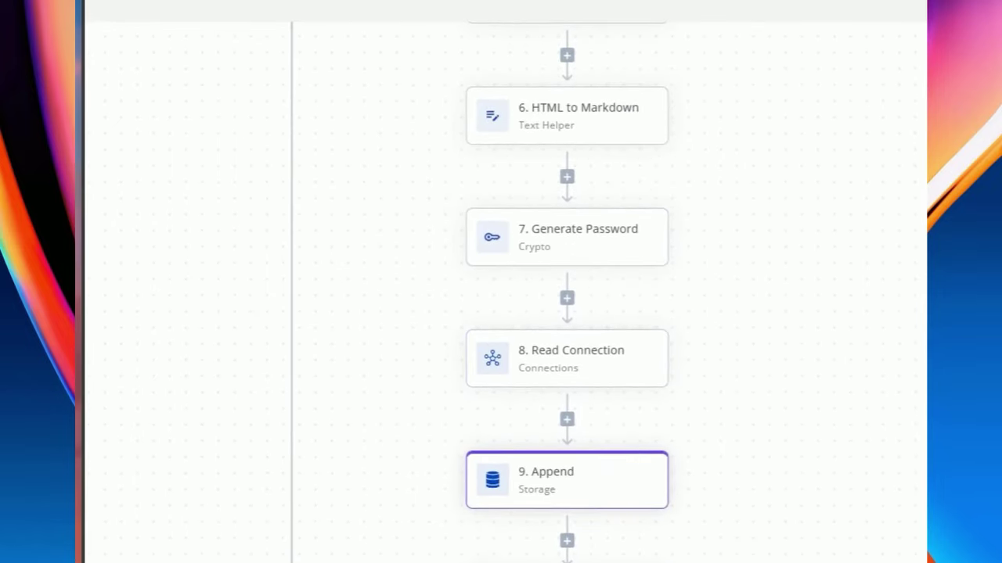
Remove key test1 from Flow storage, test it, and retest Get, which returns x
left_click(615, 486)
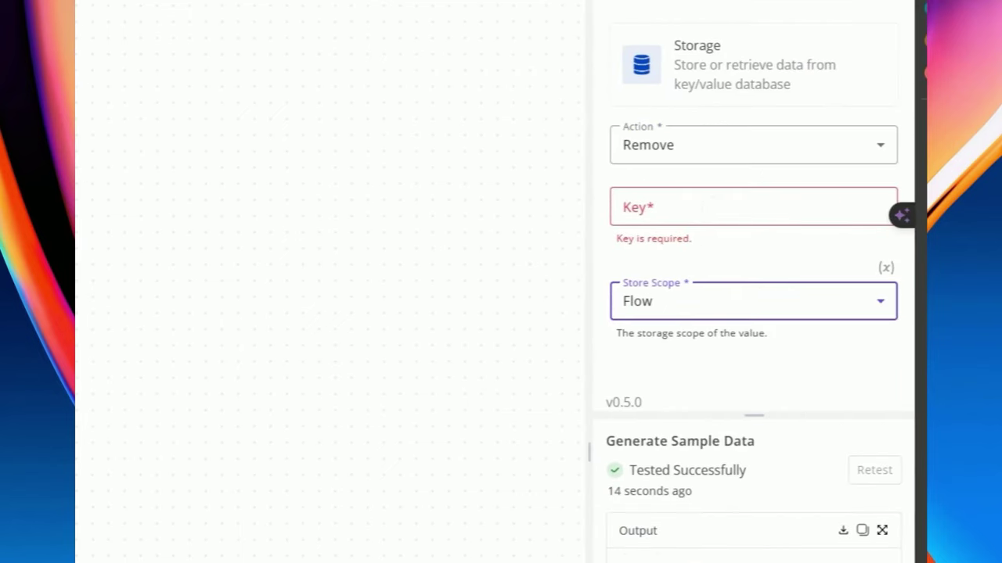
left_click(751, 206)
type("t")
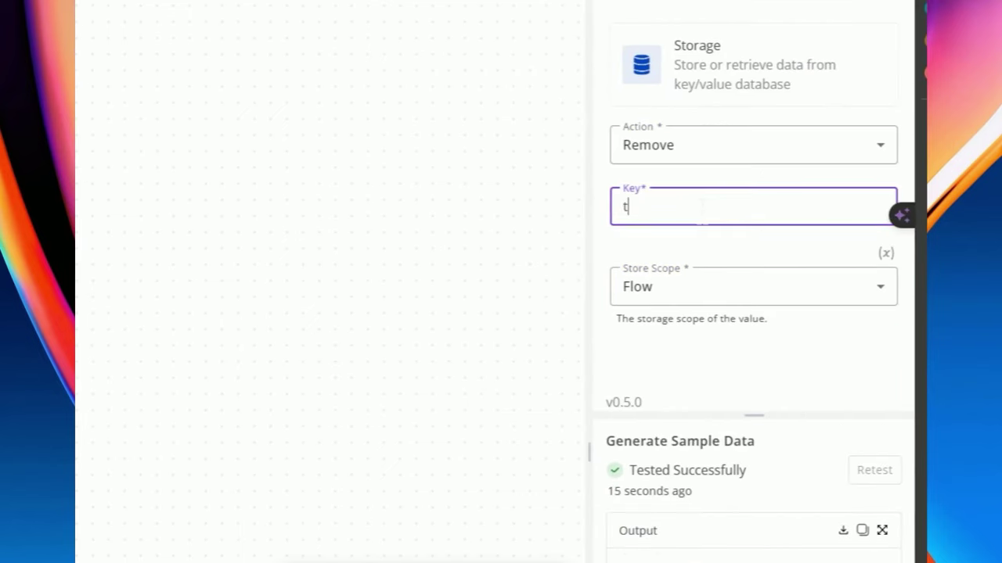
type("est1")
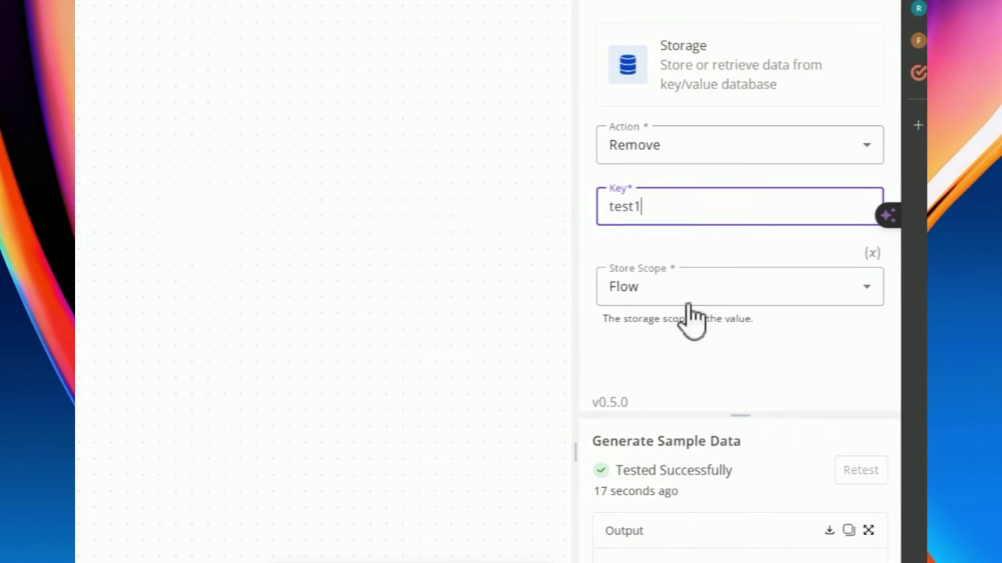
key("ctrl+a")
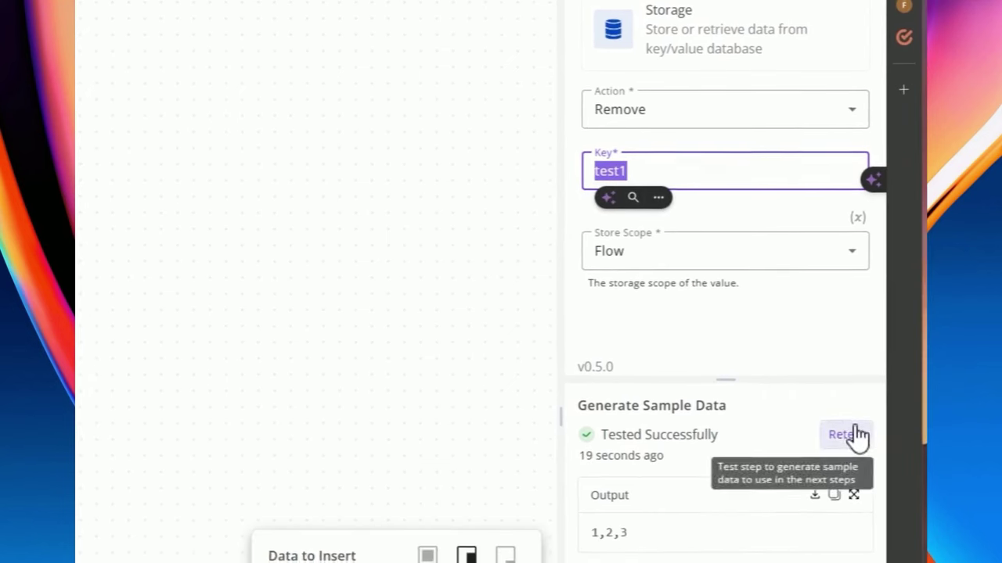
left_click(861, 471)
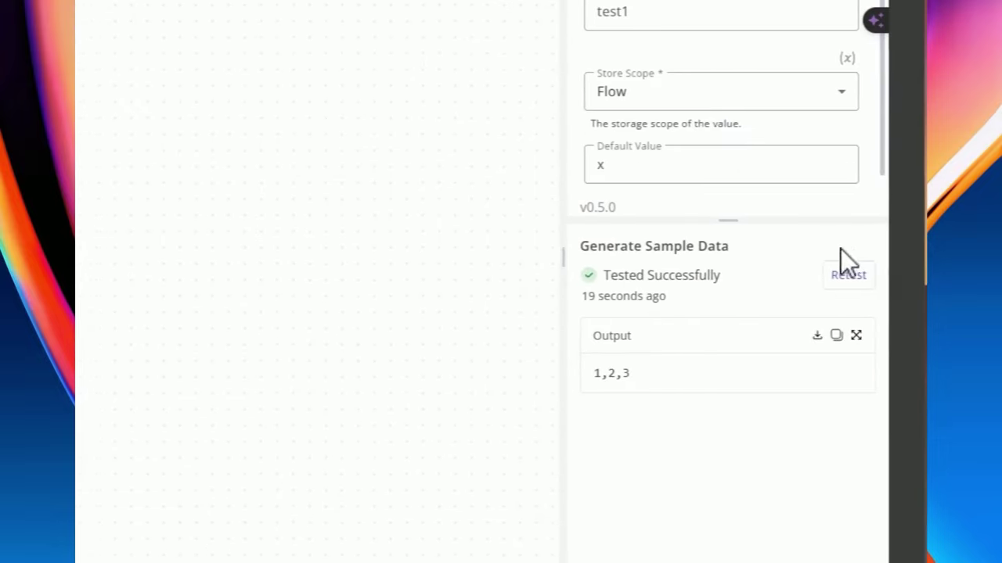
key("ctrl+a")
scroll(738, 427, "down", 1)
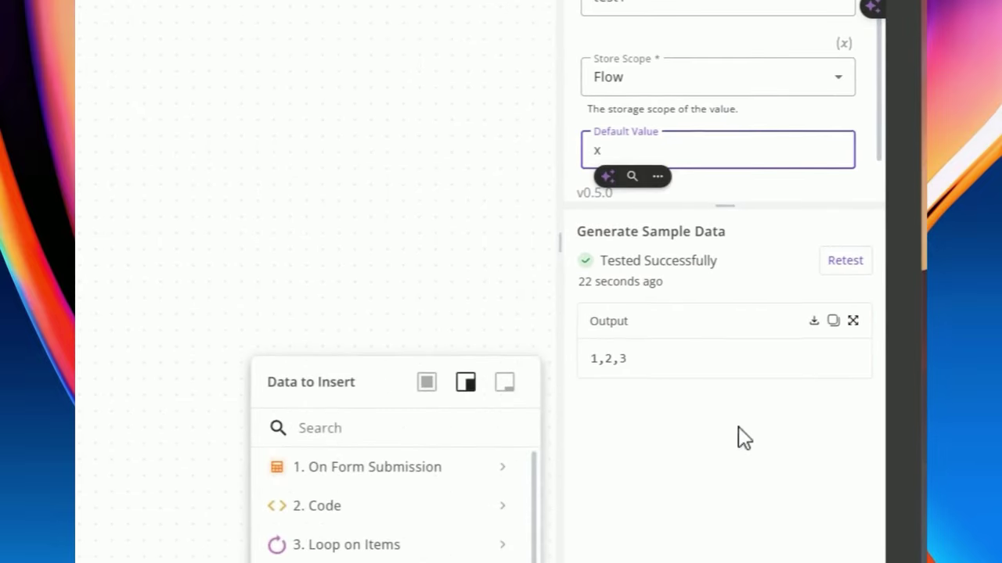
left_click(852, 259)
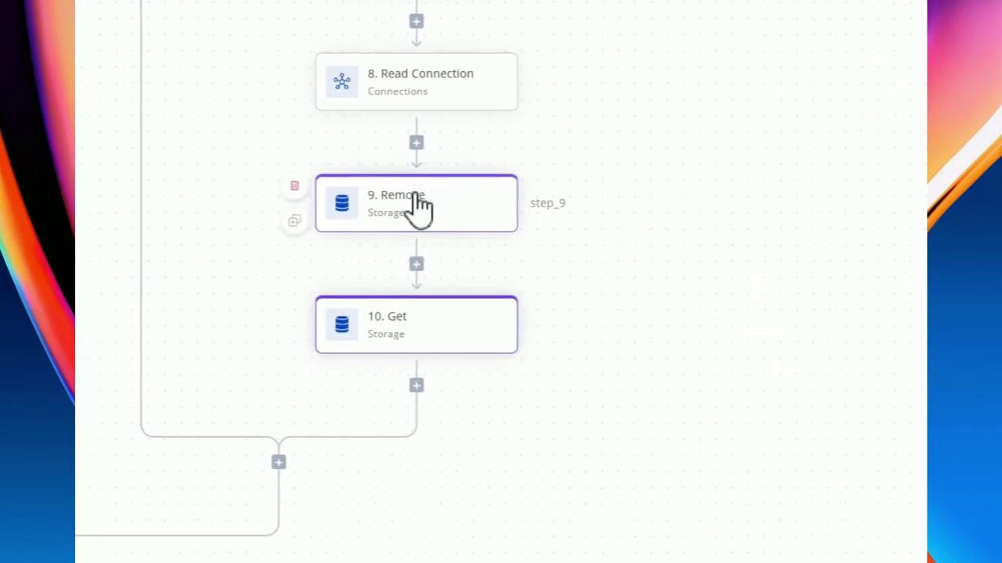
Switch step 9's action to Add To List
left_click(425, 206)
left_click(675, 148)
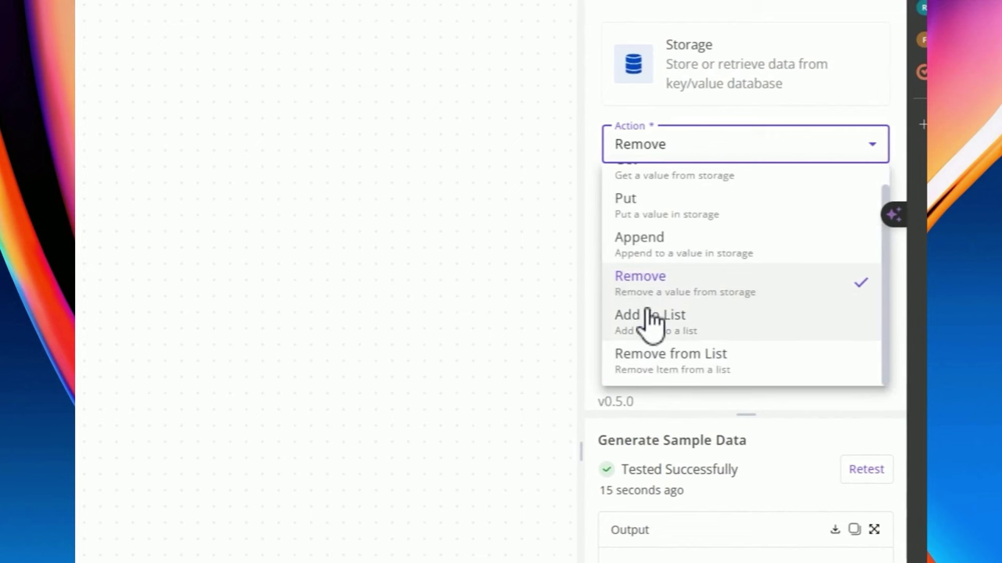
left_click(649, 319)
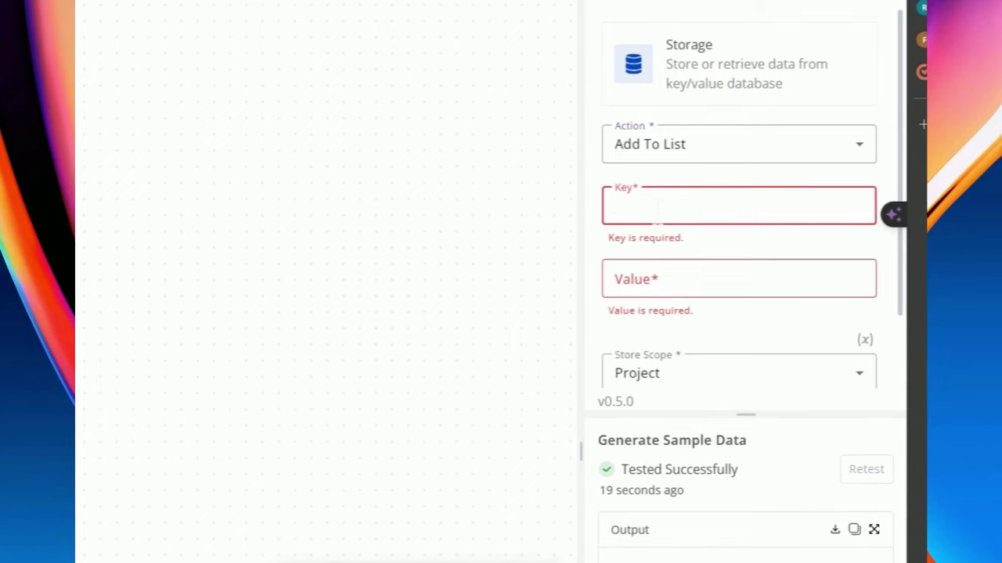
Set Add To List to key test1, value 1 and Flow scope, and test it
type("tset")
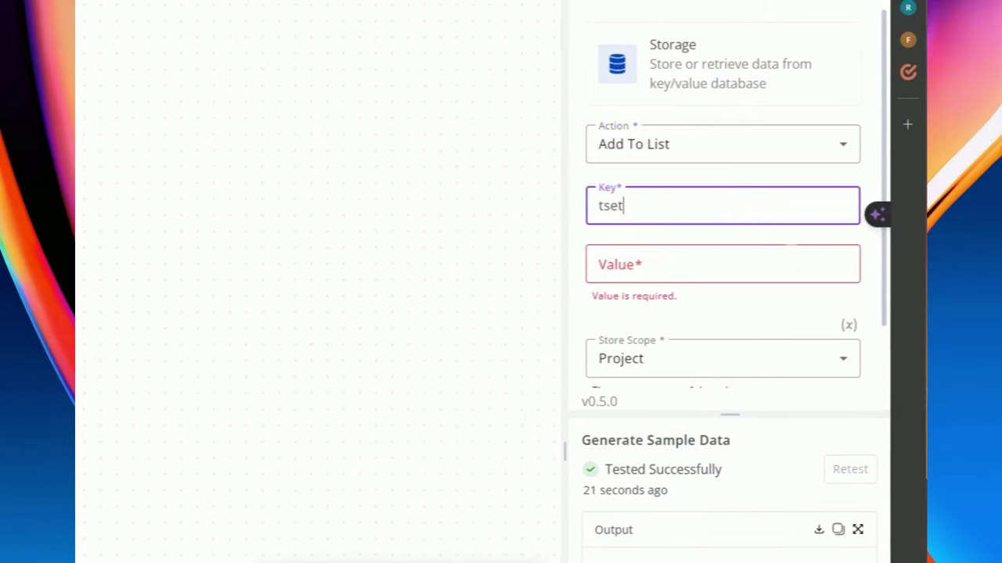
key("BackSpace")
key("BackSpace")
type("est1")
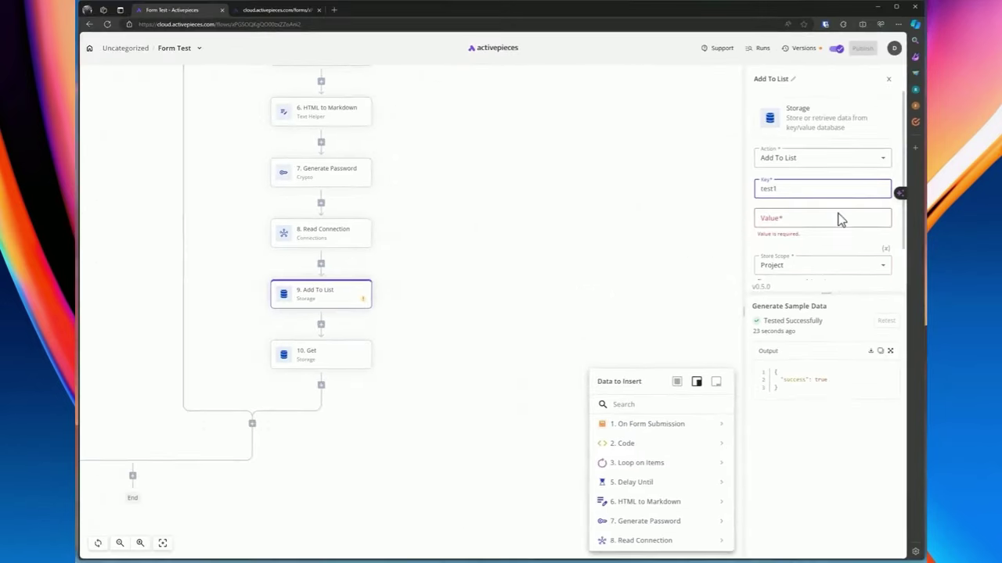
left_click(770, 259)
type("1")
left_click(664, 344)
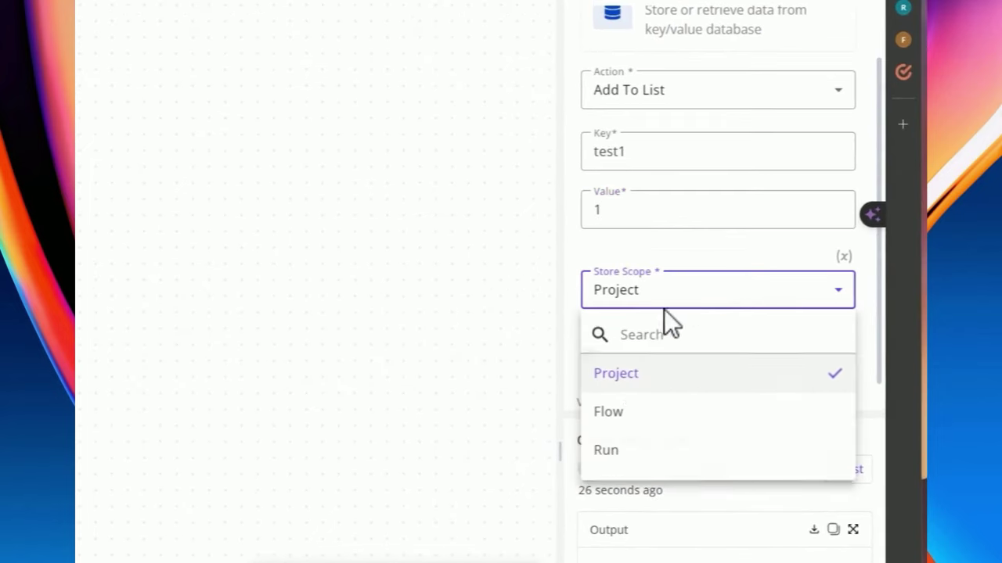
left_click(626, 418)
scroll(809, 426, "down", 1)
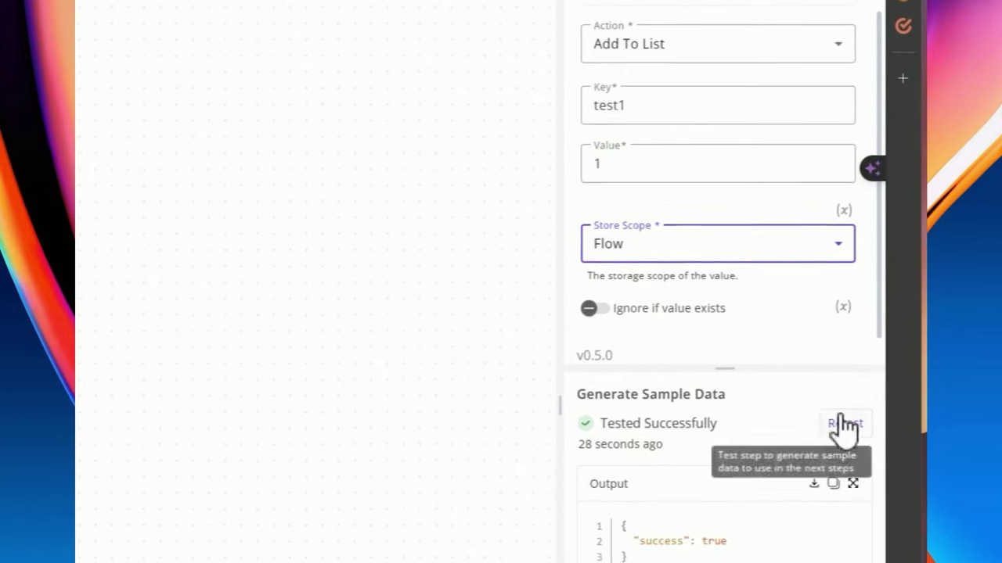
scroll(782, 392, "up", 2)
scroll(783, 375, "down", 4)
left_click(847, 317)
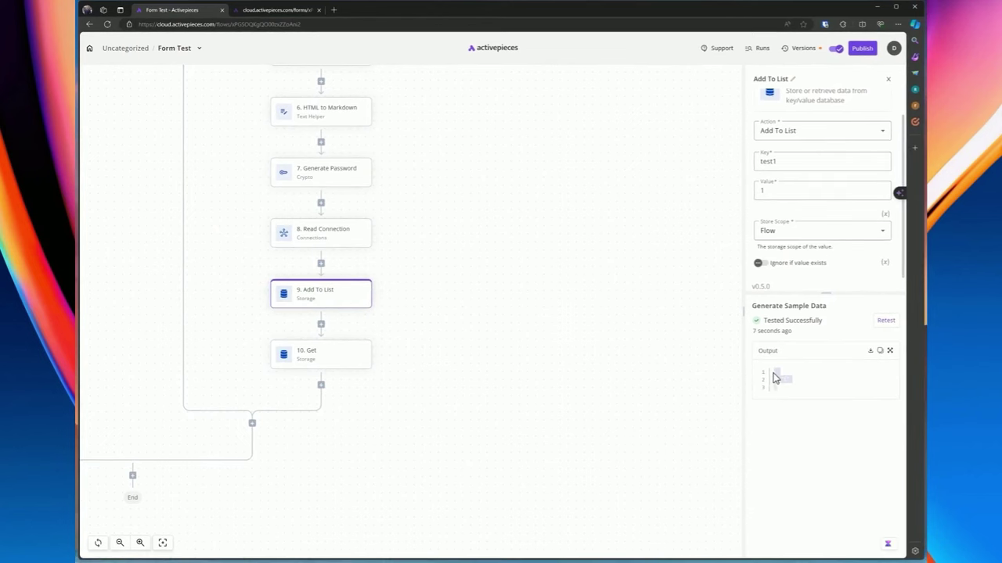
Change the value to 2 and retest, giving the list ["1","2"], then open the Get step
left_click(795, 192)
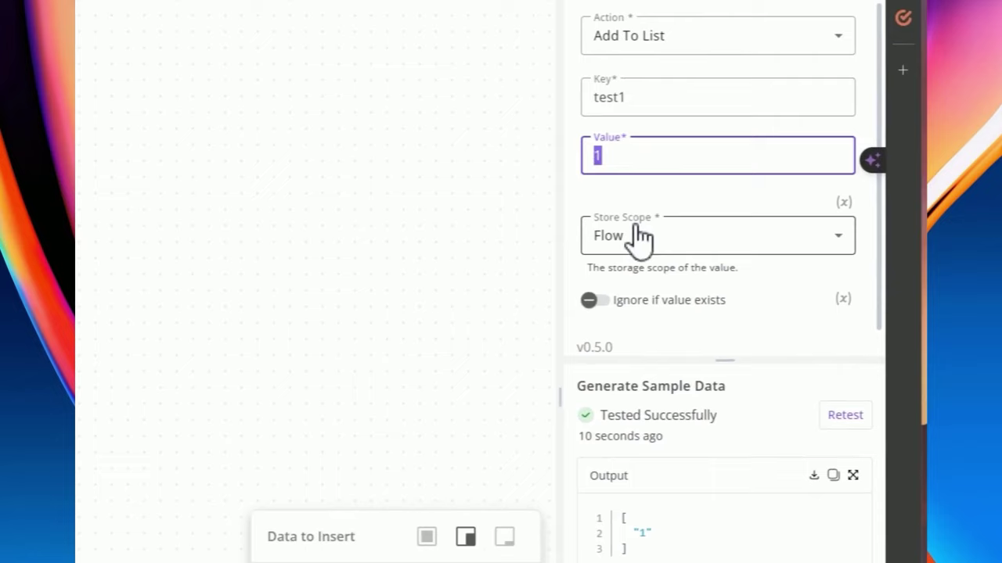
type("2")
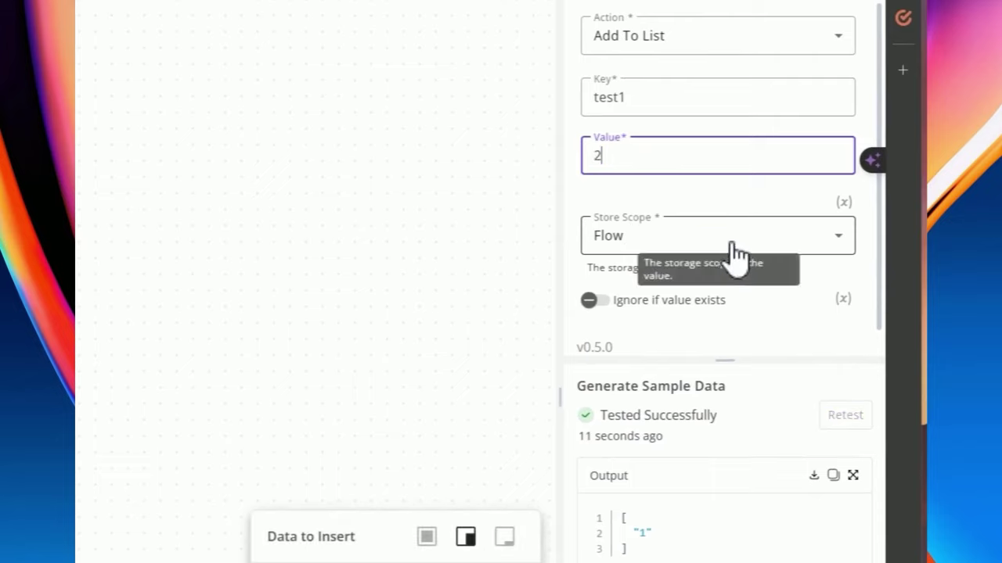
scroll(671, 195, "up", 1)
scroll(705, 313, "down", 2)
scroll(704, 329, "up", 1)
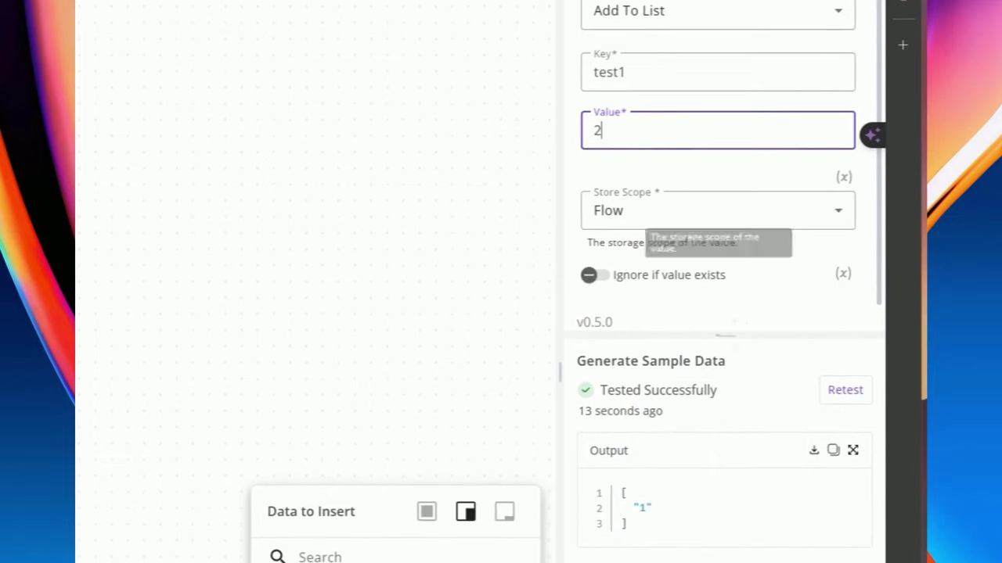
left_click(839, 388)
scroll(704, 407, "down", 2)
scroll(633, 434, "down", 1)
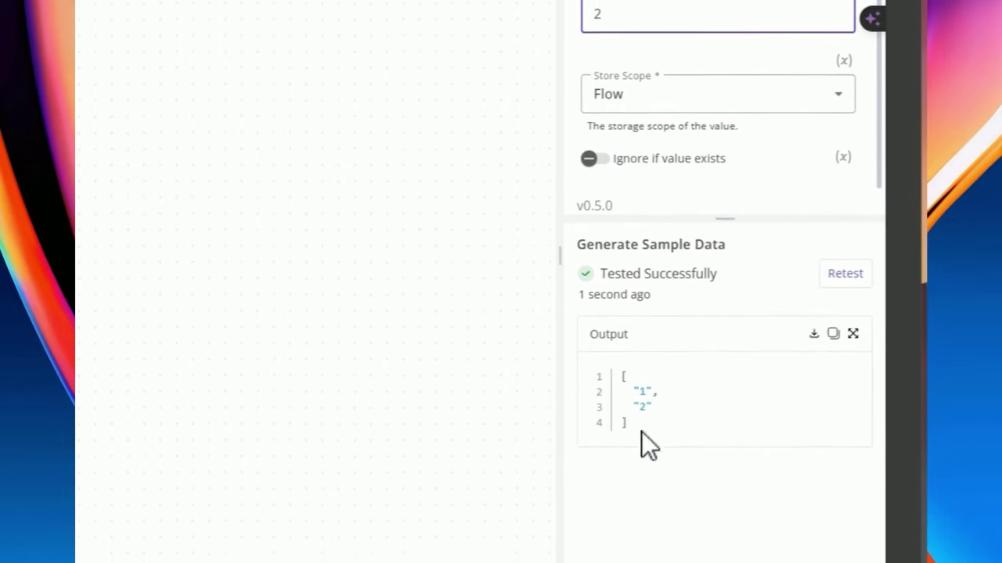
double_click(644, 383)
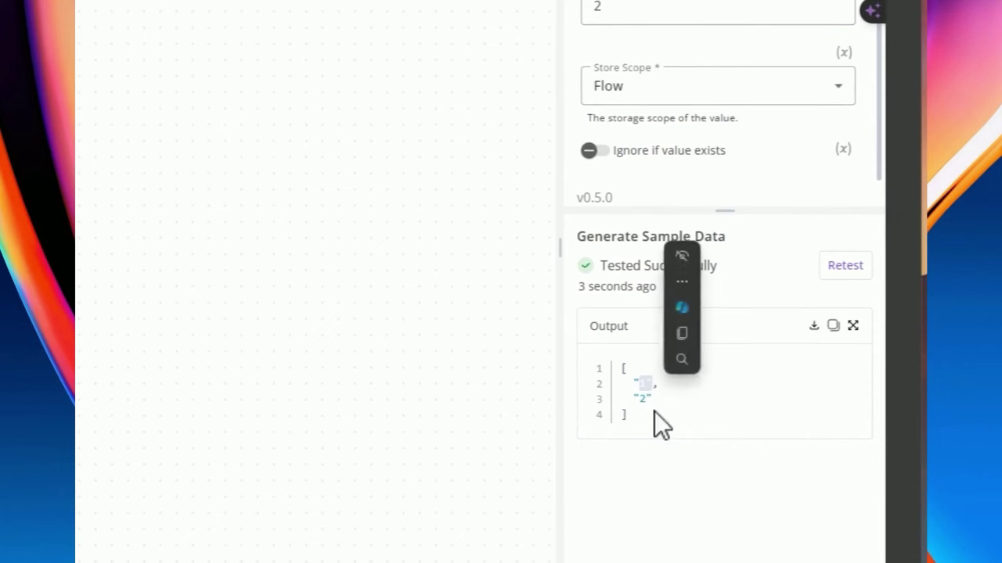
left_click(540, 438)
left_click(294, 274)
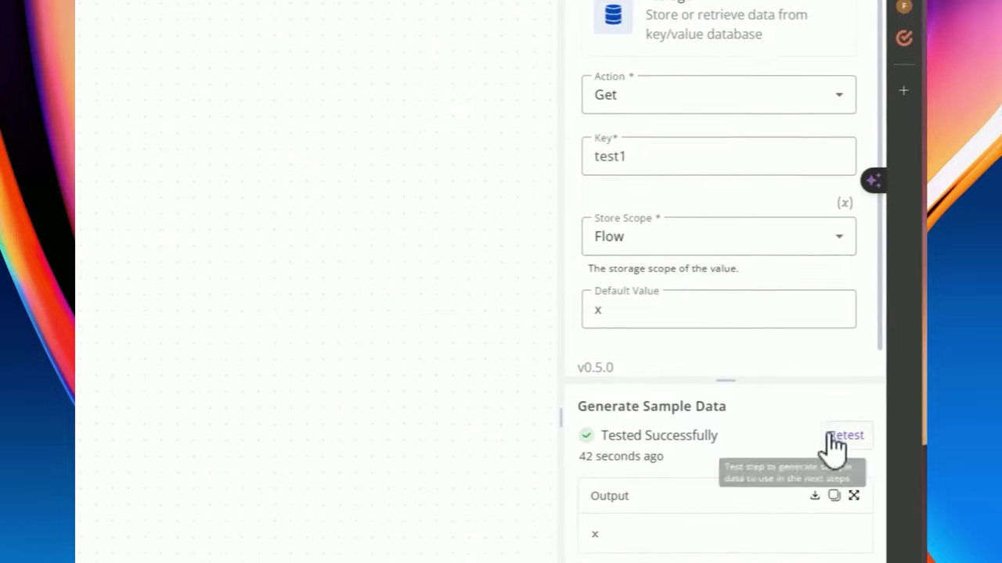
Retest Get to read the list, then retest step 9 as Remove from List on key test1
left_click(835, 436)
left_click_drag(626, 374, 656, 407)
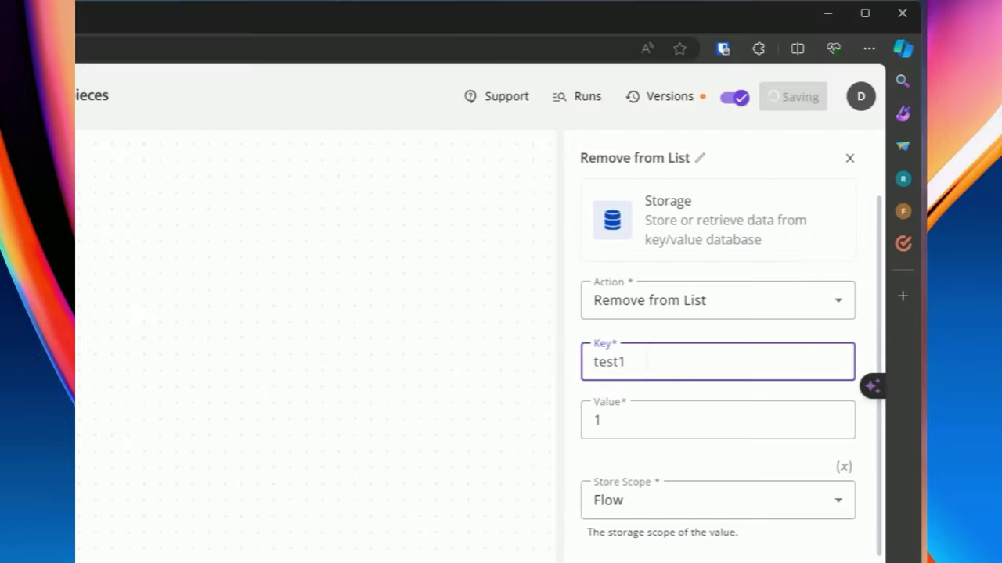
left_click_drag(642, 374, 620, 364)
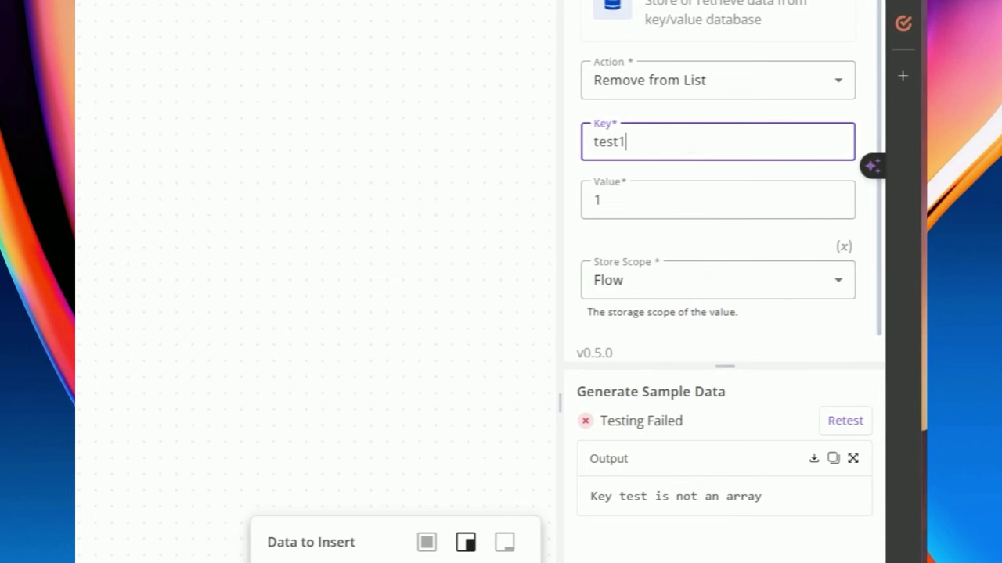
key("ctrl+a")
key("Tab")
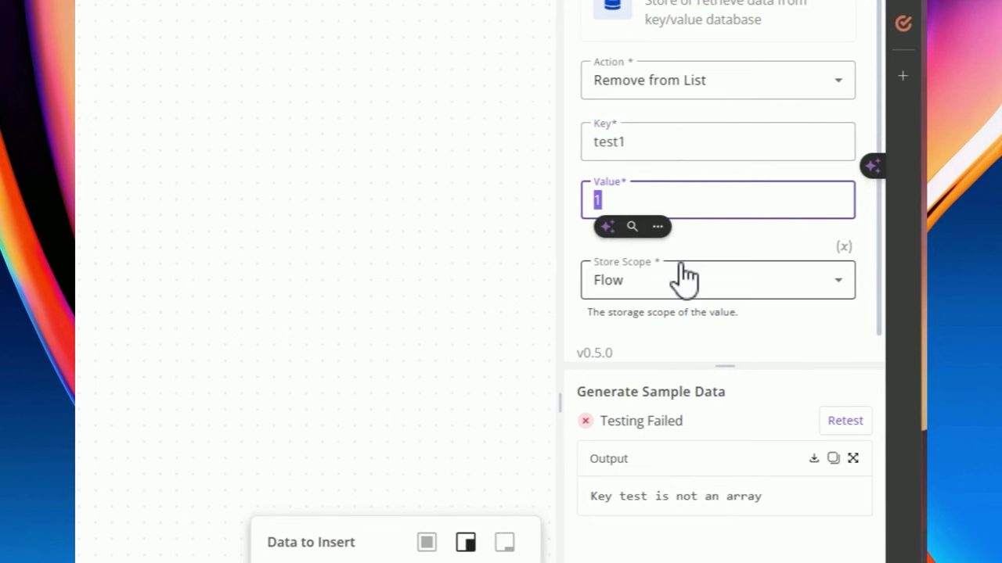
scroll(782, 313, "down", 1)
left_click(848, 397)
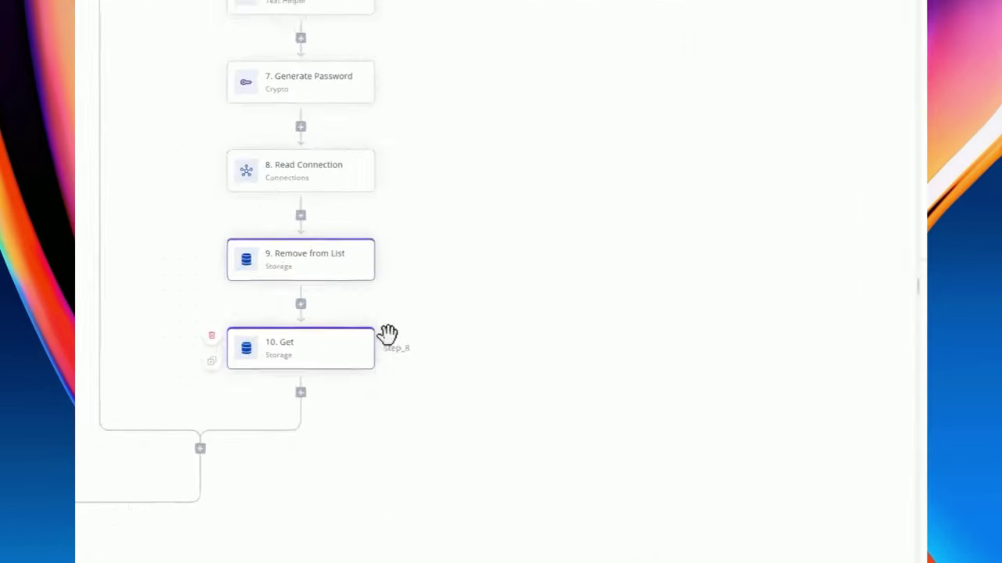
Remove value 2 from the list and retest Get, which now returns an empty list
left_click(846, 409)
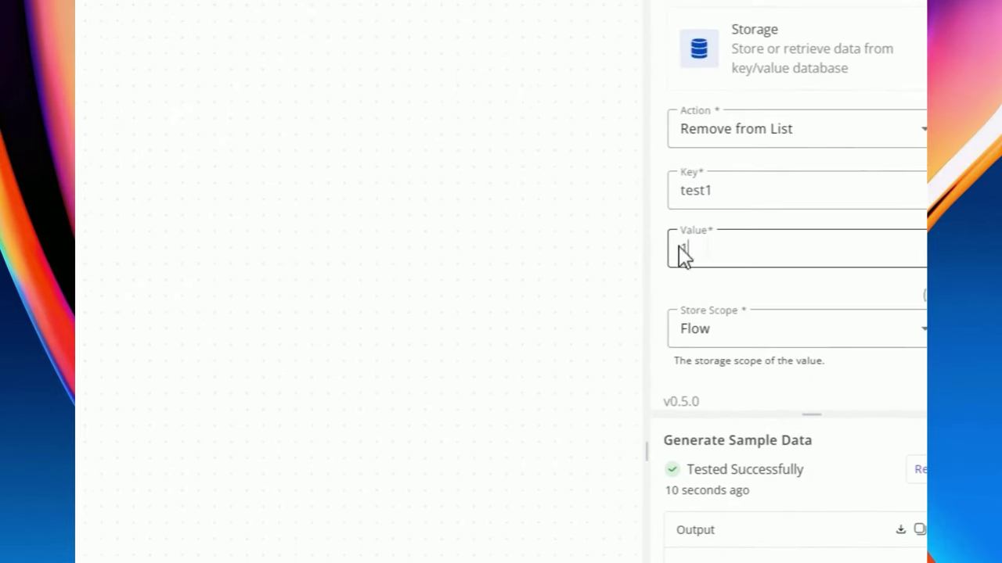
double_click(705, 235)
type("2")
left_click(856, 469)
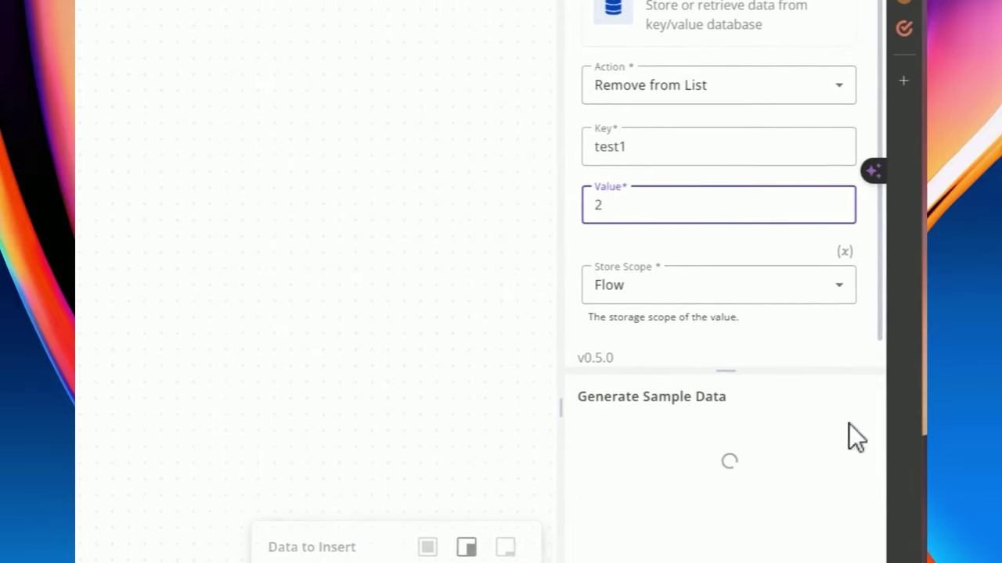
scroll(640, 395, "down", 2)
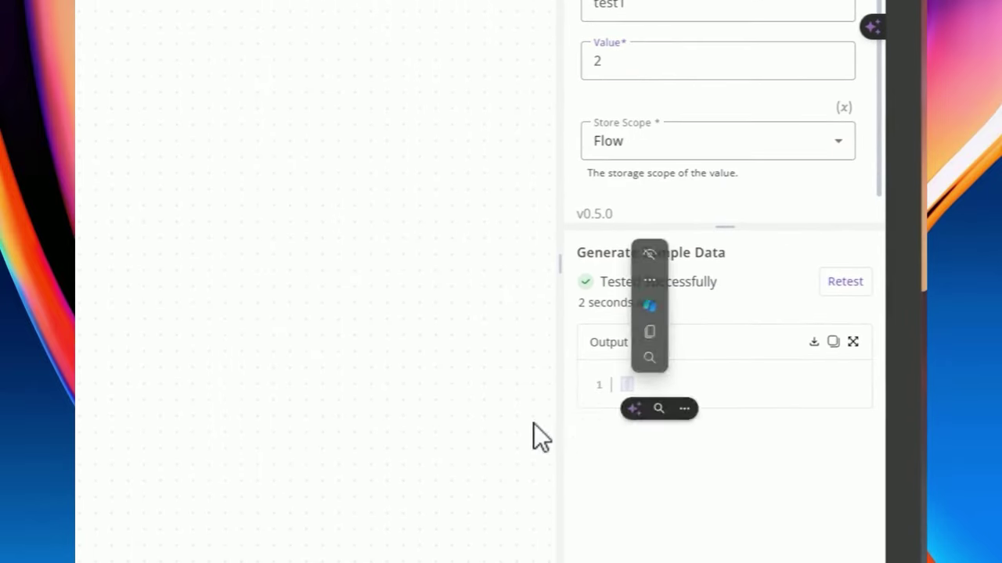
left_click(333, 376)
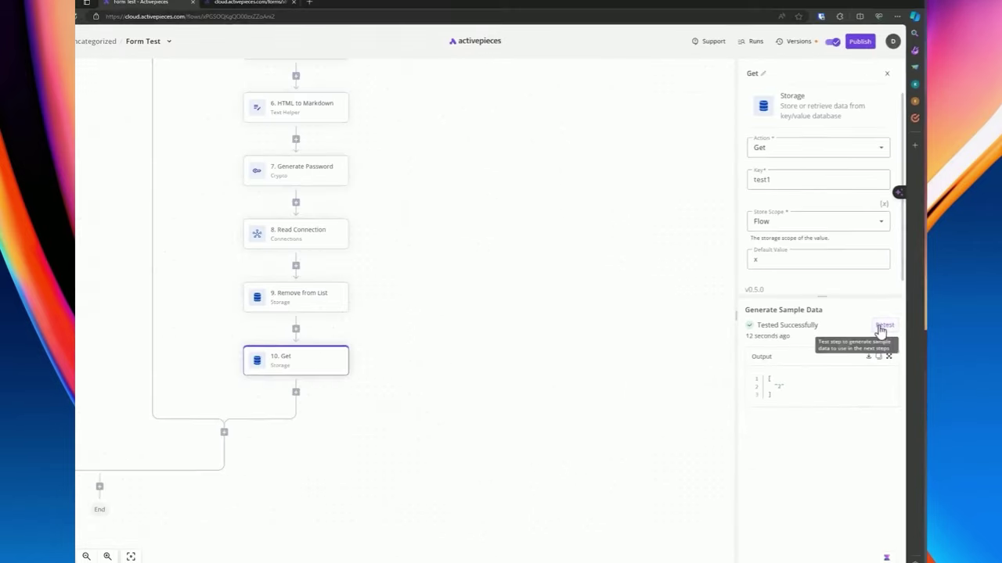
left_click(881, 331)
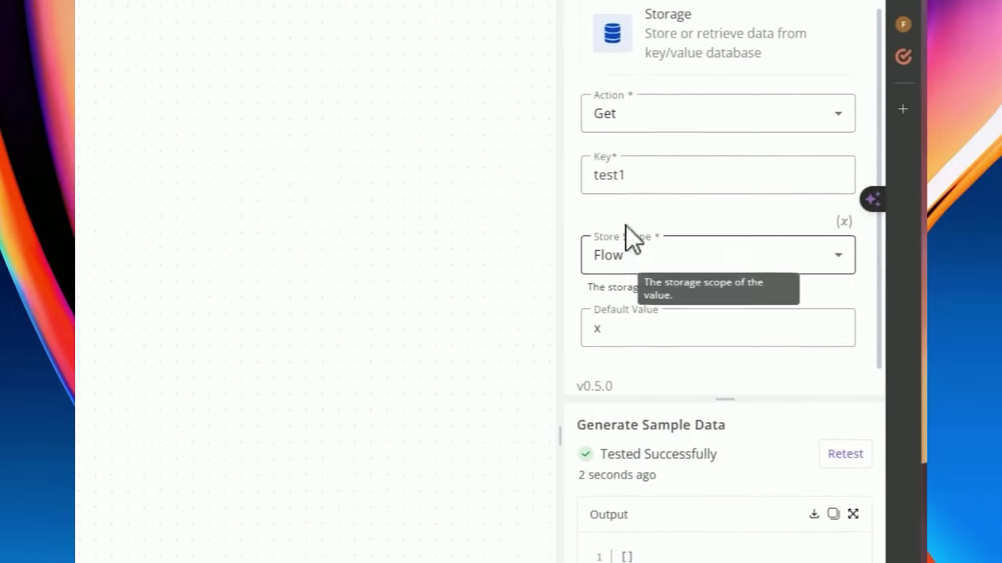
Clear the Get step's default value x and close its settings
left_click(626, 382)
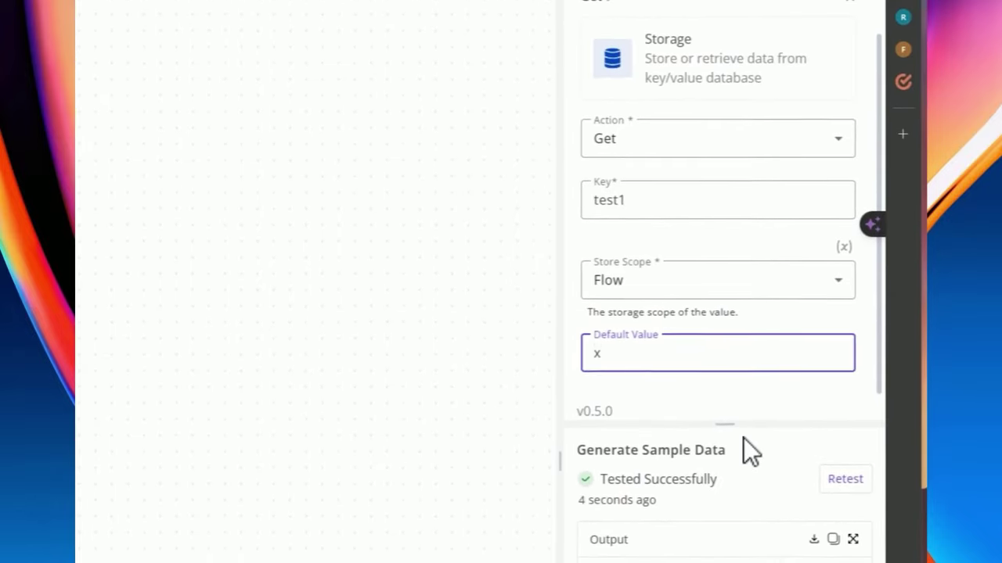
key("BackSpace")
key("Escape")
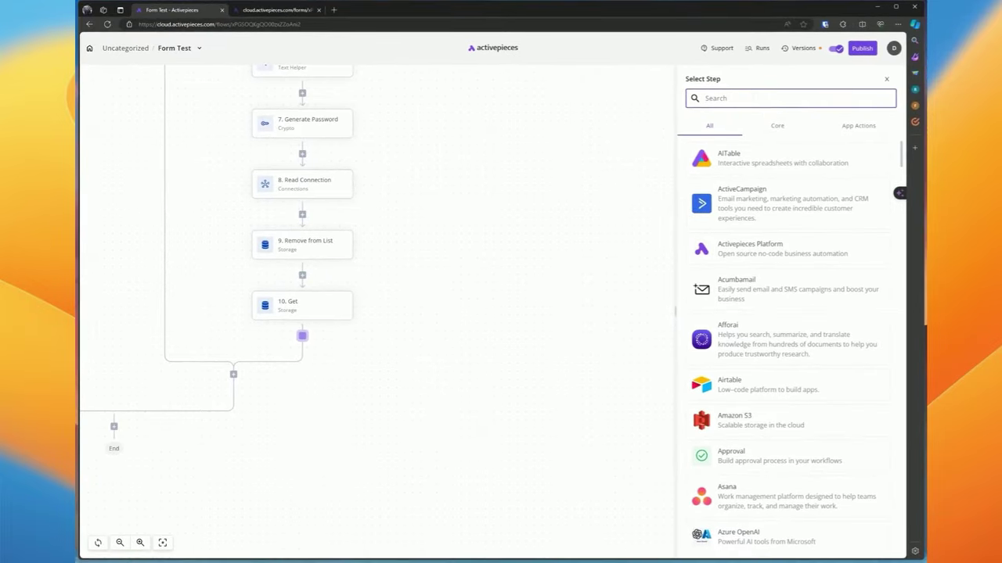
Add an HTTP step below the Storage Get step using the Send HTTP request action
type("http")
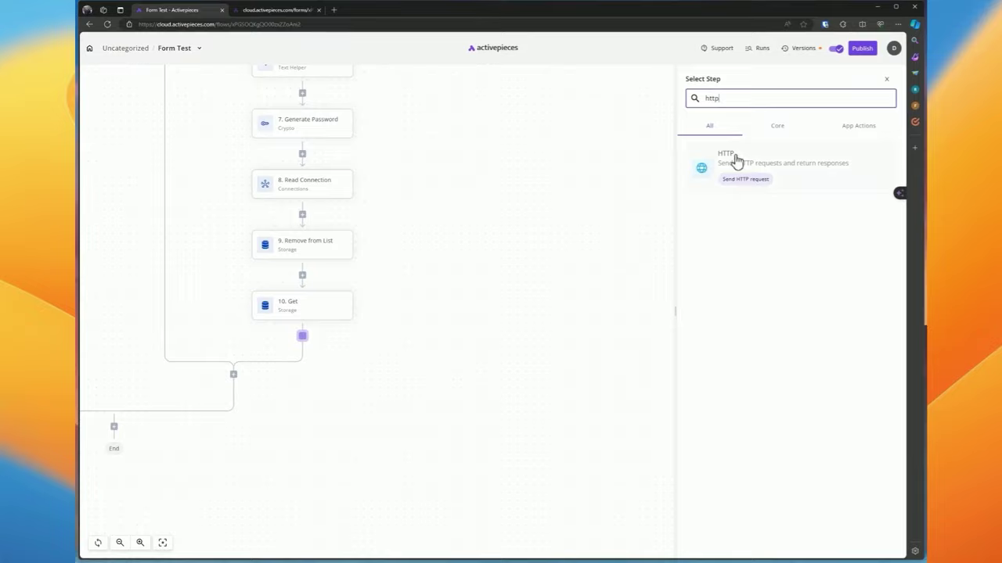
left_click(732, 160)
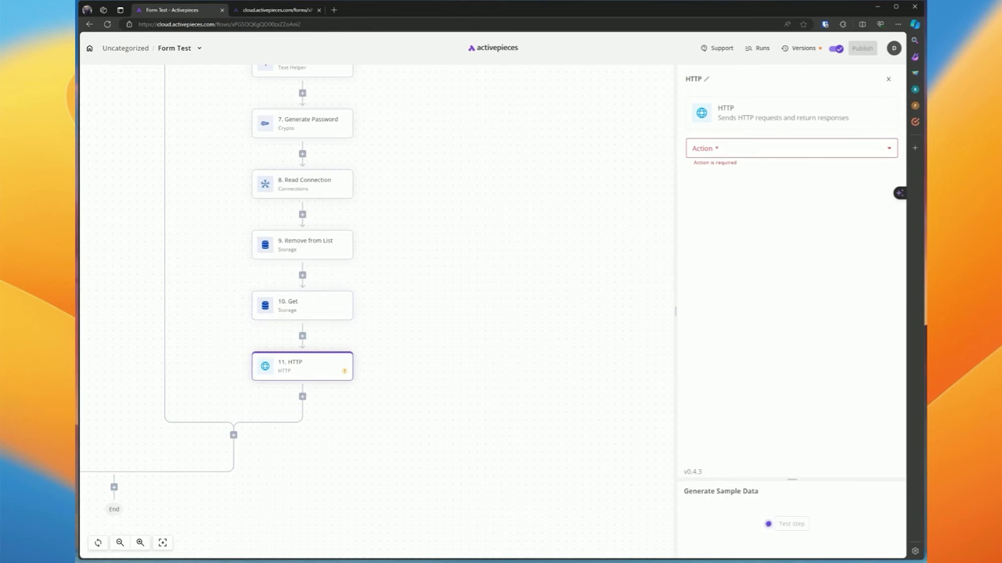
left_click(717, 153)
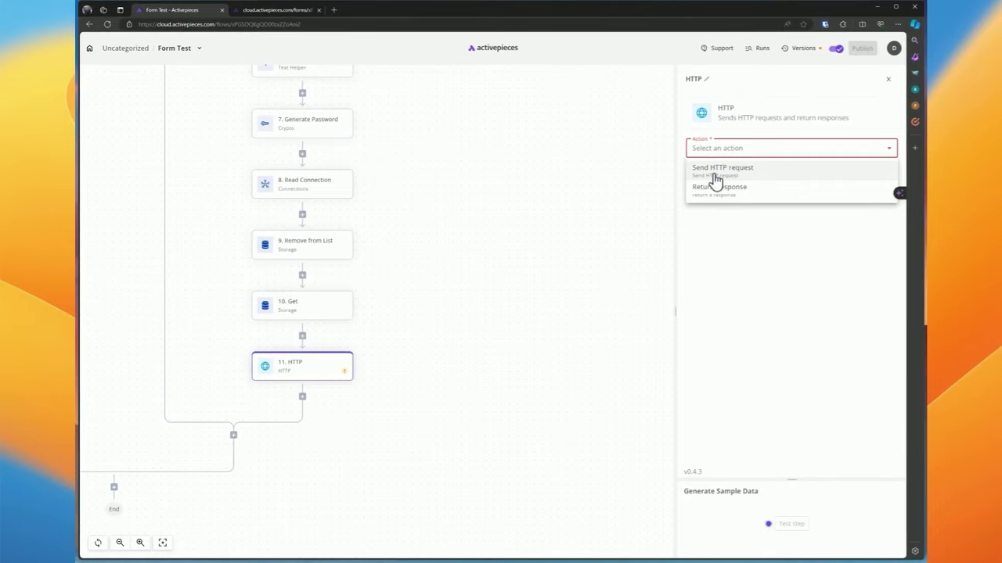
left_click(714, 168)
left_click(727, 148)
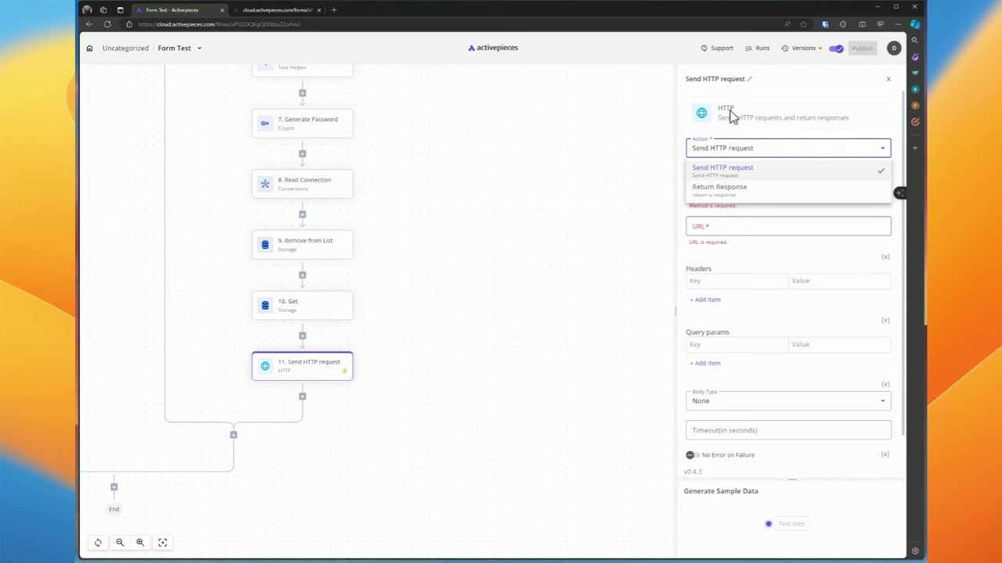
Set the Send HTTP request method to POST after briefly trying GET
left_click(730, 113)
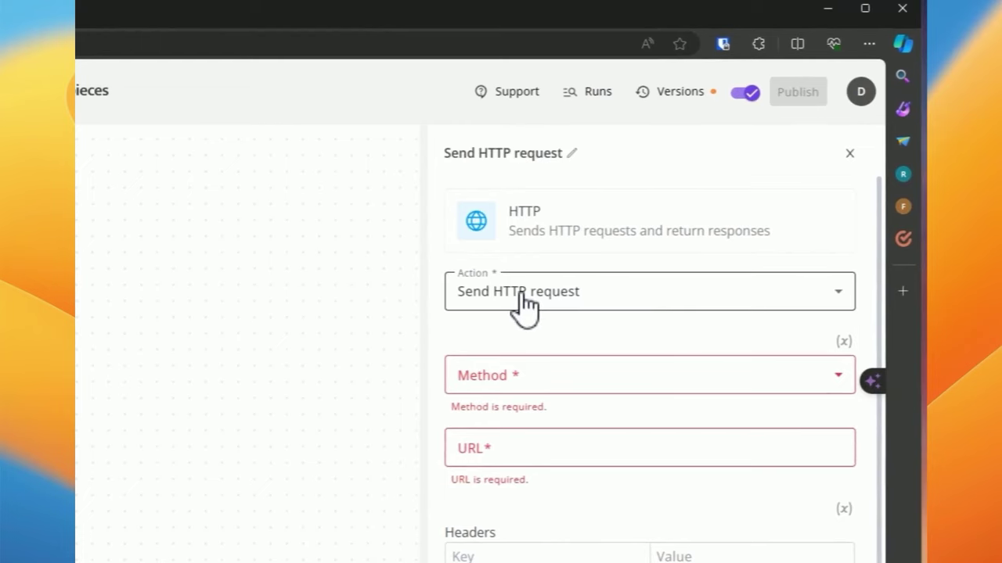
left_click(505, 376)
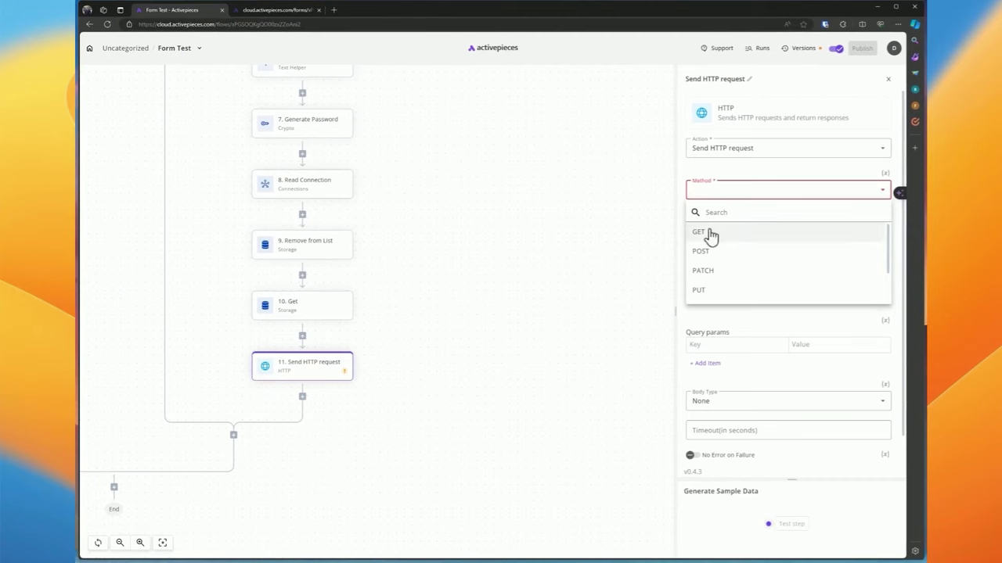
left_click(716, 187)
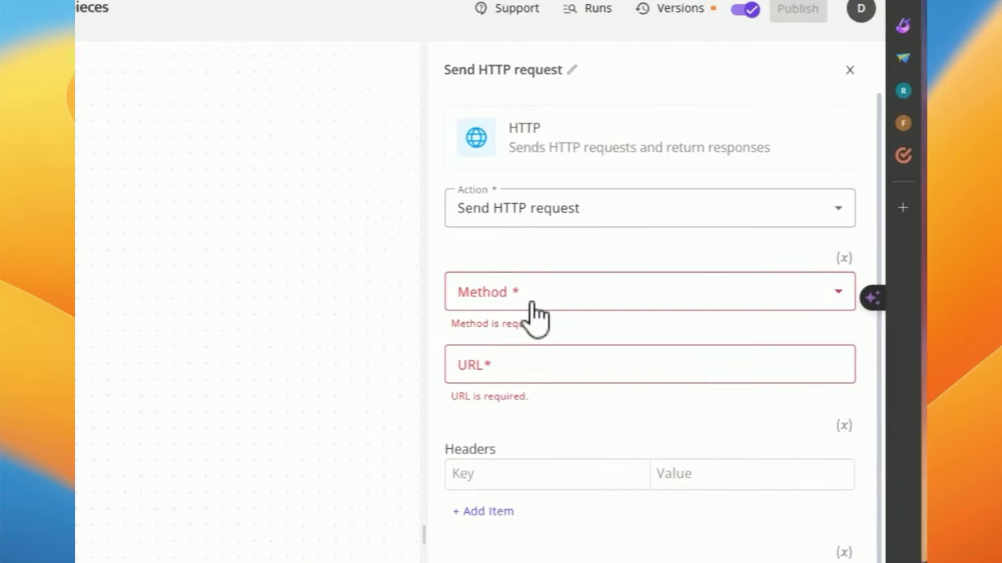
left_click(523, 294)
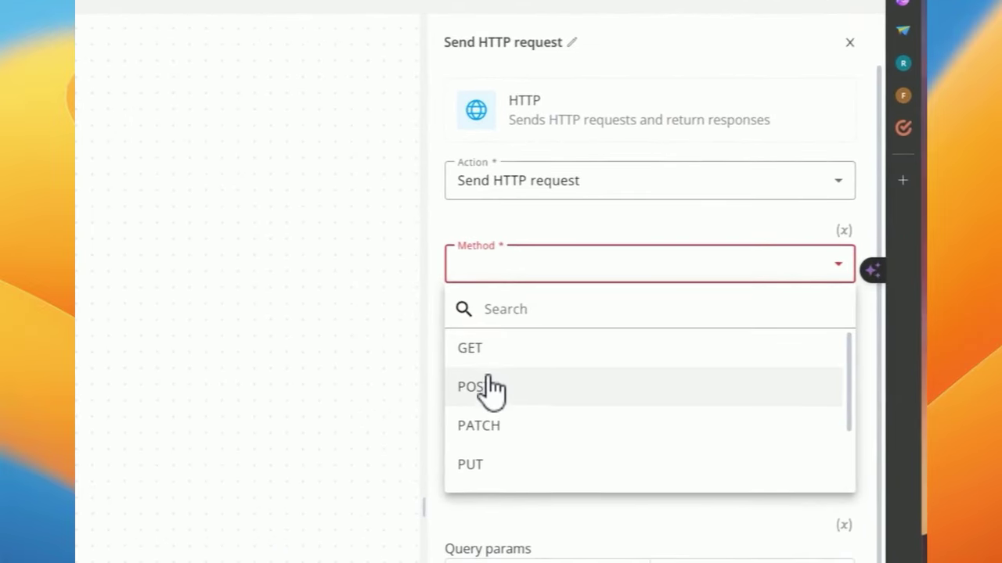
left_click(466, 360)
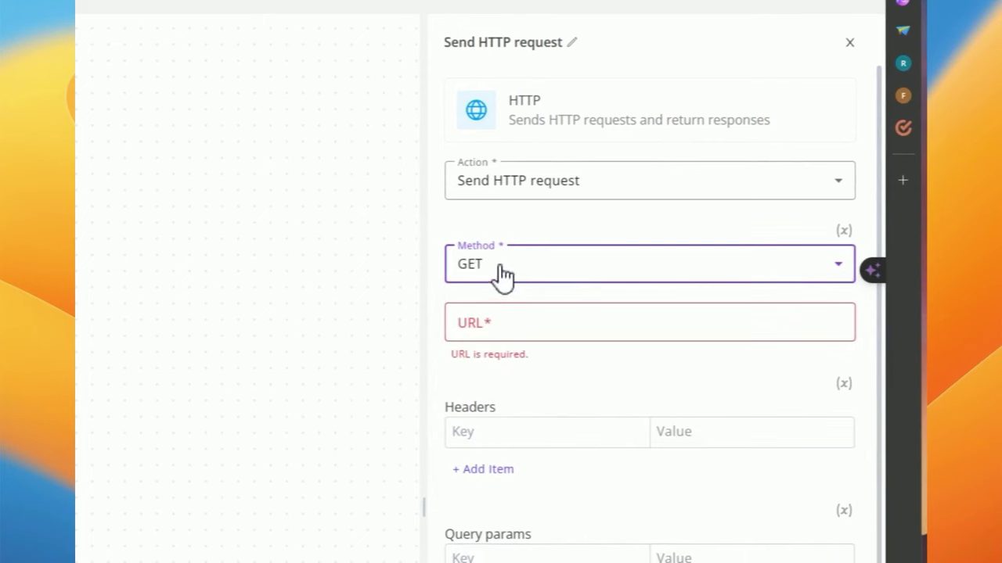
left_click(501, 274)
left_click(470, 387)
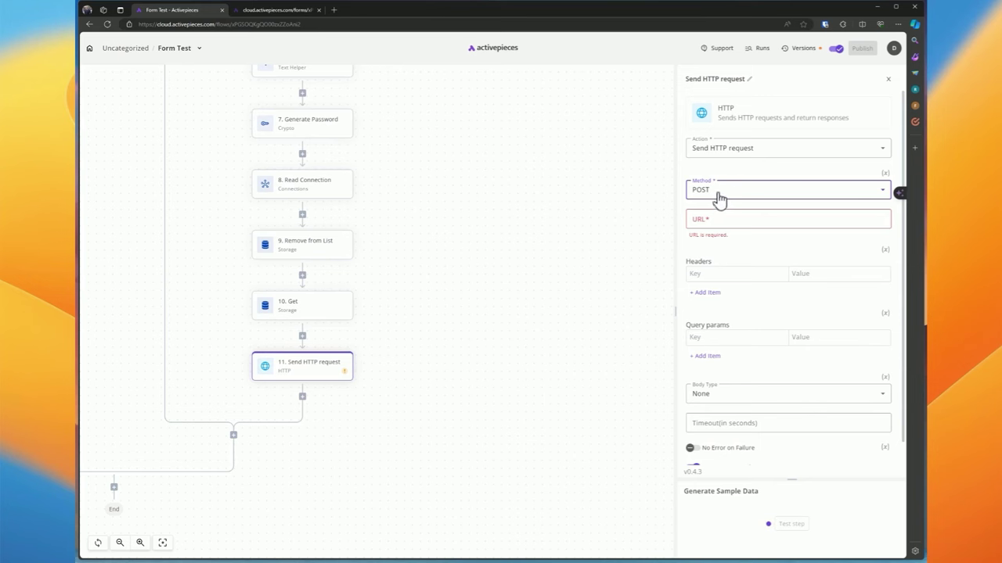
left_click(697, 199)
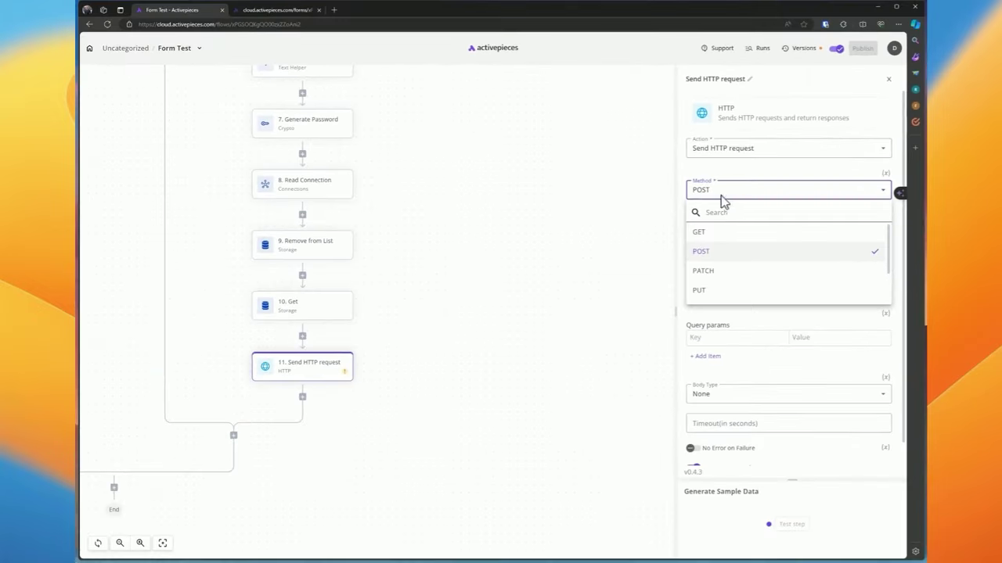
left_click(705, 170)
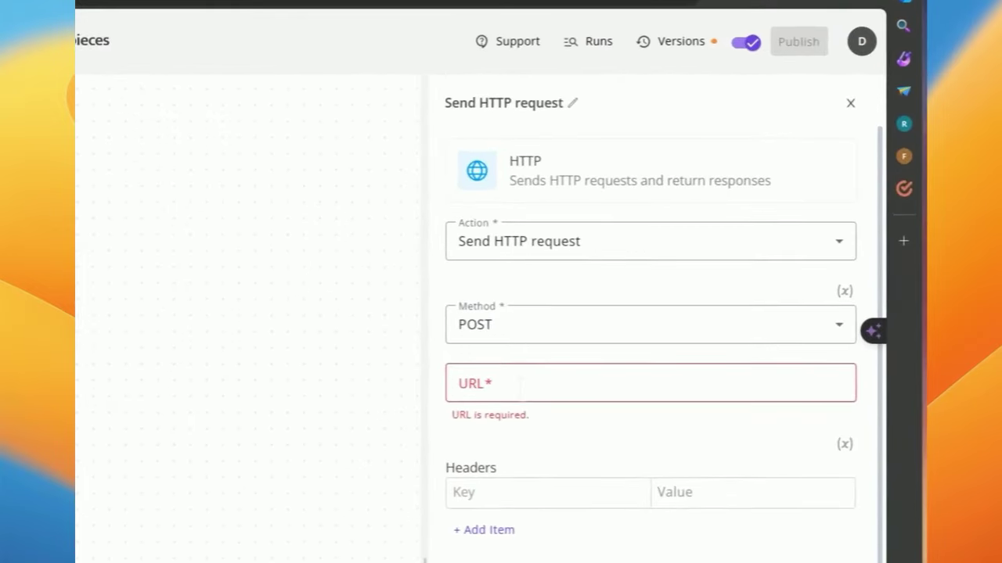
left_click(519, 384)
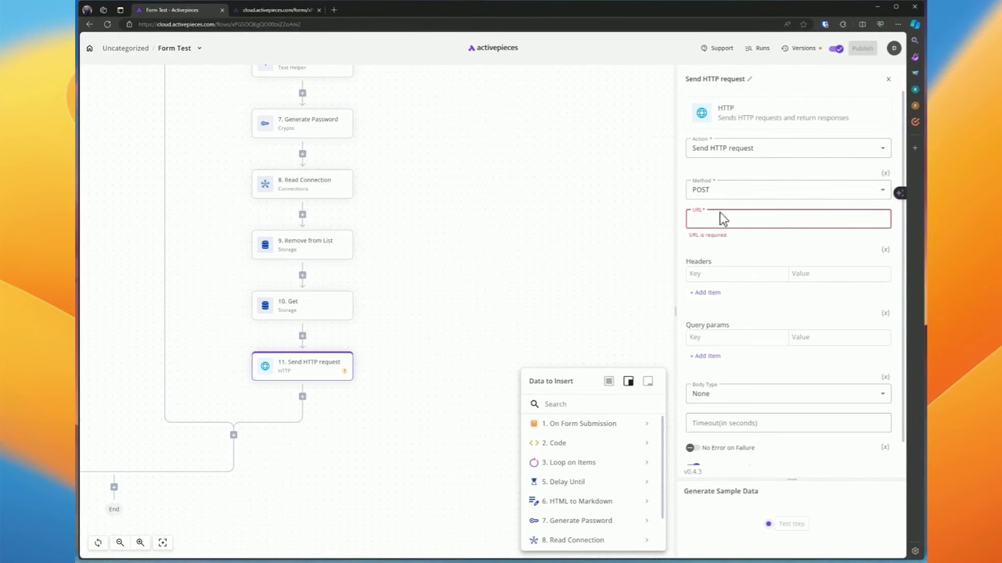
Add an Authorization header whose value is a Bearer token
left_click(697, 250)
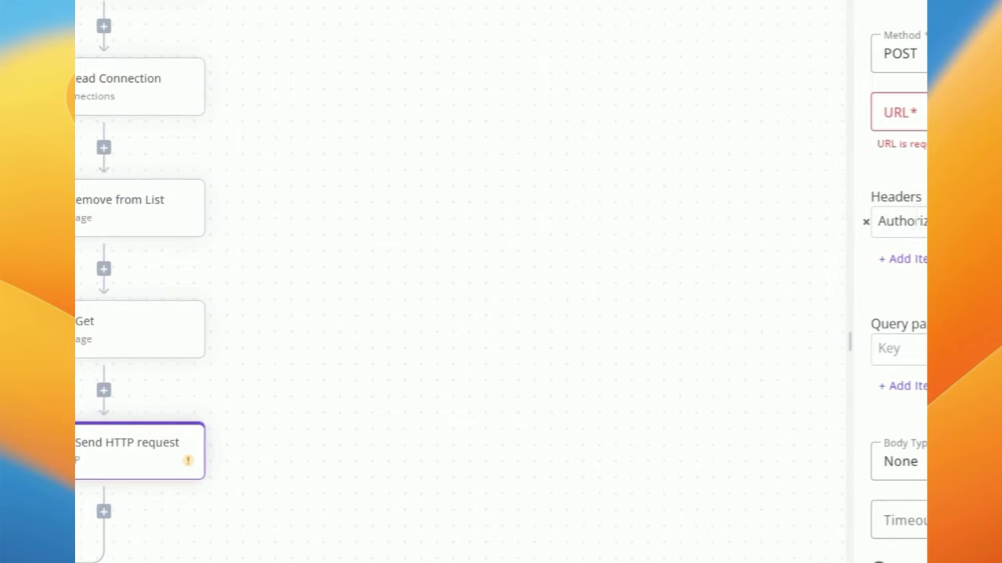
key("Tab")
type("Bear")
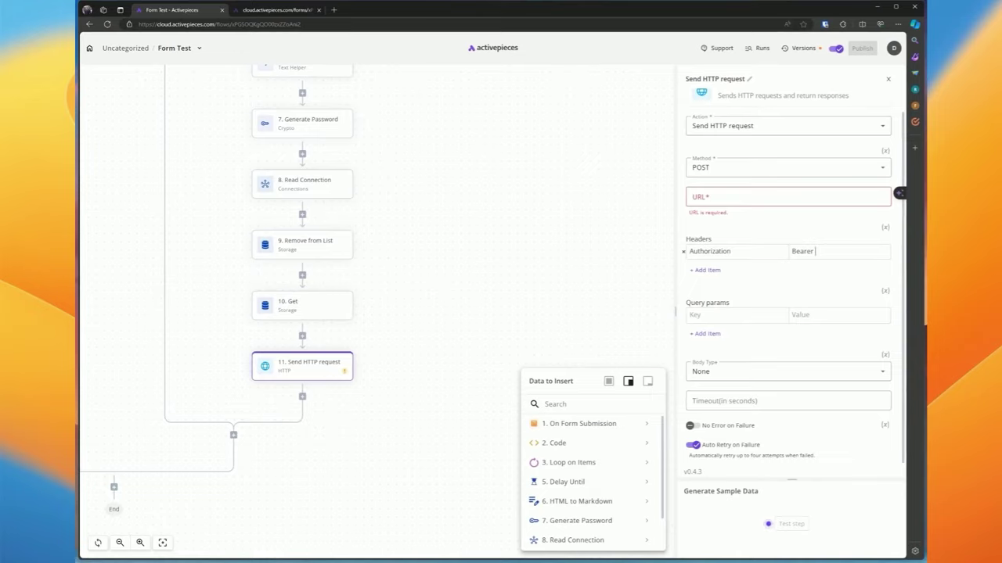
type("er xxxxx")
Add query parameter key1 = test, remove the extra key2 row, and restore method POST
left_click(710, 169)
left_click(713, 219)
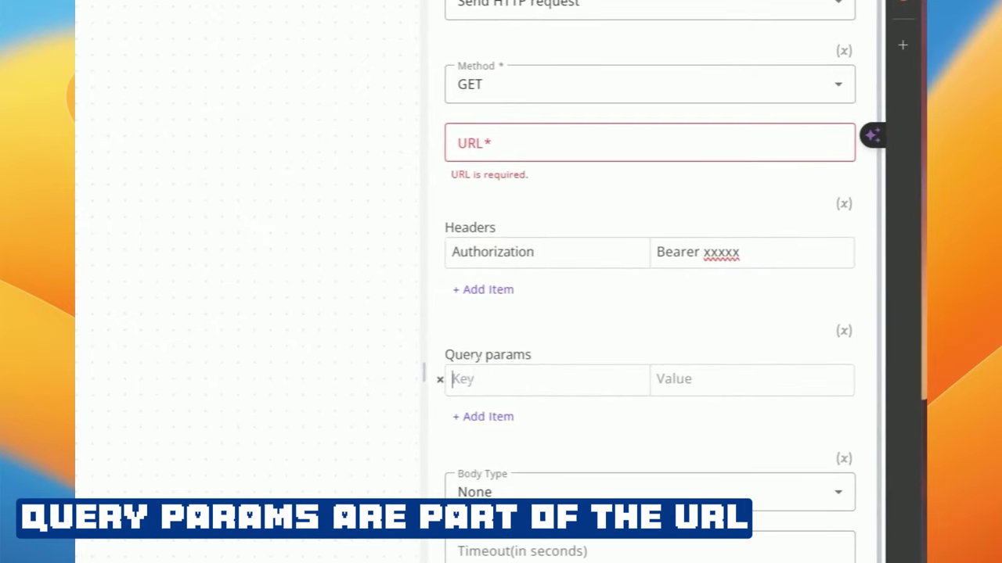
left_click(480, 417)
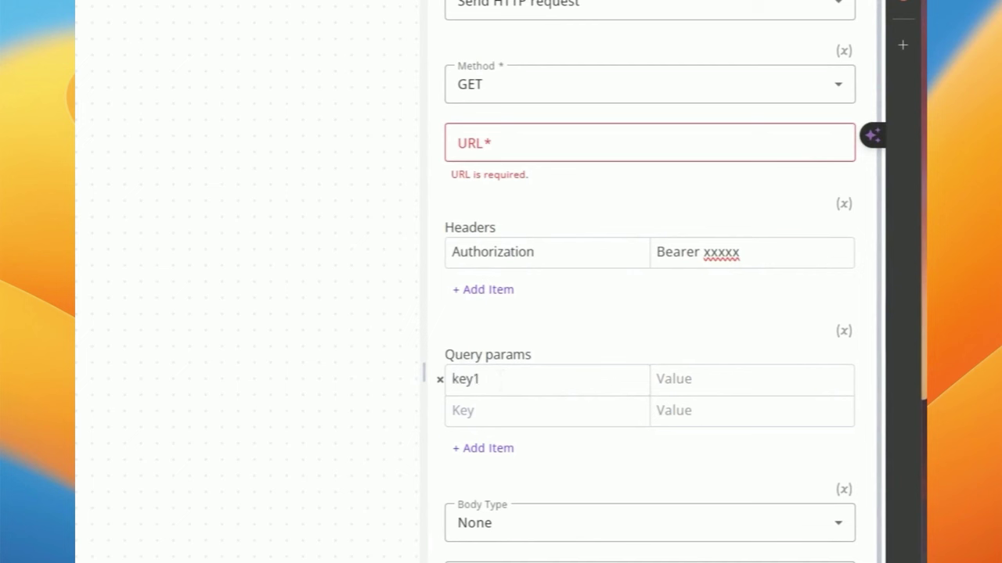
left_click(673, 378)
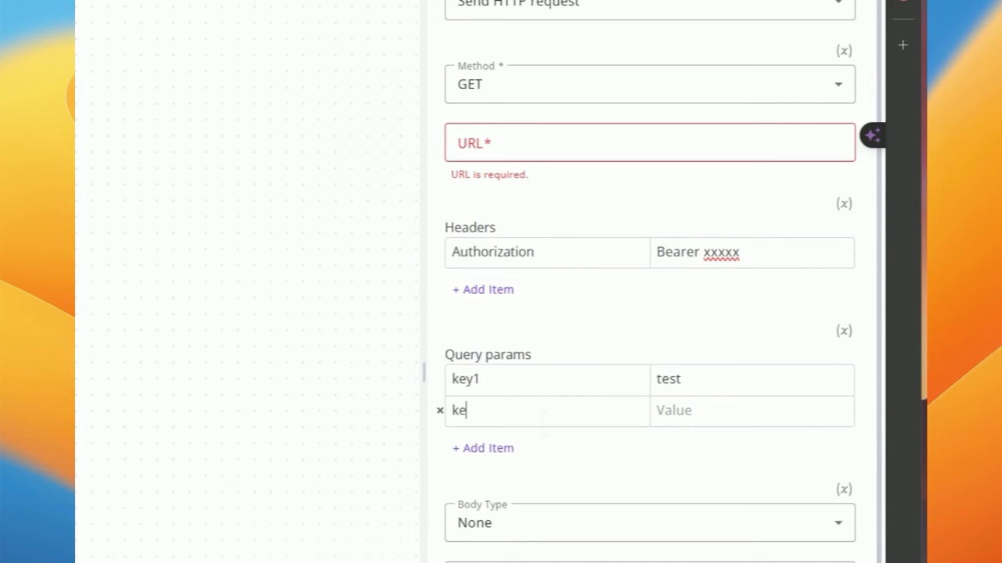
left_click(441, 412)
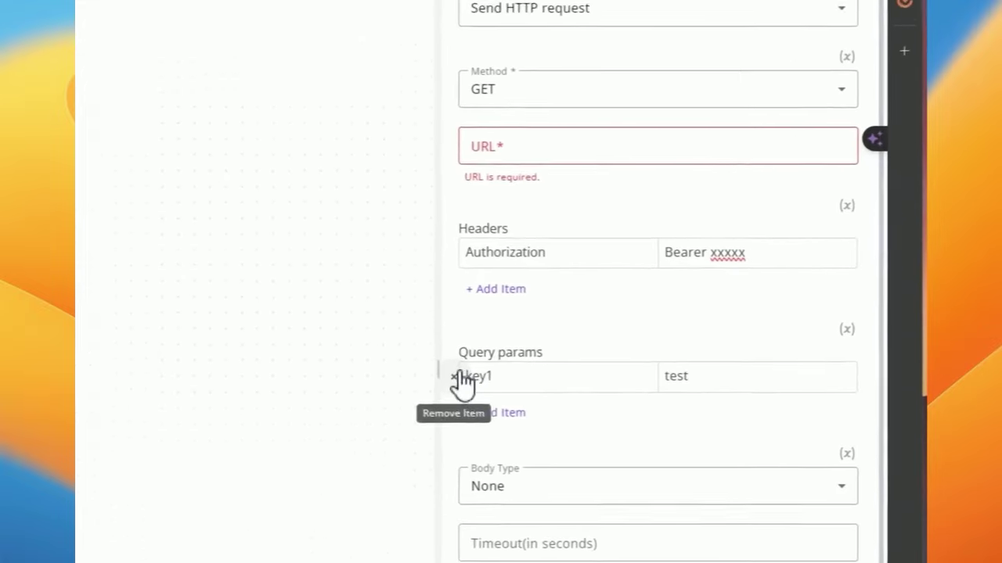
scroll(499, 141, "up", 1)
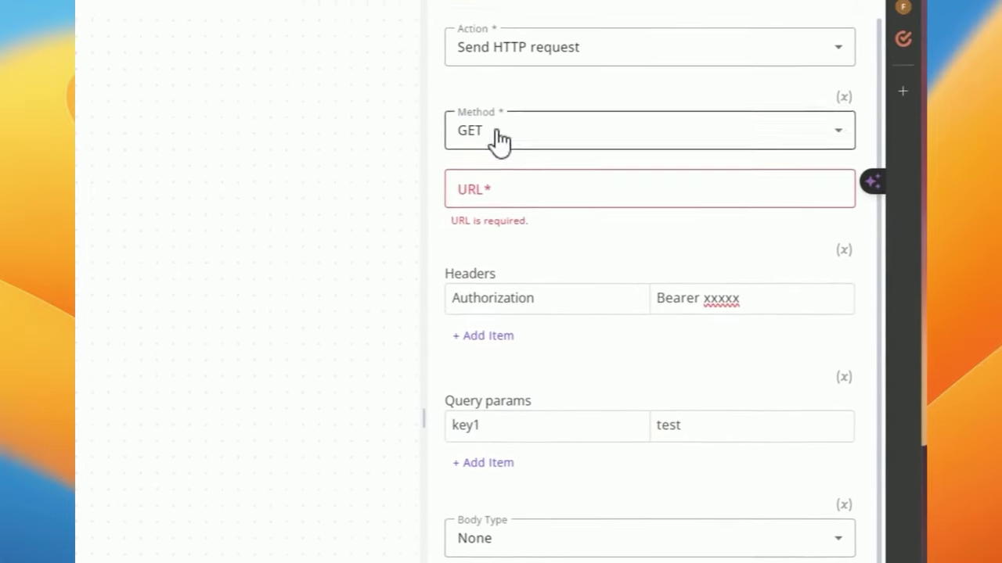
left_click(501, 141)
left_click(483, 260)
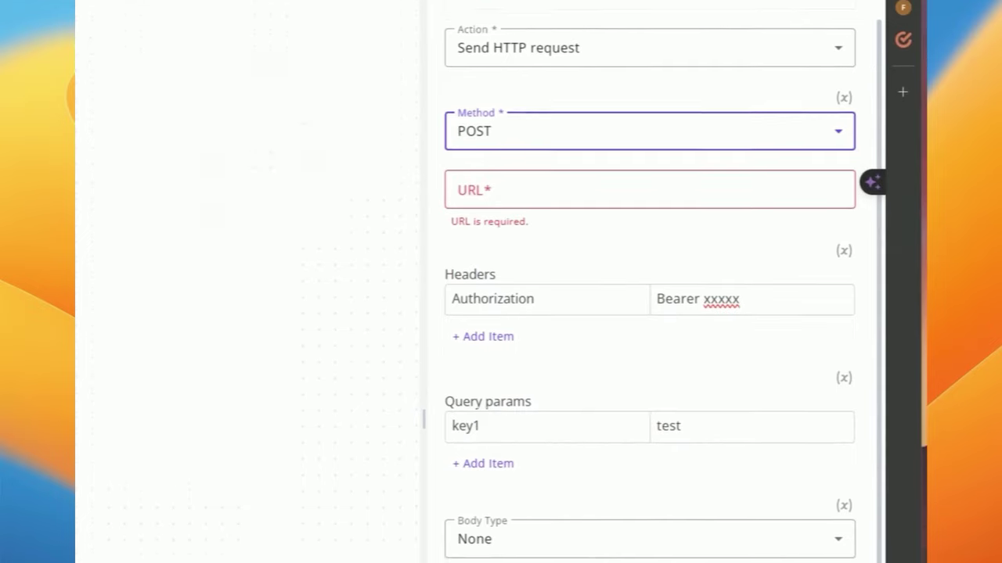
Set the request Body Type to JSON and click into the body editor
scroll(476, 447, "down", 3)
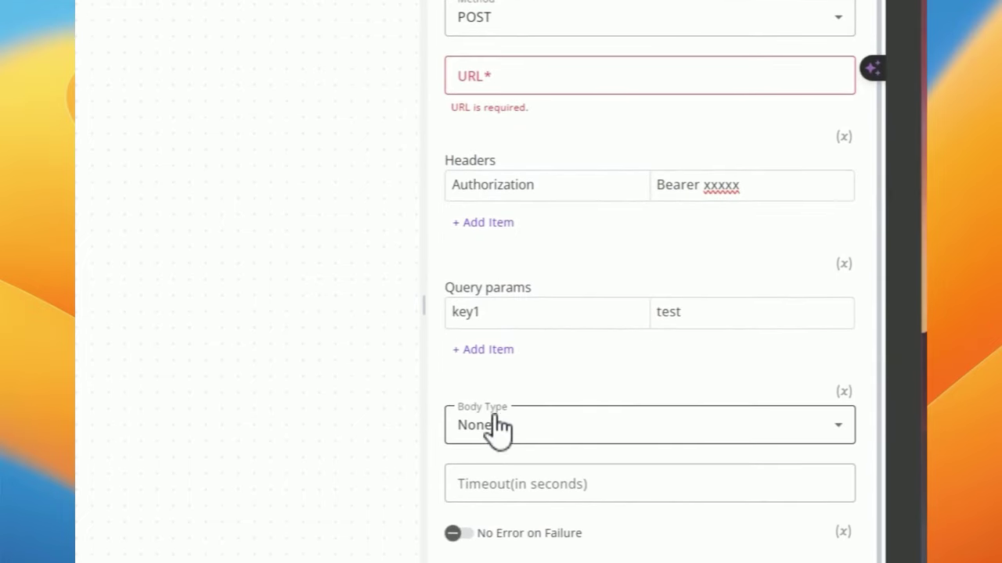
left_click(497, 430)
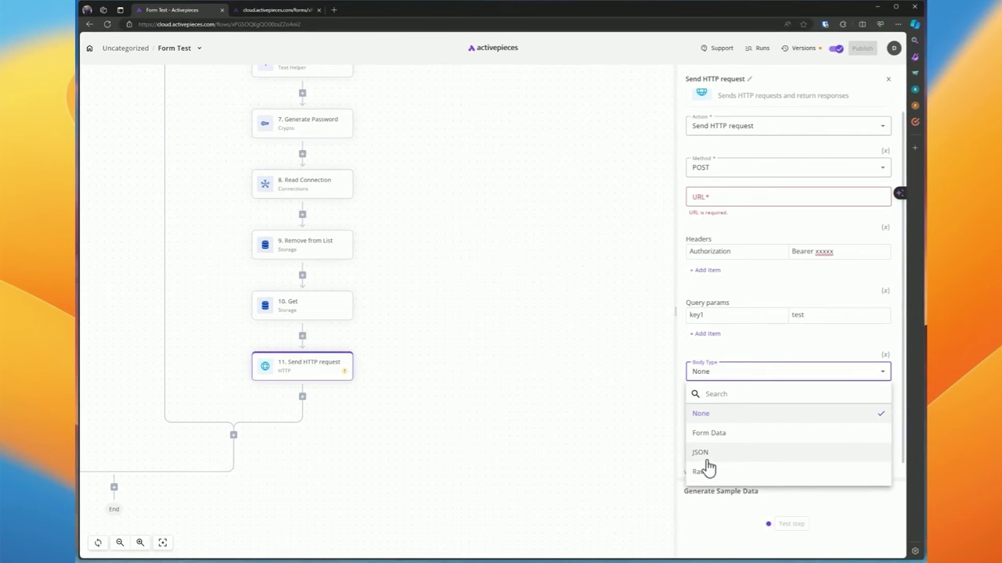
left_click(697, 454)
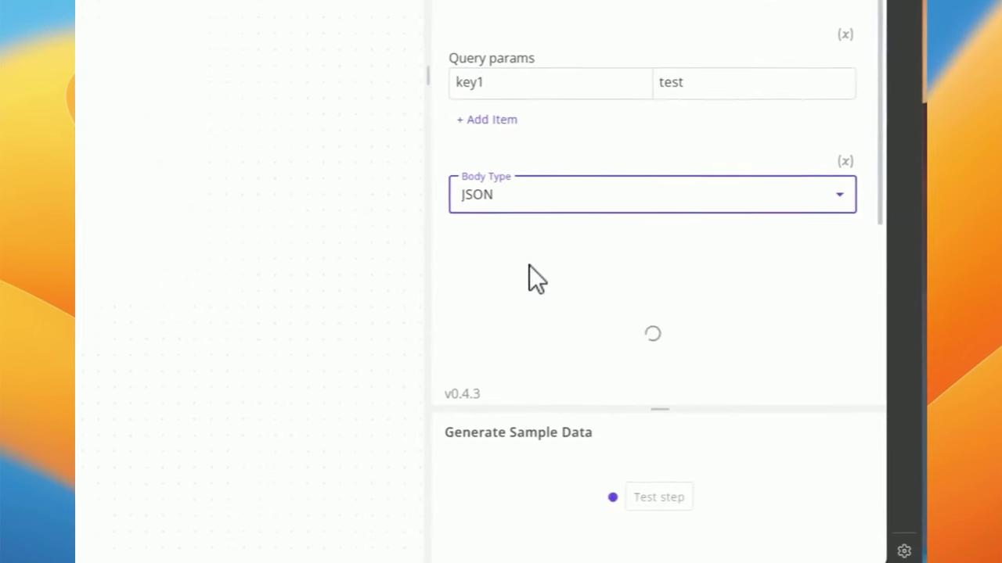
left_click(545, 316)
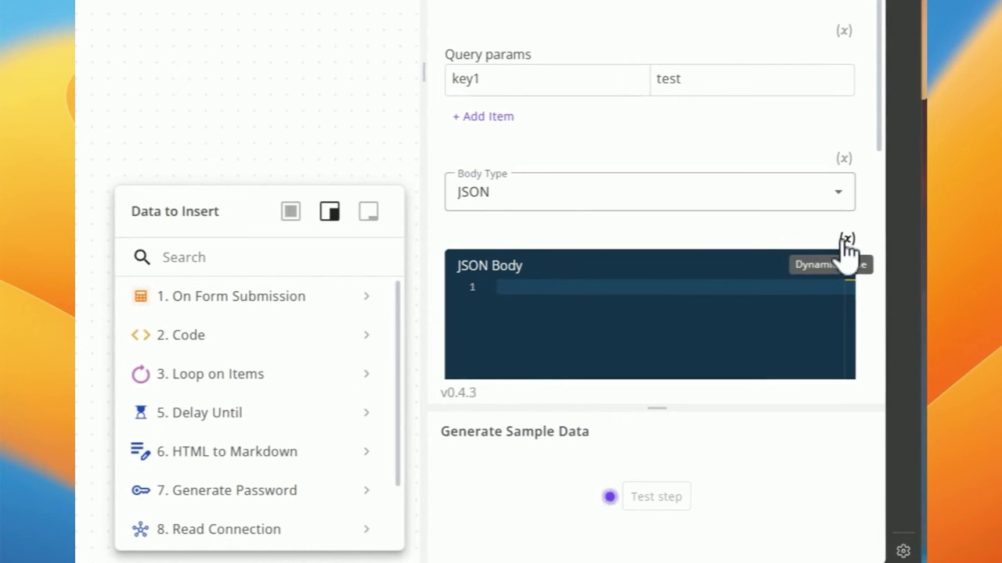
Switch Body Type to Raw and type a small JSON object with a "test" key
left_click(493, 196)
left_click(485, 393)
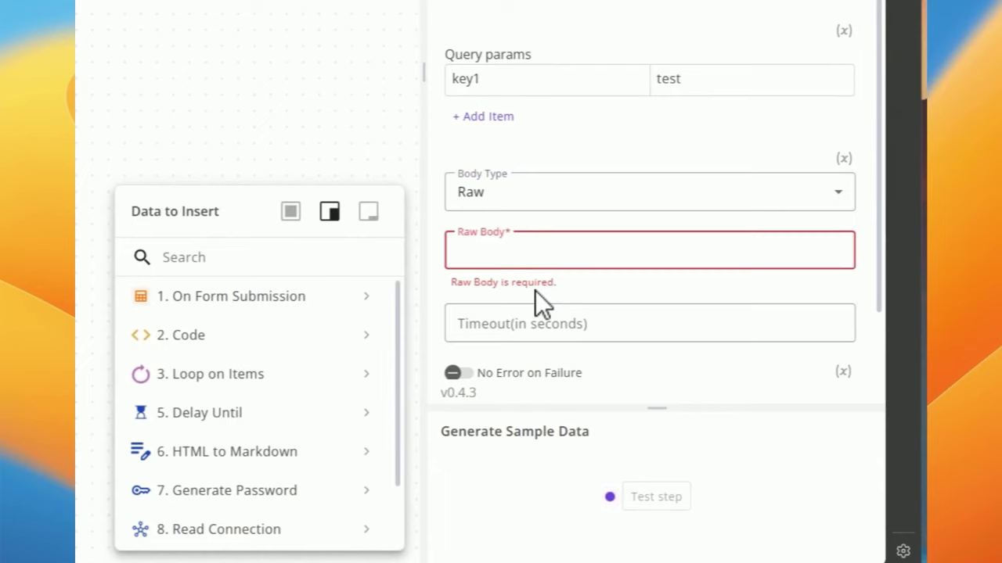
type("{")
key("Return")
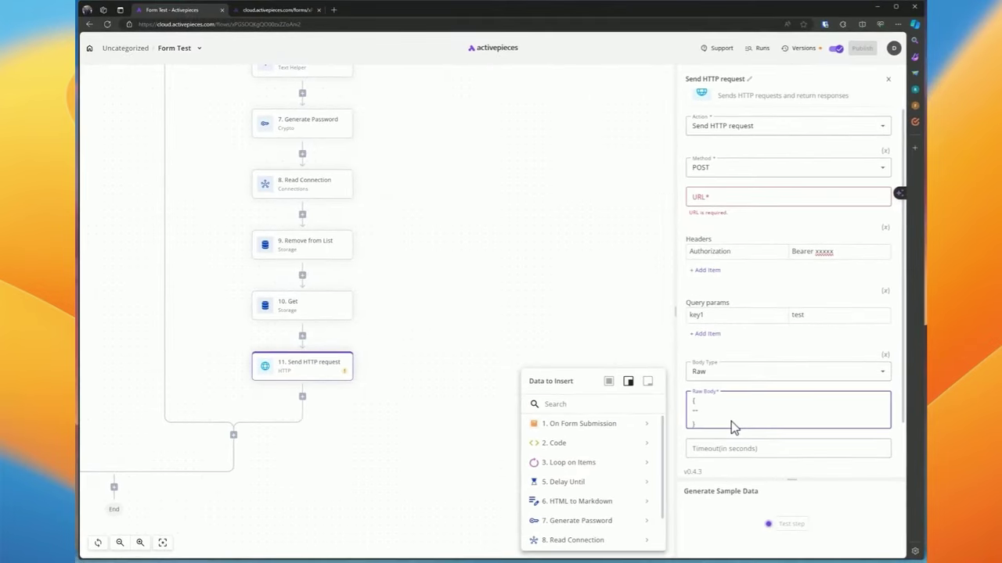
type("\"test\": \"dennis")
double_click(727, 412)
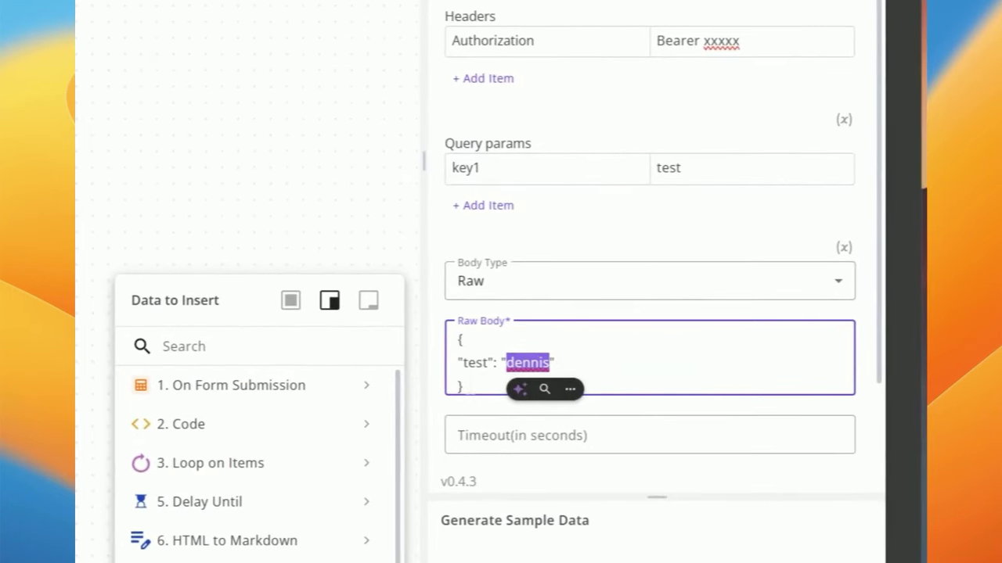
key("ctrl+a")
Change the request Body Type to Form Data
left_click(496, 291)
left_click(496, 405)
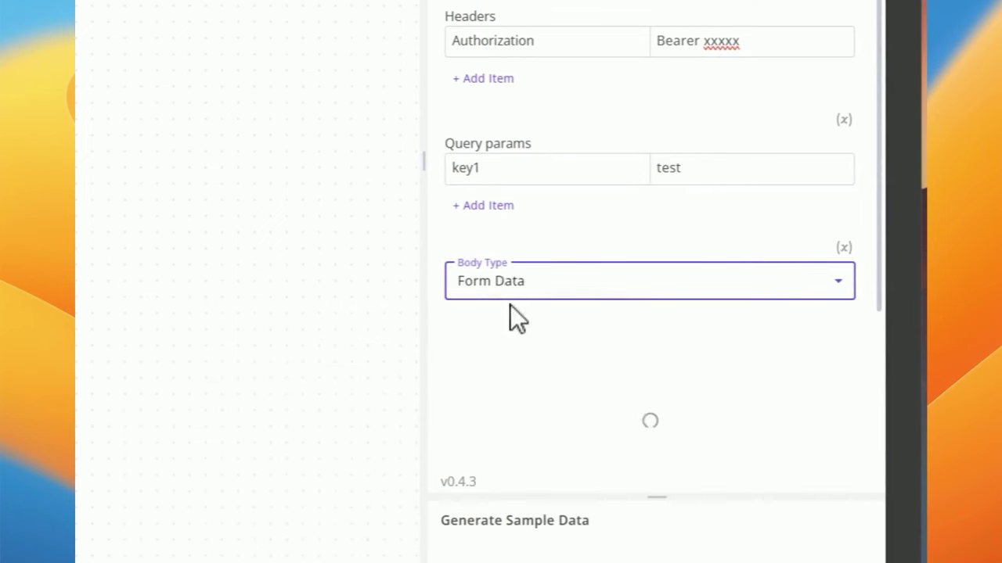
left_click(502, 282)
left_click(502, 281)
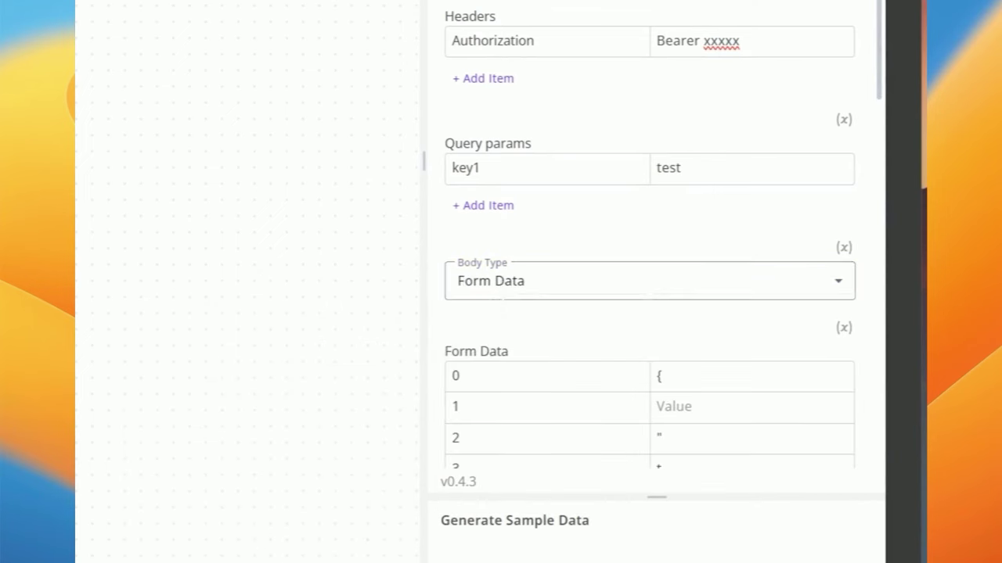
scroll(501, 278, "down", 10)
scroll(493, 155, "up", 8)
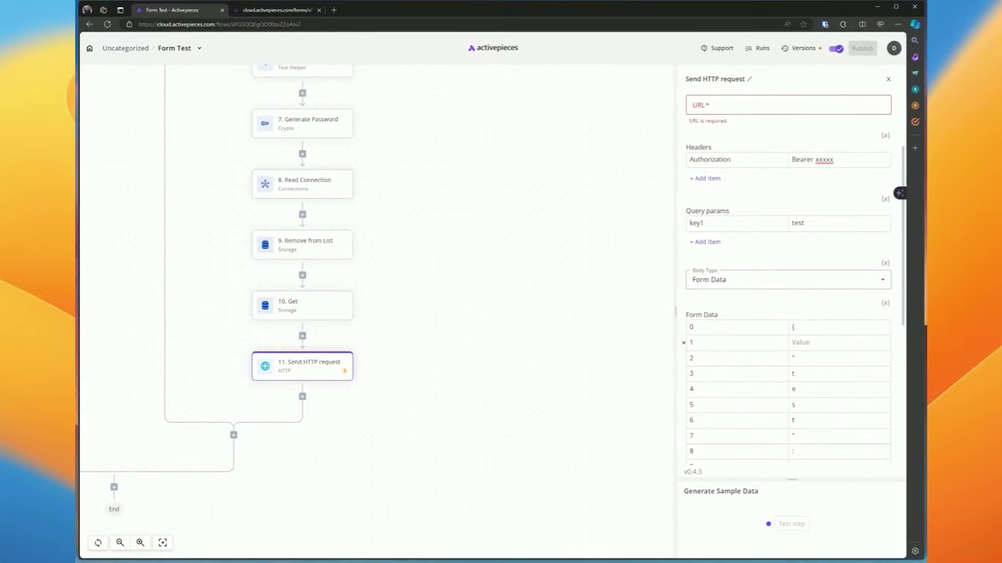
scroll(689, 340, "down", 5)
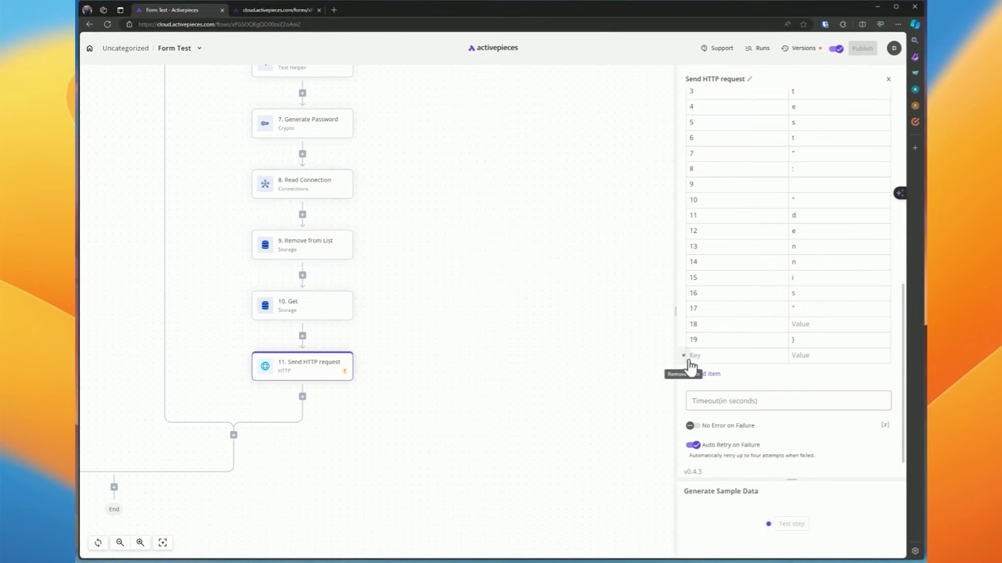
Delete the generated Form Data rows with their remove icons
left_click(685, 357)
left_click(684, 357)
left_click(684, 357)
left_click(685, 356)
left_click(684, 357)
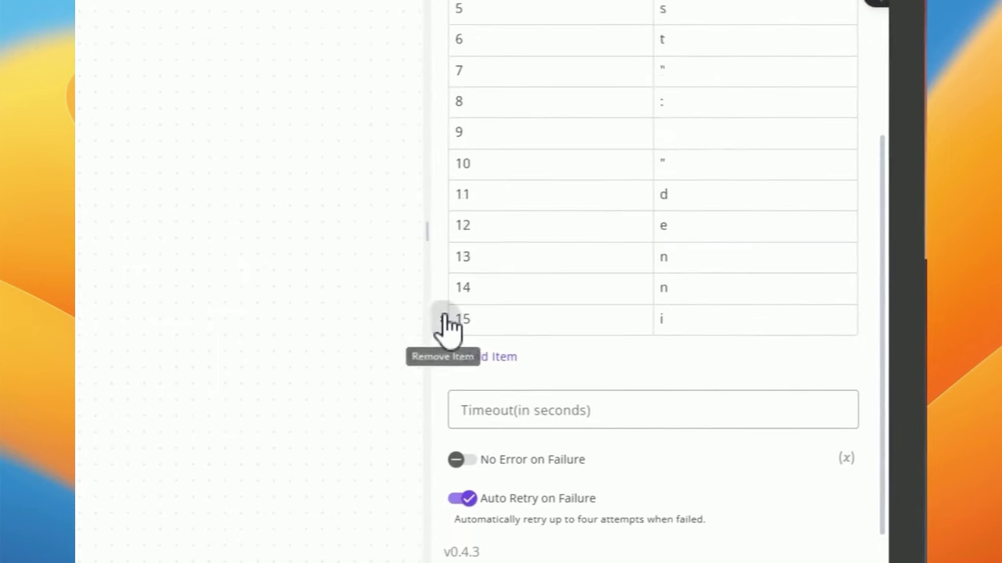
triple_click(450, 324)
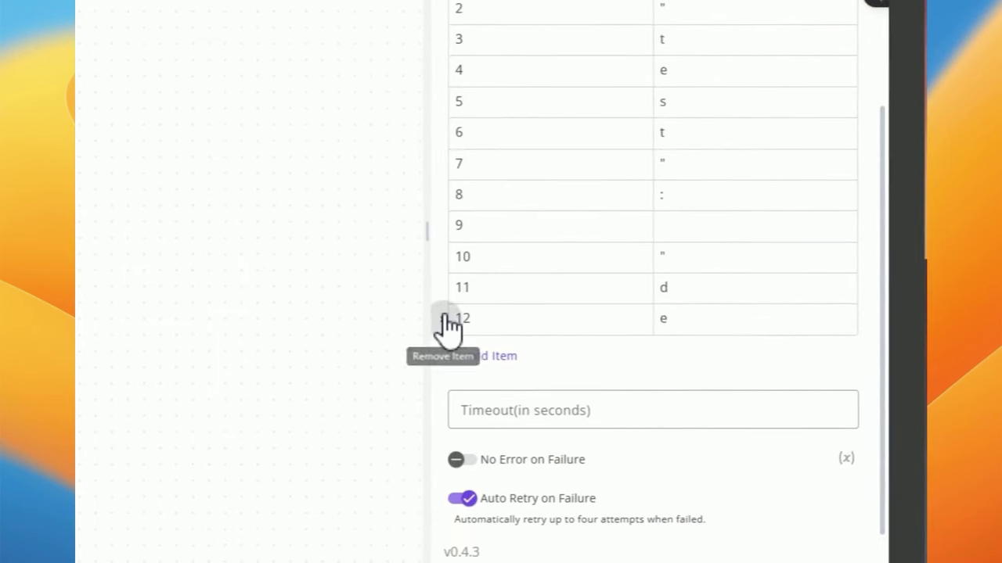
triple_click(450, 325)
triple_click(450, 324)
double_click(450, 325)
triple_click(450, 322)
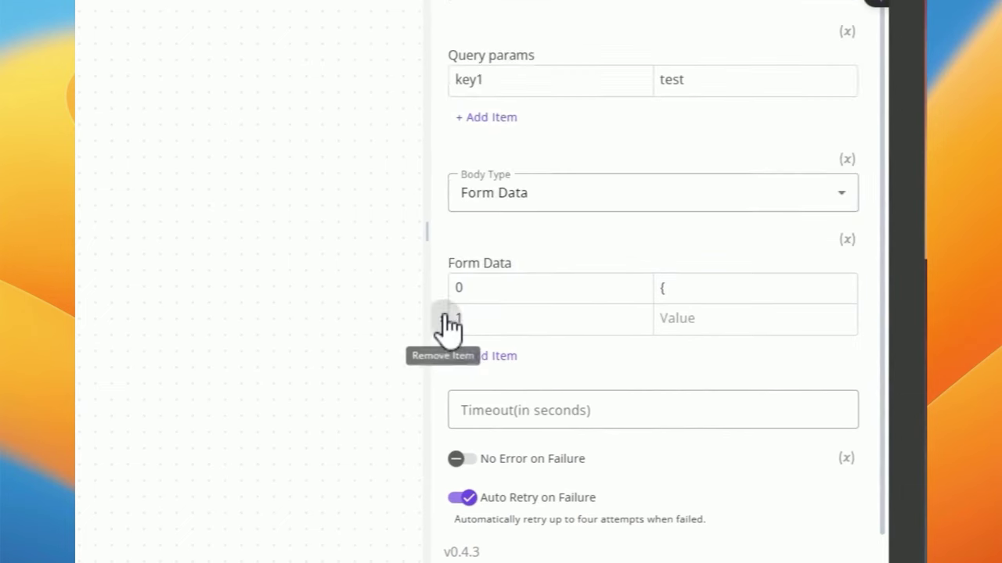
left_click(450, 323)
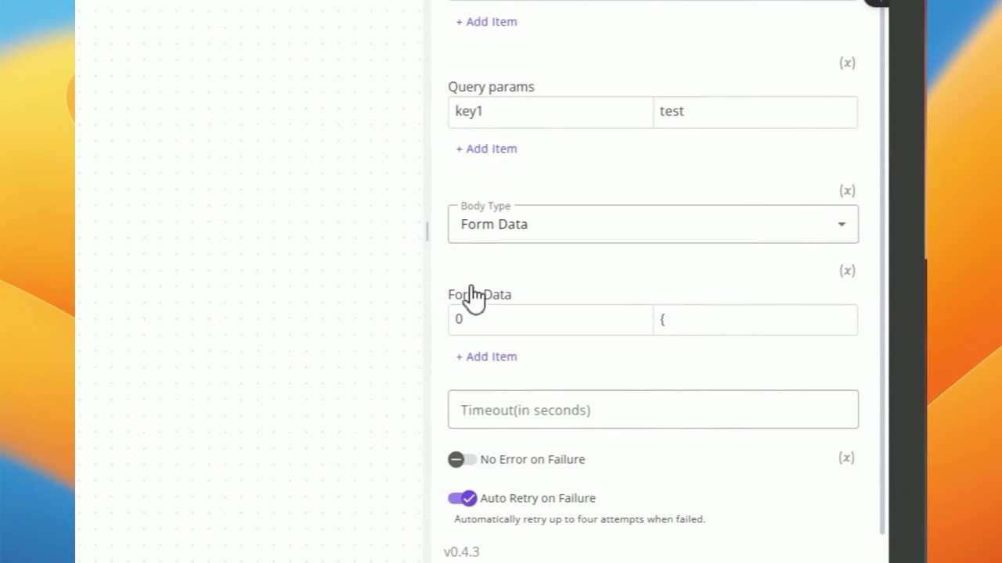
Clear a stray text selection and set the Body Type back to JSON
left_click_drag(458, 296, 530, 286)
left_click(498, 298)
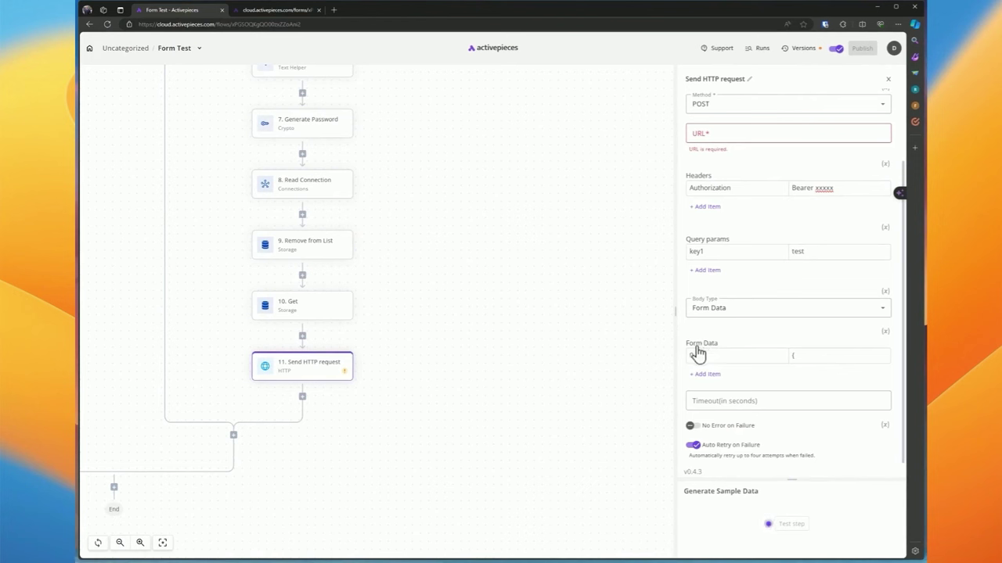
left_click_drag(723, 347, 685, 345)
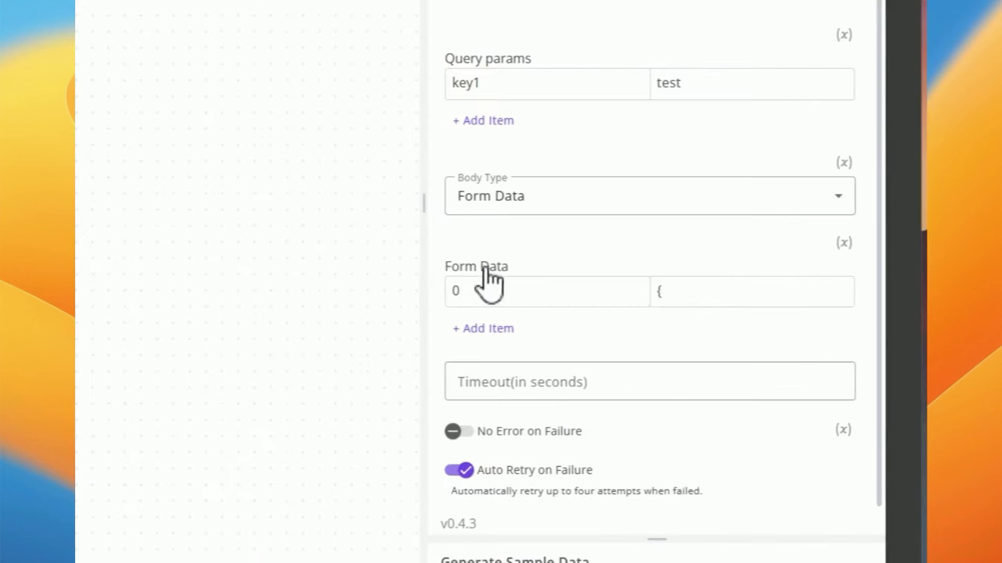
left_click(547, 196)
left_click(505, 374)
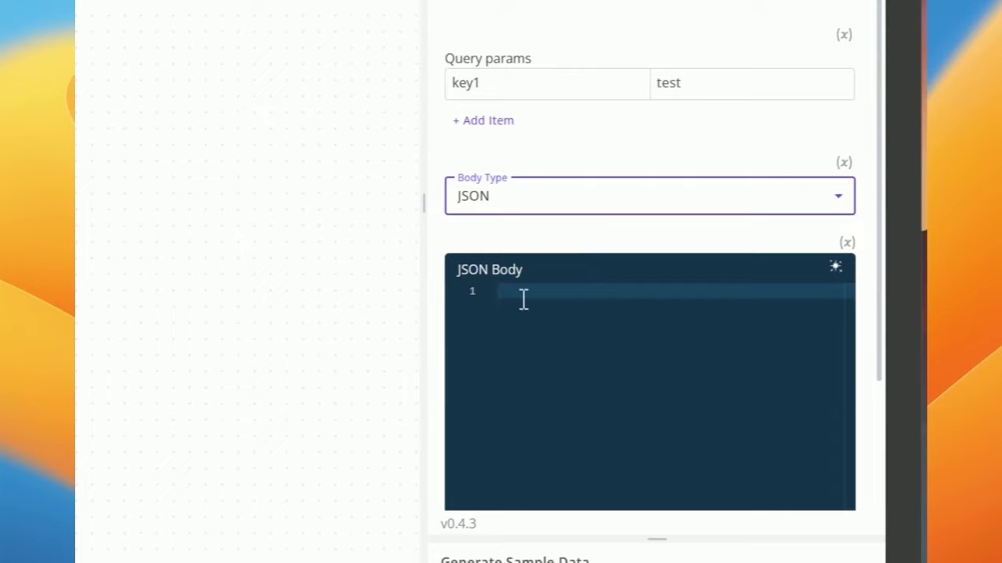
Start the JSON body as {} and review the URL, Authorization header and Query params
left_click(523, 298)
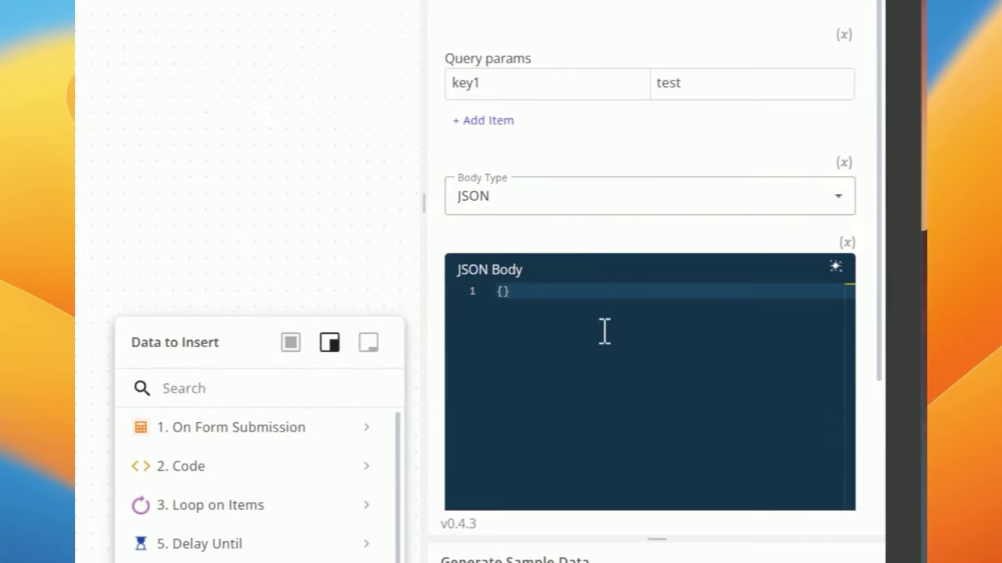
scroll(510, 223, "up", 3)
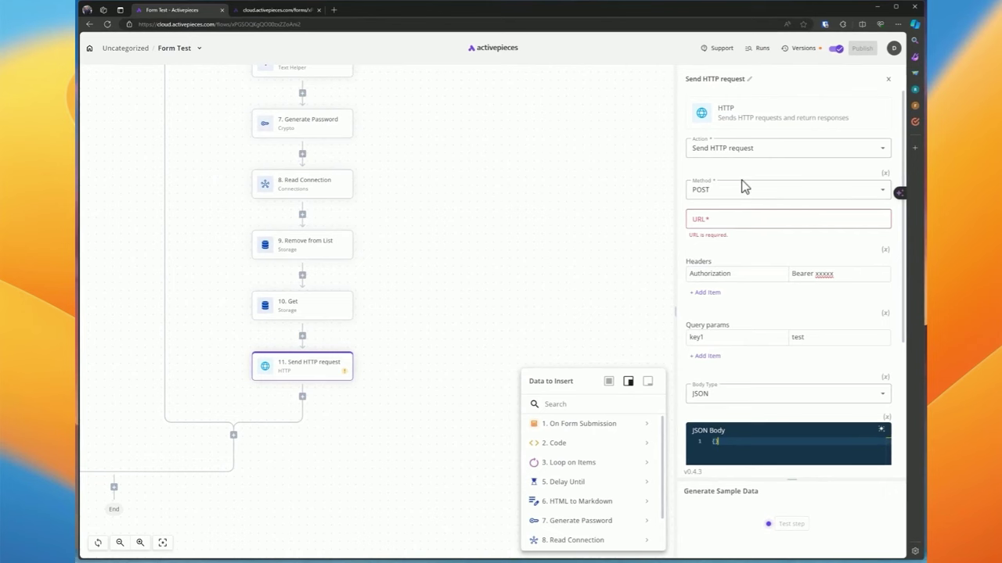
left_click(731, 216)
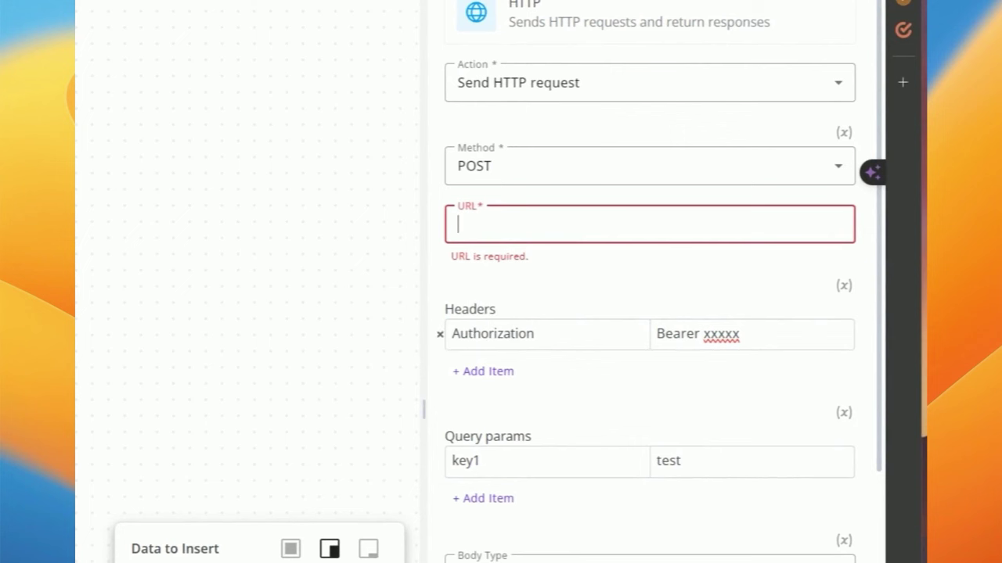
left_click_drag(740, 334, 587, 364)
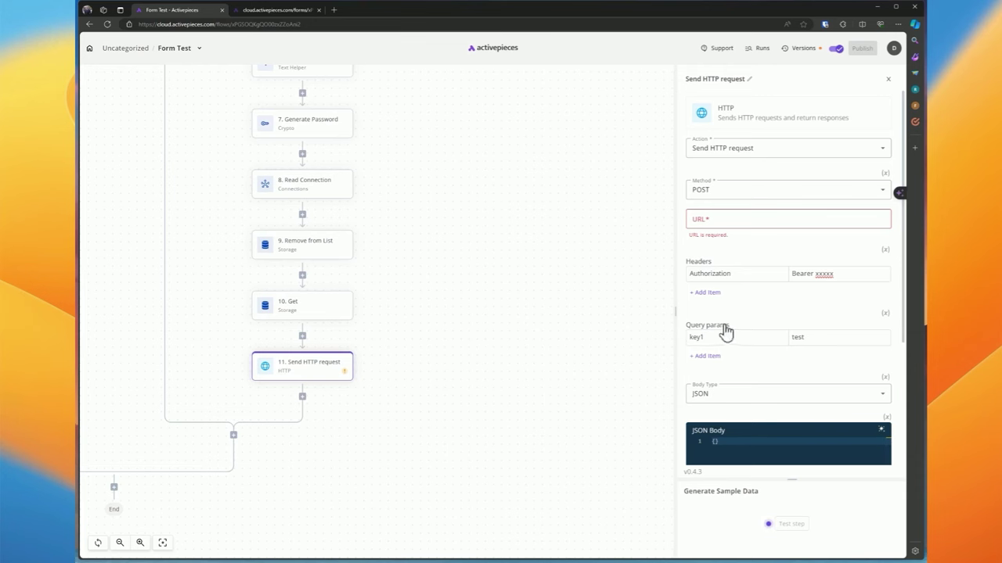
double_click(716, 325)
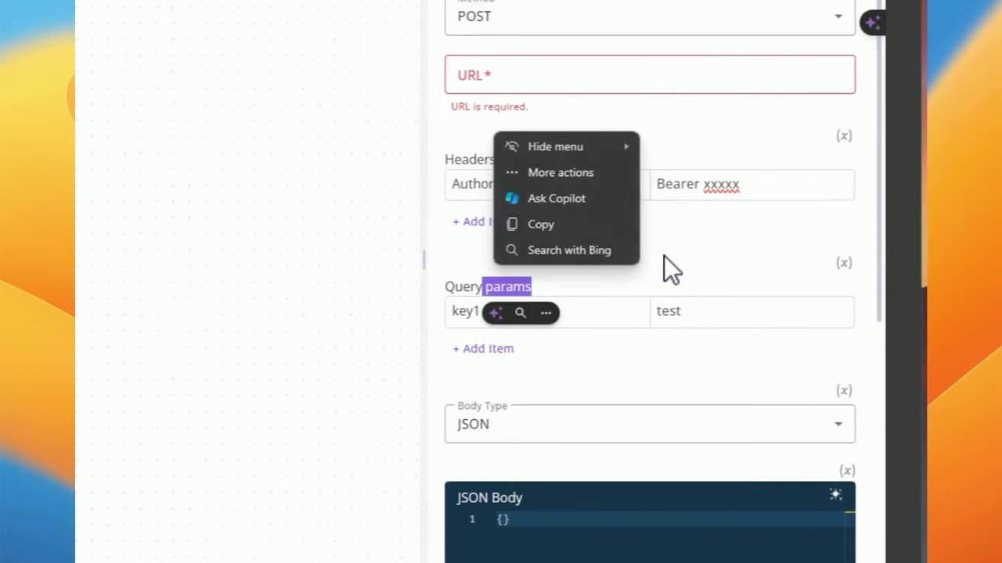
left_click(591, 319)
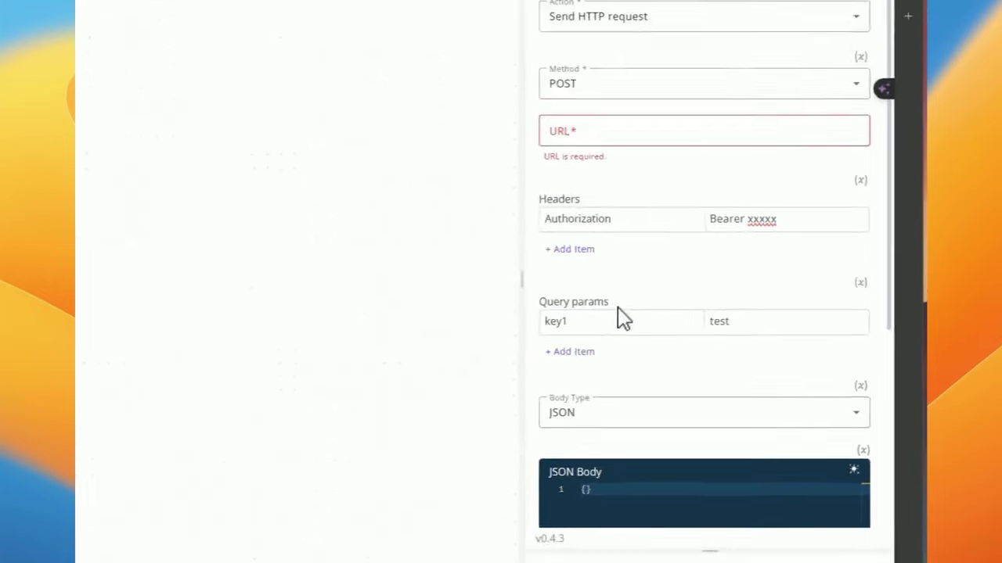
left_click_drag(608, 302, 550, 304)
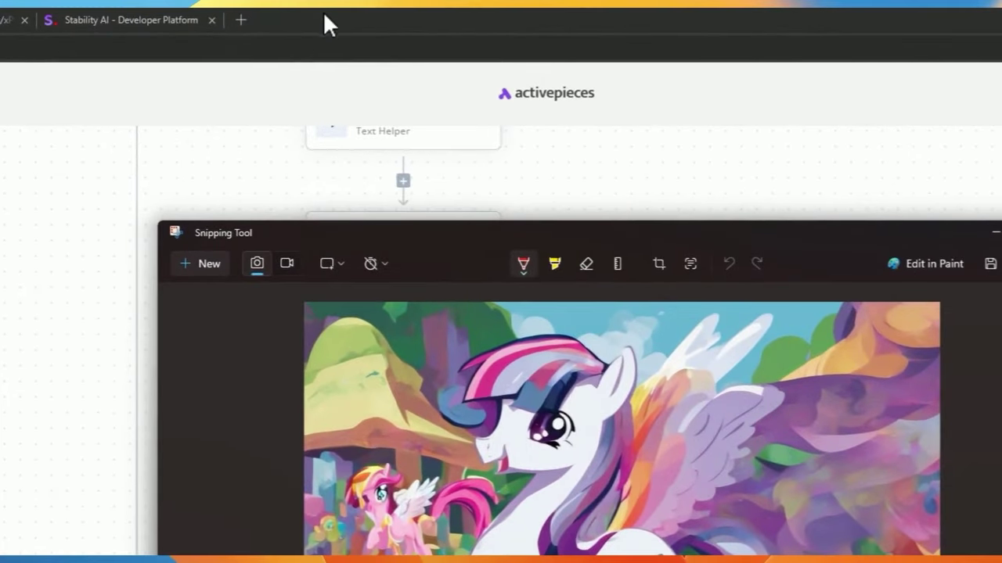
Open Text to Image step 12 and scroll to its two generated pony image outputs
left_click(324, 11)
scroll(442, 528, "down", 3)
scroll(452, 452, "down", 3)
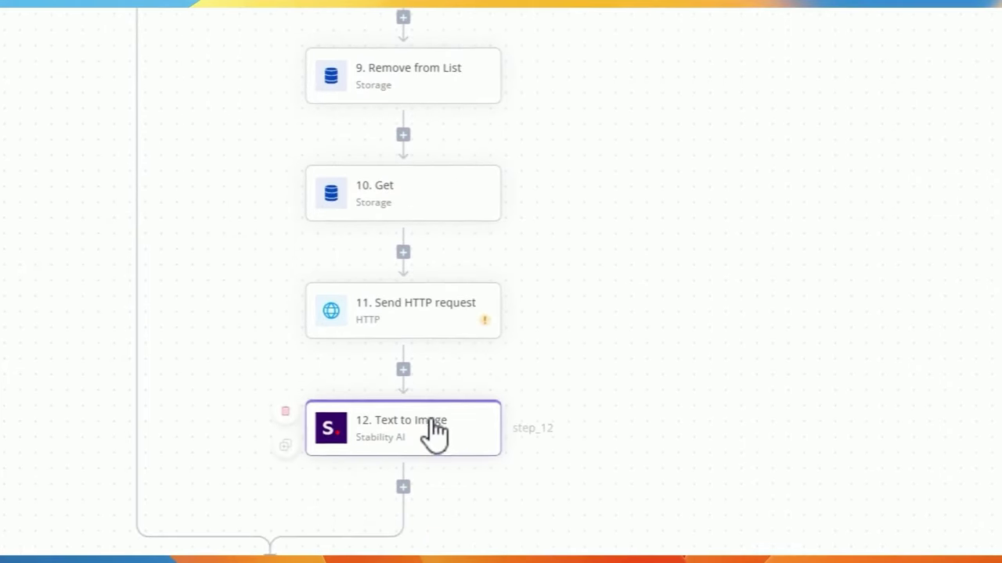
left_click(436, 433)
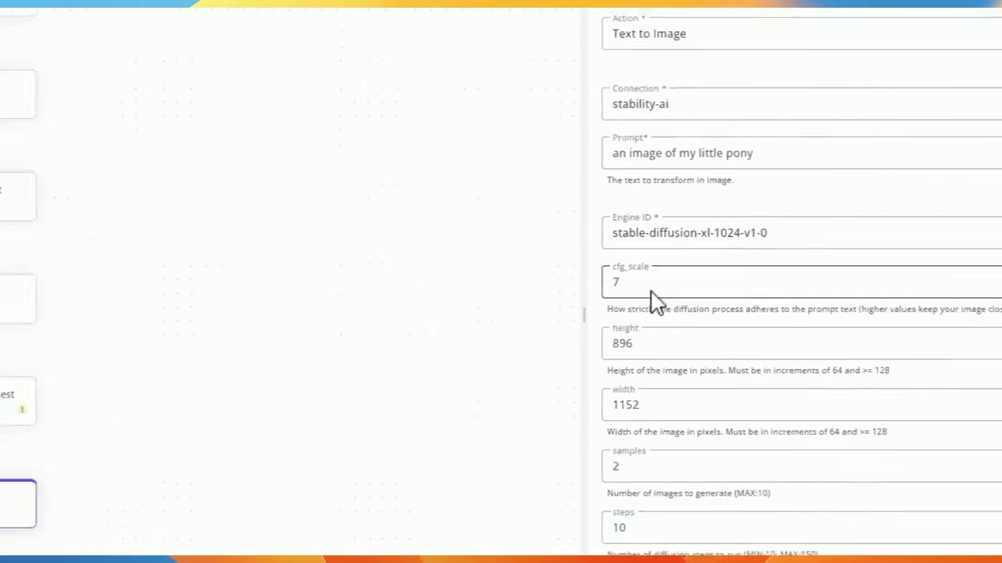
scroll(650, 302, "down", 3)
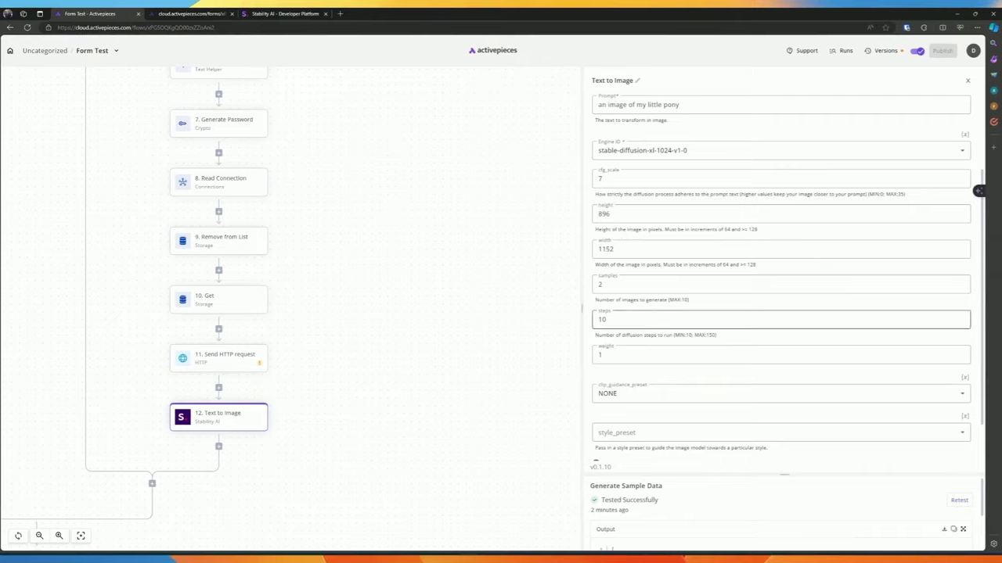
scroll(618, 231, "down", 1)
left_click(617, 271)
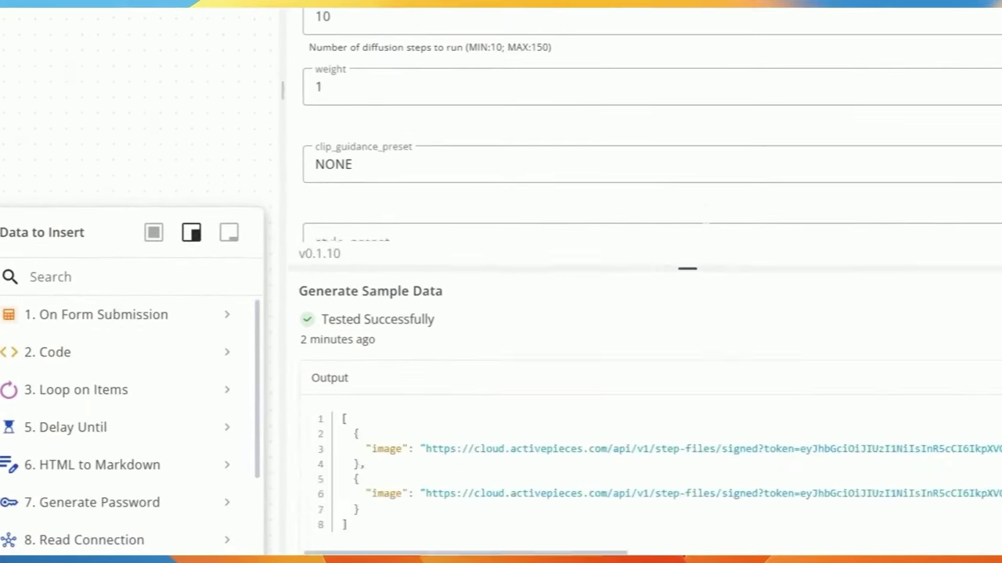
left_click(384, 209)
scroll(383, 187, "up", 3)
scroll(383, 157, "down", 1)
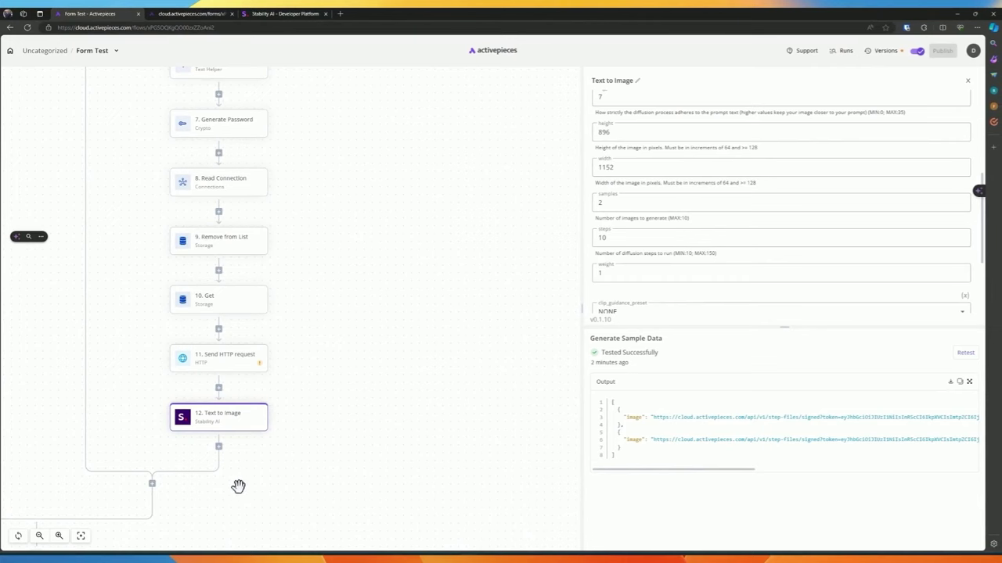
Add an Image Helper step after Text to Image using the Image to Base64 action
left_click(219, 446)
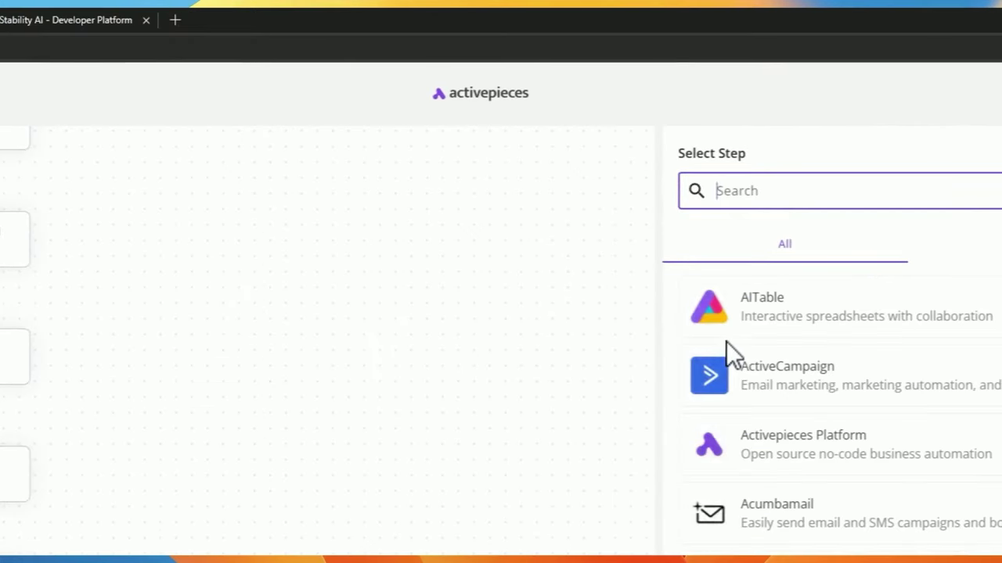
type("image hel")
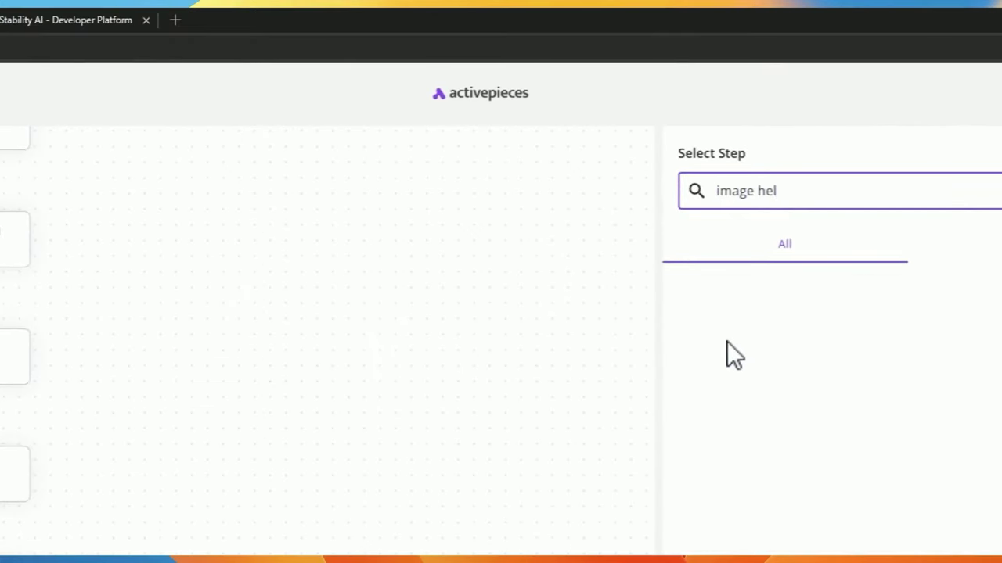
left_click(760, 296)
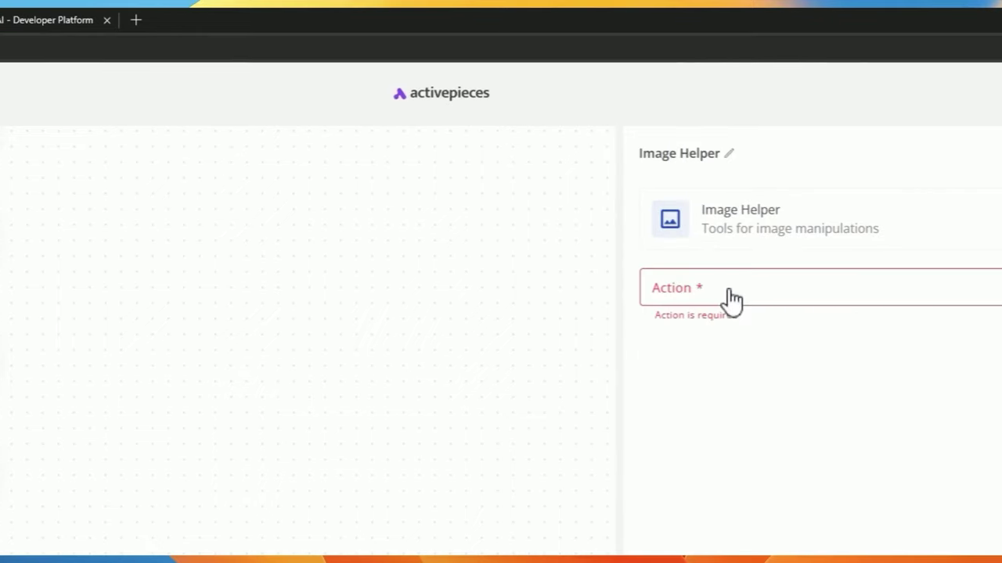
left_click(732, 297)
left_click(748, 360)
Fill the Image field with the first Text to Image output, 12. Text to Image 0 image
left_click(718, 157)
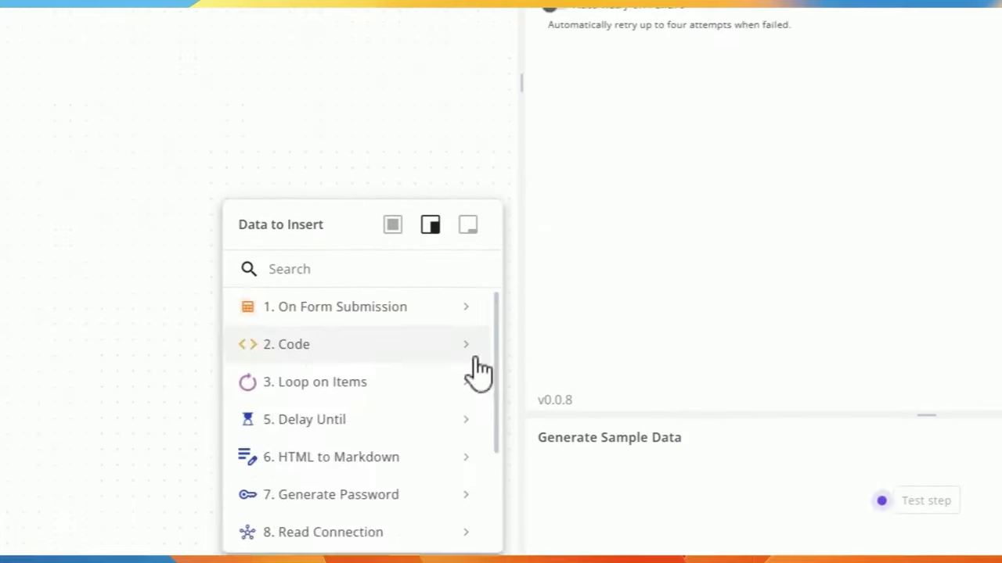
scroll(478, 369, "down", 3)
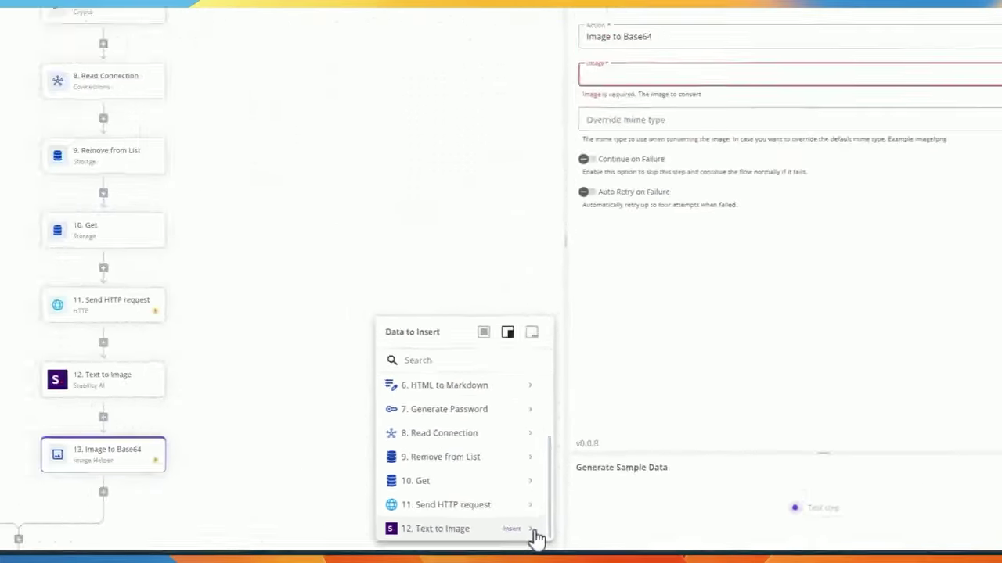
left_click(533, 530)
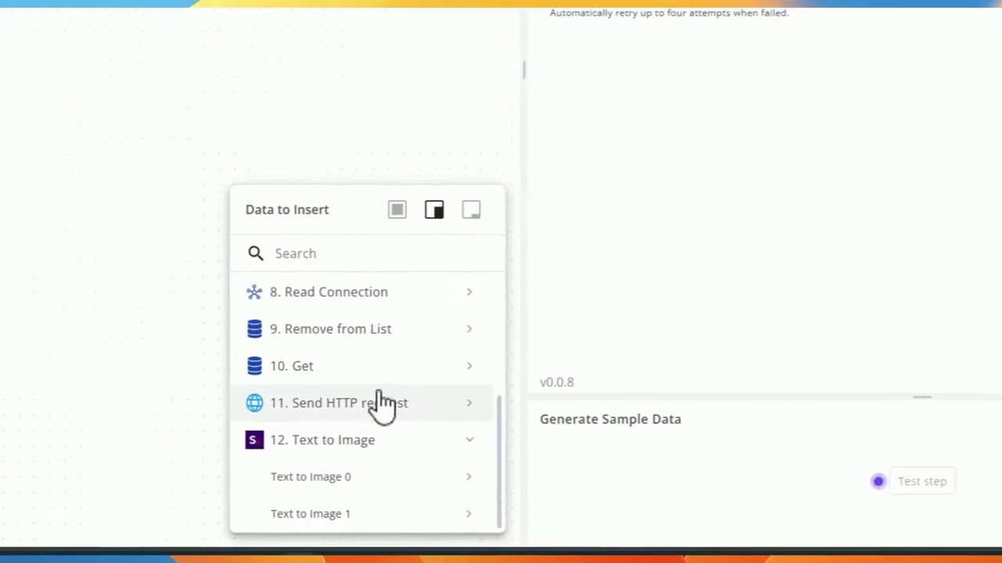
left_click(347, 476)
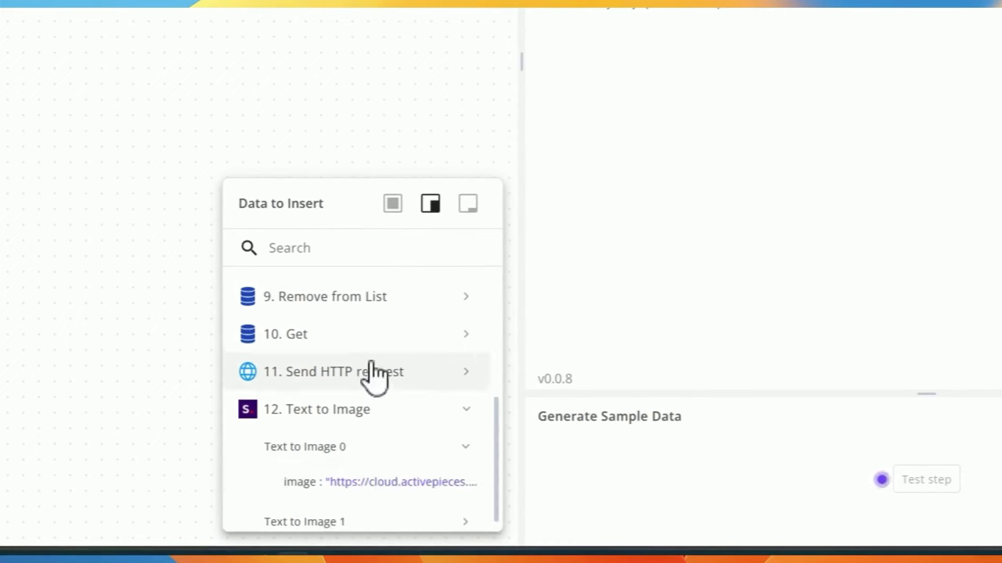
left_click(365, 481)
left_click(630, 174)
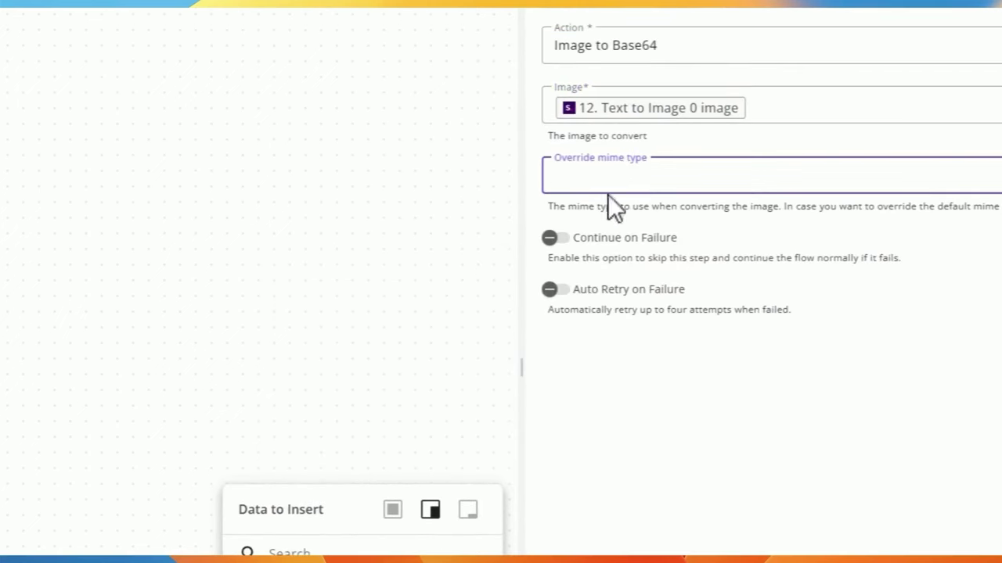
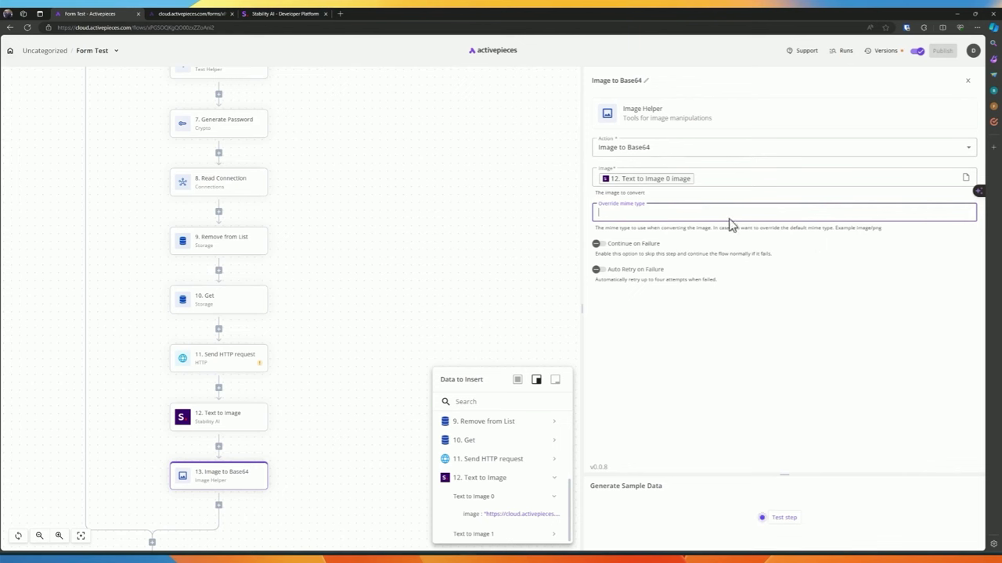
Edit the Override mime type and run a first test of the Image to Base64 step
type("image")
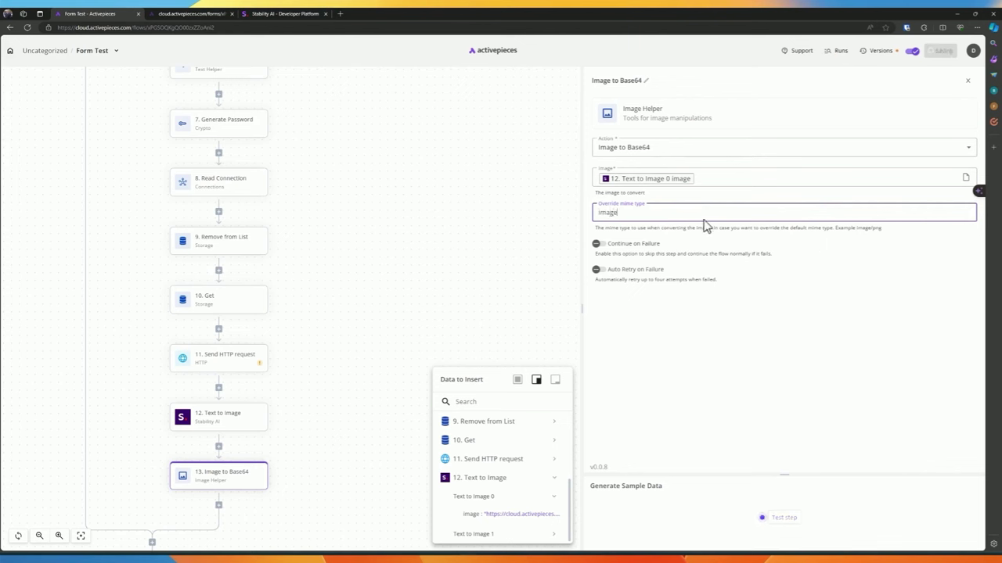
key("BackSpace")
key("BackSpace")
key("BackSpace")
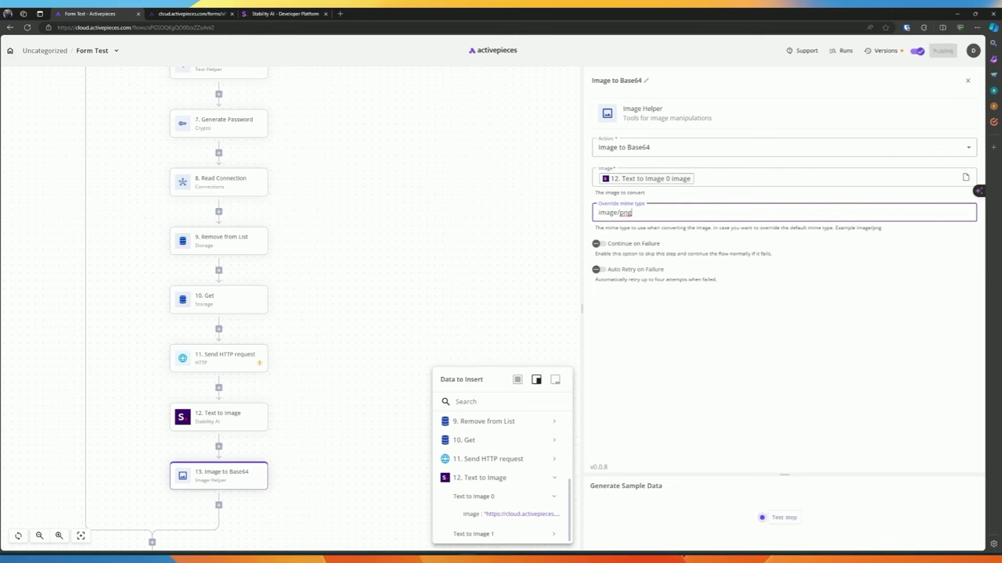
key("BackSpace")
left_click(778, 520)
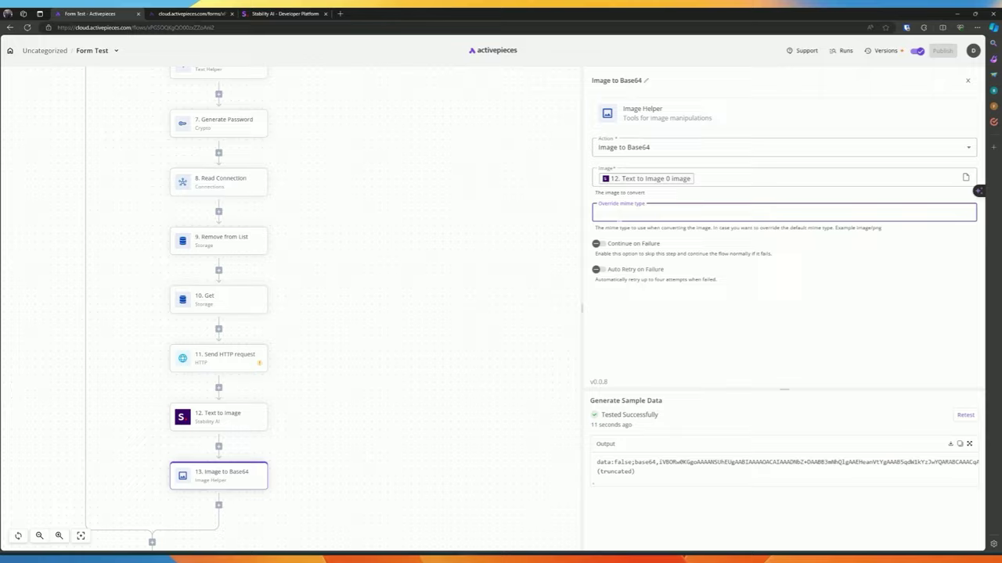
left_click_drag(613, 462, 641, 462)
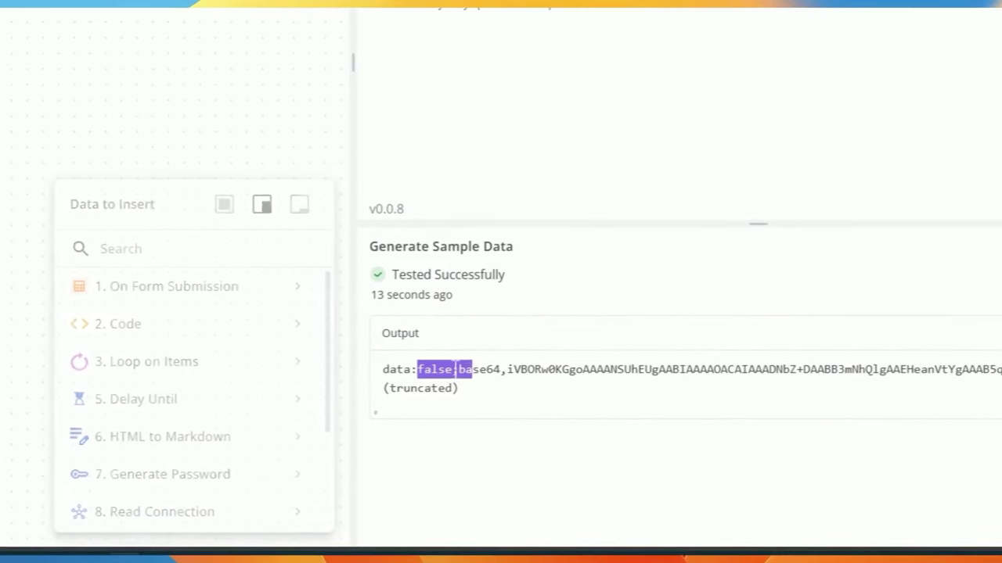
left_click_drag(457, 369, 454, 369)
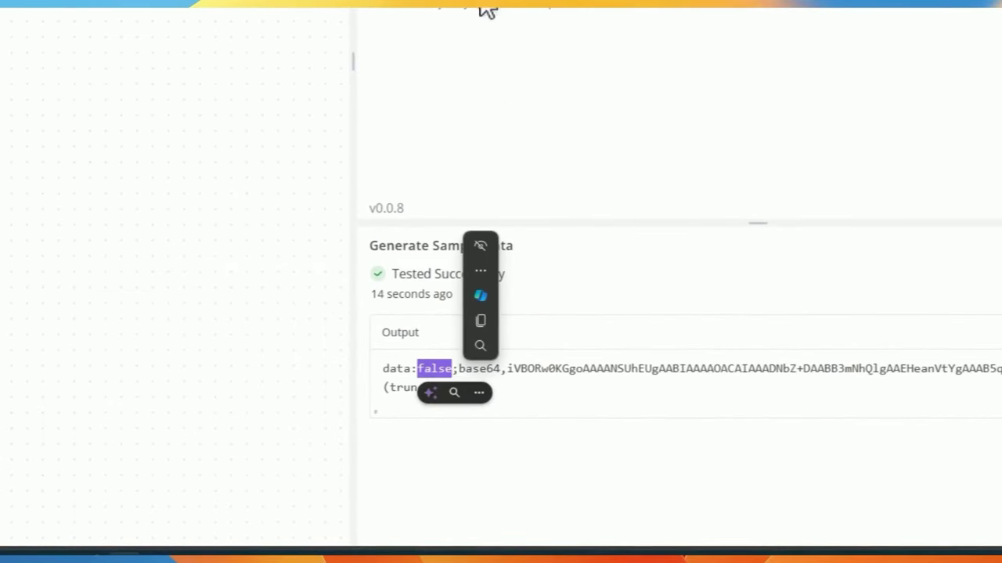
Set the mime type to image/png and retest so output starts with data:image/png;base64
left_click(440, 35)
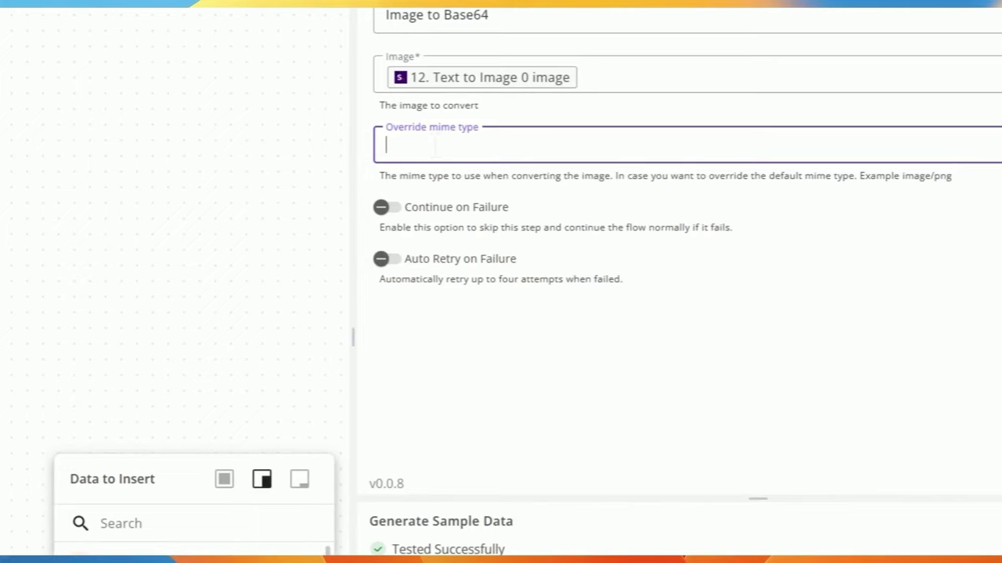
type("image/png")
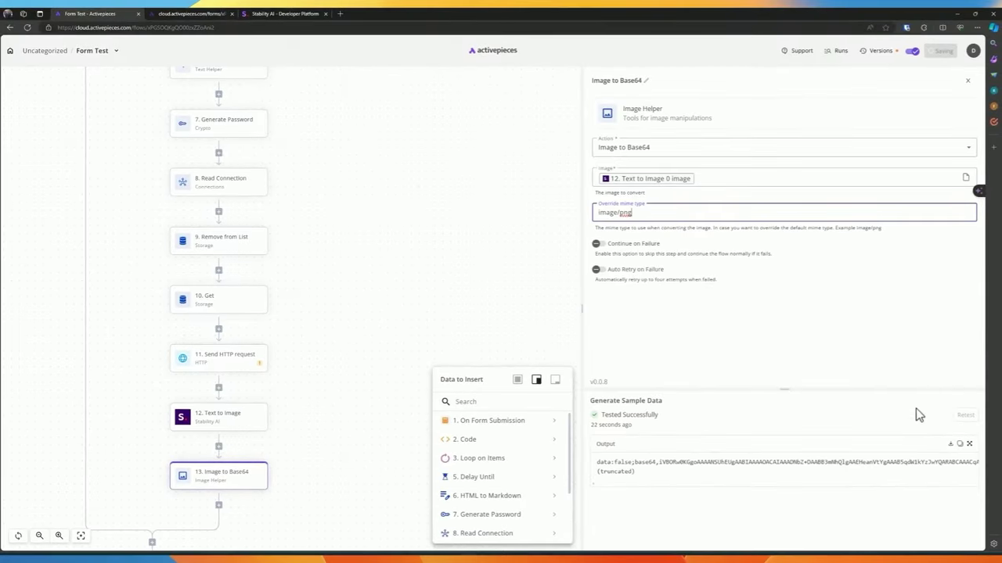
left_click(964, 415)
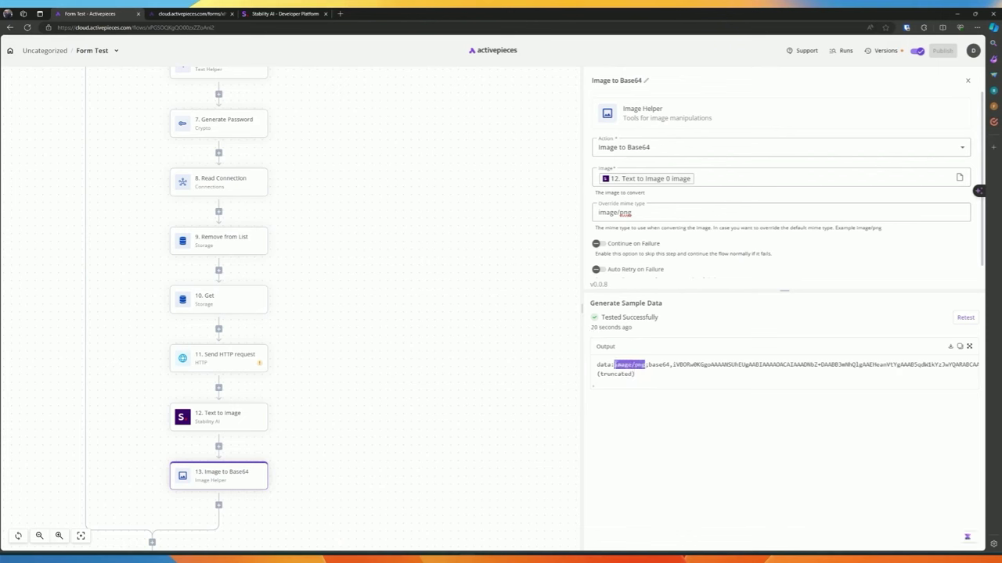
left_click(626, 212)
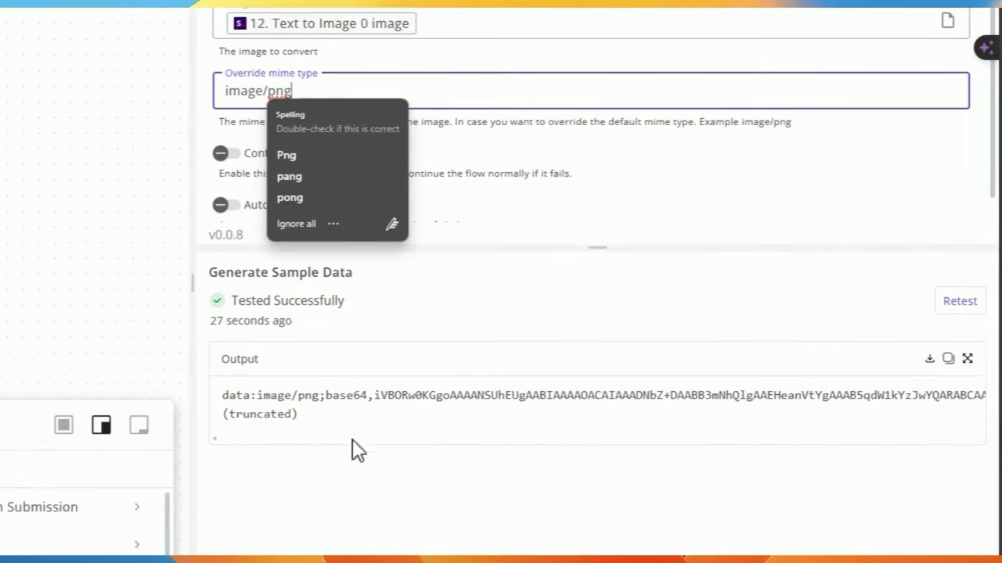
scroll(352, 439, "right", 10)
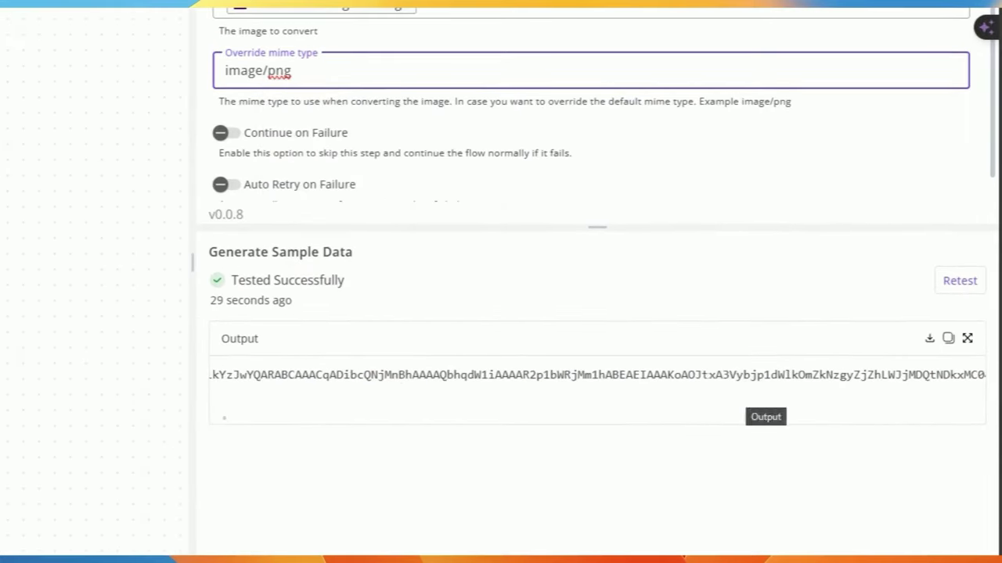
left_click_drag(286, 327, 375, 383)
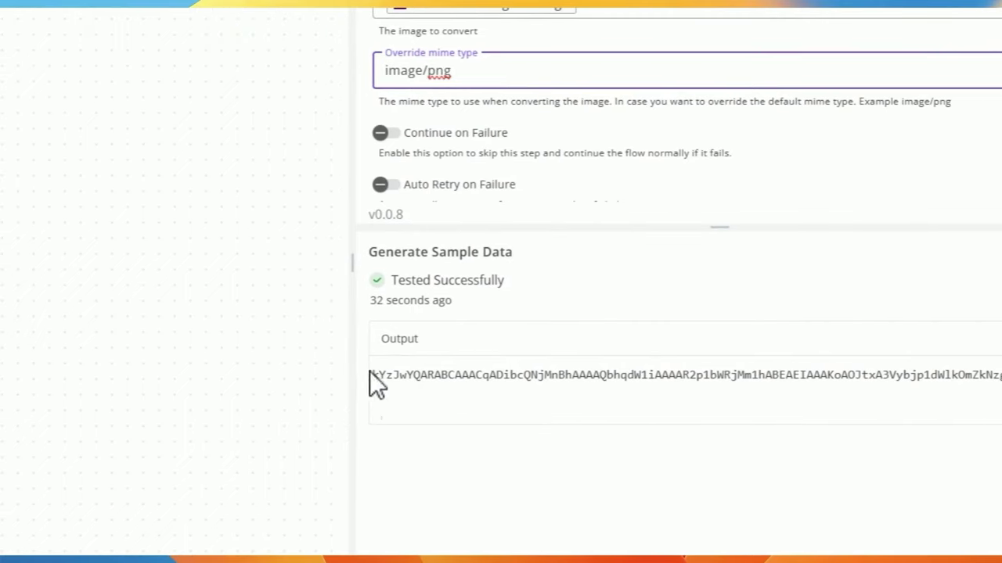
scroll(493, 344, "up", 3)
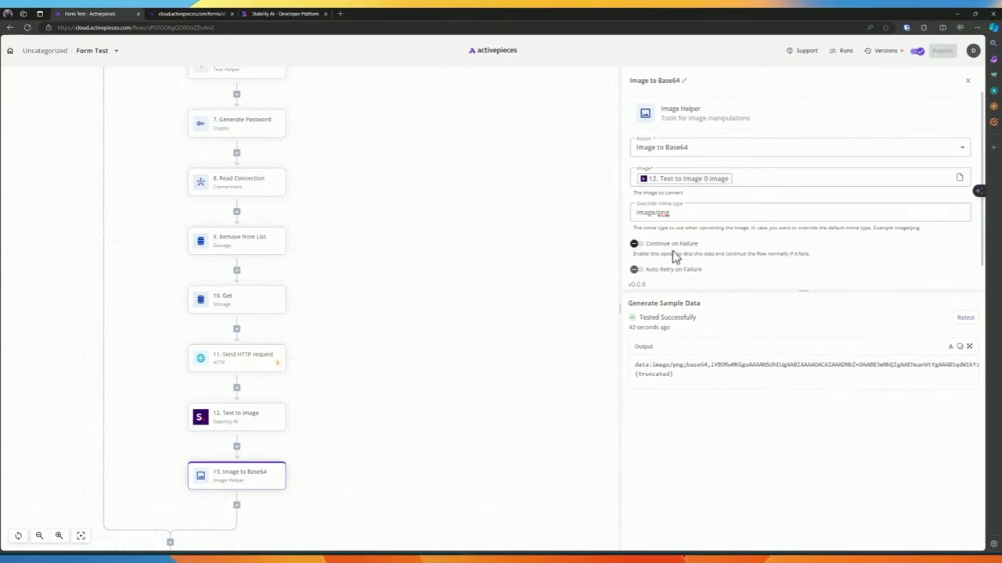
scroll(229, 436, "down", 1)
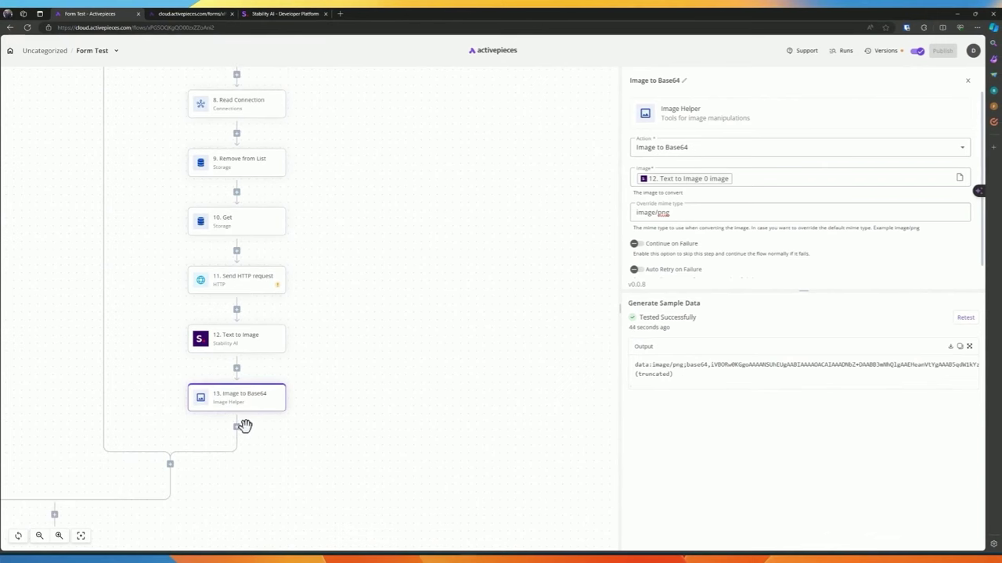
Add a Wordpress Create Post step after the Image to Base64 step
left_click(238, 426)
type("wprd")
key("BackSpace")
key("BackSpace")
key("BackSpace")
type("or")
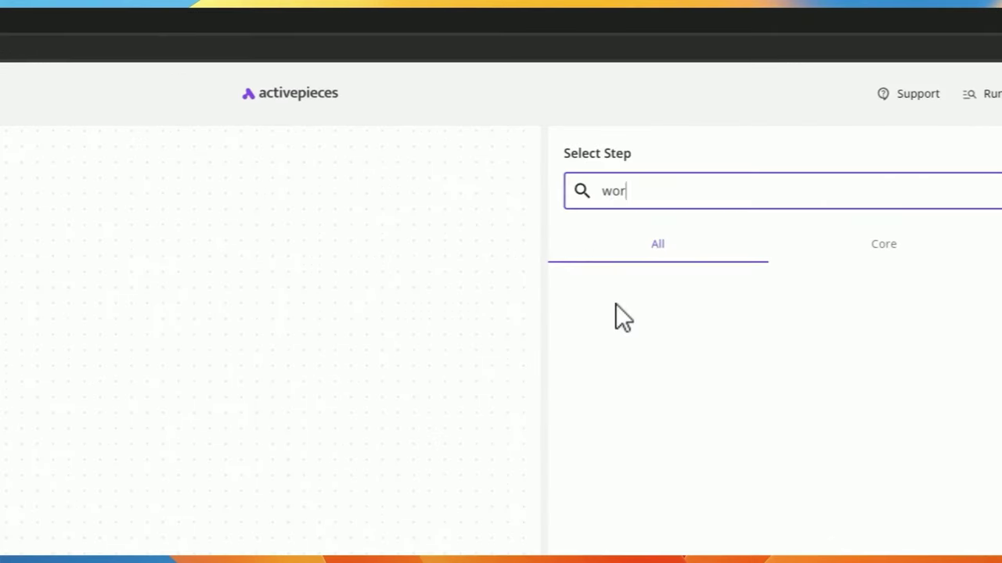
type("d")
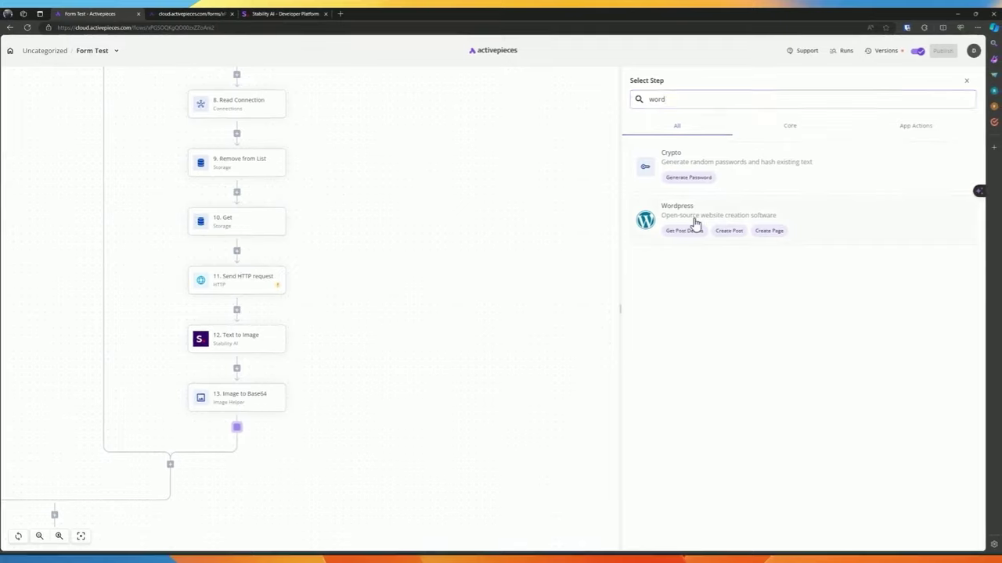
left_click(695, 222)
left_click(658, 148)
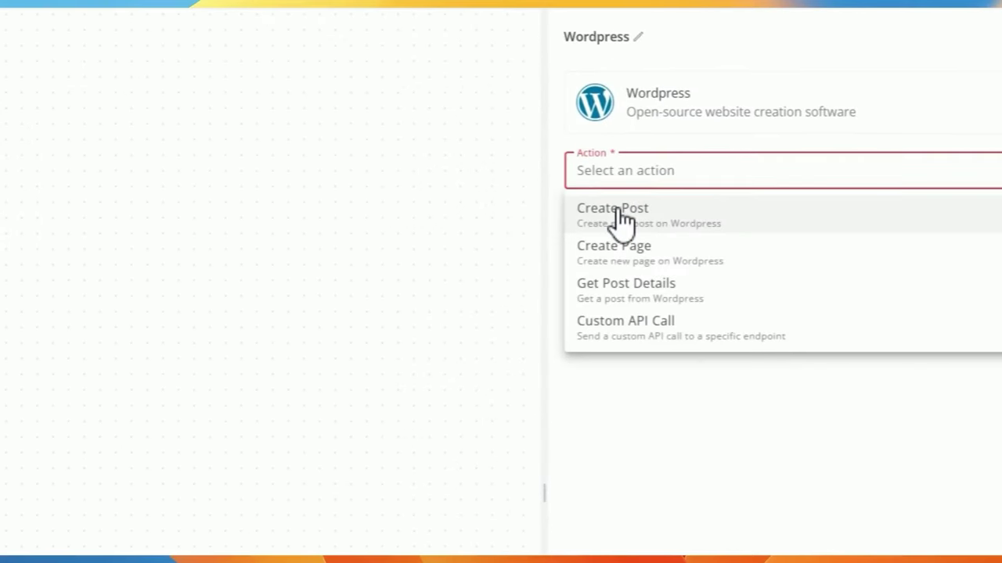
left_click(619, 213)
scroll(636, 377, "down", 3)
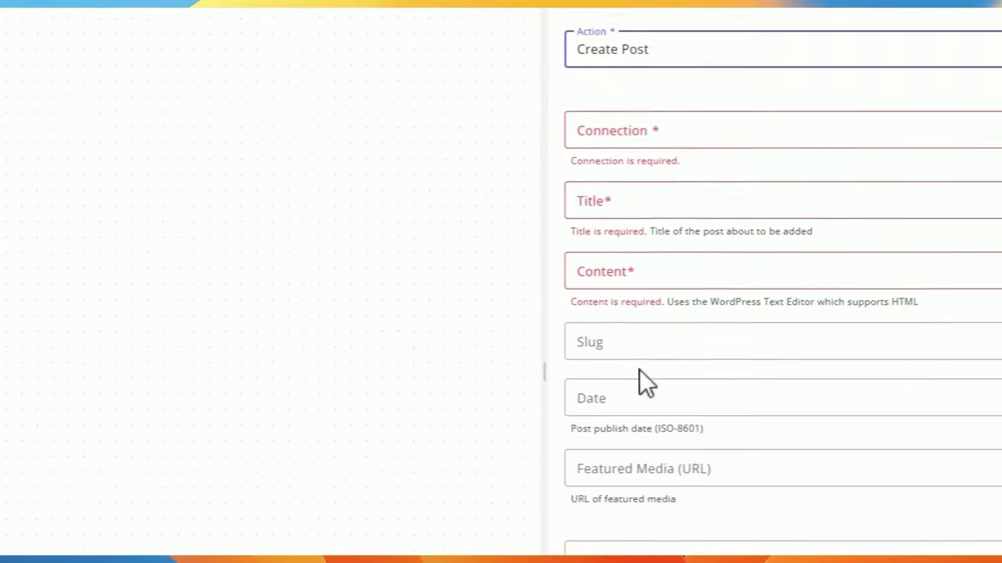
scroll(638, 371, "down", 3)
Fill Featured Media (URL) with the Image to Base64 step's result
left_click(651, 357)
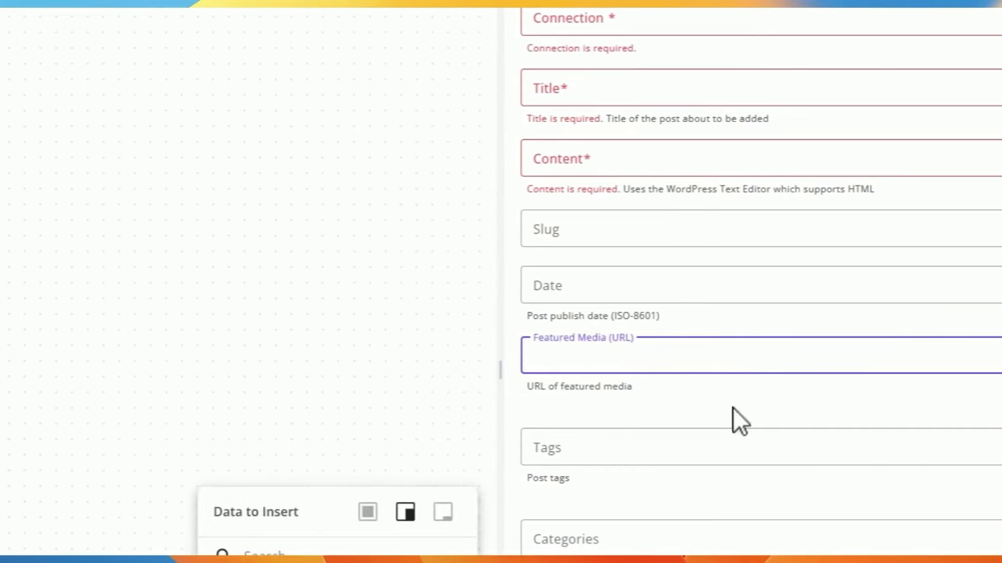
scroll(342, 404, "down", 6)
mouse_move(321, 522)
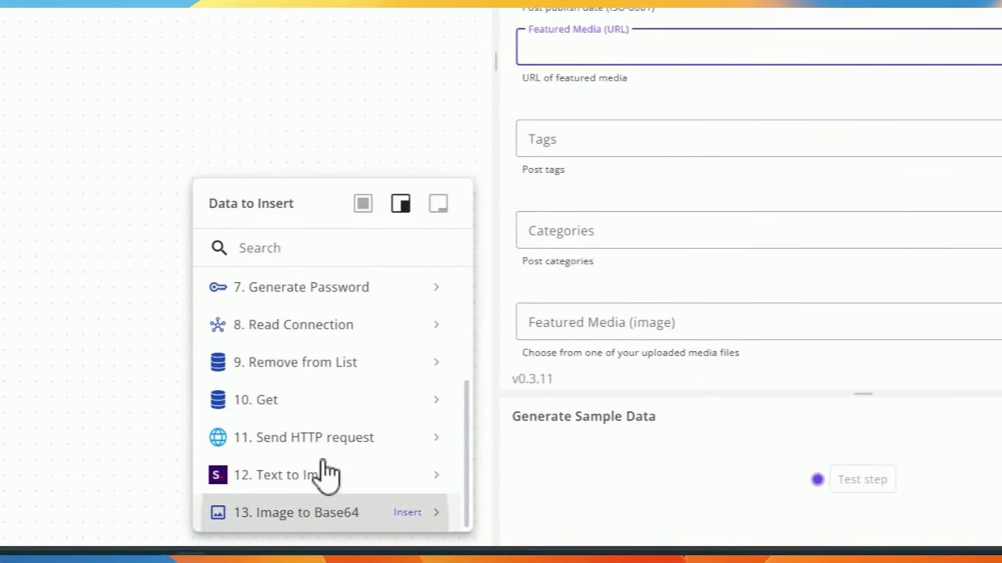
left_click(436, 514)
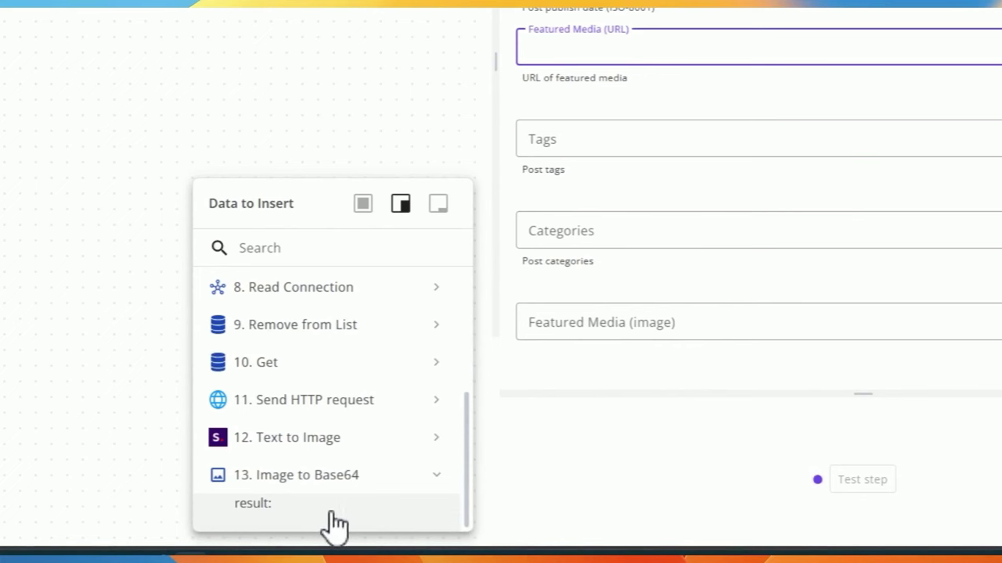
mouse_move(379, 515)
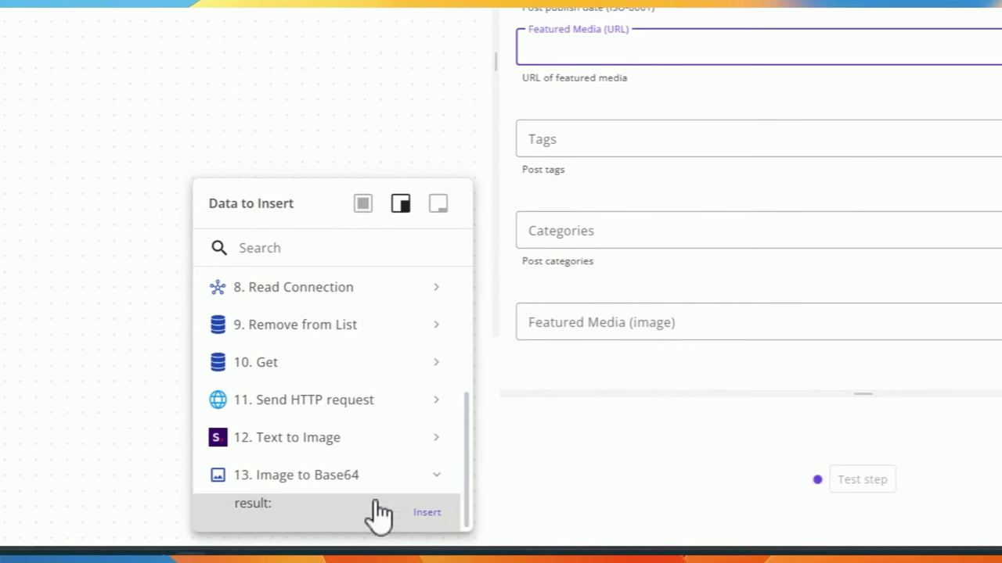
left_click(427, 512)
scroll(648, 212, "up", 3)
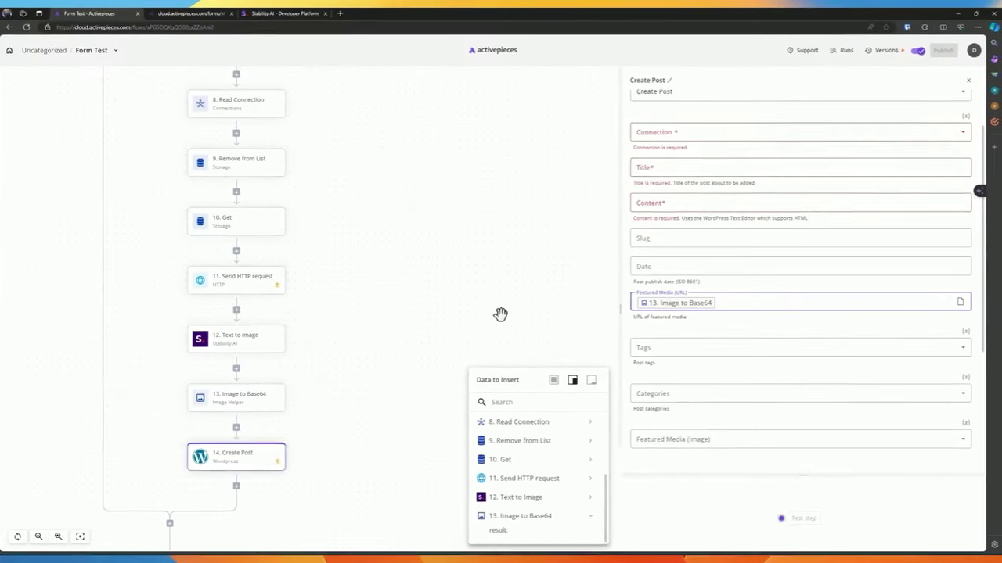
left_click(238, 431)
Add an Image Helper Get image metadata step reading Text to Image's first generated image
type("image")
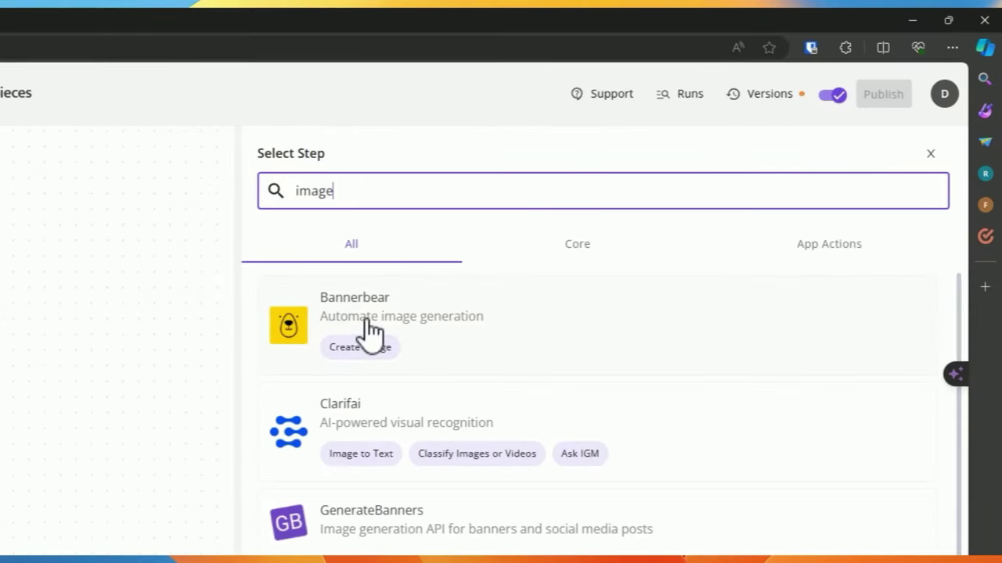
type(" hel")
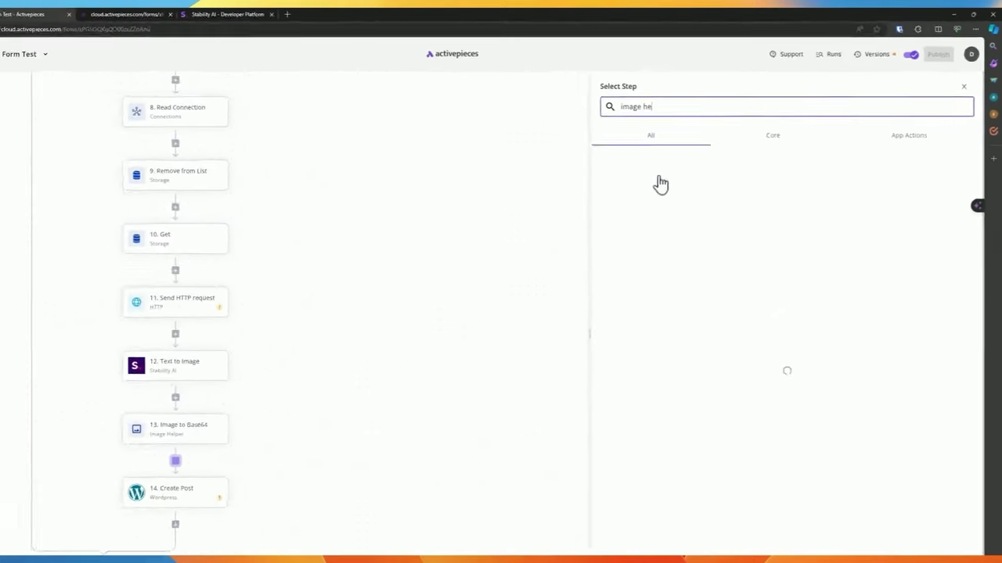
left_click(345, 317)
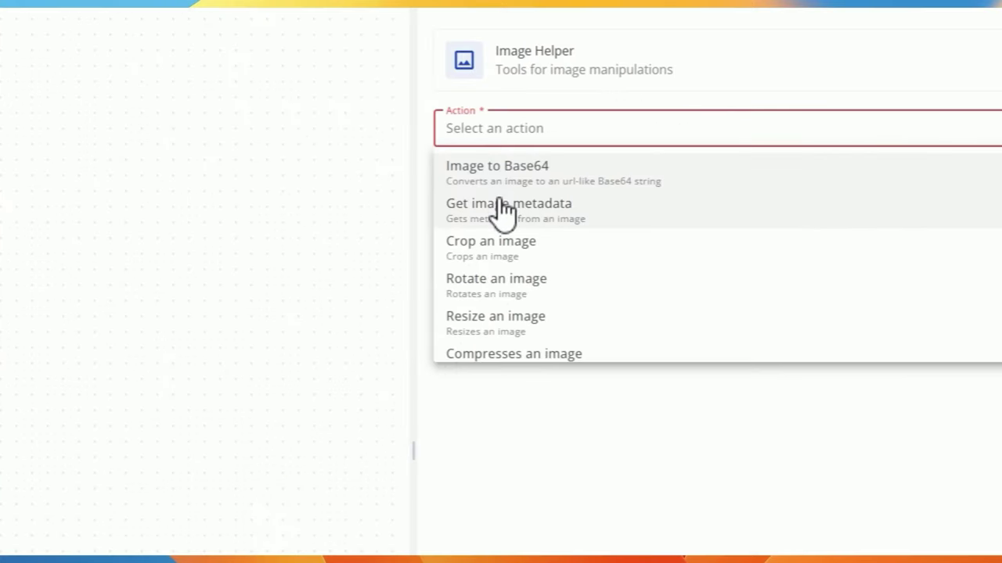
left_click(505, 223)
left_click(503, 188)
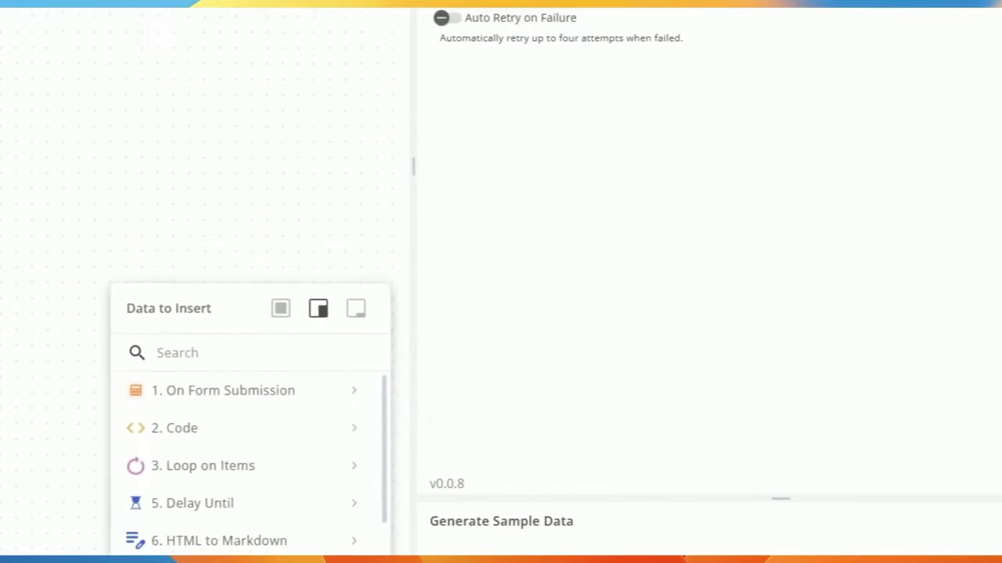
scroll(313, 470, "down", 3)
left_click(264, 487)
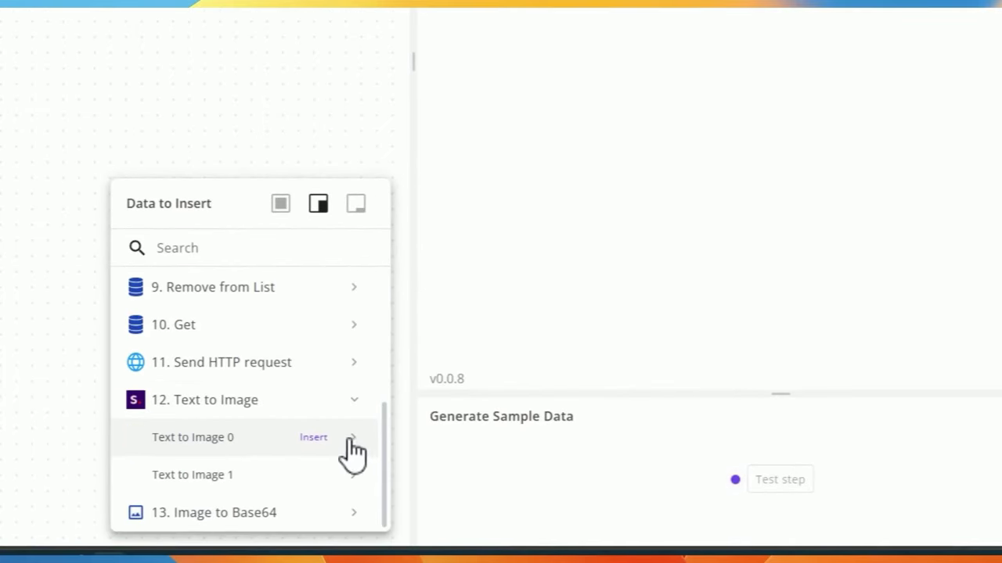
left_click(352, 452)
scroll(324, 454, "down", 1)
left_click(284, 442)
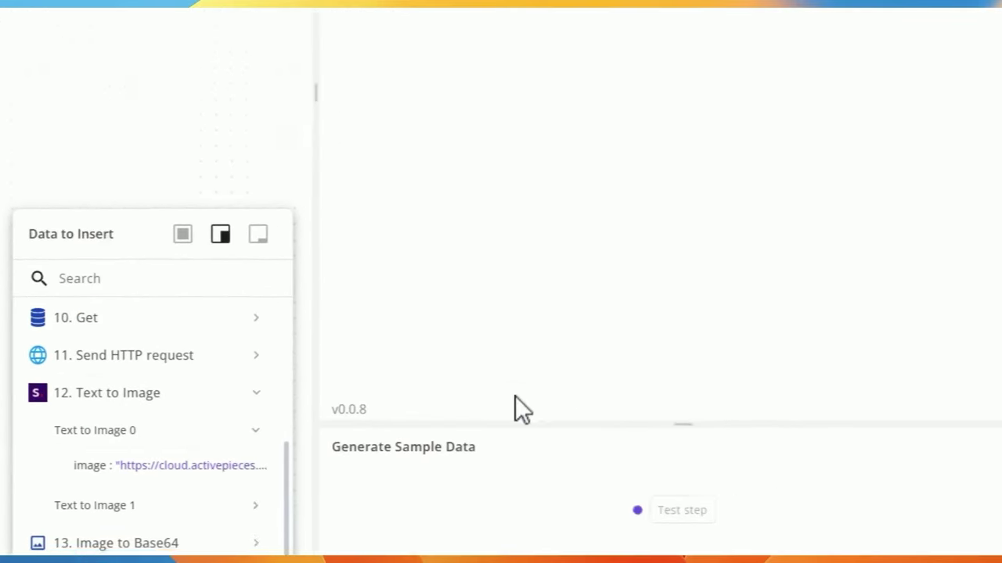
Test the metadata step, confirming a 1152×896 PNG
left_click(595, 482)
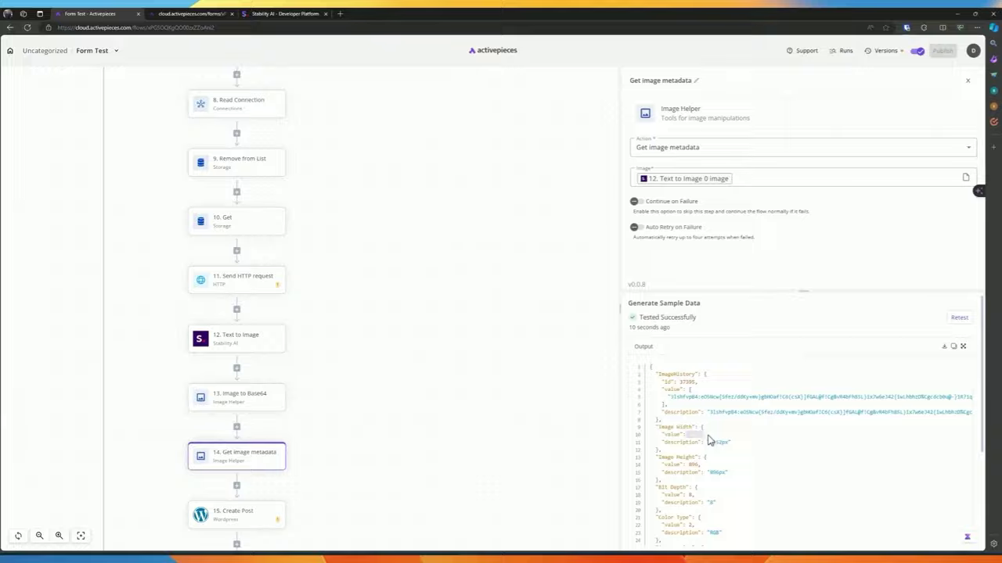
scroll(690, 427, "down", 3)
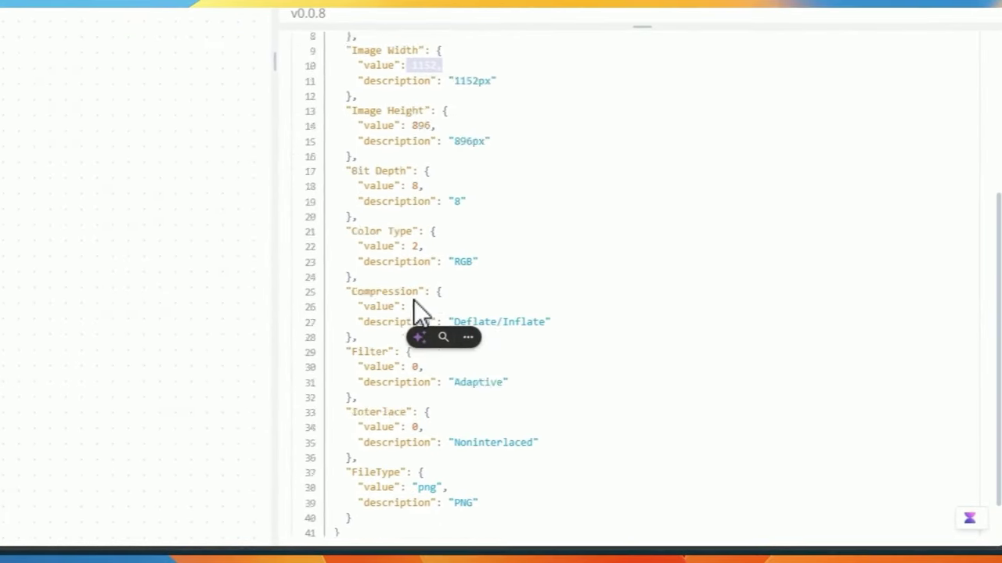
scroll(414, 300, "down", 1)
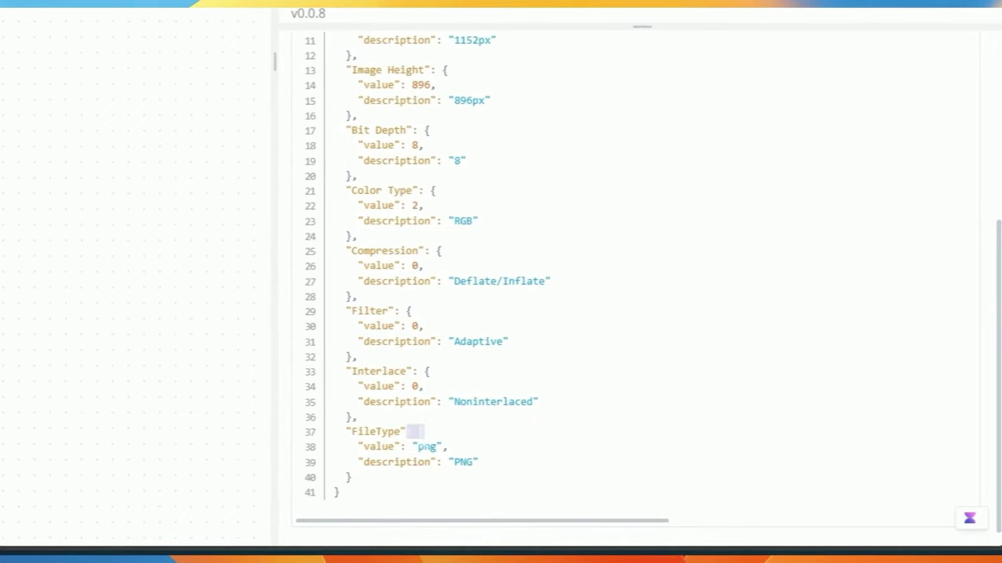
scroll(553, 263, "up", 2)
scroll(567, 227, "up", 1)
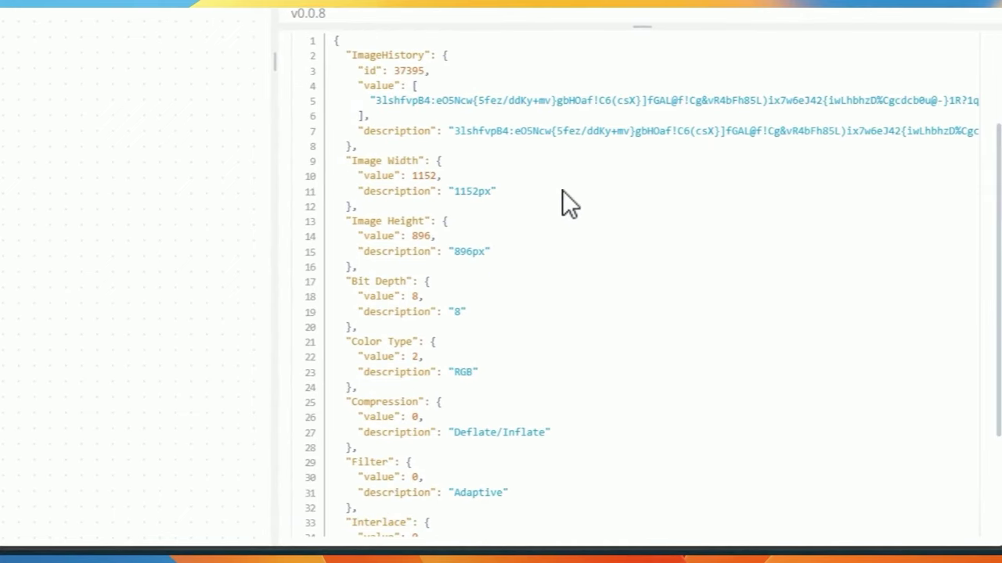
scroll(500, 188, "up", 5)
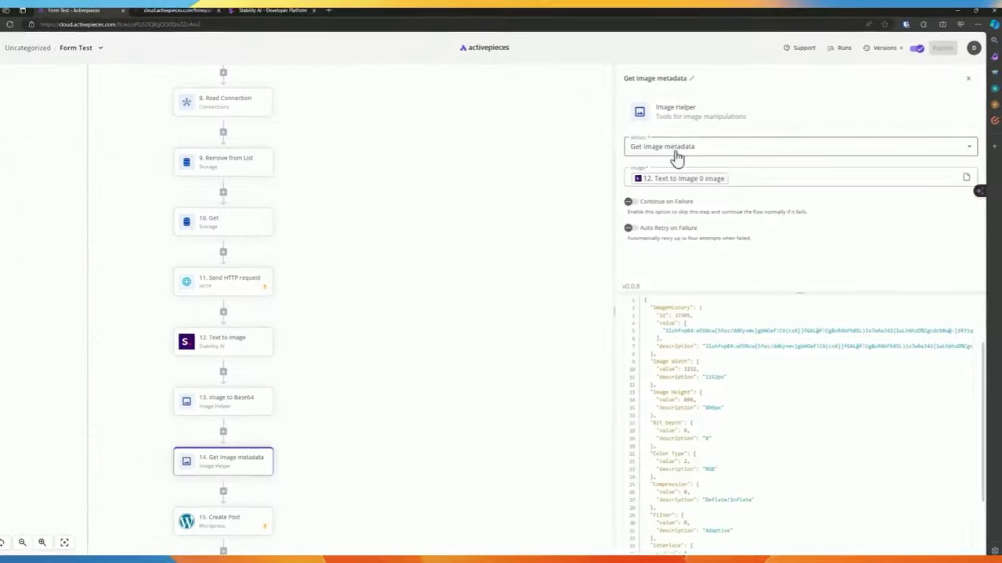
Switch step 14 to the Crop an image action and look over its crop offset fields
left_click(675, 155)
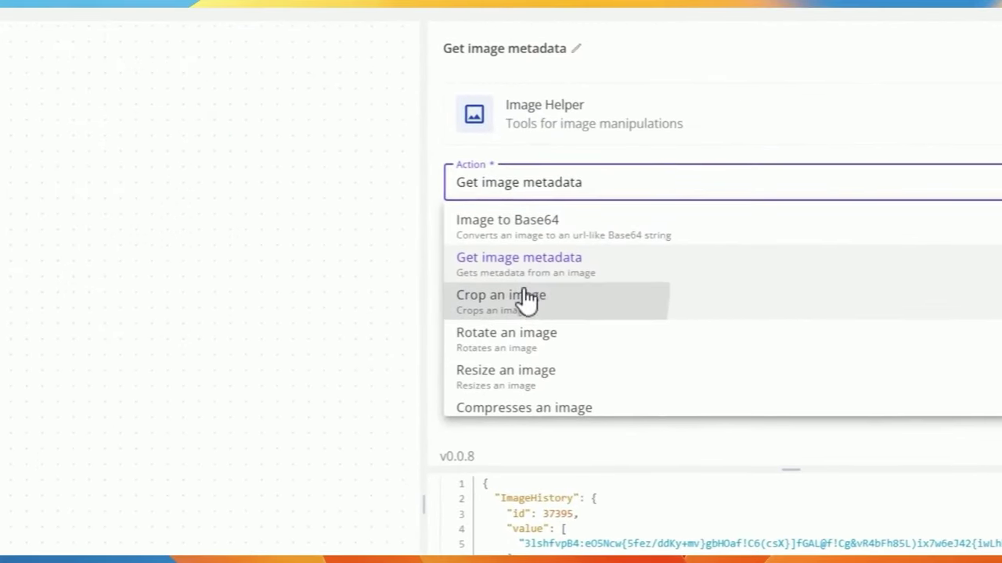
left_click(578, 266)
left_click(507, 255)
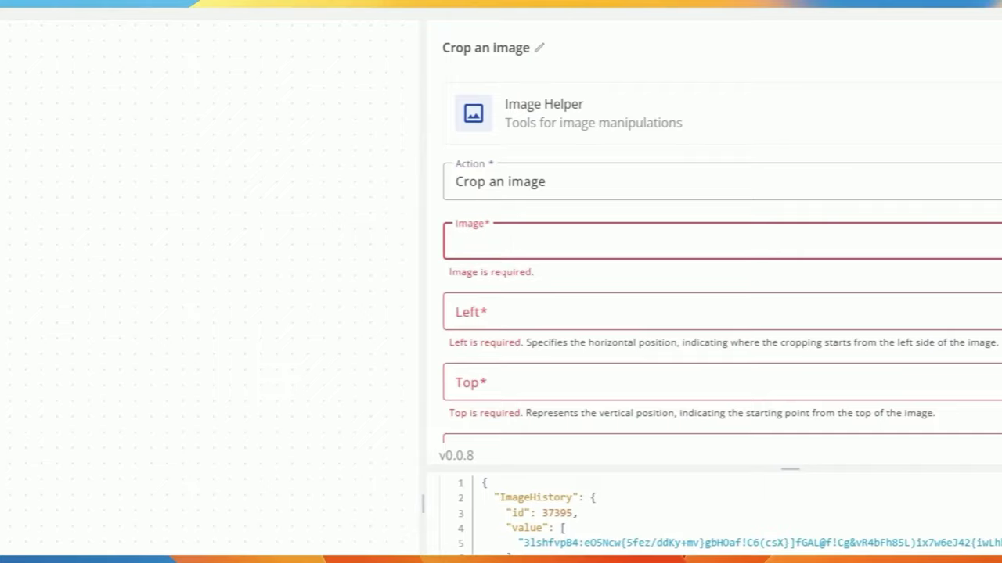
scroll(487, 301, "down", 1)
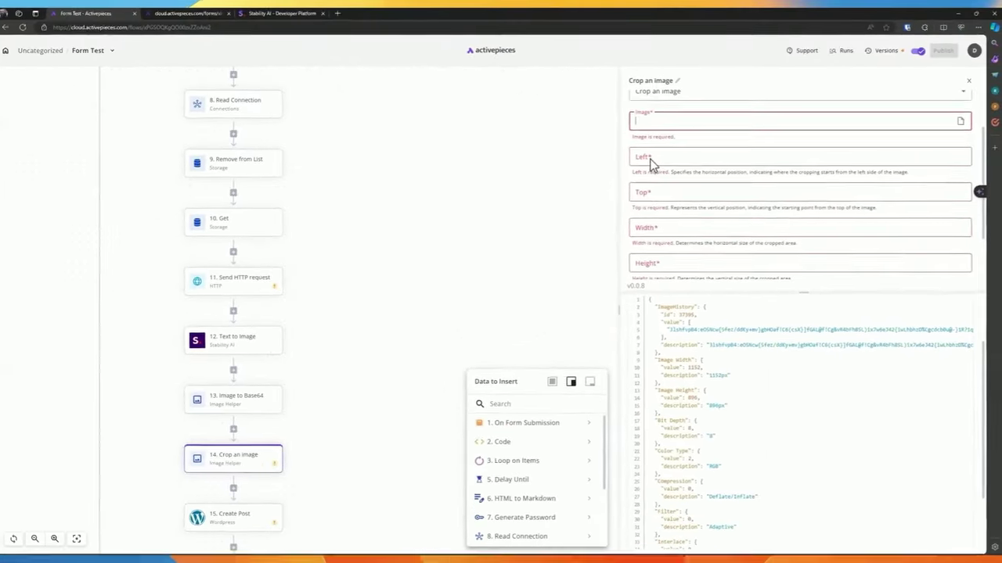
left_click(652, 160)
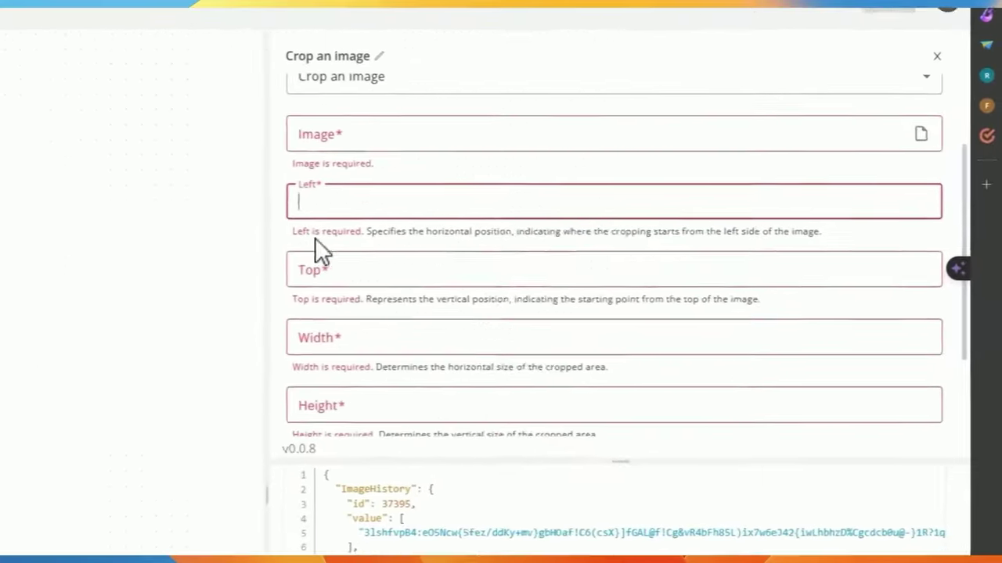
left_click(650, 199)
scroll(297, 293, "down", 1)
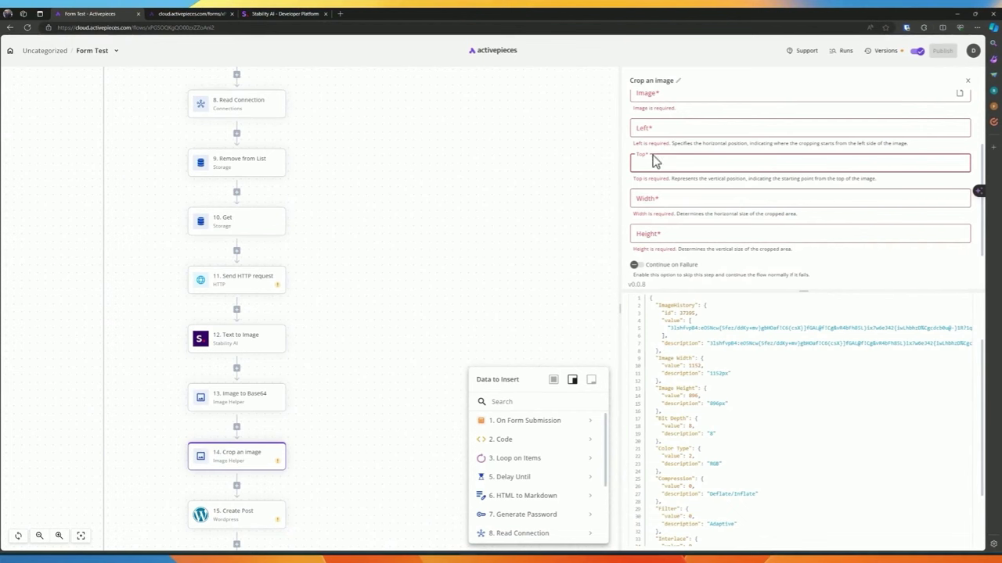
scroll(799, 184, "down", 1)
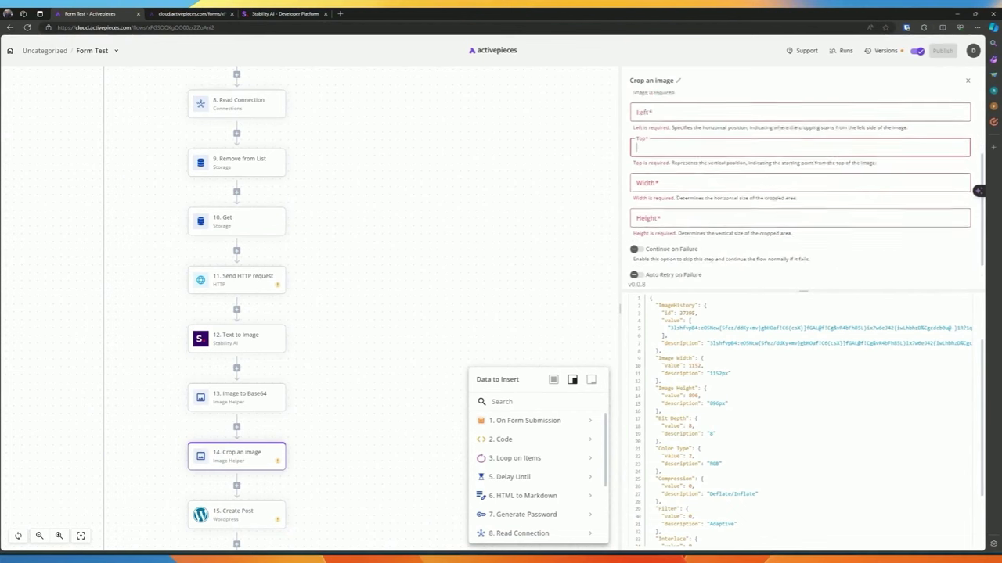
scroll(800, 184, "up", 2)
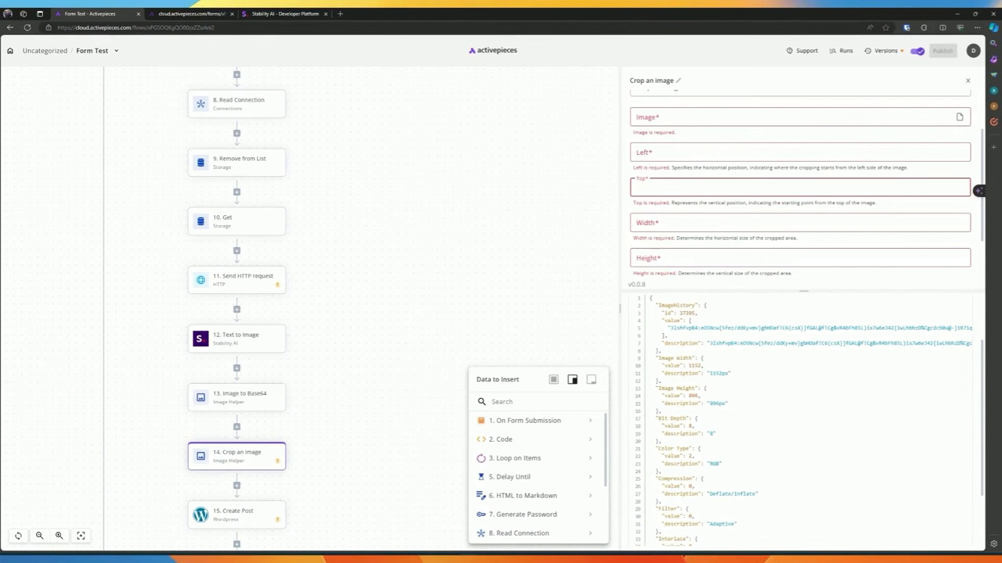
scroll(648, 157, "down", 1)
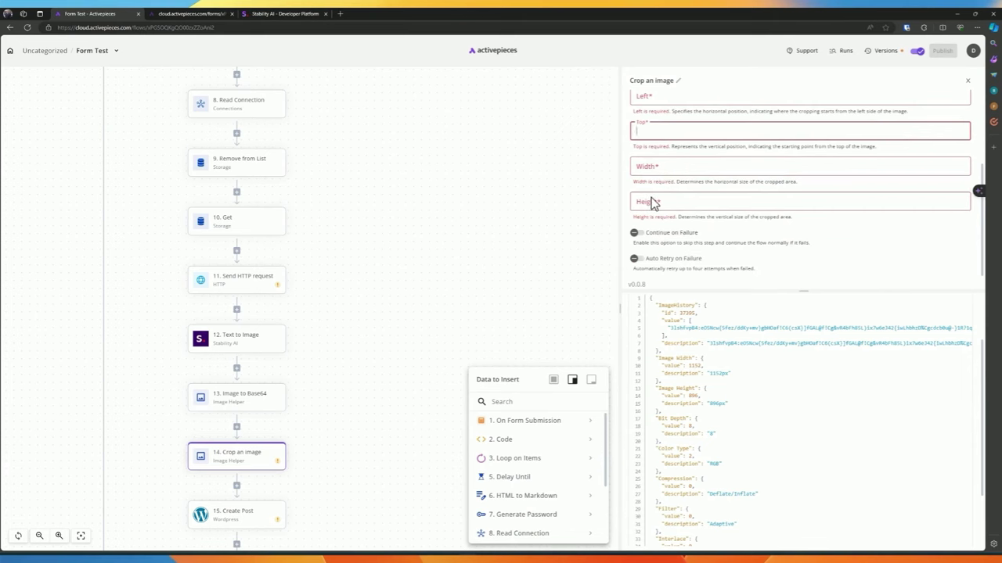
scroll(654, 204, "up", 1)
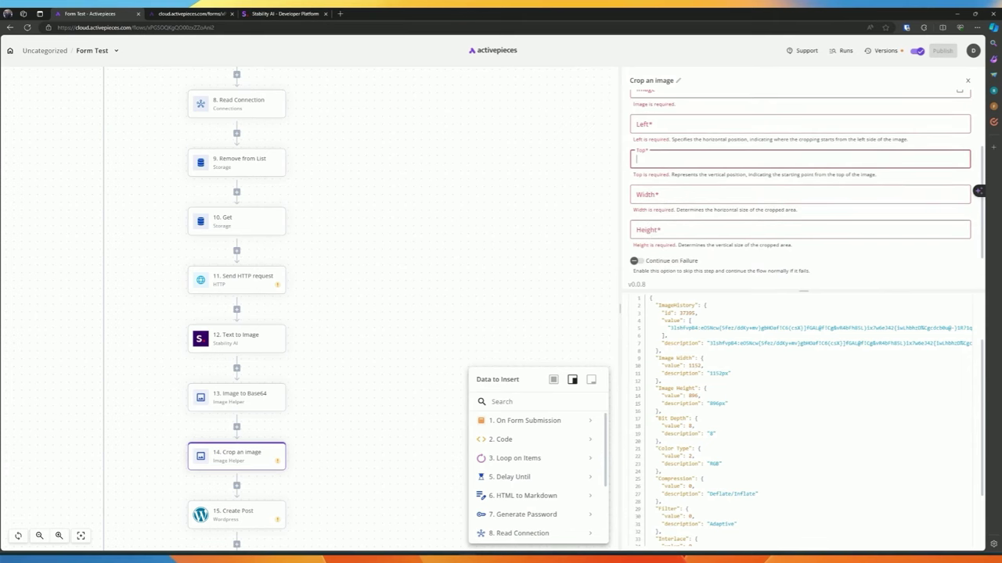
scroll(643, 201, "down", 1)
scroll(655, 133, "up", 3)
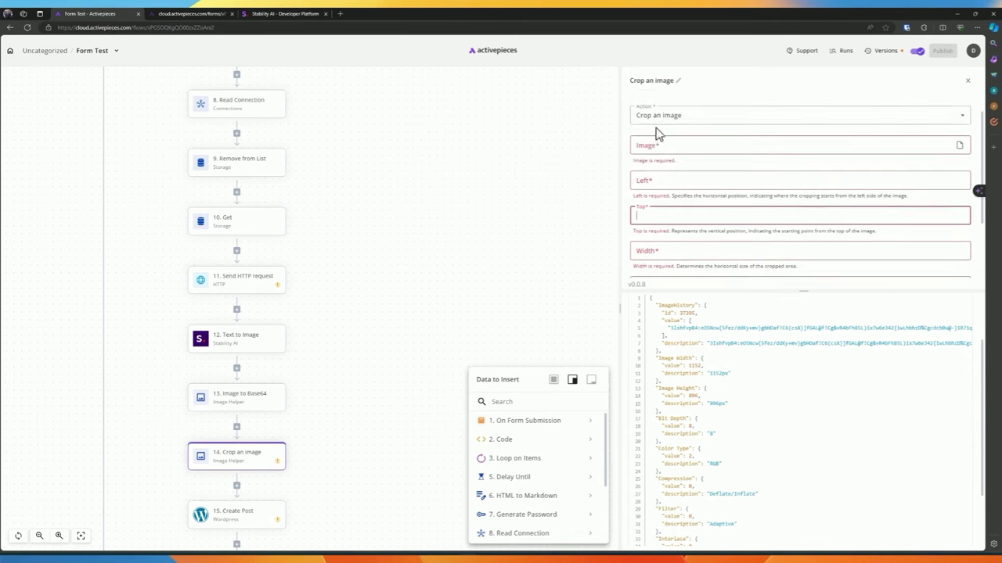
Try the Rotate and Resize actions, then settle on Compresses an image
left_click(669, 118)
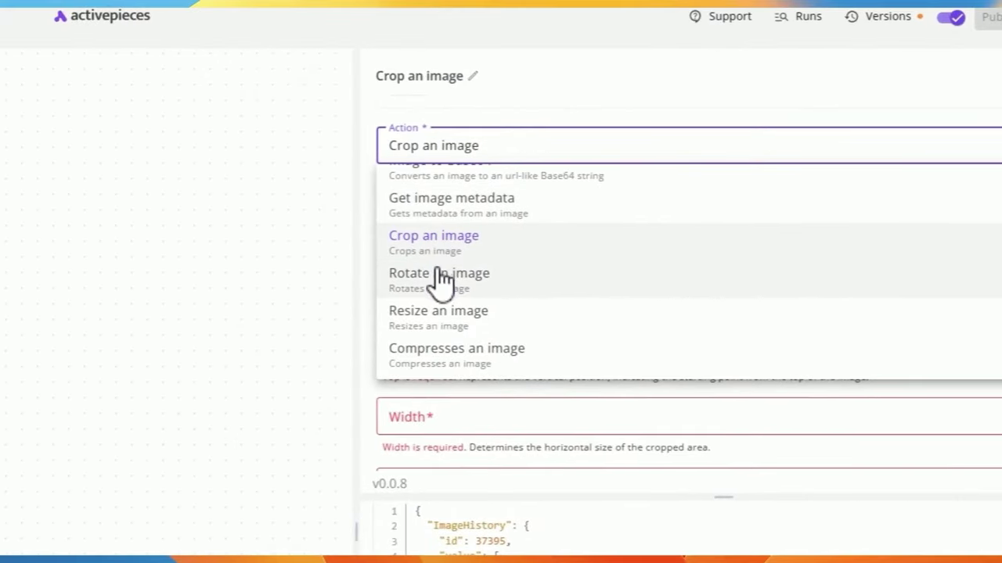
left_click(440, 283)
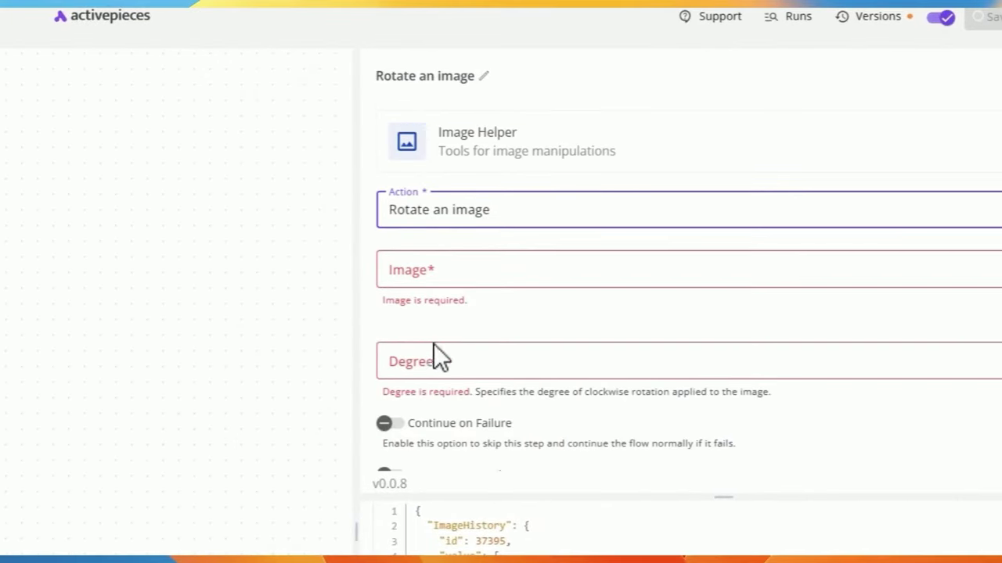
left_click(440, 357)
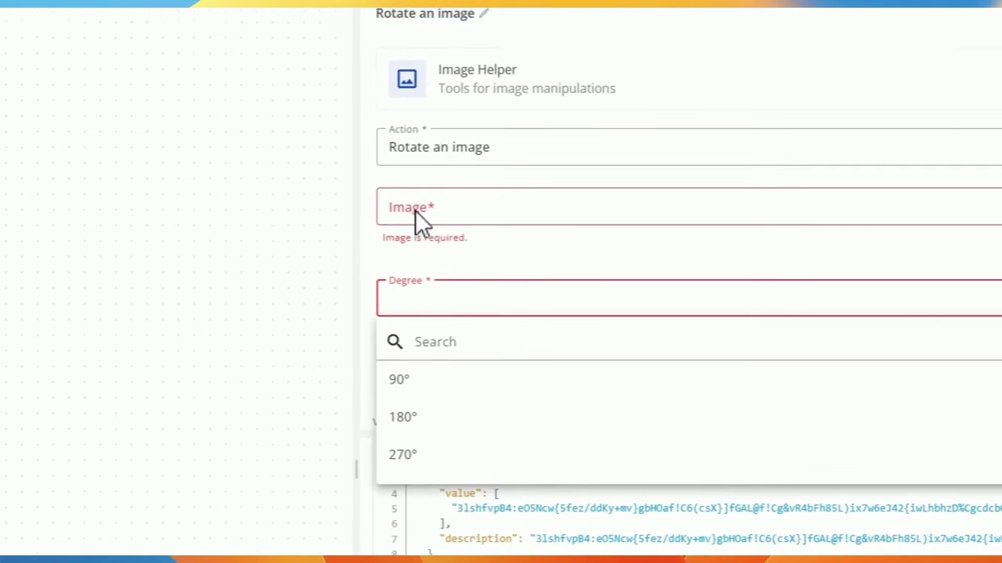
left_click(415, 210)
left_click(490, 200)
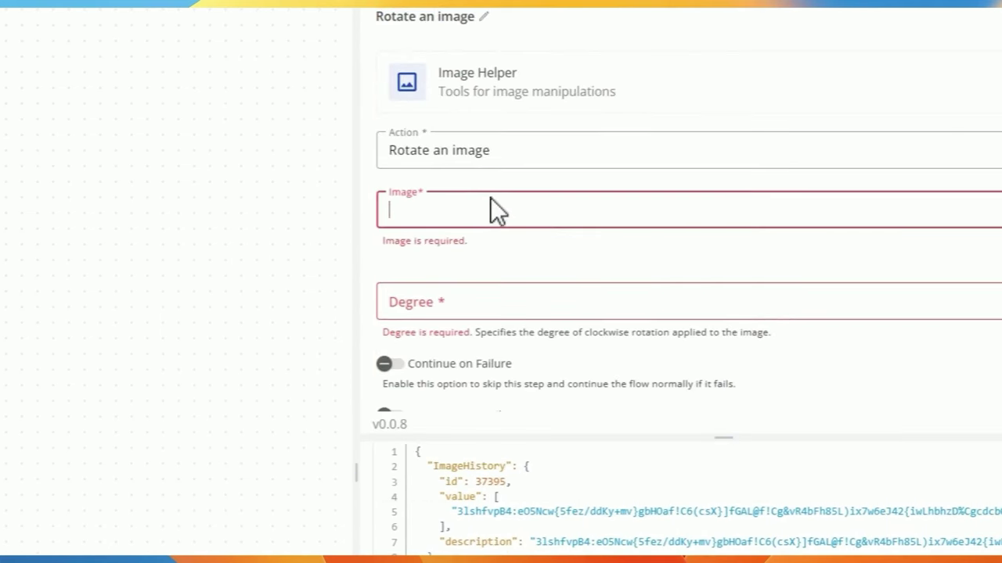
left_click(449, 166)
scroll(450, 290, "down", 1)
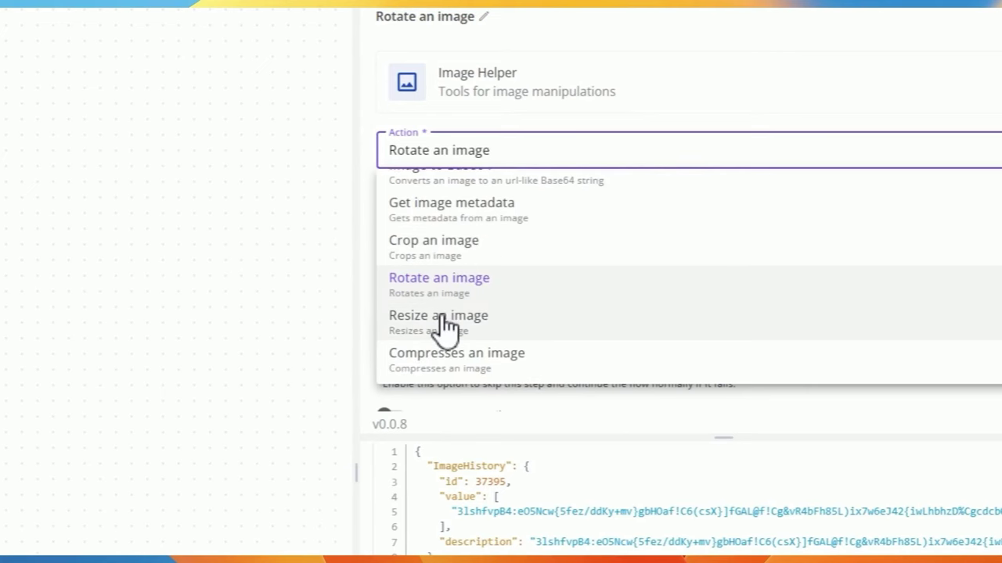
left_click(443, 321)
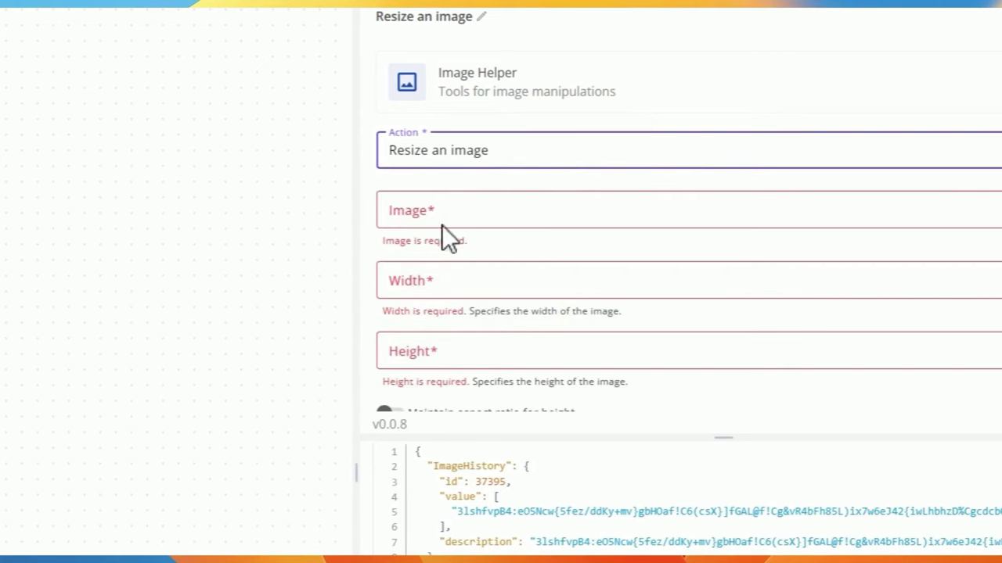
left_click(444, 162)
scroll(452, 219, "down", 1)
left_click(458, 357)
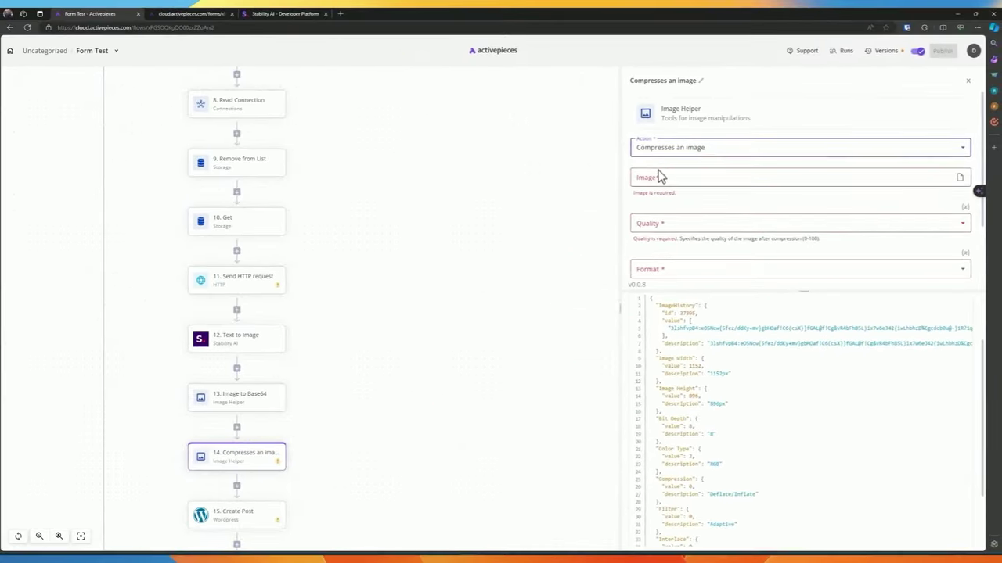
Review the Quality and JPG/PNG Format options without choosing, then close step 14's panel
scroll(658, 184, "down", 1)
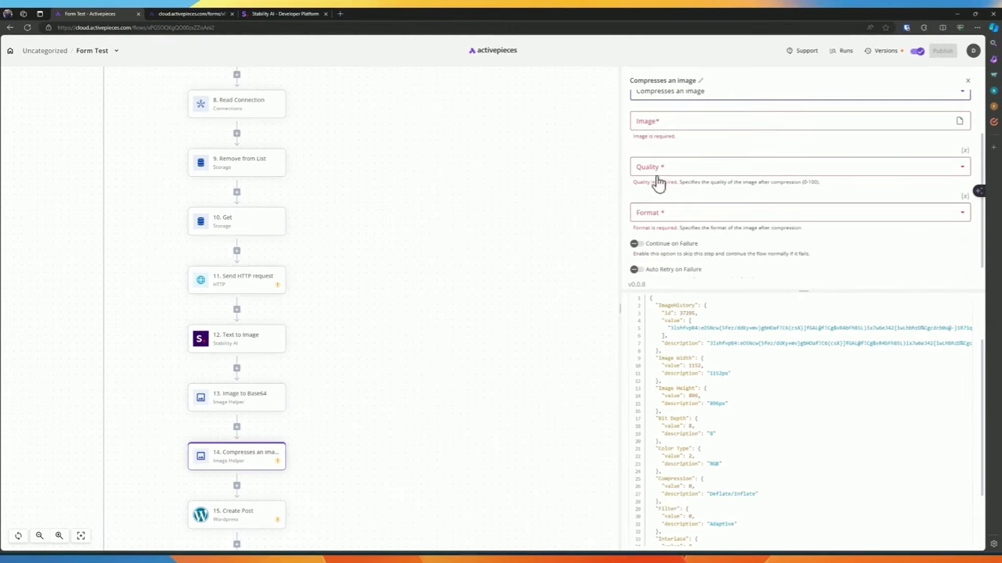
left_click(662, 181)
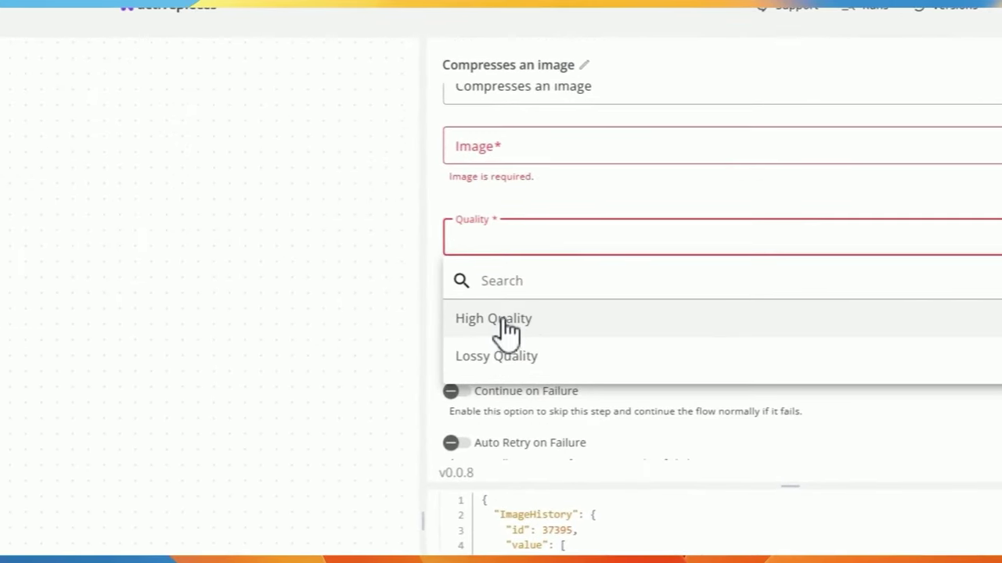
left_click(655, 165)
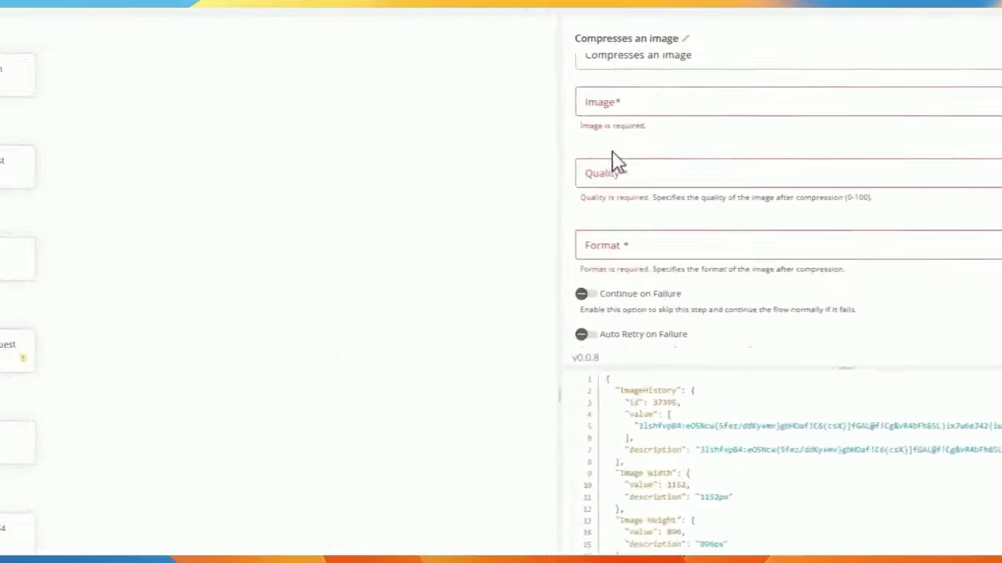
left_click(660, 214)
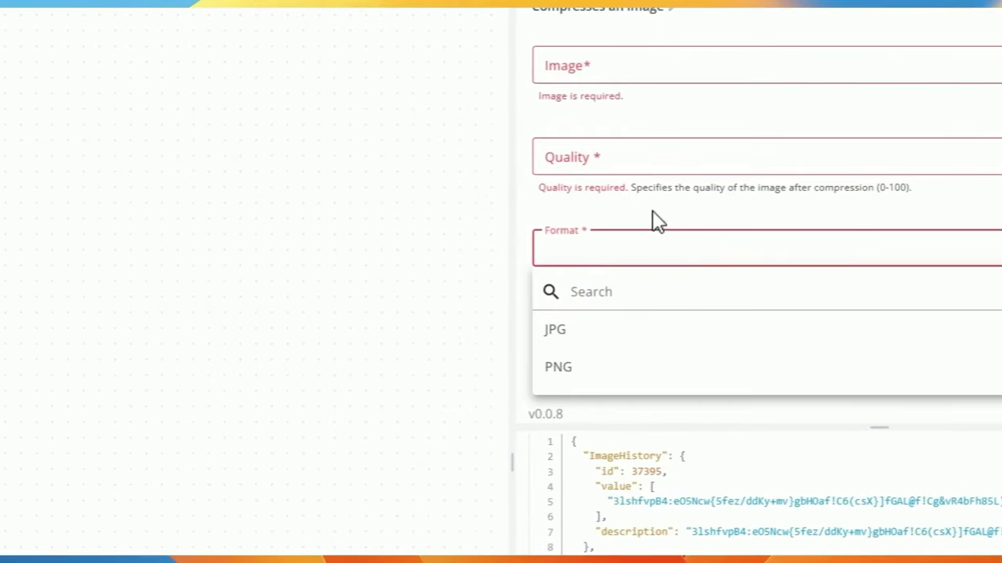
left_click(657, 222)
left_click(615, 259)
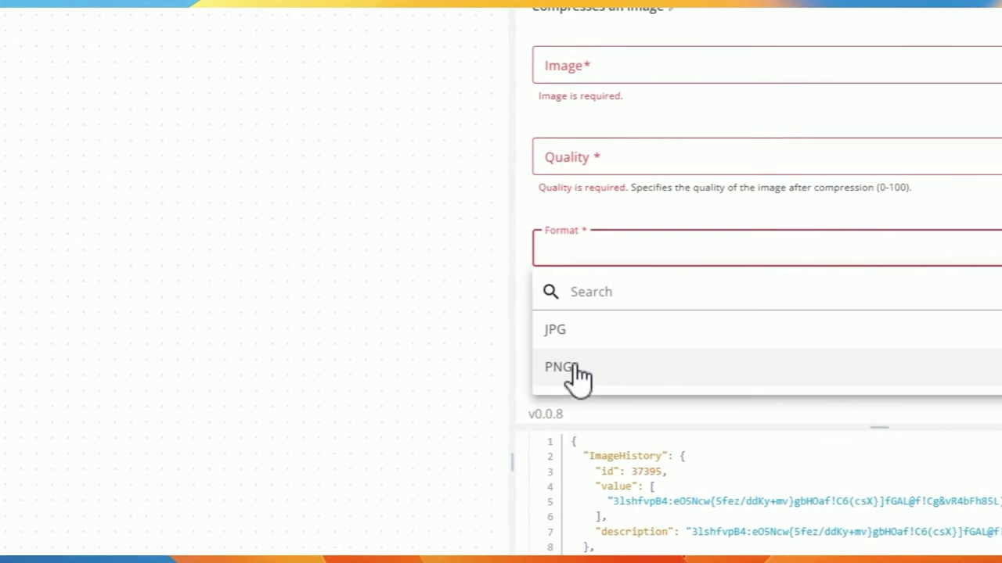
left_click(565, 226)
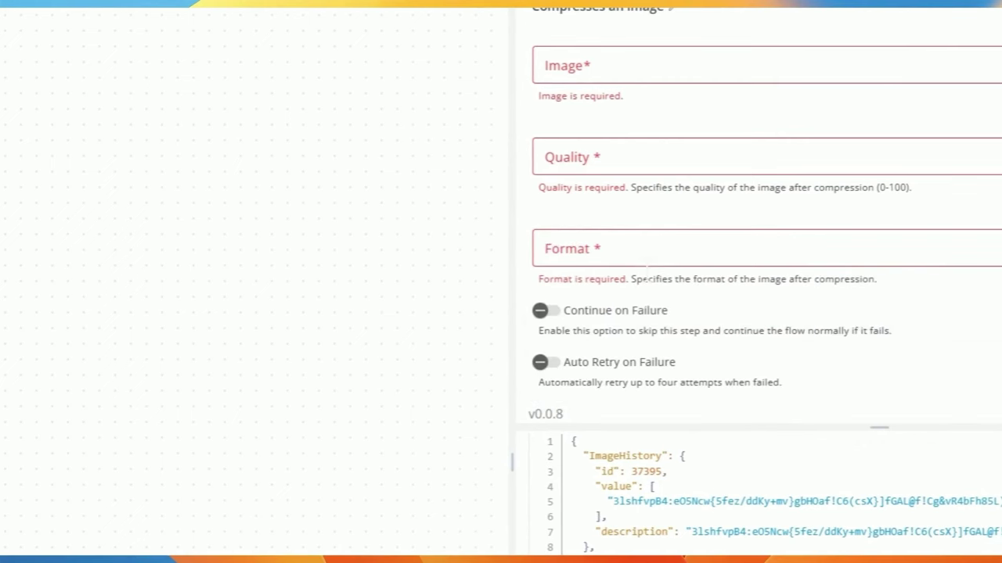
left_click(219, 326)
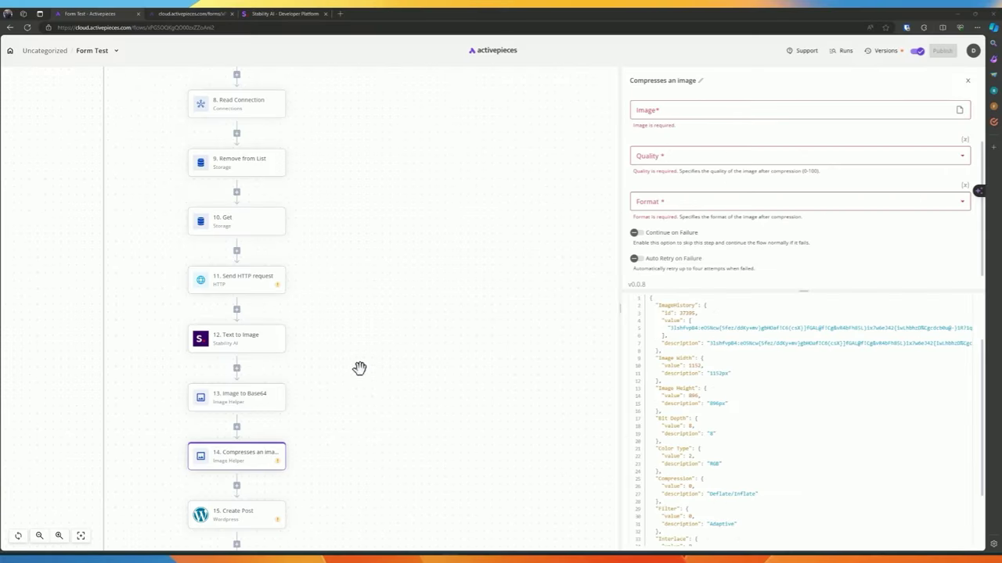
left_click_drag(359, 368, 364, 284)
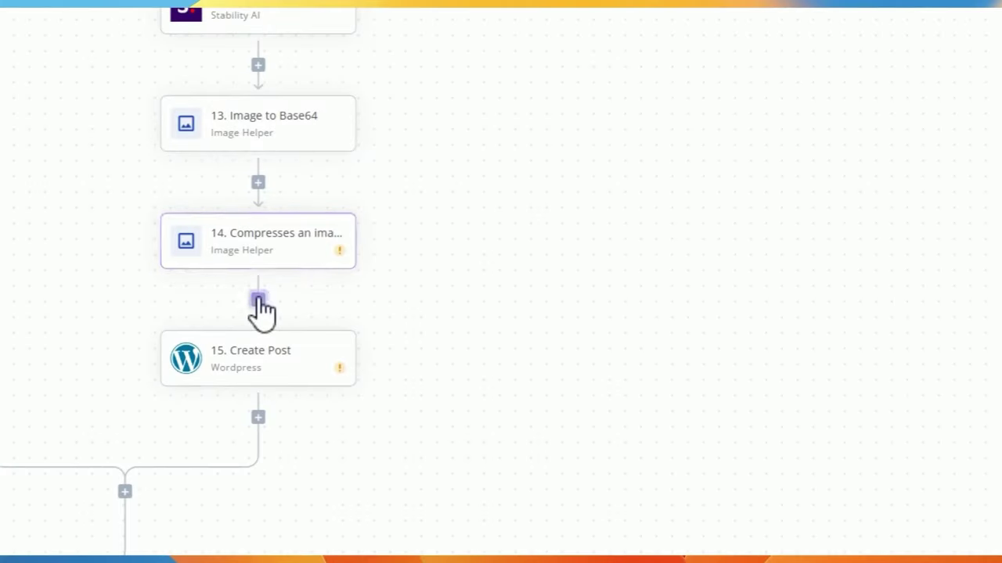
Insert a Date Helper step between step 14 and Create Post
left_click(258, 302)
type("date ")
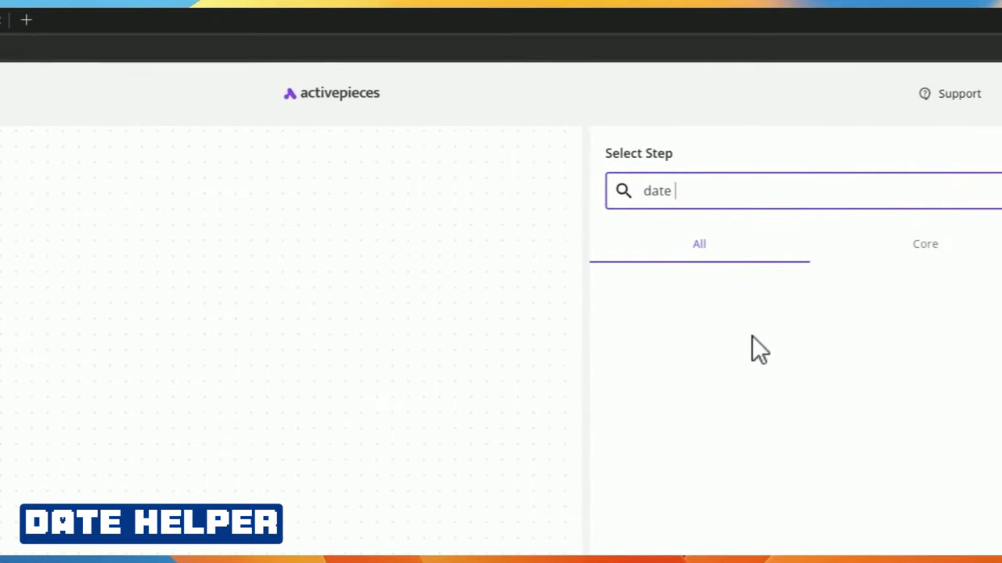
type("hel")
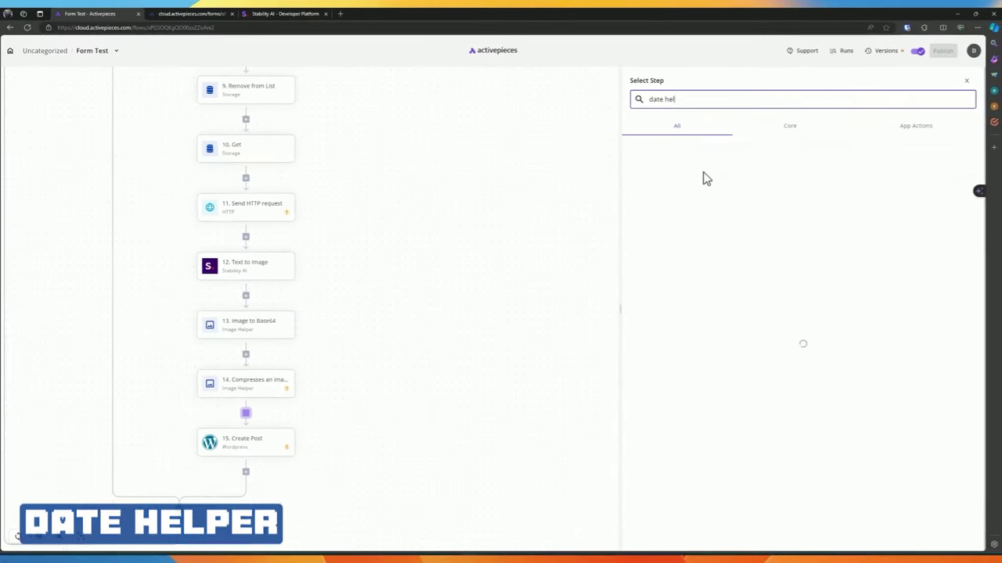
left_click(702, 177)
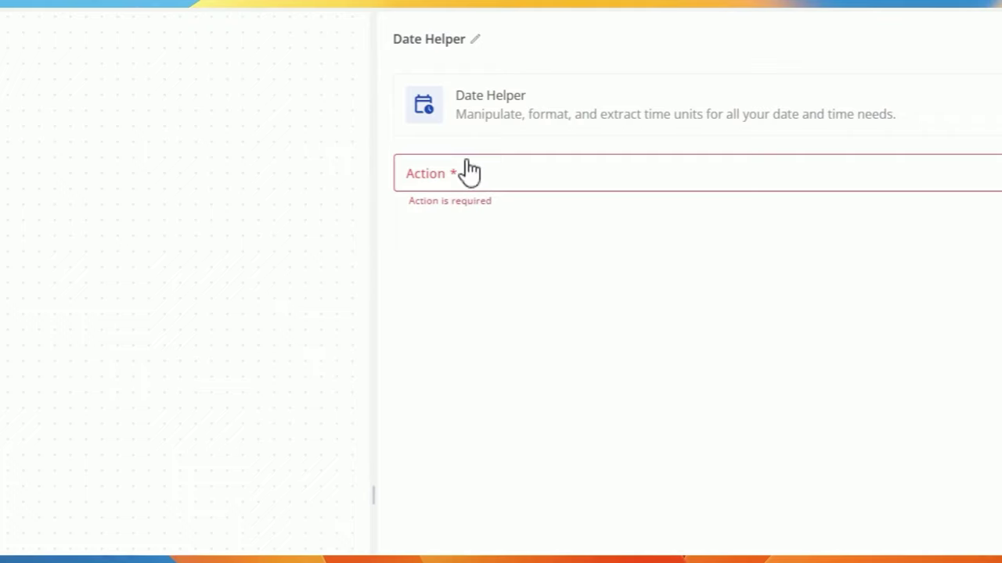
Set it to Get Current Date in MMM DD YYYY format, keeping the (GMT) UTC time zone
left_click(468, 171)
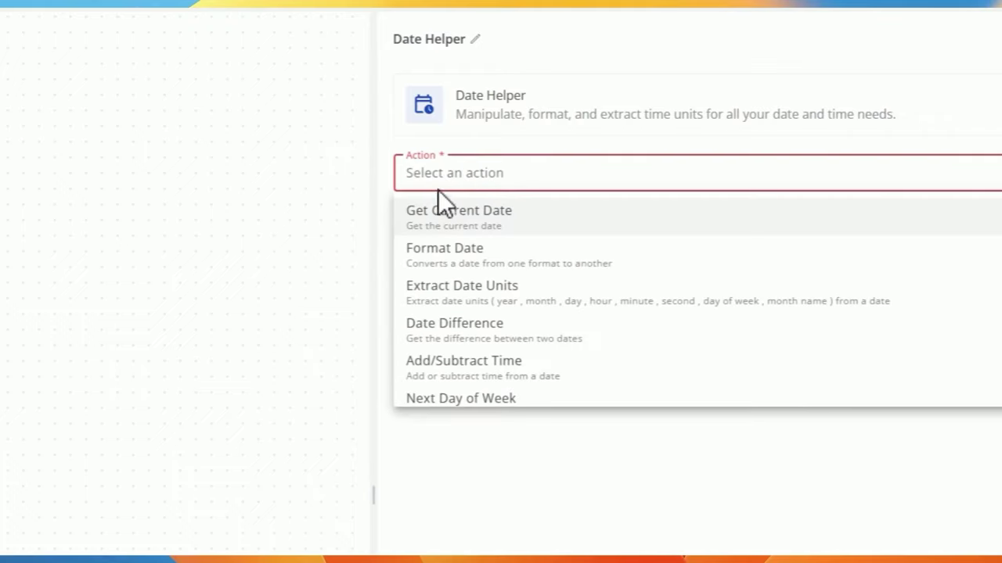
scroll(452, 236, "down", 1)
scroll(469, 209, "up", 1)
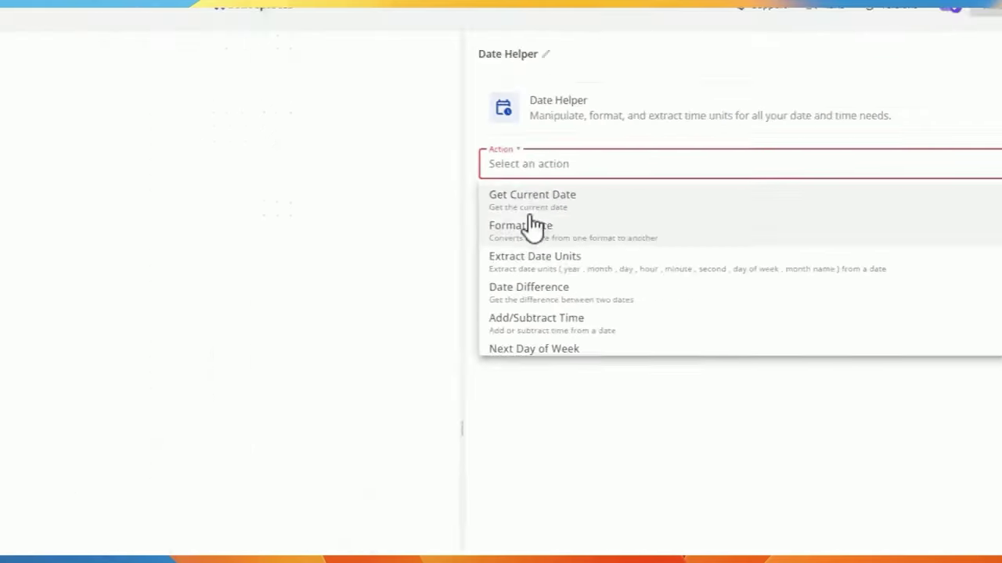
left_click(466, 216)
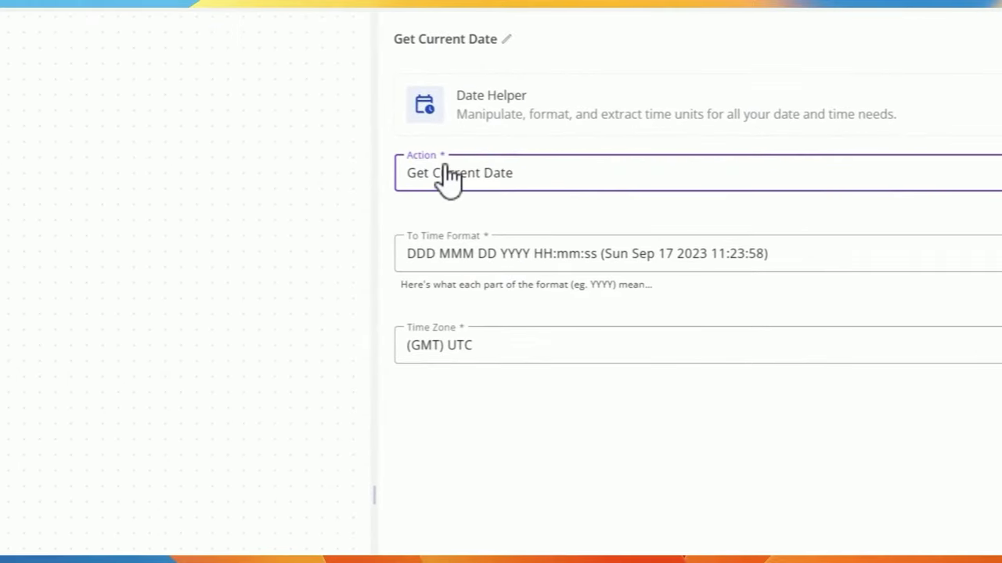
left_click(475, 256)
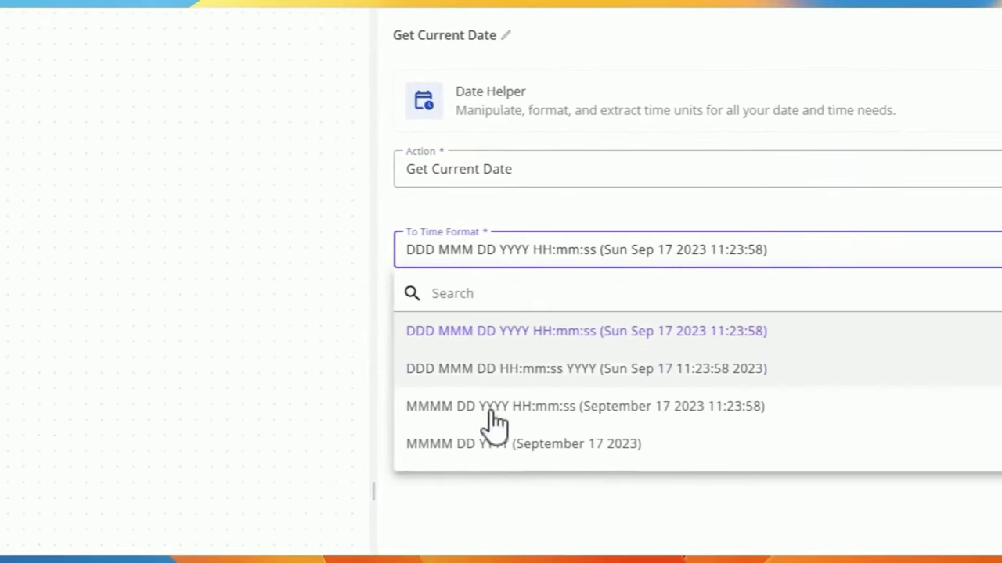
scroll(496, 425, "down", 3)
scroll(469, 426, "down", 1)
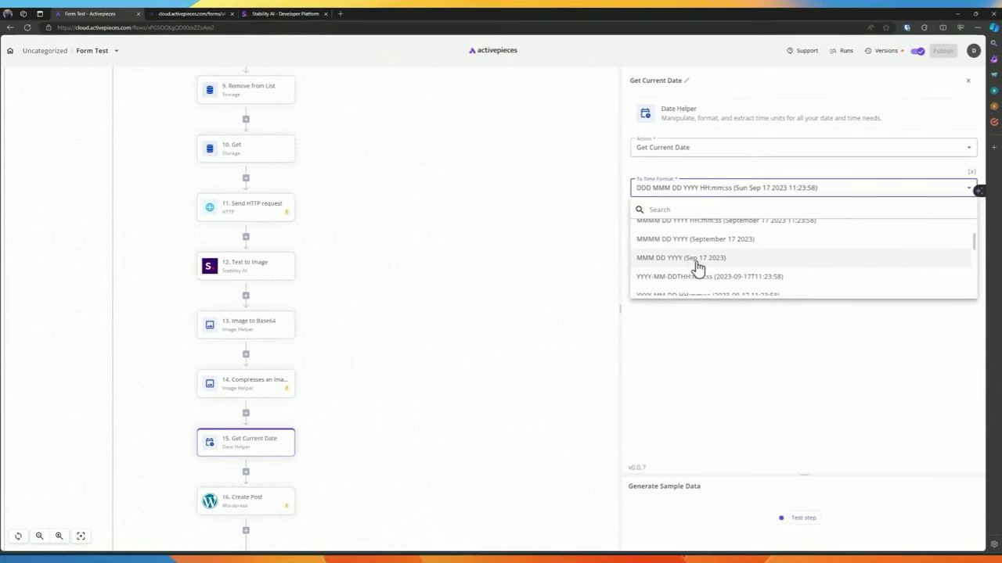
left_click(680, 259)
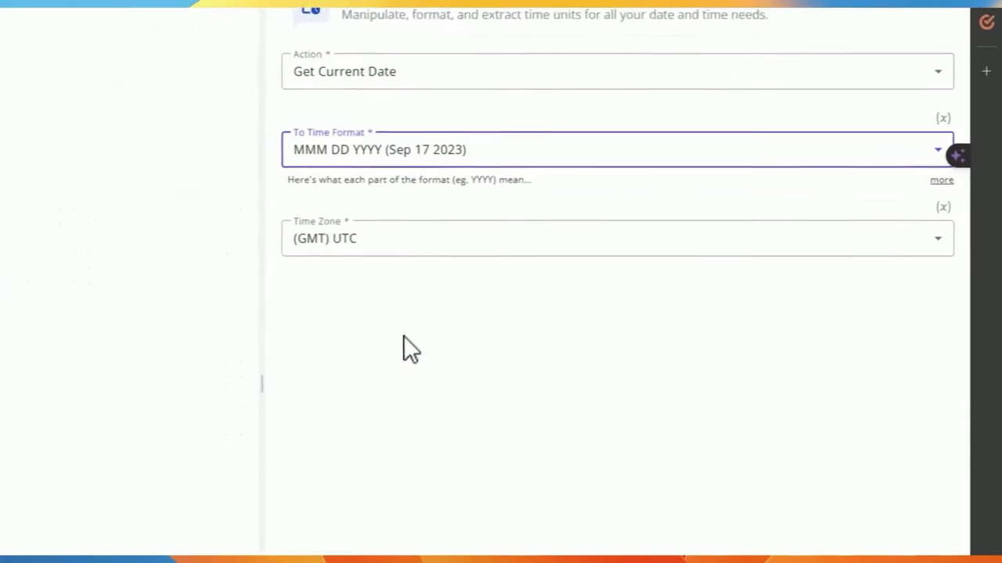
left_click(338, 256)
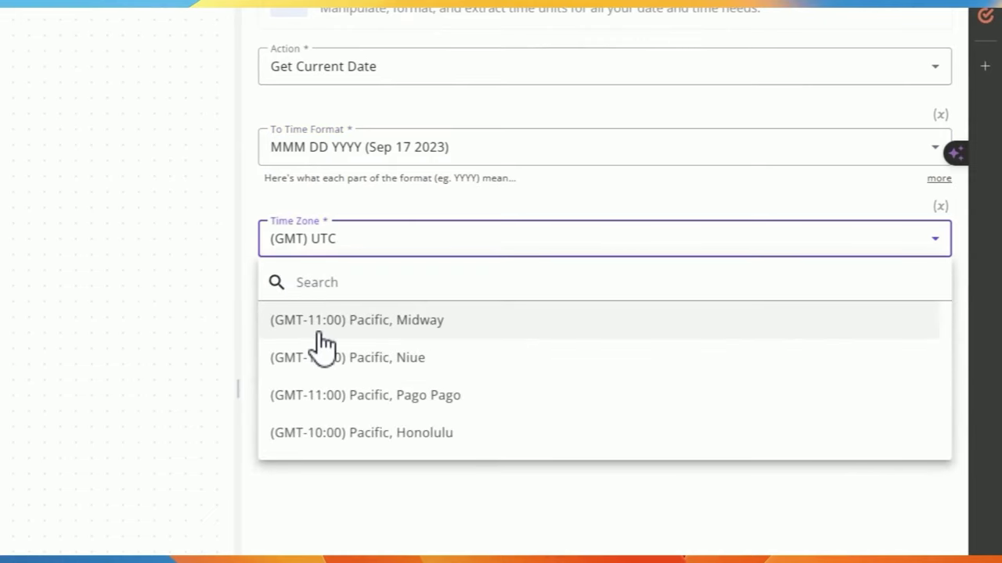
scroll(331, 178, "down", 5)
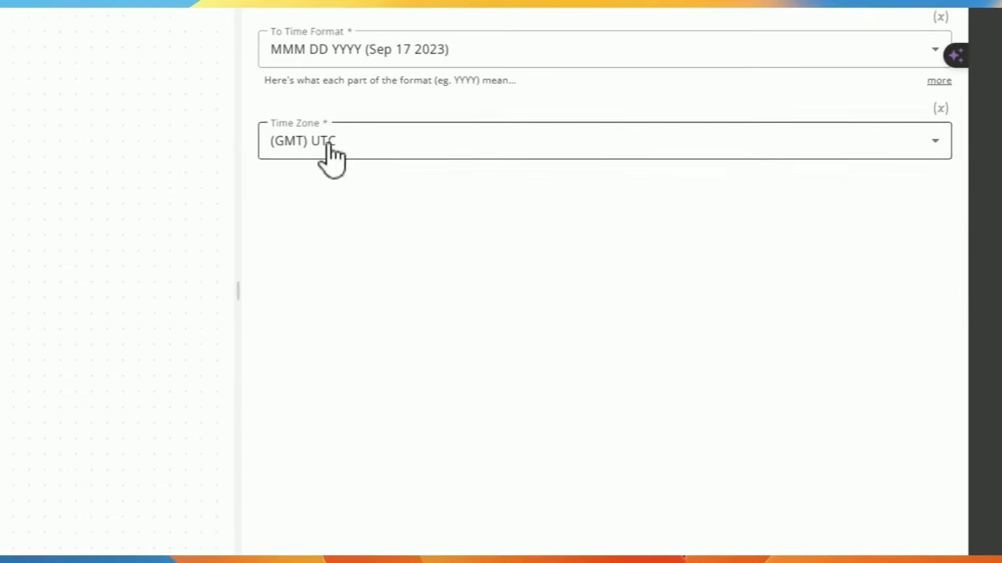
Test the date step, switch its format to MM/DD/YYYY, and retest to get 03/16/2024
left_click(594, 492)
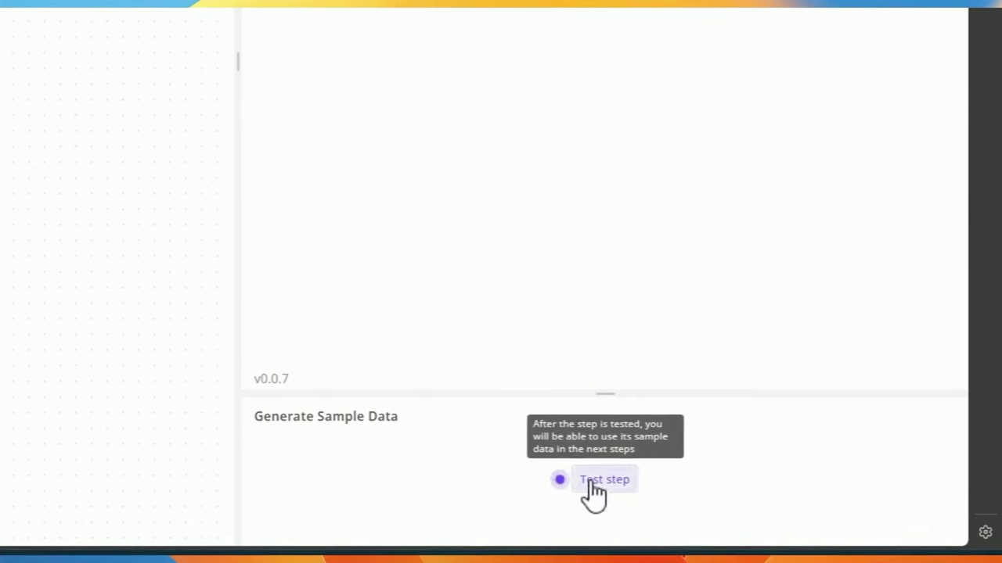
scroll(403, 339, "up", 2)
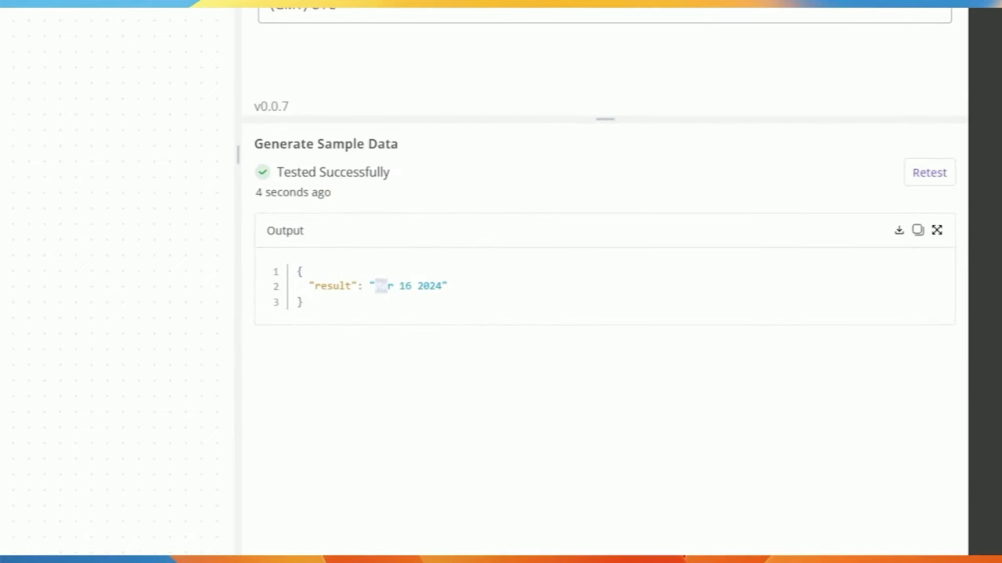
left_click_drag(387, 287, 419, 288)
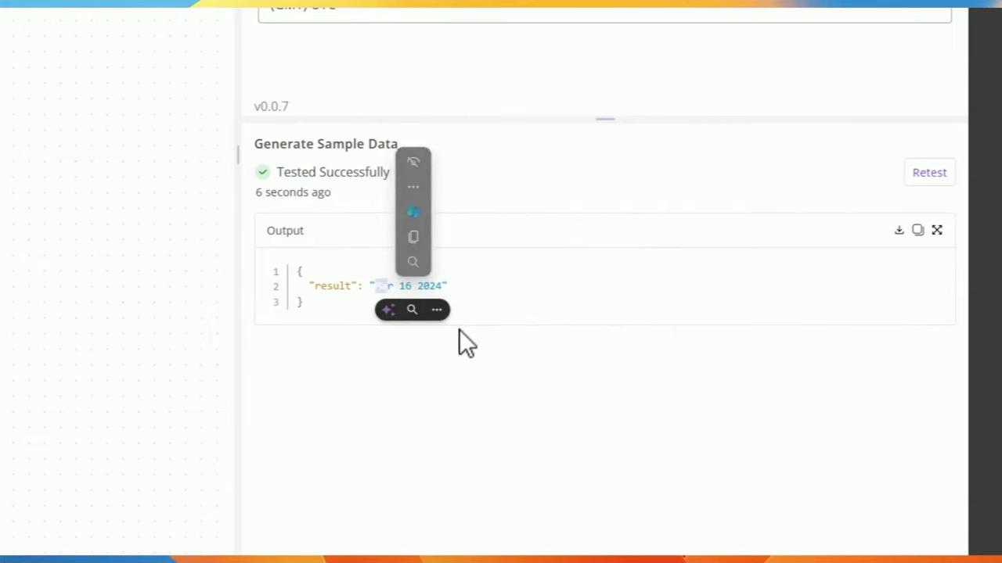
scroll(465, 342, "up", 5)
left_click(350, 266)
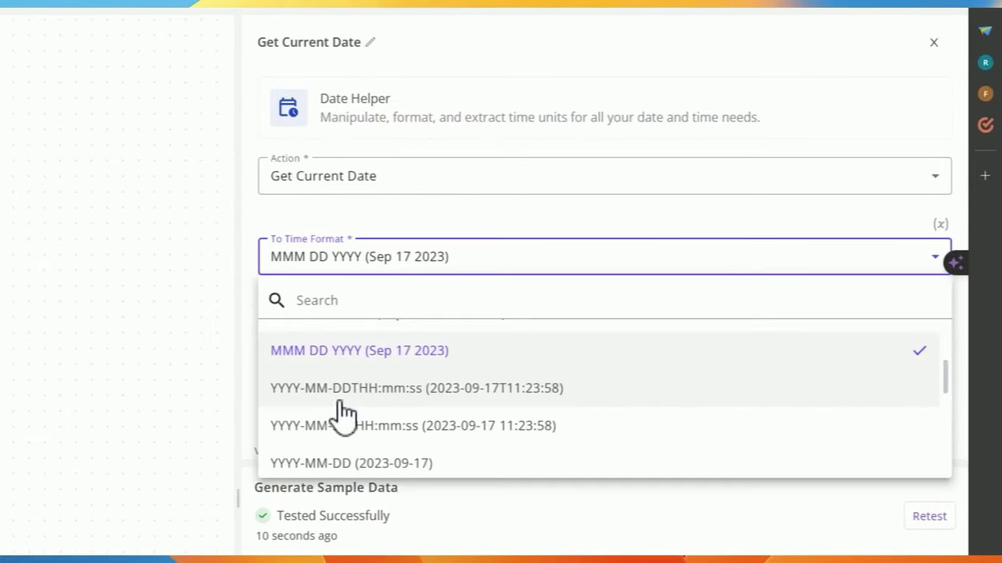
scroll(329, 415, "down", 3)
left_click(337, 356)
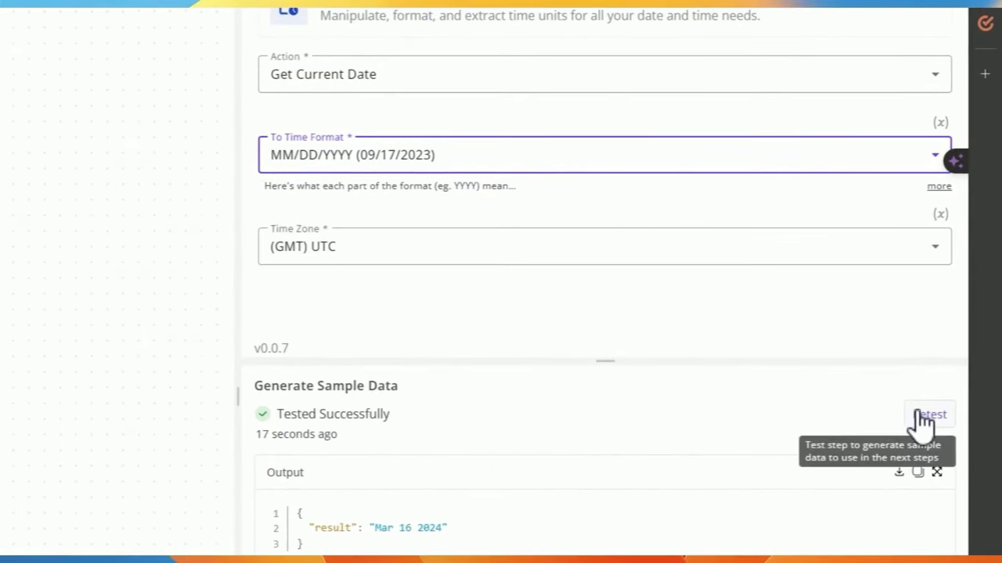
left_click(977, 319)
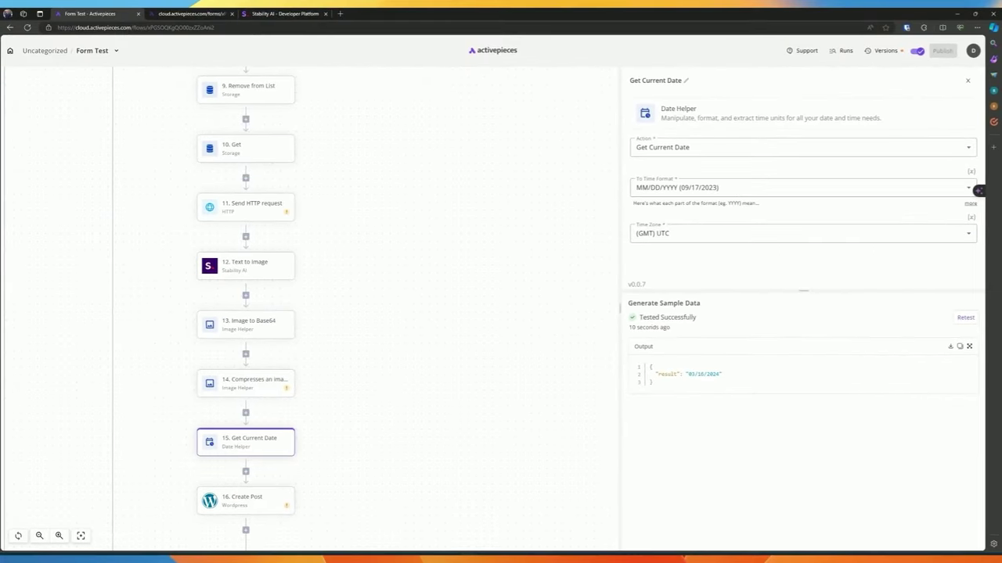
Change step 15 to Format Date with From Time Format MM/DD/YYYY
left_click(666, 149)
left_click(668, 194)
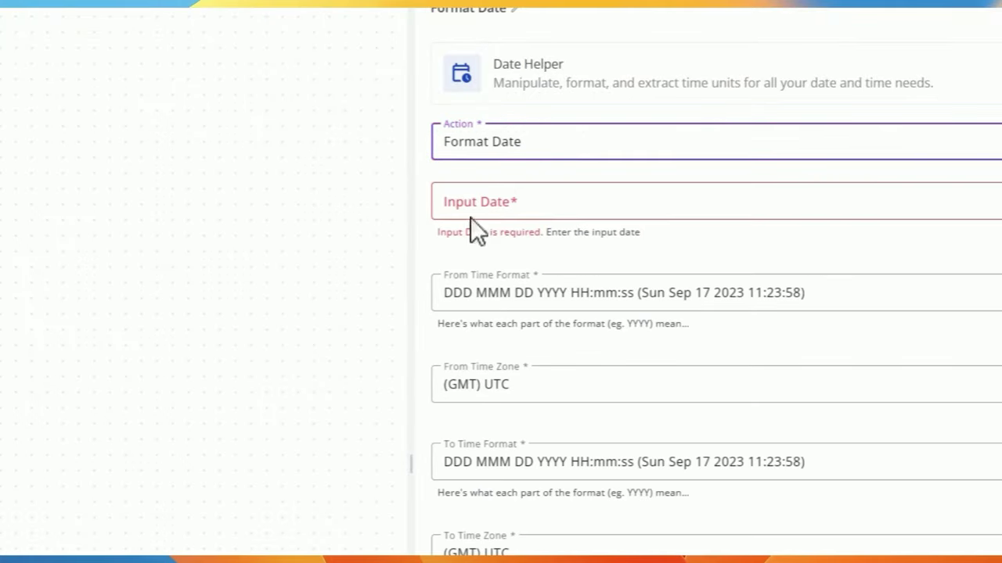
left_click(501, 202)
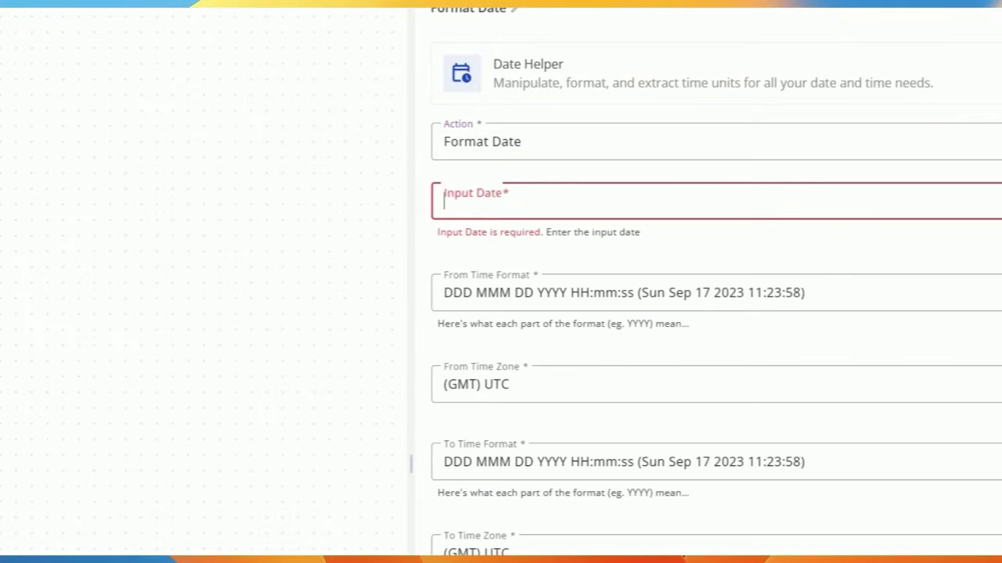
left_click(499, 304)
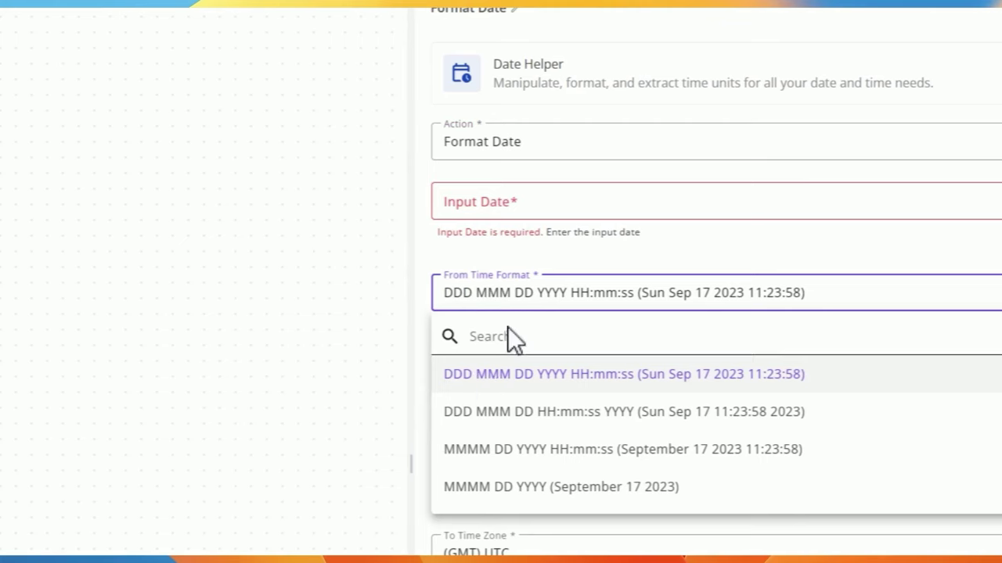
scroll(487, 447, "down", 5)
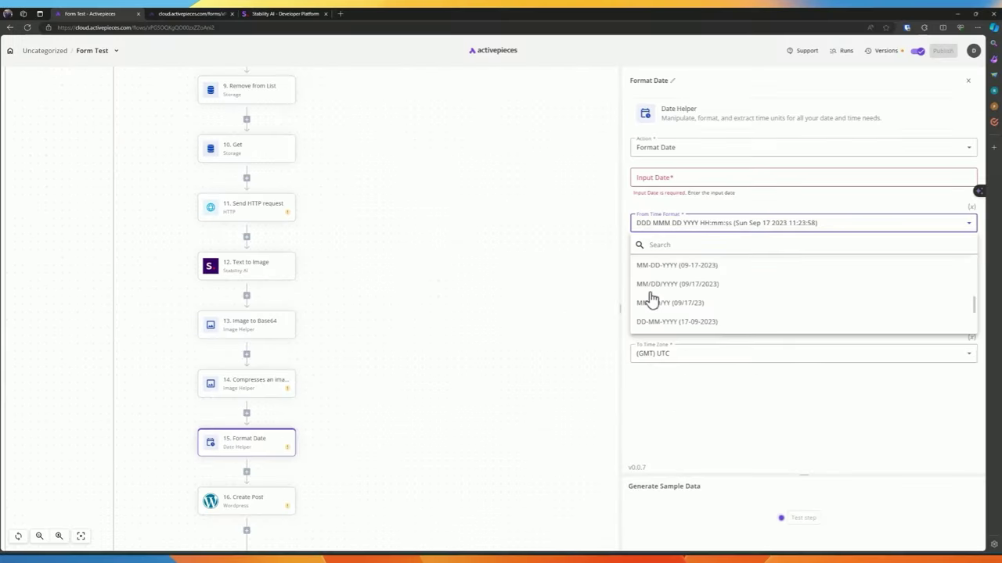
scroll(651, 299, "up", 1)
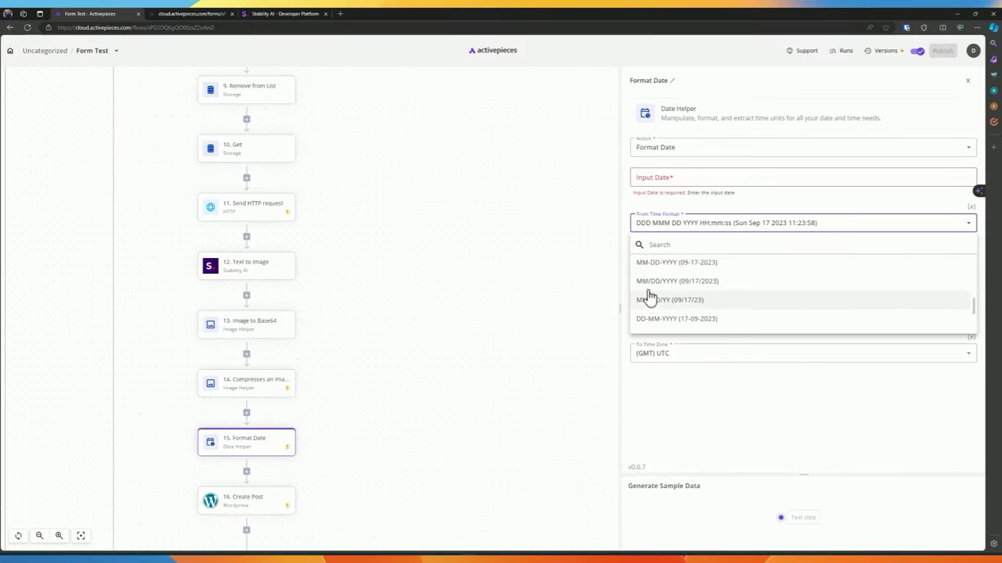
left_click(660, 297)
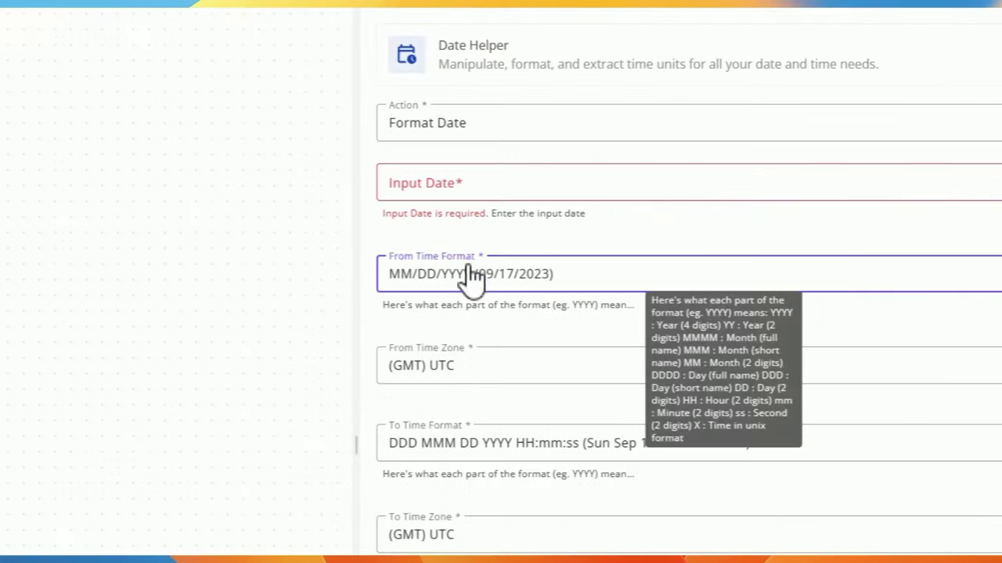
Enter 03/14/2024 as the Input Date
left_click(669, 179)
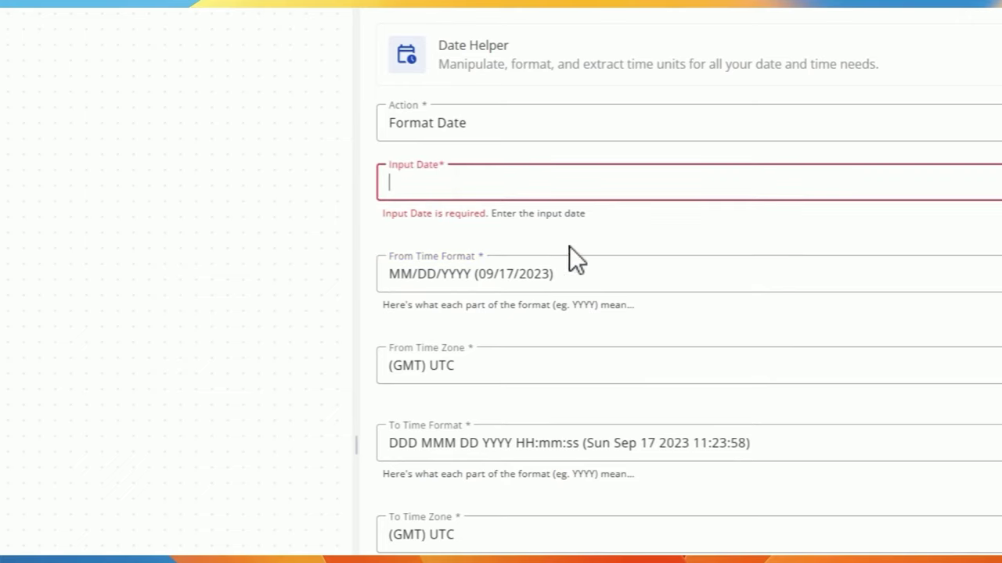
type("03/14/")
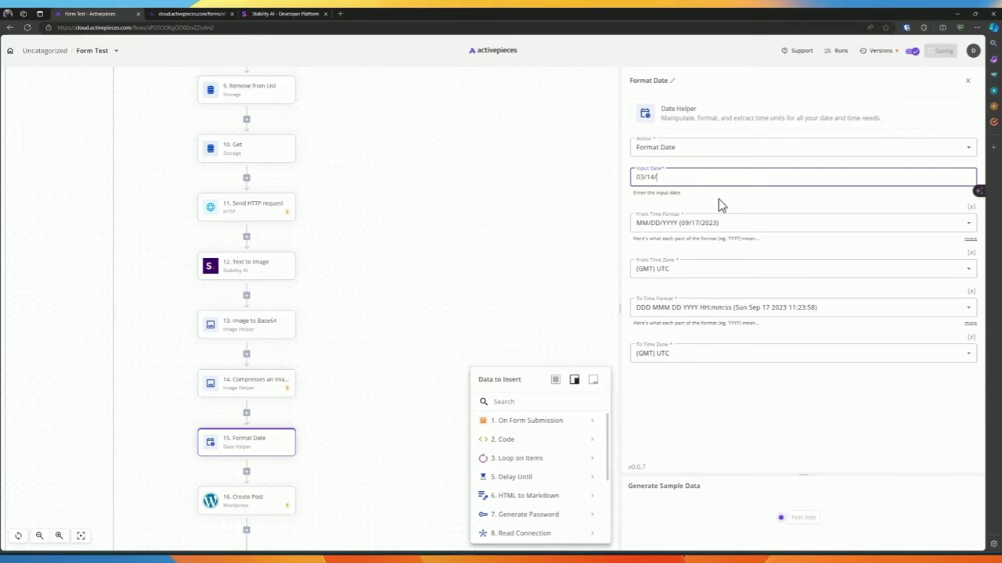
type("2024")
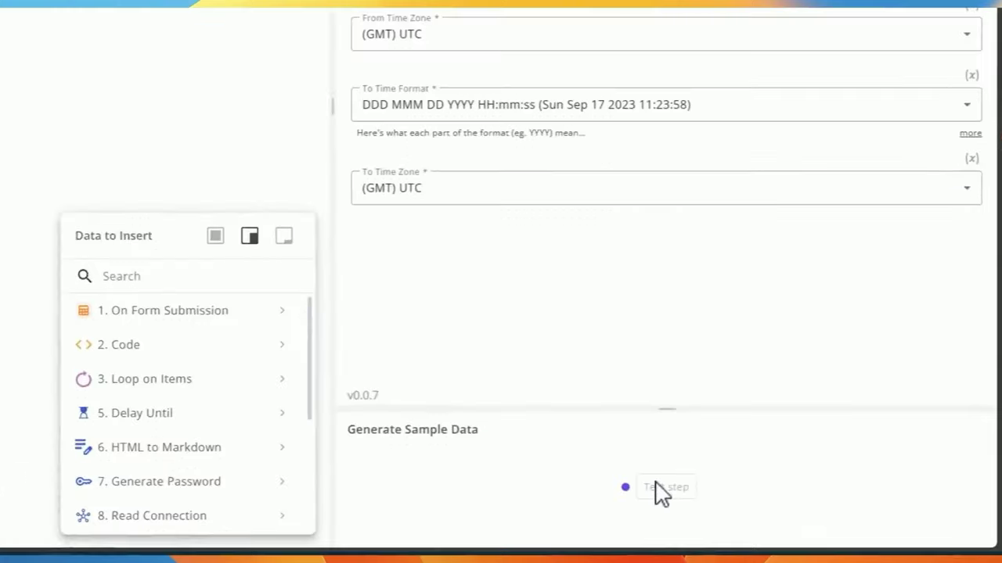
left_click(788, 413)
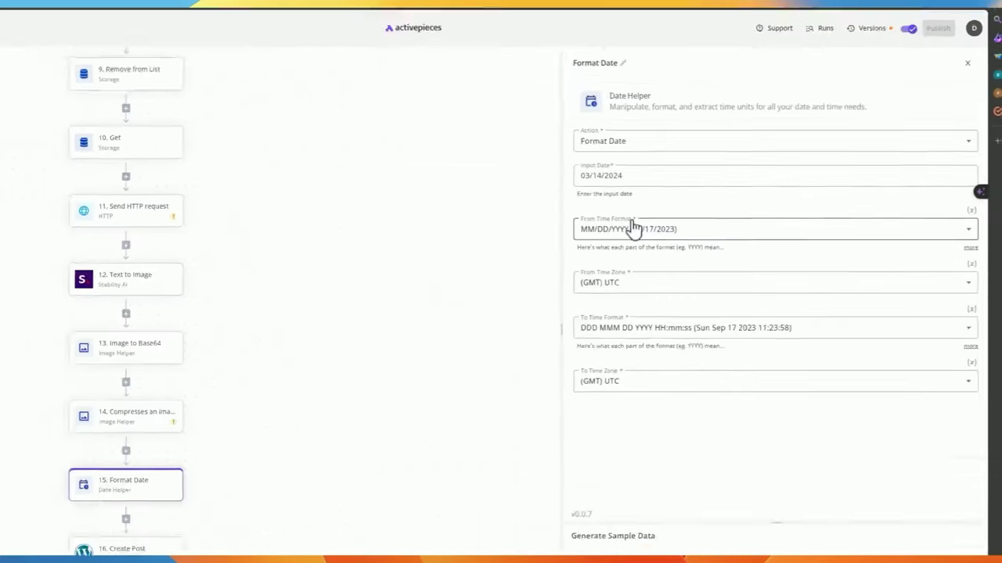
mouse_move(615, 334)
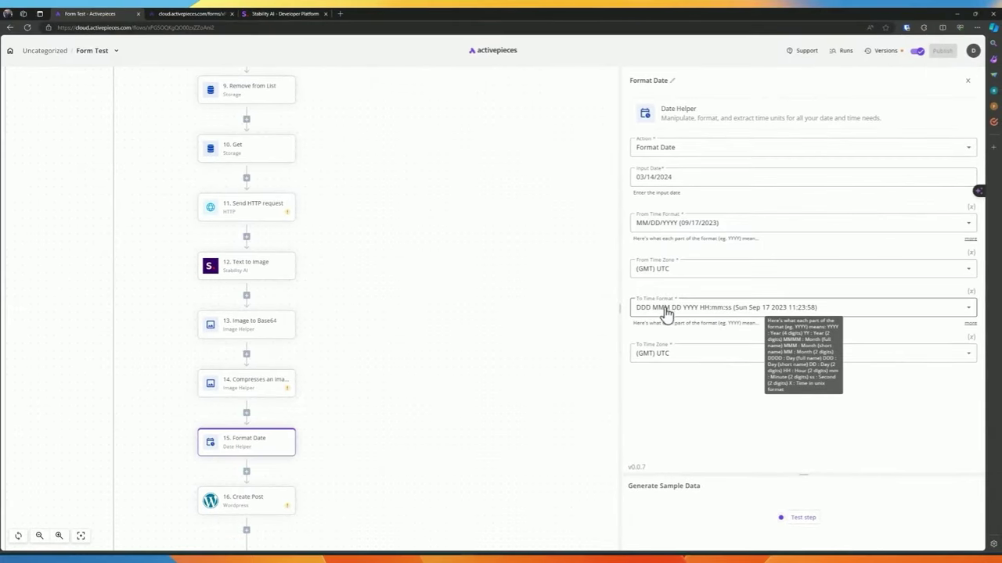
mouse_move(662, 227)
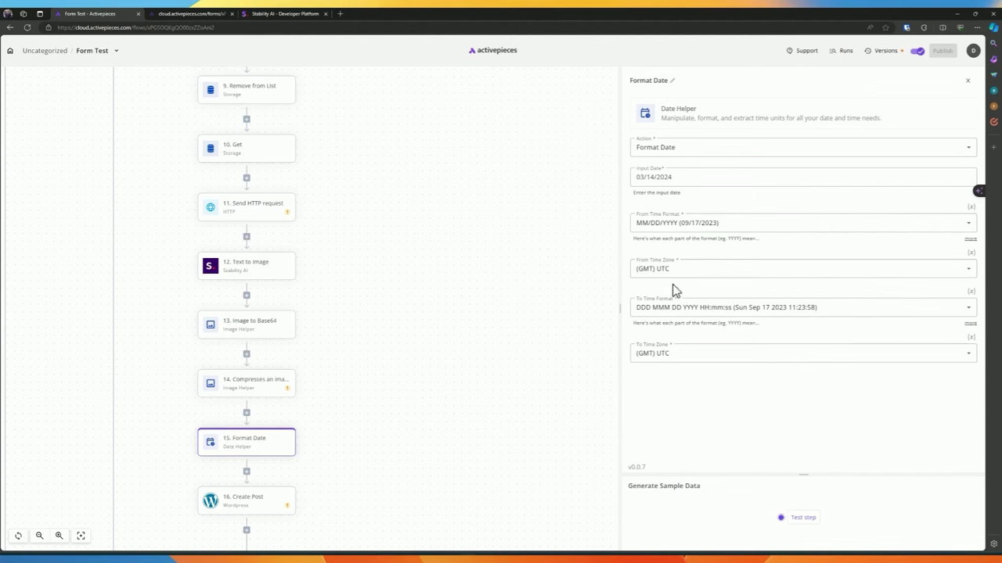
Set the output format to YYYY-MM-DDTHH:mm:ss and test the Format Date step
mouse_move(649, 311)
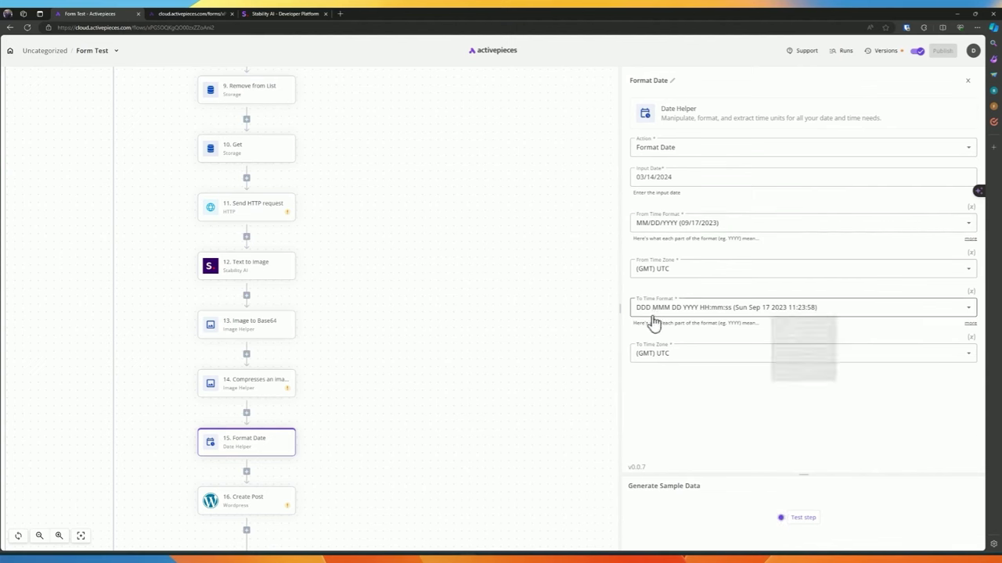
left_click(651, 311)
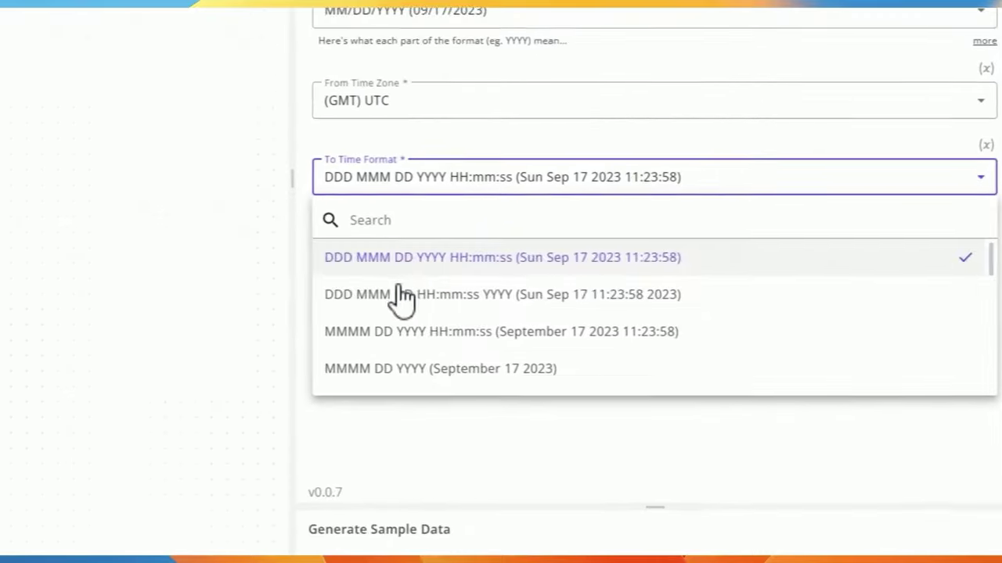
scroll(380, 320, "down", 3)
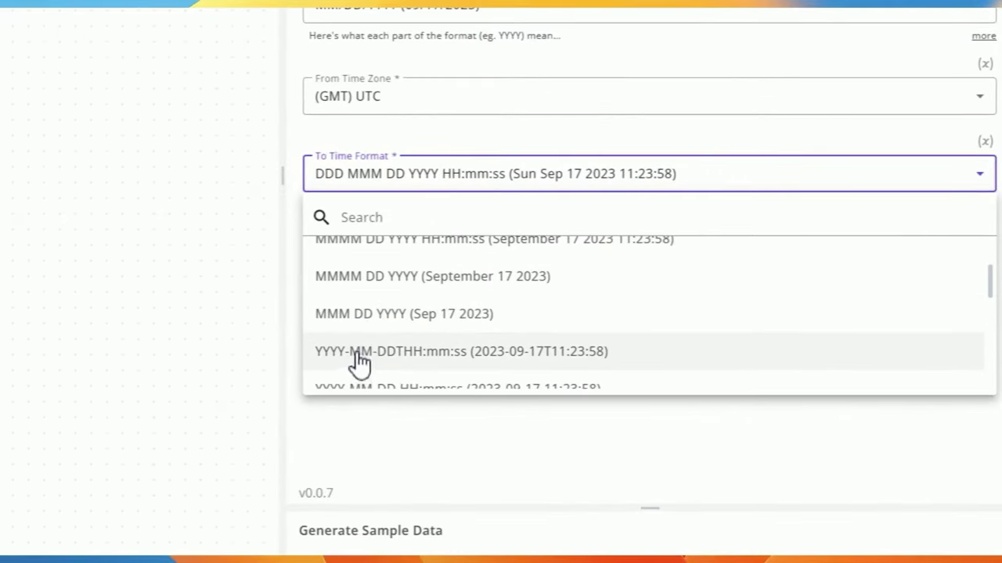
left_click(360, 352)
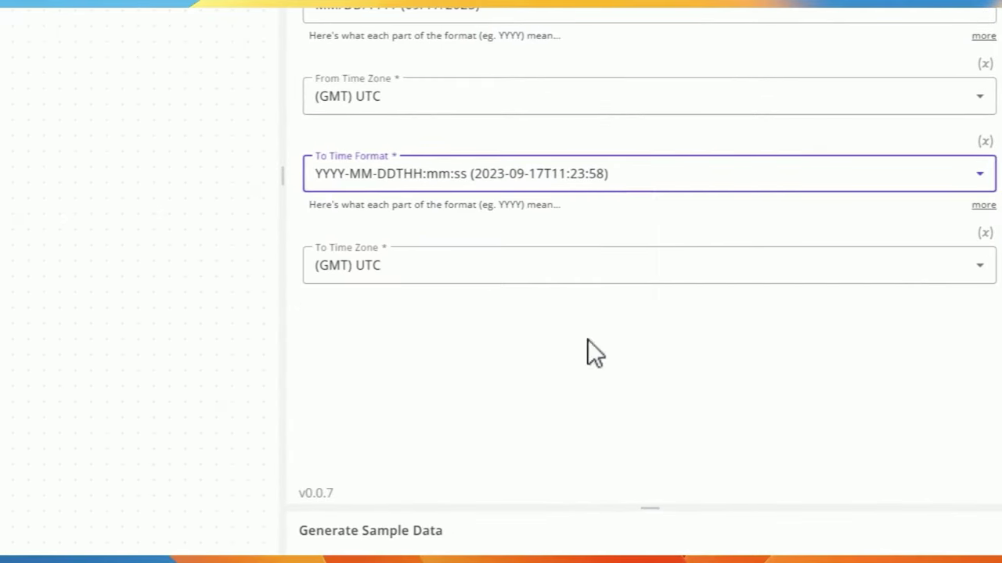
scroll(588, 340, "down", 2)
left_click(646, 401)
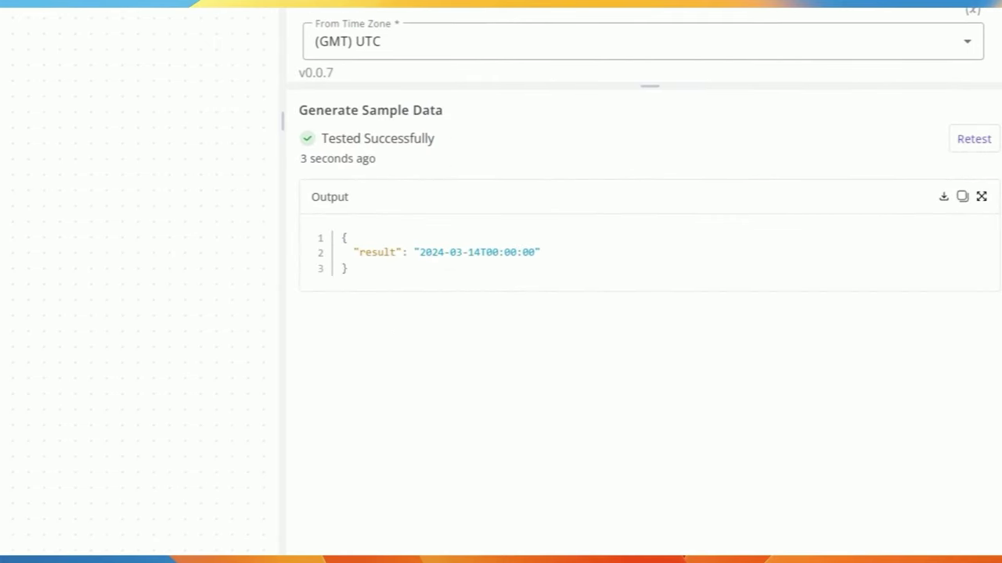
scroll(660, 171, "down", 1)
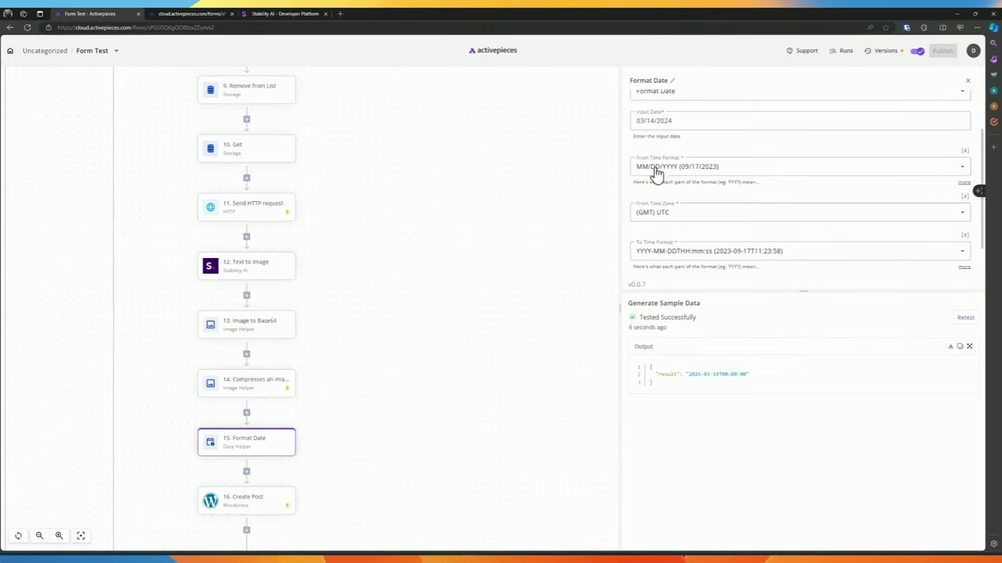
left_click(668, 253)
scroll(675, 327, "down", 4)
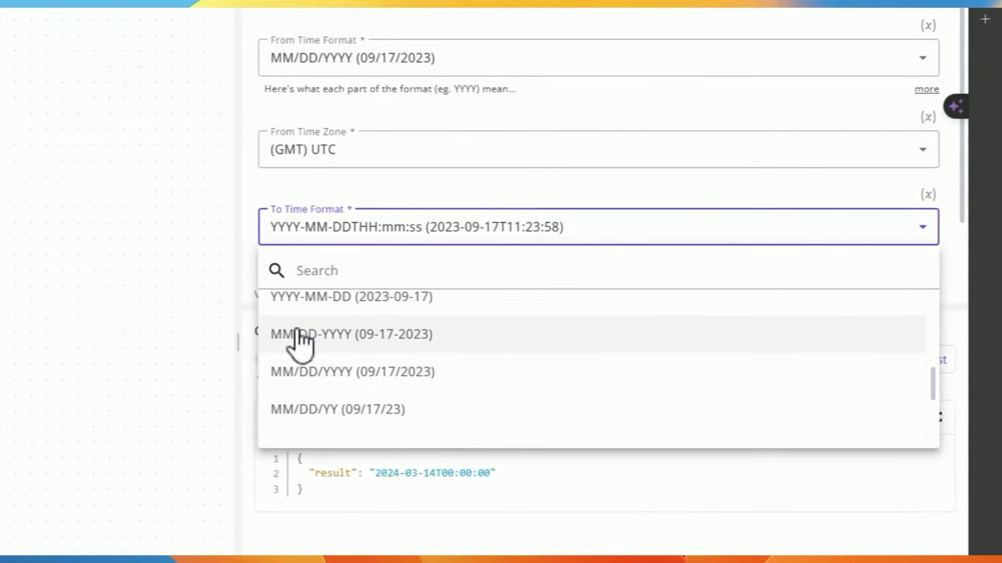
scroll(303, 342, "down", 3)
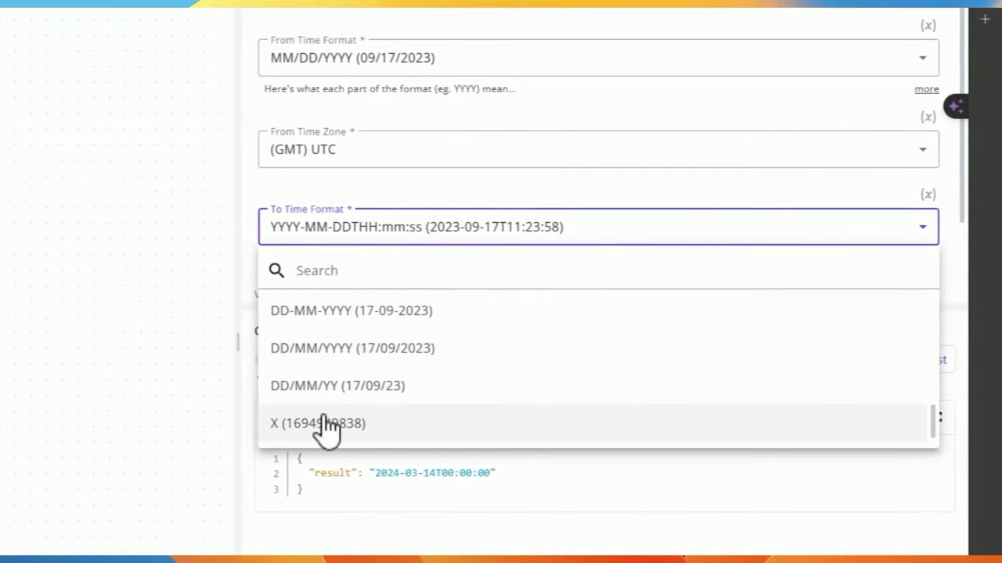
left_click(329, 427)
left_click(928, 360)
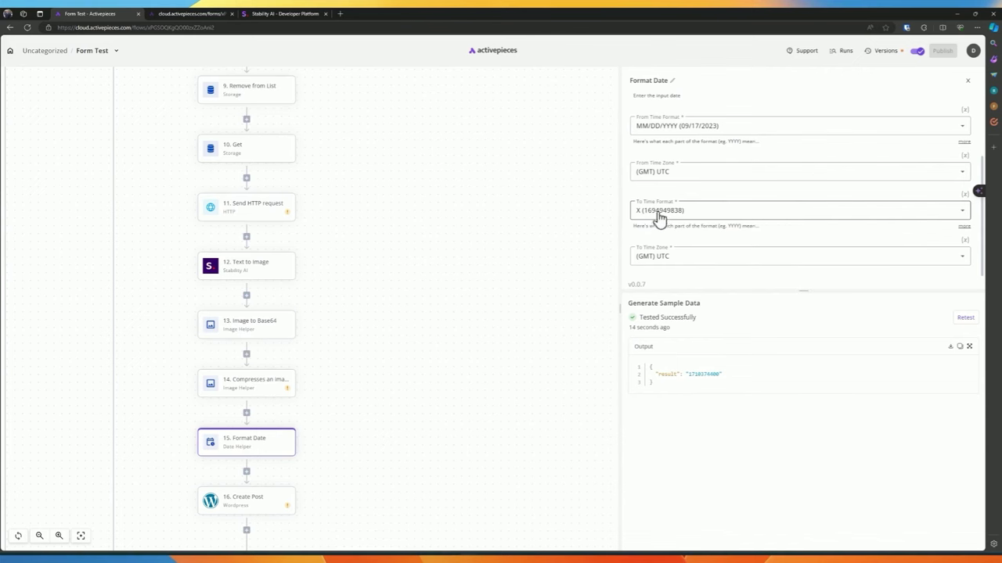
scroll(720, 185, "up", 3)
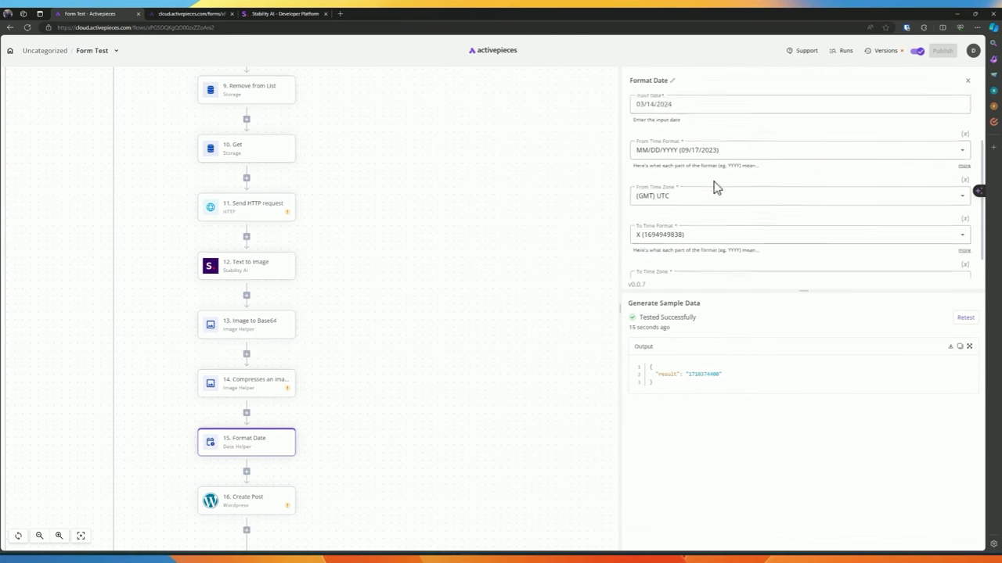
left_click(654, 153)
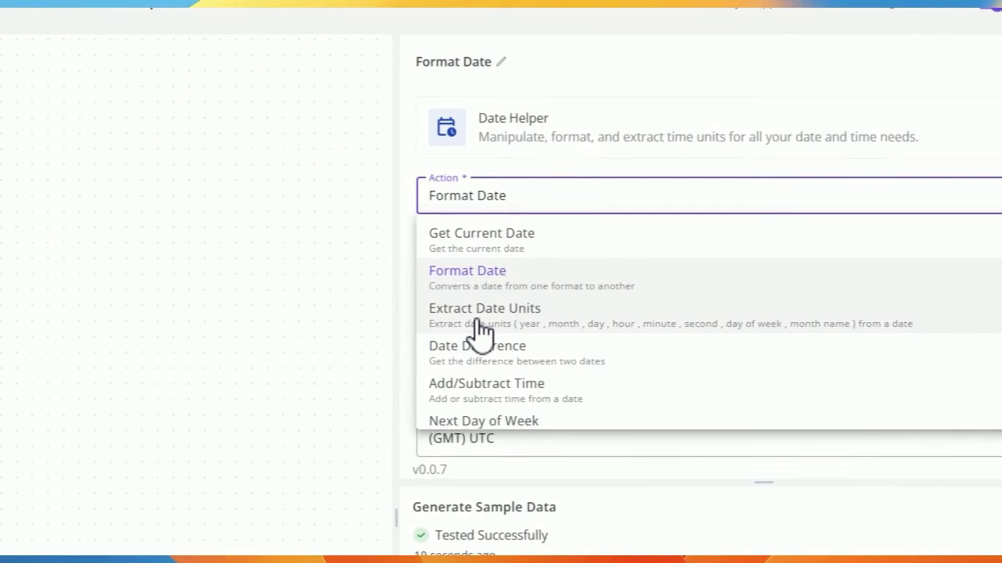
Make step 15 Extract Date Units from 03-16-2024 (MM-DD-YYYY) and retest, returning year 2024
left_click(480, 328)
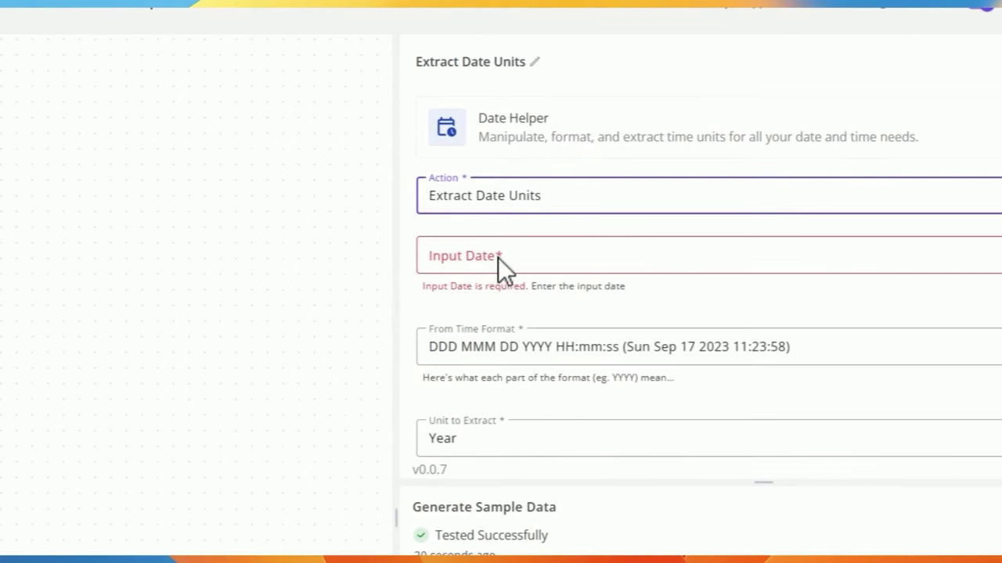
left_click(498, 266)
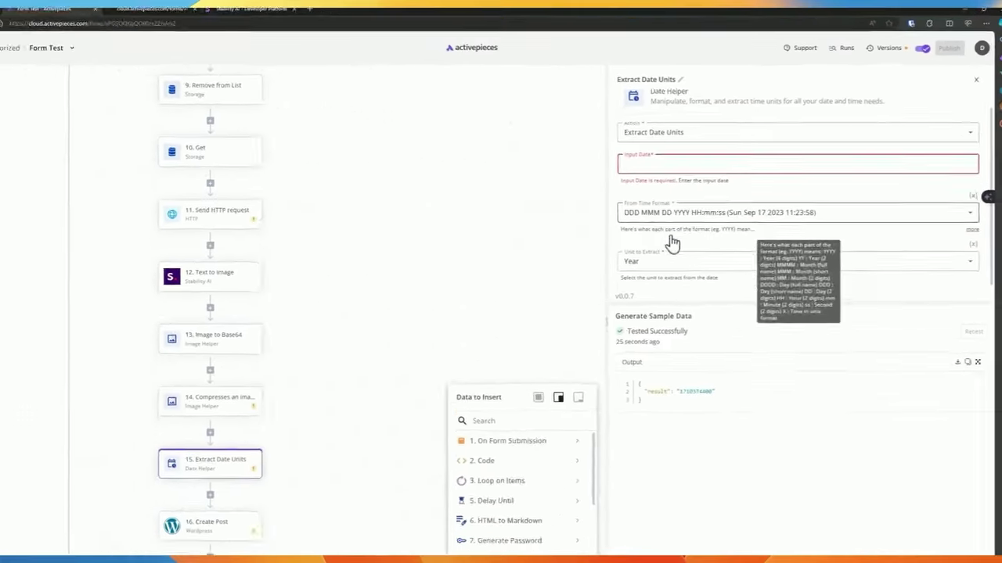
left_click(665, 203)
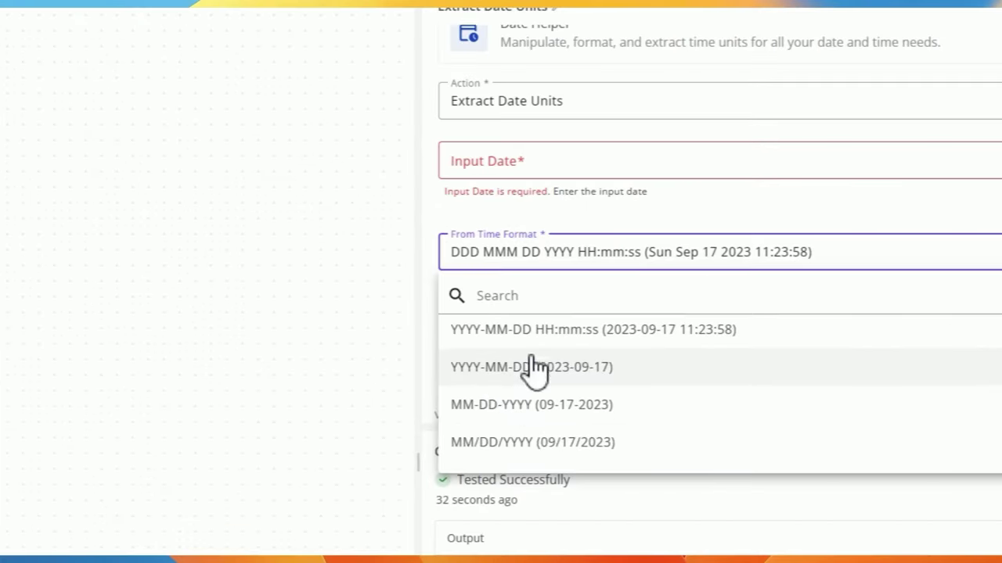
left_click(662, 279)
key("shift+Tab")
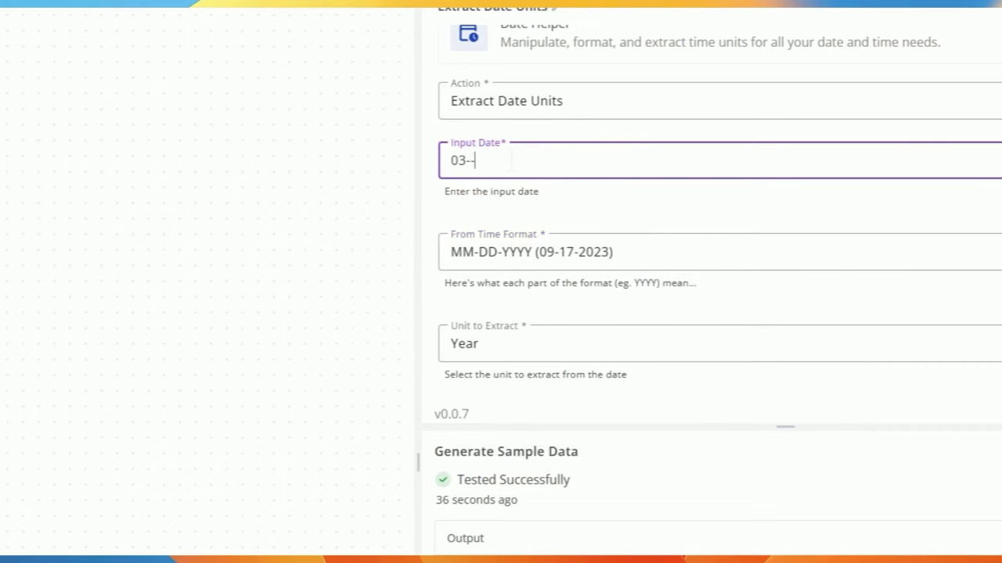
type("03-")
type("16-2024")
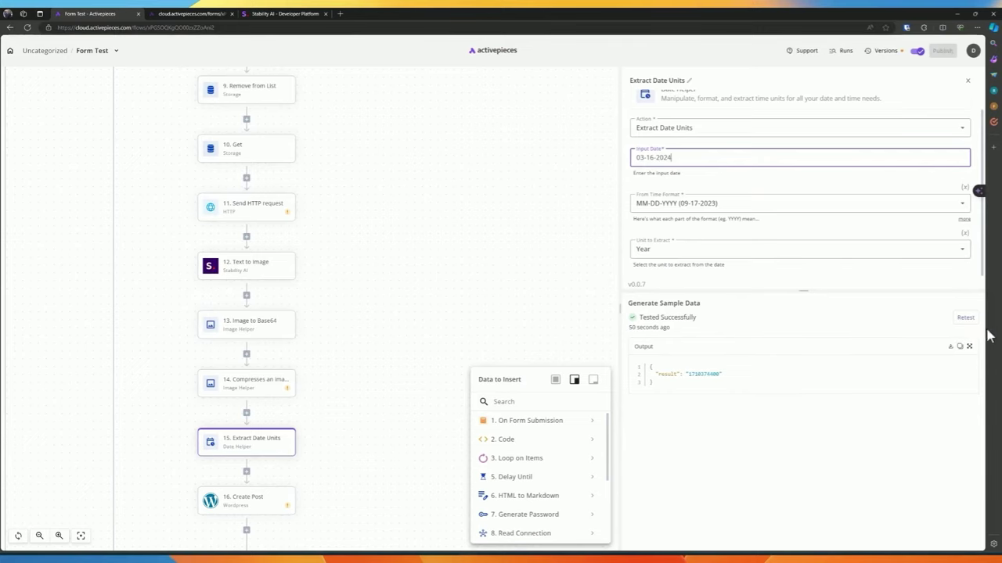
left_click(965, 318)
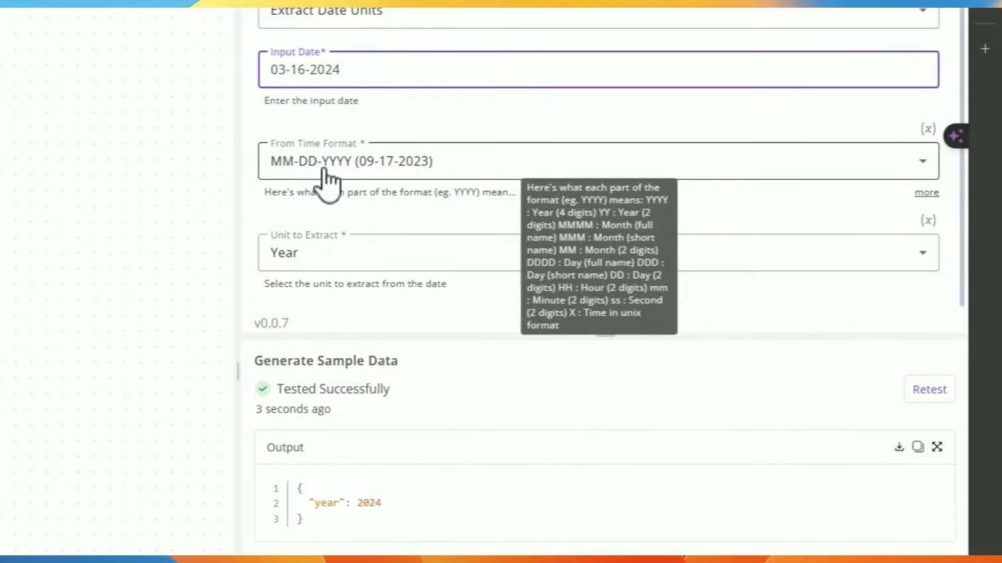
Add Month and Day to the Unit to Extract list alongside Year
left_click(325, 164)
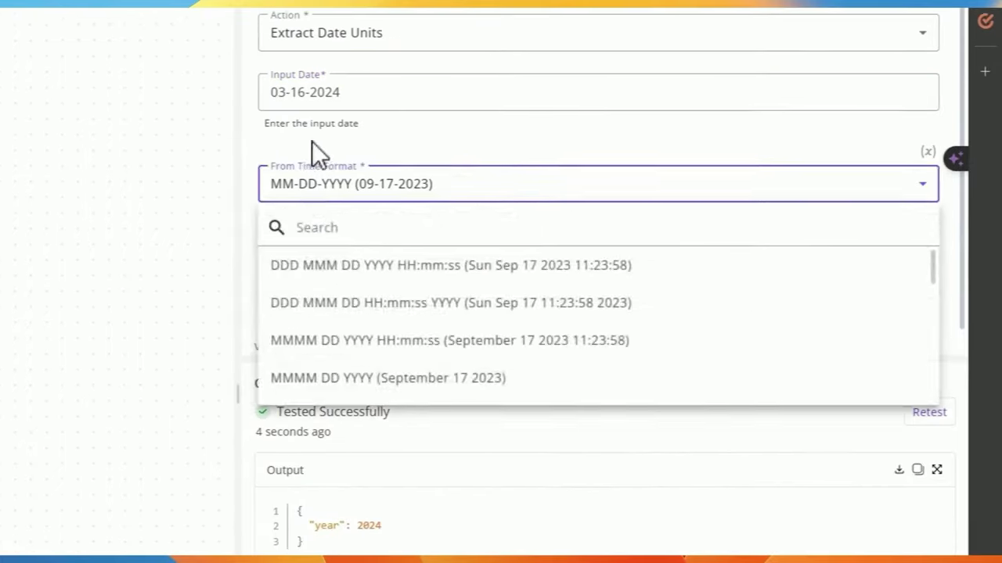
left_click(329, 160)
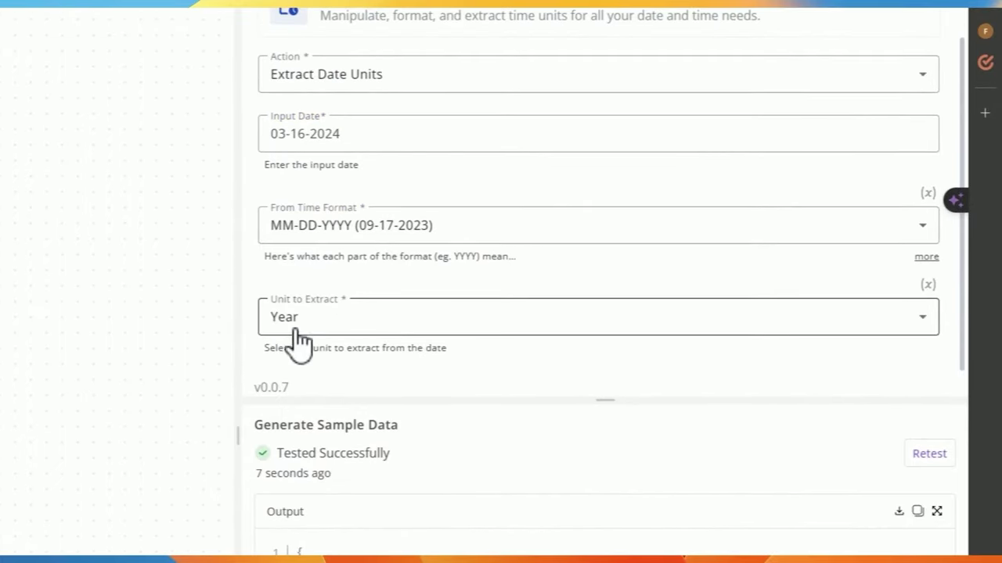
left_click(294, 324)
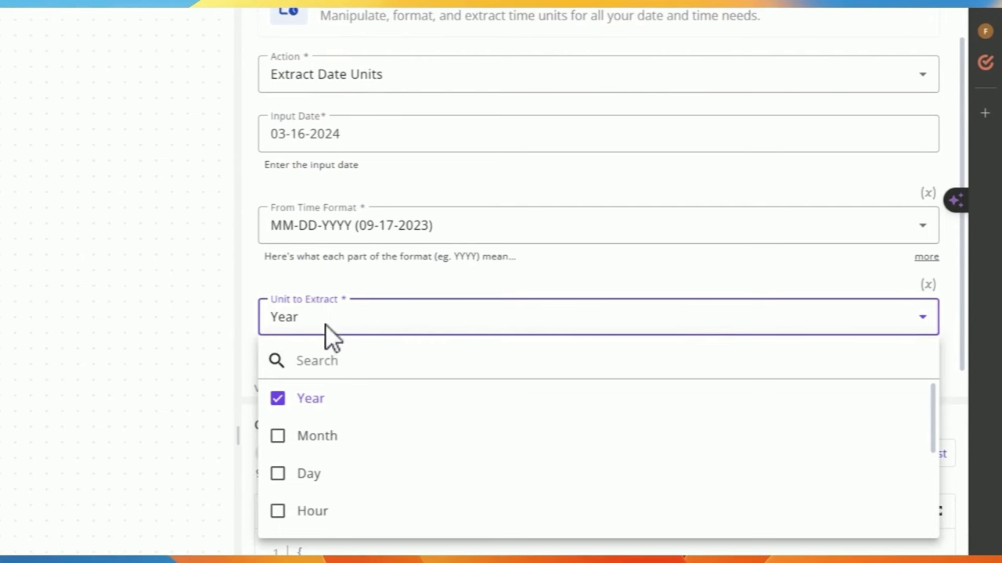
left_click(307, 284)
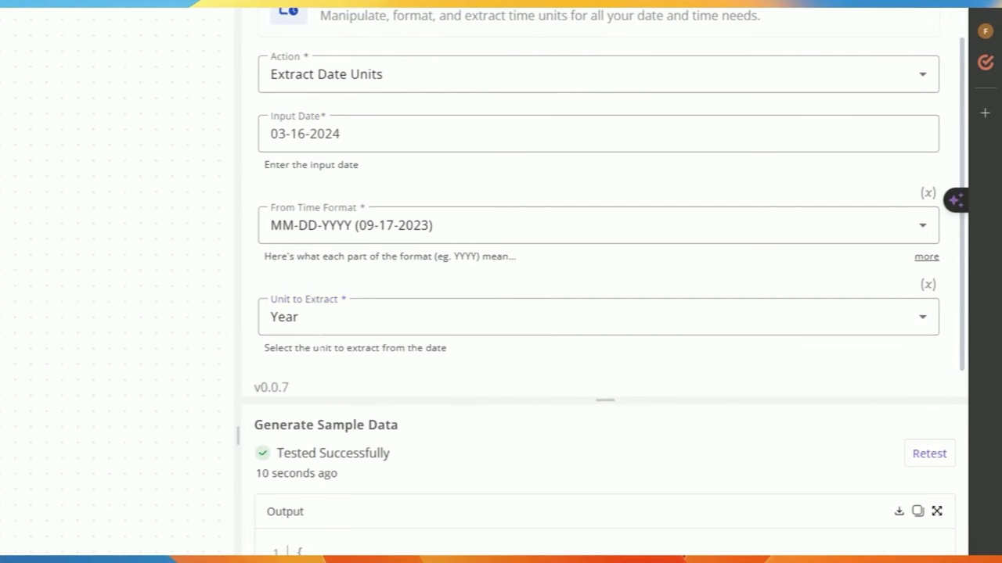
left_click(340, 320)
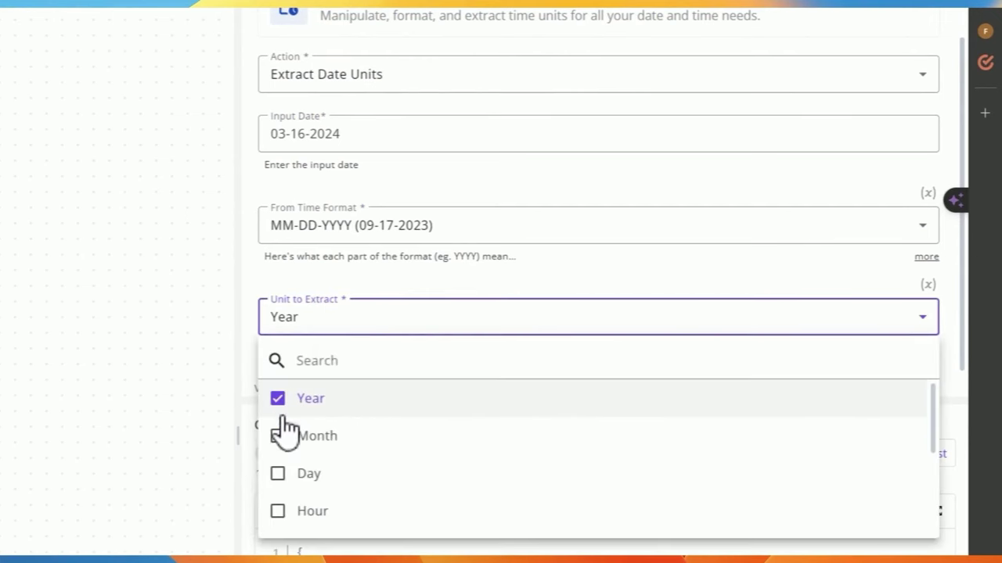
left_click(281, 432)
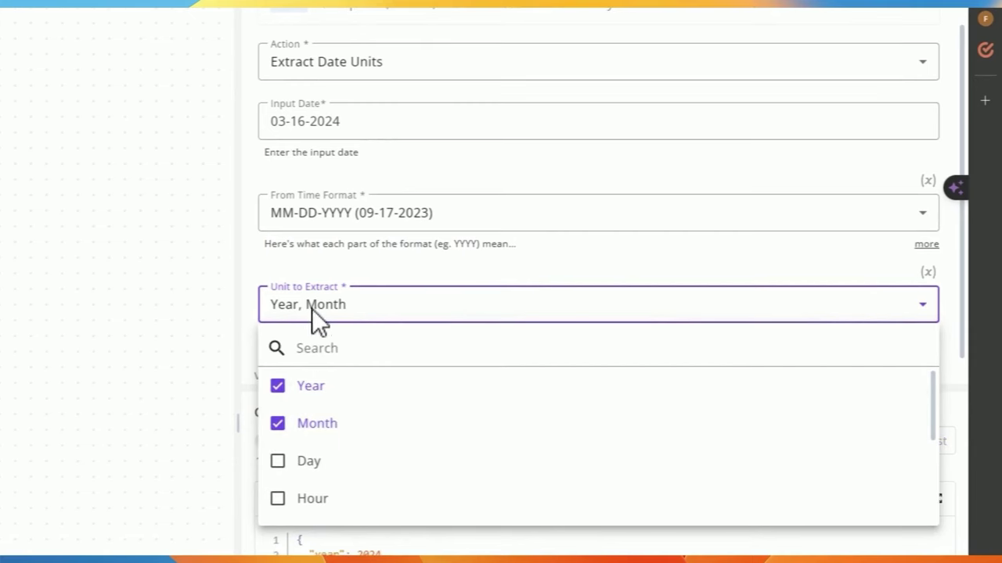
scroll(282, 407, "down", 1)
left_click(280, 400)
Drop the extra Hour unit and retest, returning year 2024, month 3, day 16
left_click(278, 422)
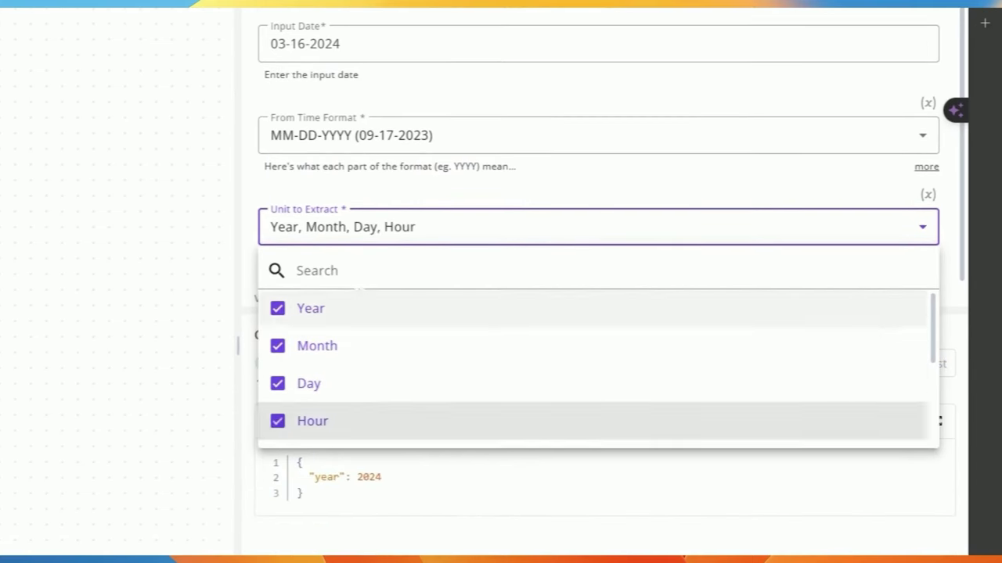
left_click(379, 216)
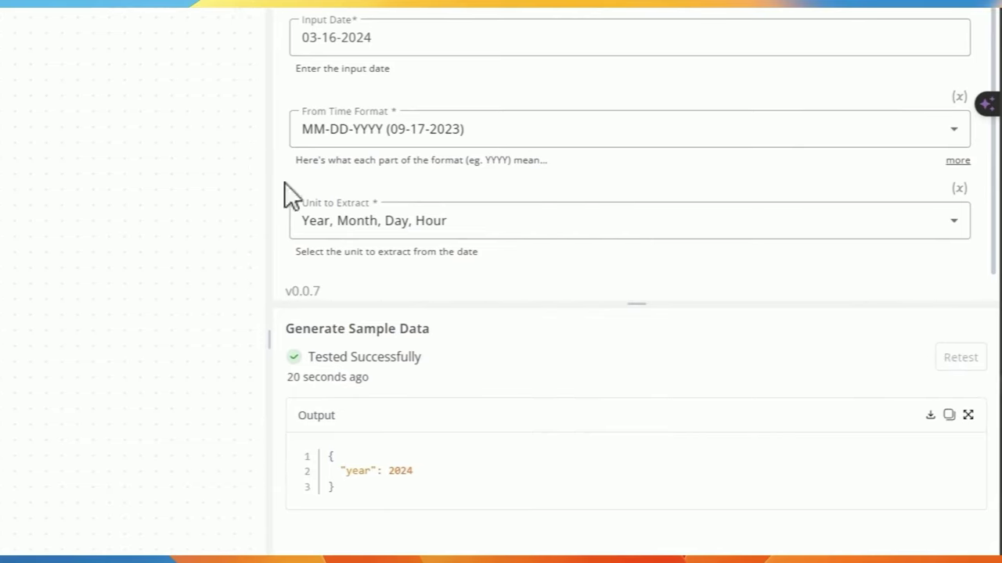
left_click(375, 226)
left_click(314, 415)
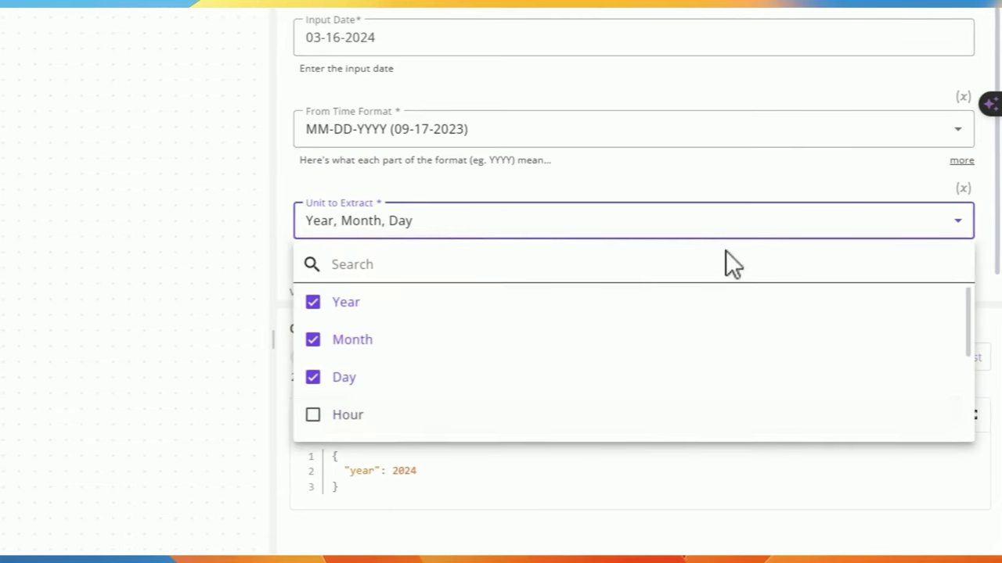
scroll(664, 441, "down", 1)
left_click(665, 441)
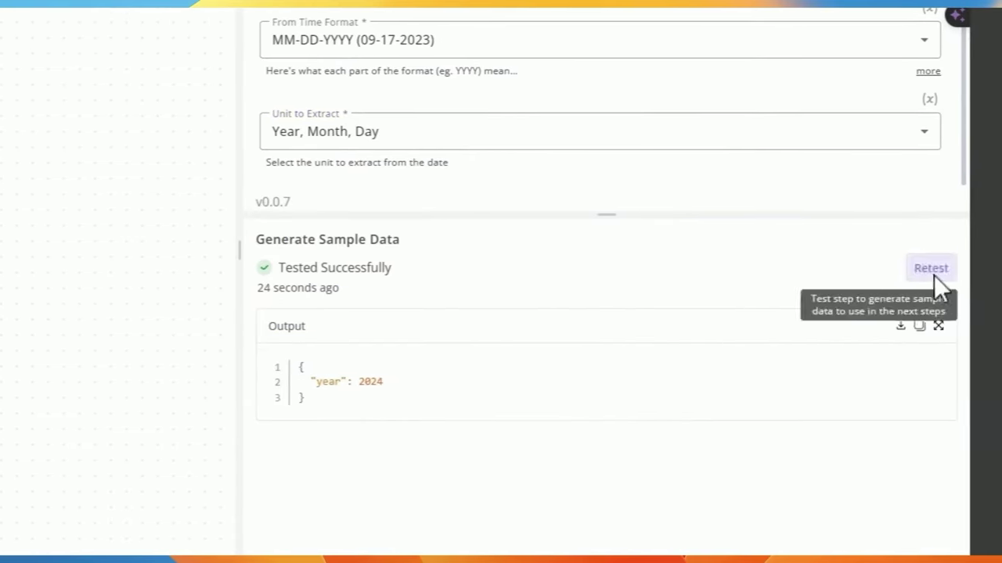
left_click(960, 271)
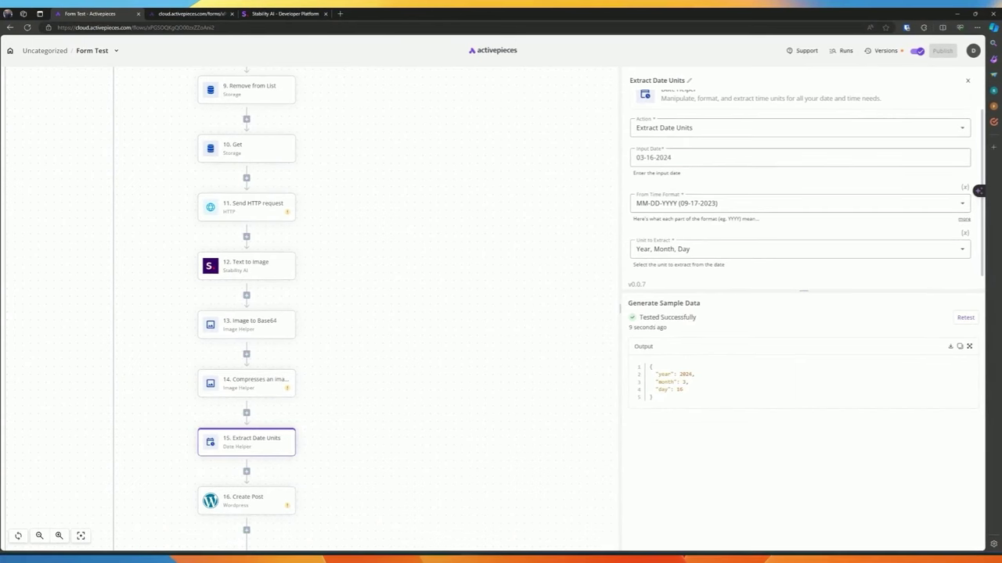
Switch step 15 to Date Difference with starting date 03/14/2024
left_click(686, 133)
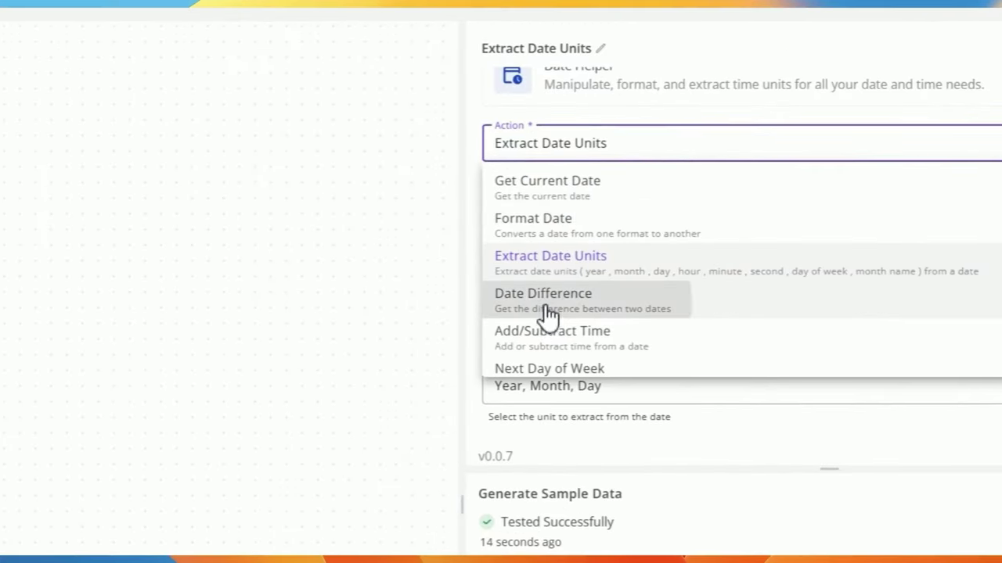
left_click(661, 217)
left_click(572, 200)
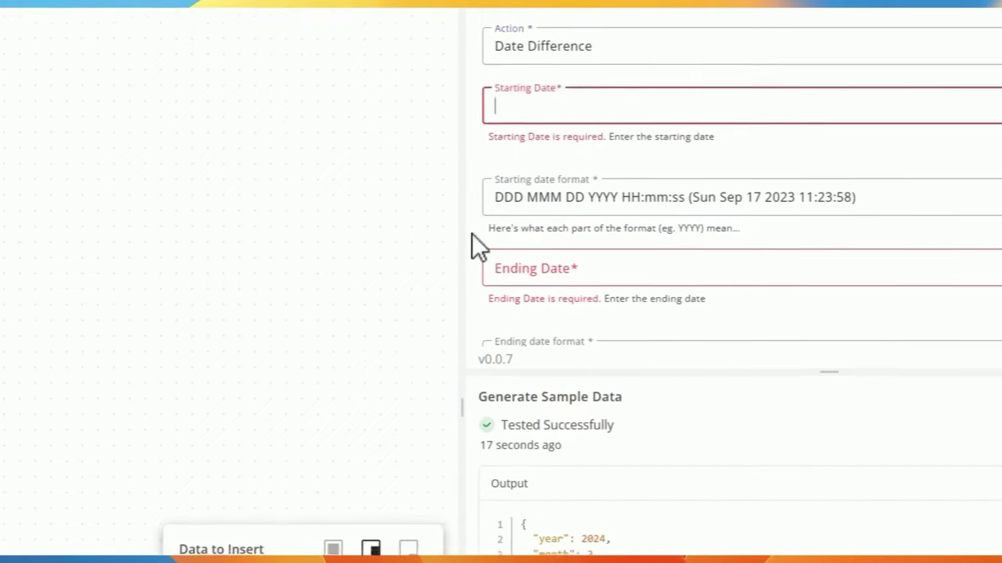
type("03/14/")
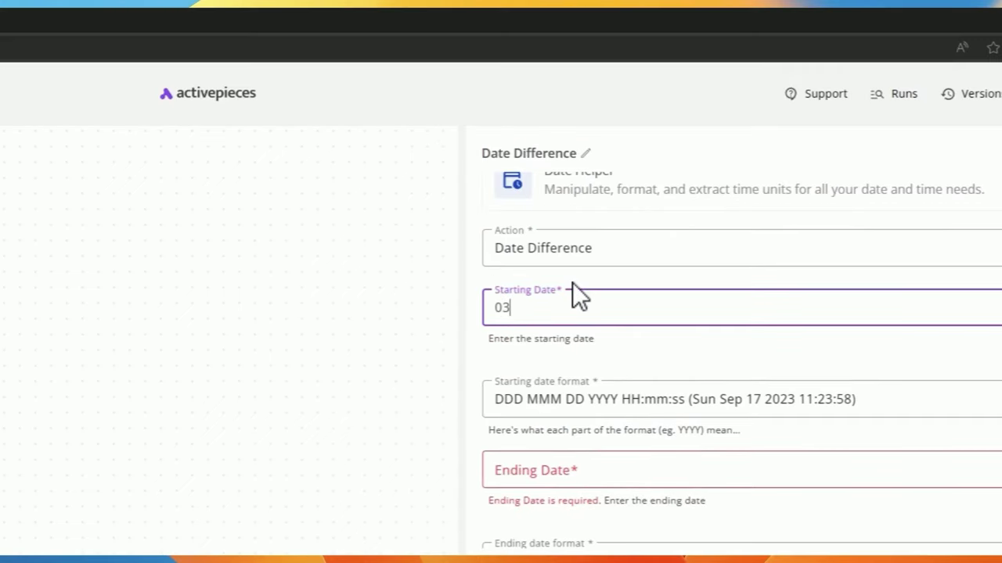
type("2024")
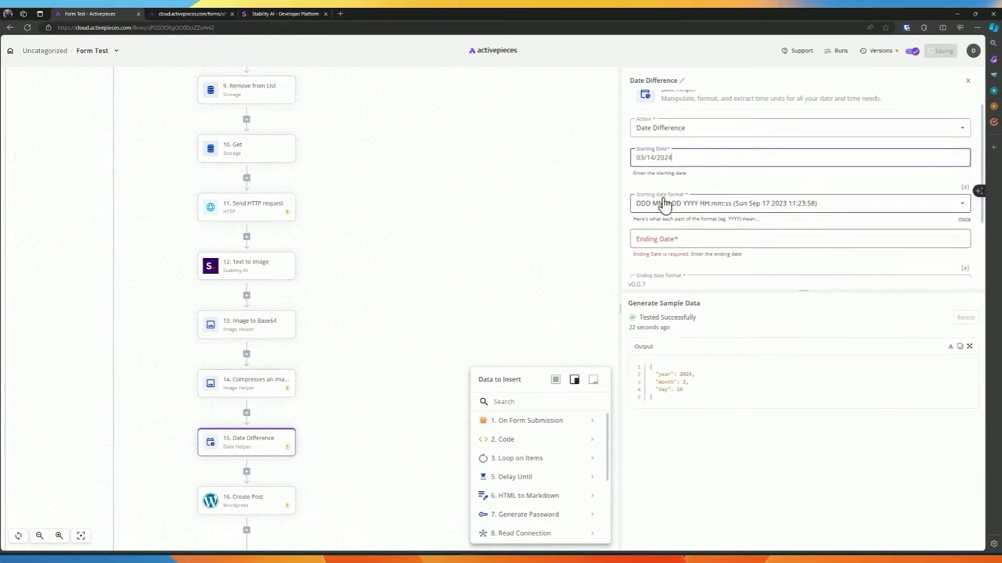
Set the starting date format to MM/DD/YYYY and begin entering the ending date
left_click(657, 202)
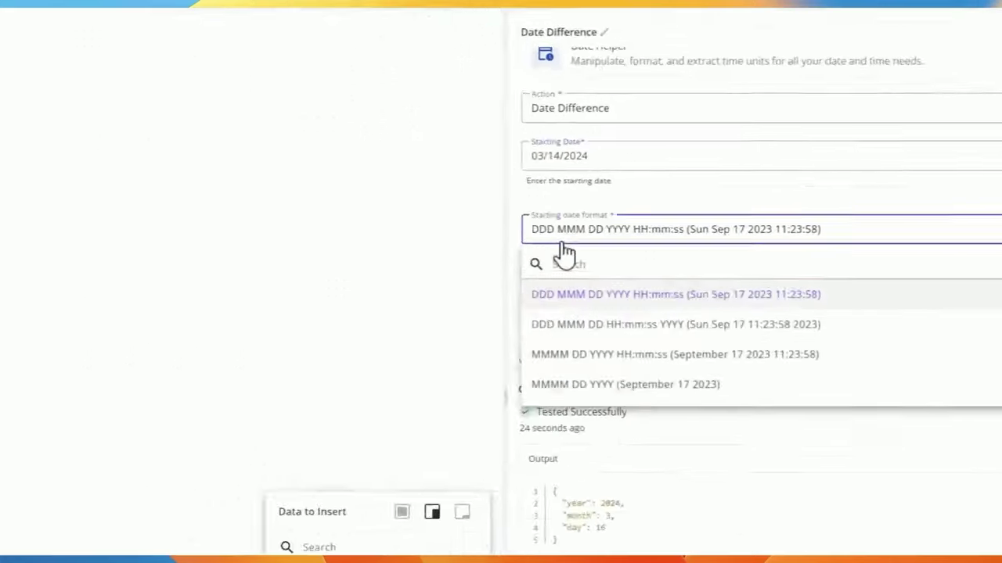
scroll(653, 258, "down", 1)
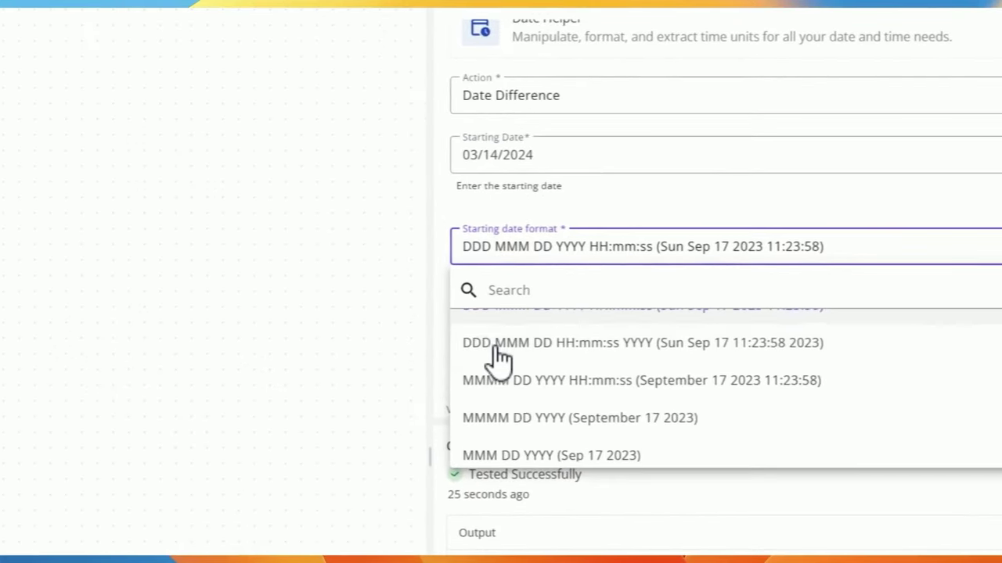
scroll(499, 359, "down", 5)
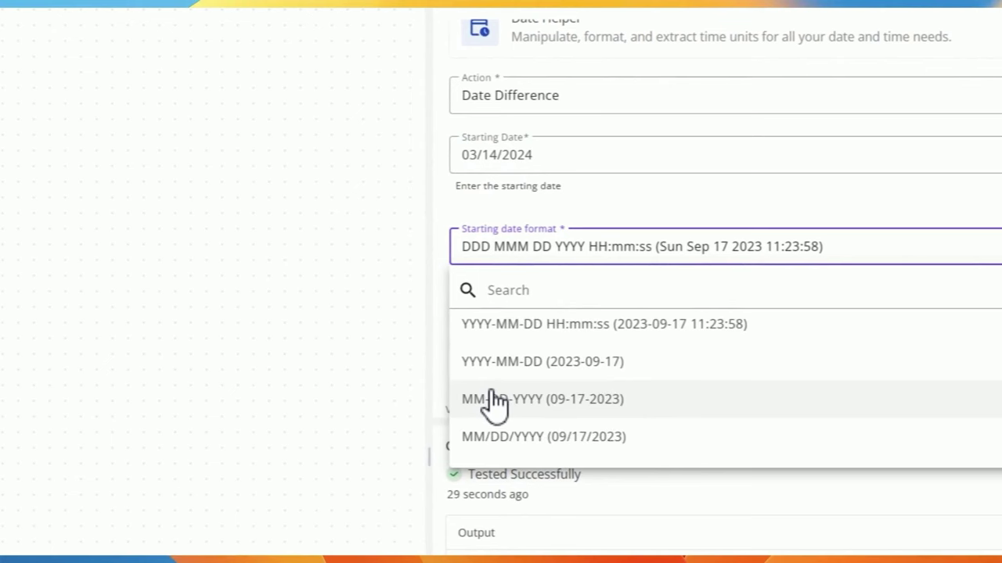
left_click(497, 437)
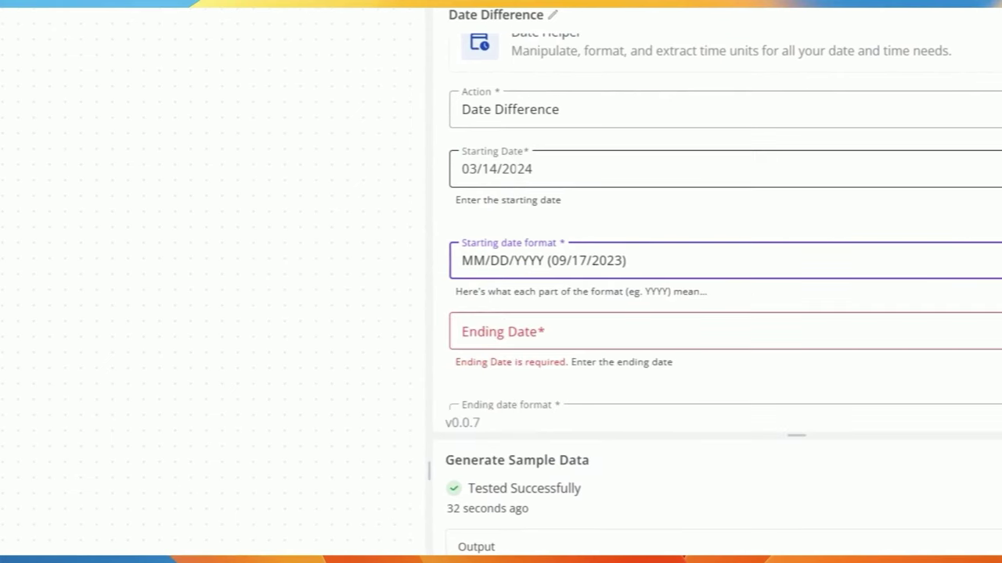
left_click(501, 353)
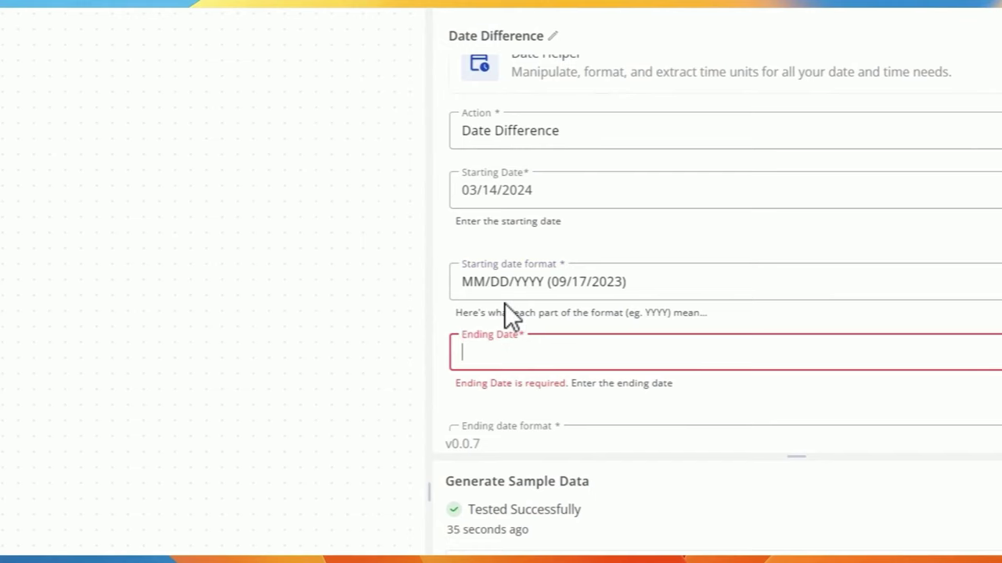
type("03")
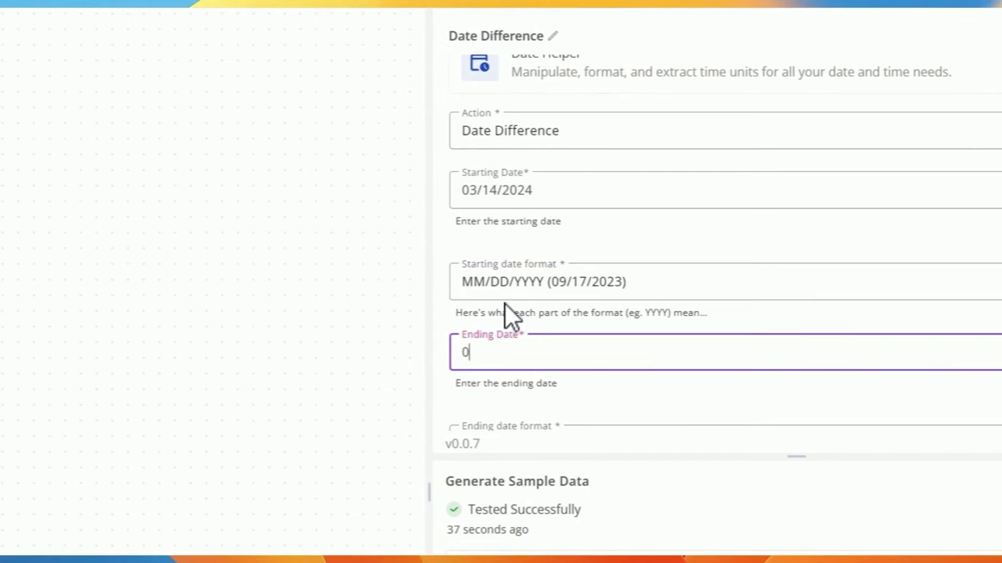
type("/24/2025")
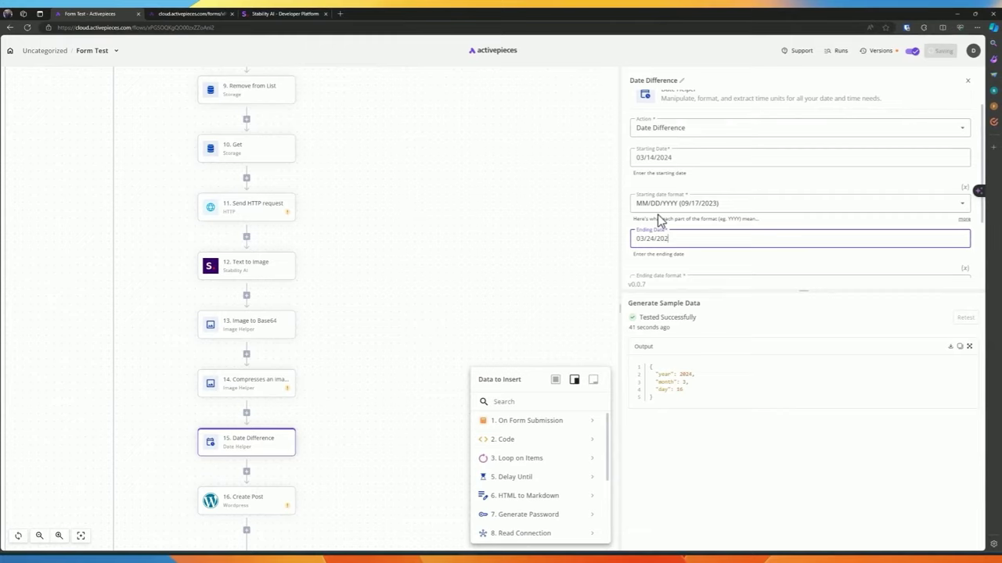
Set the ending date format to MM/DD/YYYY and retest, getting a year difference of 1
scroll(685, 258, "down", 2)
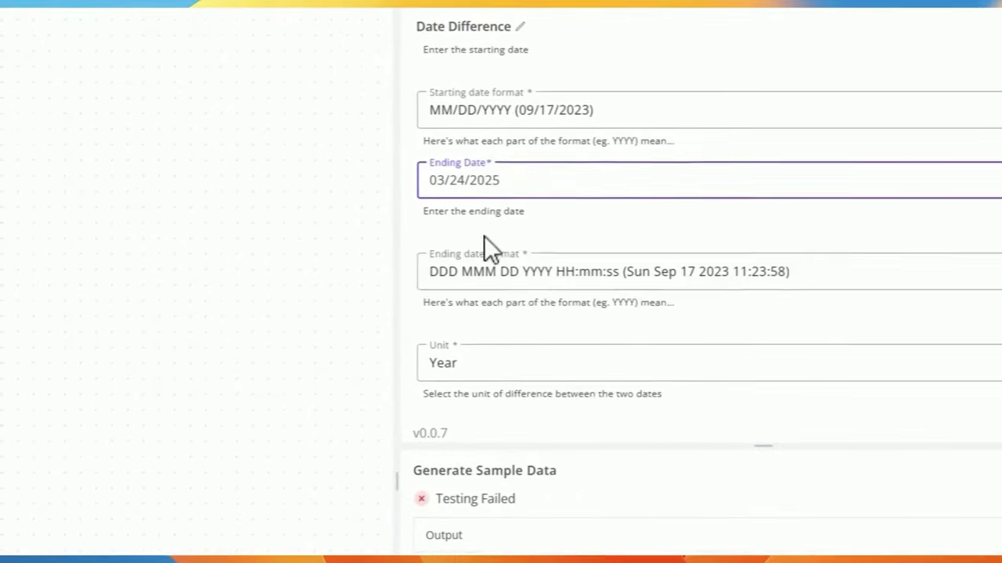
left_click(488, 276)
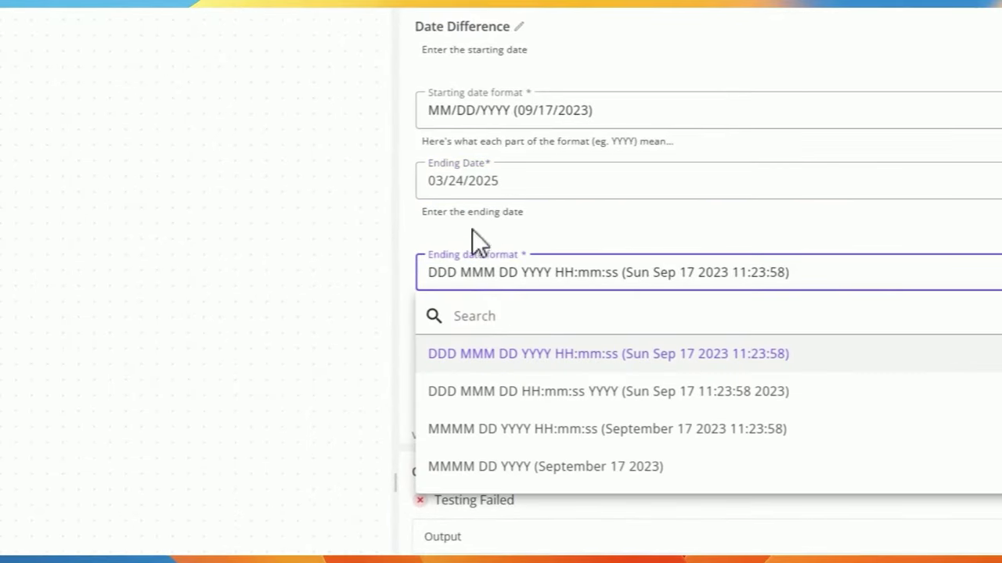
scroll(458, 384, "down", 4)
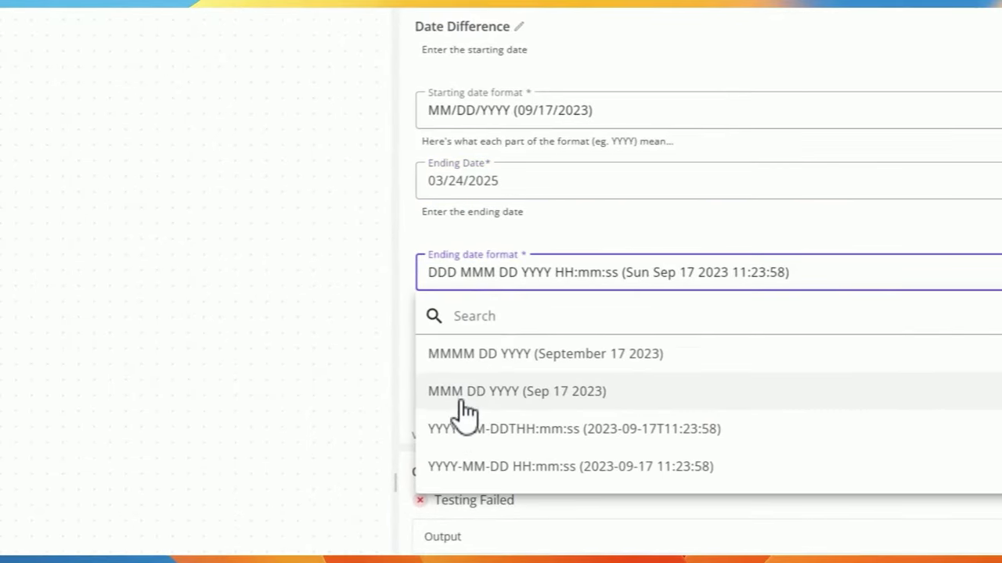
scroll(488, 417, "down", 4)
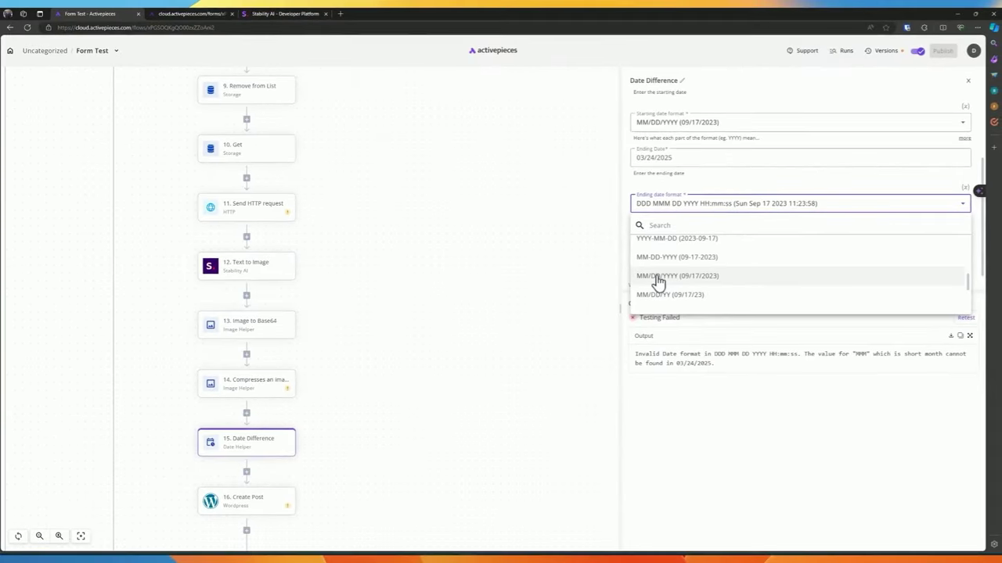
left_click(657, 280)
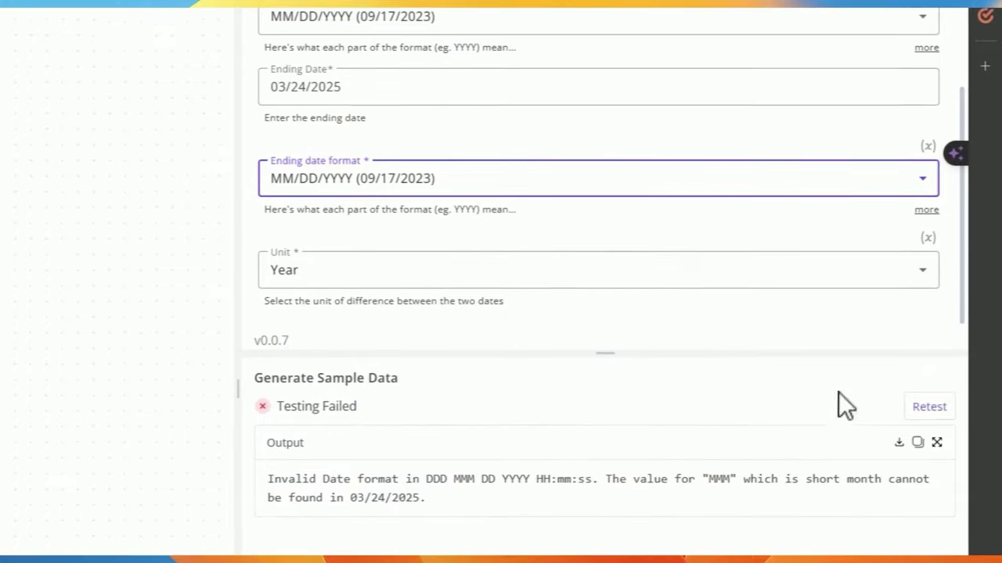
left_click(929, 465)
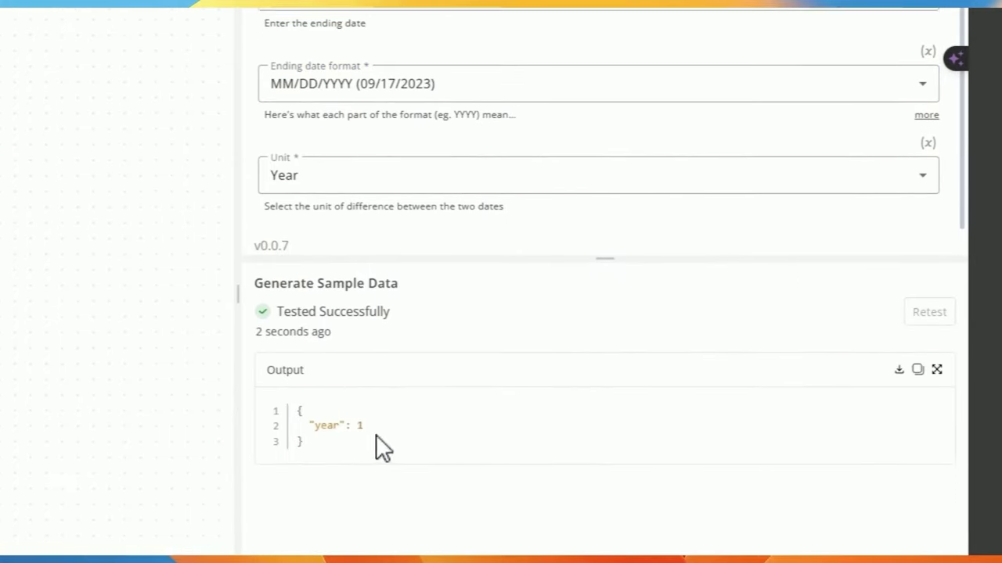
Measure the difference in months instead of years and retest
left_click(316, 161)
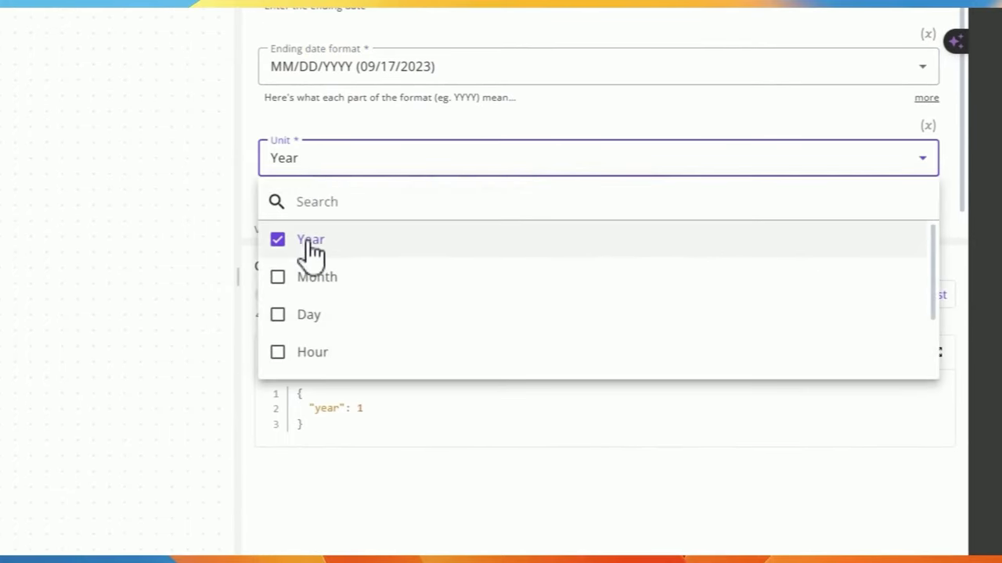
left_click(277, 239)
left_click(277, 277)
left_click(321, 399)
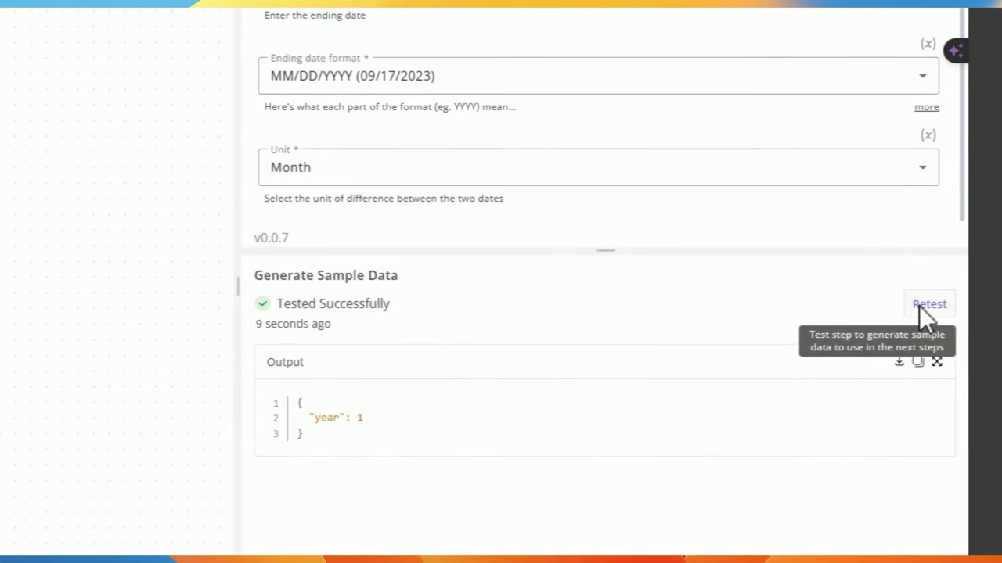
left_click(920, 304)
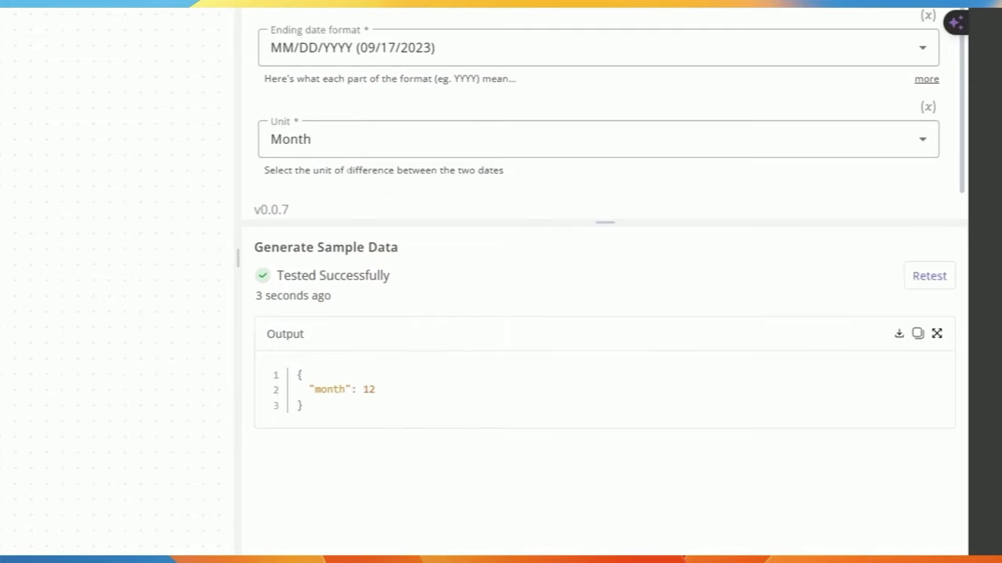
Measure the difference in days instead of months and retest
scroll(360, 274, "up", 1)
left_click(346, 188)
left_click(313, 353)
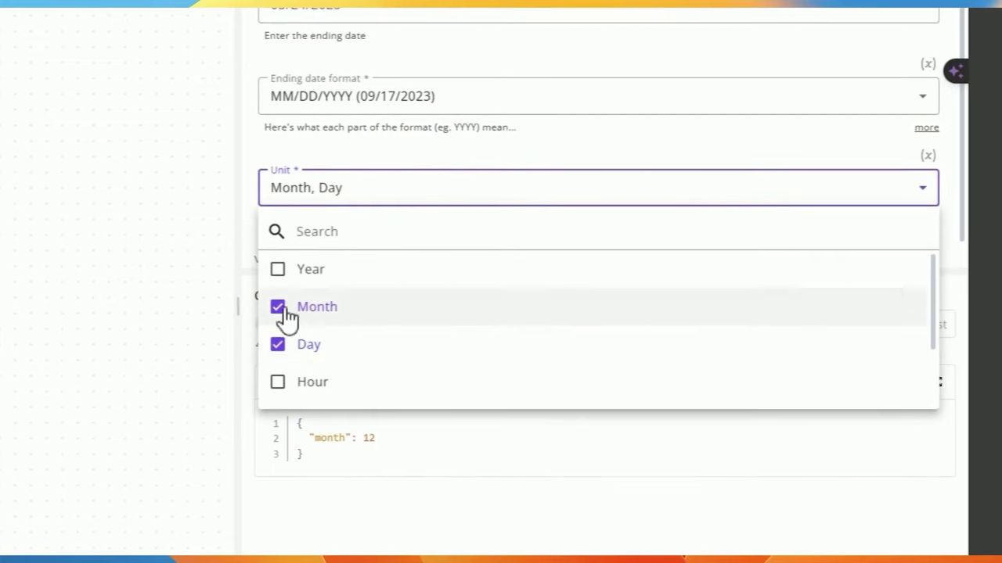
left_click(280, 312)
scroll(506, 451, "down", 2)
left_click(505, 451)
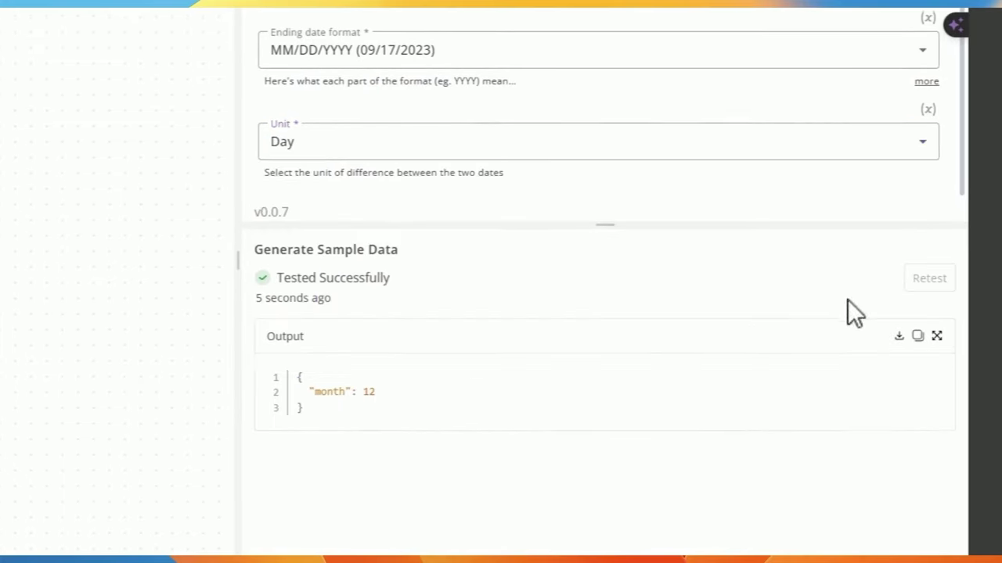
left_click(925, 281)
Measure the difference in years, months, days and hours together and retest
scroll(384, 152, "up", 2)
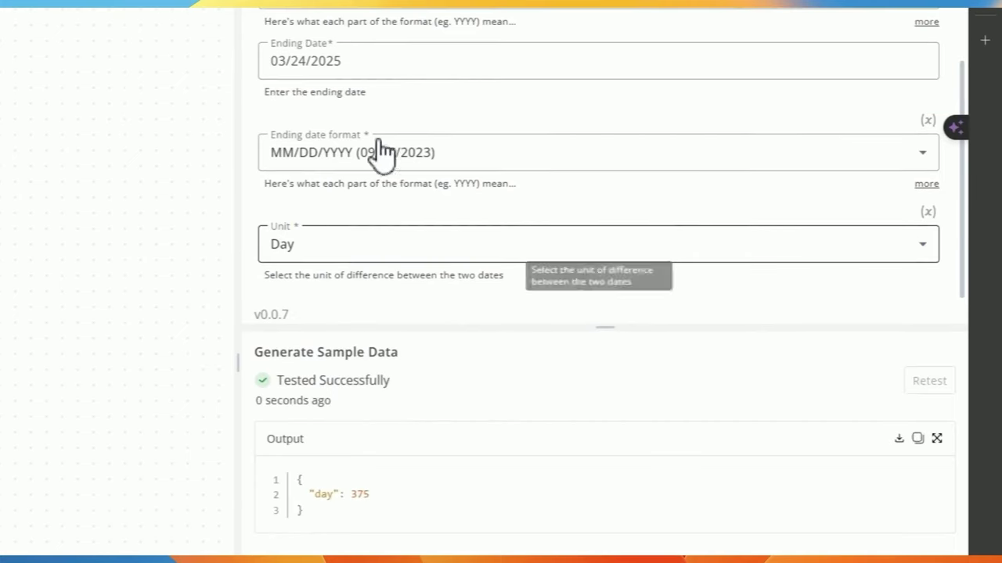
scroll(383, 153, "down", 4)
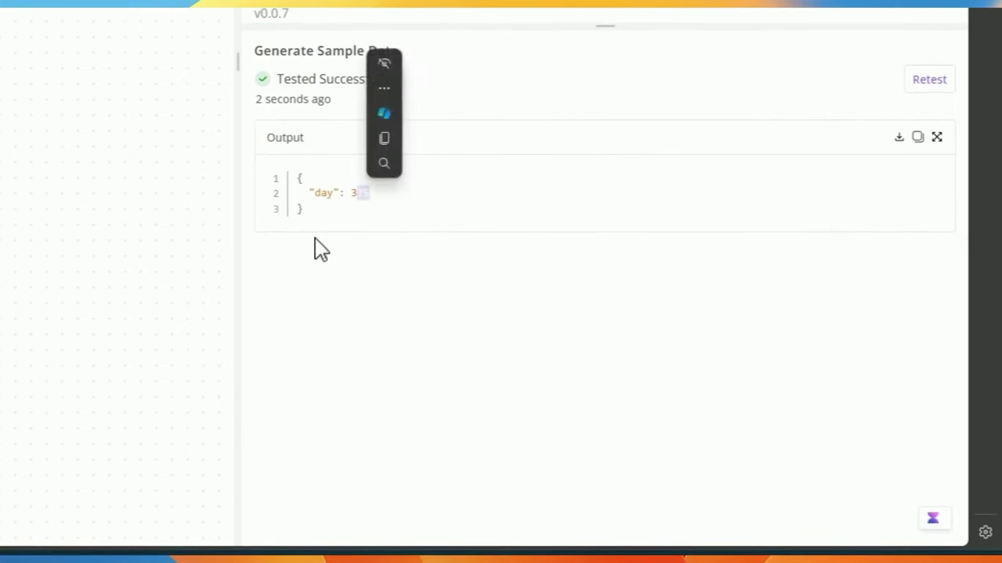
scroll(328, 228, "up", 3)
left_click(321, 154)
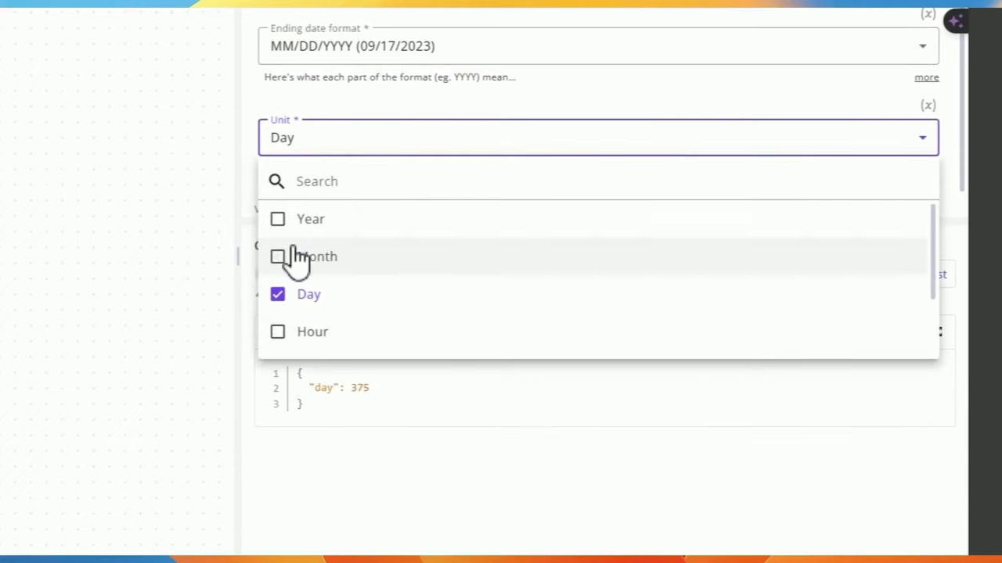
left_click(295, 258)
left_click(295, 225)
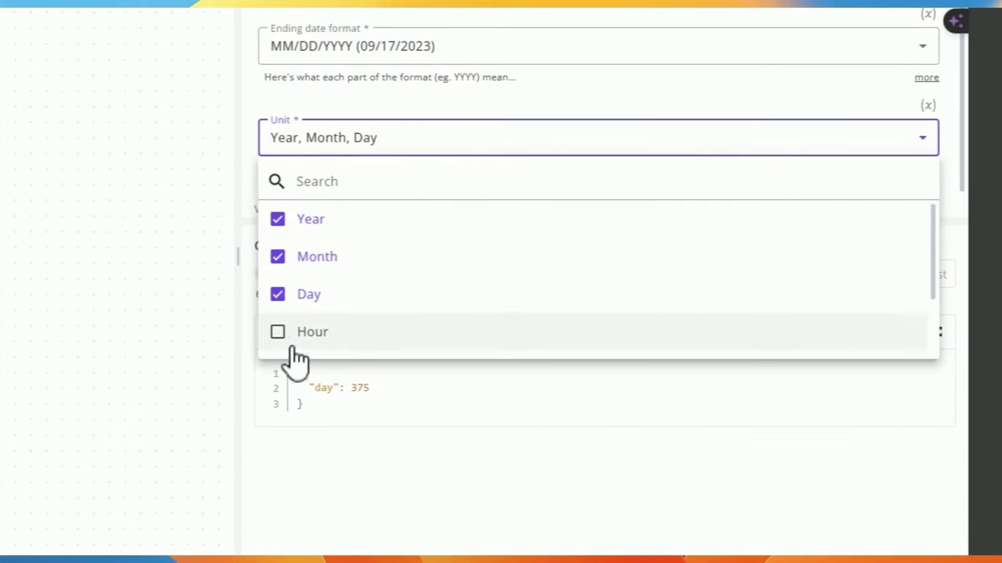
left_click(279, 332)
scroll(443, 440, "down", 1)
left_click(790, 271)
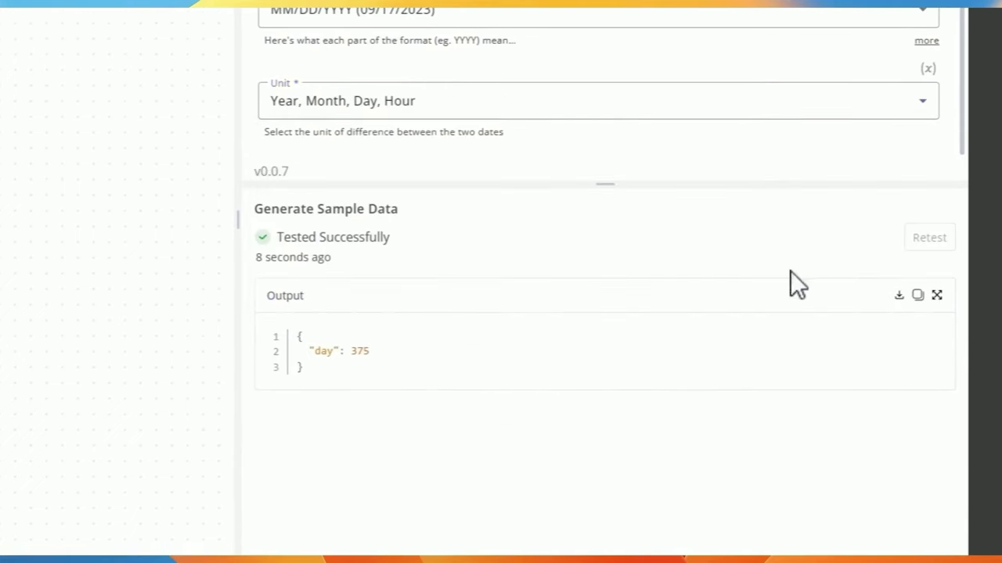
left_click(924, 238)
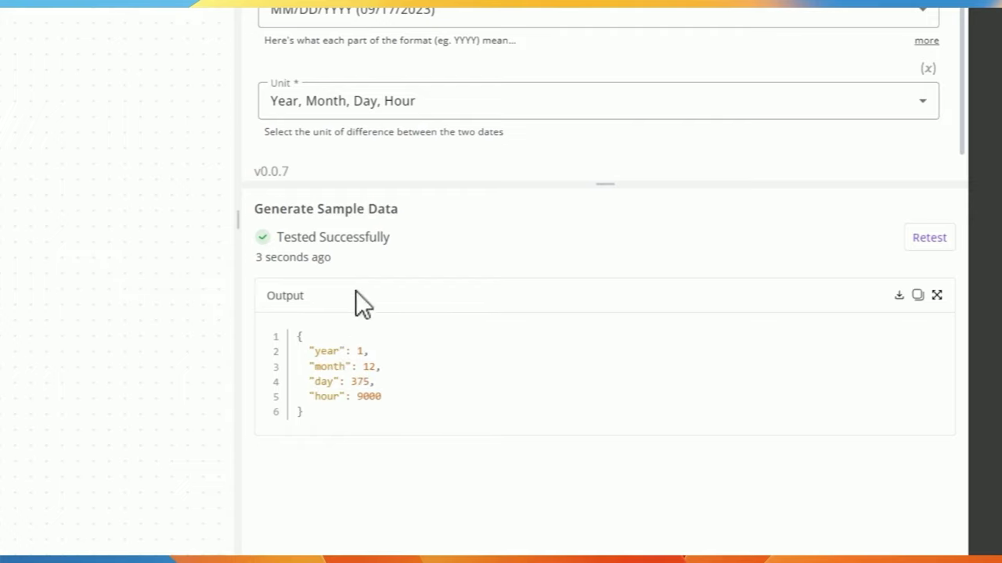
Review the Date Helper actions unchanged and move on to the Untitled webhooks flow
scroll(329, 212, "up", 3)
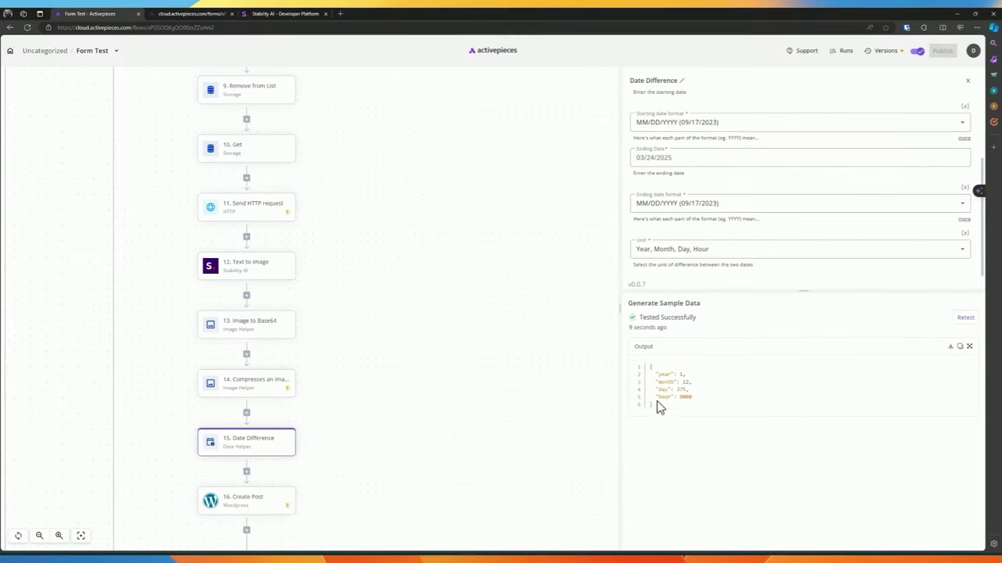
scroll(681, 266, "up", 4)
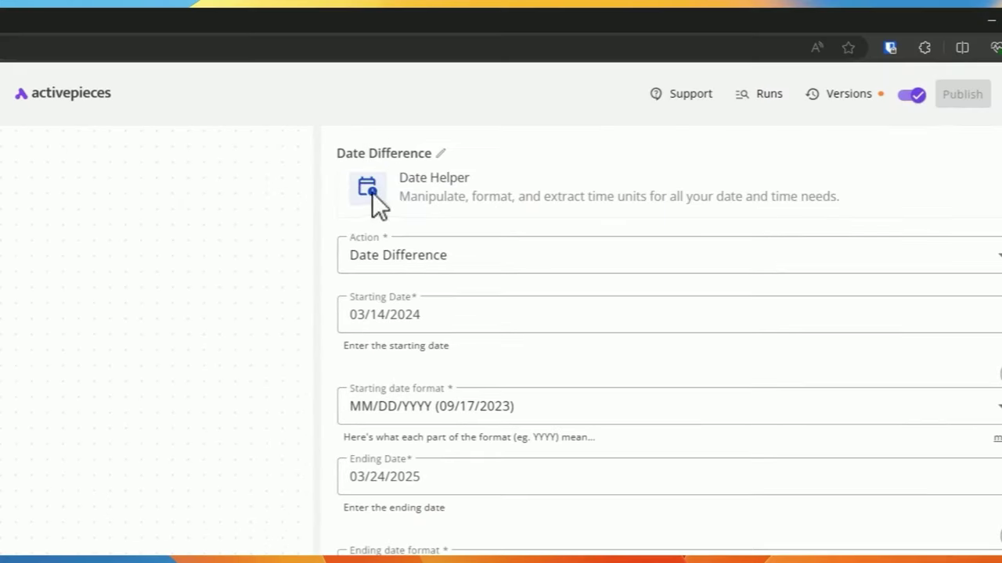
left_click(387, 262)
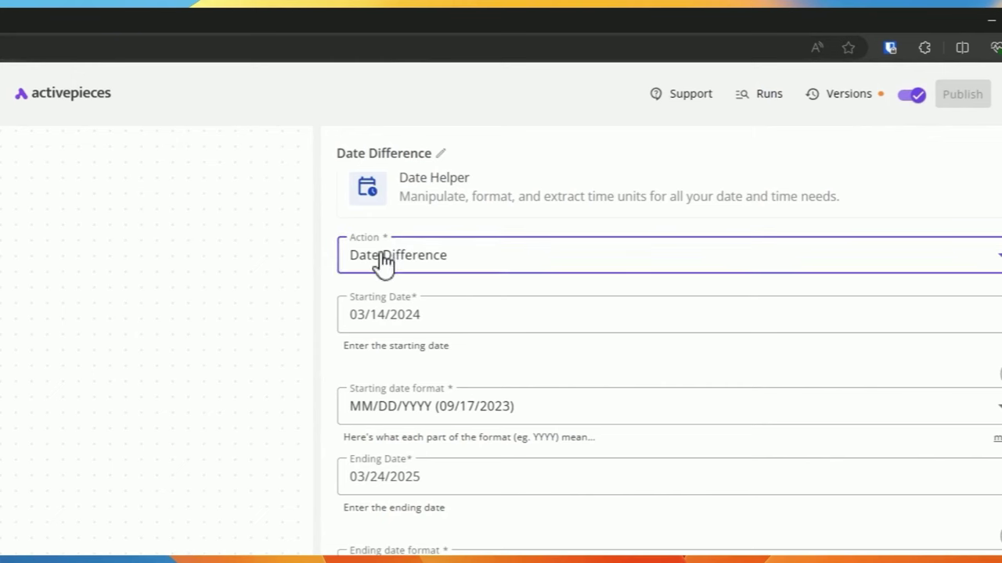
left_click(398, 224)
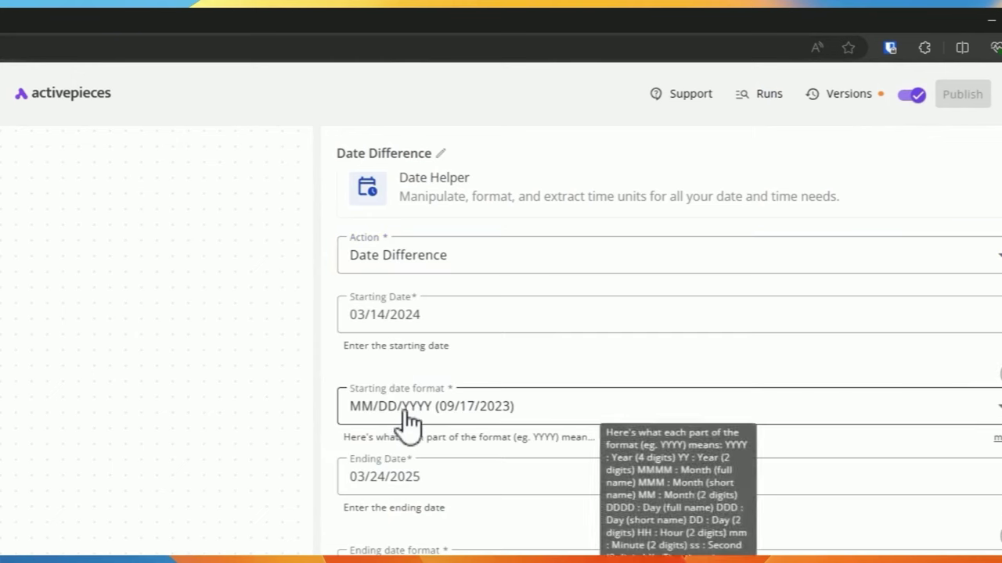
key("Tab")
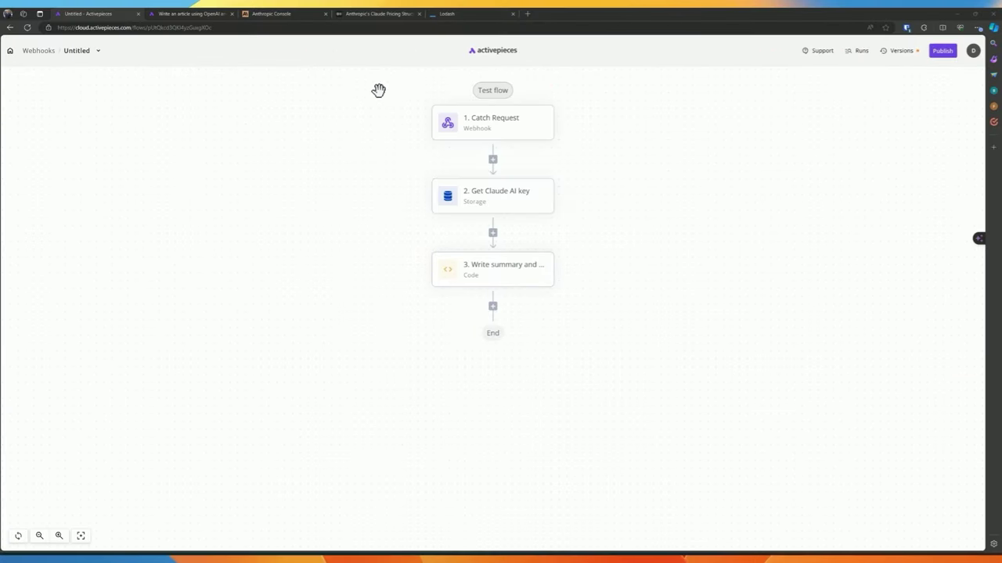
Insert a Code step between Get Claude AI key and the Write summary step
left_click(492, 233)
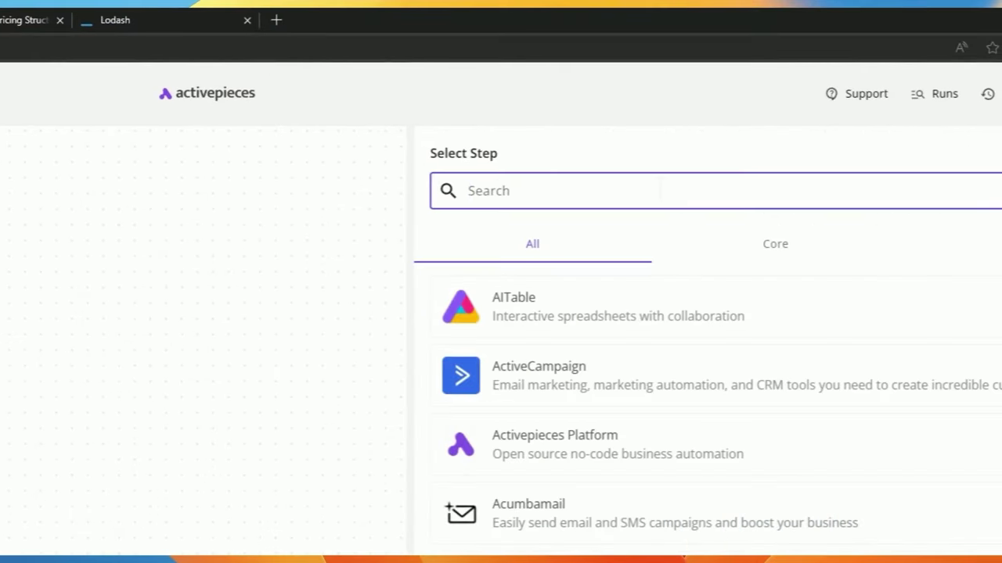
type("code")
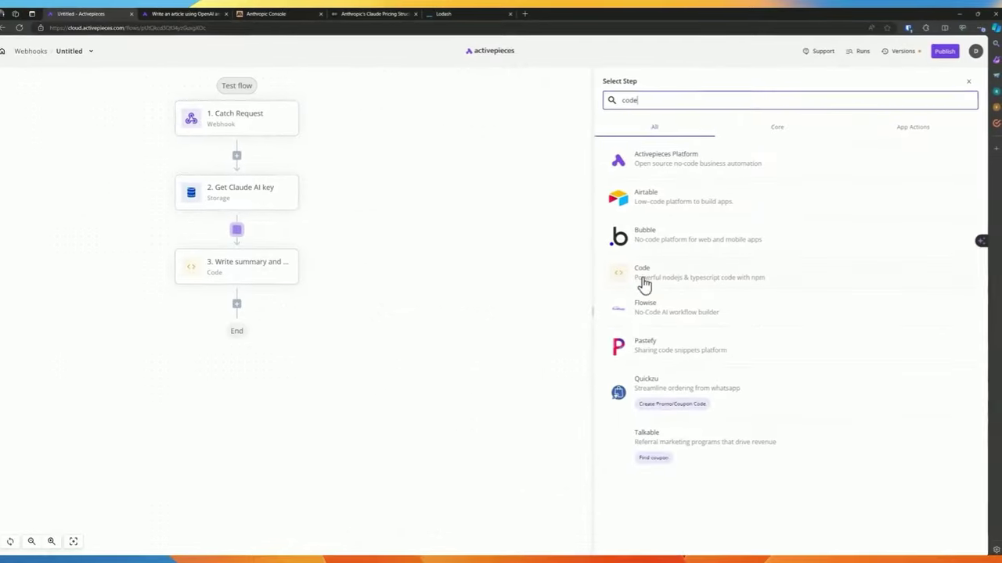
left_click(644, 284)
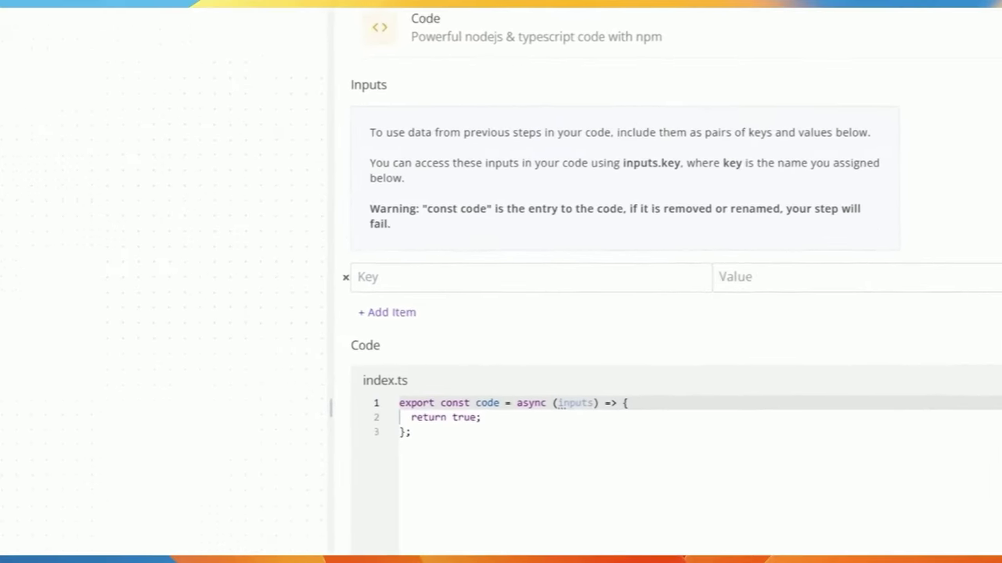
Keep a single input row and give it the key name with a sample value
left_click(367, 313)
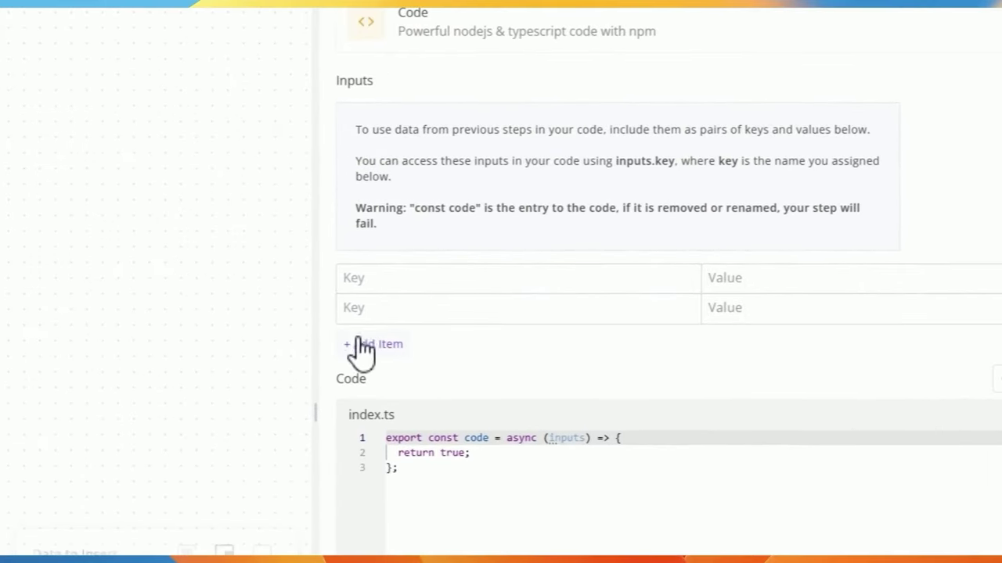
left_click(360, 344)
left_click(368, 374)
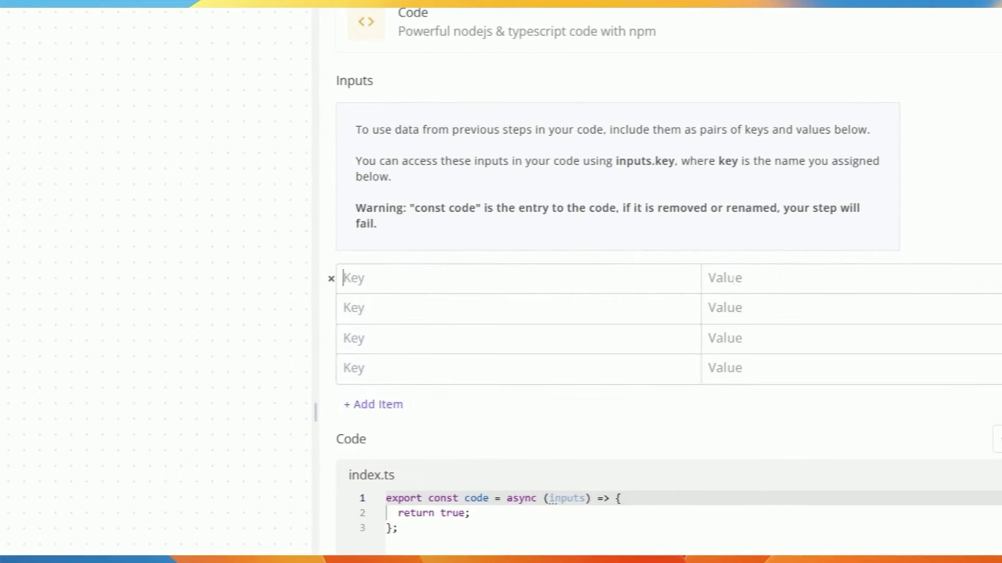
left_click(331, 308)
left_click(331, 307)
left_click(331, 308)
left_click(352, 277)
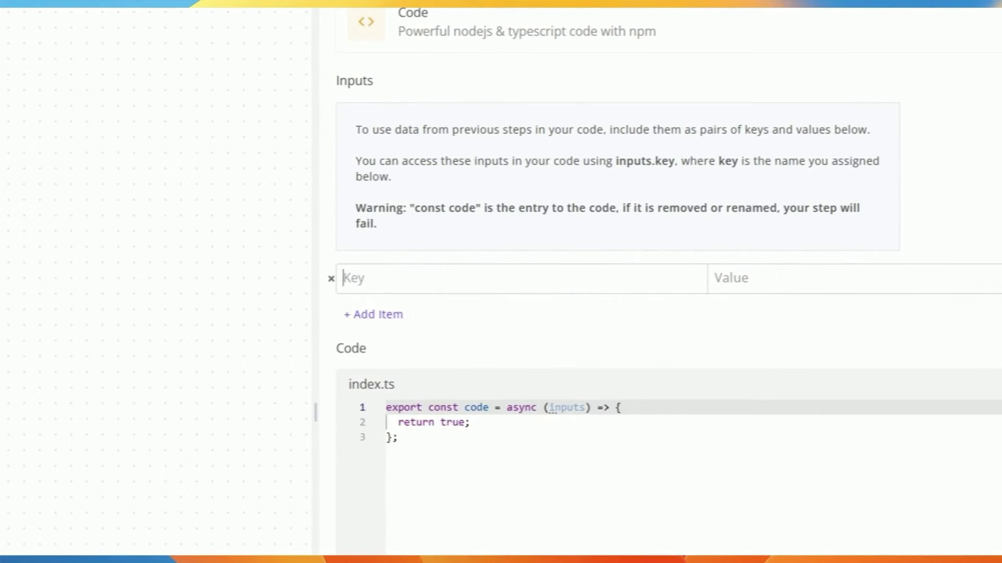
type("nam")
type("Dennis")
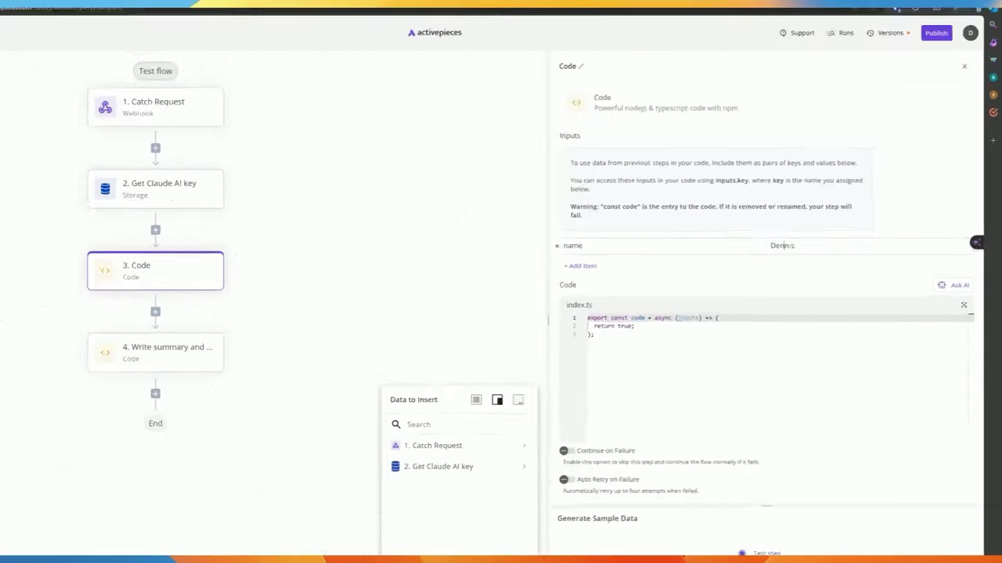
double_click(782, 245)
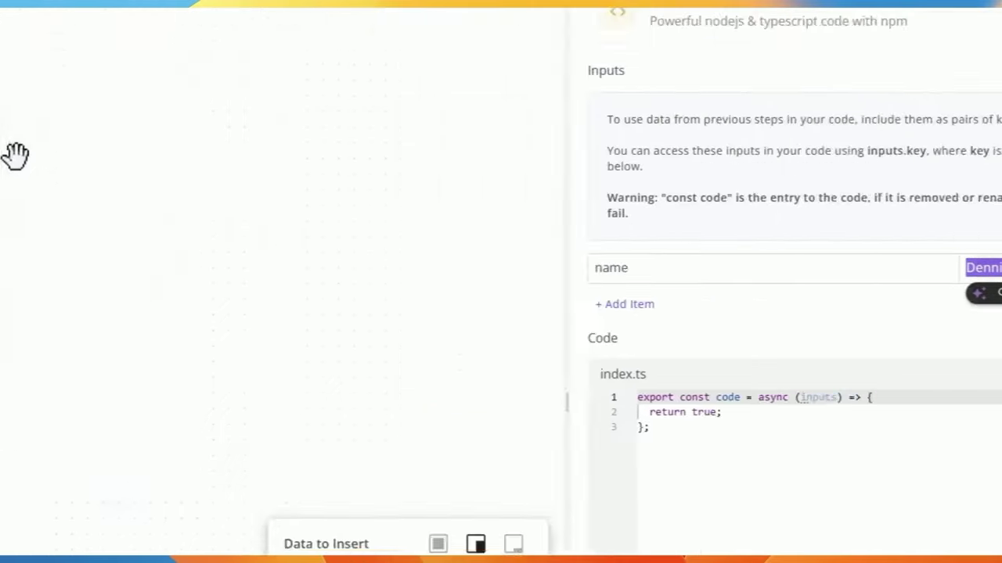
key("Escape")
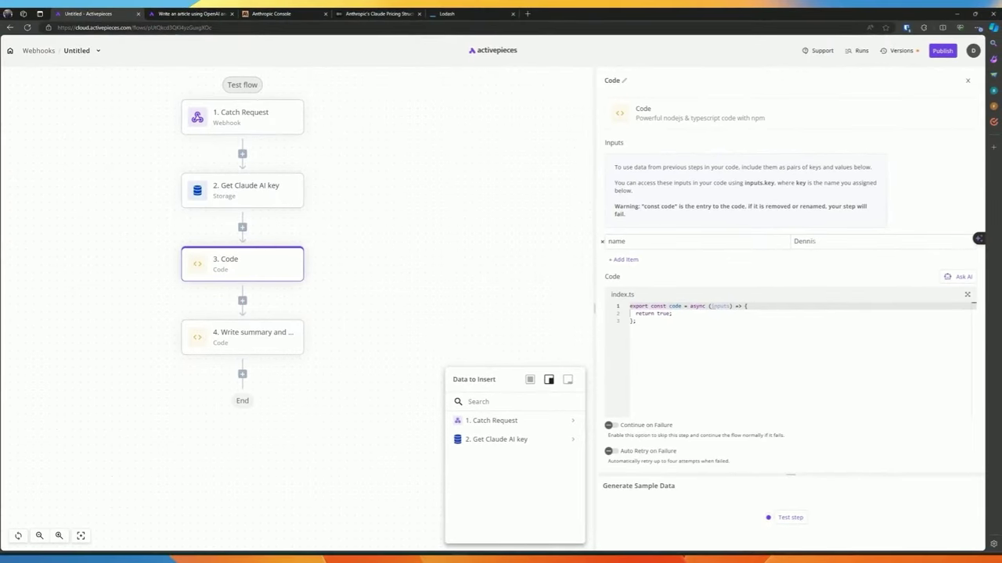
Review the starter code and run a first test of the Code step
left_click(784, 452)
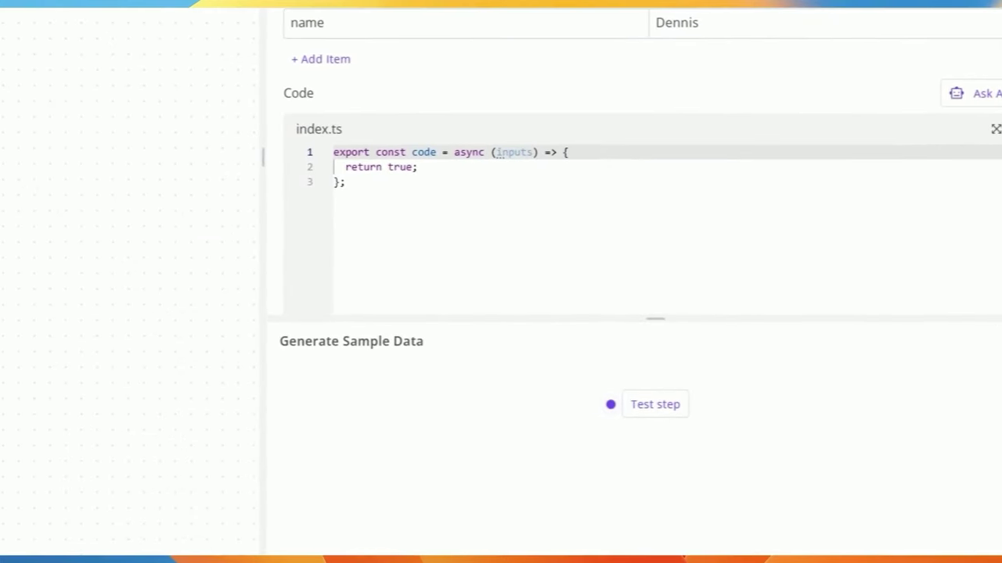
left_click_drag(344, 185, 338, 156)
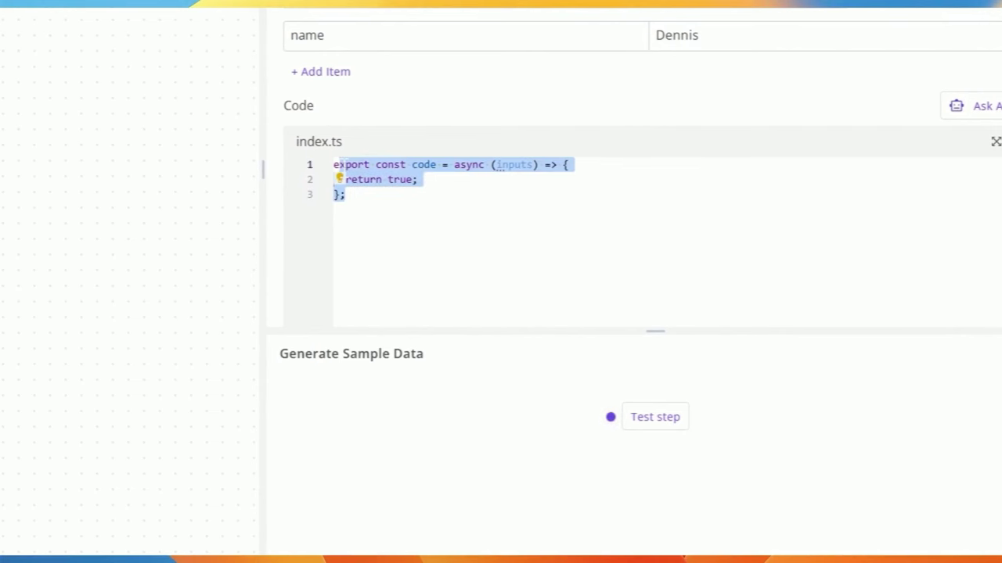
left_click(344, 194)
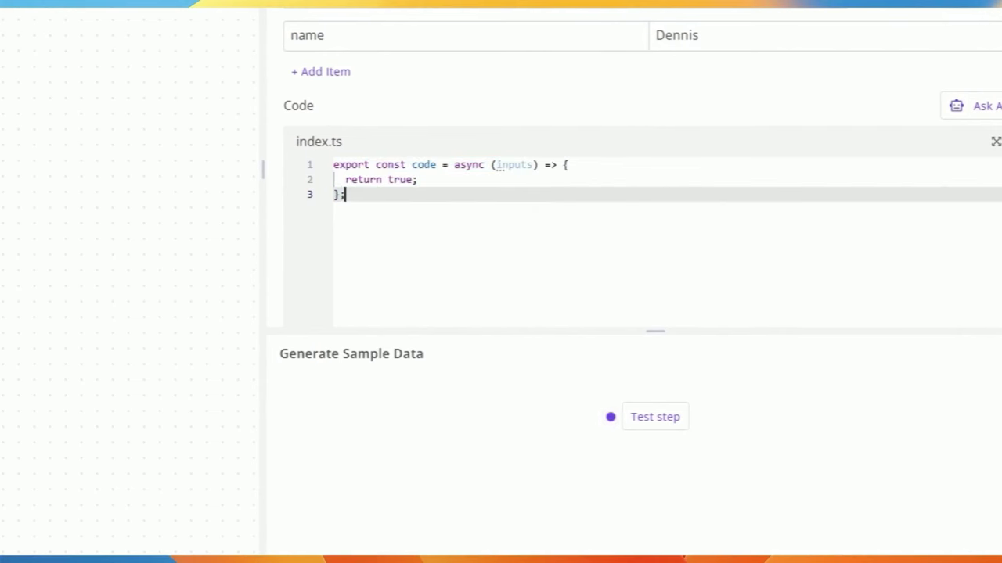
key("ctrl+a")
left_click(344, 194)
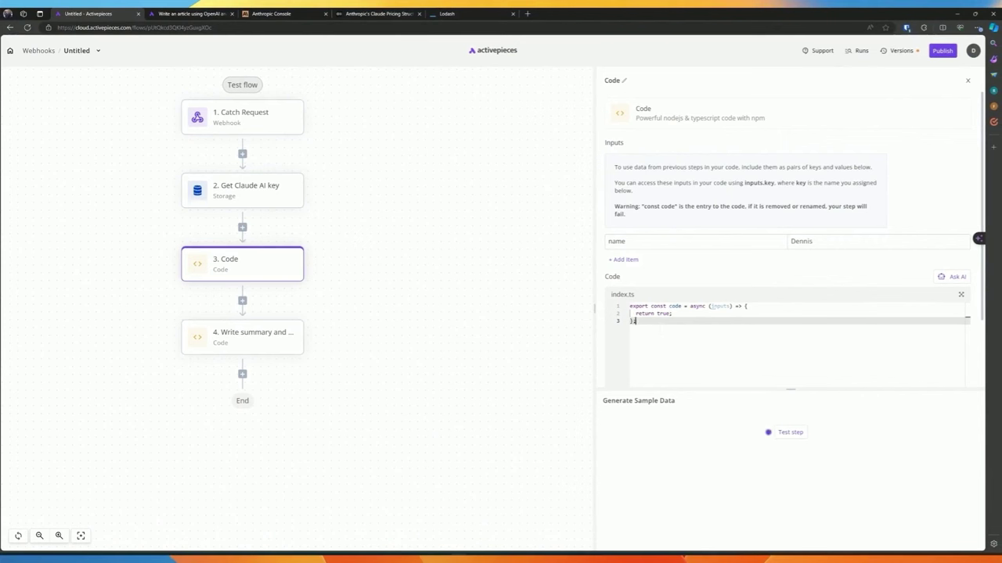
left_click(789, 433)
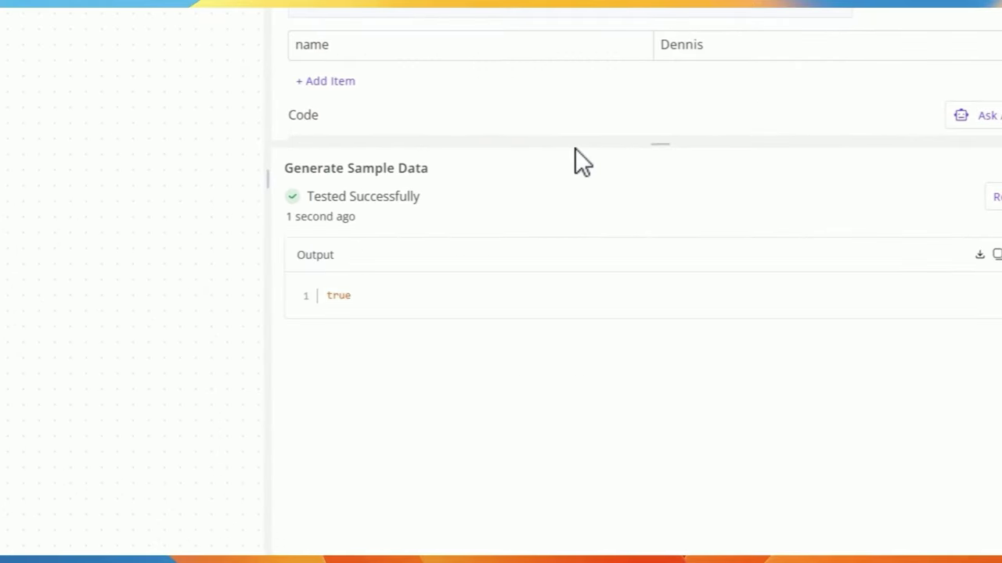
scroll(362, 419, "down", 1)
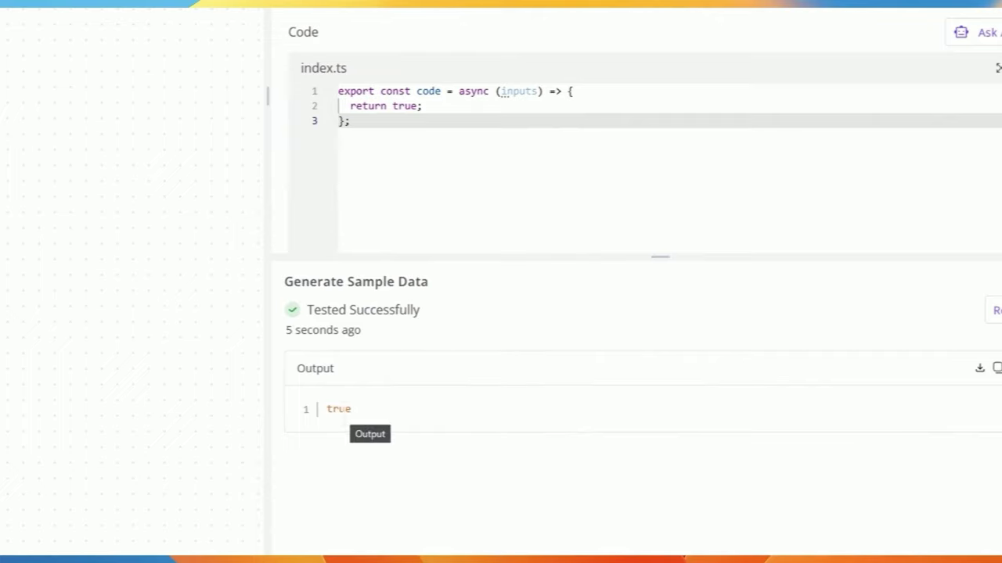
scroll(350, 427, "up", 4)
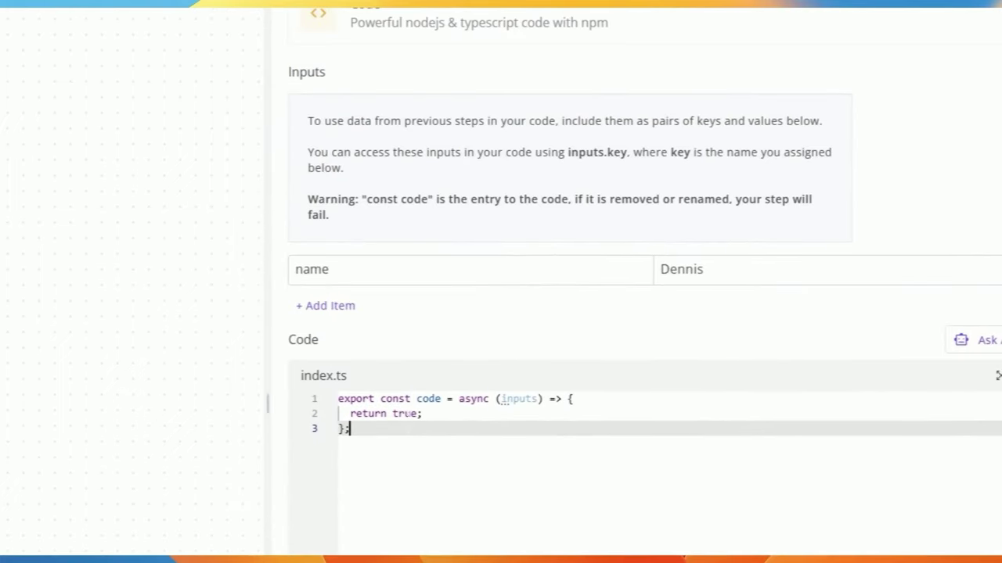
Change the return value to false and retest, giving output false
left_click(415, 413)
key("BackSpace")
key("BackSpace")
key("BackSpace")
key("BackSpace")
type("false")
left_click(971, 415)
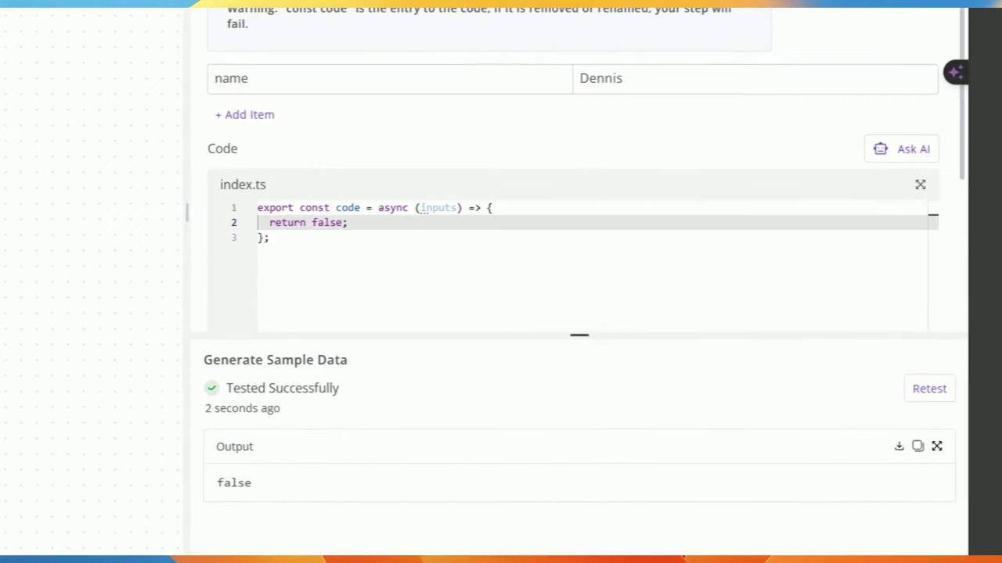
double_click(328, 222)
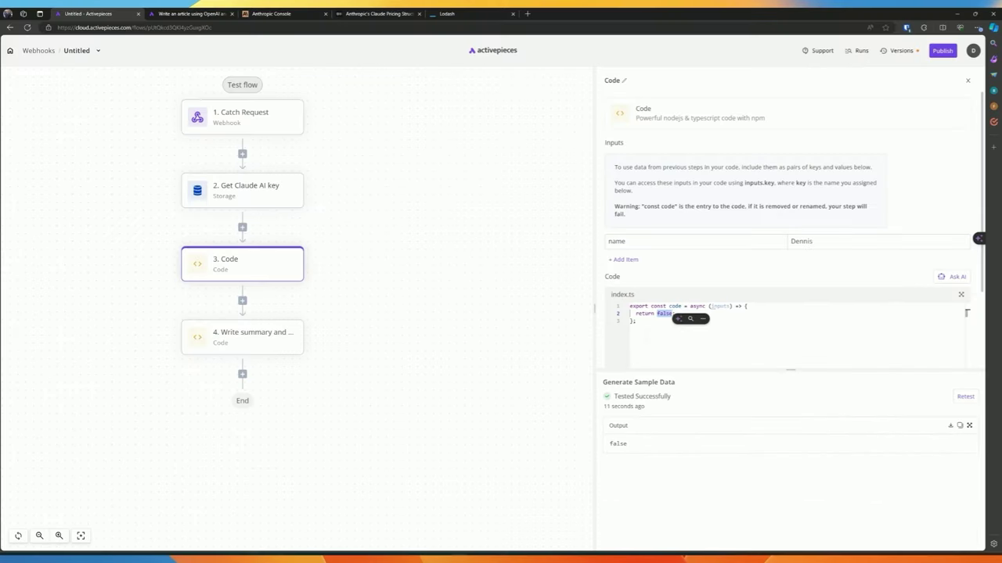
Add a trial comment '// { test:' below the function, then delete it
left_click(967, 319)
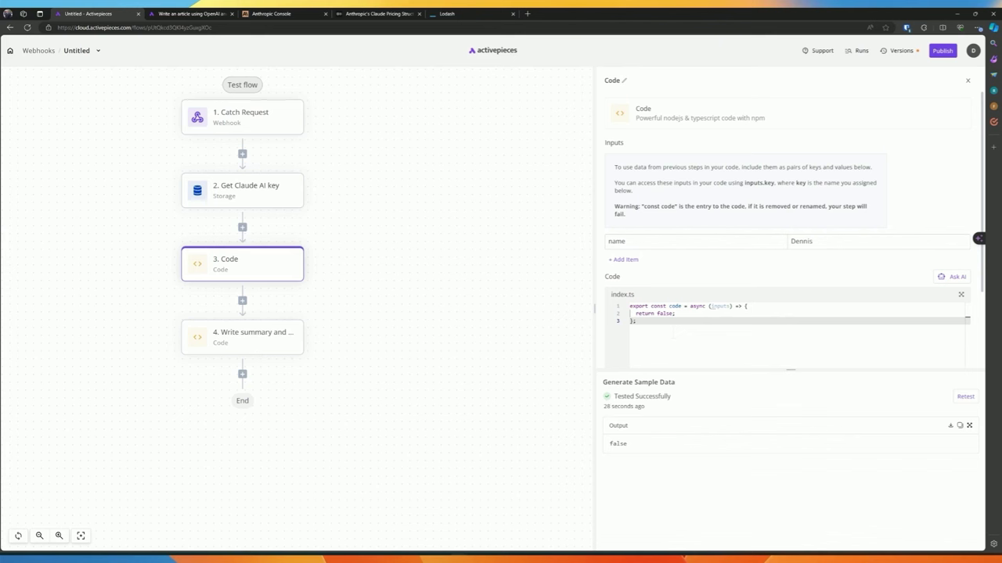
key("Return")
key("Return")
type("//")
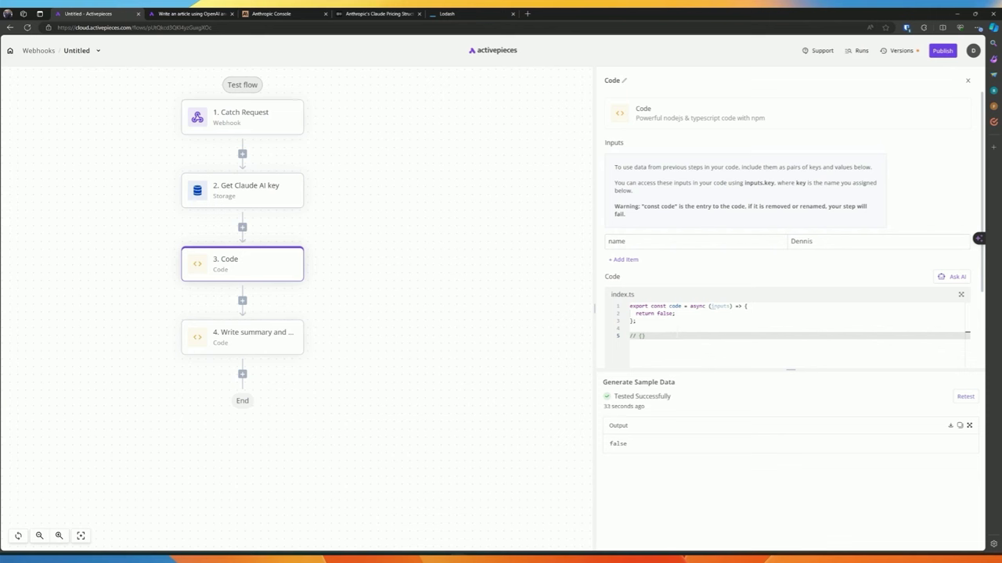
type(" {")
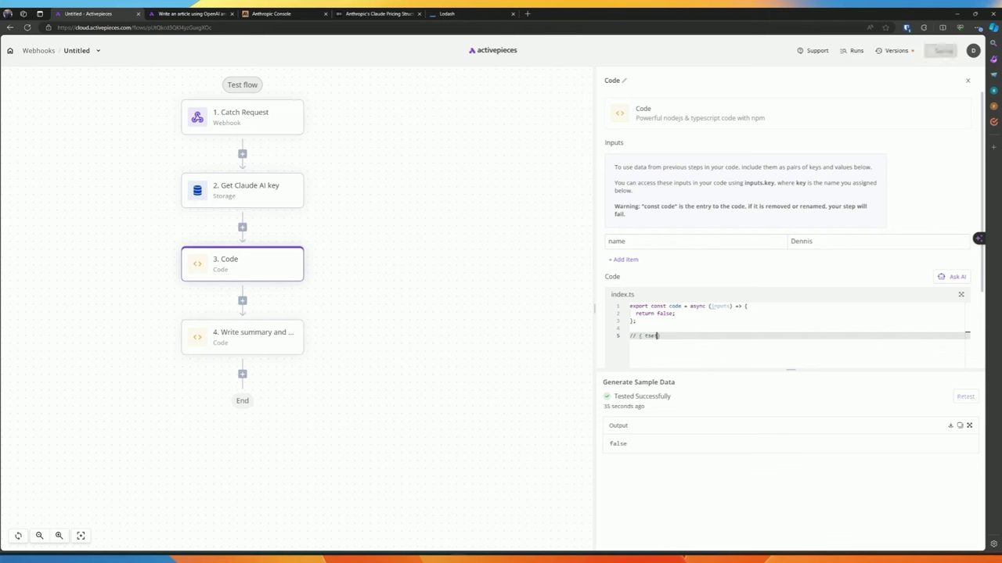
type(" test: 'Dennis'")
key("End")
key("shift+Up")
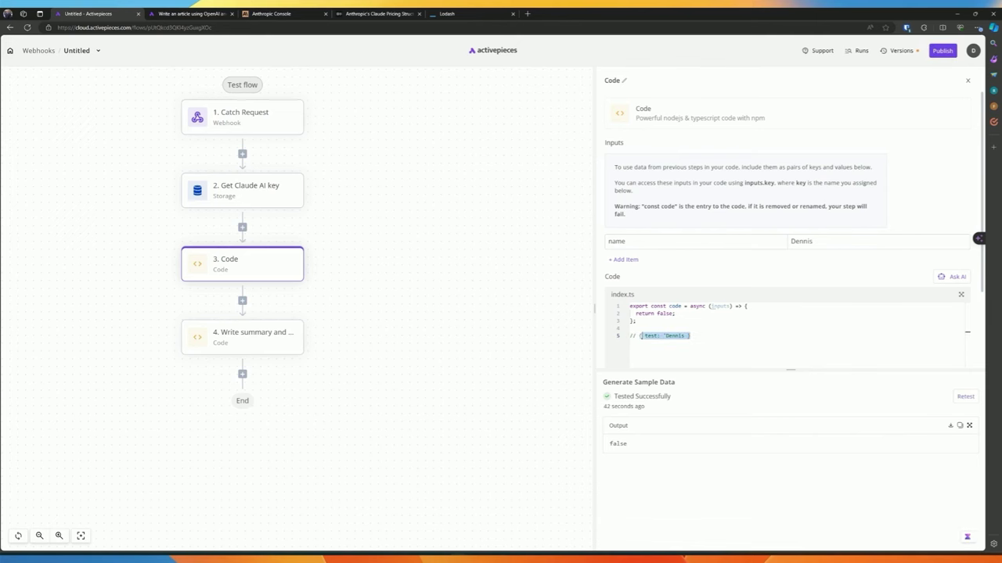
key("Left")
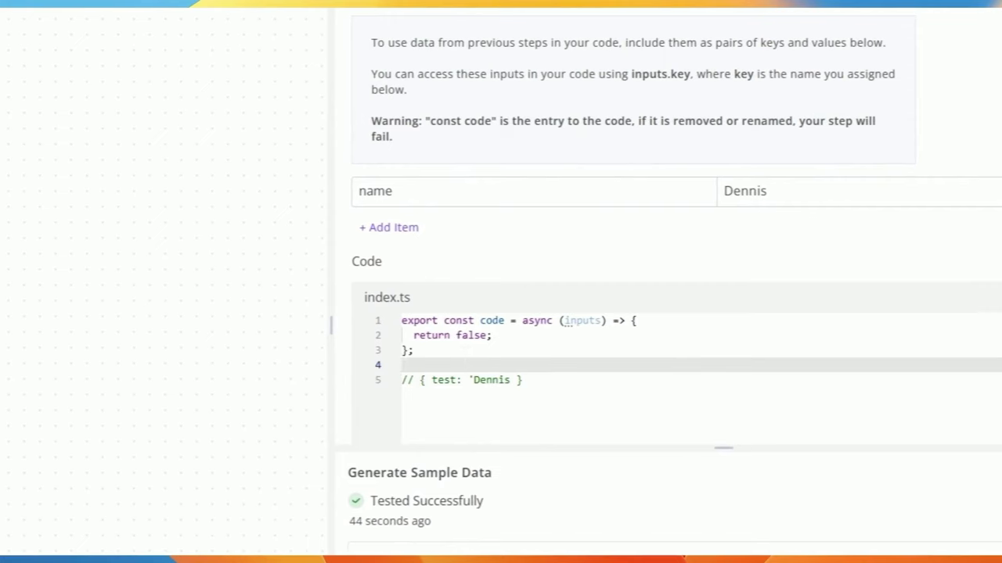
key("shift+Down")
key("shift+End")
key("Delete")
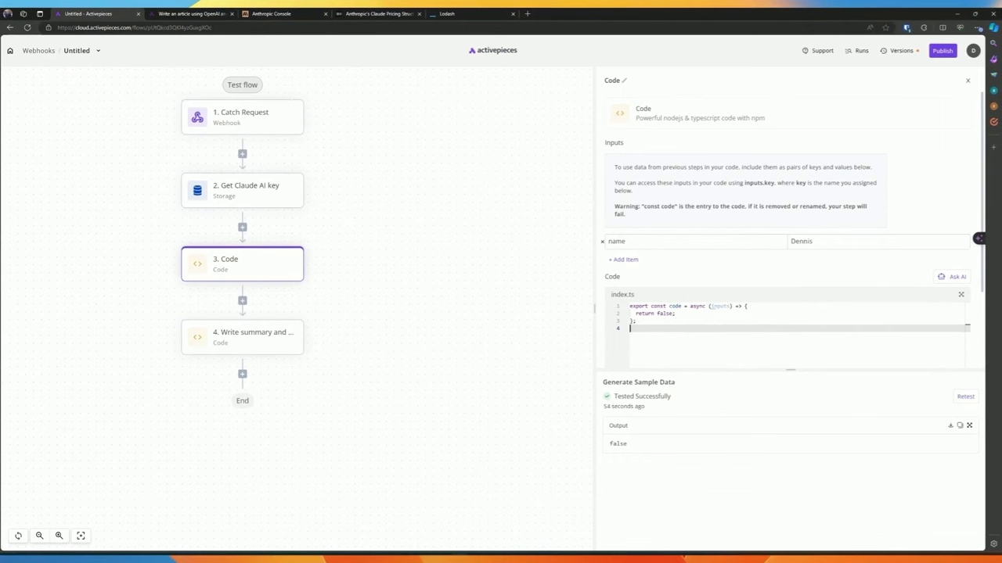
Return inputs.name and retest, showing the name input's value
double_click(663, 313)
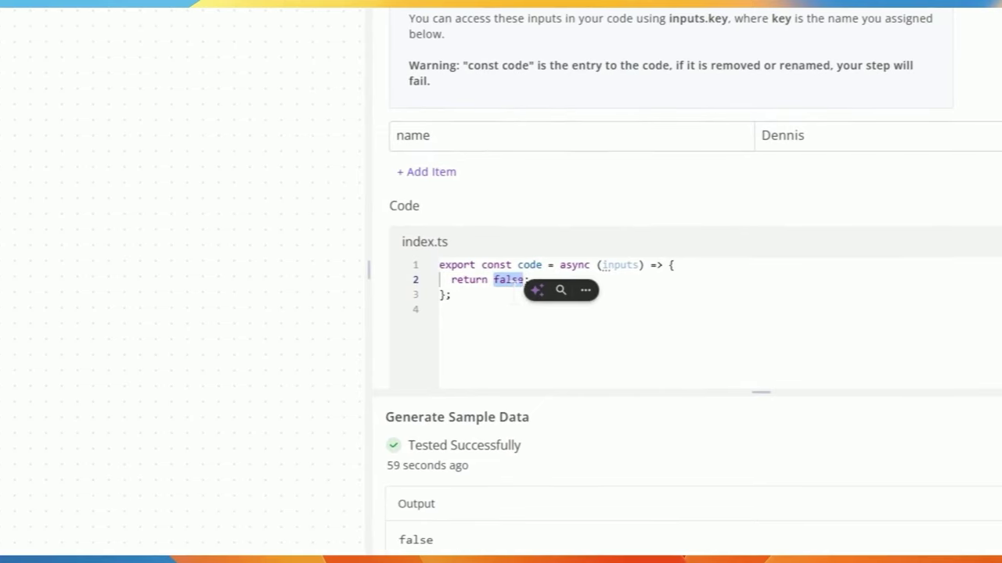
type("inputs.")
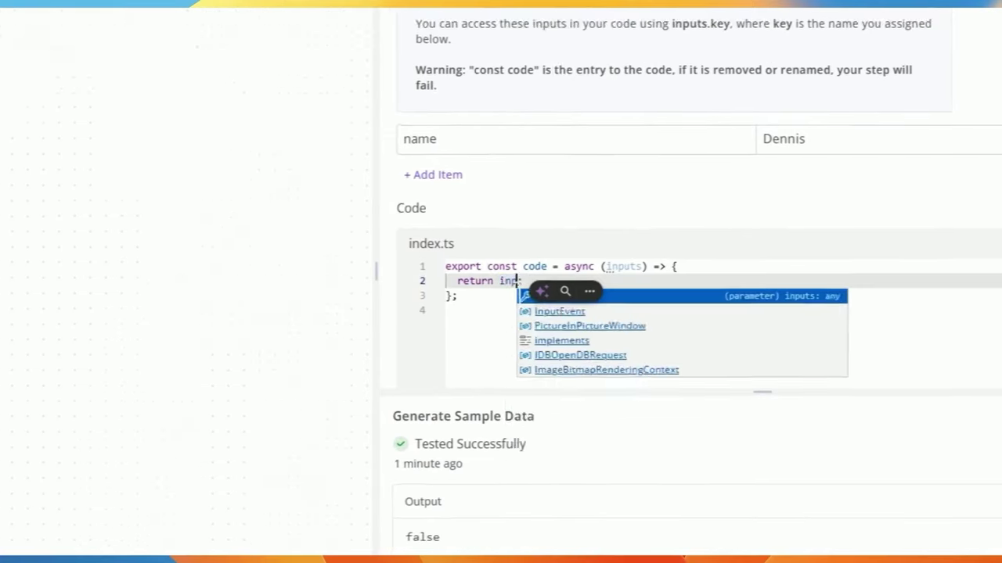
type("name;")
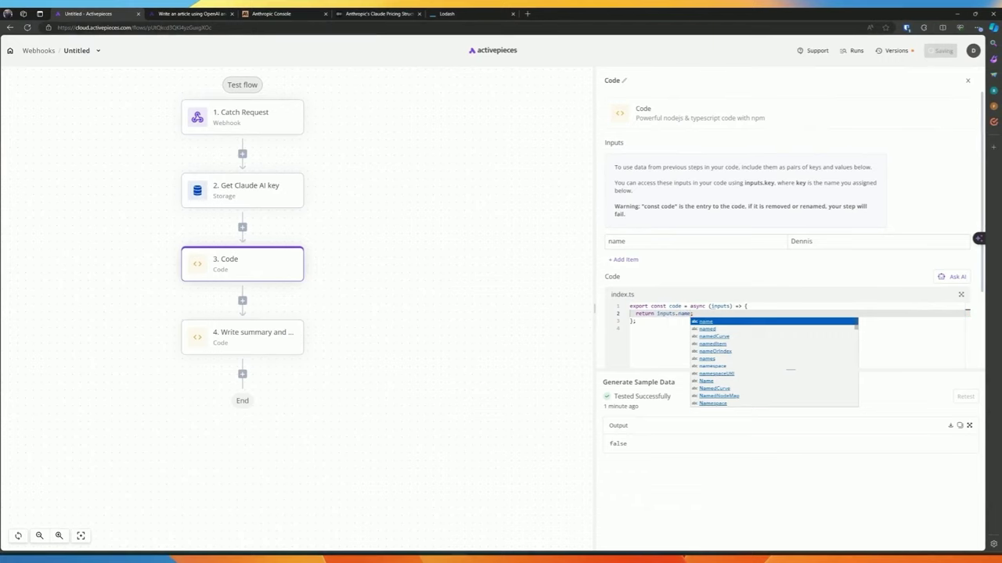
left_click(636, 321)
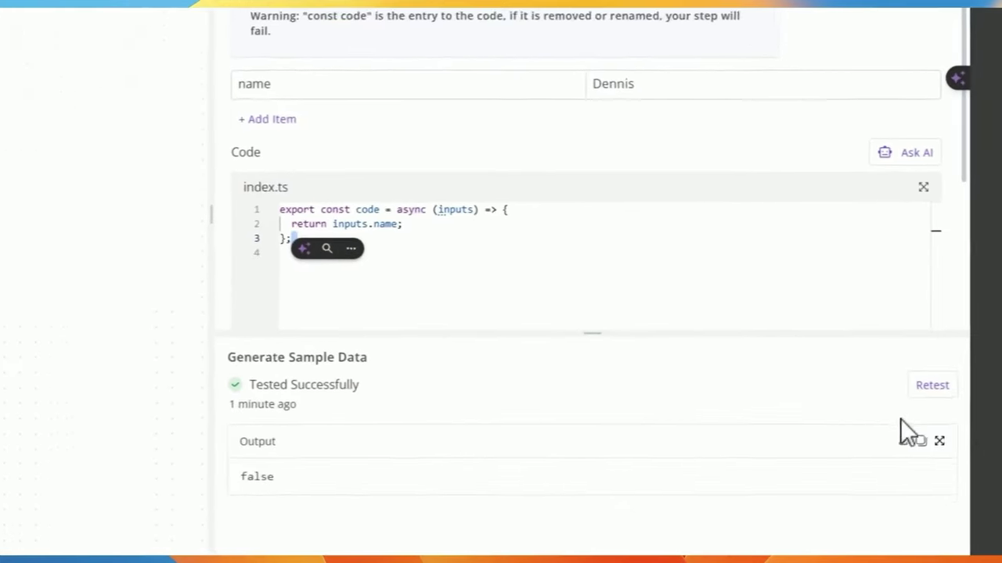
left_click(965, 396)
scroll(279, 138, "up", 2)
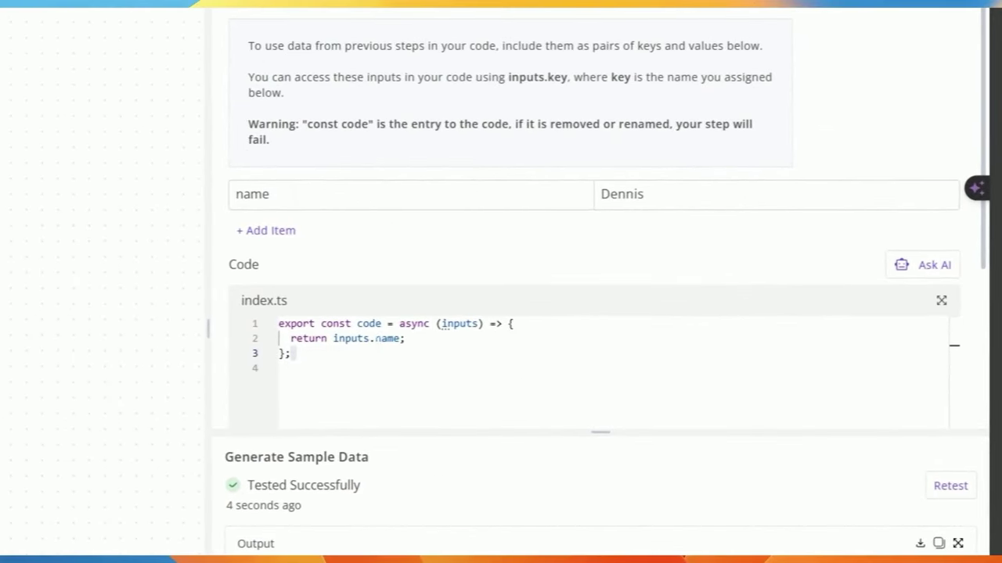
Try the misspelled key inputs.name1 and retest
left_click(401, 338)
type("1")
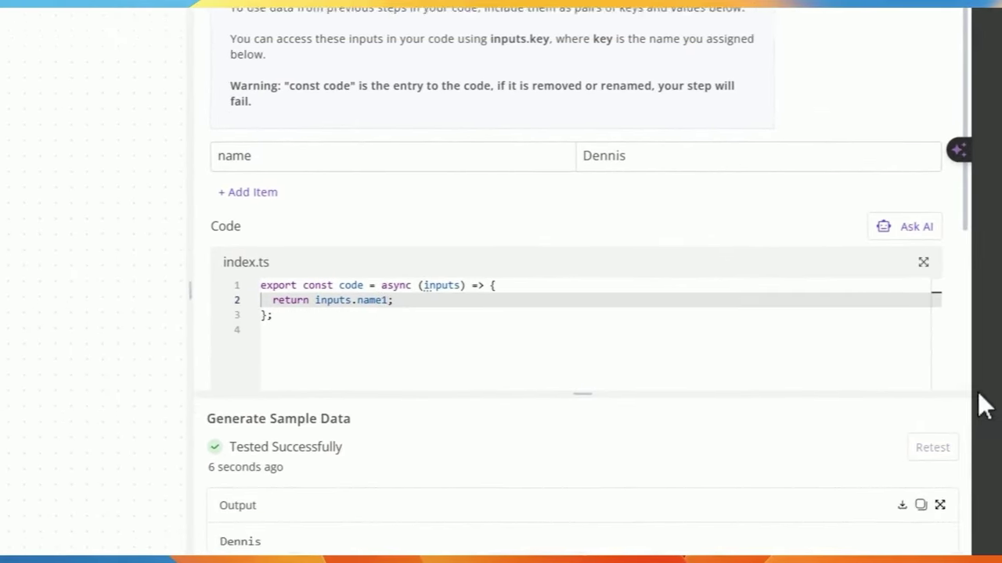
left_click(939, 390)
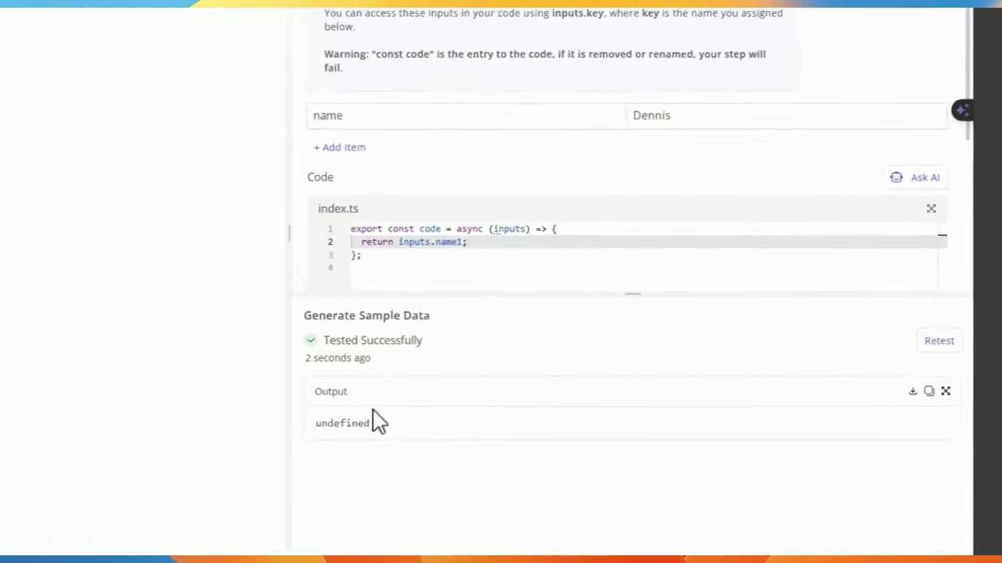
Change the return to 'return inputs;', retest, and add an empty input row
scroll(404, 179, "up", 1)
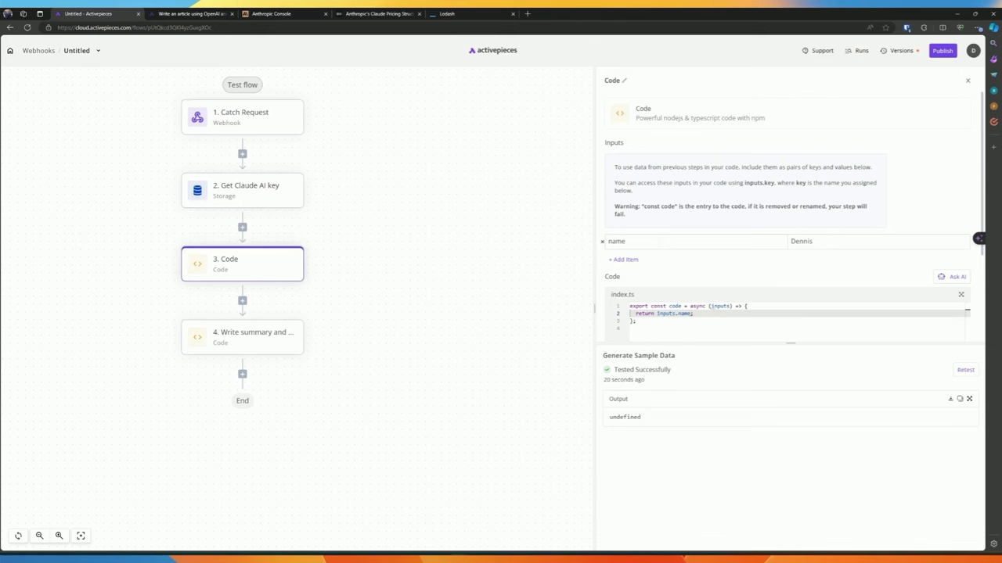
key("BackSpace")
key("BackSpace")
key("BackSpace")
type(";")
double_click(720, 306)
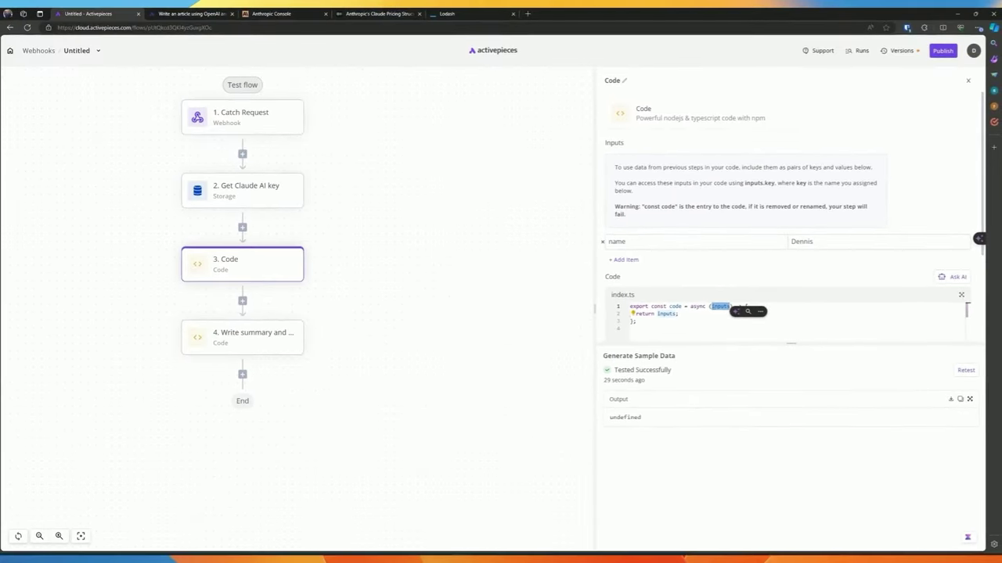
left_click(689, 328)
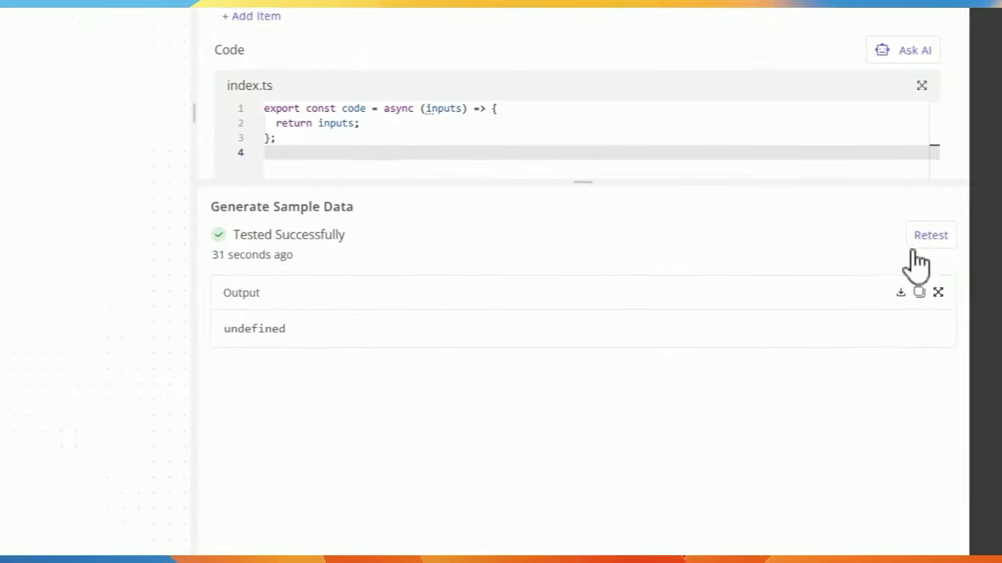
left_click(924, 233)
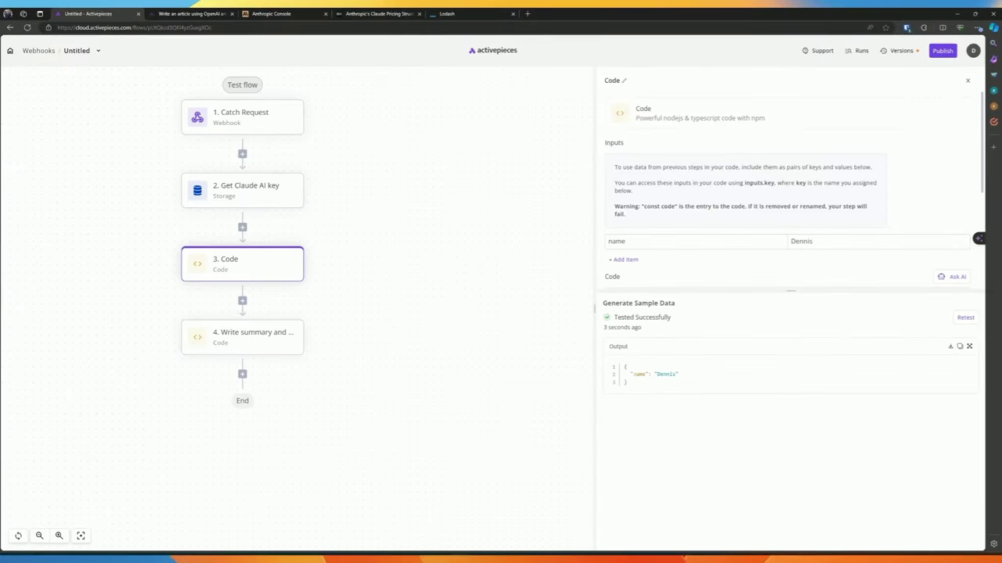
left_click(624, 259)
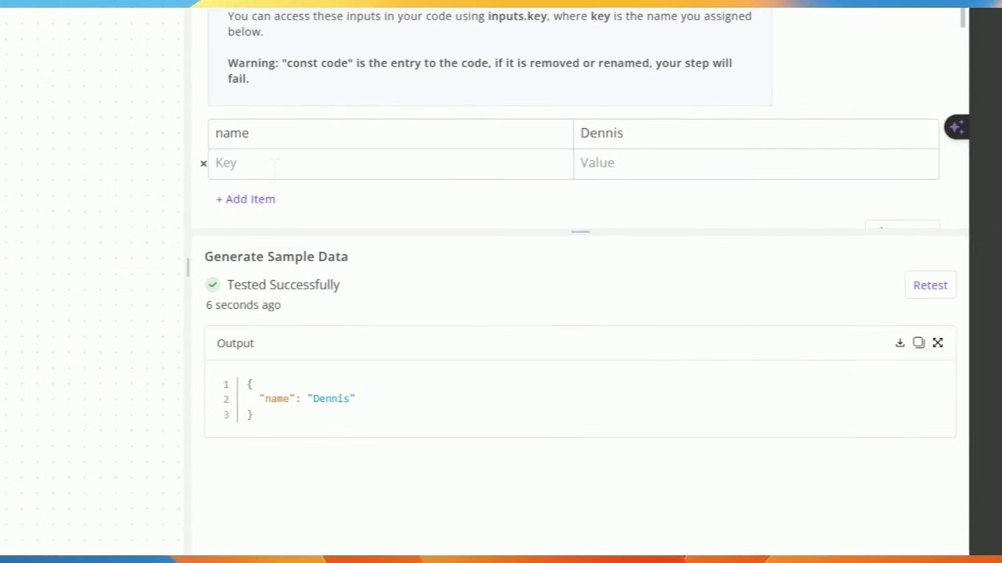
Add a color input with value blue and retest
type("color")
left_click(594, 163)
type("blue")
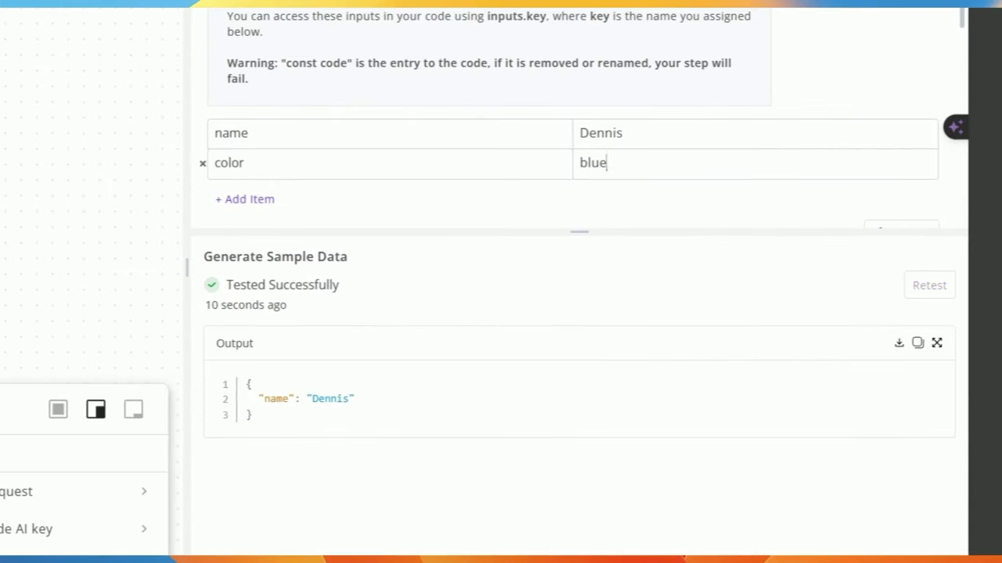
left_click(914, 286)
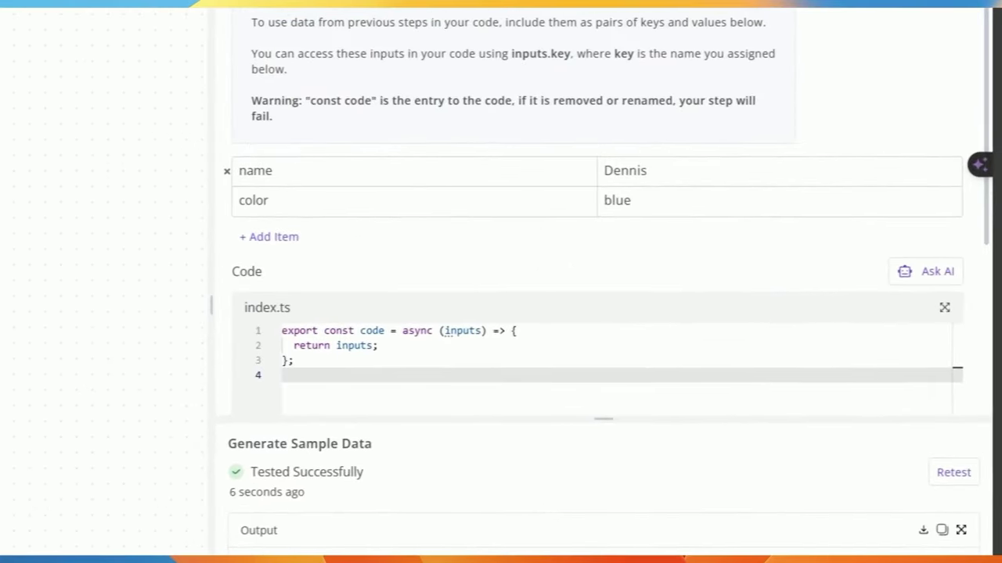
Insert 'const { name, color } = inputs;' as line 2 of the function
double_click(463, 330)
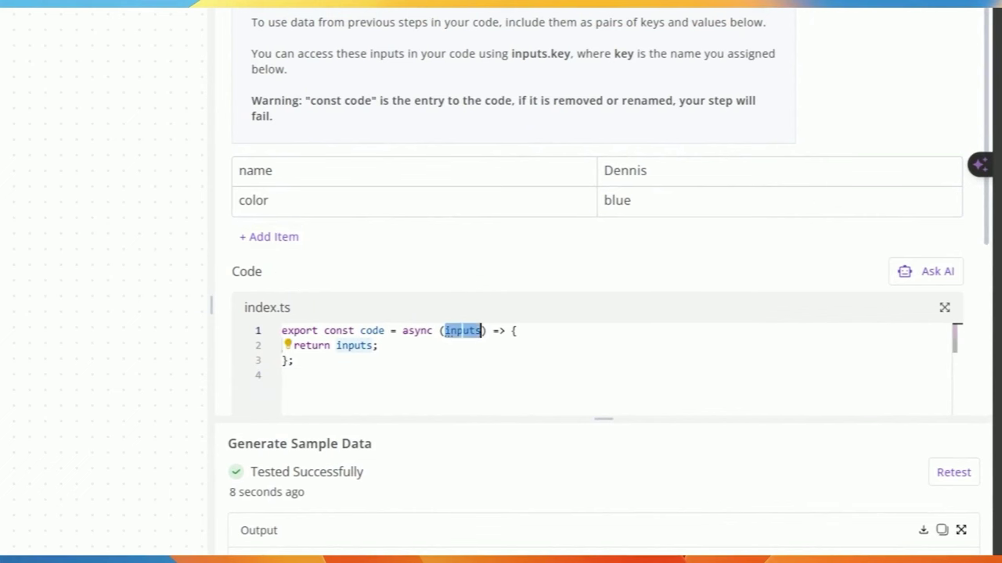
left_click(483, 360)
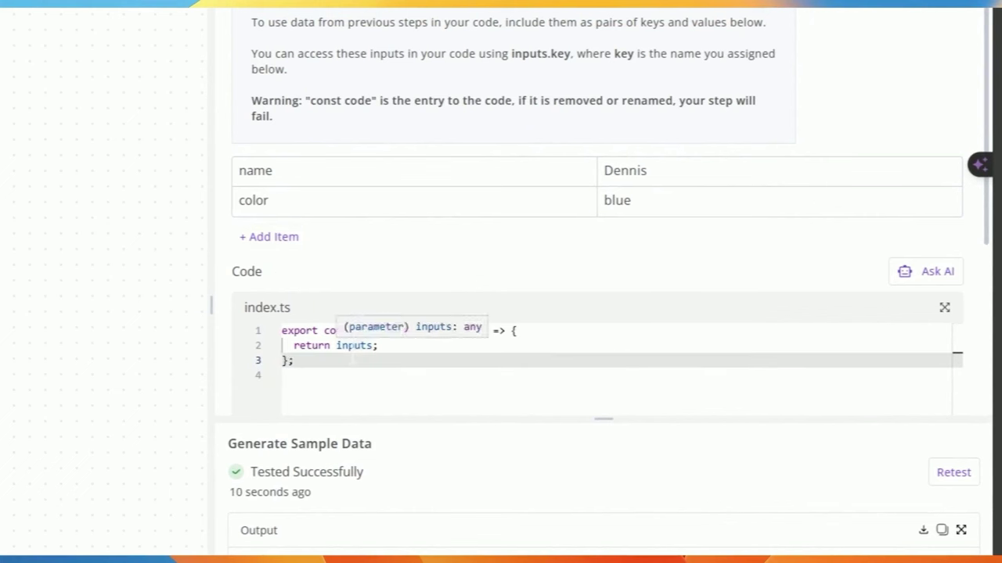
double_click(353, 345)
left_click(431, 364)
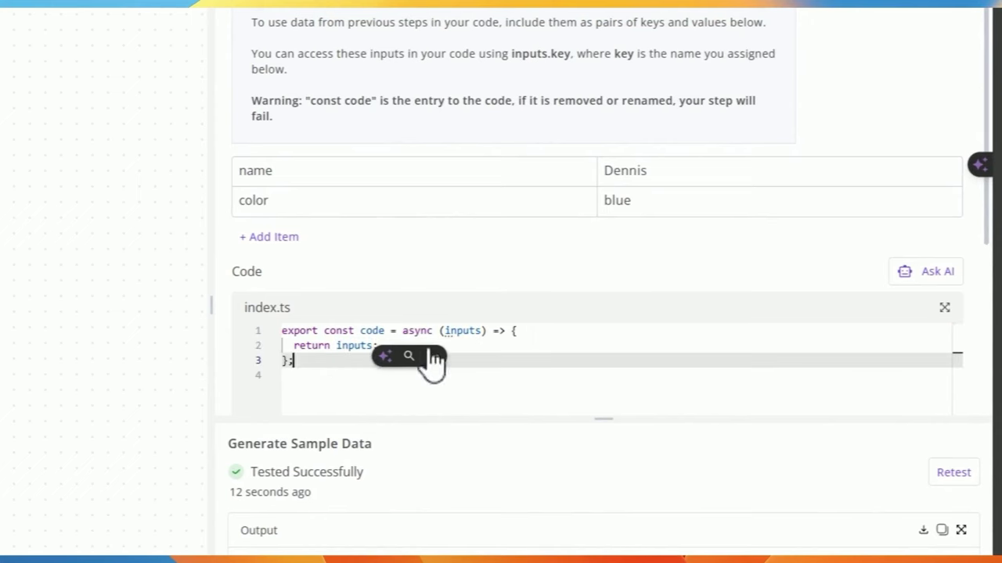
left_click(535, 332)
key("Return")
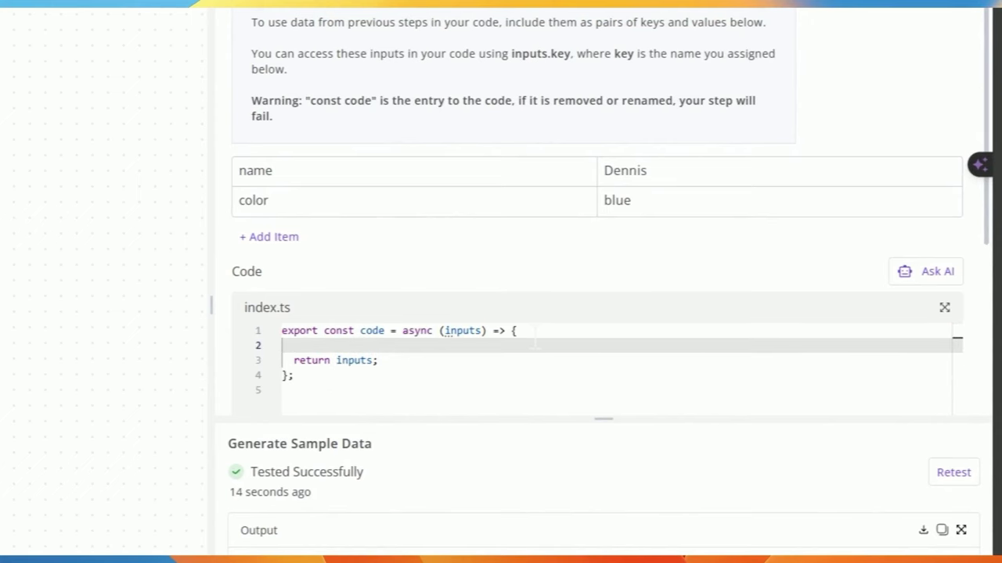
type("const {")
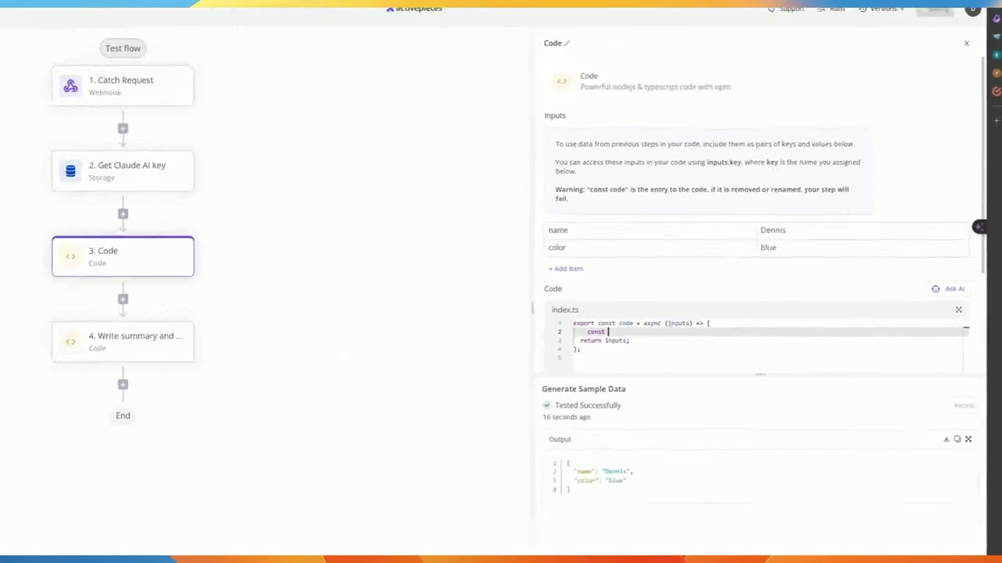
type(" name")
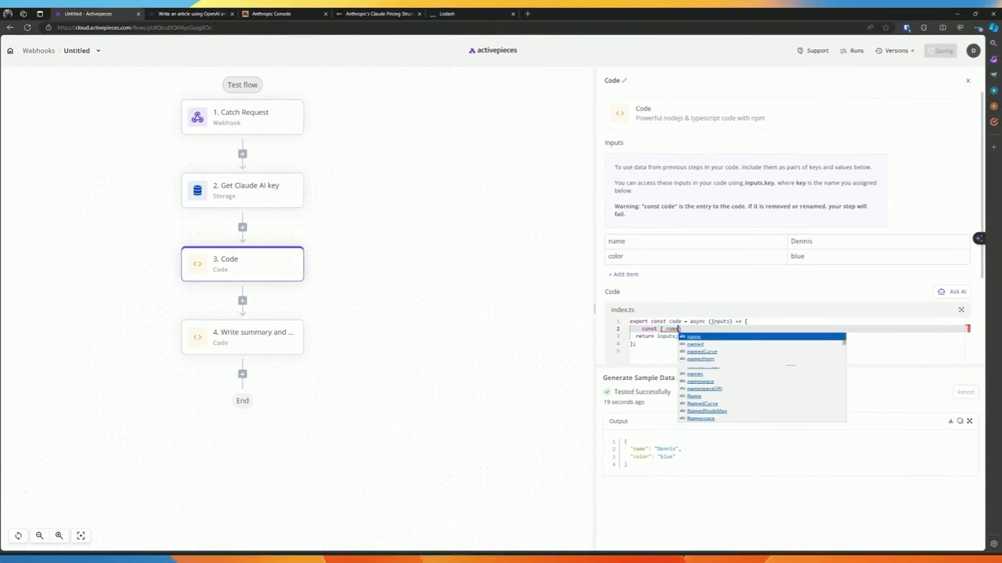
type(", color } = ")
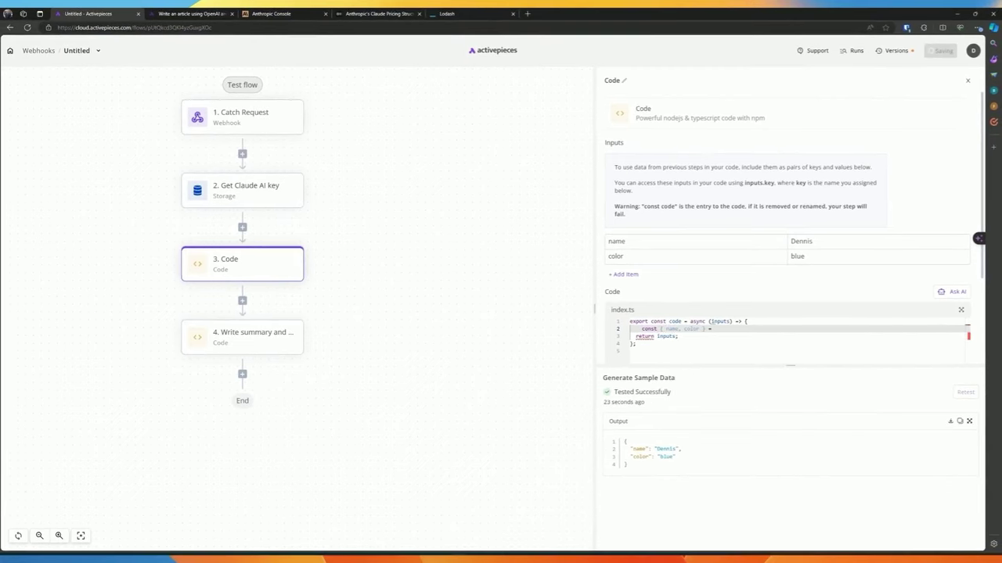
type("inputs;")
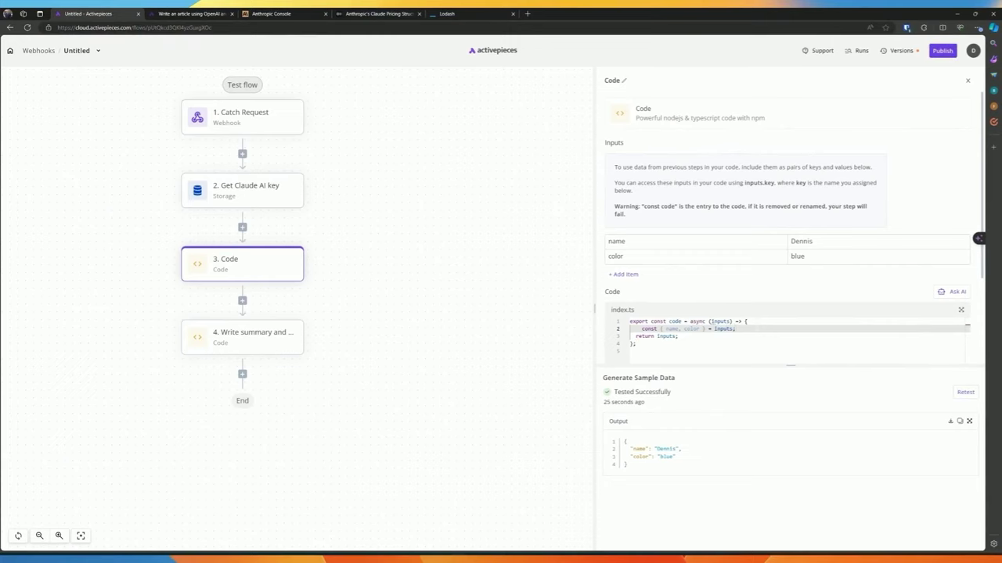
Change the return statement to the template `Hello, ${name}`
left_click(641, 328)
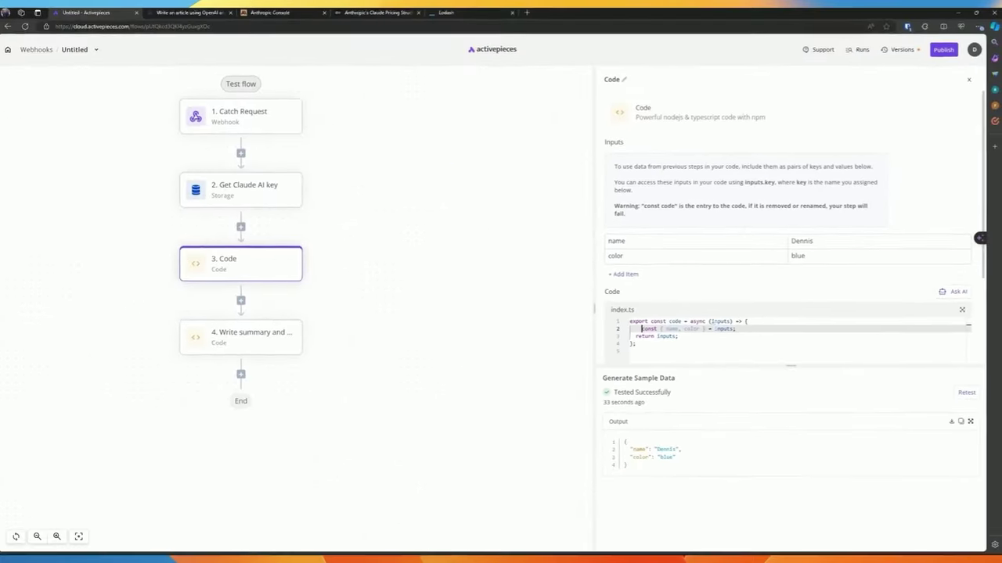
left_click_drag(709, 329, 724, 328)
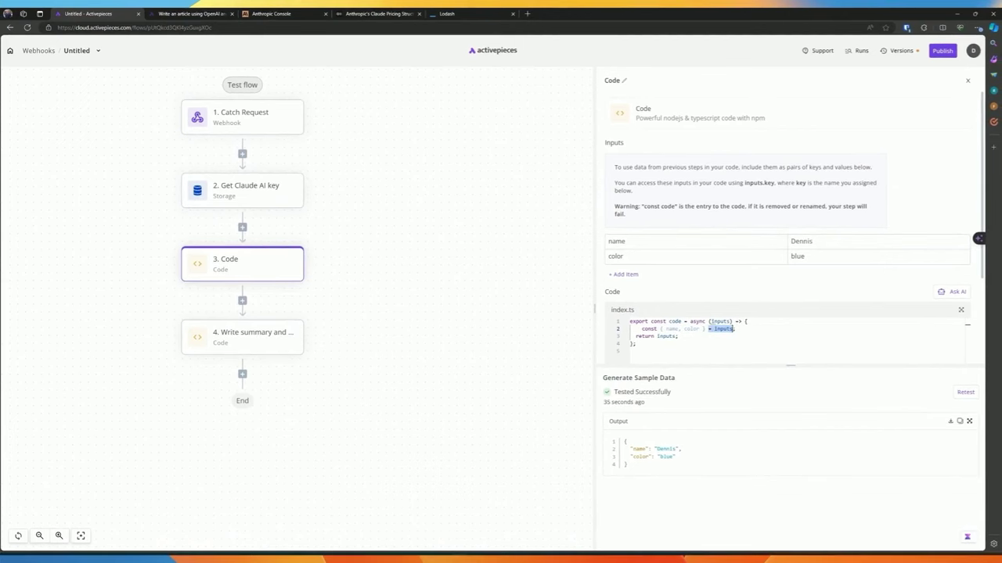
left_click(635, 343)
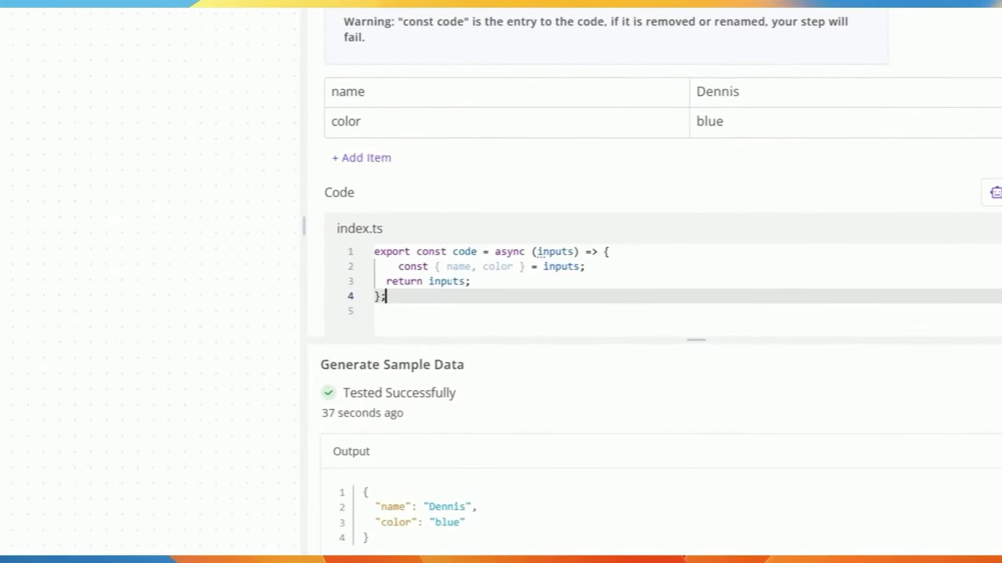
double_click(446, 281)
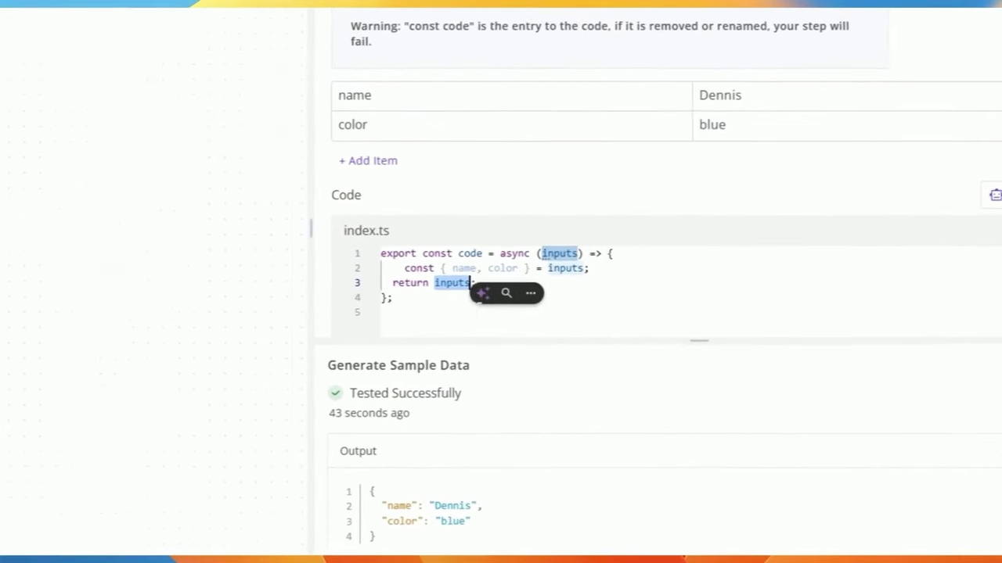
key("BackSpace")
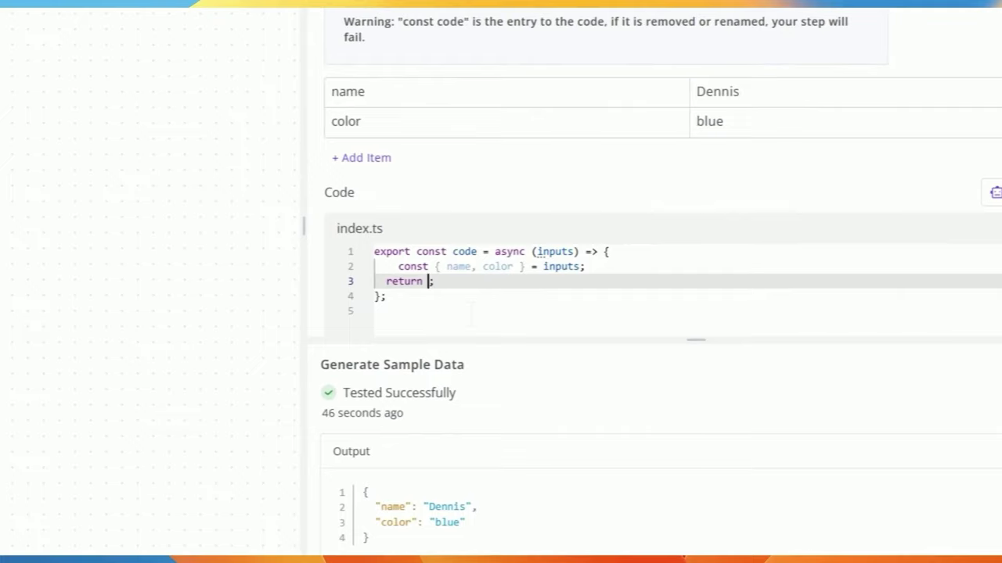
type("`Hello")
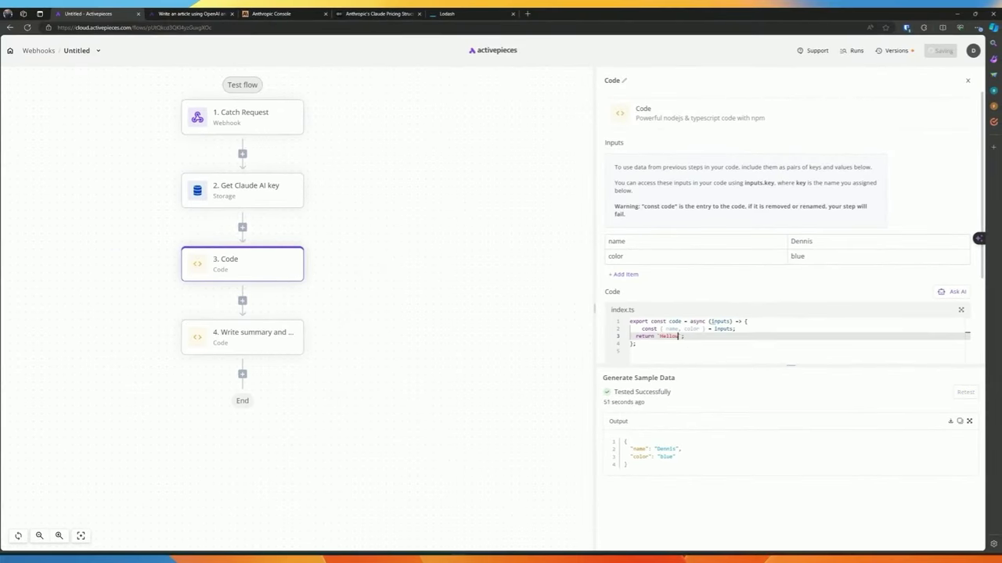
type(",")
type("$")
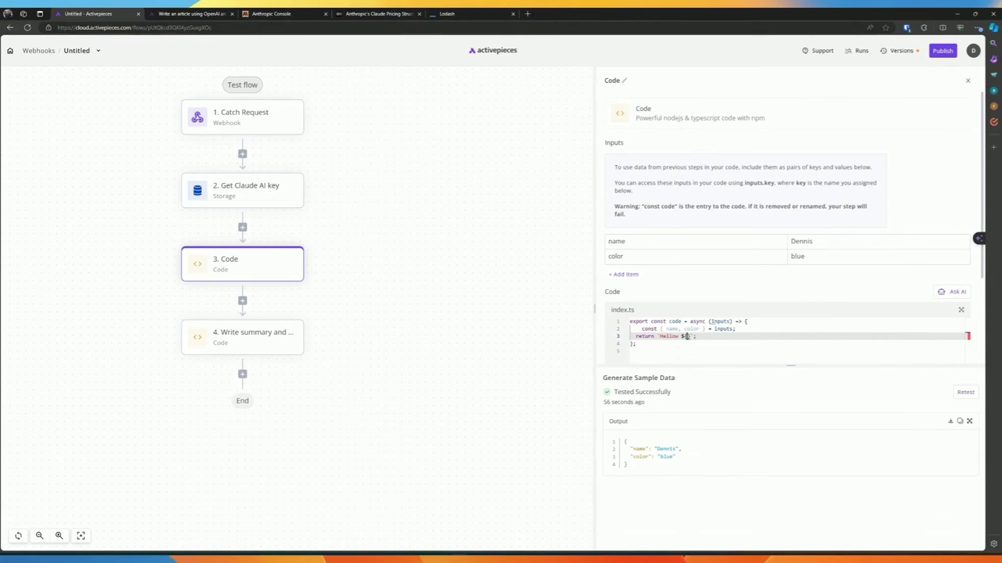
type("{name")
left_click(631, 350)
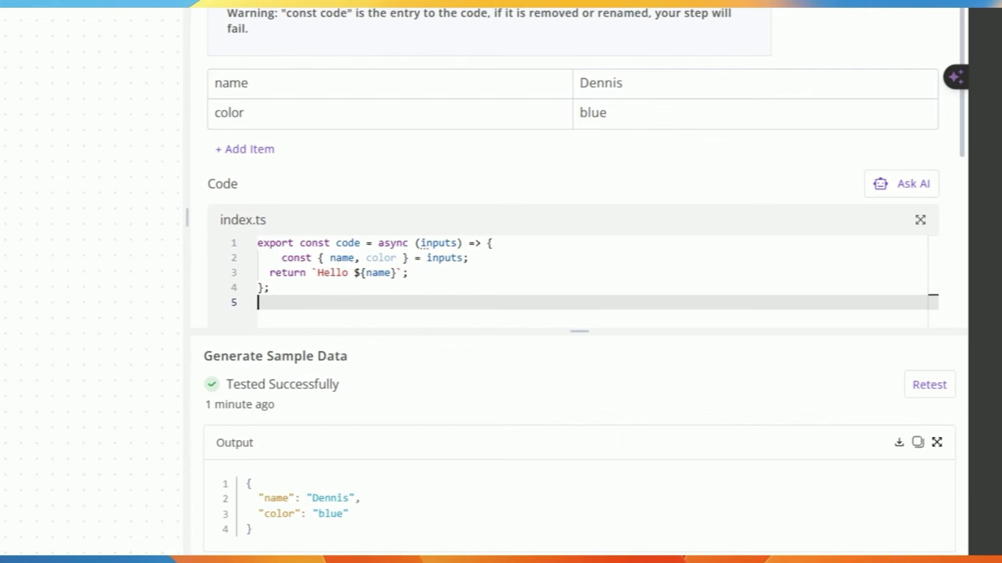
Retest, then append ', my favorite color is ${color}' to the greeting template
left_click(921, 385)
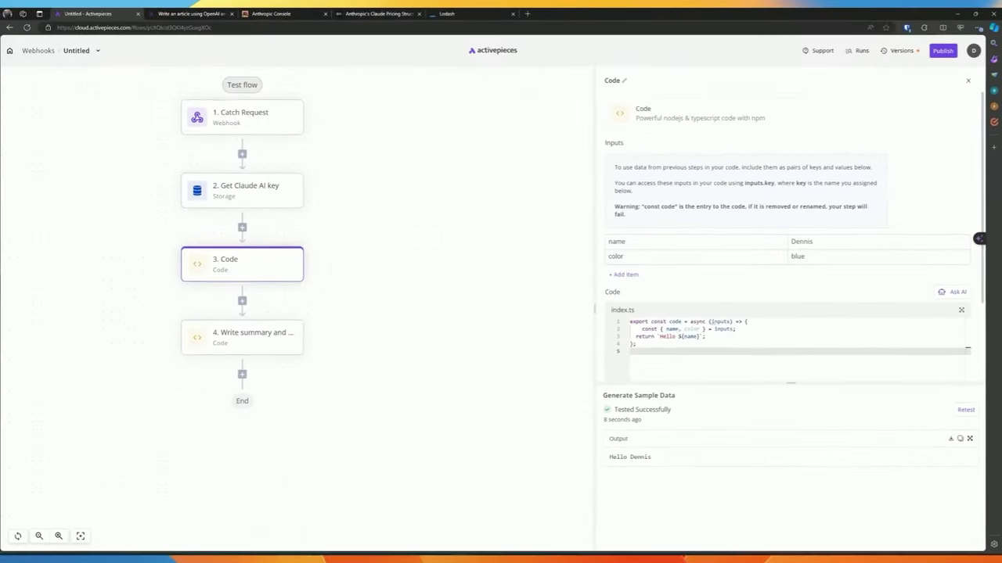
left_click_drag(678, 336, 698, 335)
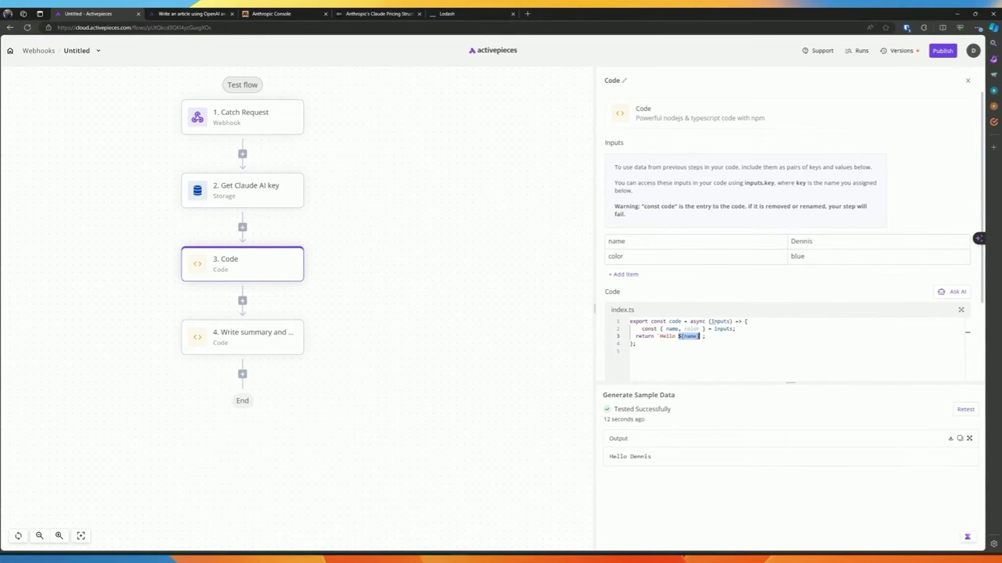
double_click(671, 329)
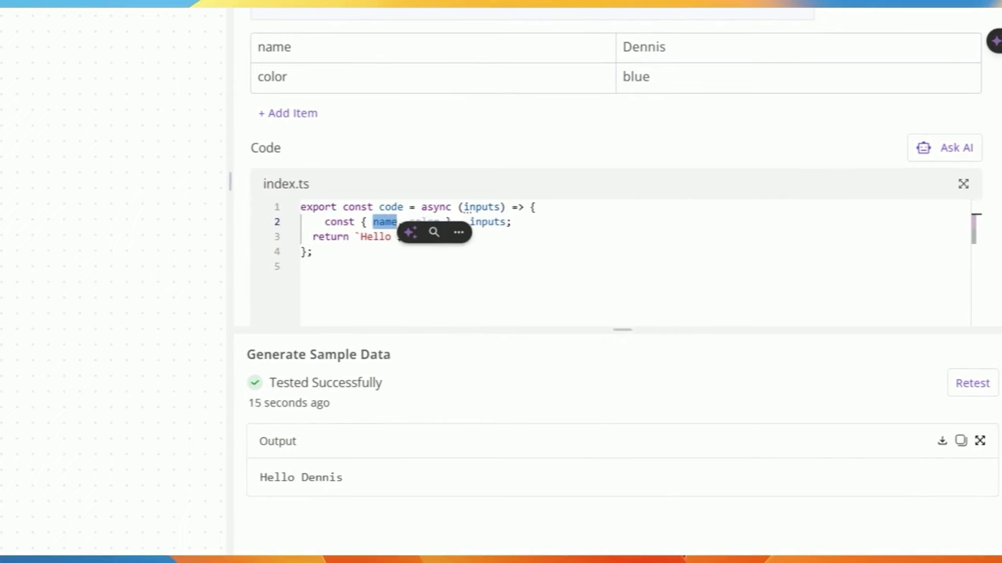
left_click(451, 270)
key("Up")
key("Up")
type(", ")
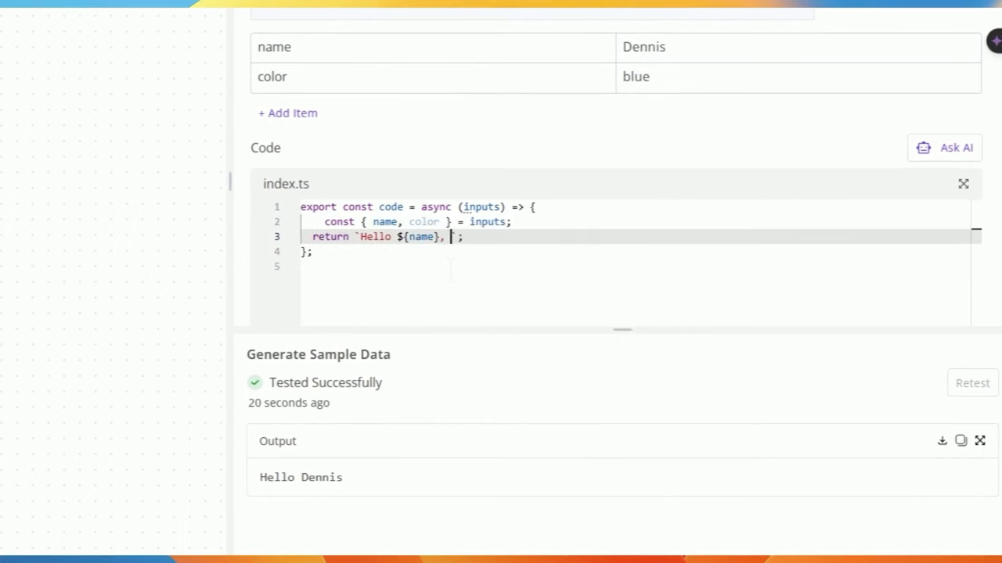
type("my favorite color is ${")
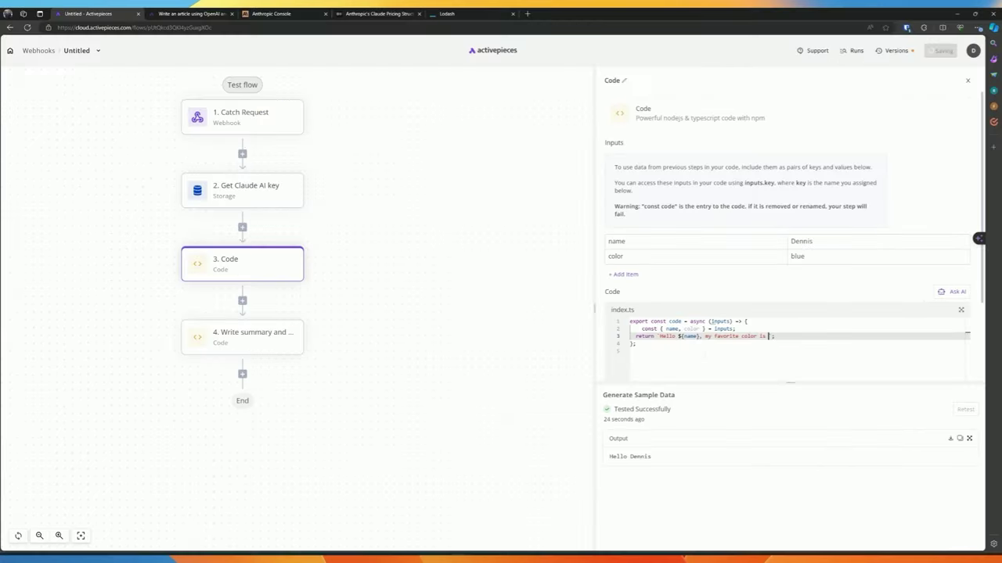
type("c")
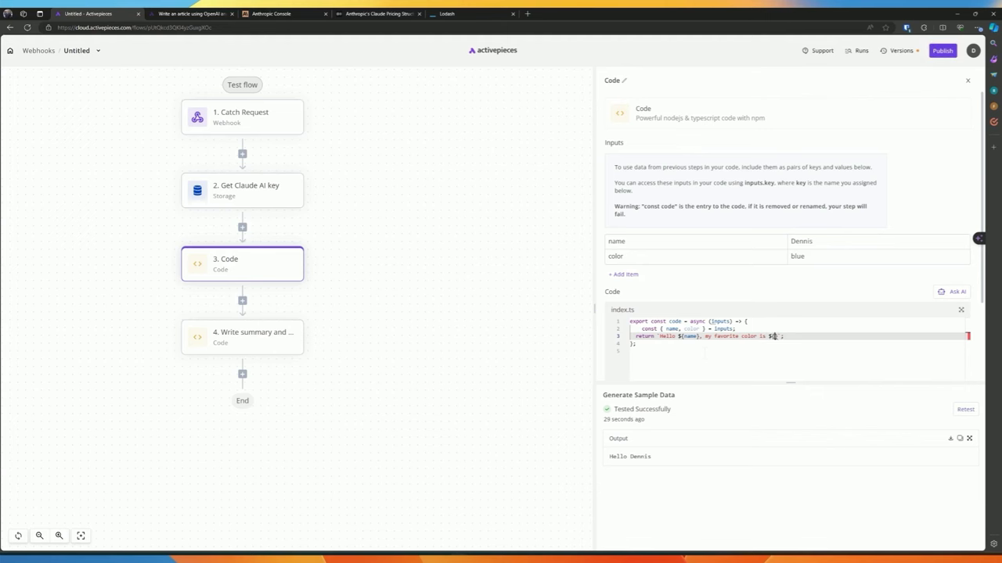
type("olor")
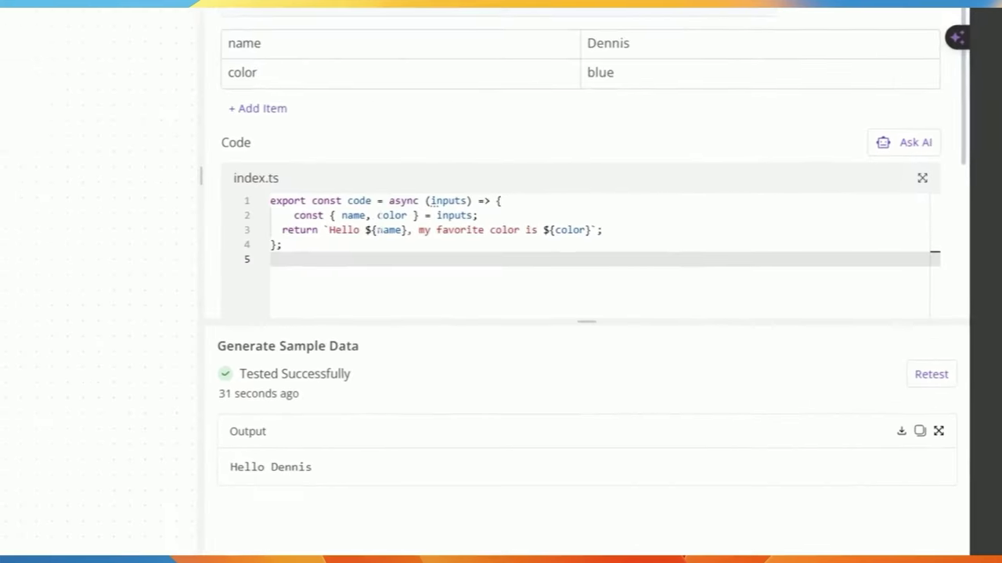
Format the document, retest the greeting, and select the color value blue for replacement
left_click(379, 215)
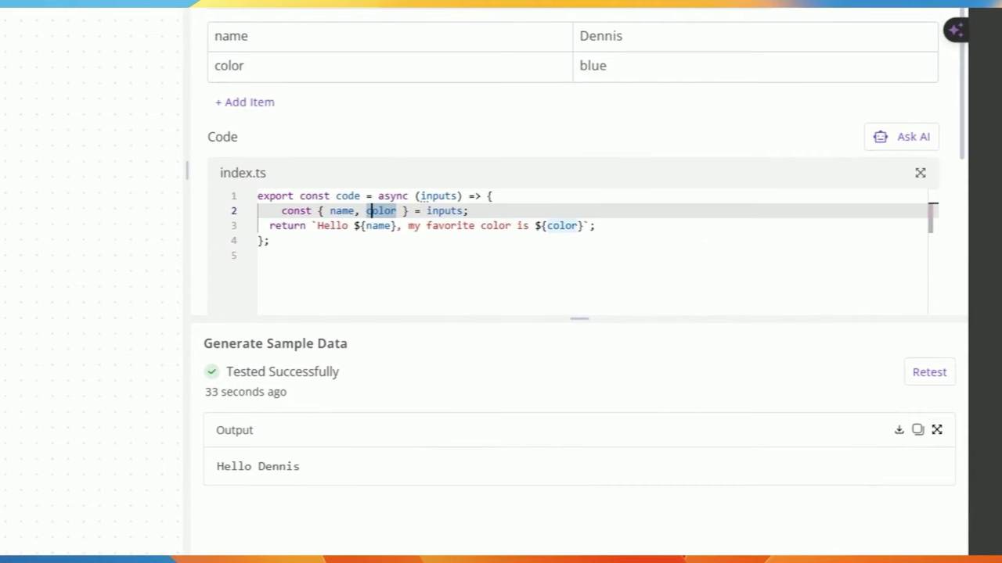
right_click(557, 242)
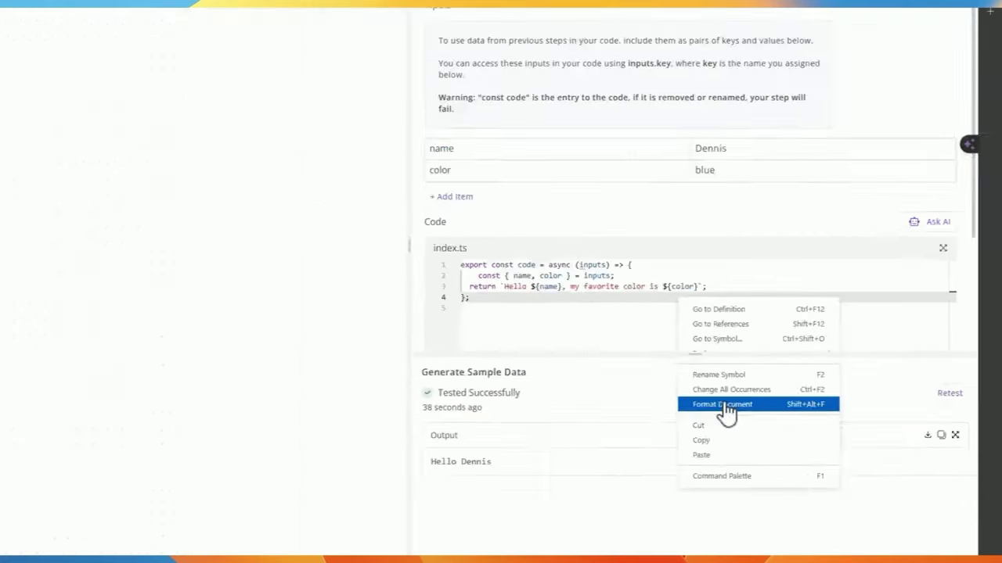
left_click(724, 405)
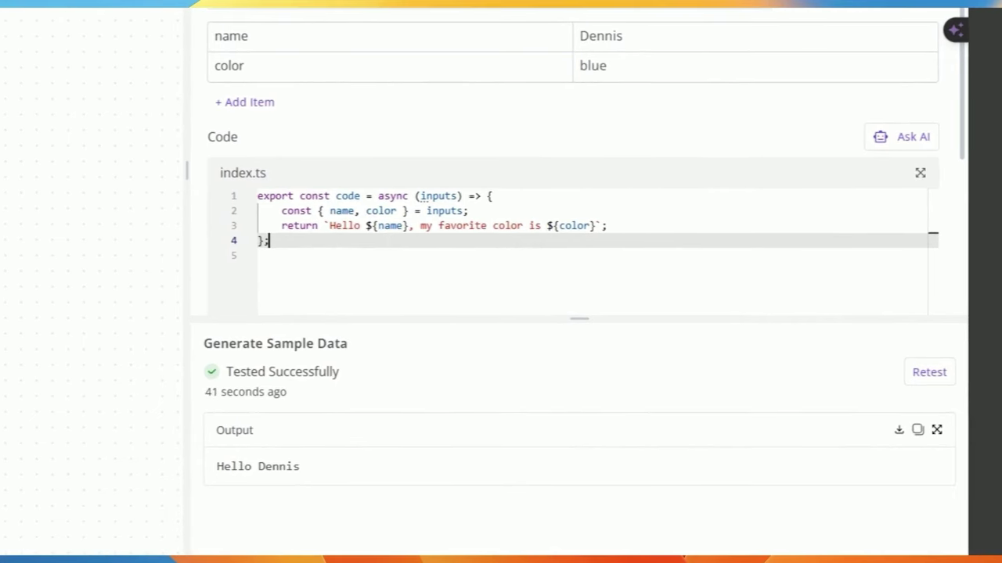
left_click(468, 211)
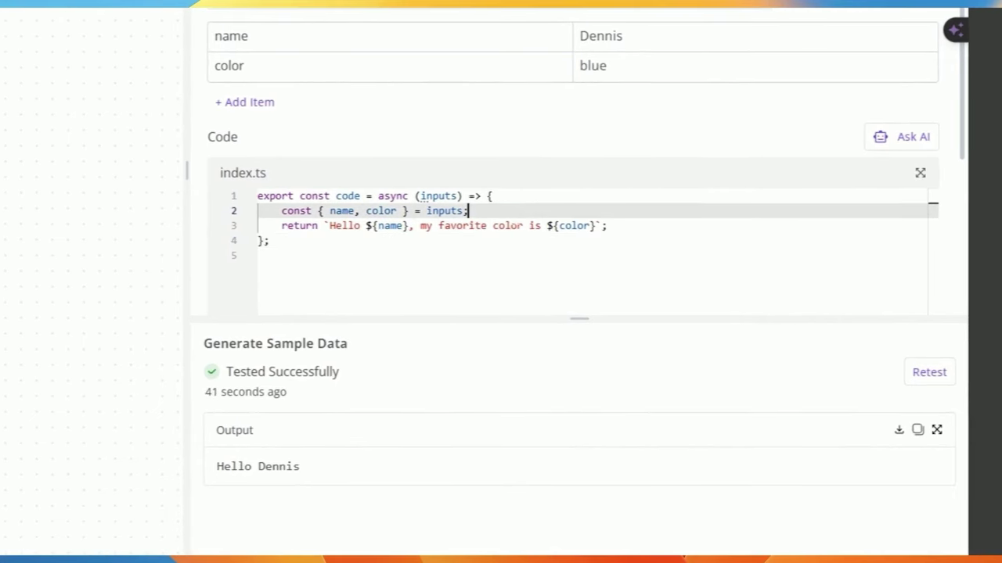
left_click(926, 374)
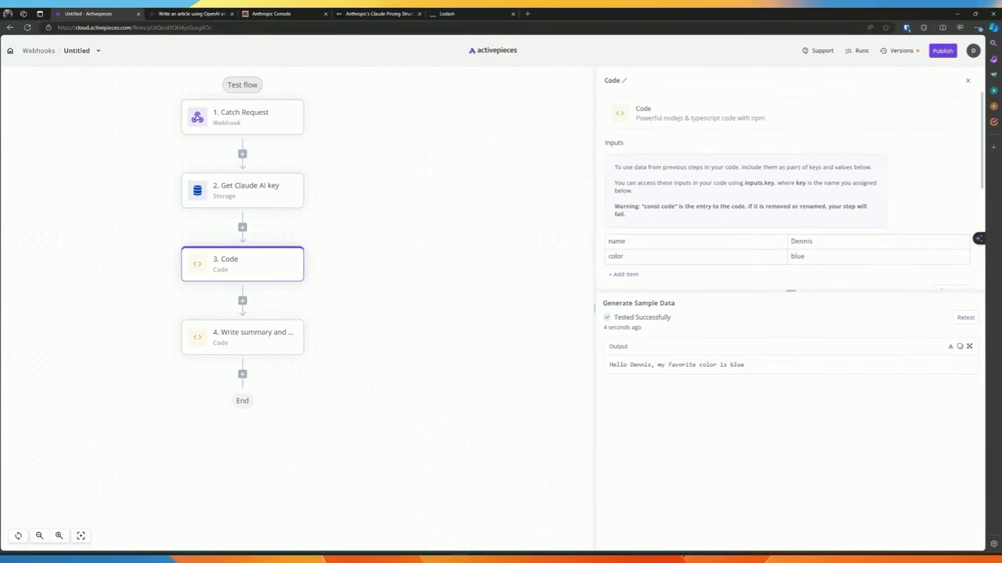
left_click(608, 154)
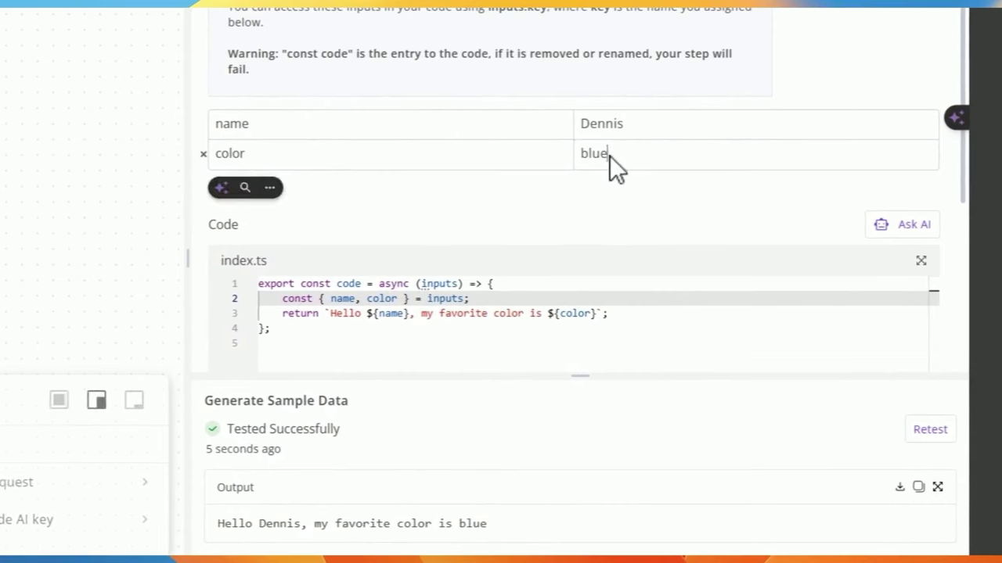
double_click(608, 154)
Set the Code step's color input to green, then open the 'Write summary' step
type("green")
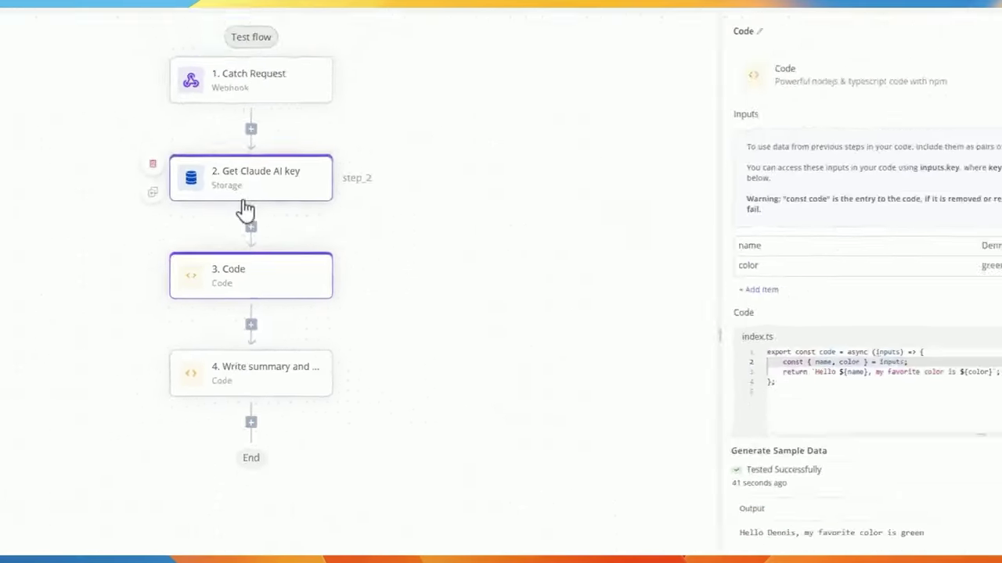
left_click(249, 374)
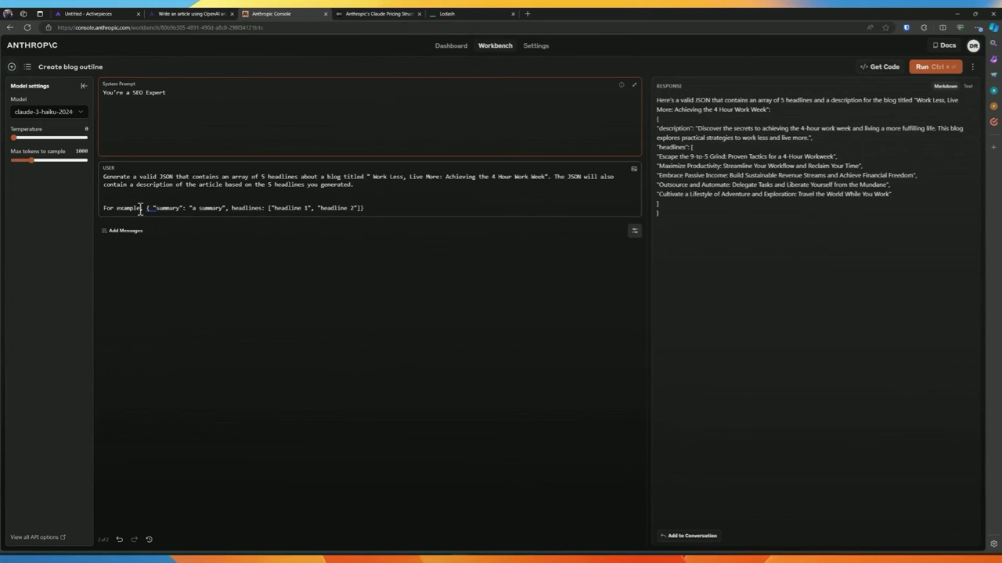
left_click_drag(147, 208, 185, 207)
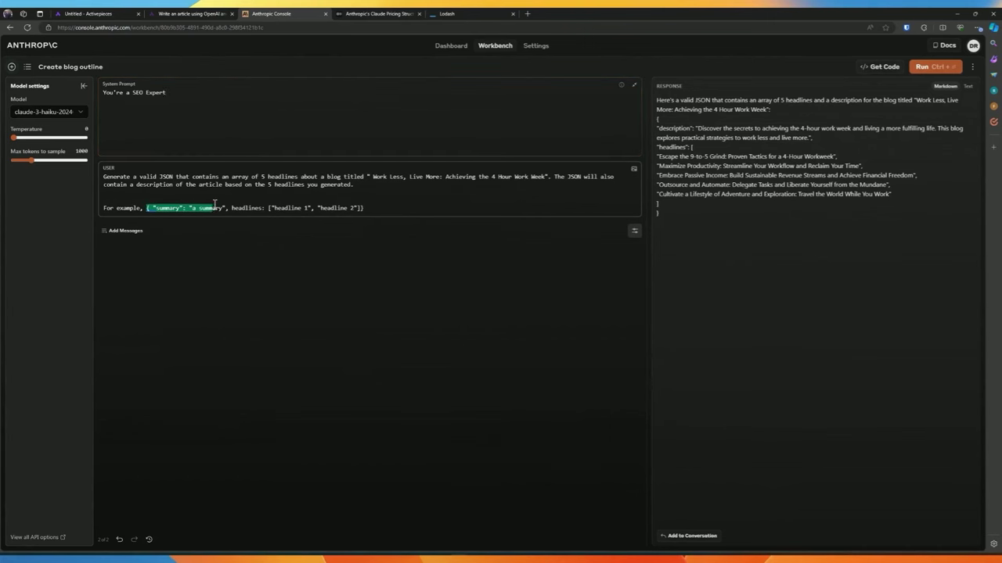
left_click_drag(229, 208, 302, 209)
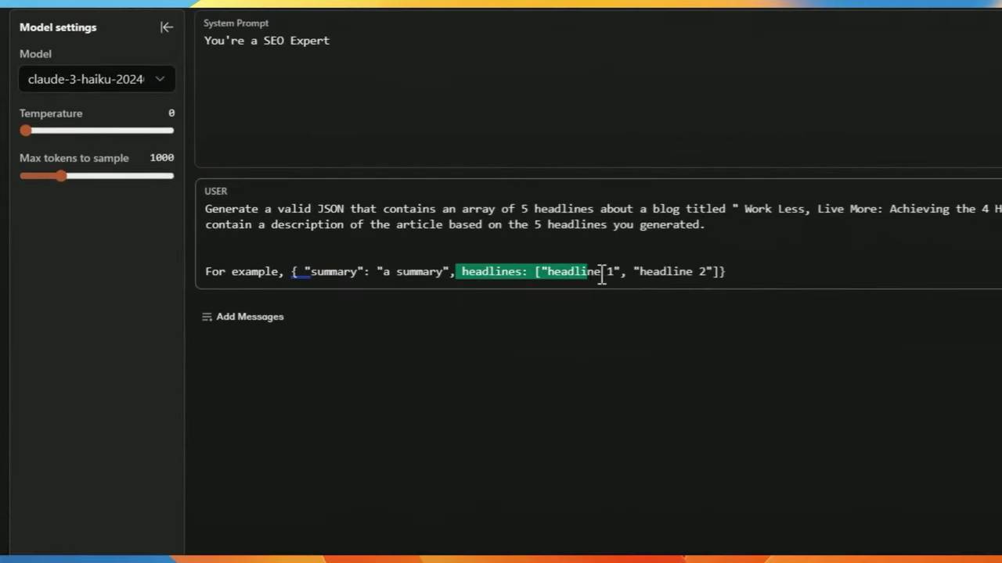
left_click_drag(602, 276, 322, 253)
left_click(734, 270)
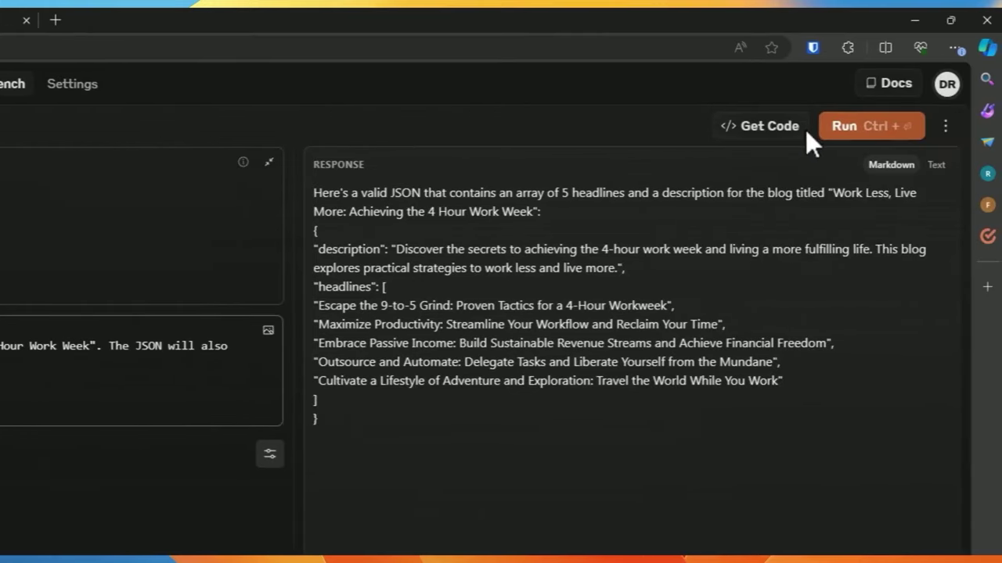
left_click(763, 125)
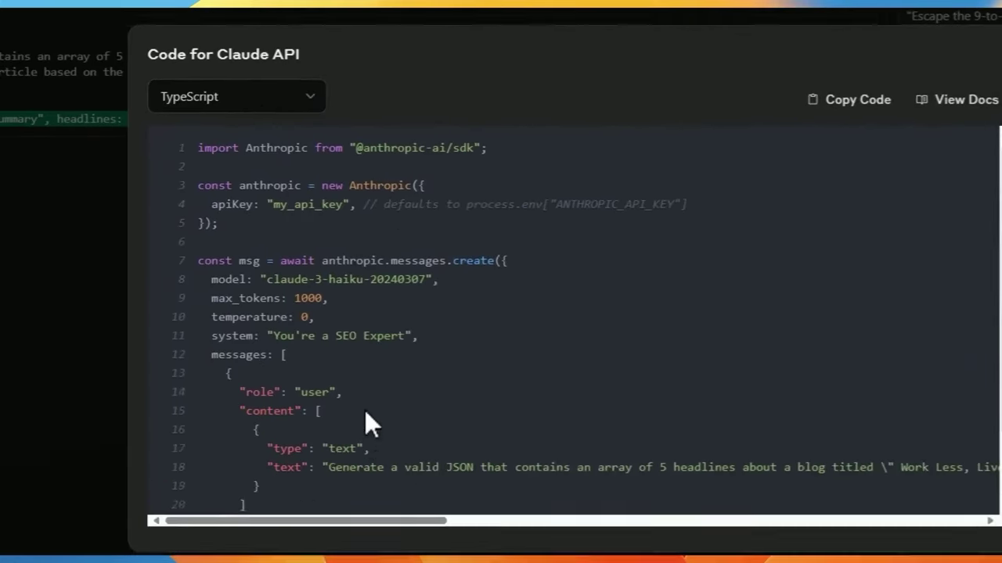
scroll(363, 562, "down", 1)
scroll(328, 547, "up", 1)
scroll(307, 317, "down", 2)
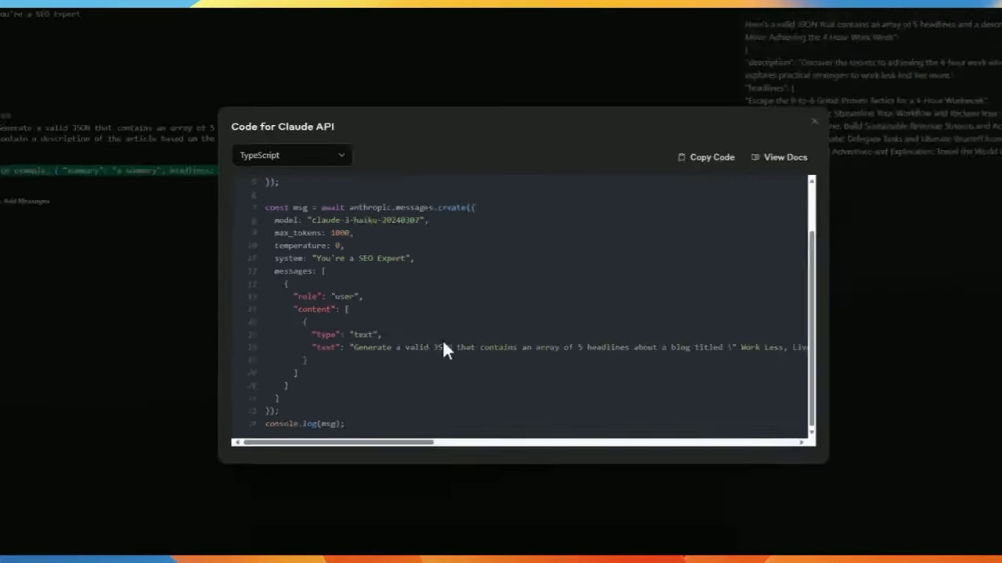
scroll(413, 322, "up", 2)
left_click(324, 149)
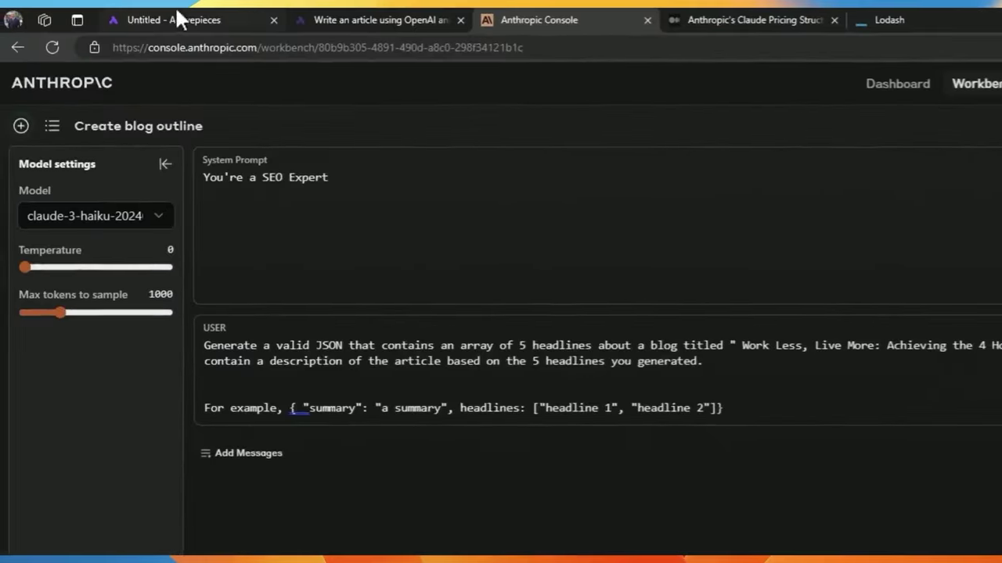
Back in Activepieces, read the description and headlines JSON in the Write summary step's Output panel
left_click(102, 18)
scroll(783, 414, "down", 1)
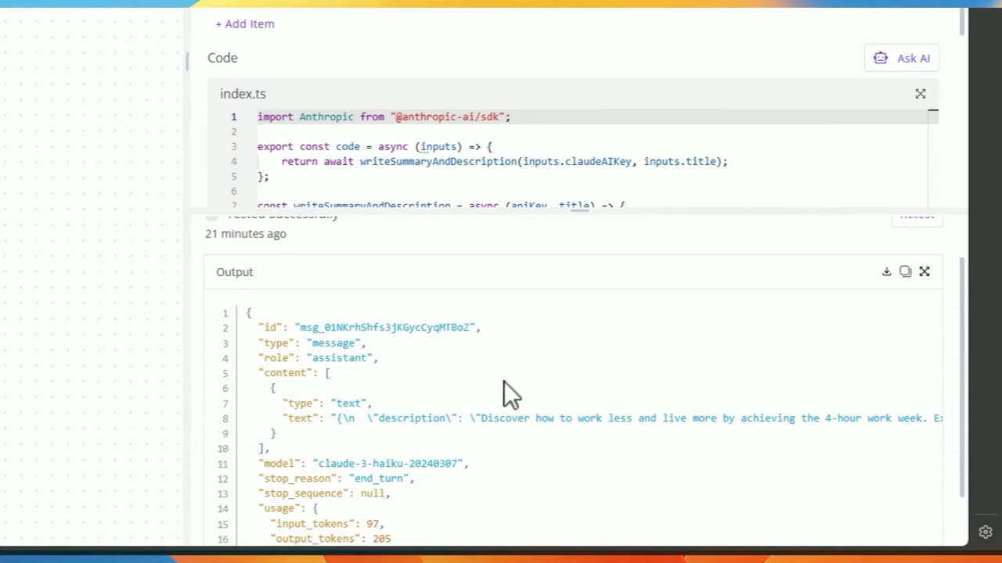
left_click_drag(586, 217, 586, 125)
scroll(488, 384, "down", 4)
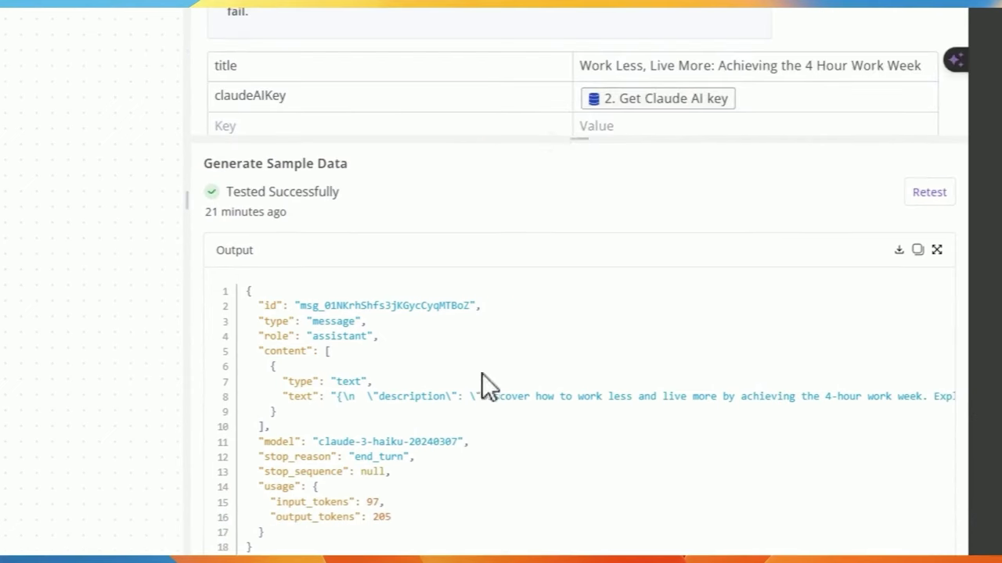
scroll(289, 436, "right", 3)
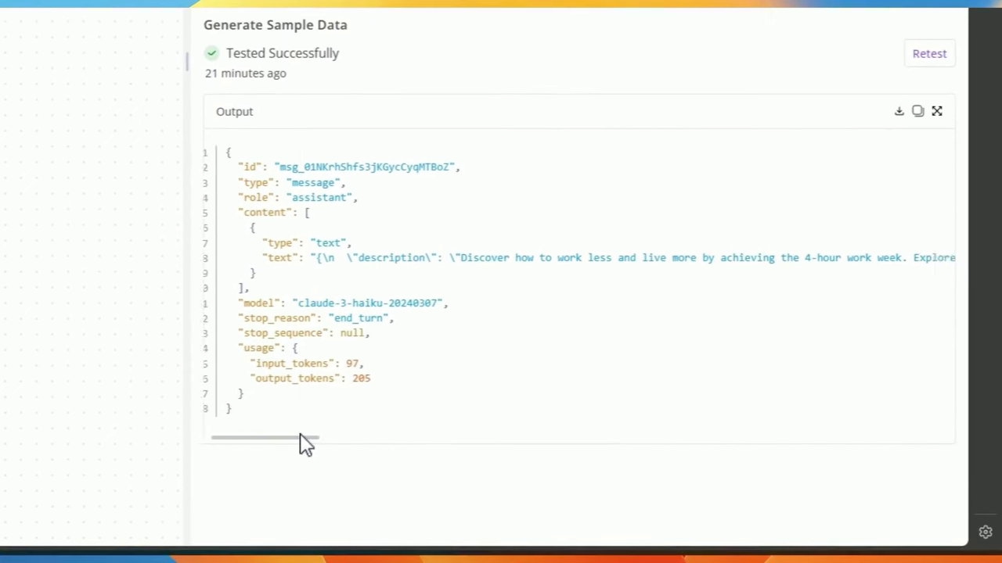
scroll(304, 440, "left", 3)
mouse_move(297, 429)
left_mouse_down()
mouse_move(329, 432)
mouse_move(291, 415)
left_mouse_up()
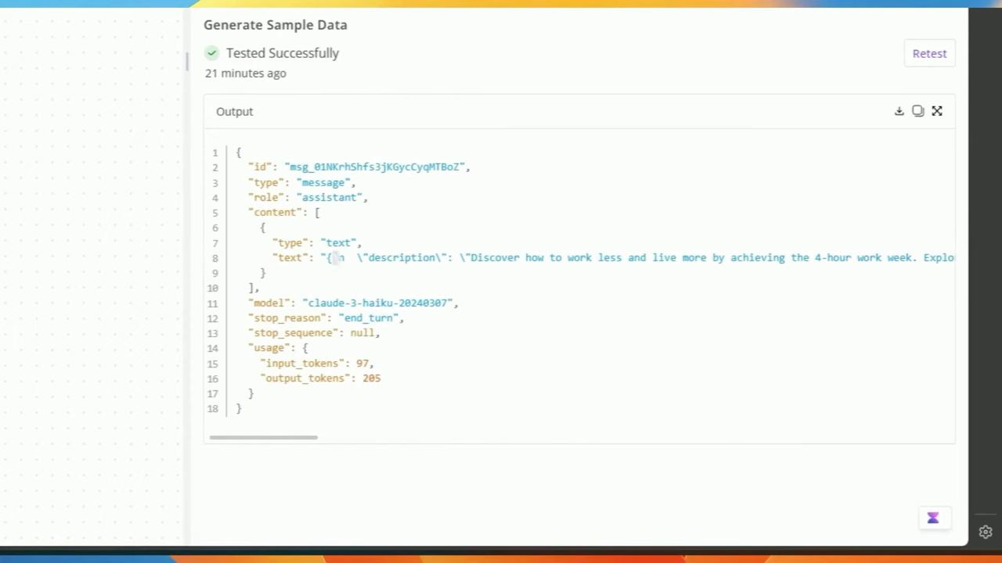
left_click_drag(329, 259, 430, 259)
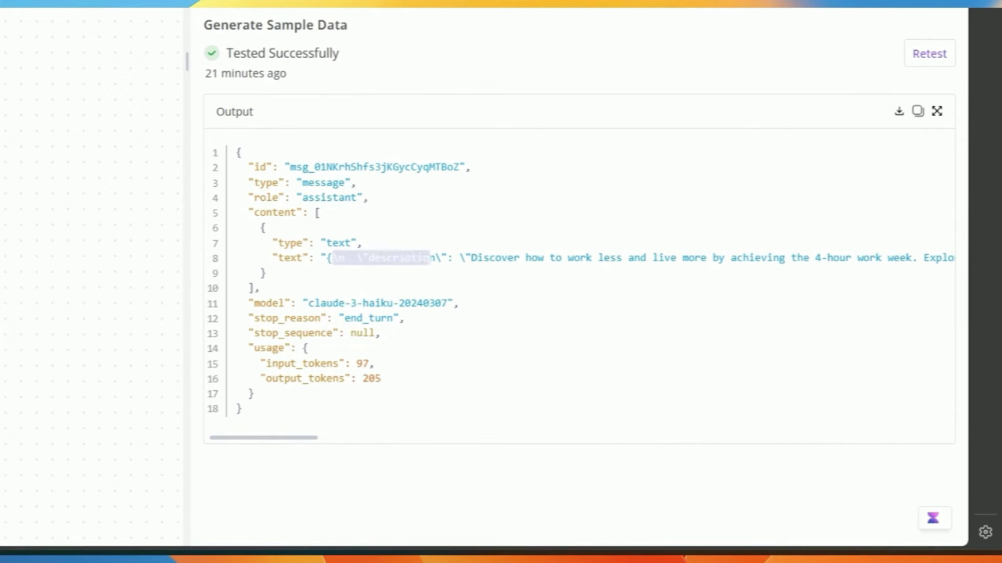
left_click(345, 264)
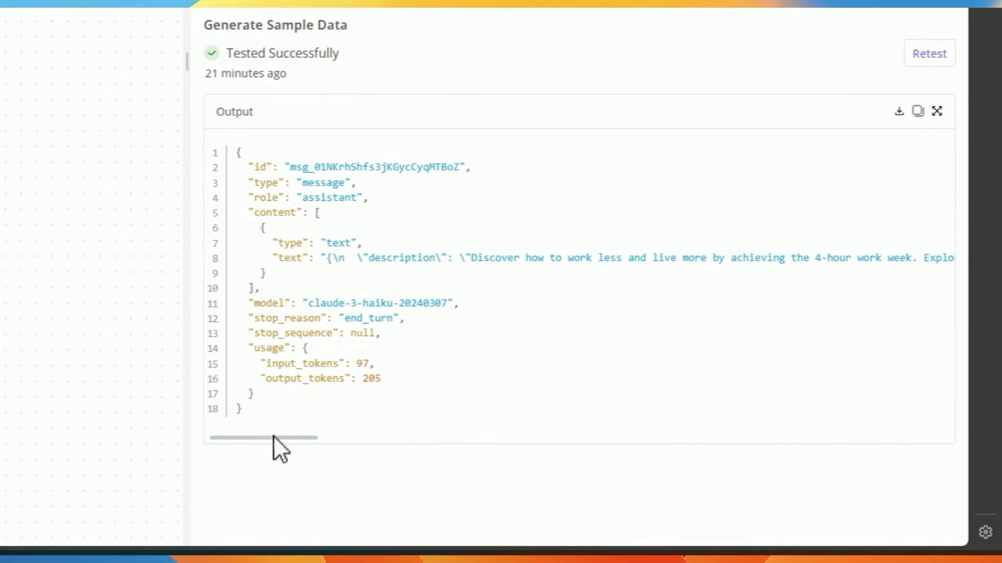
mouse_move(273, 437)
left_mouse_down()
mouse_move(838, 436)
mouse_move(274, 436)
left_mouse_up()
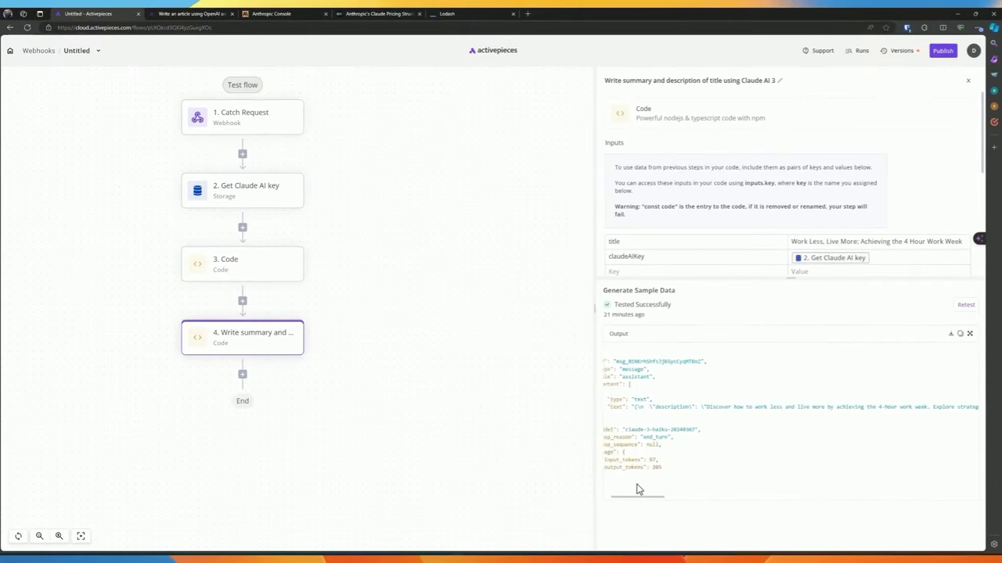
left_click_drag(638, 489, 636, 489)
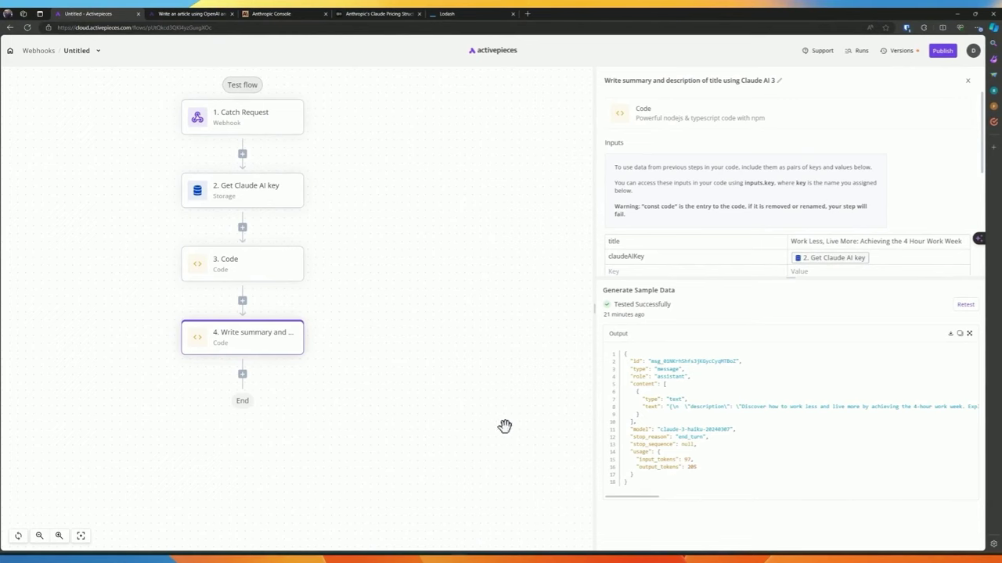
Delete the old step 3 Code from the flow
left_click(244, 274)
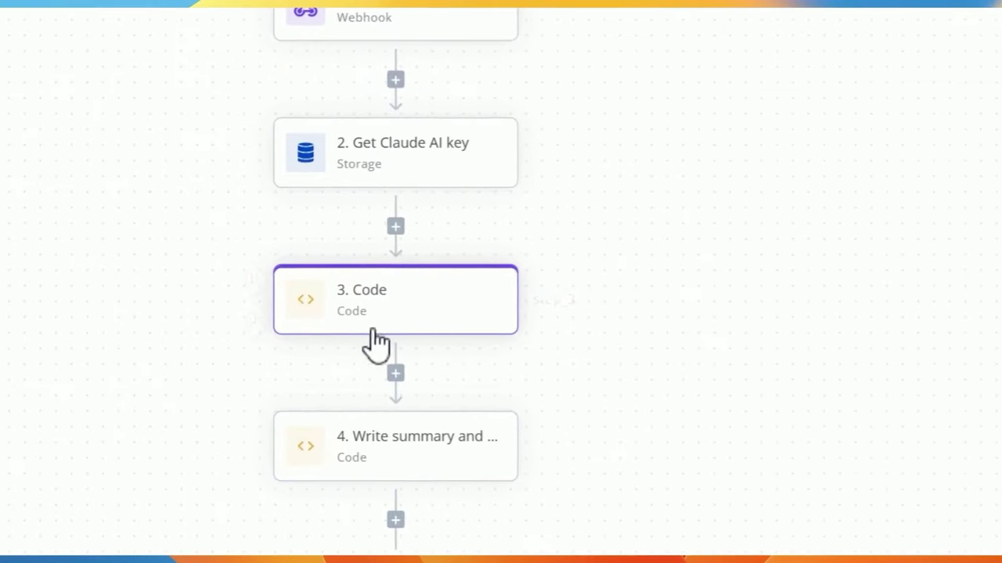
mouse_move(336, 315)
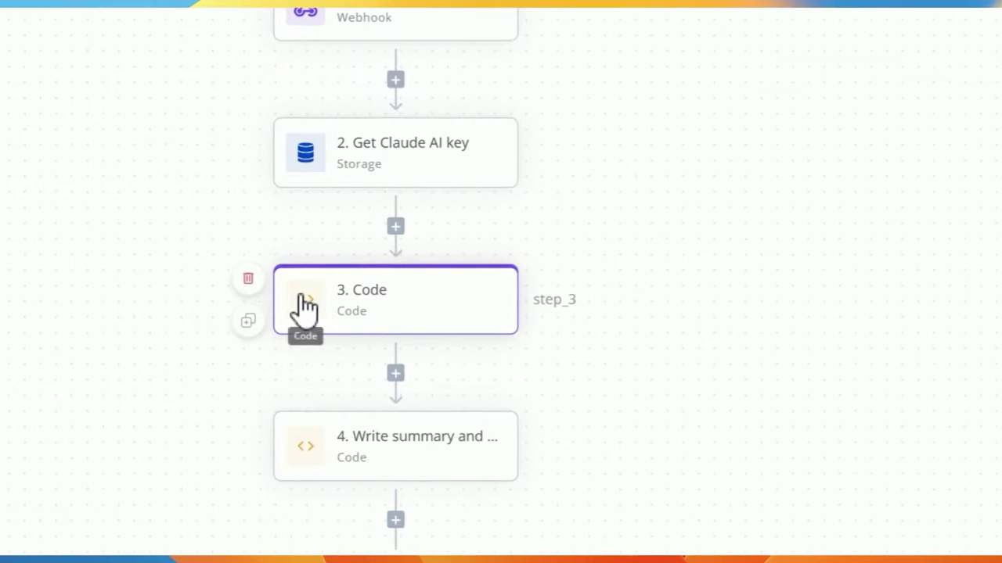
left_click(250, 280)
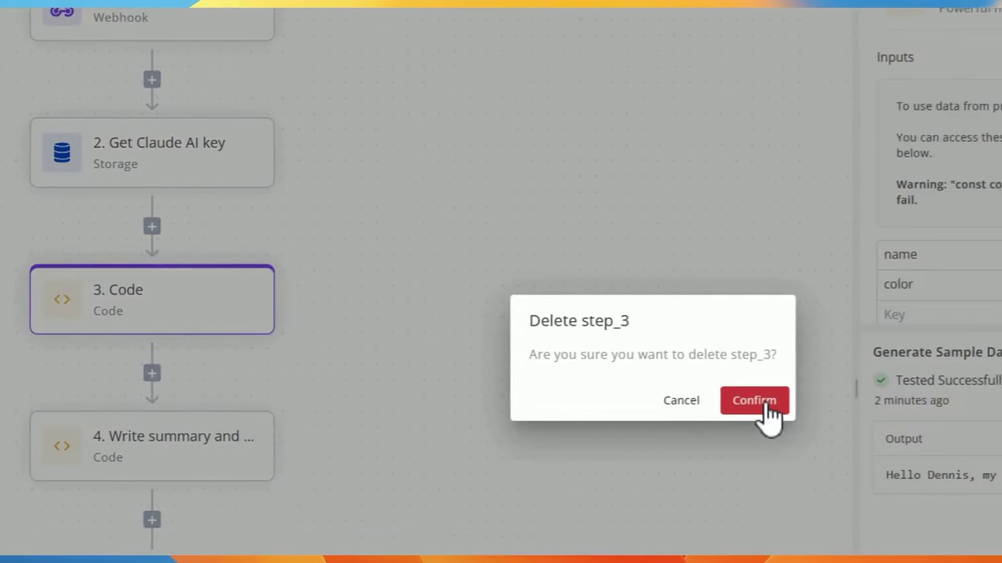
left_click(764, 405)
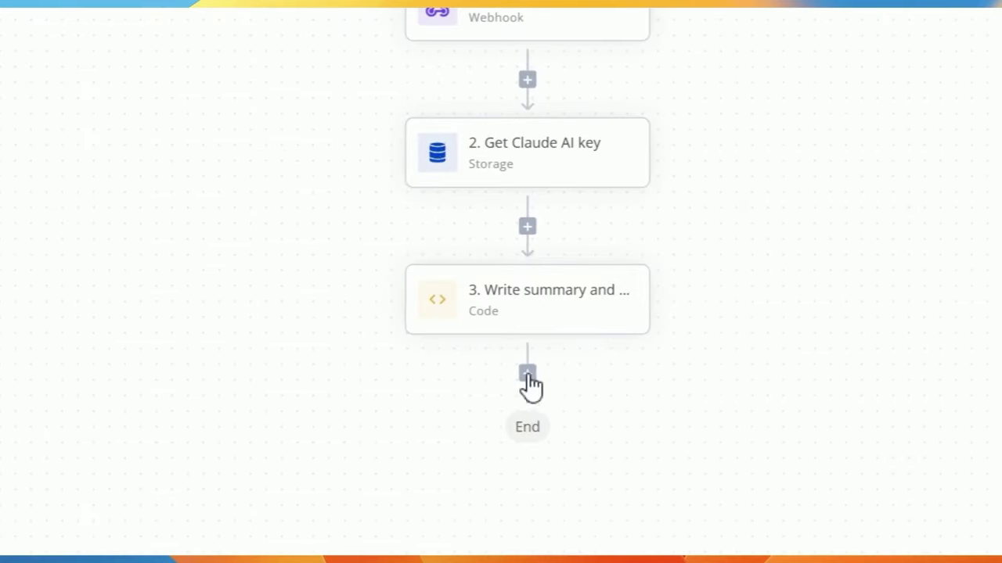
Add a Code step after Write summary with input json set to the summary's content 0 text
left_click(527, 376)
type("code")
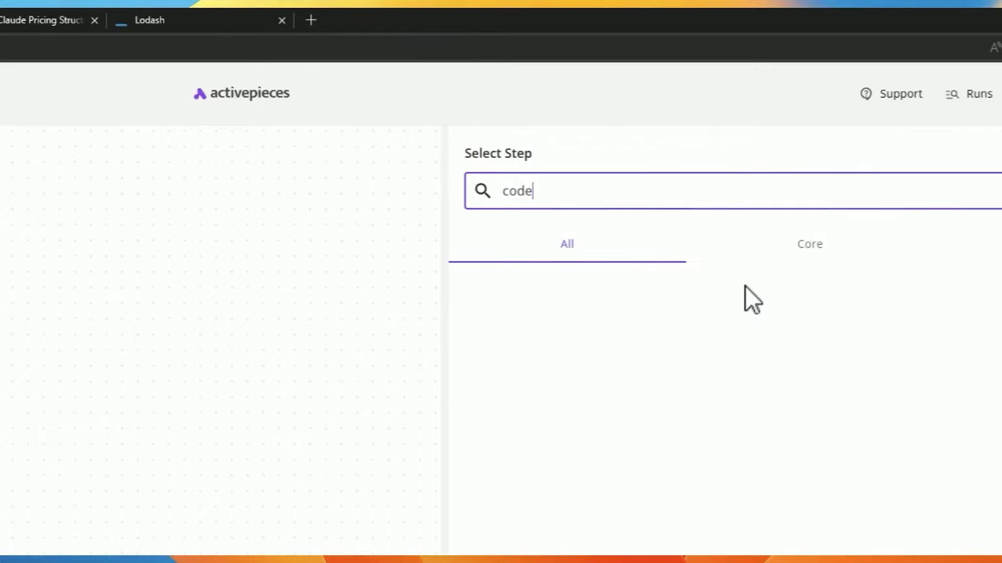
left_click(548, 524)
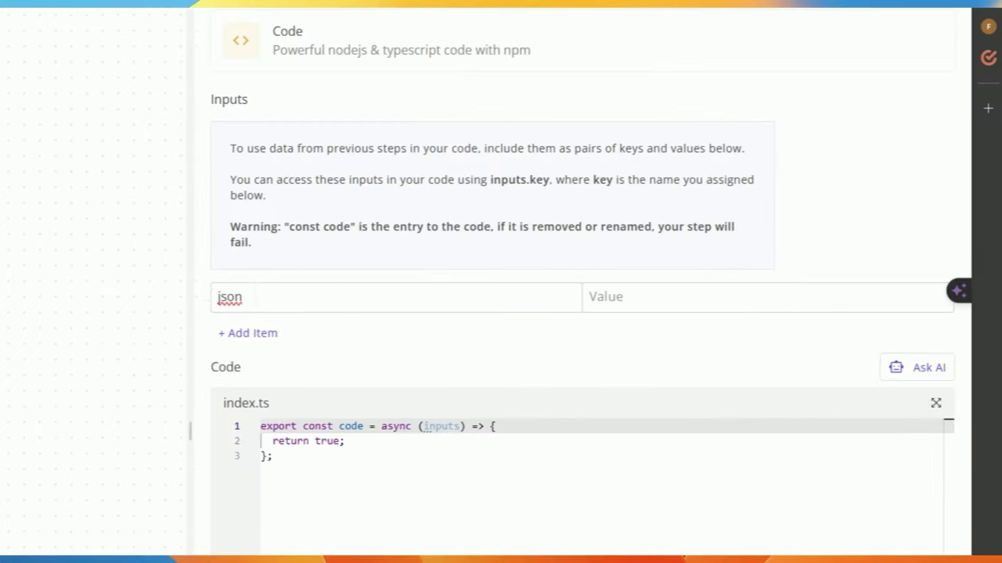
left_click(653, 298)
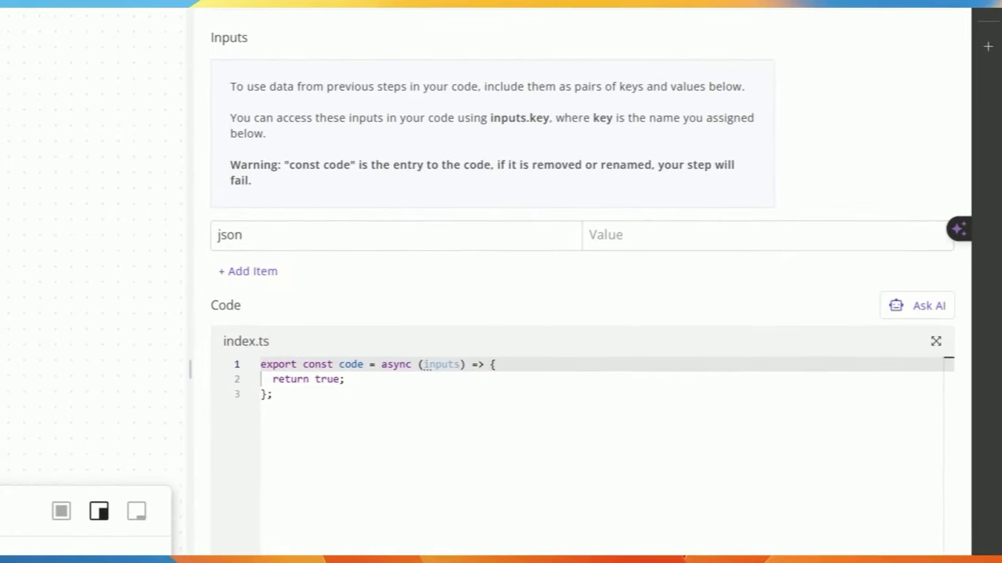
left_click(601, 366)
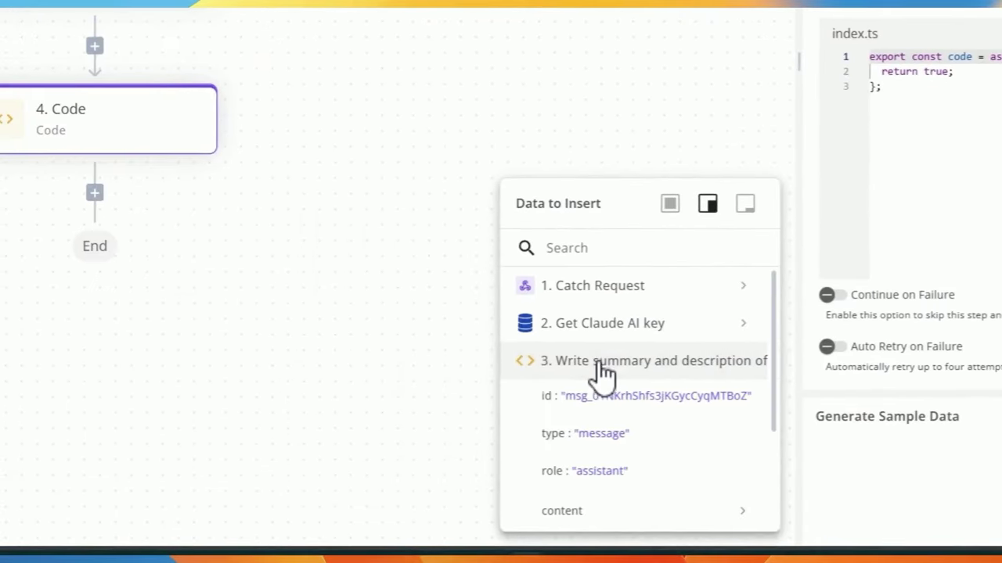
scroll(615, 398, "down", 1)
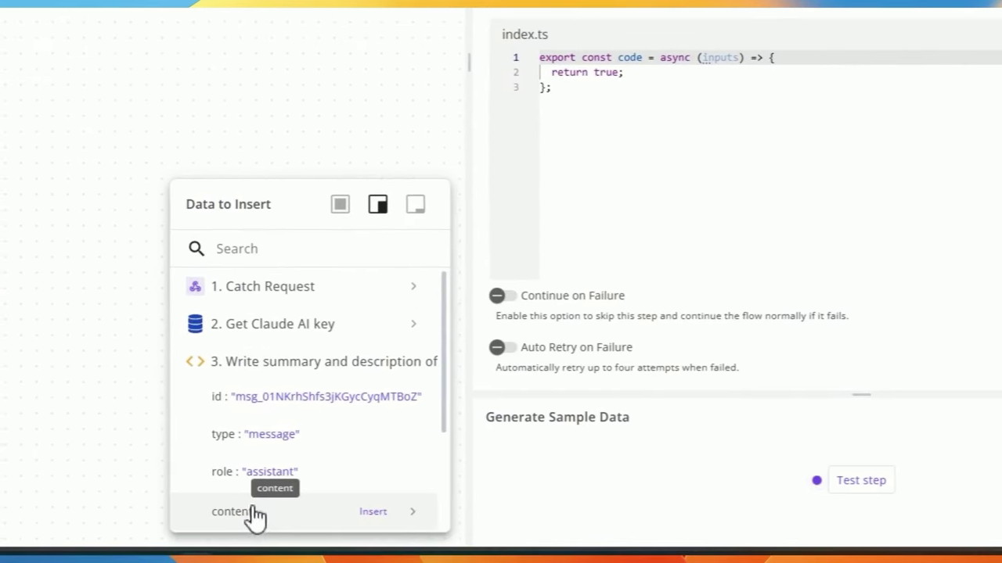
left_click(215, 526)
scroll(247, 433, "down", 1)
scroll(288, 438, "down", 1)
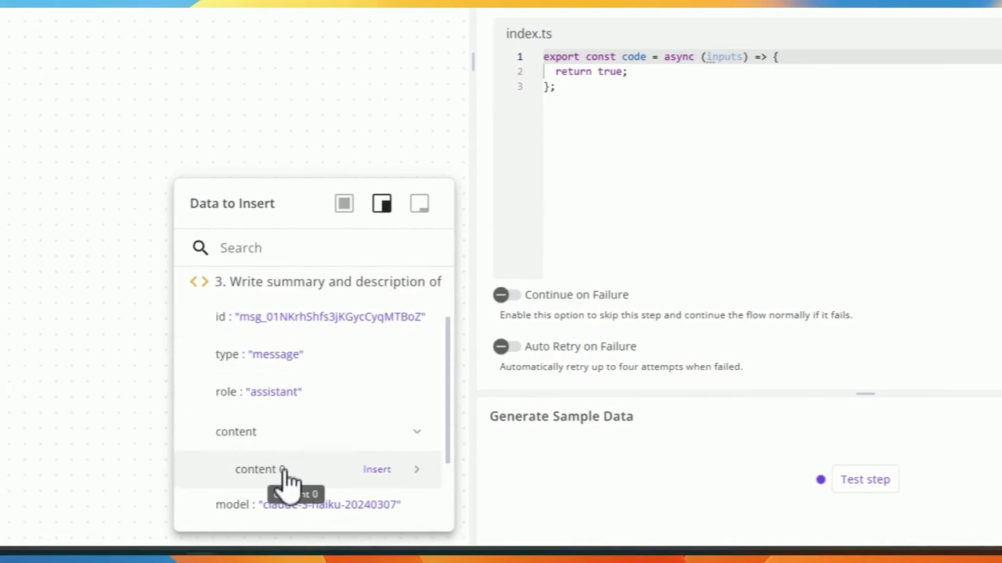
left_click(287, 475)
scroll(332, 477, "down", 1)
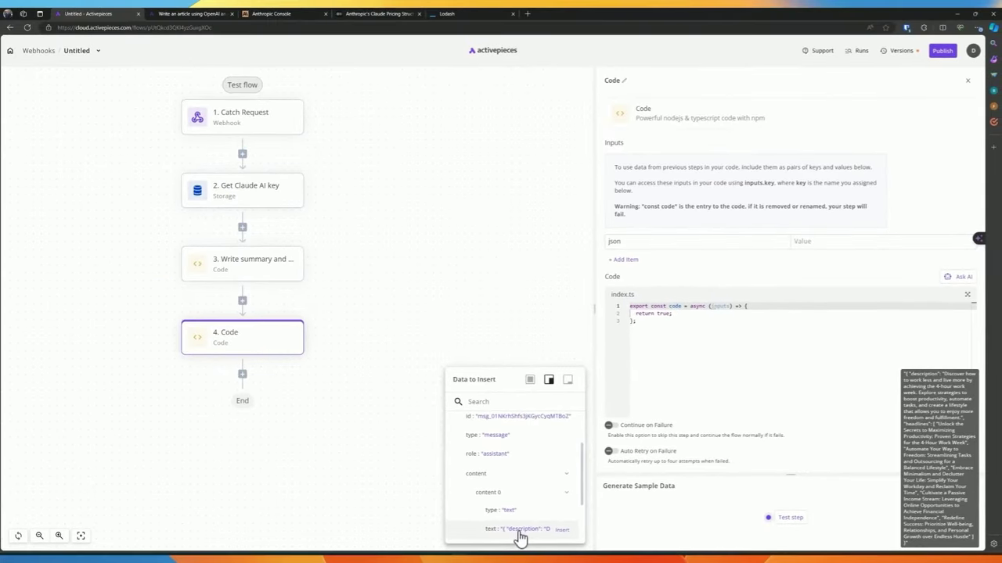
left_click(518, 537)
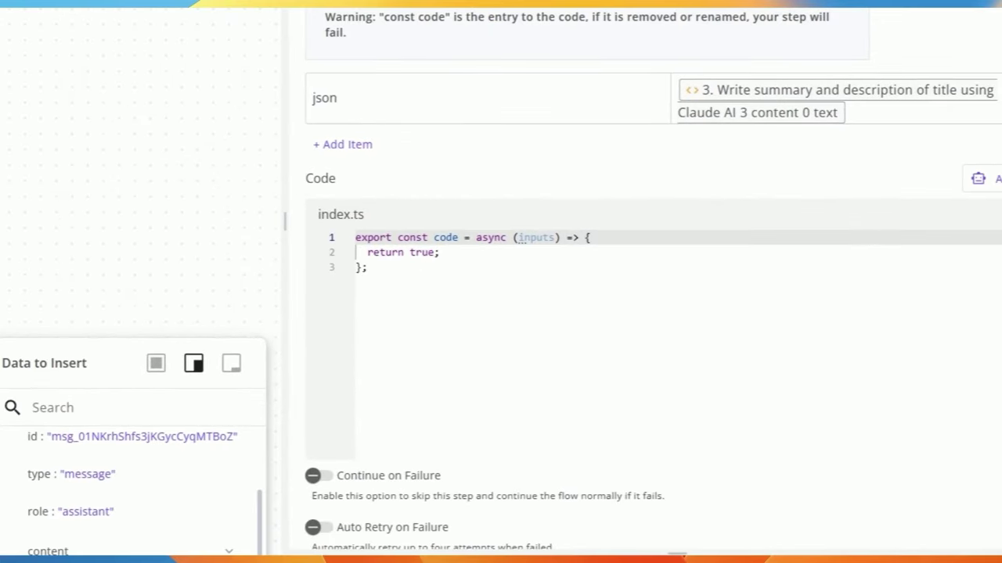
Change the code's return value from true to inputs.json
key("ctrl+a")
left_click(366, 267)
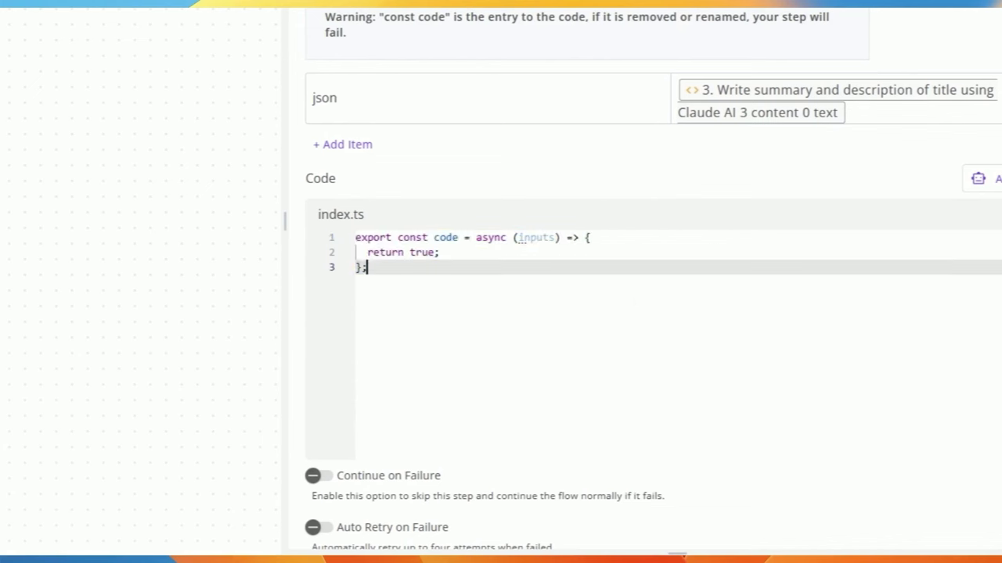
left_click(428, 252)
double_click(428, 252)
type("inputs")
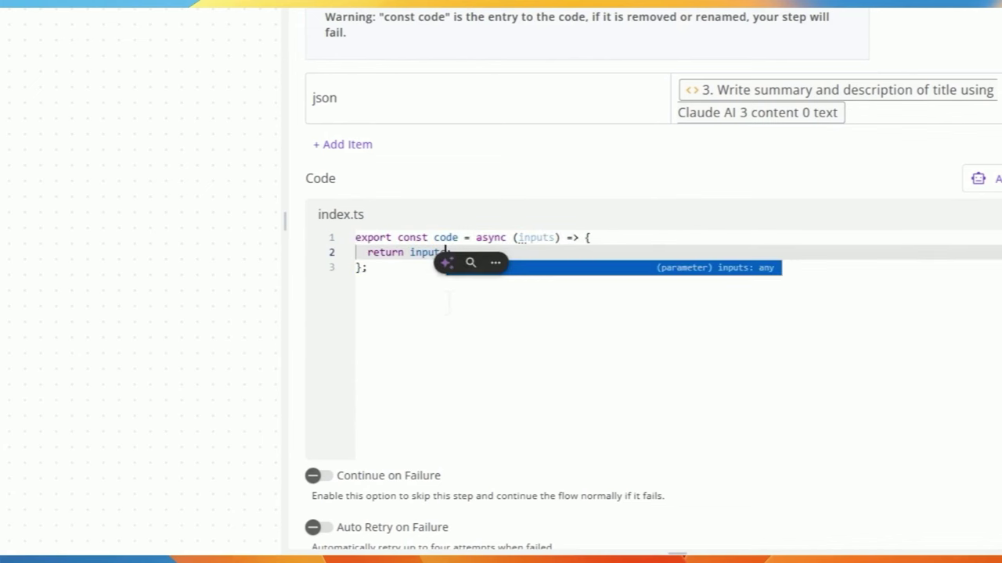
key("Escape")
key("Down")
key("Up")
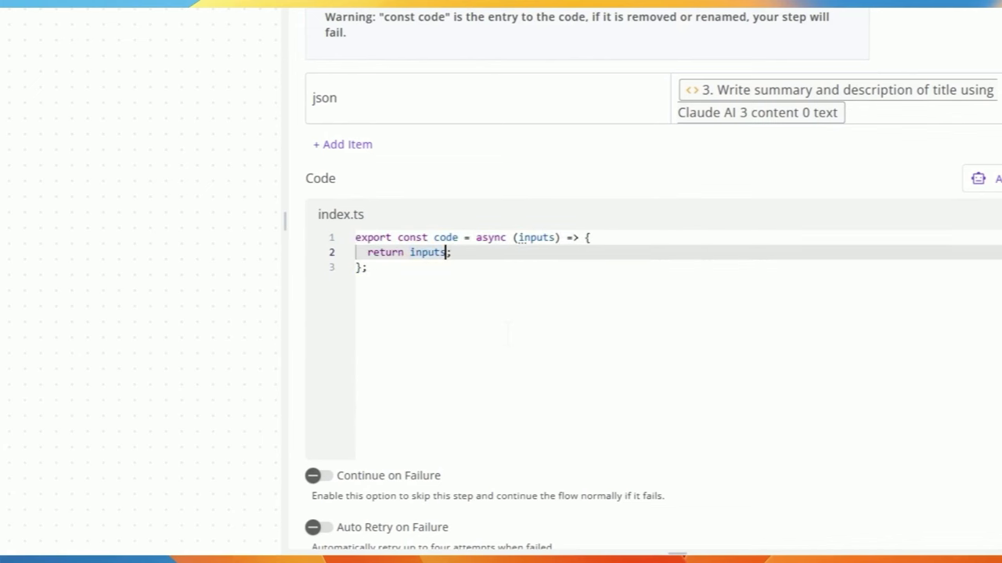
type(".json")
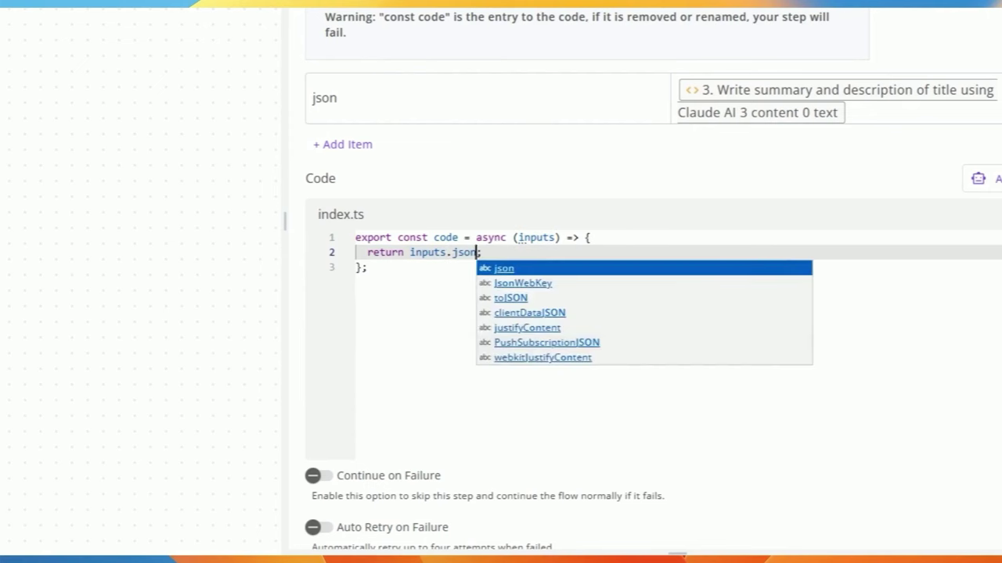
key("Escape")
key("Down")
scroll(353, 145, "up", 1)
scroll(667, 508, "down", 3)
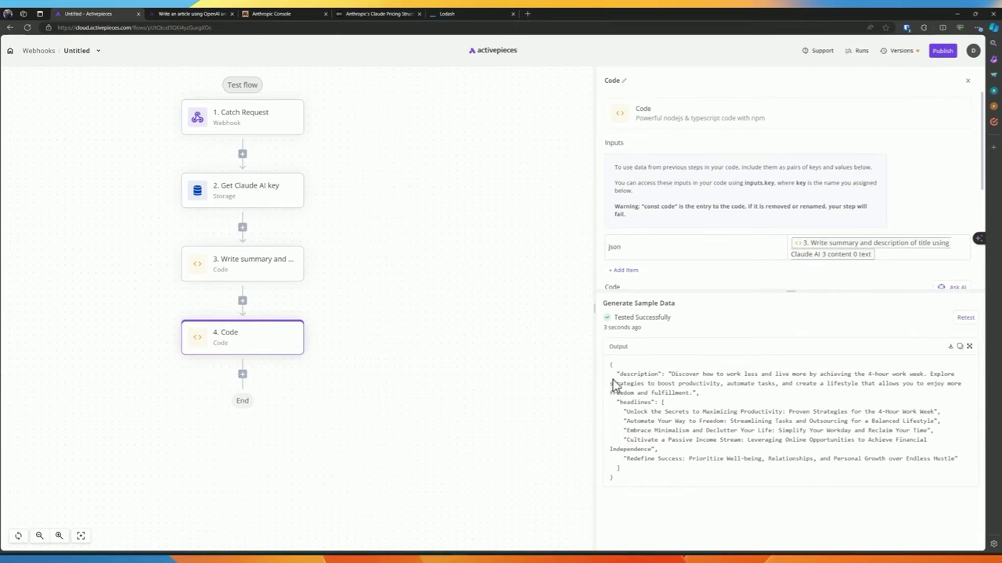
left_click_drag(641, 396, 648, 478)
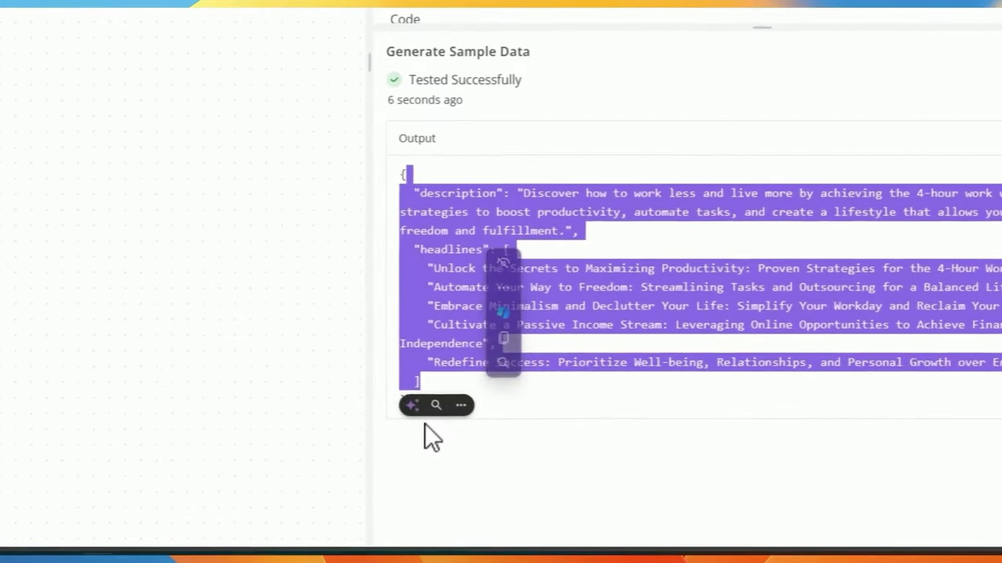
left_click(630, 471)
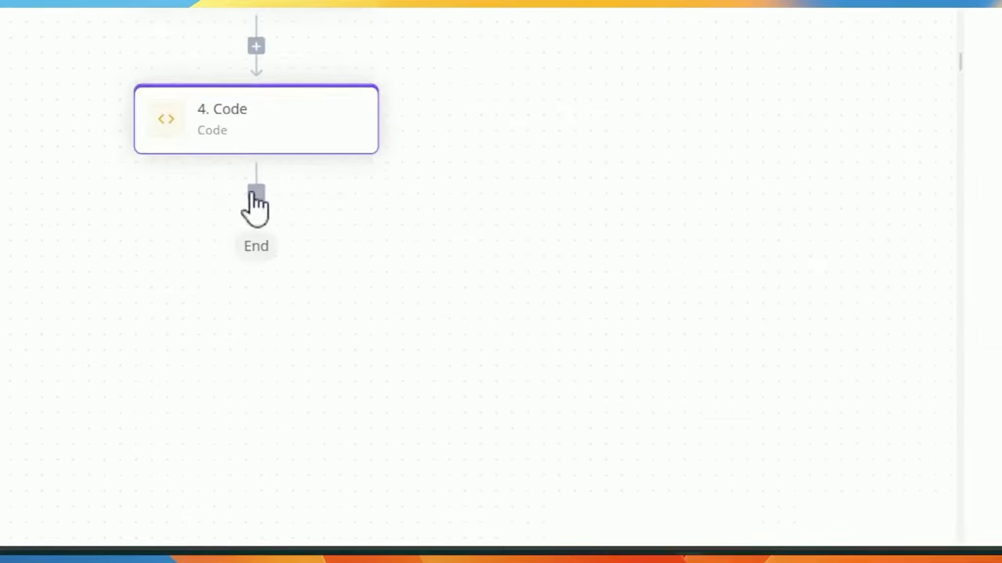
left_click(256, 200)
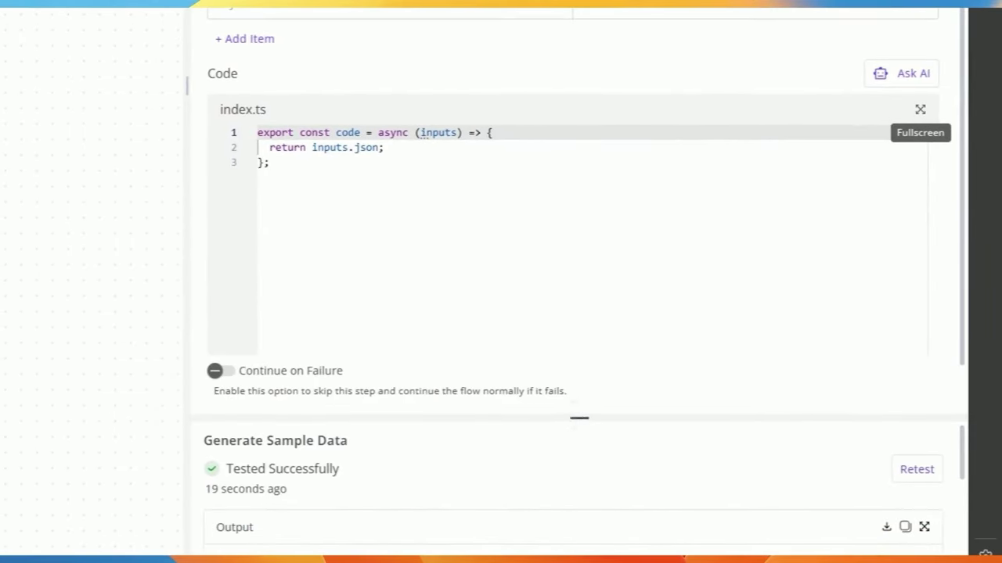
left_click_drag(579, 418, 579, 383)
scroll(461, 413, "down", 2)
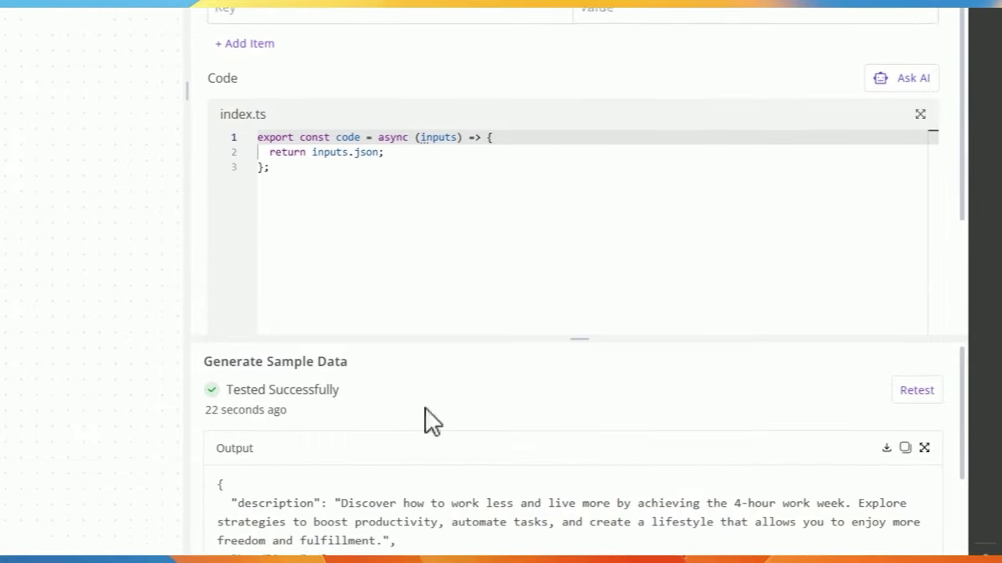
left_click_drag(579, 310, 587, 158)
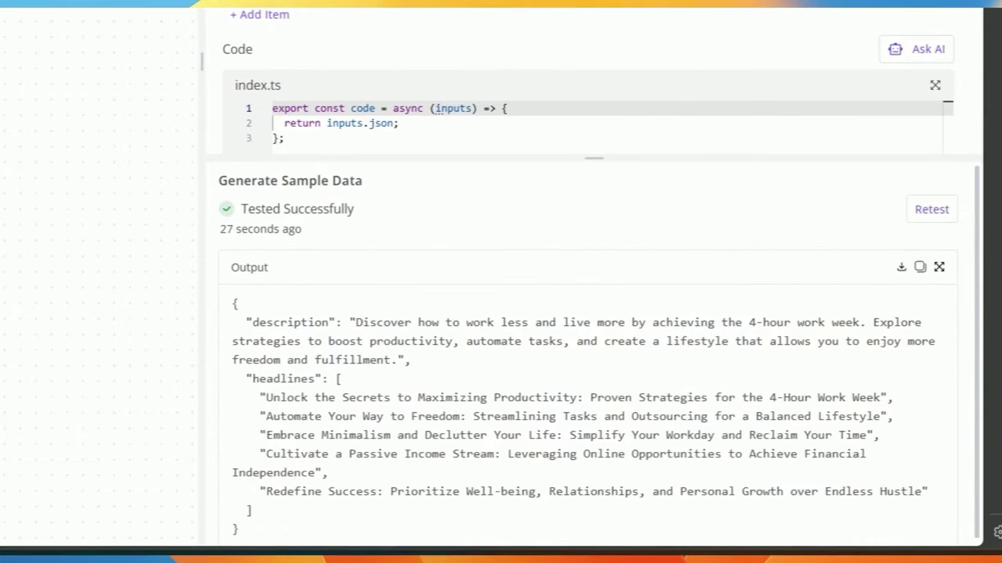
left_click_drag(246, 379, 323, 518)
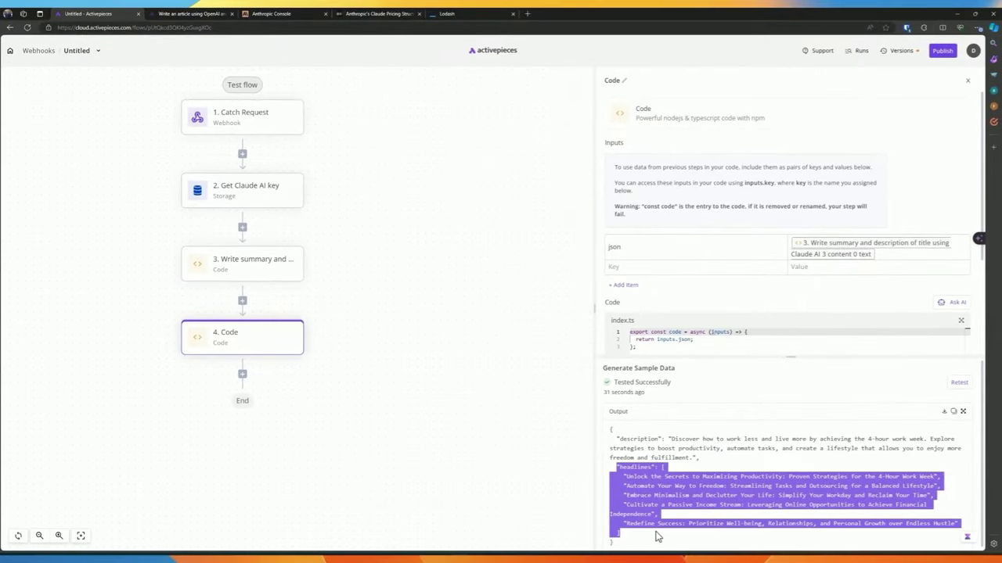
left_click(690, 449)
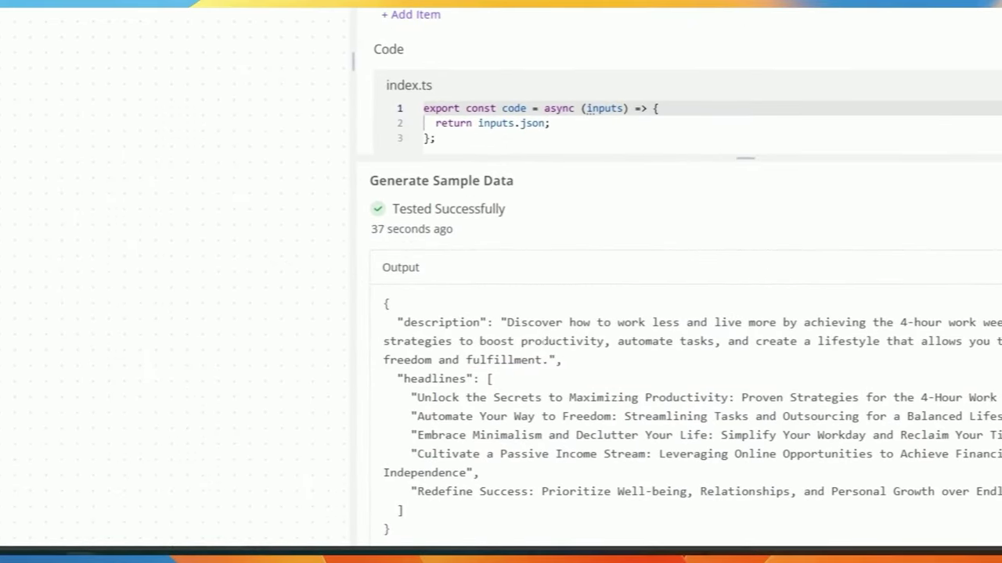
left_click_drag(488, 379, 442, 513)
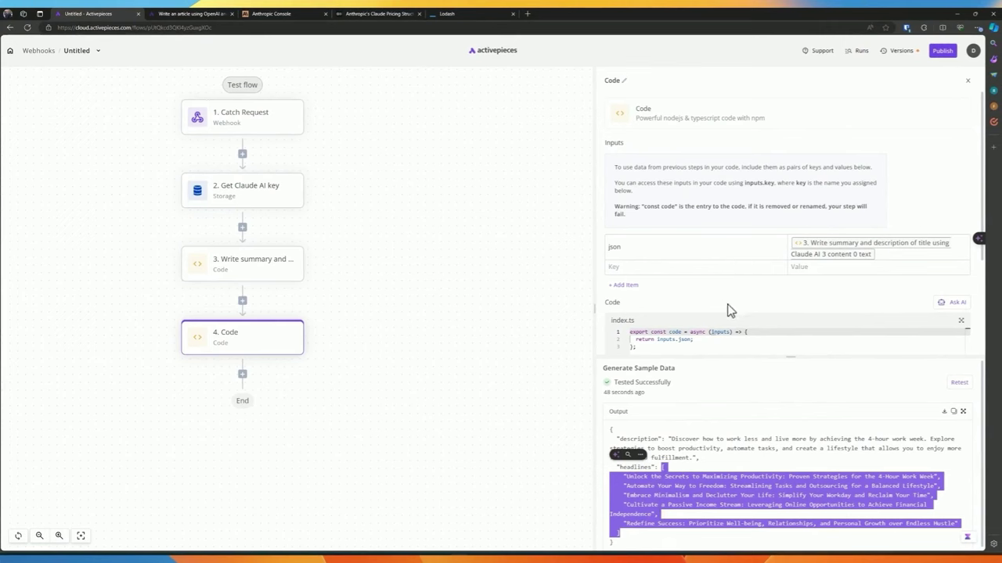
left_click(693, 424)
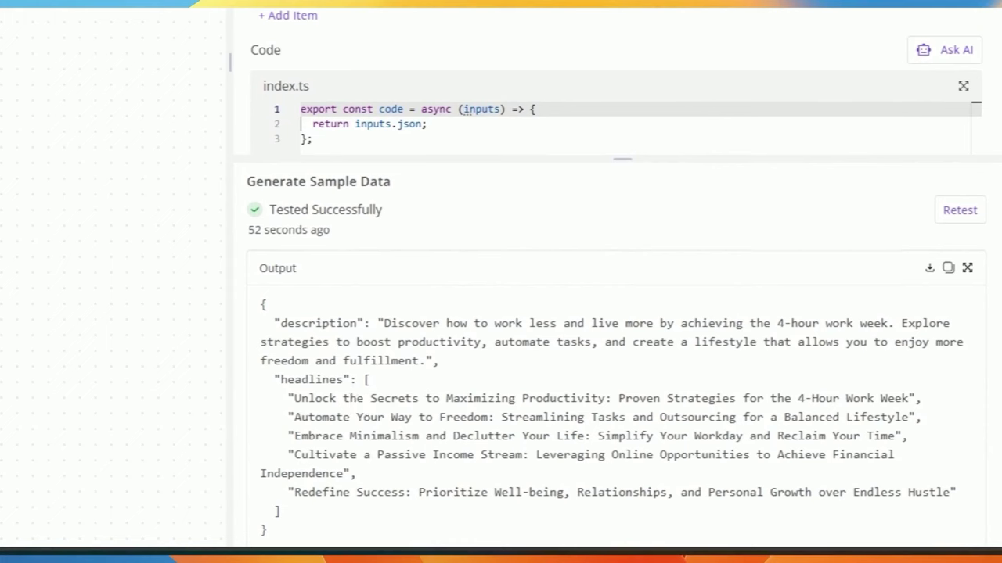
left_click_drag(365, 380, 308, 513)
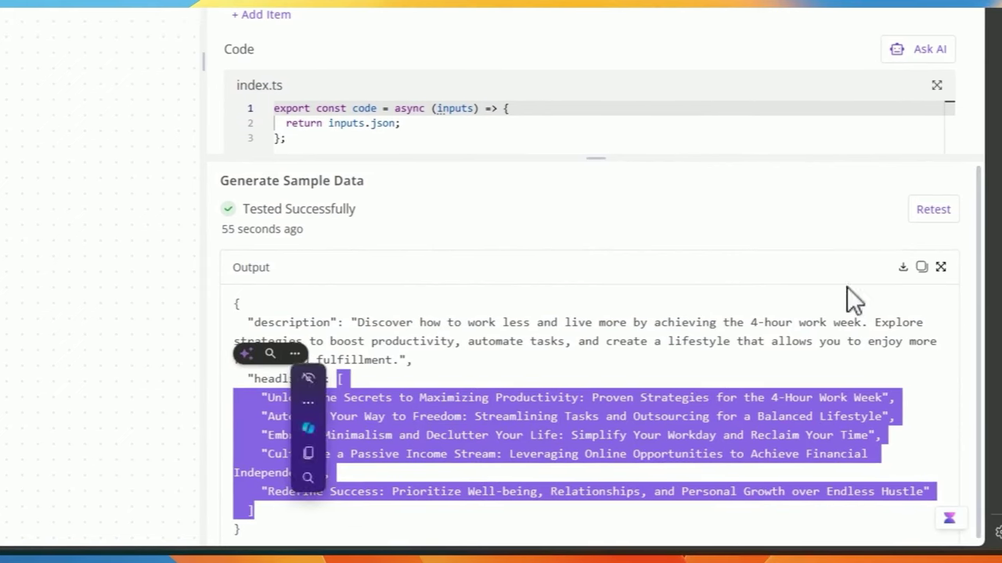
left_click(610, 295)
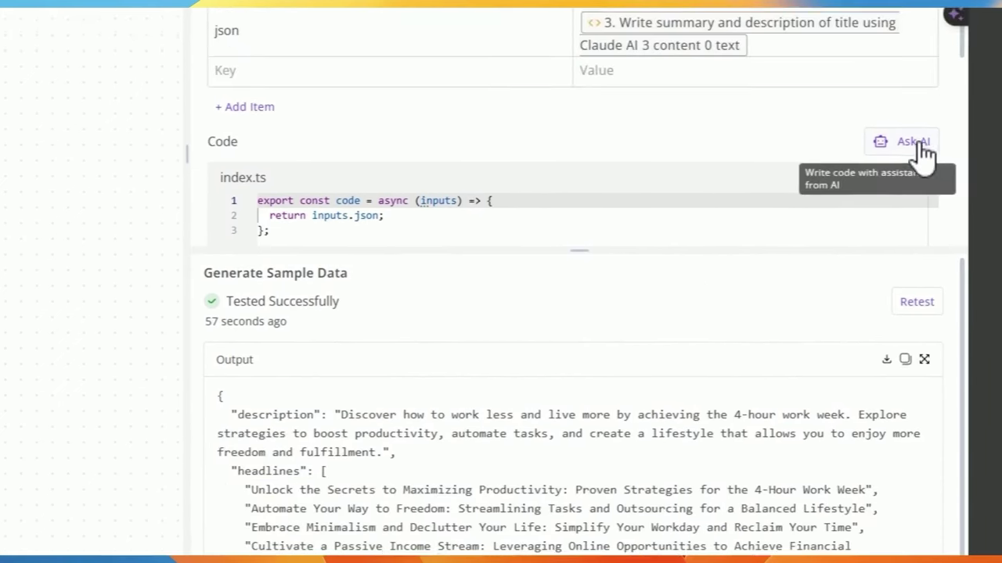
Have Ask AI, given the existing code, write code returning a JavaScript array of headlines, and use it
left_click(898, 148)
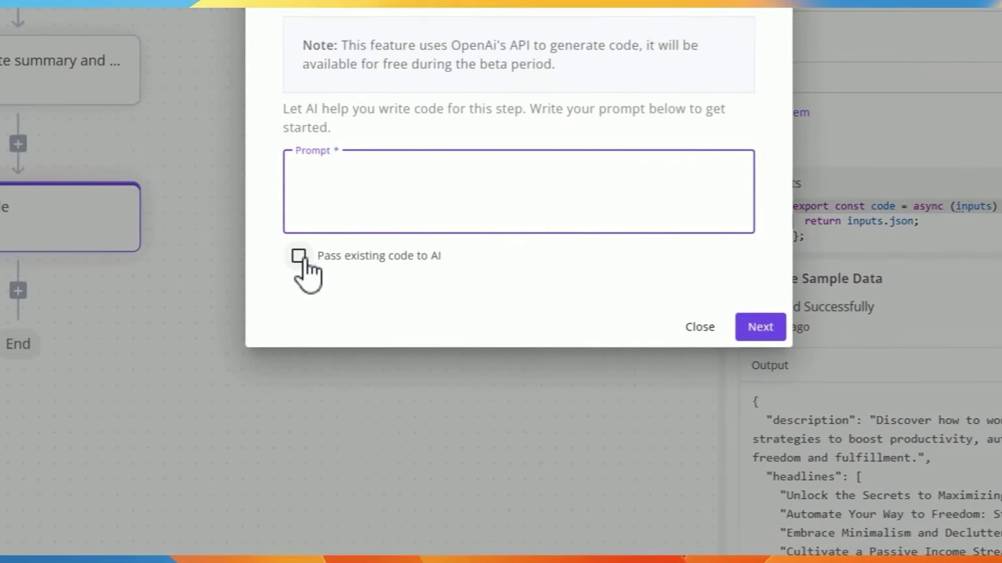
left_click(298, 257)
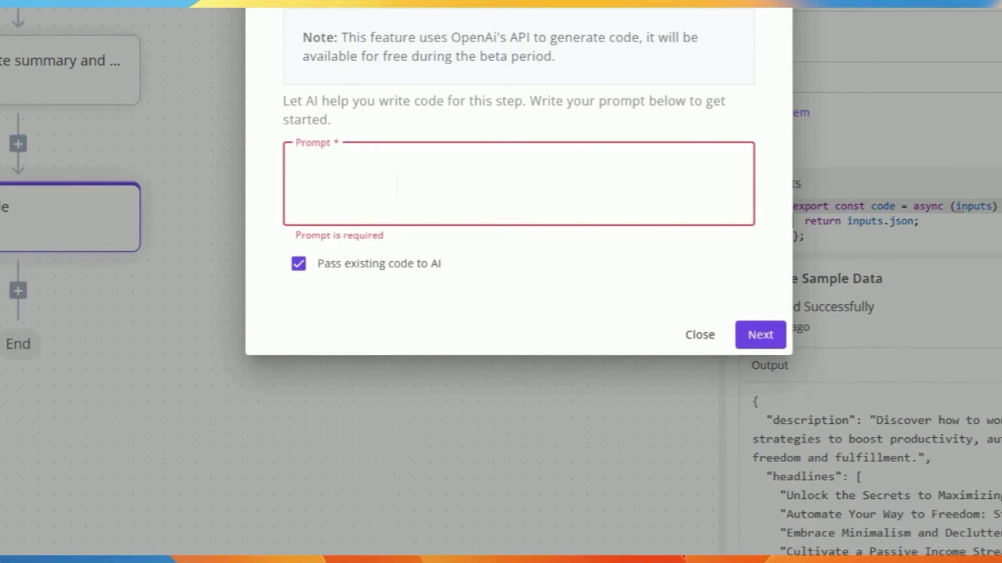
type("Write a code")
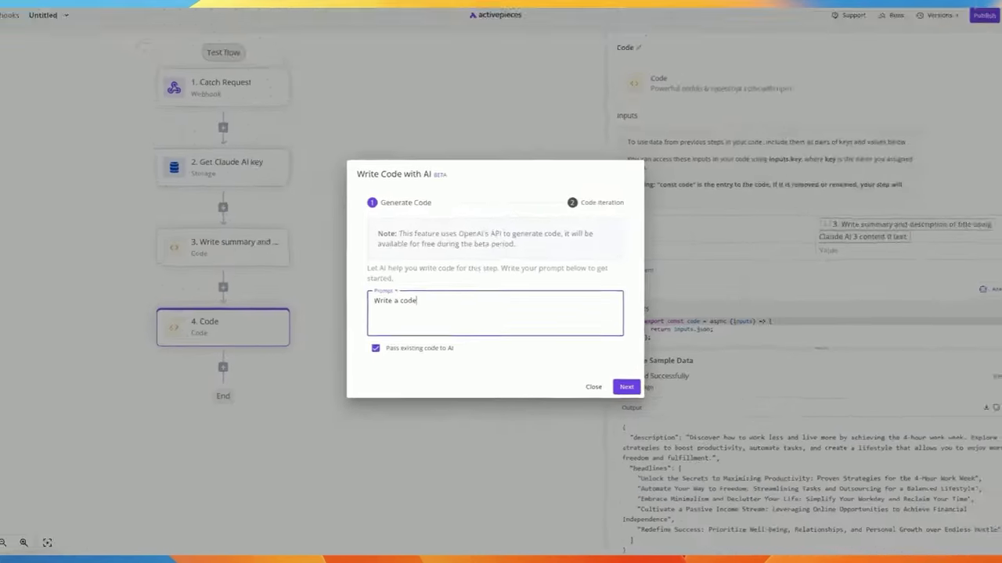
type(" that will")
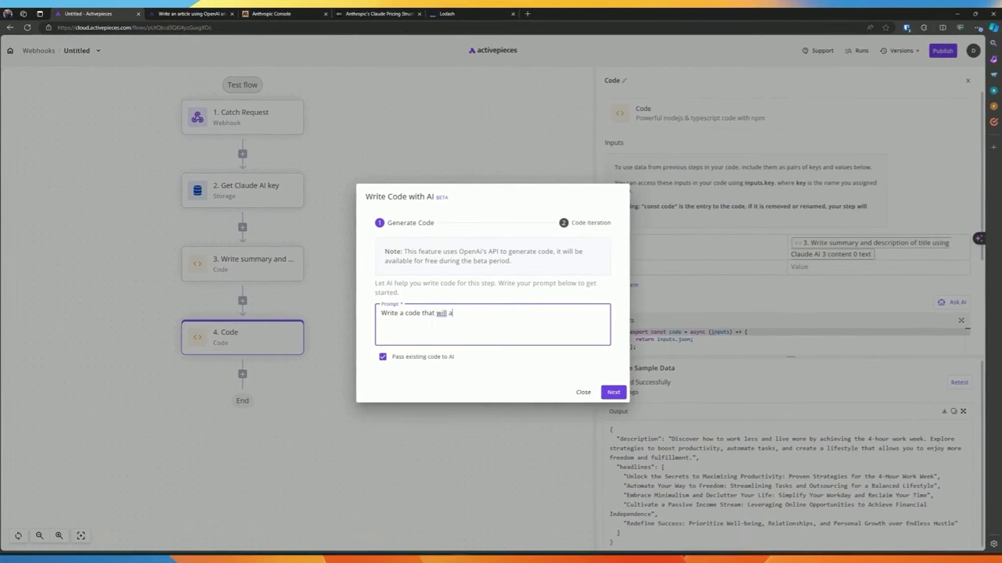
type(" return a JavaScript array of string. The inputs has a JSON")
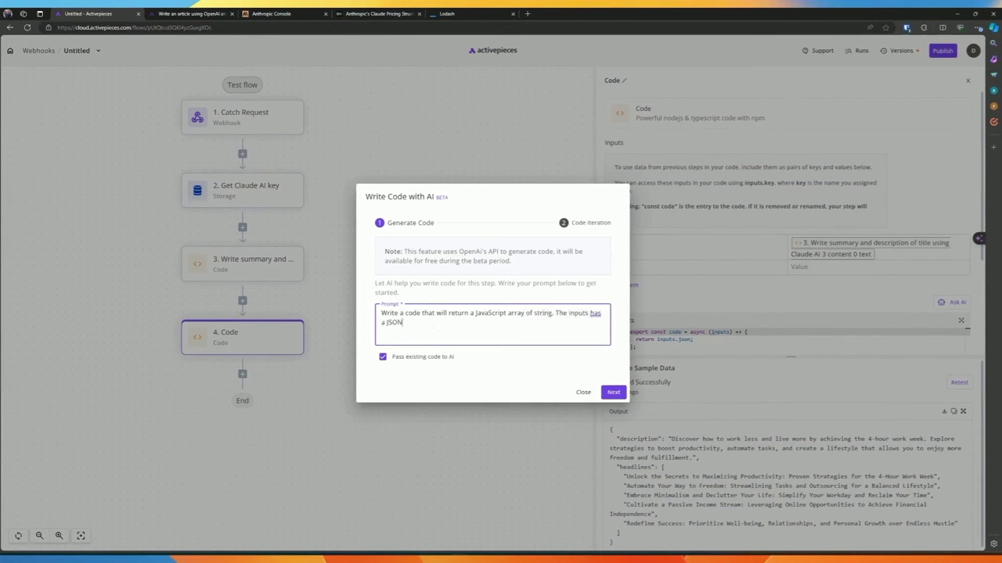
type("g with 2 properties, headlines, and")
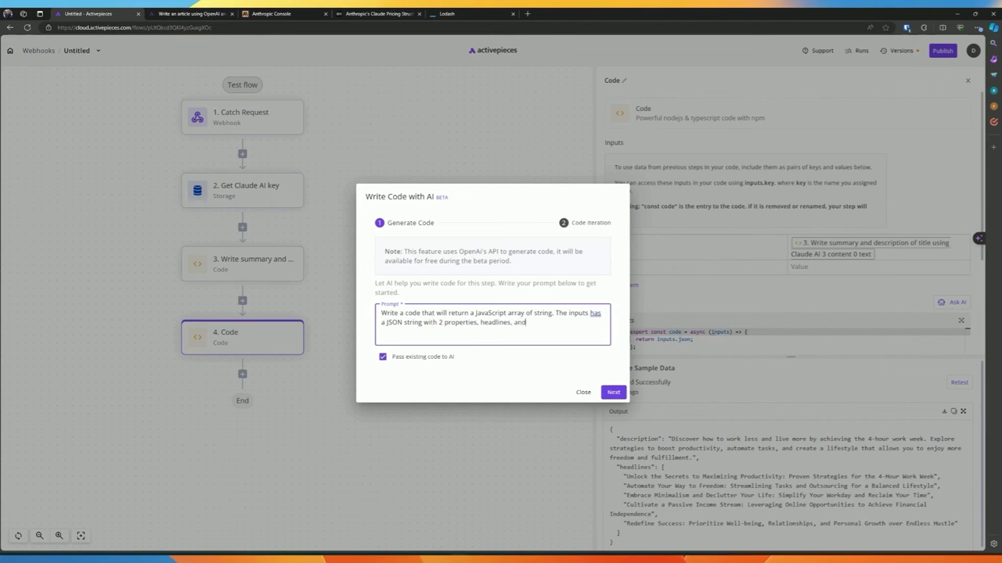
type("cription. I want the")
type(" the headlines but just the a")
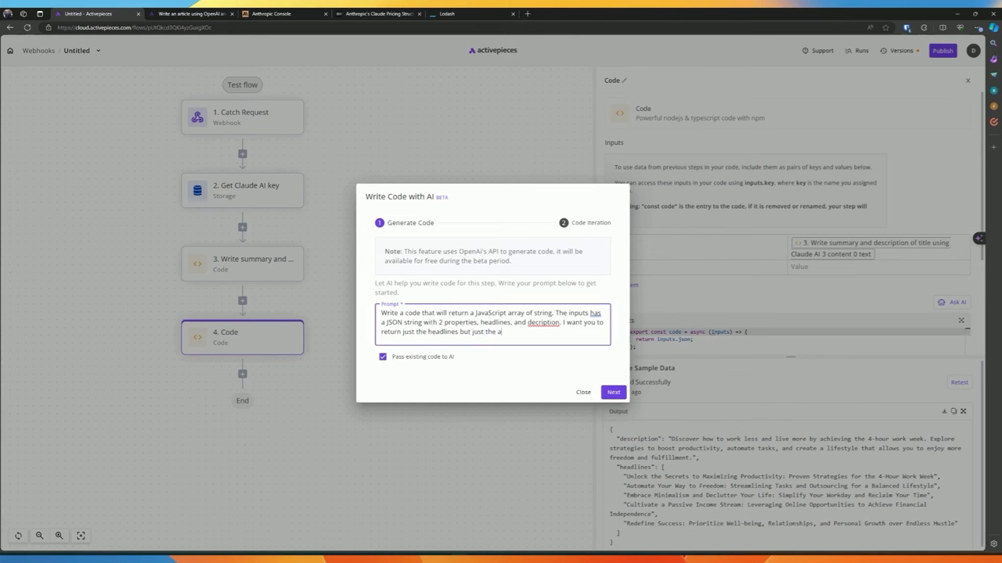
type("ing else.")
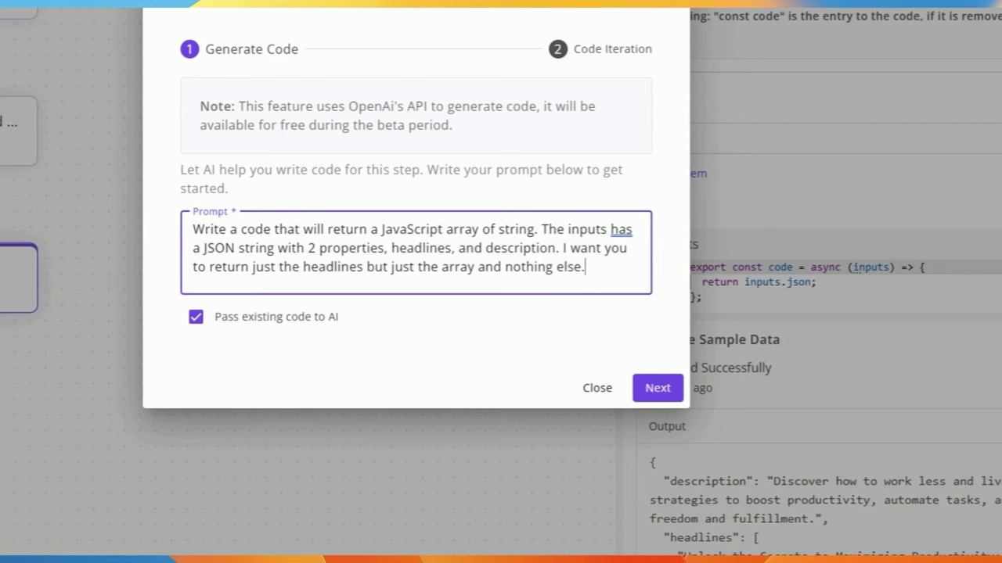
left_click(658, 387)
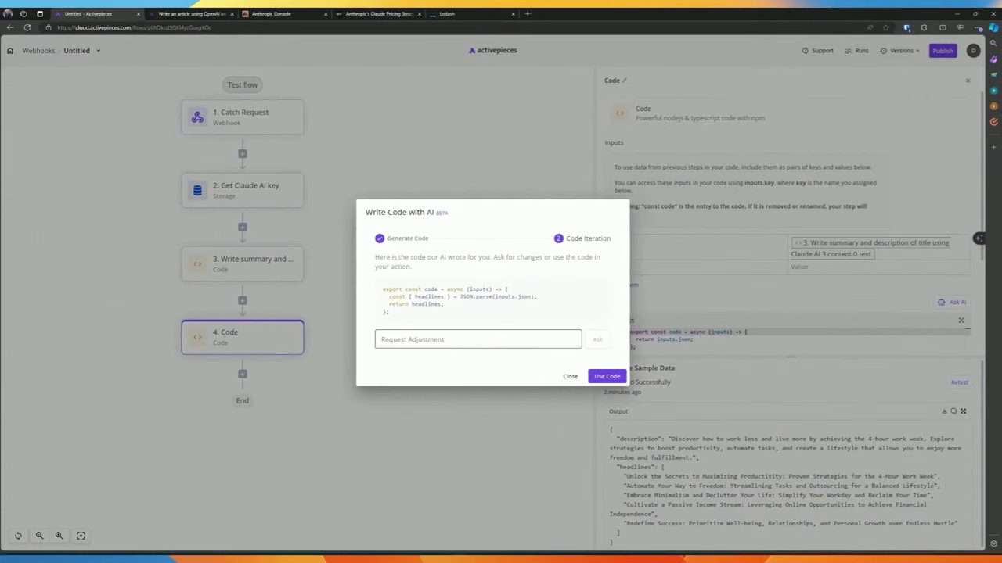
left_click(558, 344)
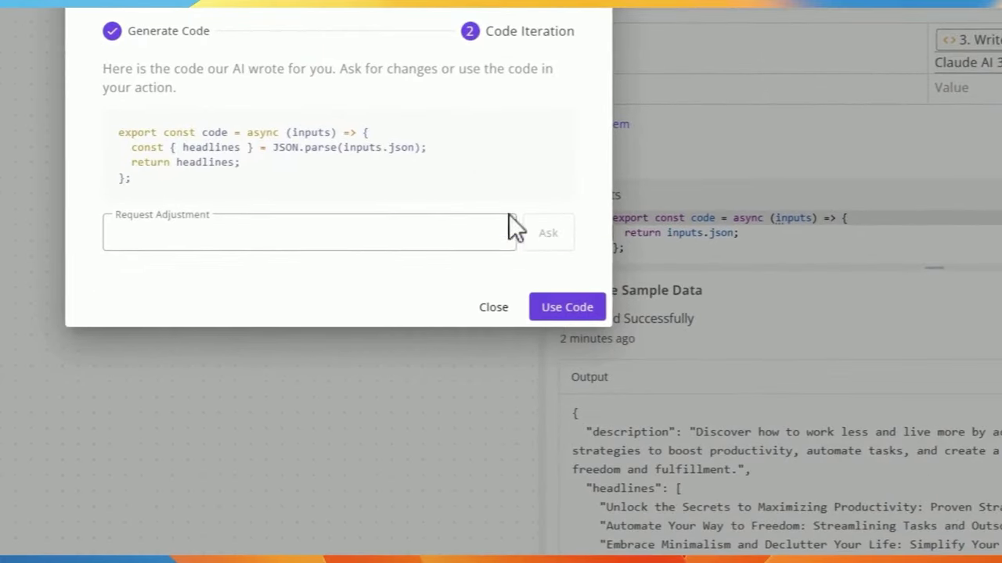
left_click(554, 311)
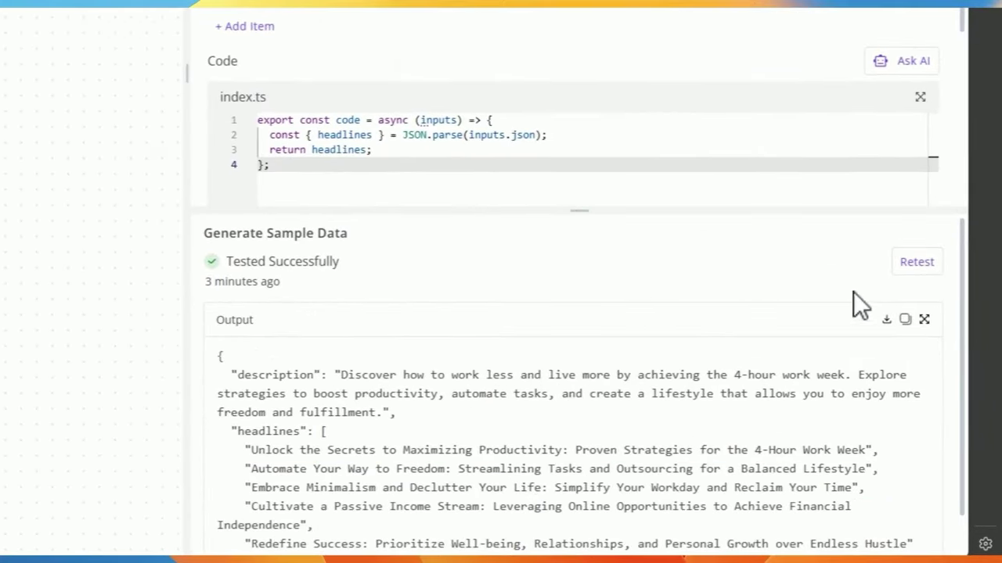
Retest the Code step and check that its output is now only the headlines array
left_click(916, 262)
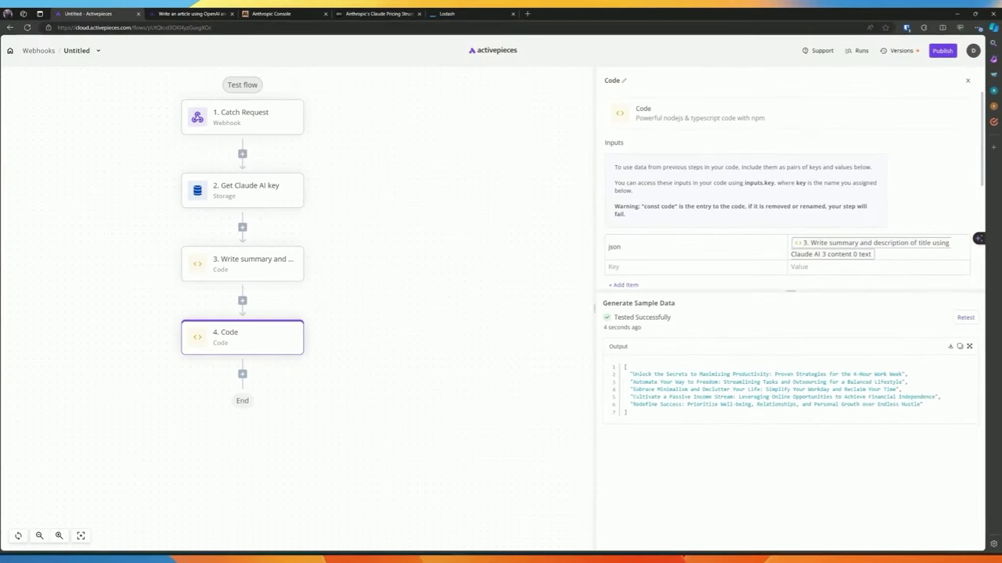
left_click_drag(632, 375, 663, 375)
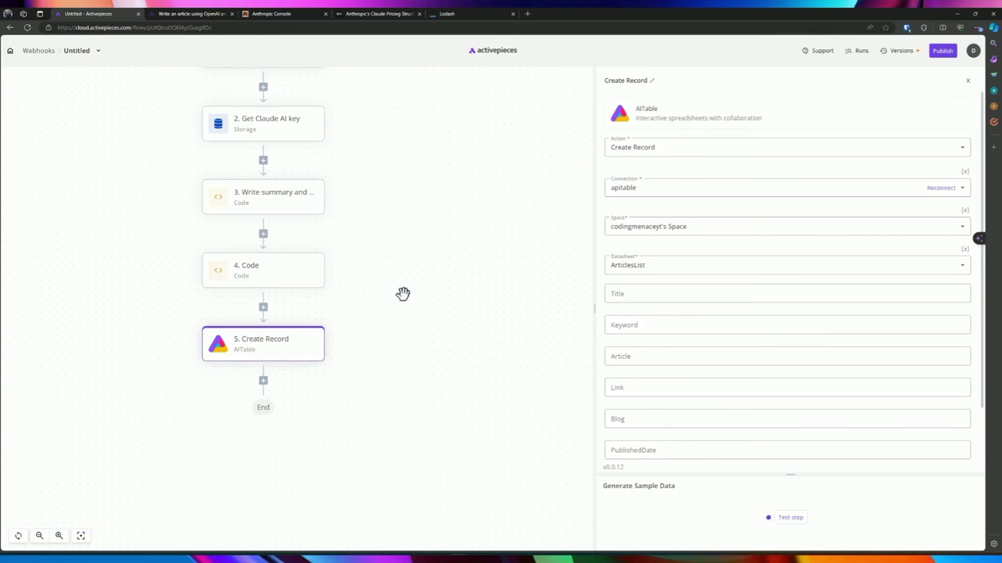
Turn on Continue on Failure and Auto Retry on Failure for the Create Record step
left_click_drag(408, 305, 405, 282)
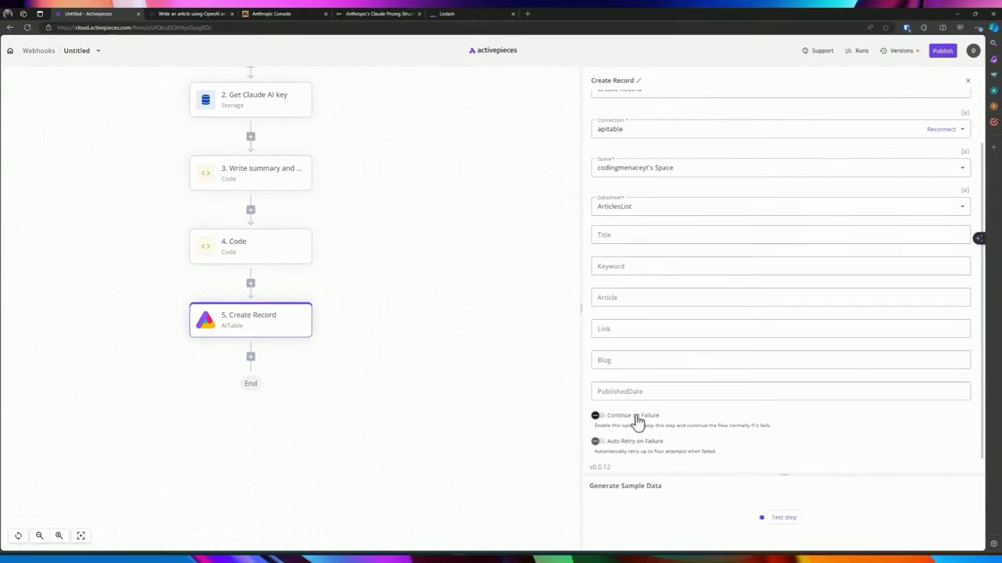
left_click(596, 418)
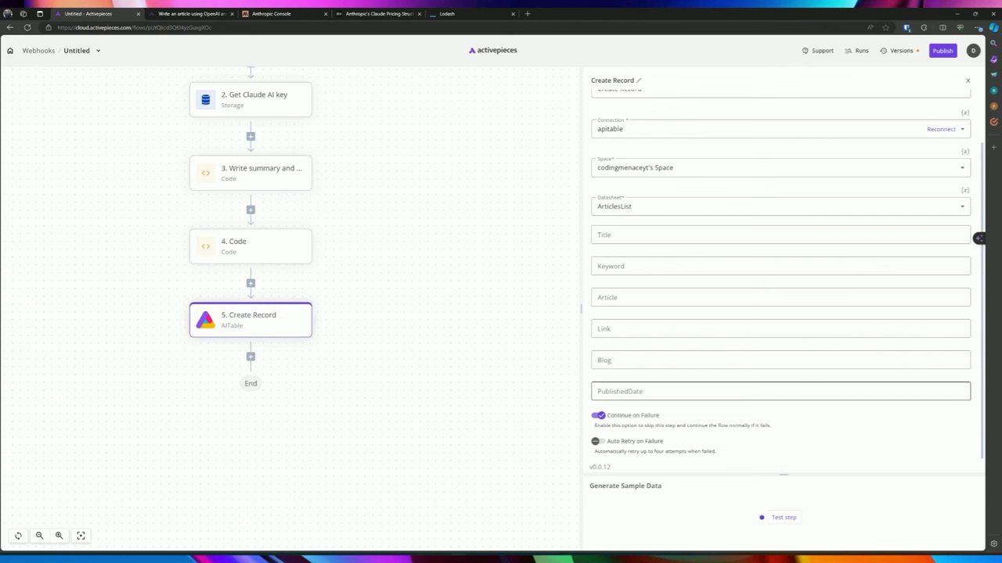
left_click(598, 443)
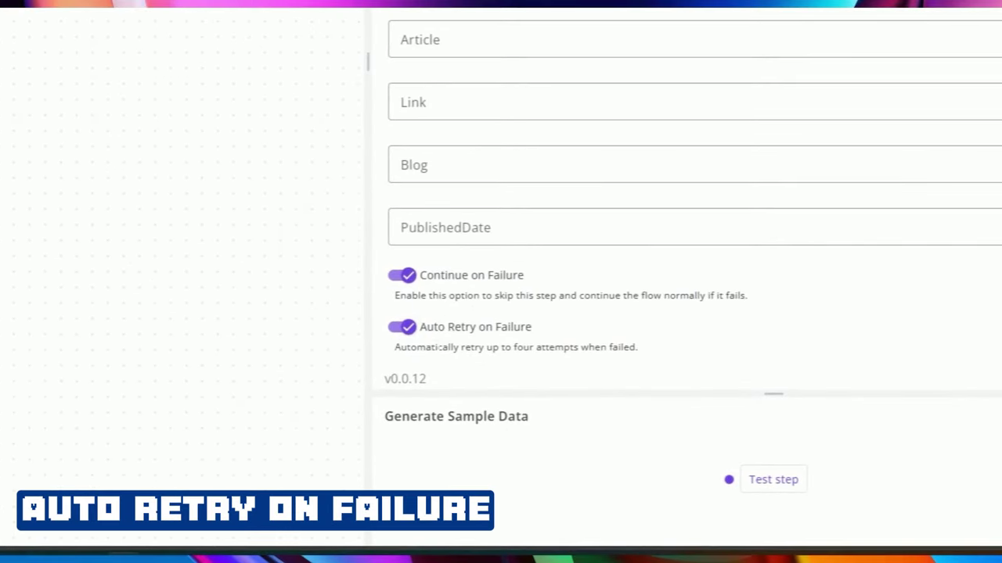
left_click_drag(411, 349, 633, 349)
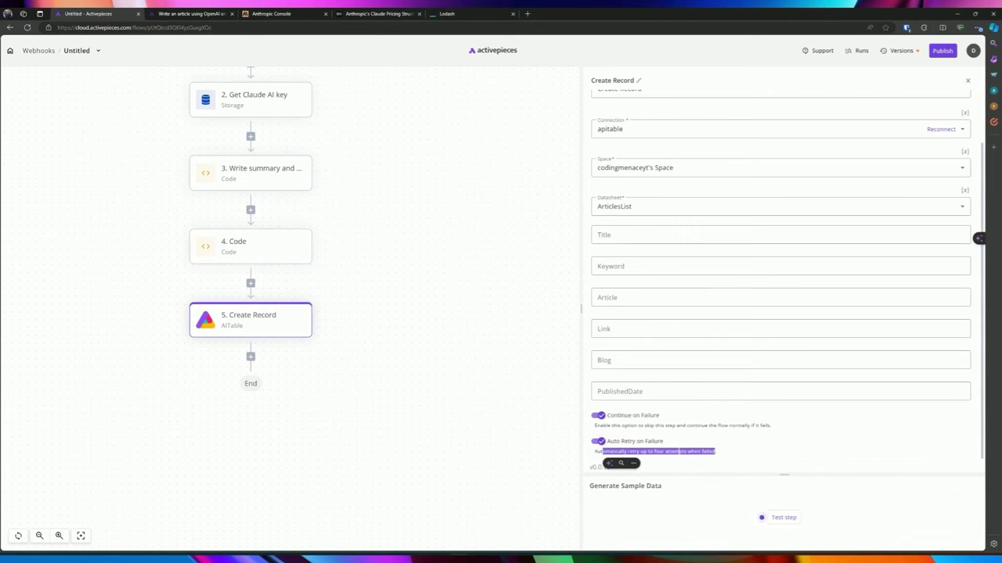
Add a Branch step after Create Record and start choosing its first value
left_click(250, 356)
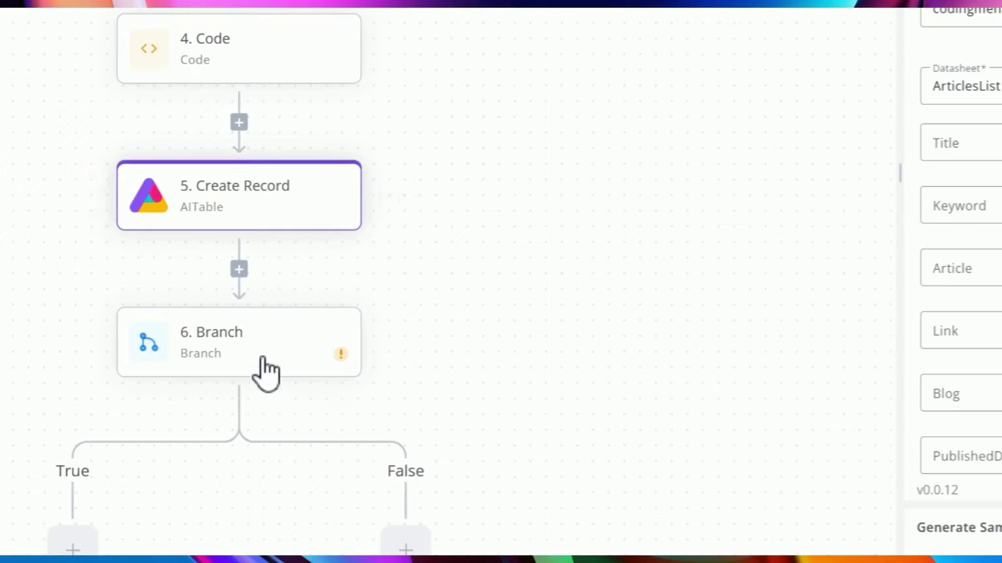
left_click(266, 372)
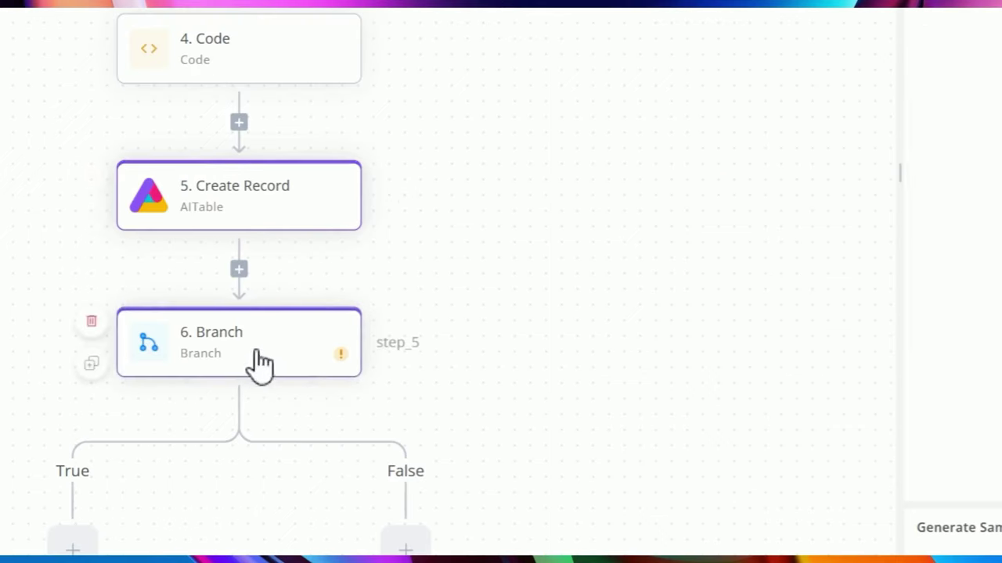
left_click(722, 186)
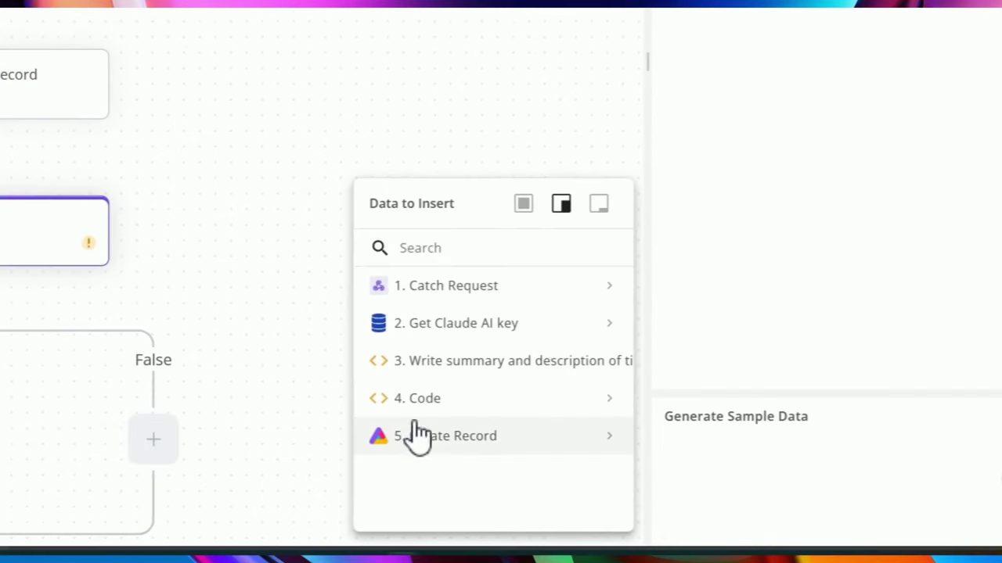
left_click(439, 439)
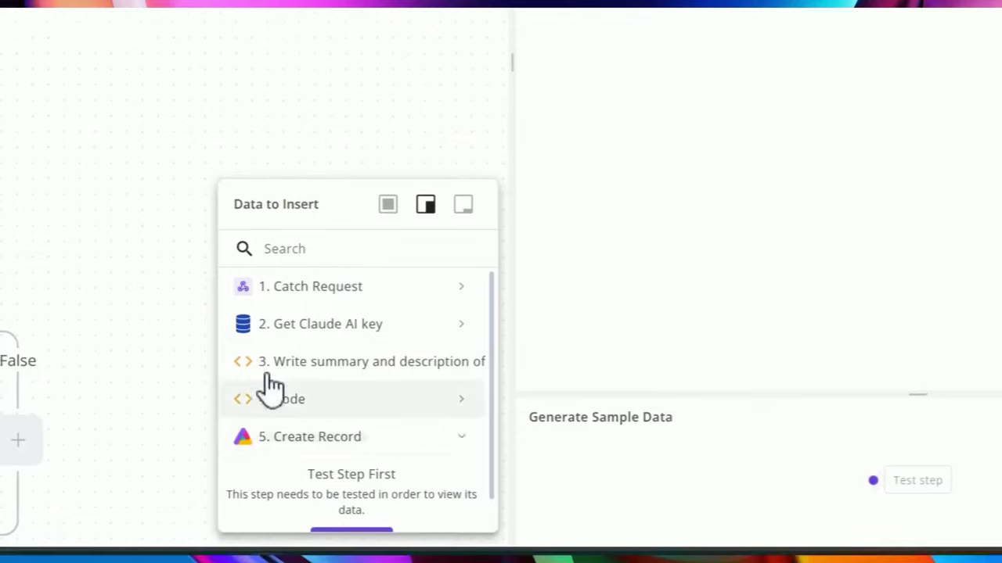
Switch off Auto Retry on Failure for the Create Record step
left_click(47, 83)
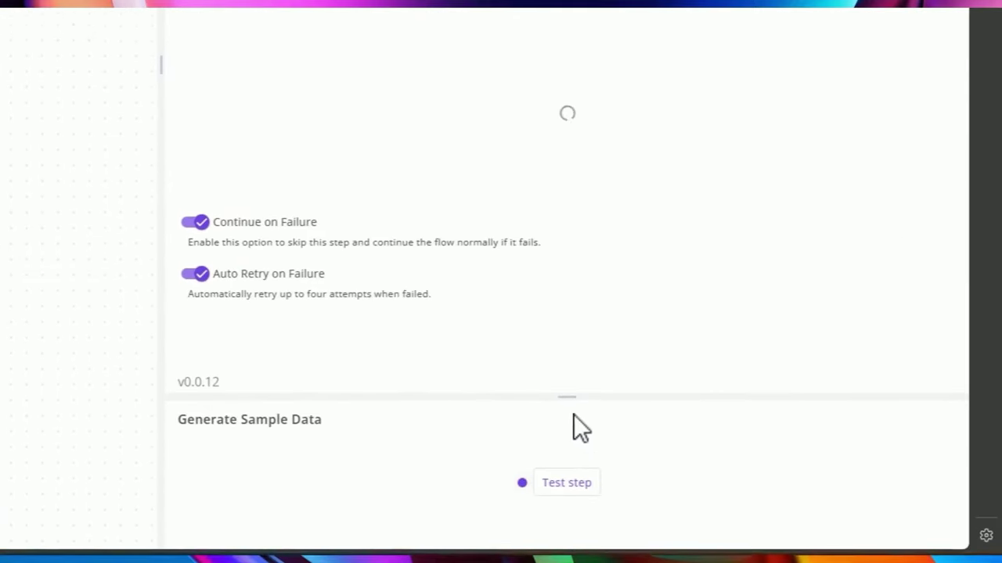
scroll(268, 436, "down", 2)
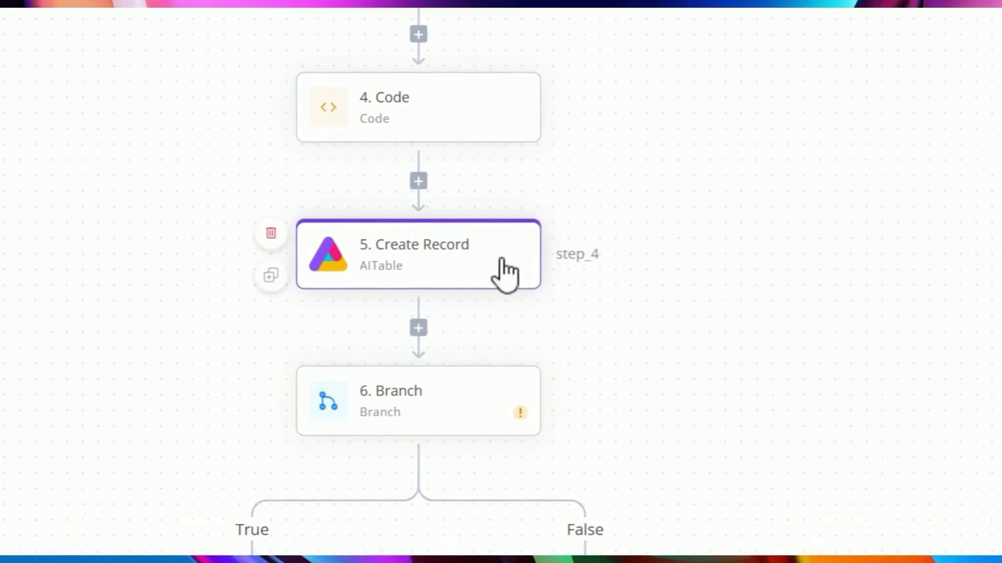
left_click(445, 407)
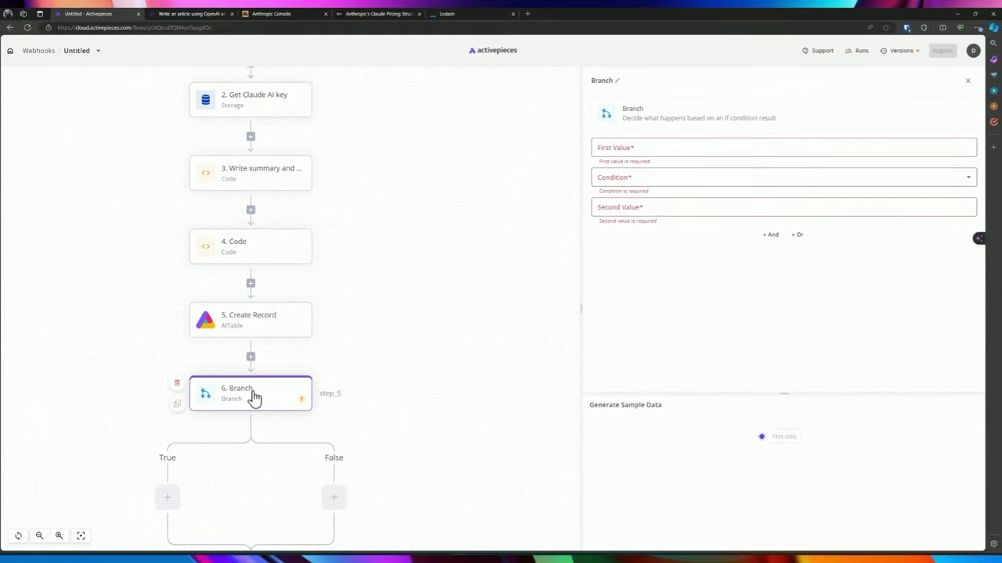
left_click(255, 329)
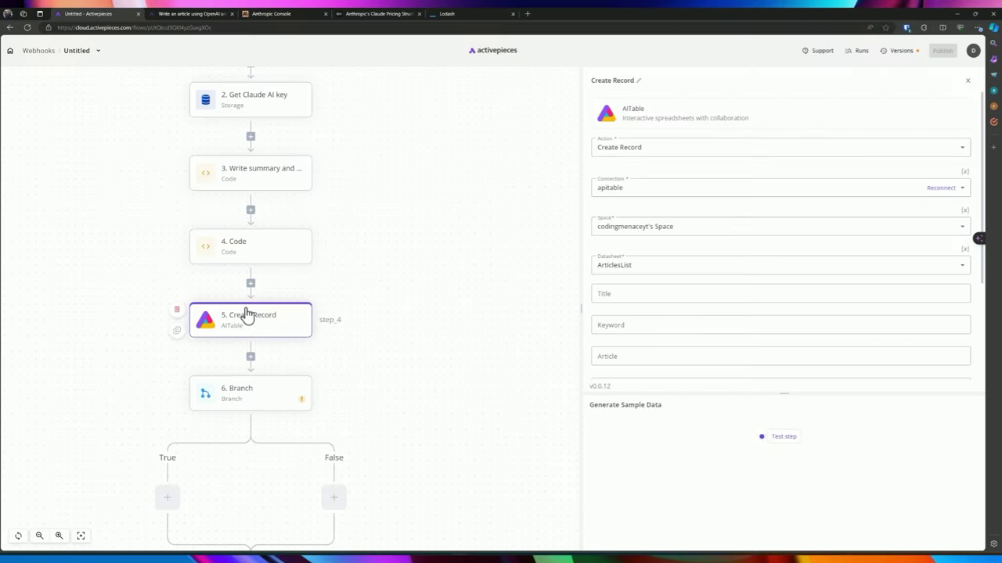
scroll(736, 274, "down", 3)
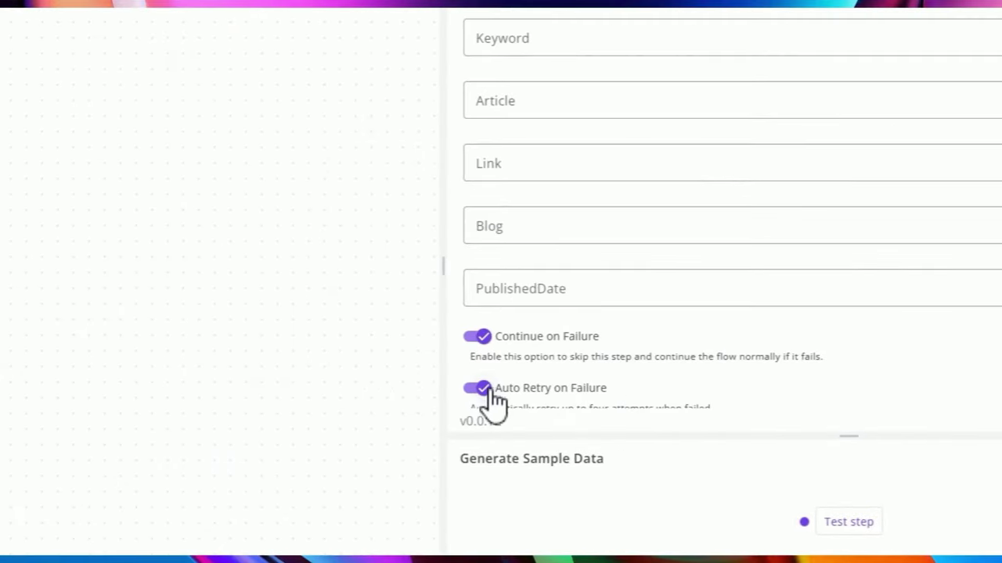
left_click(480, 388)
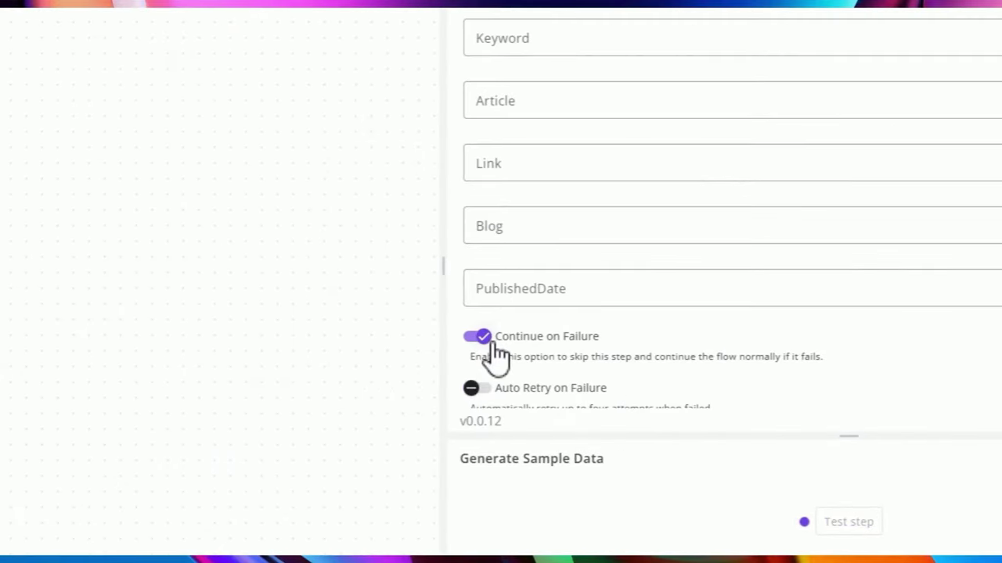